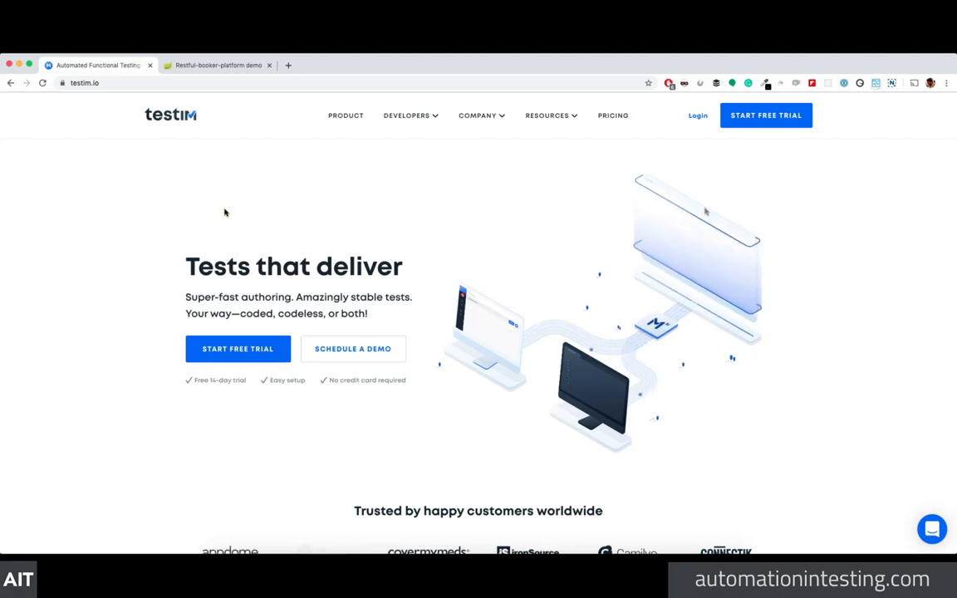
Step: Open the testim.io PRODUCT page describing the test automation tool
click(343, 118)
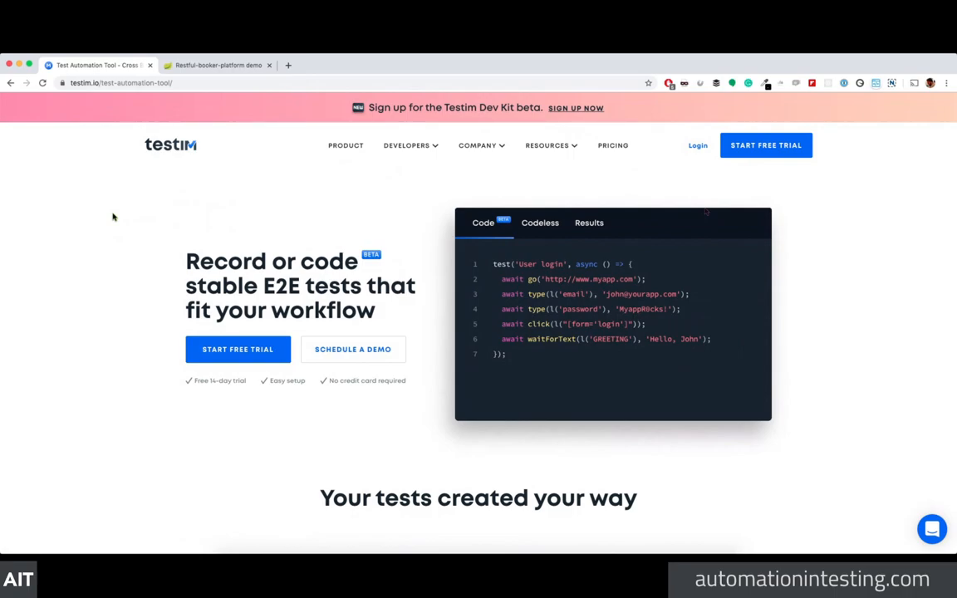
scroll(162, 292, down, 5)
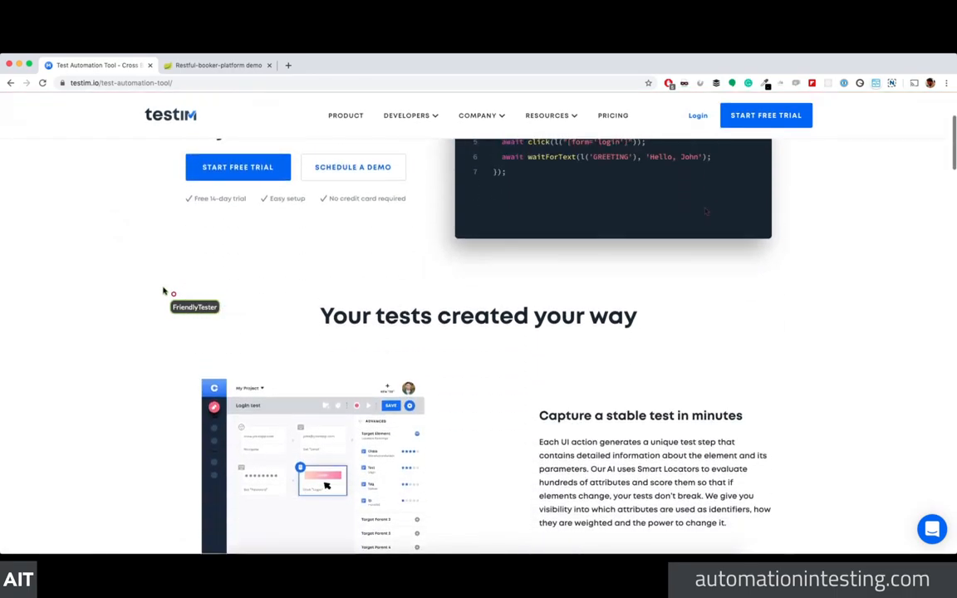
scroll(163, 292, up, 3)
scroll(163, 291, up, 2)
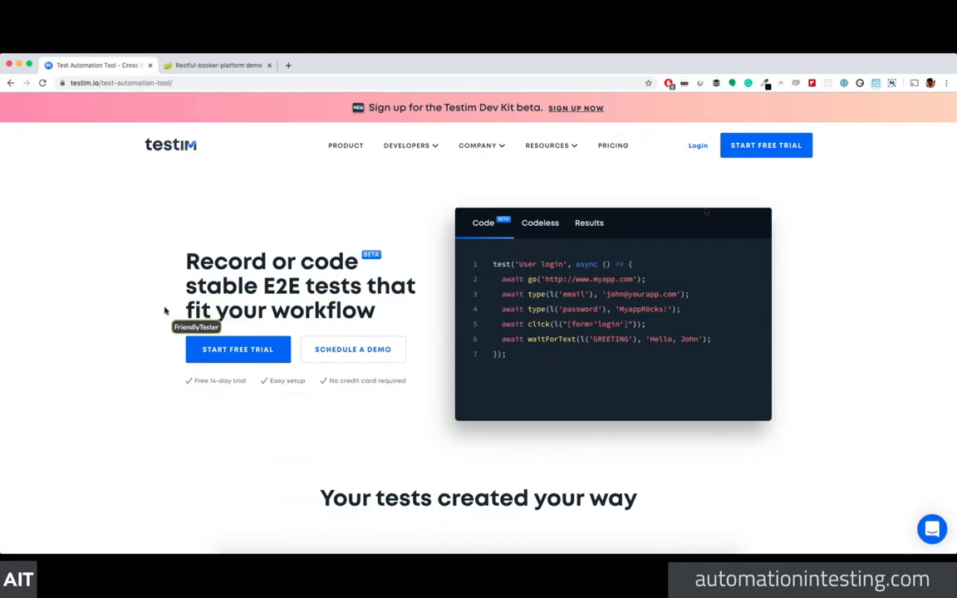
scroll(105, 346, down, 2)
scroll(106, 347, down, 1)
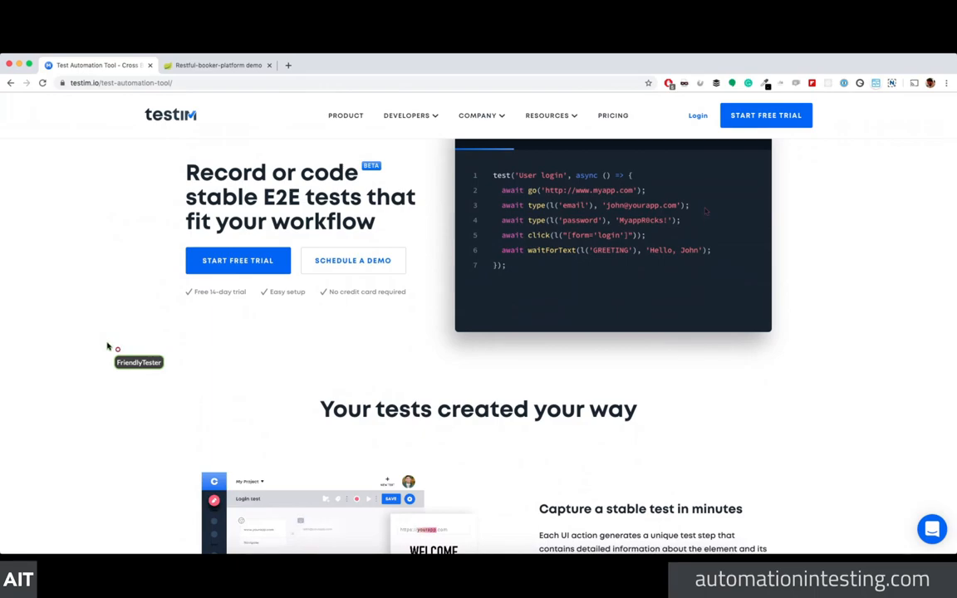
scroll(290, 345, up, 1)
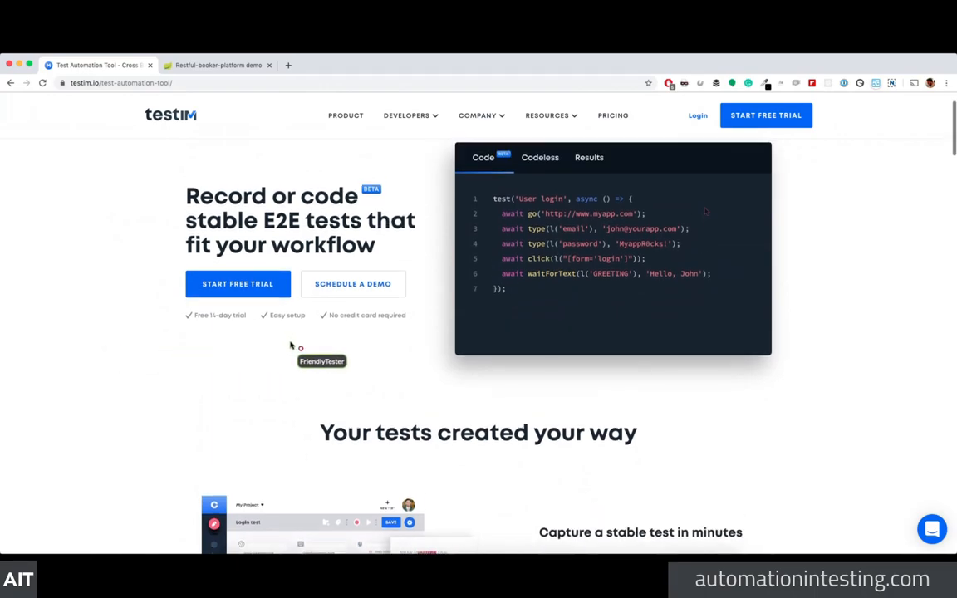
scroll(293, 345, up, 1)
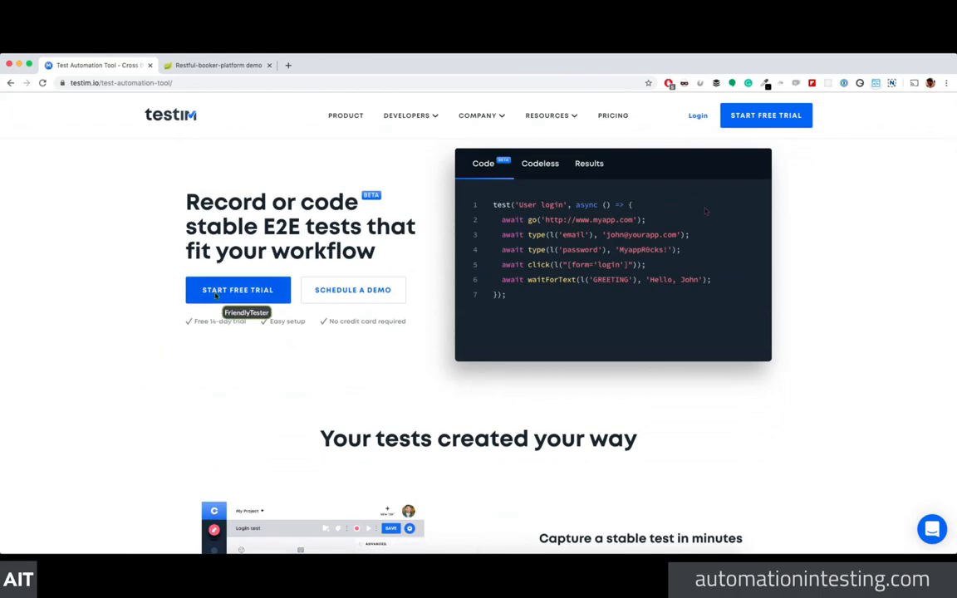
scroll(238, 299, down, 1)
scroll(237, 297, up, 2)
scroll(532, 224, up, 2)
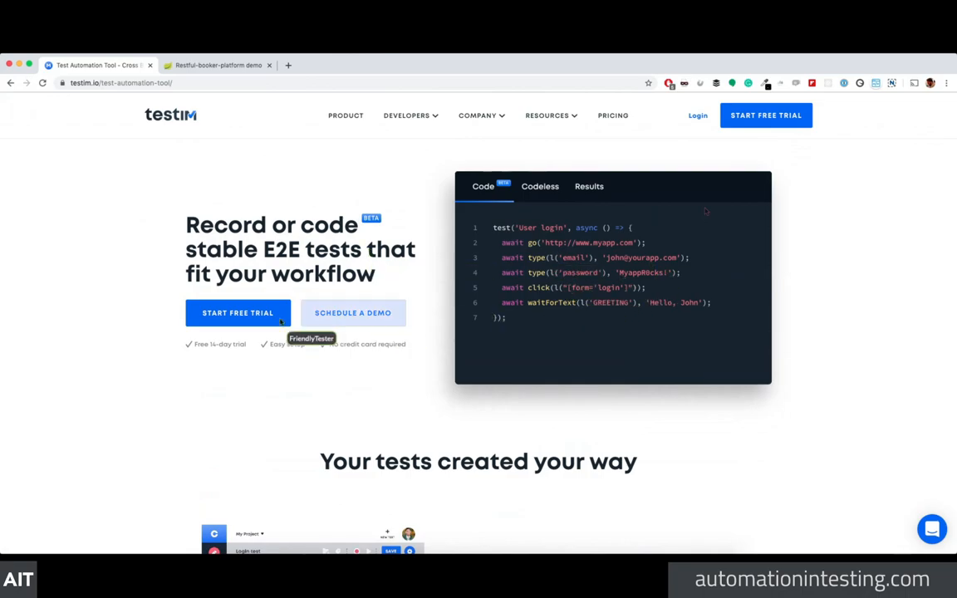
scroll(107, 316, down, 3)
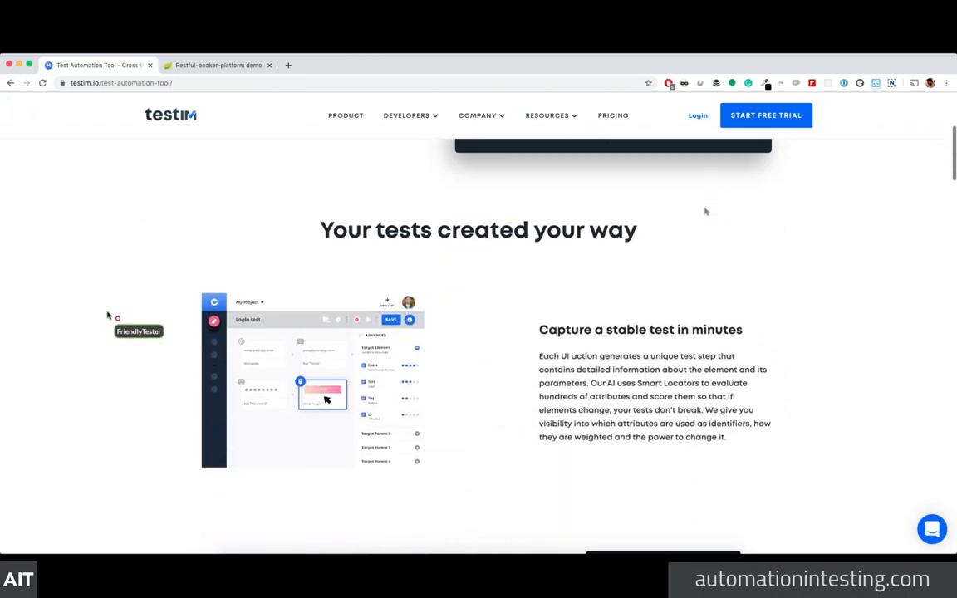
scroll(107, 316, down, 2)
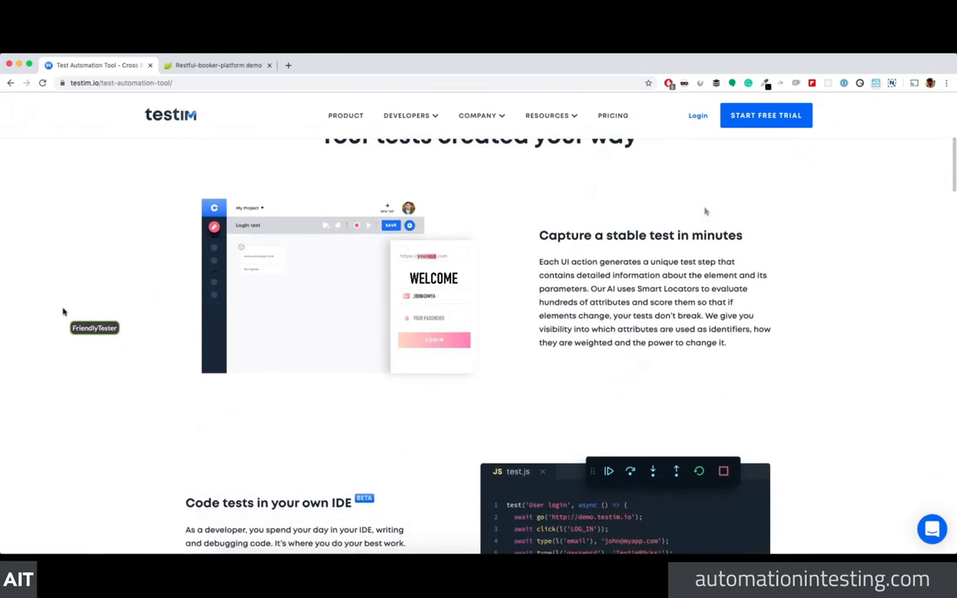
scroll(64, 312, down, 3)
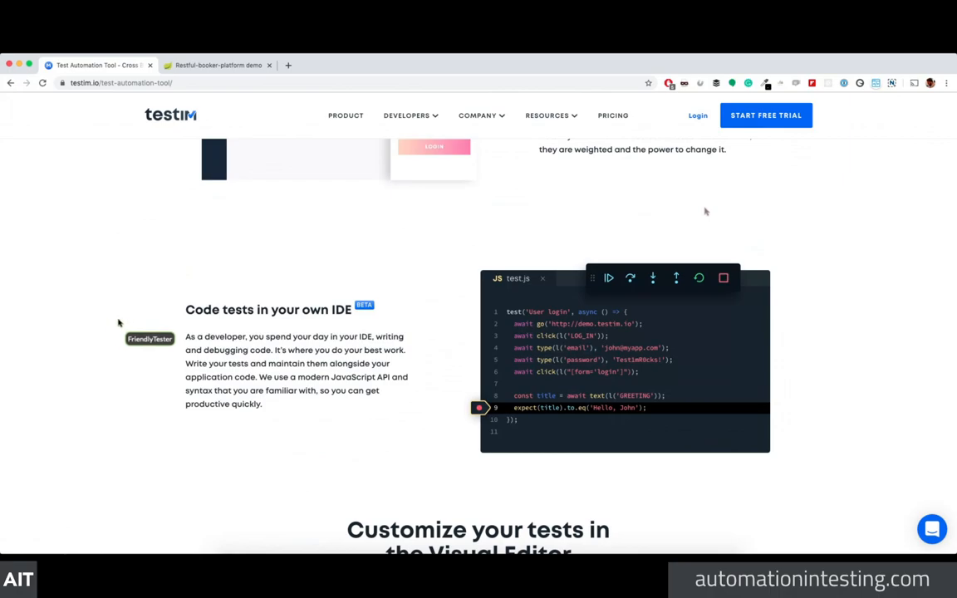
scroll(117, 322, down, 3)
scroll(274, 367, down, 3)
scroll(271, 366, down, 2)
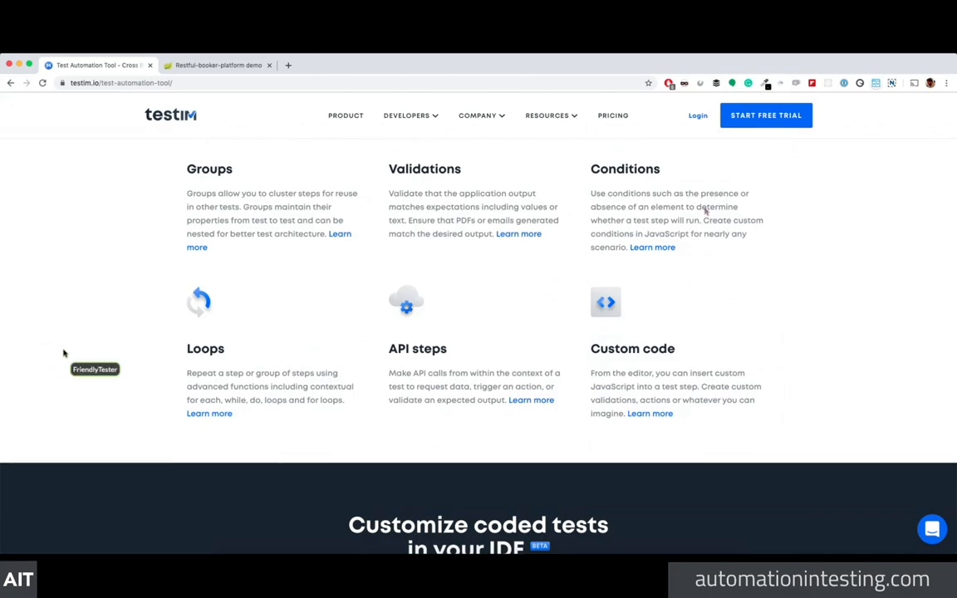
scroll(58, 353, down, 5)
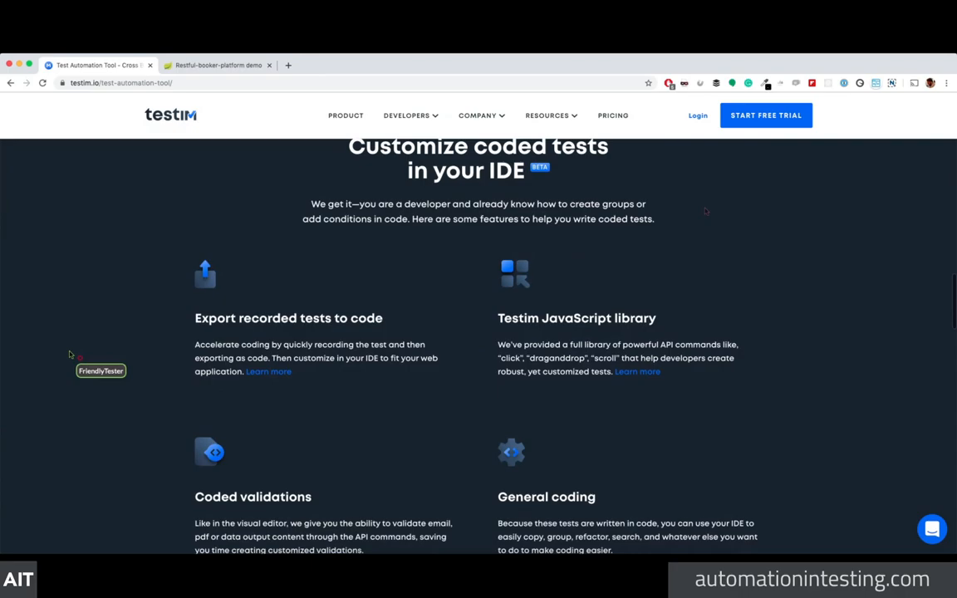
scroll(72, 354, down, 3)
scroll(73, 353, up, 12)
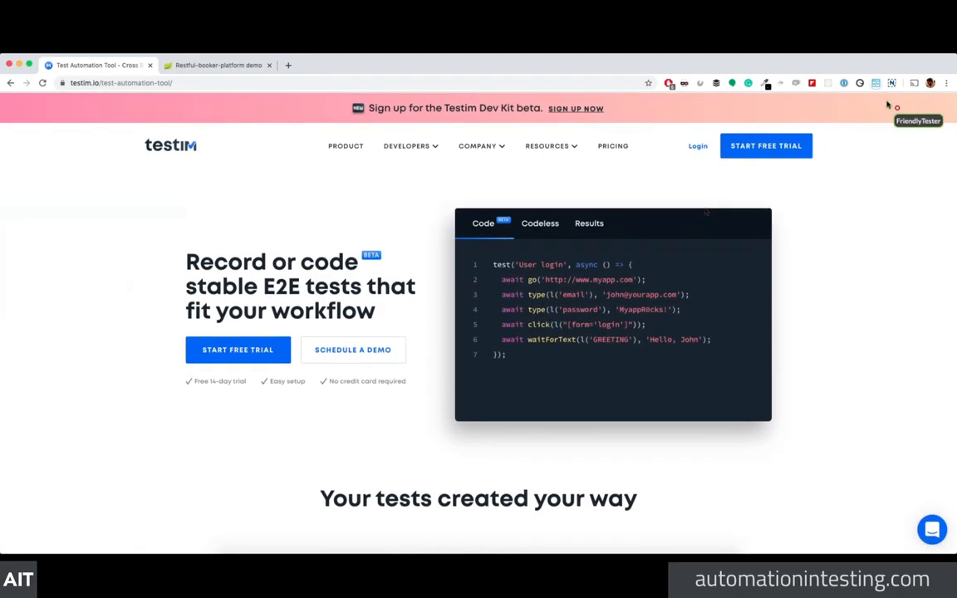
Step: Log in to Testim with a GitHub account and close the Validate Your Mobile prompt
click(698, 147)
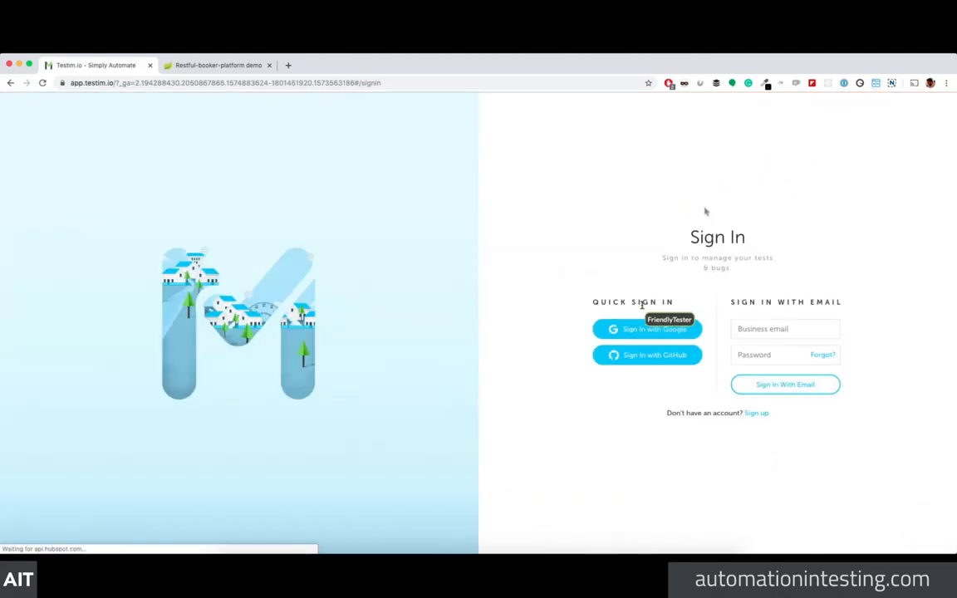
click(653, 356)
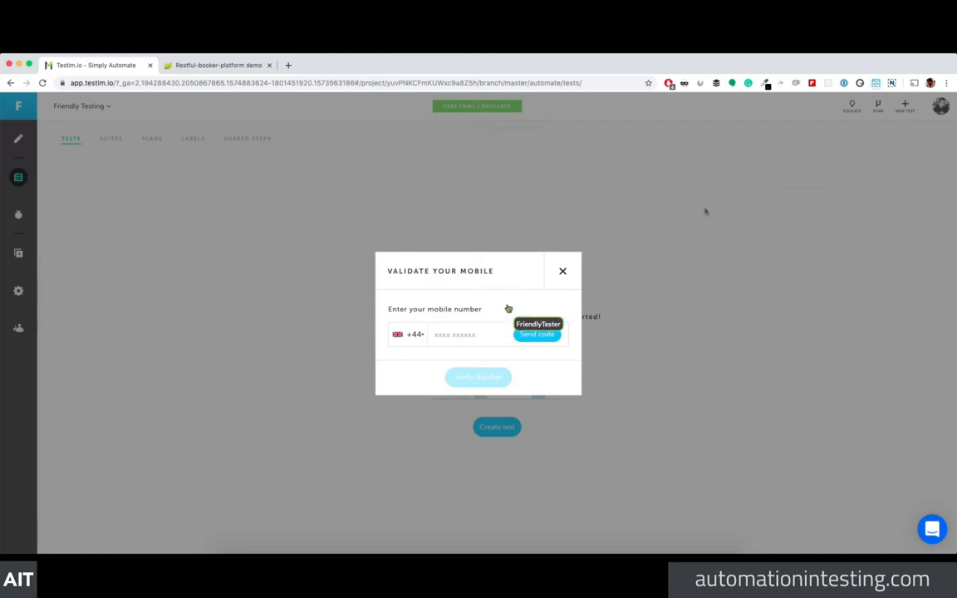
click(563, 272)
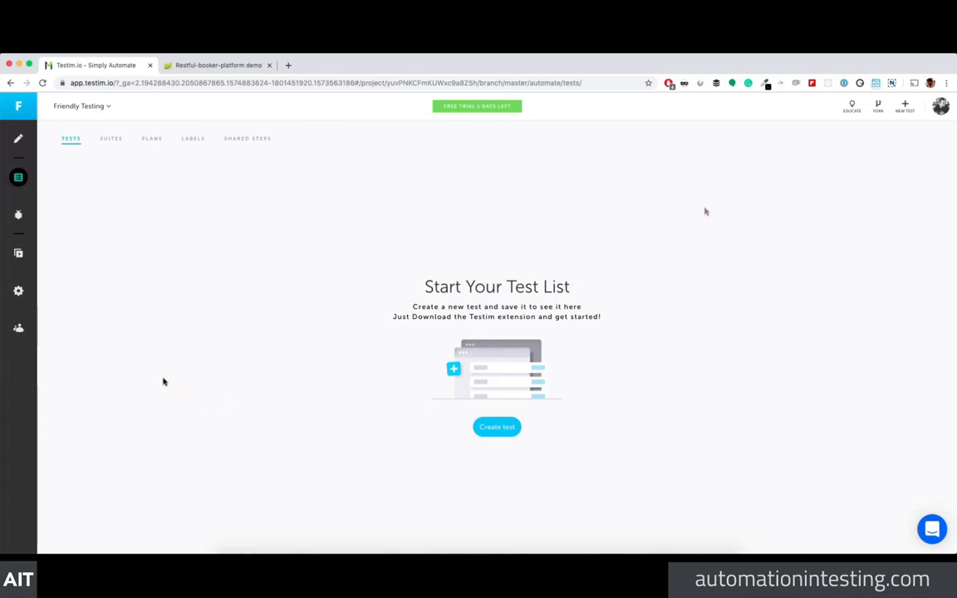
Step: Switch to the Shady Meadows demo tab and scroll down to its contact form, map and footer
click(231, 68)
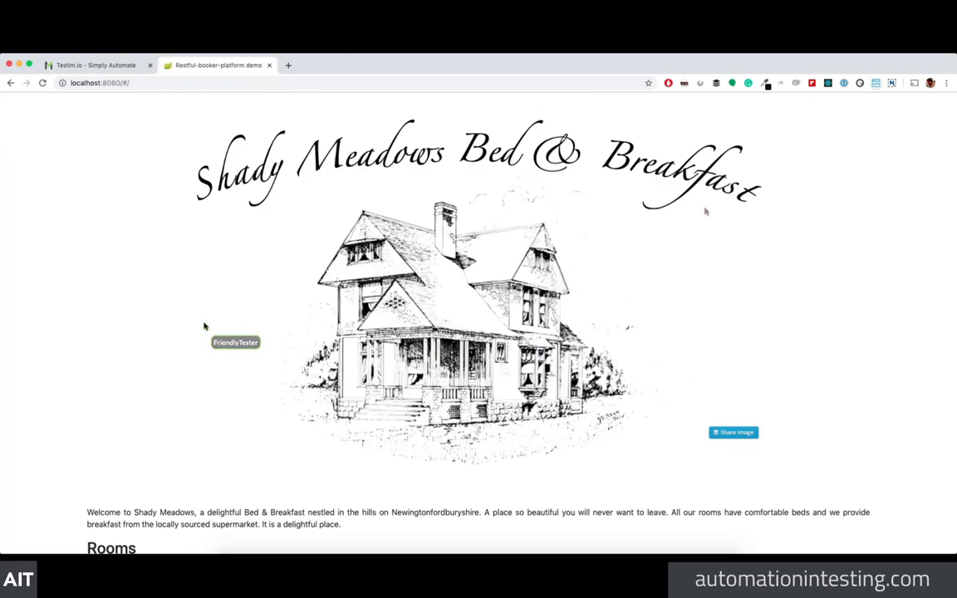
scroll(204, 326, down, 2)
scroll(205, 326, down, 8)
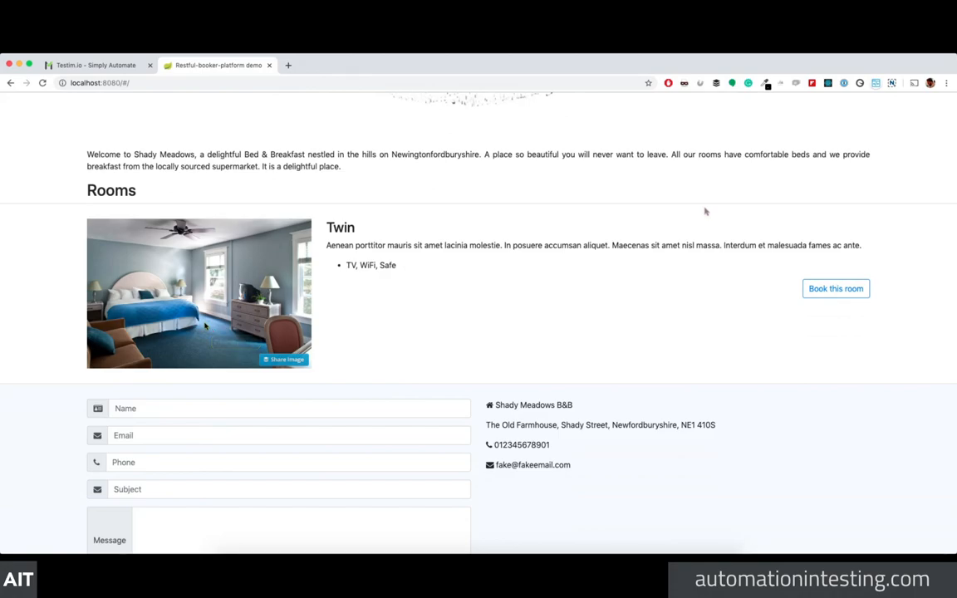
scroll(705, 211, up, 5)
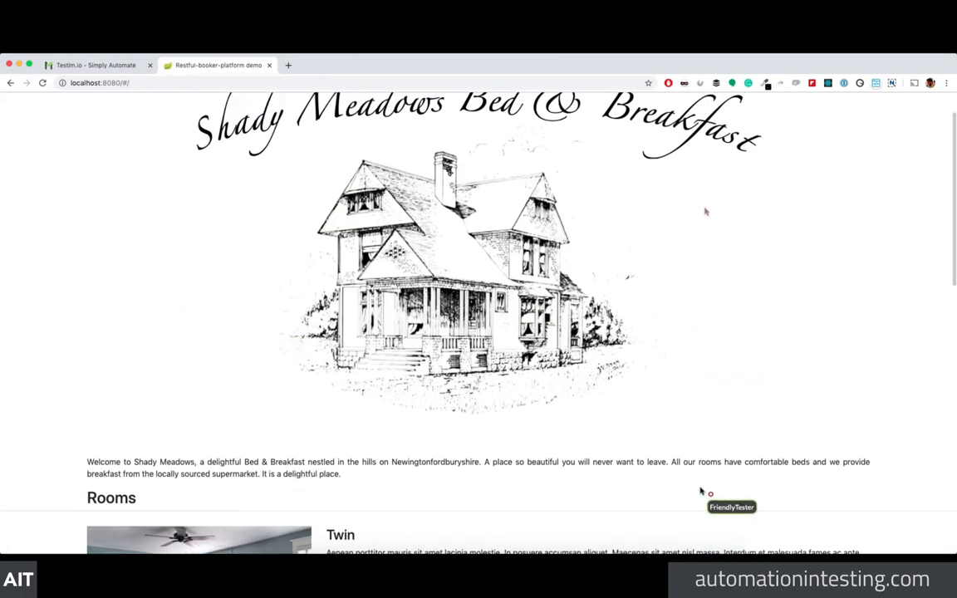
scroll(705, 212, down, 10)
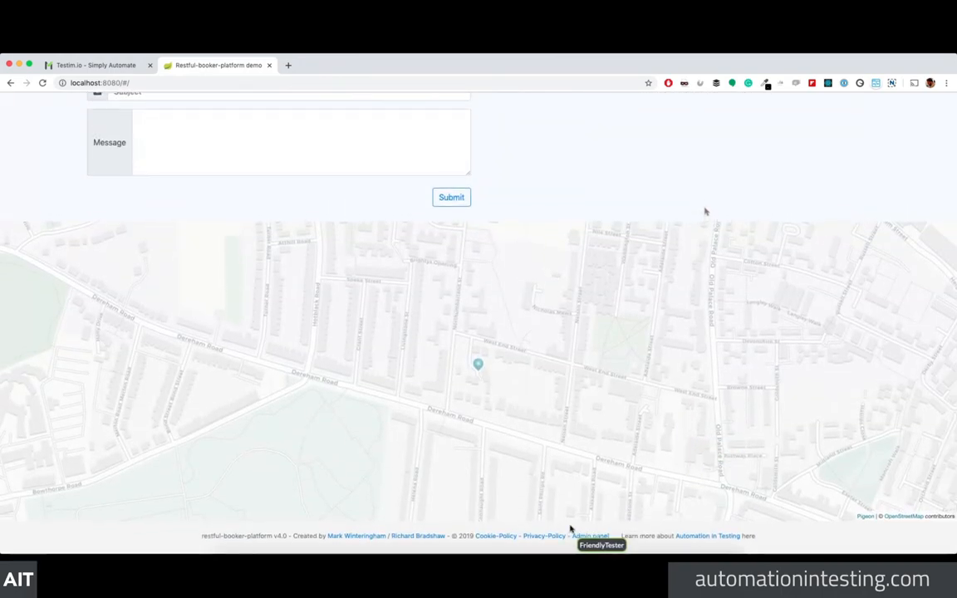
Step: Log in to the Shady Meadows admin area with the admin username and password
click(590, 535)
click(423, 246)
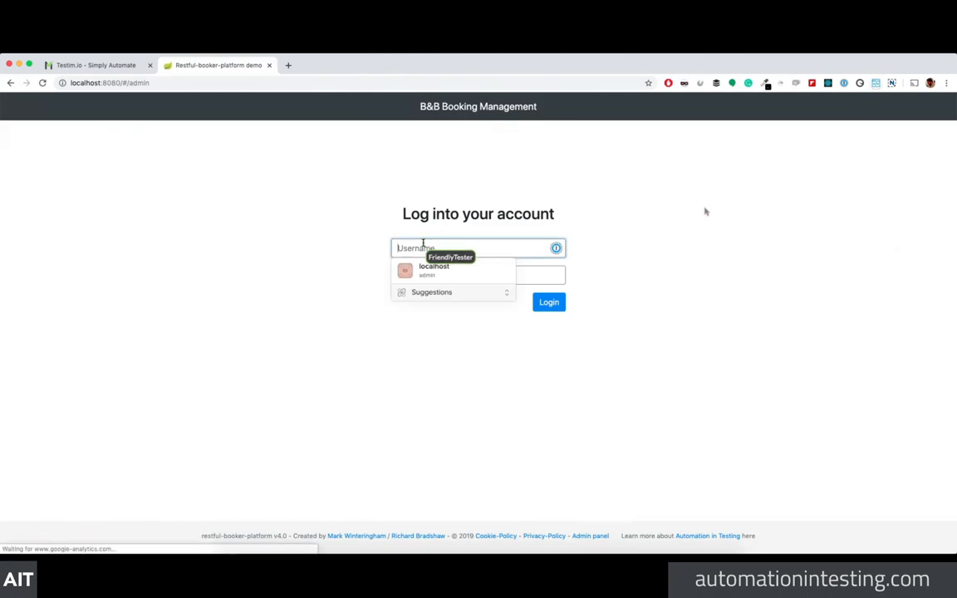
text(admin)
key(Tab)
text(password)
click(549, 302)
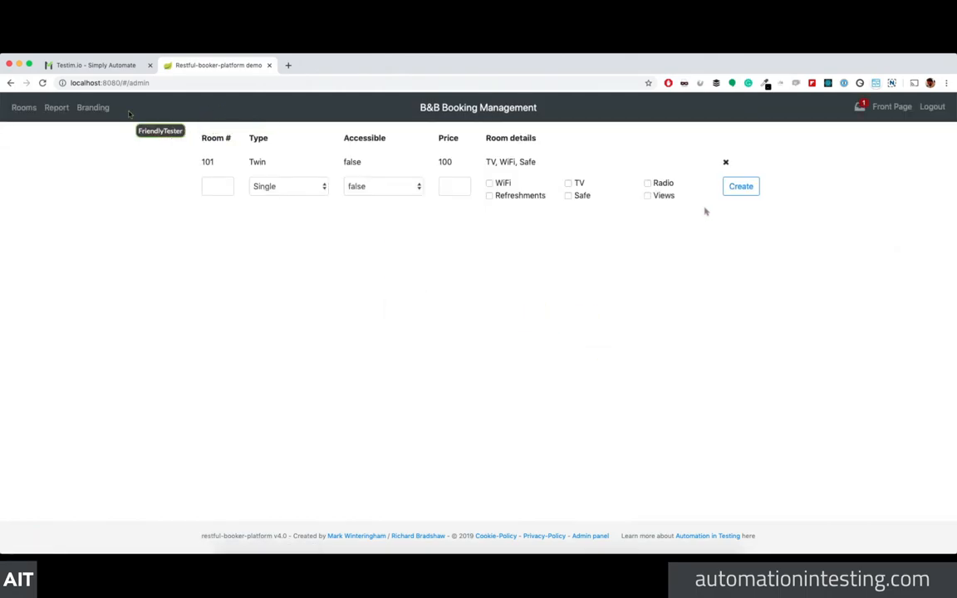
Step: Create a Room 101 booking for 4–9 November with placeholder guest first and last names
click(57, 107)
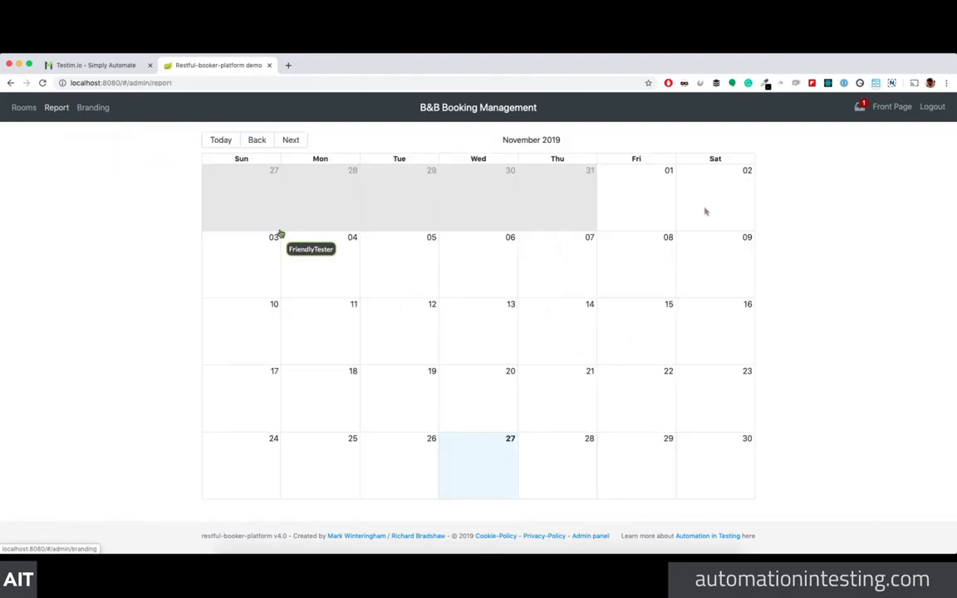
drag(316, 252, 703, 293)
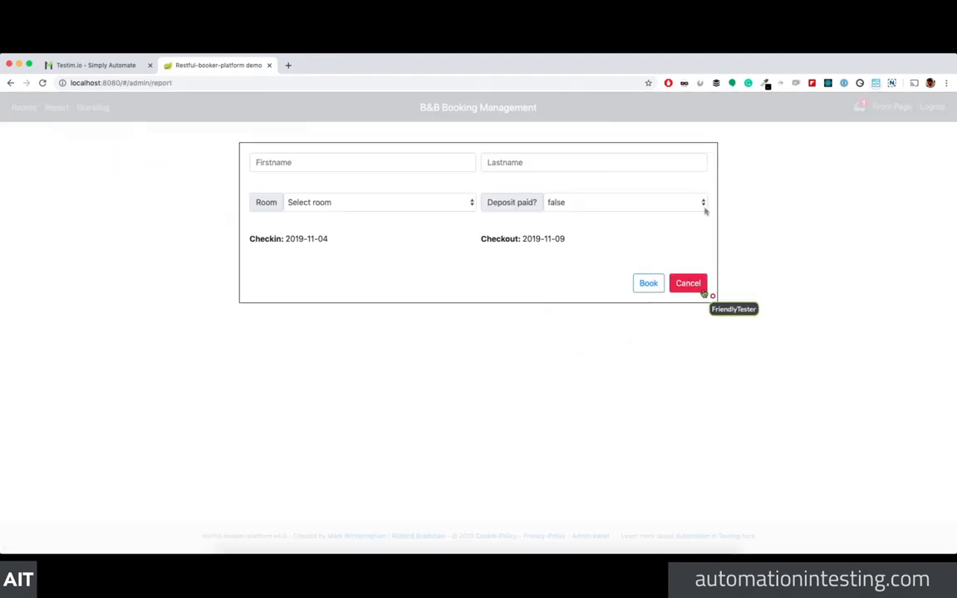
click(455, 163)
text(fgdg)
click(541, 165)
text(dfggfg)
click(381, 200)
click(382, 214)
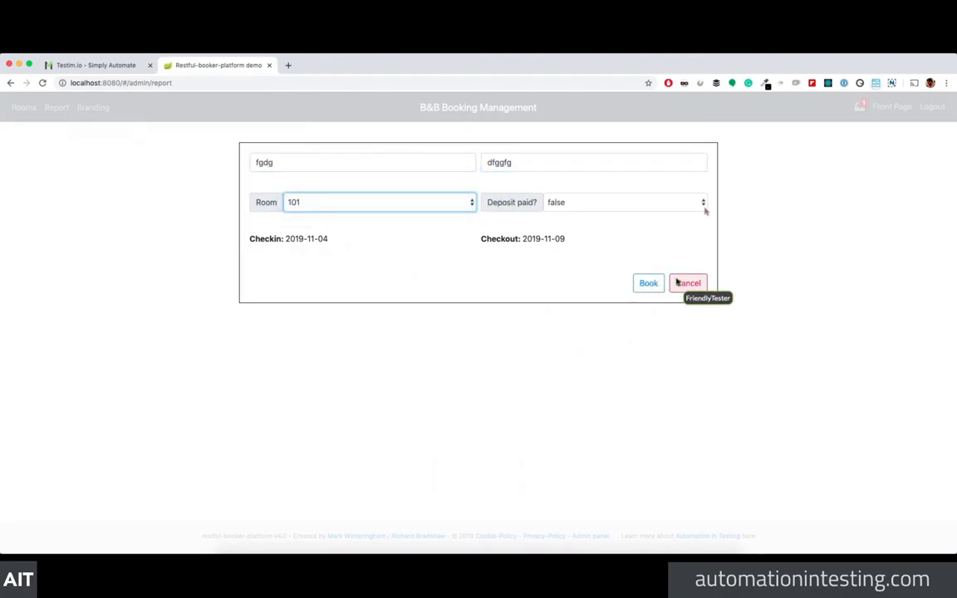
click(641, 284)
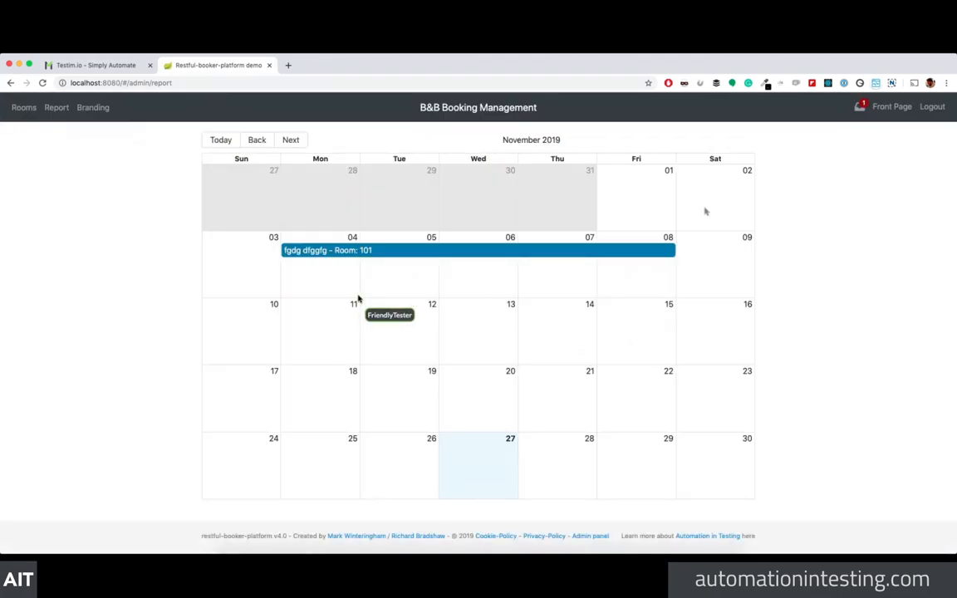
Step: Read the Booking enquiry message, close it, and return to the public front page
click(860, 108)
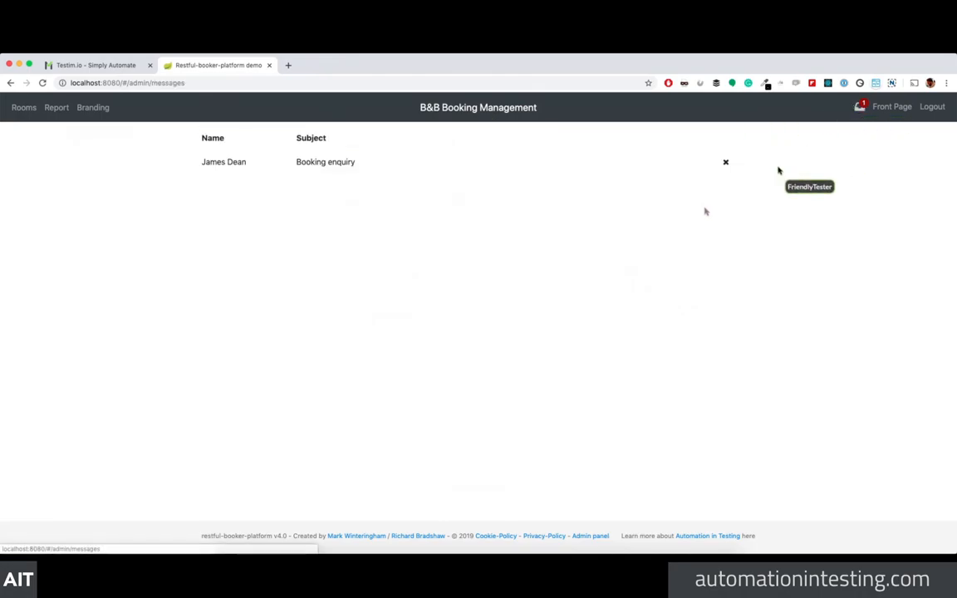
click(340, 161)
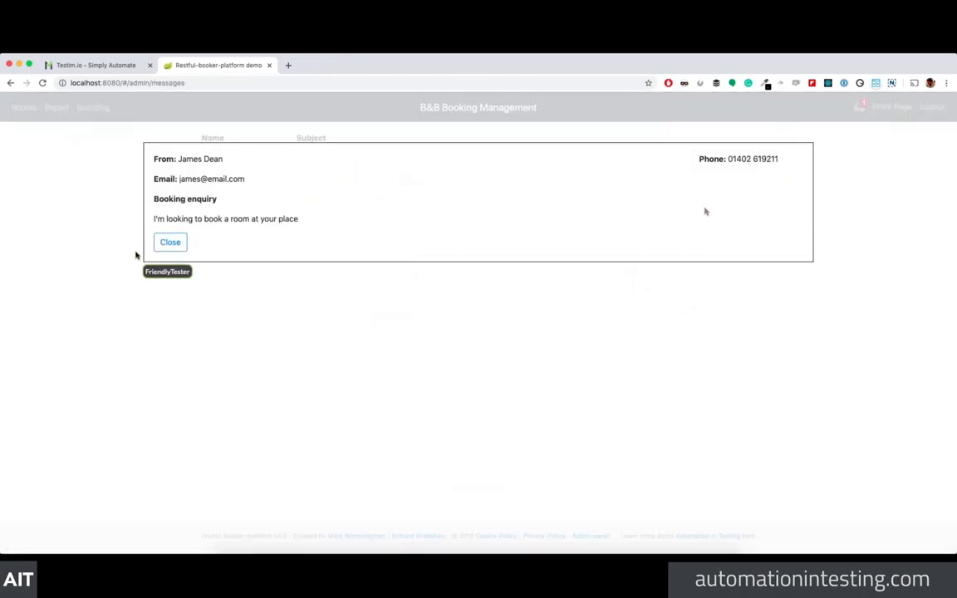
click(170, 242)
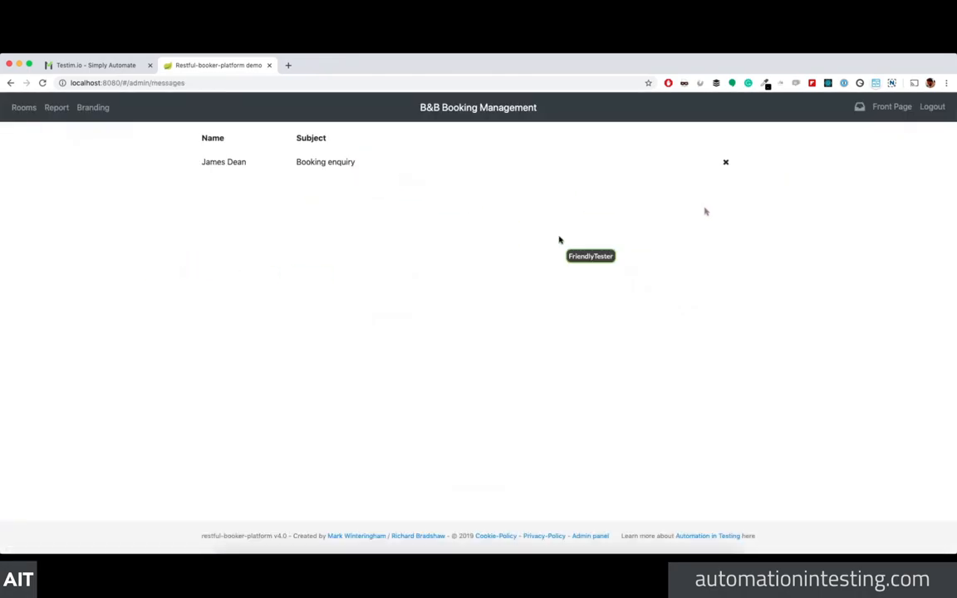
click(893, 108)
scroll(341, 249, down, 15)
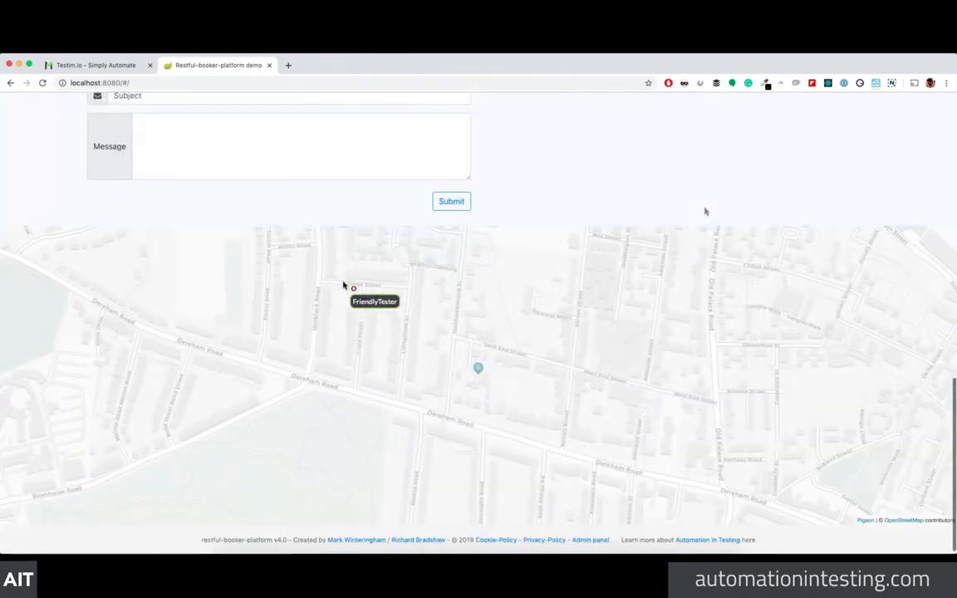
scroll(343, 285, up, 6)
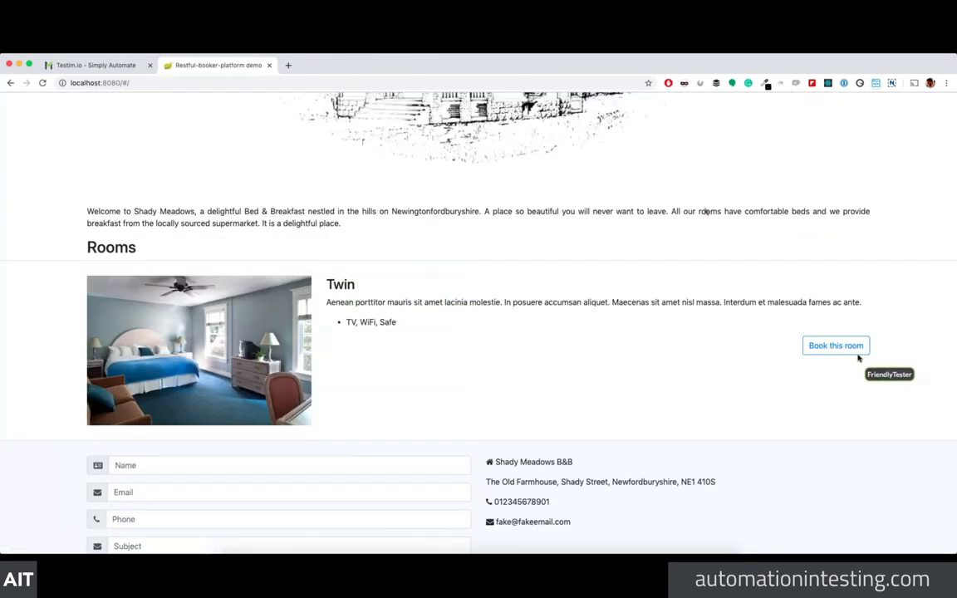
Step: Start booking the Twin room and select 11–22 November as the stay dates
click(857, 351)
scroll(788, 369, down, 5)
drag(171, 395, 494, 420)
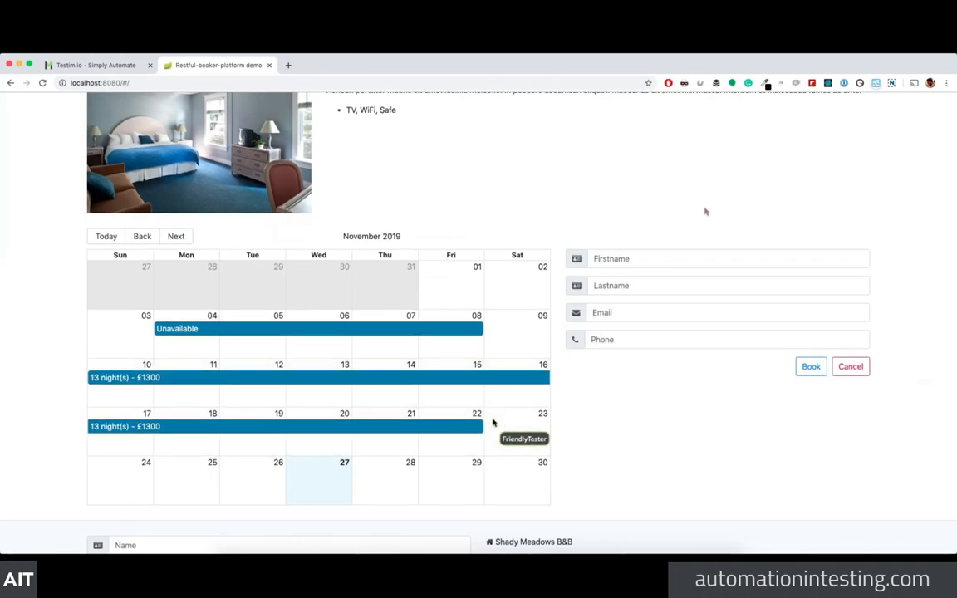
Step: Enter the guest's first name, last name, e-mail and phone number, then submit the booking
click(664, 259)
text(dgdf)
click(627, 284)
text(fdgdgfd)
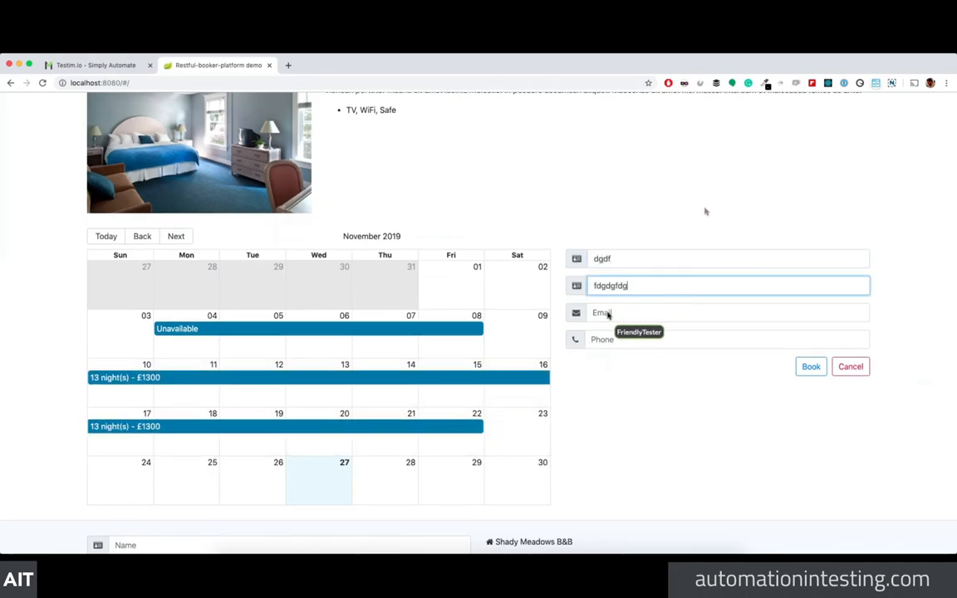
text(g)
click(609, 311)
text(fdgdfdFgdfg.com)
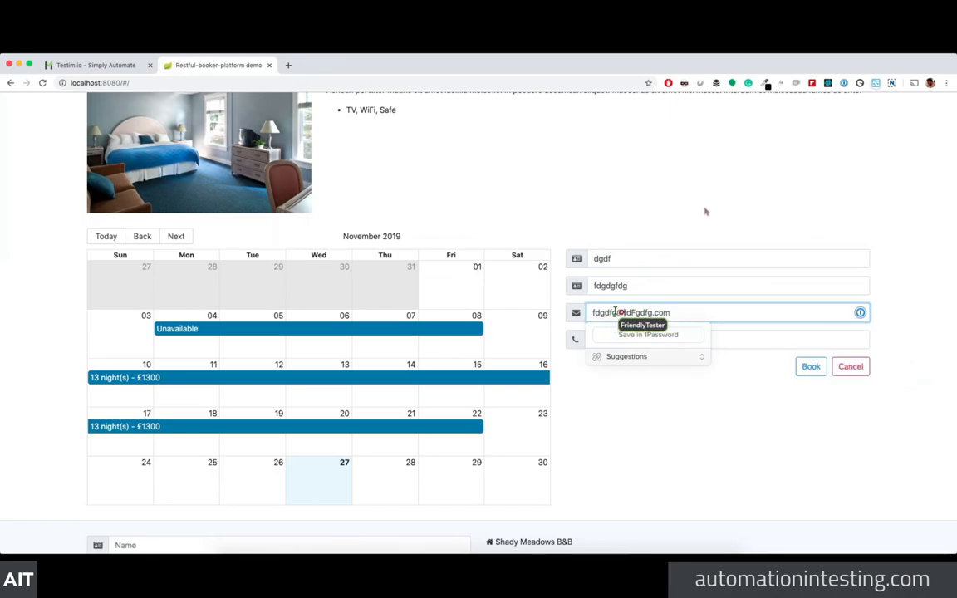
click(725, 339)
click(810, 368)
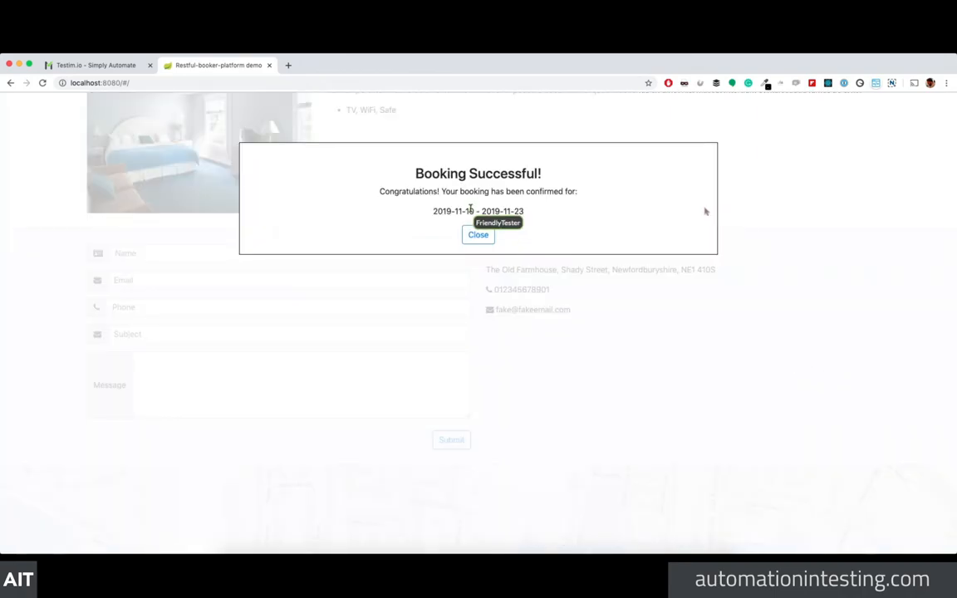
Step: Dismiss the booking confirmation and open a new browser tab
click(477, 234)
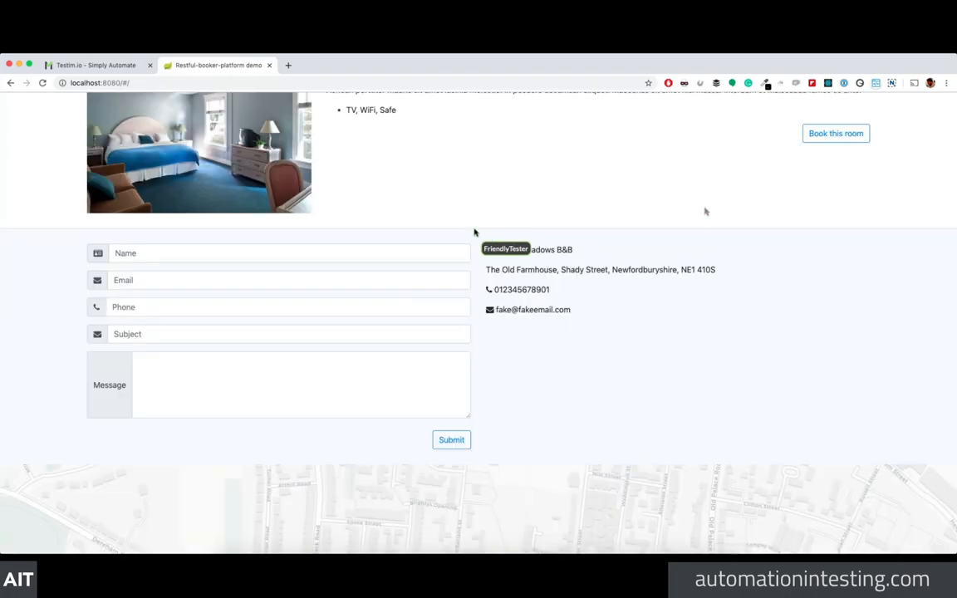
scroll(438, 240, up, 1)
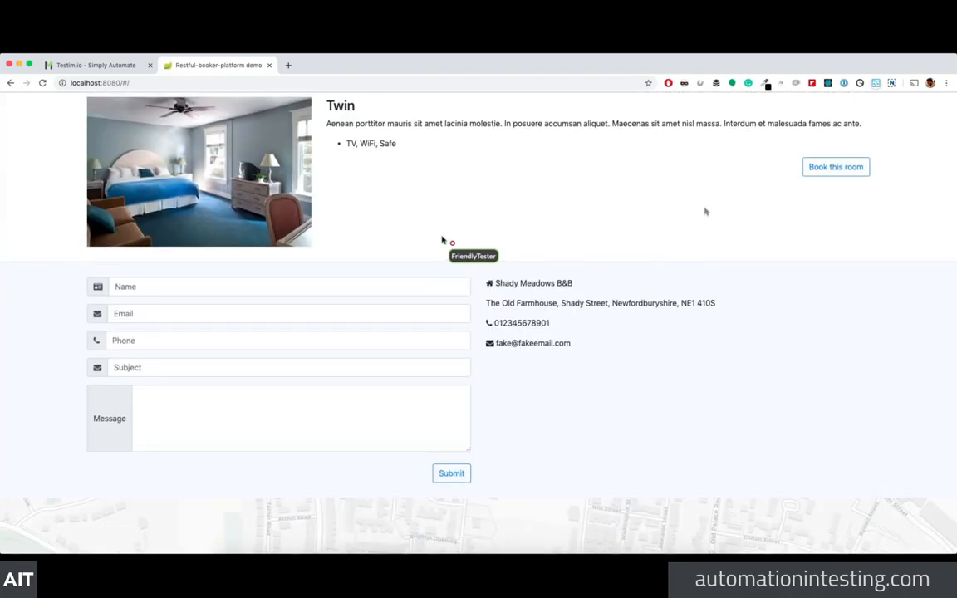
scroll(442, 240, up, 8)
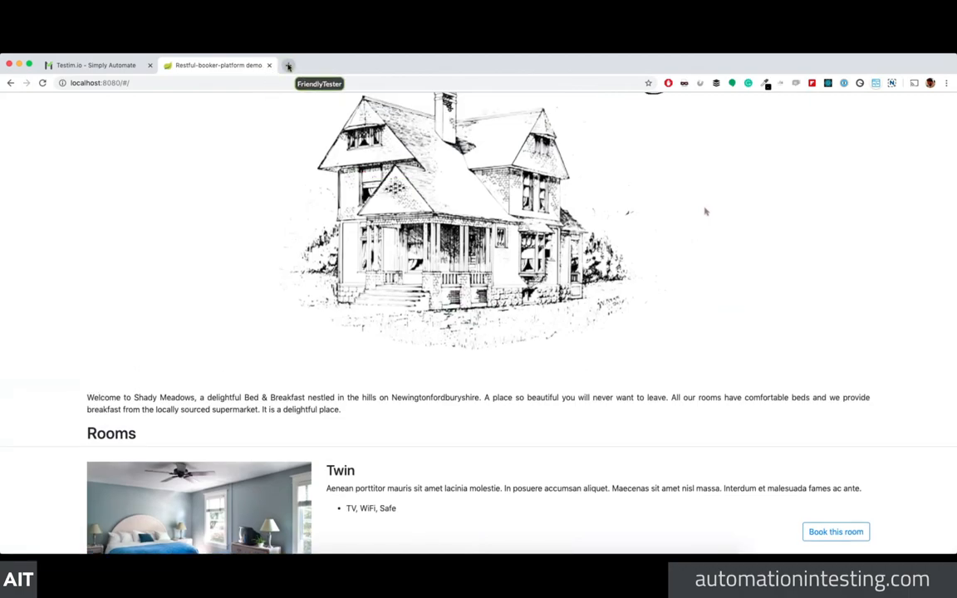
click(287, 66)
Step: Load the restful-booker-platform GitHub repository, then automationintesting.online in another new tab
text(github.)
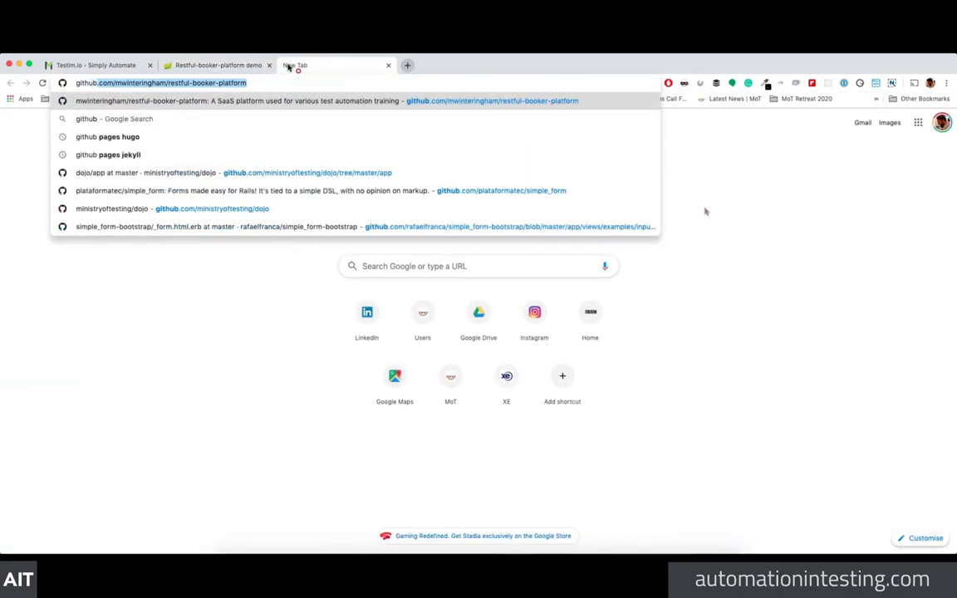
key(Return)
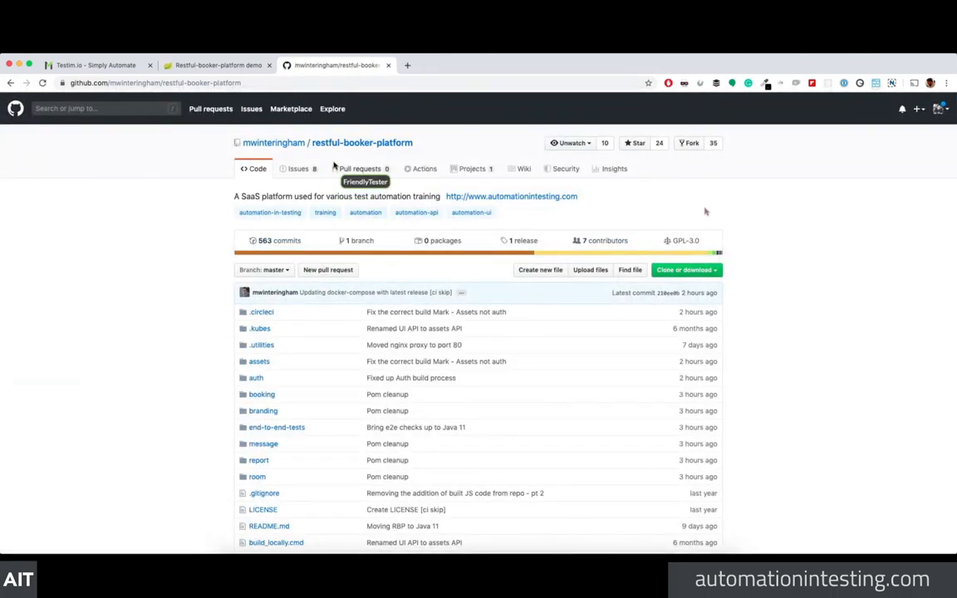
click(407, 66)
text(automationintesting.online)
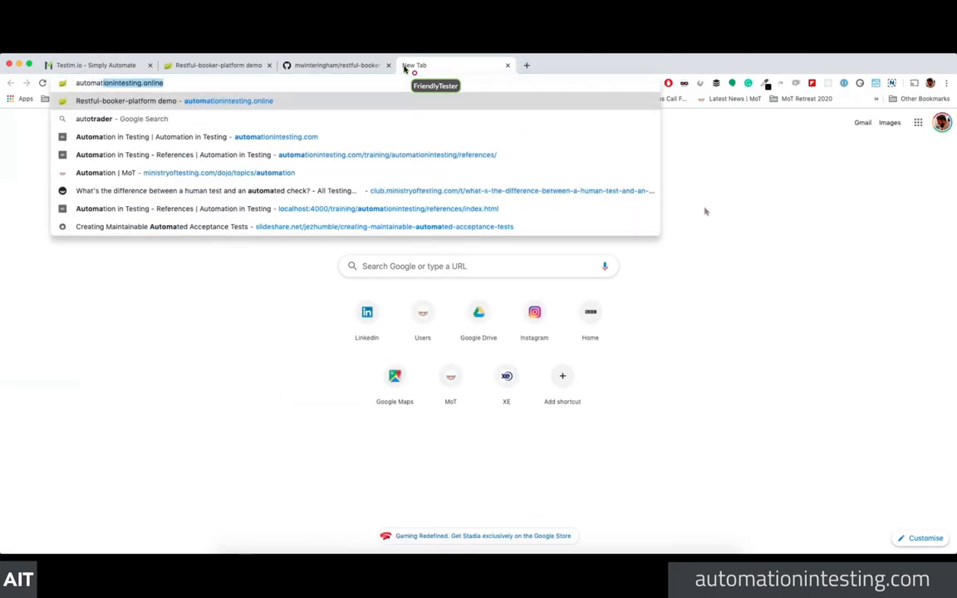
key(Return)
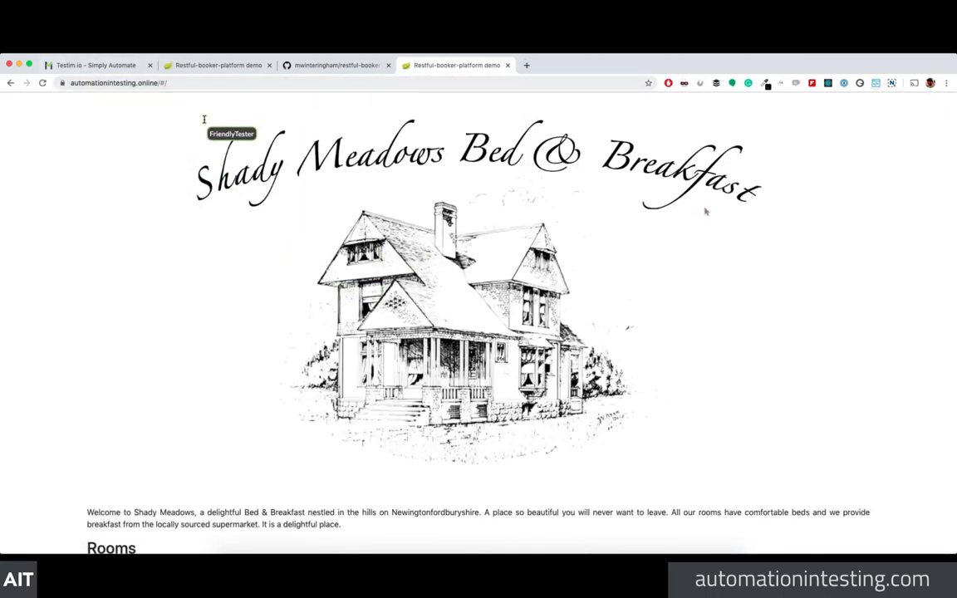
Step: Scroll through the online Shady Meadows demo, then return to the Testim Tests list
scroll(247, 141, down, 5)
scroll(300, 256, down, 5)
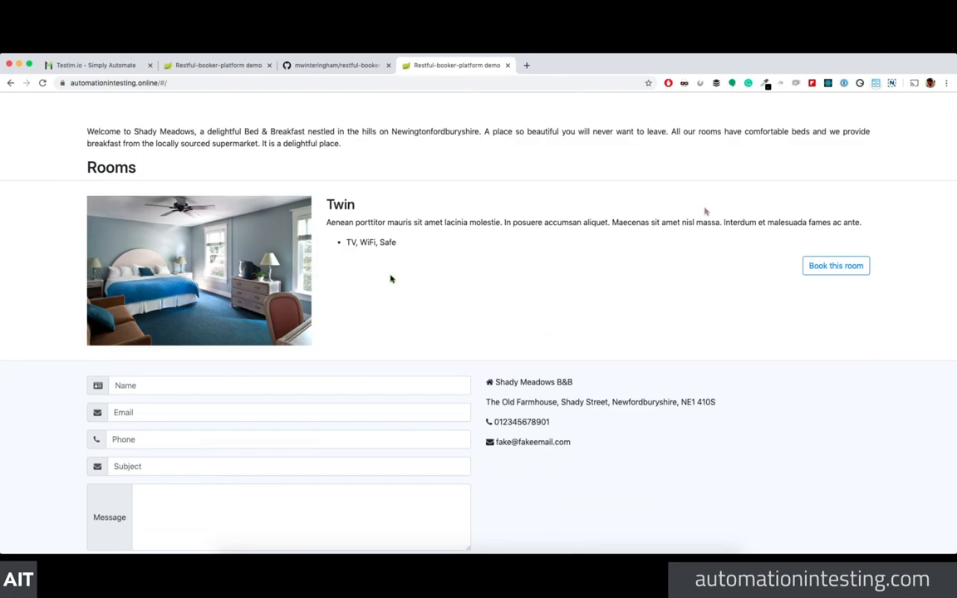
click(111, 66)
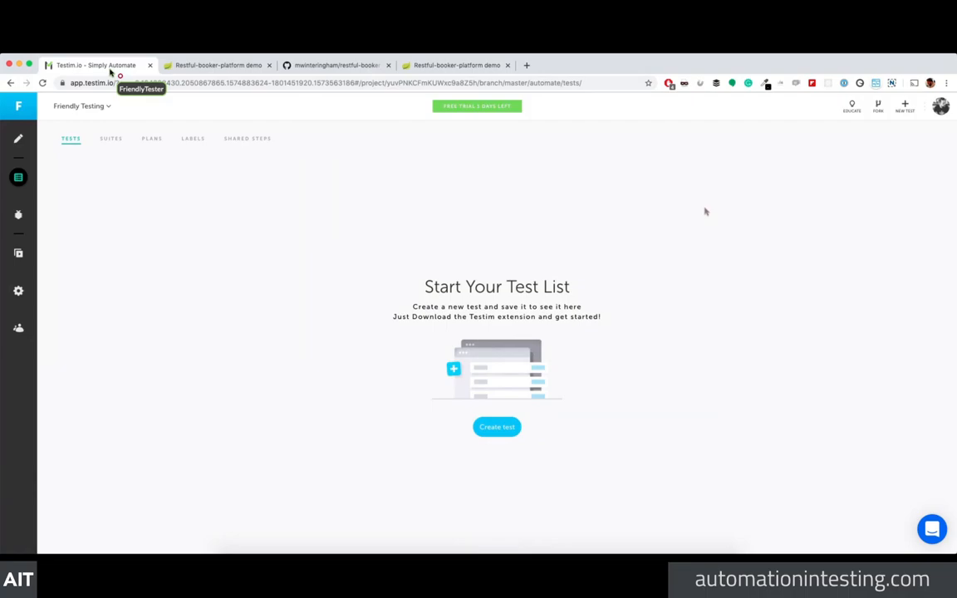
Step: Close the GitHub and demo tabs, start a new test, and follow the Testim Editor extension download link
click(388, 65)
click(388, 65)
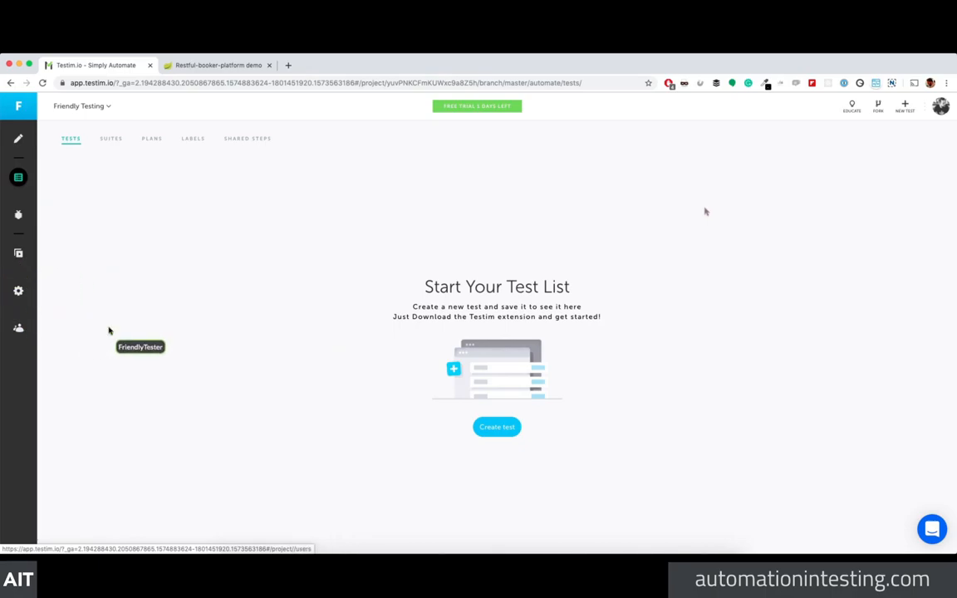
click(497, 427)
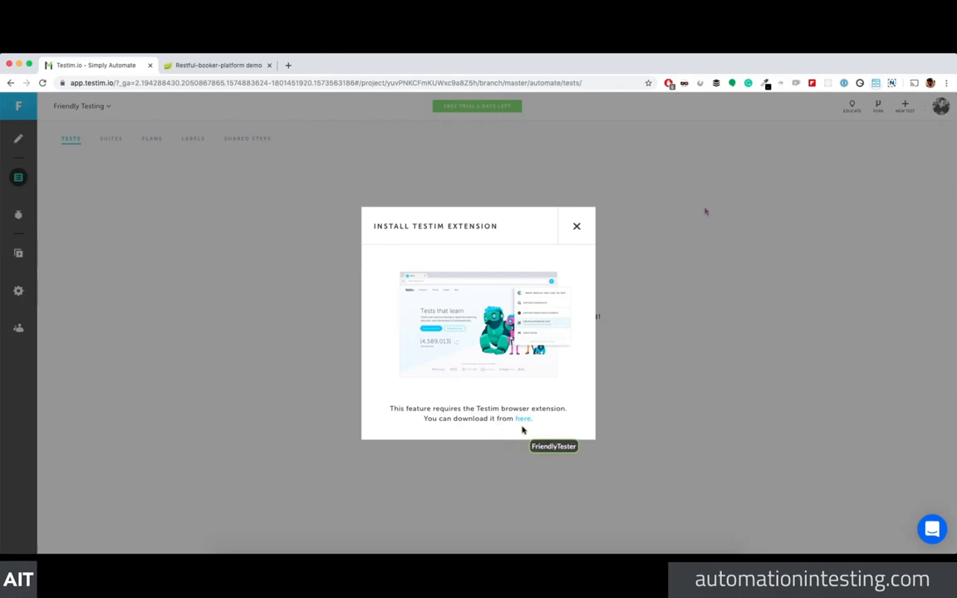
click(523, 418)
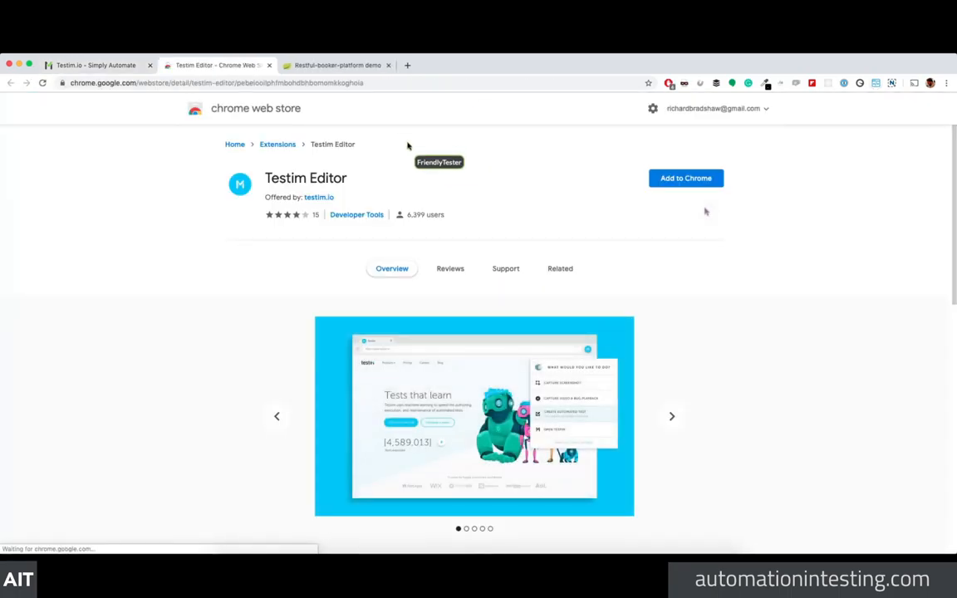
Step: Install the Testim Editor extension in Chrome, dismiss the added notice and close the store tab
click(681, 181)
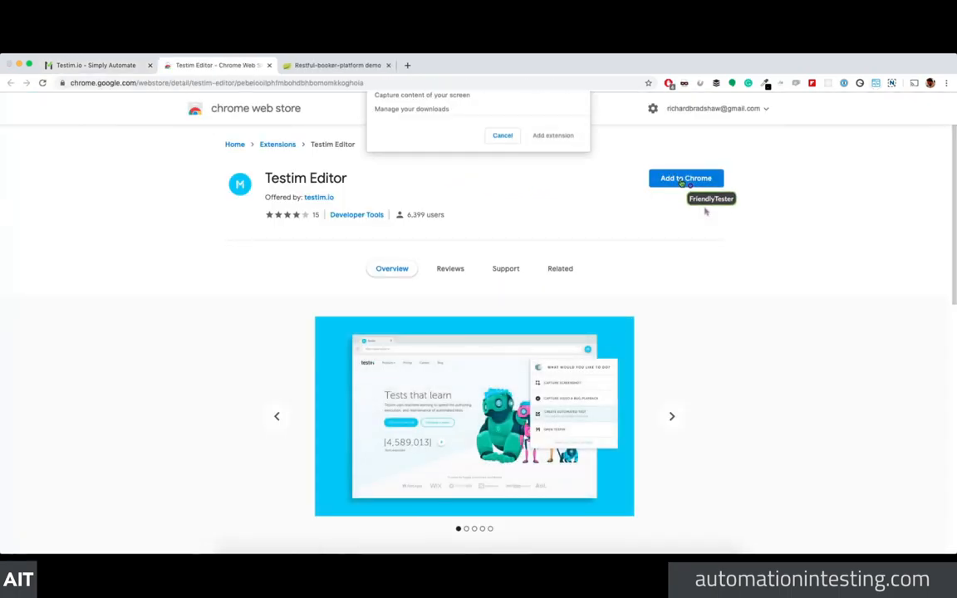
click(552, 239)
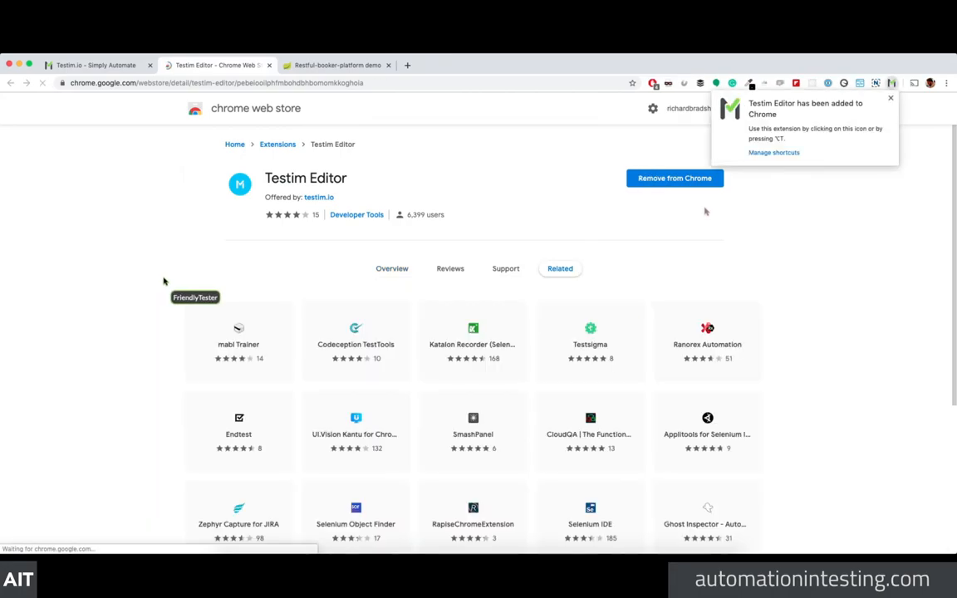
click(890, 98)
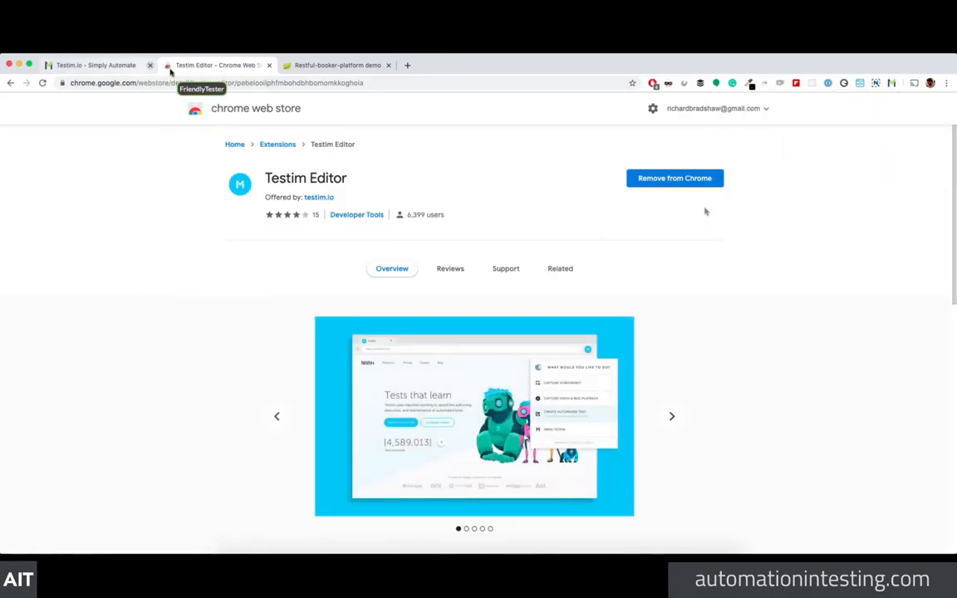
click(269, 66)
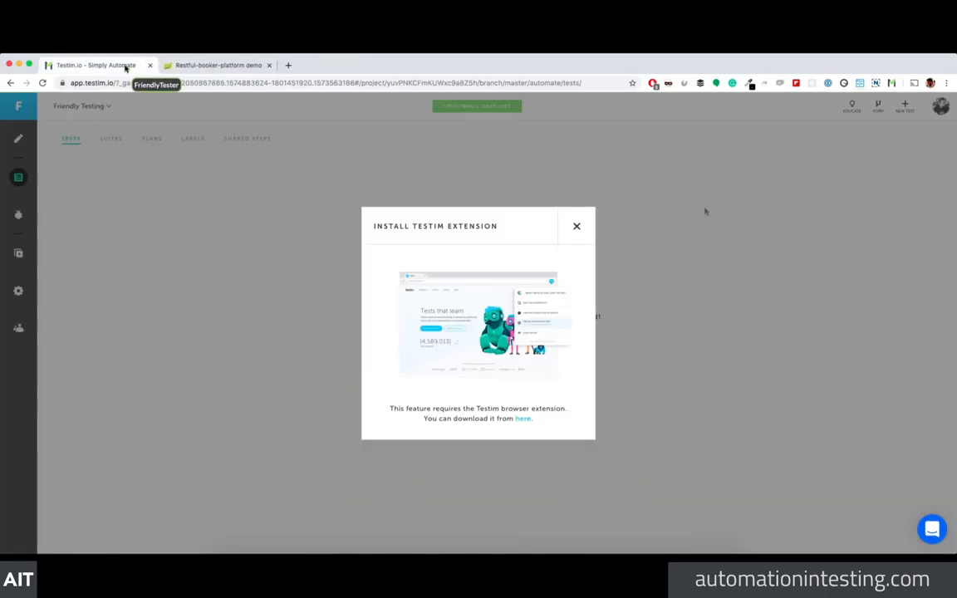
Step: Sign the Testim extension in with GitHub and dismiss the mobile-validation prompt
click(577, 226)
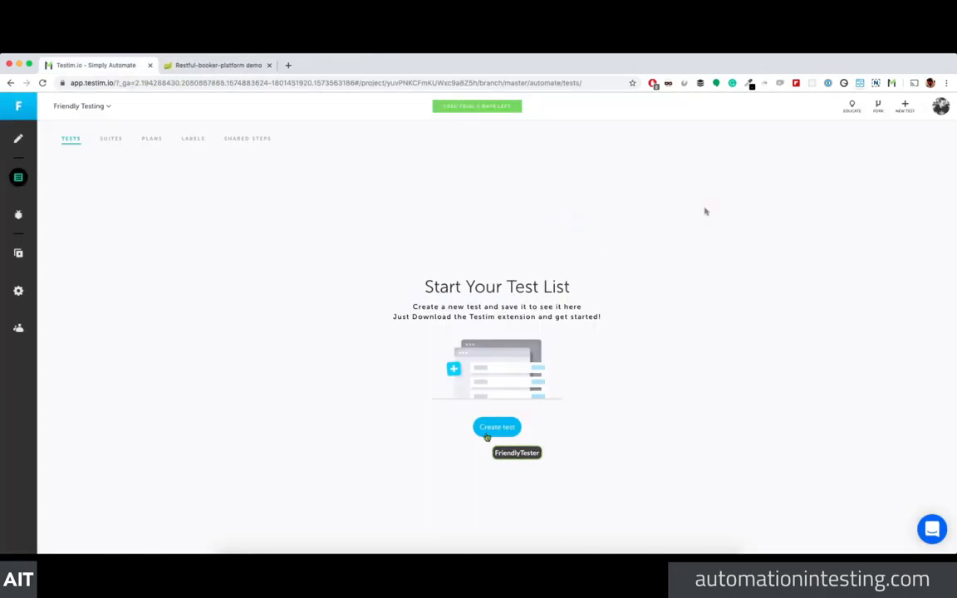
click(891, 83)
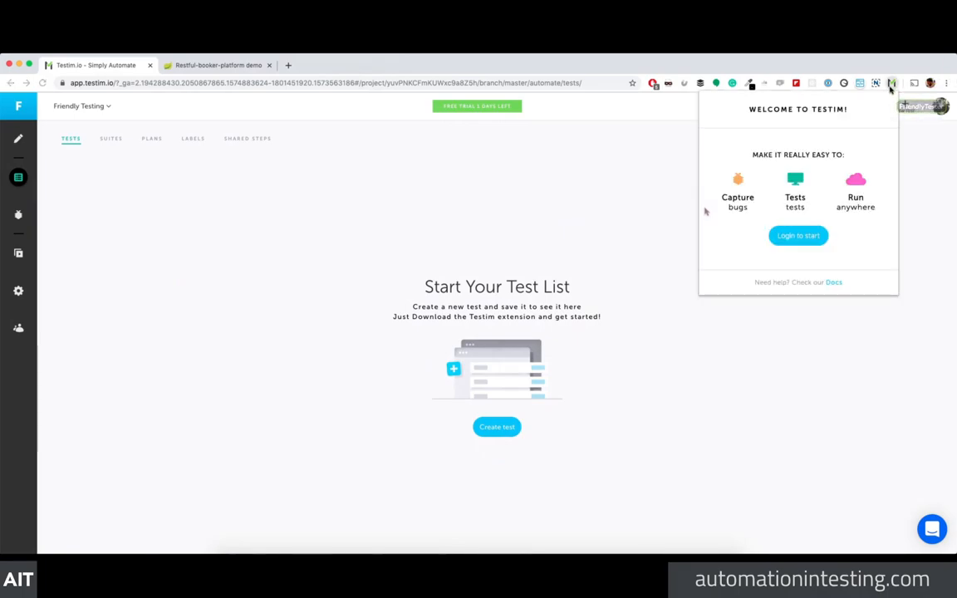
click(795, 236)
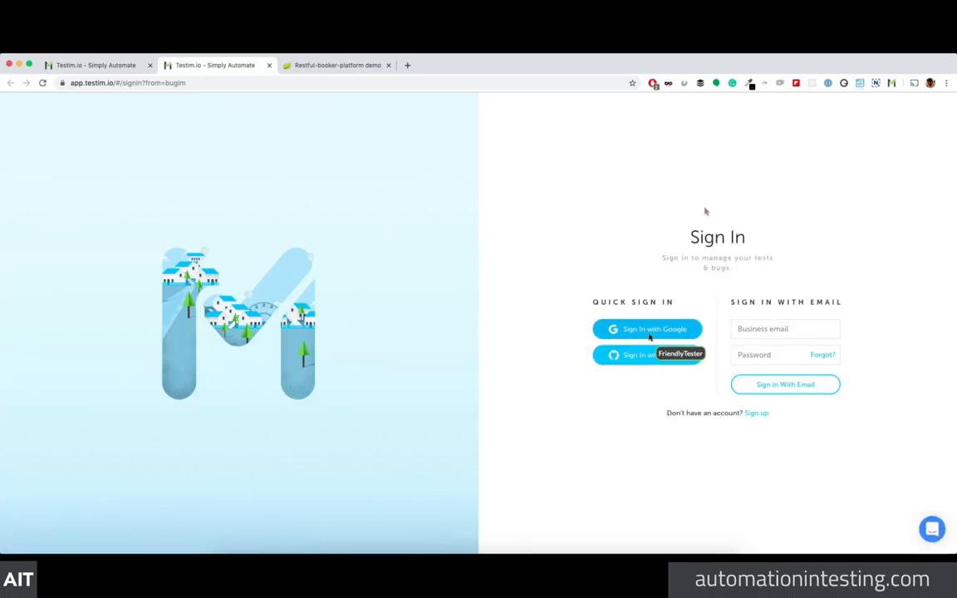
click(656, 357)
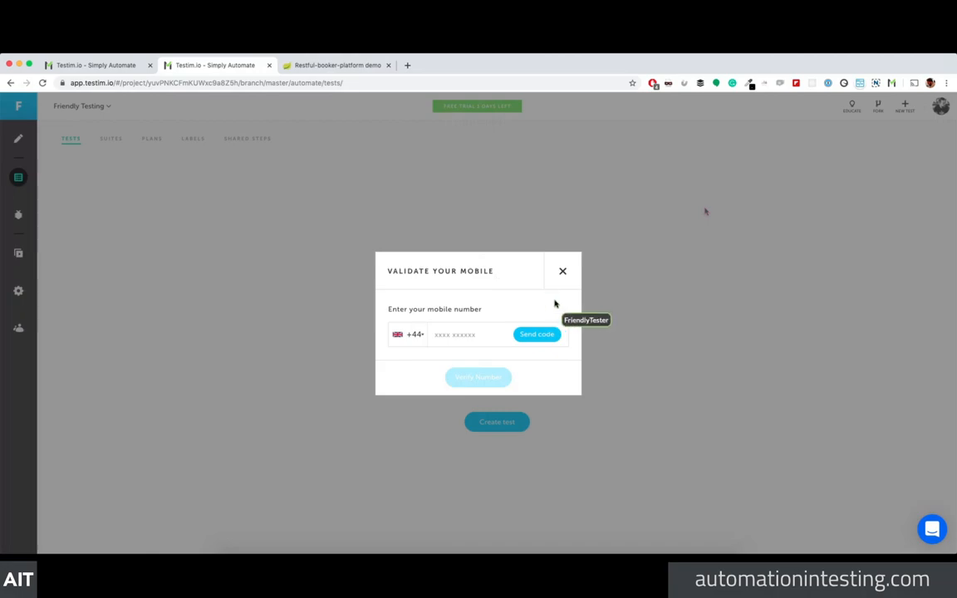
click(562, 270)
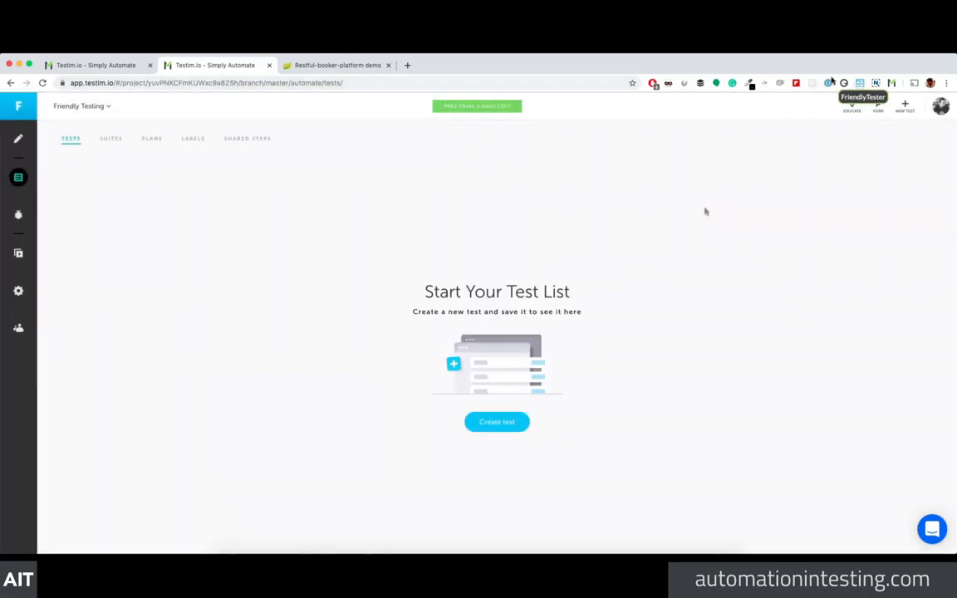
Step: Check which account the extension uses, then close the duplicate Testim tab
click(890, 83)
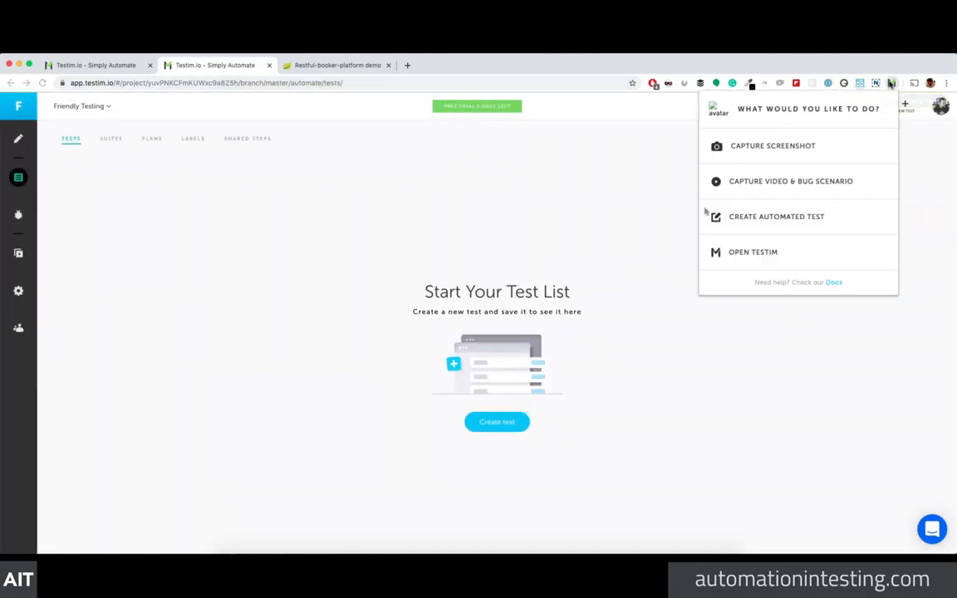
click(720, 110)
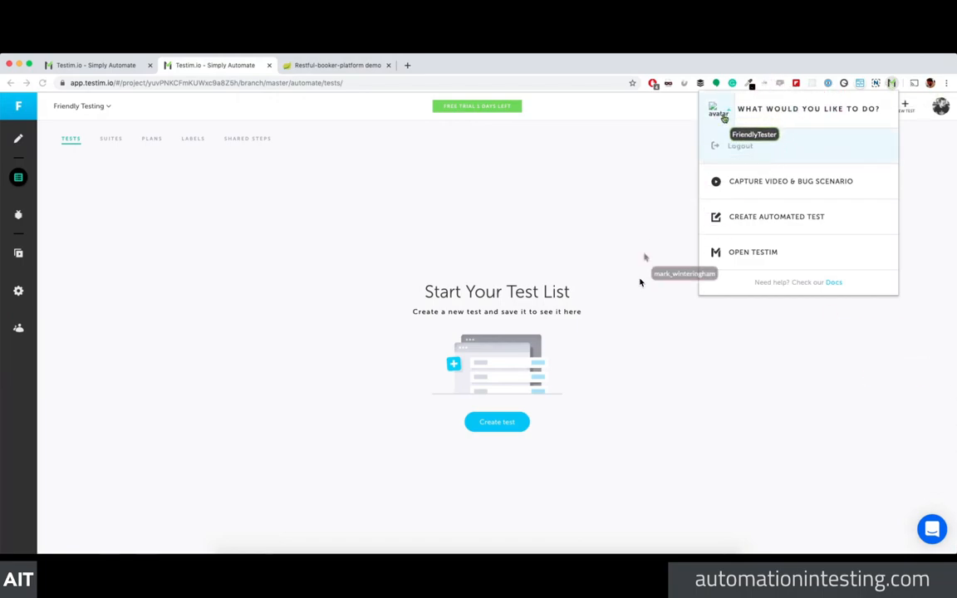
click(715, 108)
click(892, 86)
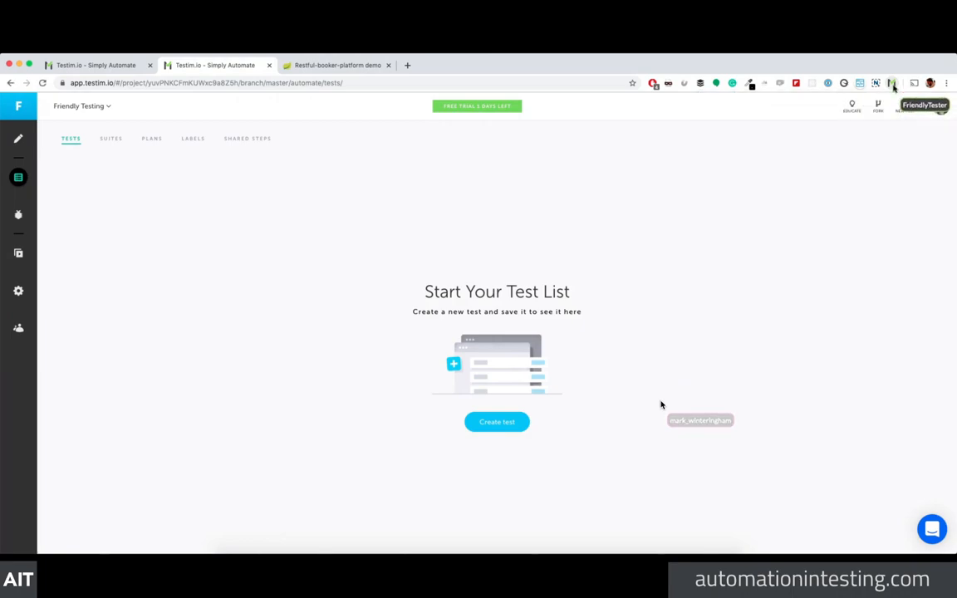
click(70, 66)
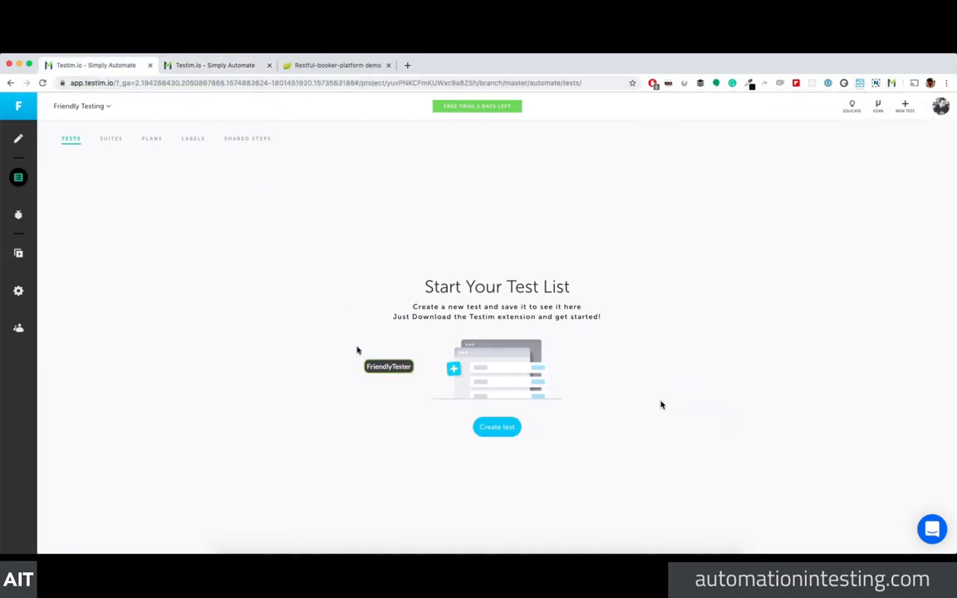
click(270, 64)
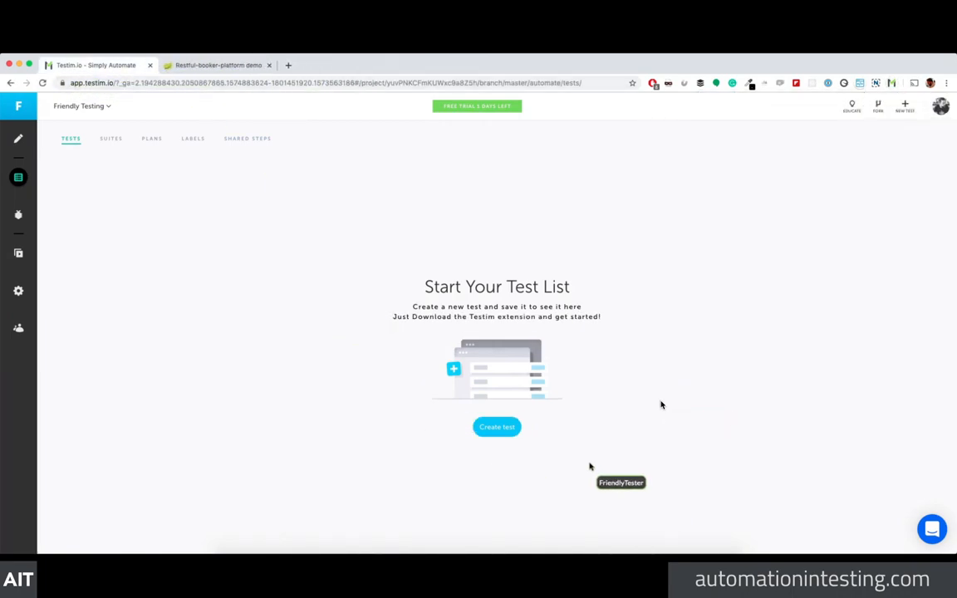
Step: Create a new untitled test, dismissing the mobile-validation prompt again
click(497, 429)
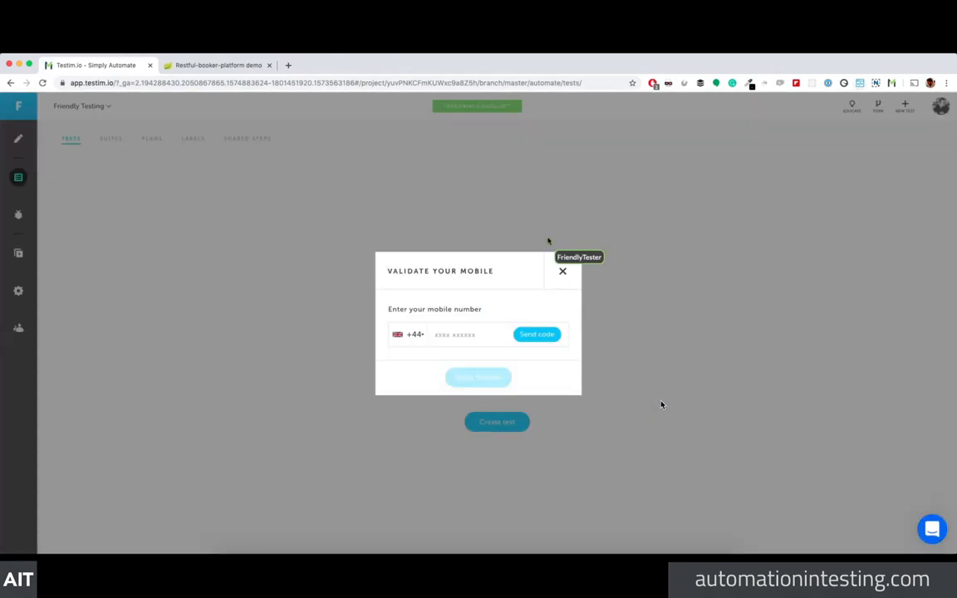
click(562, 271)
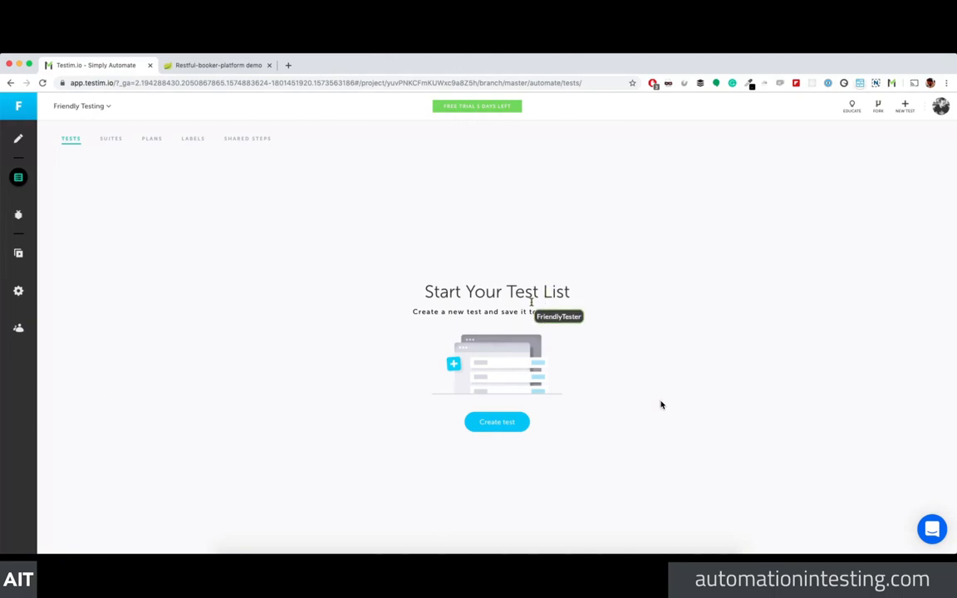
click(487, 423)
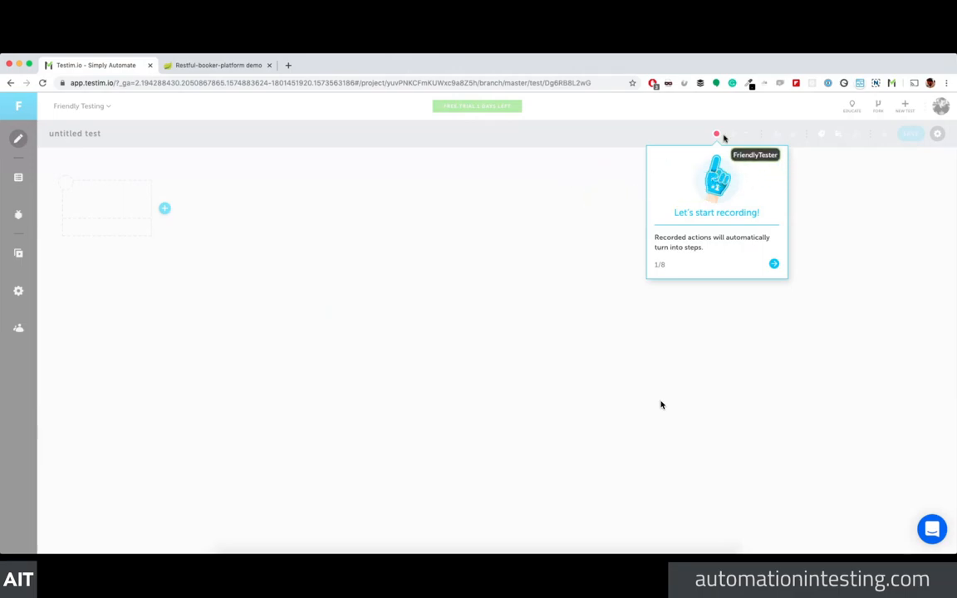
Step: Step past the 'Let's start recording!' and 'Add actions' tips to the 3/8 'Show time' tip
click(773, 265)
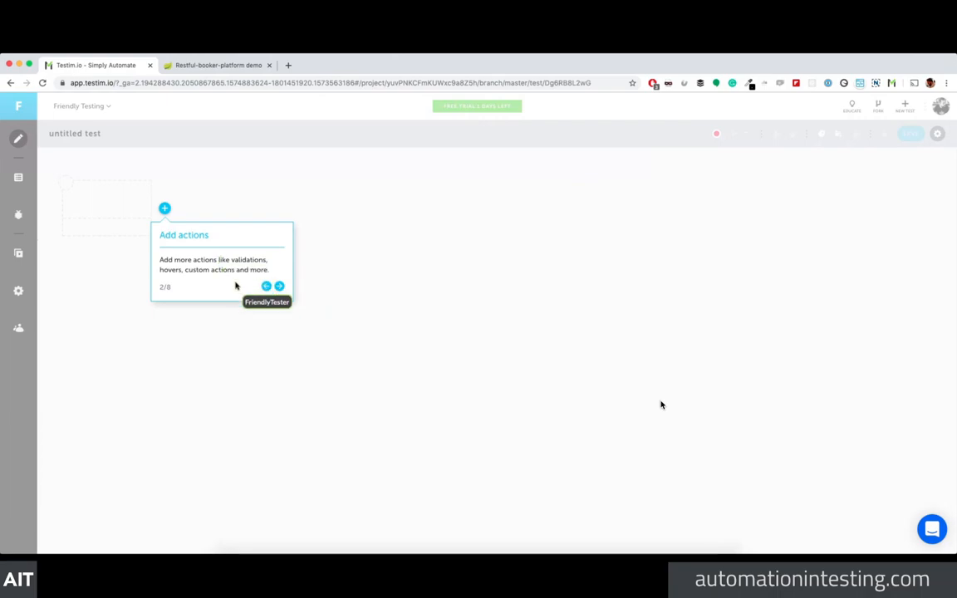
click(279, 286)
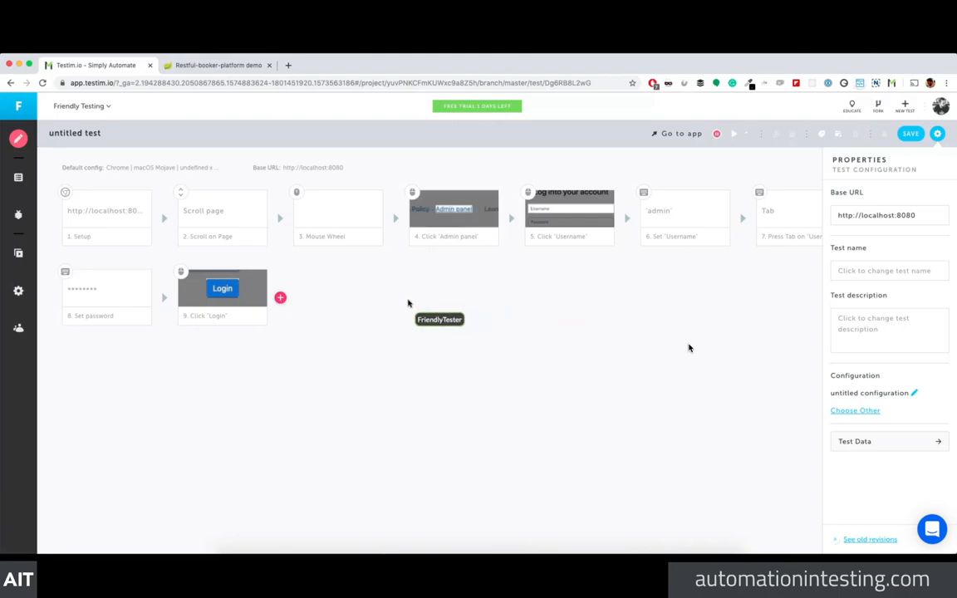
Step: Hide the Properties panel and close the recorded app window to stop recording
mouse_move(209, 207)
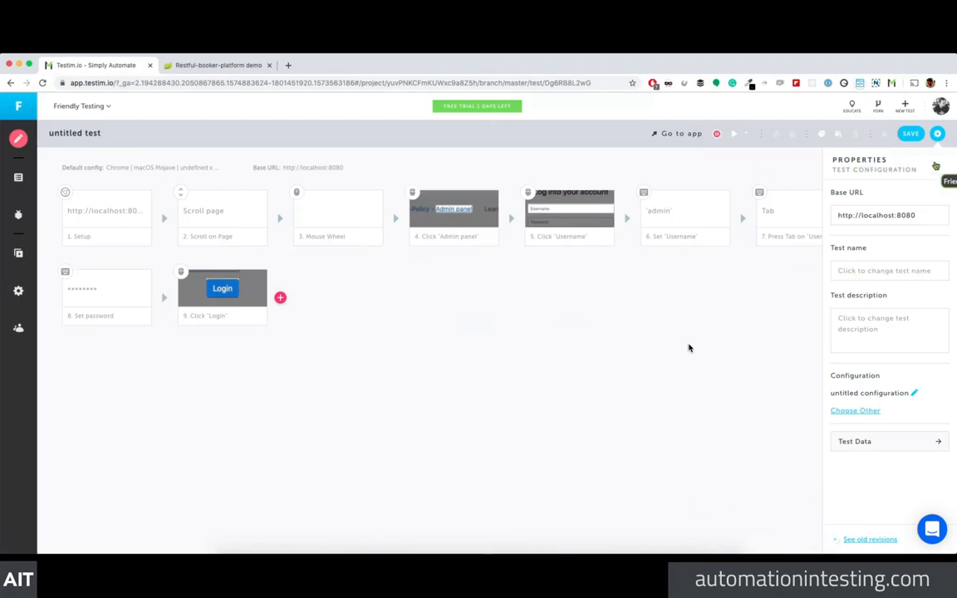
click(937, 134)
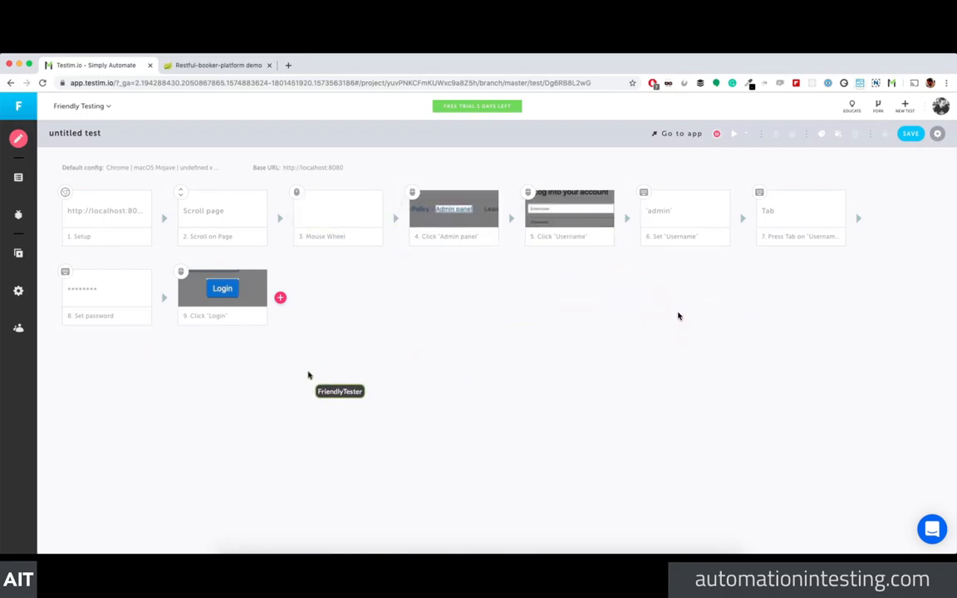
key(super+grave)
click(9, 64)
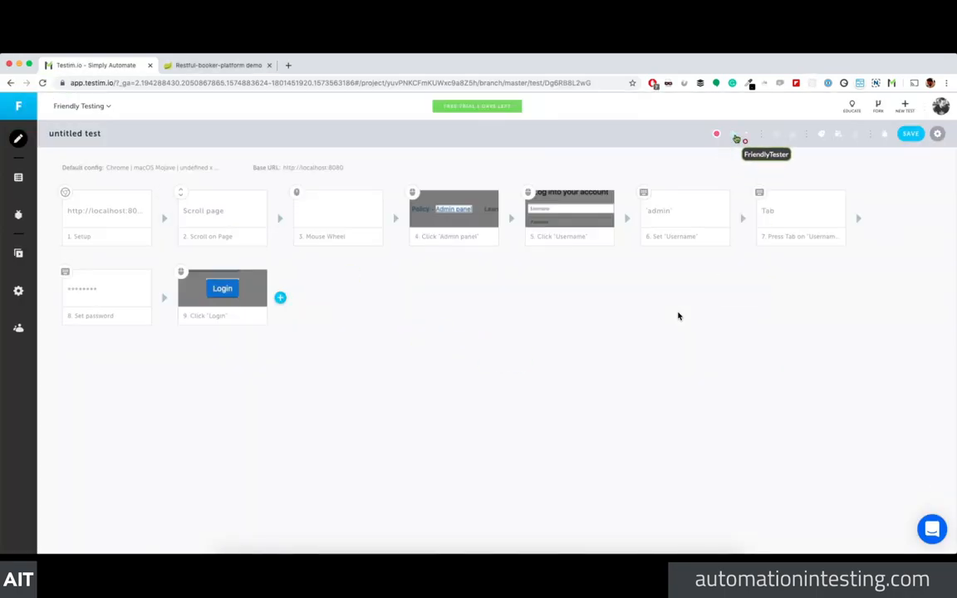
Step: Run the nine-step recorded login test against localhost:8080
click(736, 136)
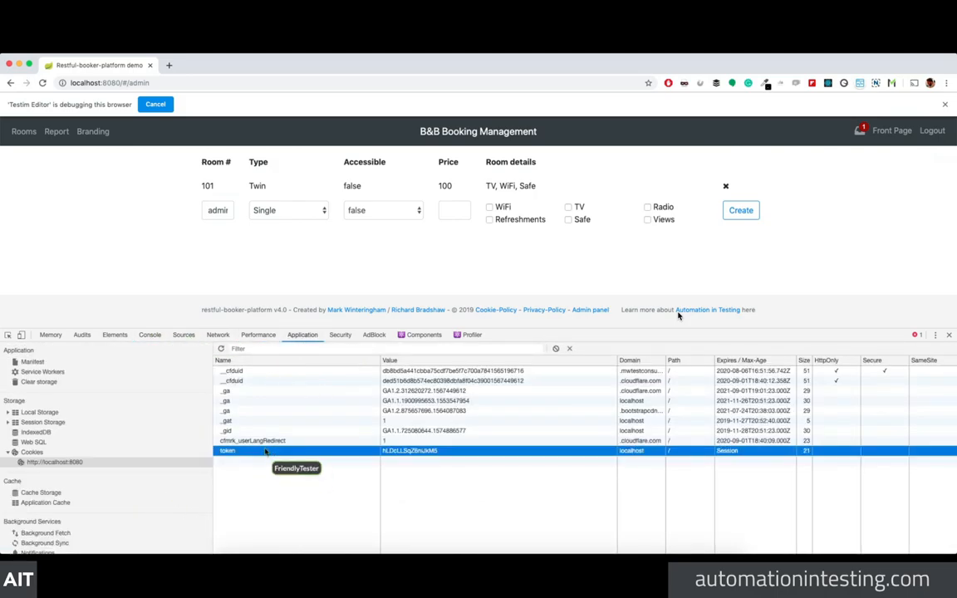
Step: Close DevTools and the Restful-booker demo tab to get back to the Testim editor
click(947, 336)
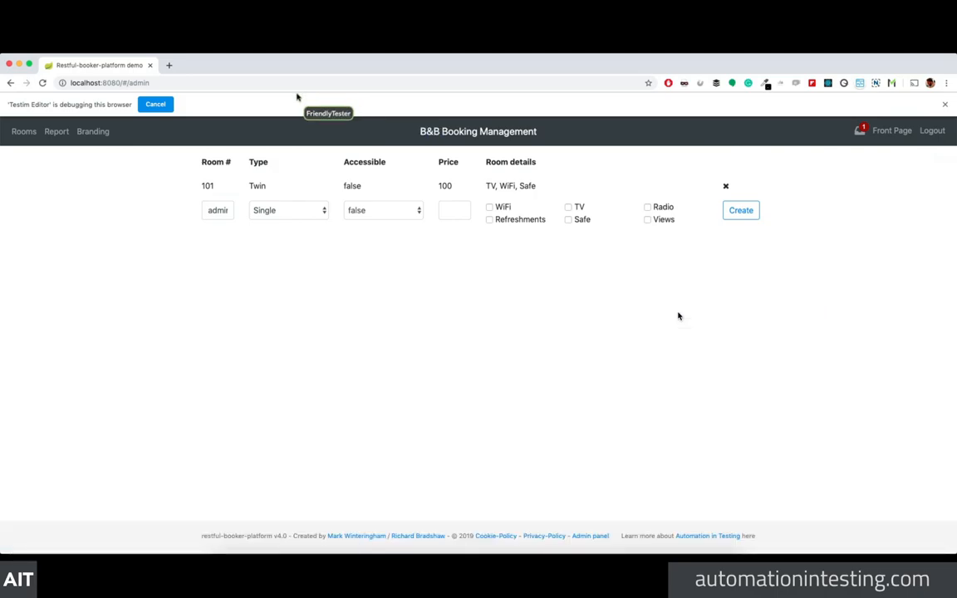
click(151, 66)
click(104, 229)
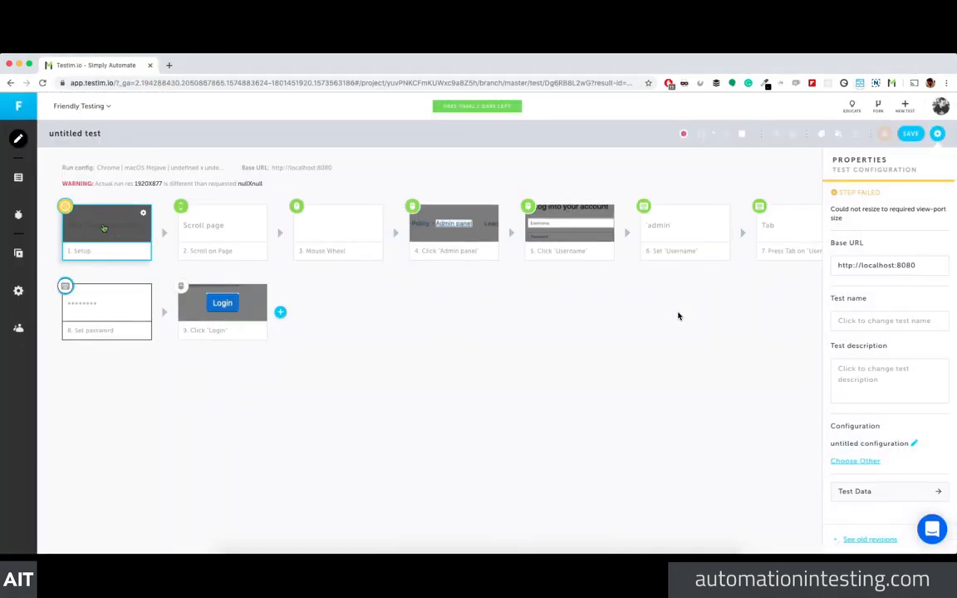
Step: View the Setup step's Test Data page, then return to the test editor
click(900, 497)
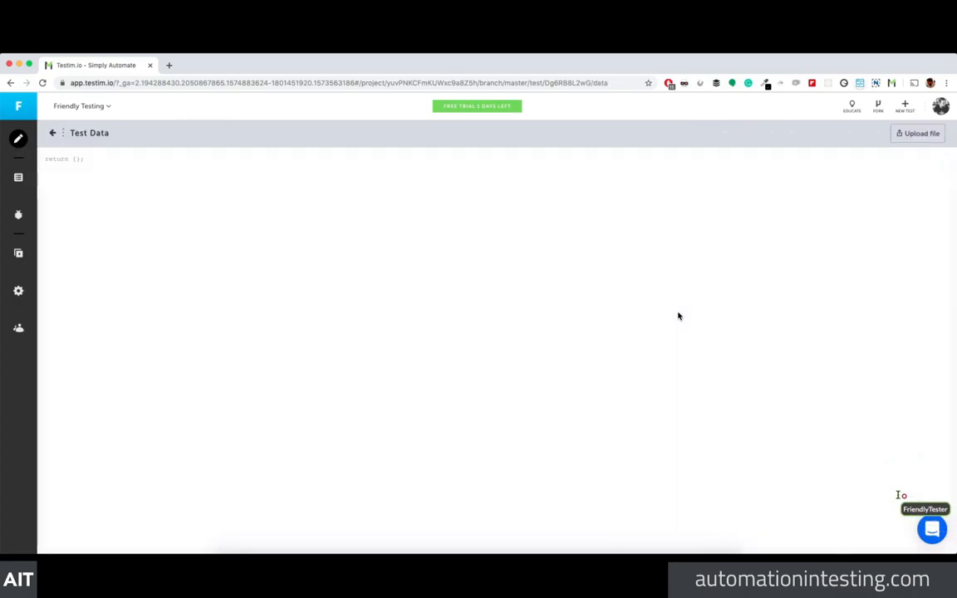
click(56, 137)
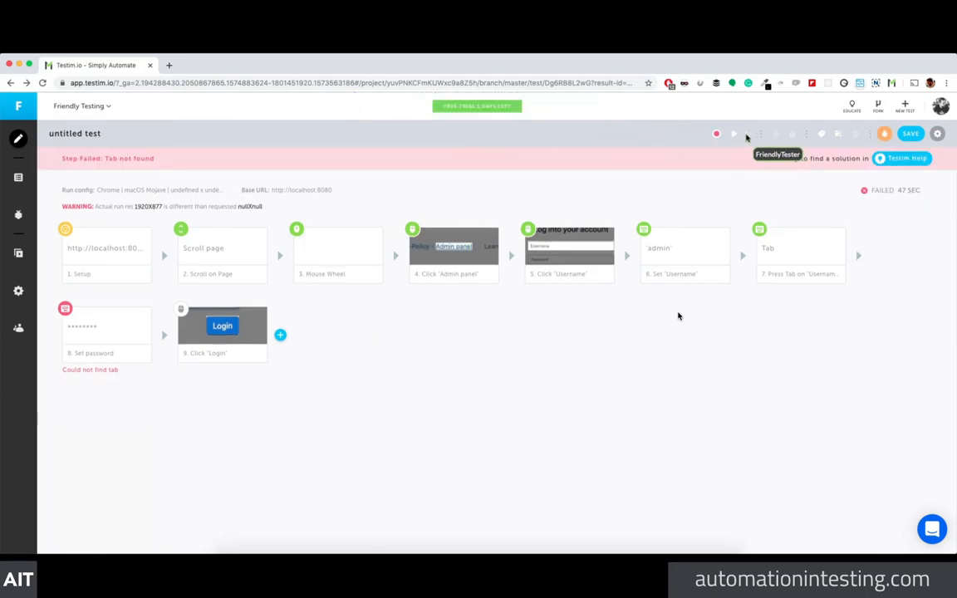
Step: Enable incognito runs, save the test as 'RBP Login', and open the extension's incognito settings
click(746, 133)
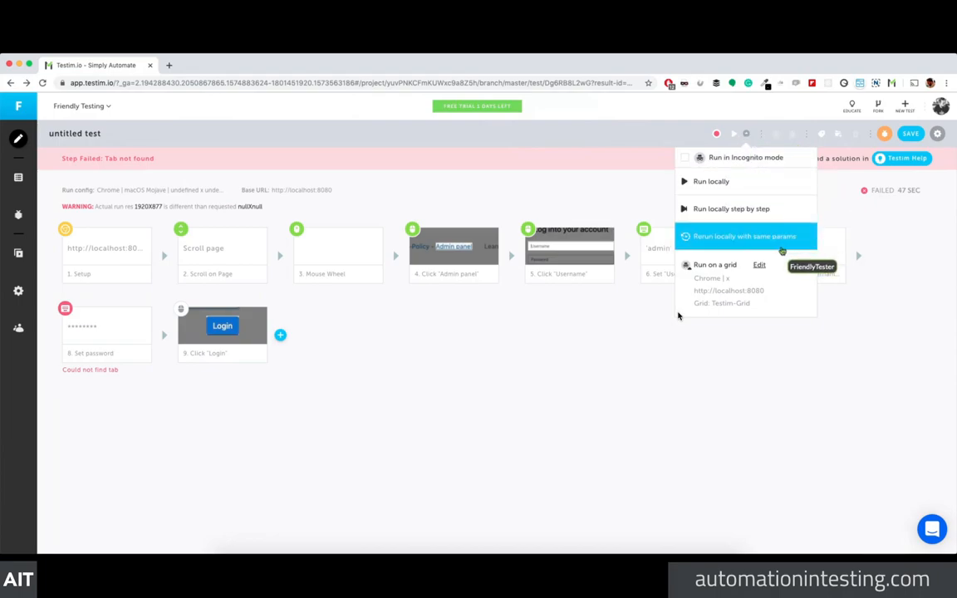
click(686, 163)
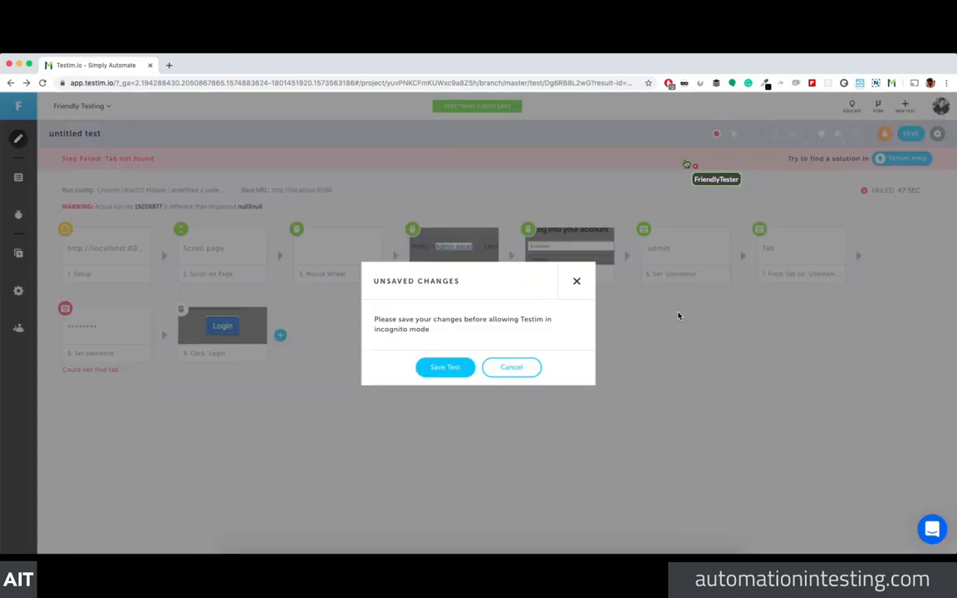
click(453, 370)
triple_click(421, 306)
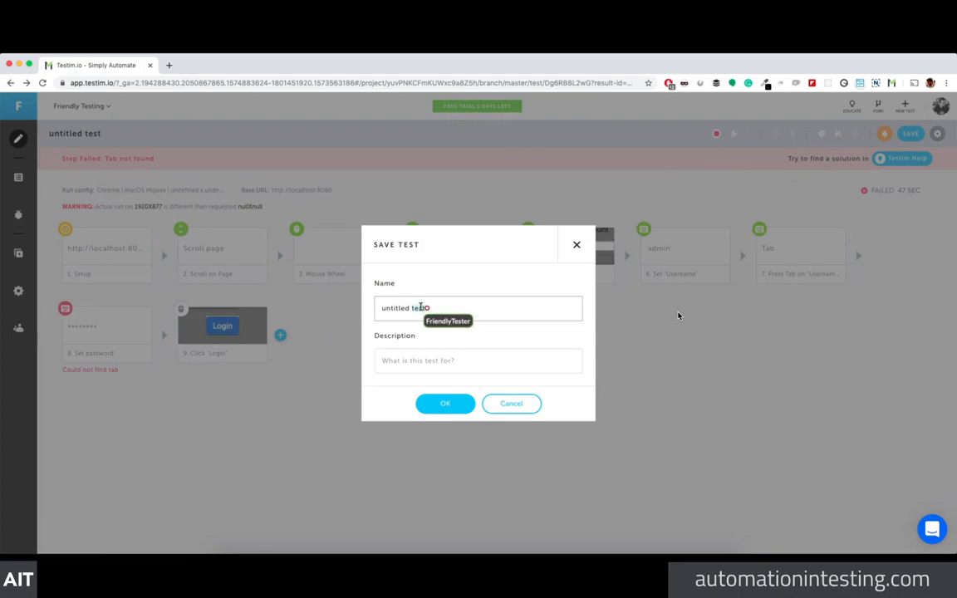
text(RBP Log)
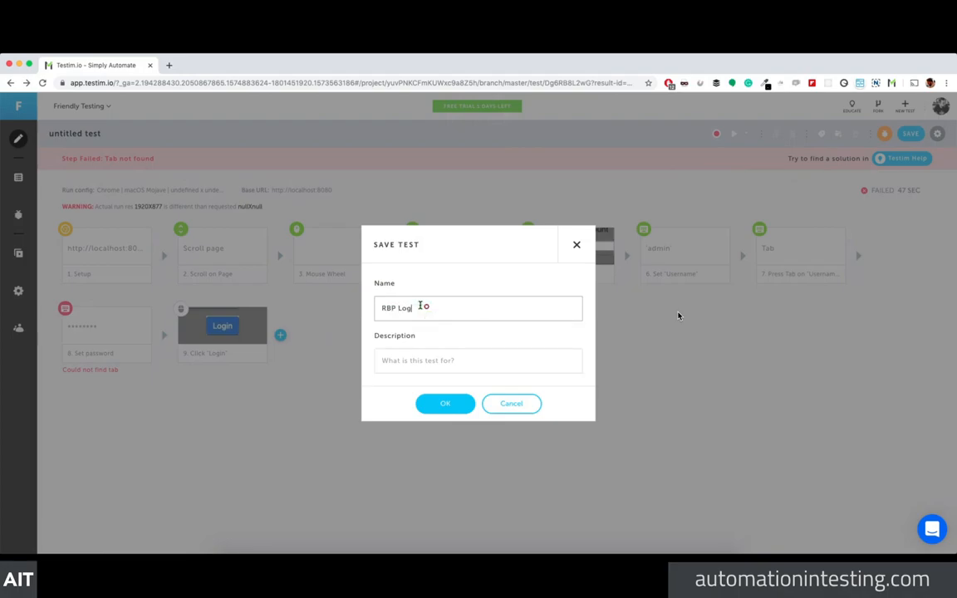
click(445, 402)
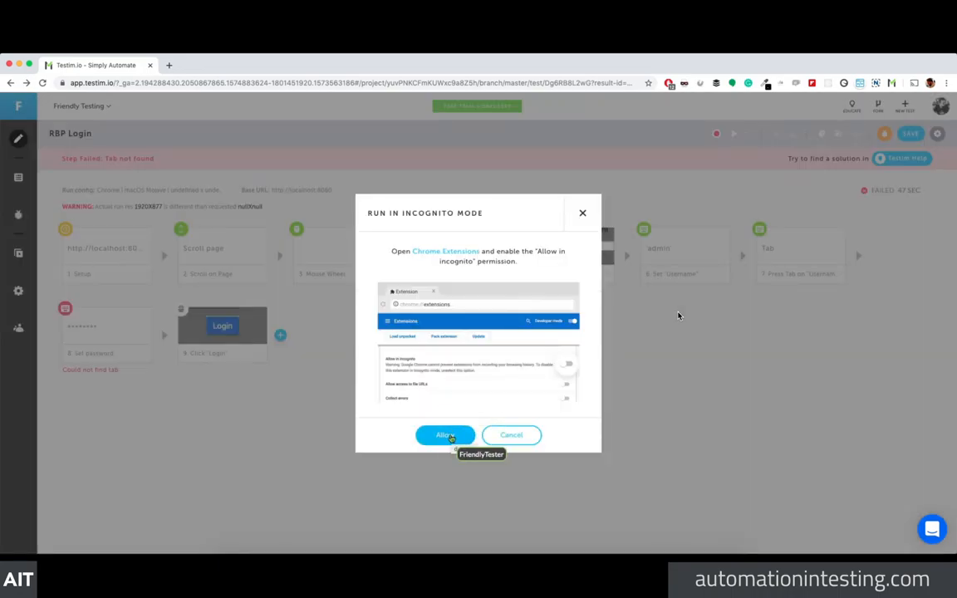
click(445, 435)
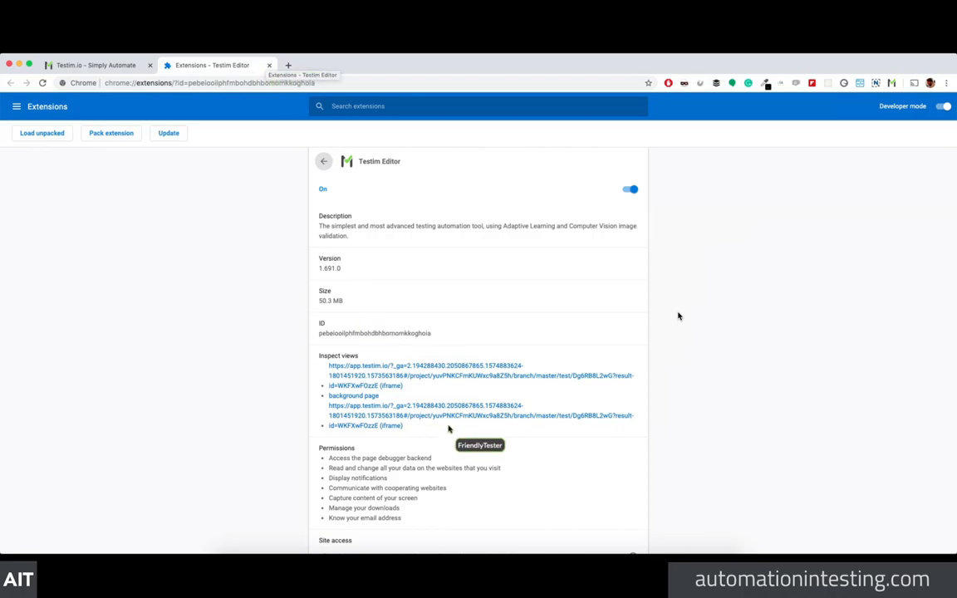
Step: Switch on 'Allow in incognito' for the Testim Editor extension
scroll(449, 428, down, 3)
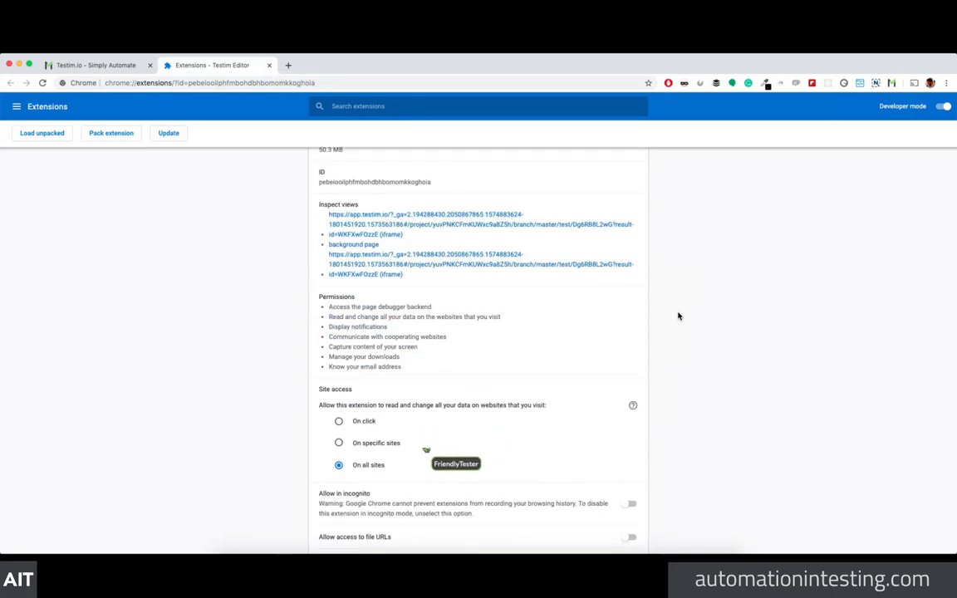
click(629, 505)
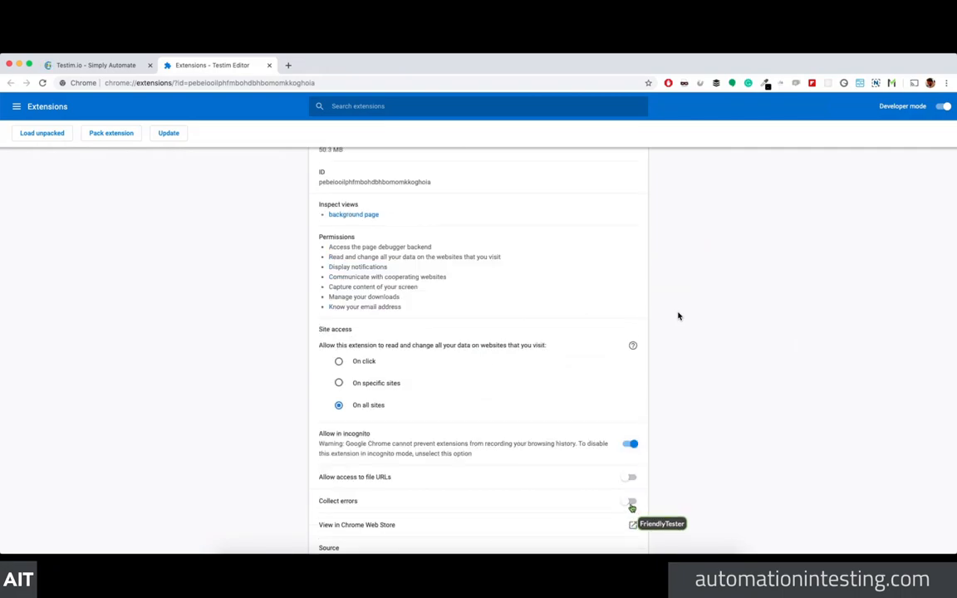
scroll(126, 315, down, 1)
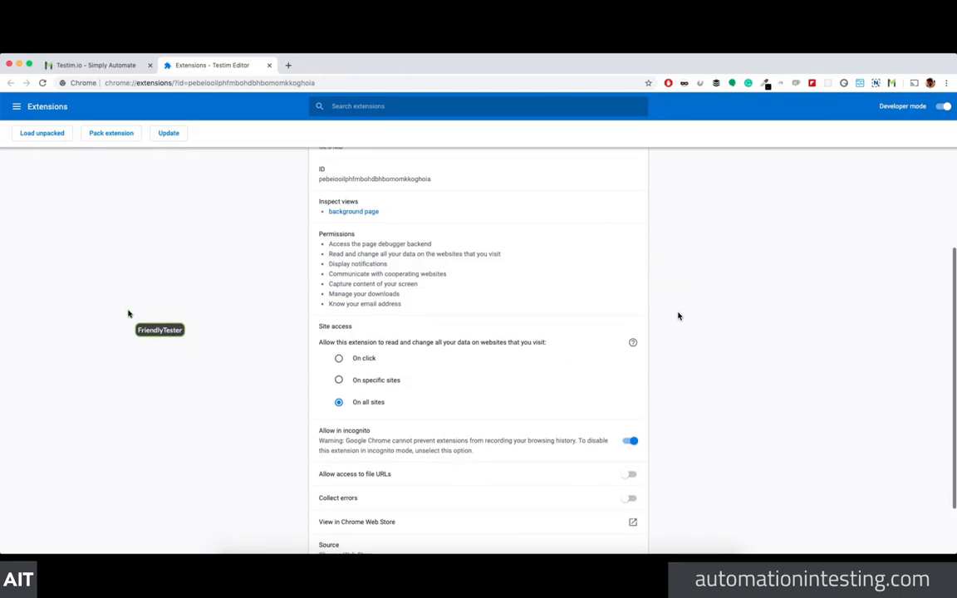
Step: Close the extension page and dismiss the incognito, validation and chat popups
click(269, 65)
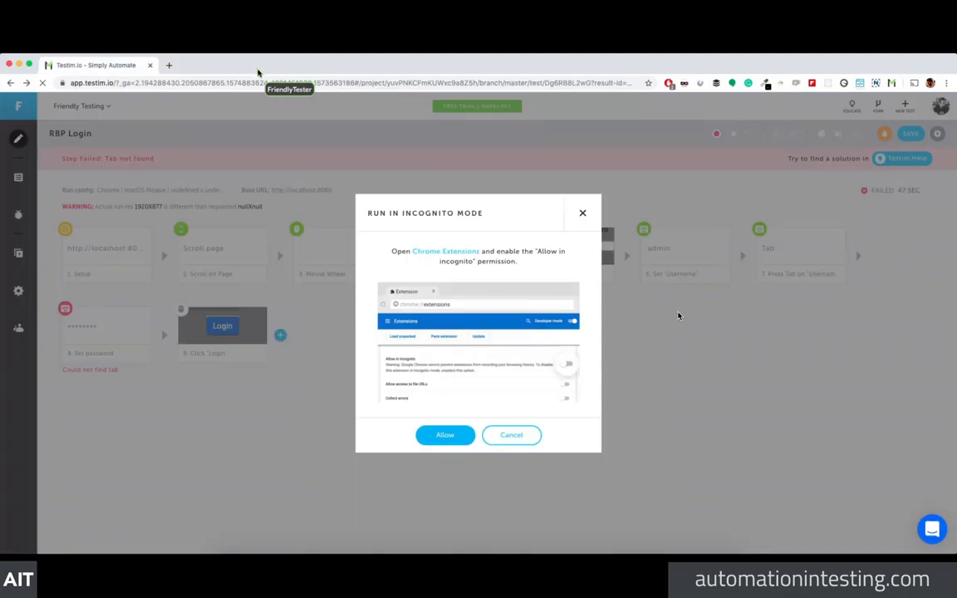
click(561, 272)
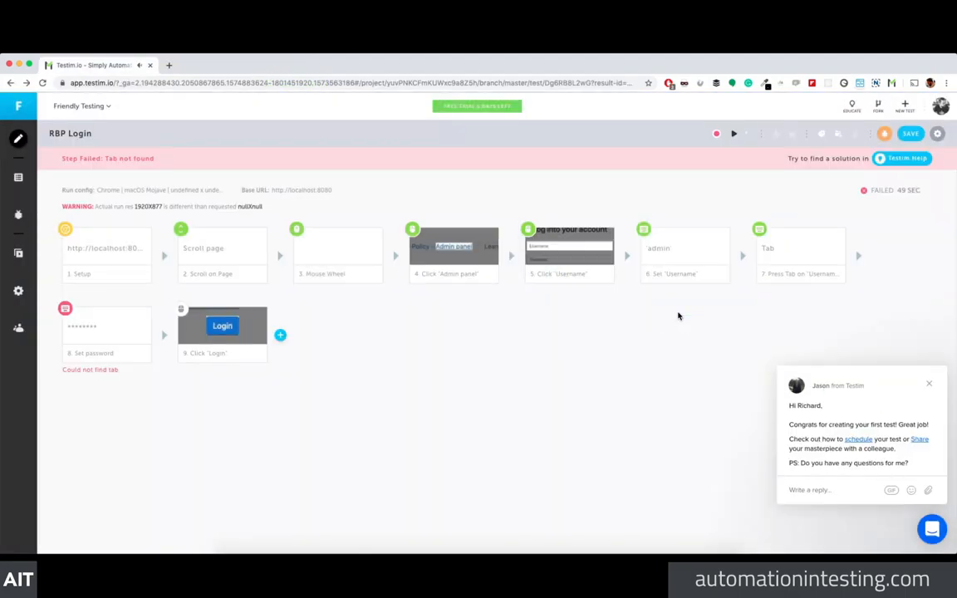
click(929, 383)
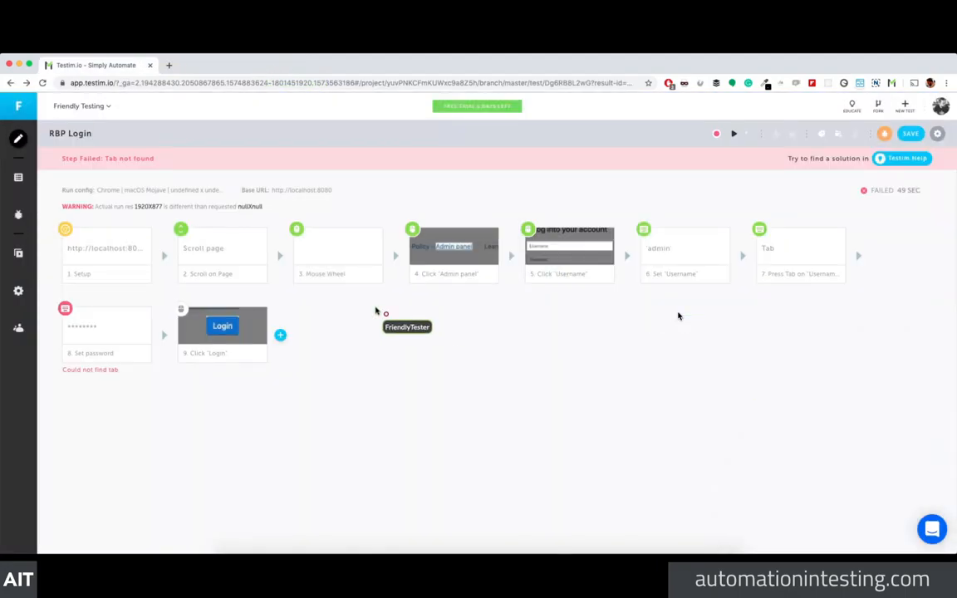
Step: Describe the test as logging in with correct username and password, and save it
click(910, 134)
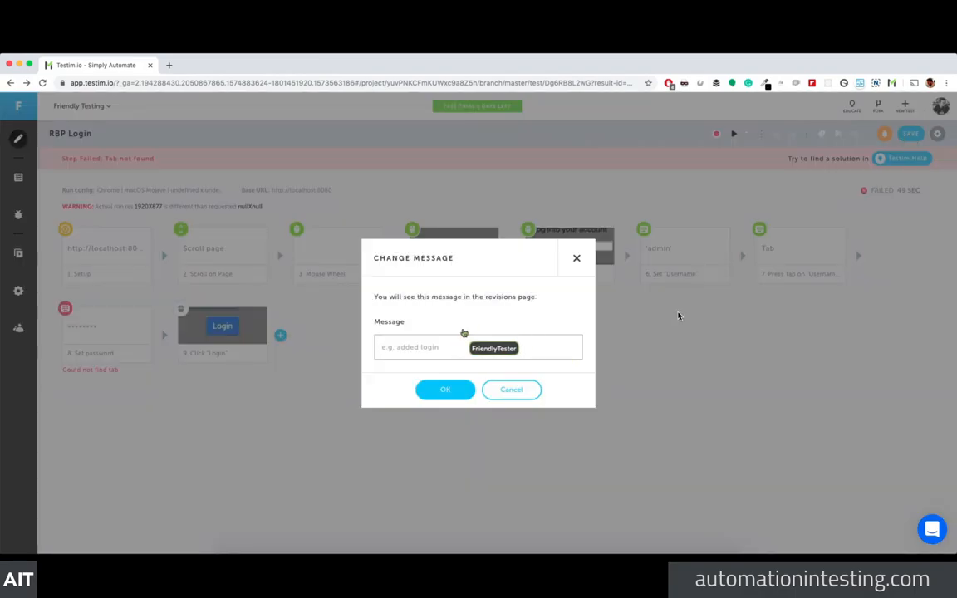
click(577, 259)
click(937, 134)
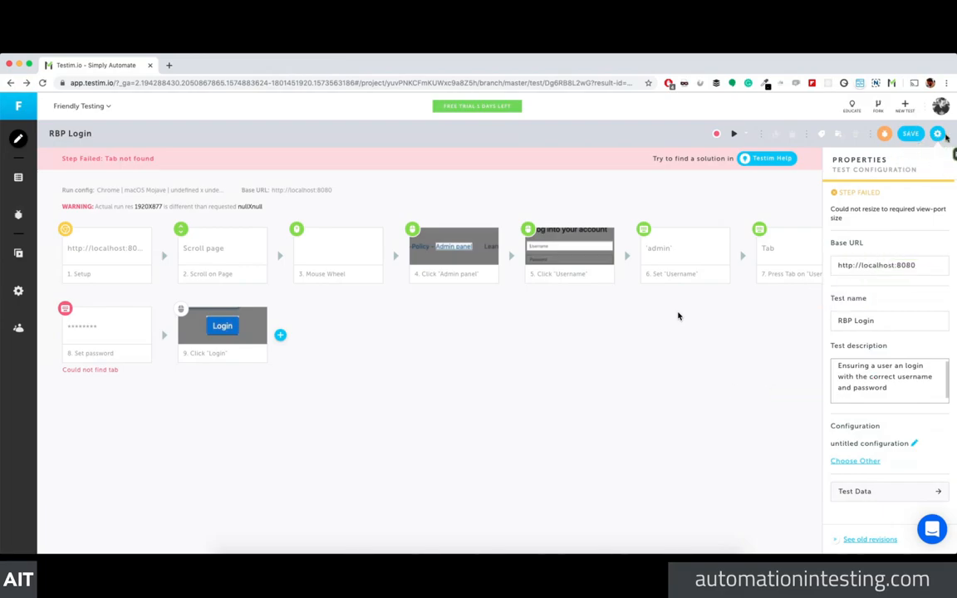
click(918, 137)
click(459, 390)
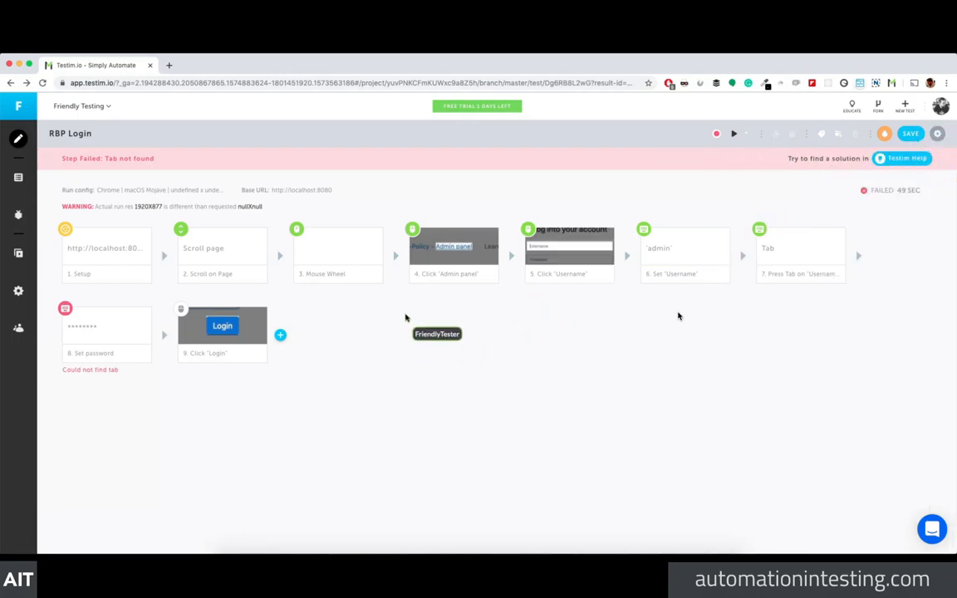
Step: Run RBP Login locally until it passes in 11 seconds, then close the demo window
click(735, 135)
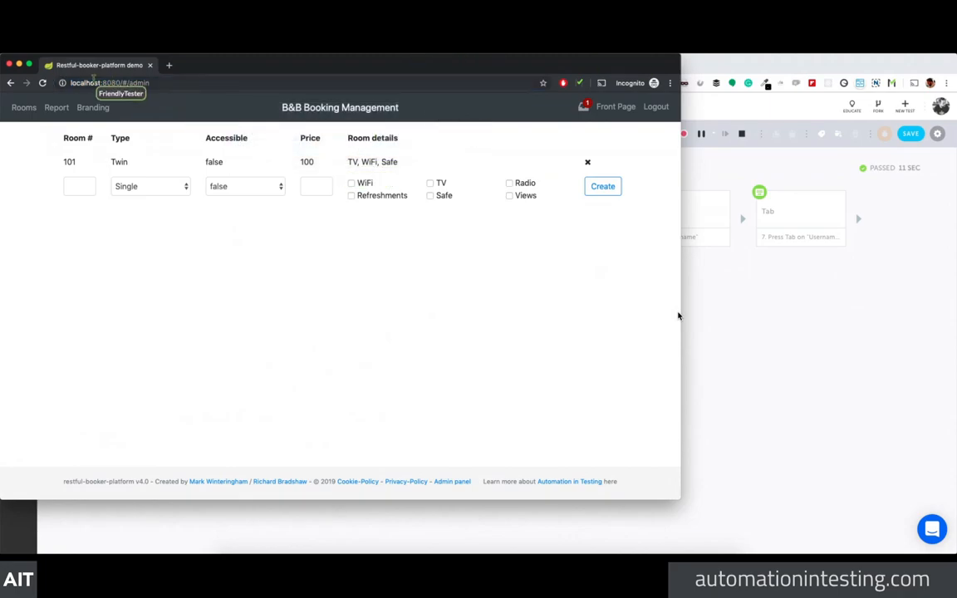
click(9, 64)
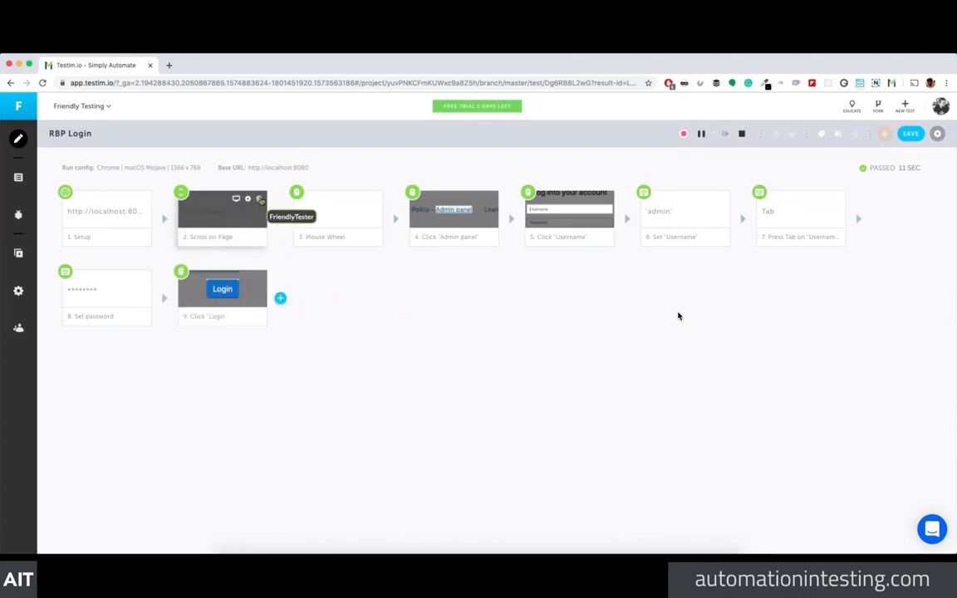
Step: Delete the Scroll on Page, Mouse Wheel and Press Tab steps
click(260, 202)
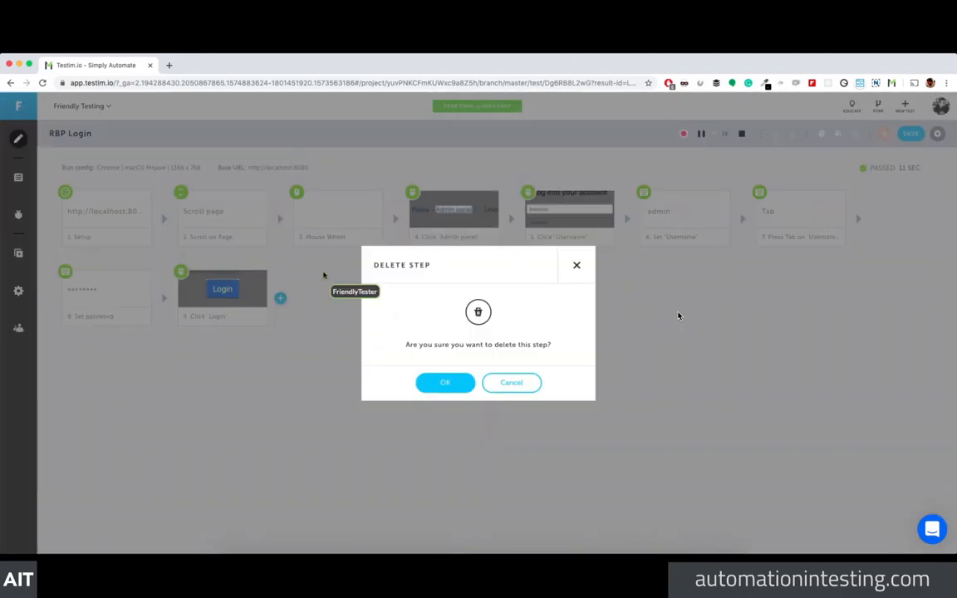
click(443, 381)
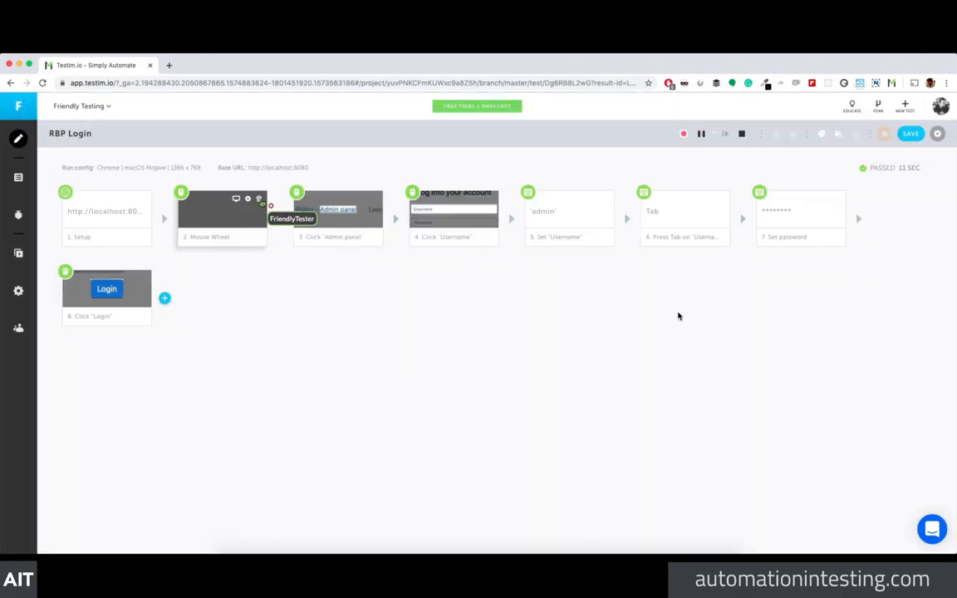
click(258, 199)
click(443, 382)
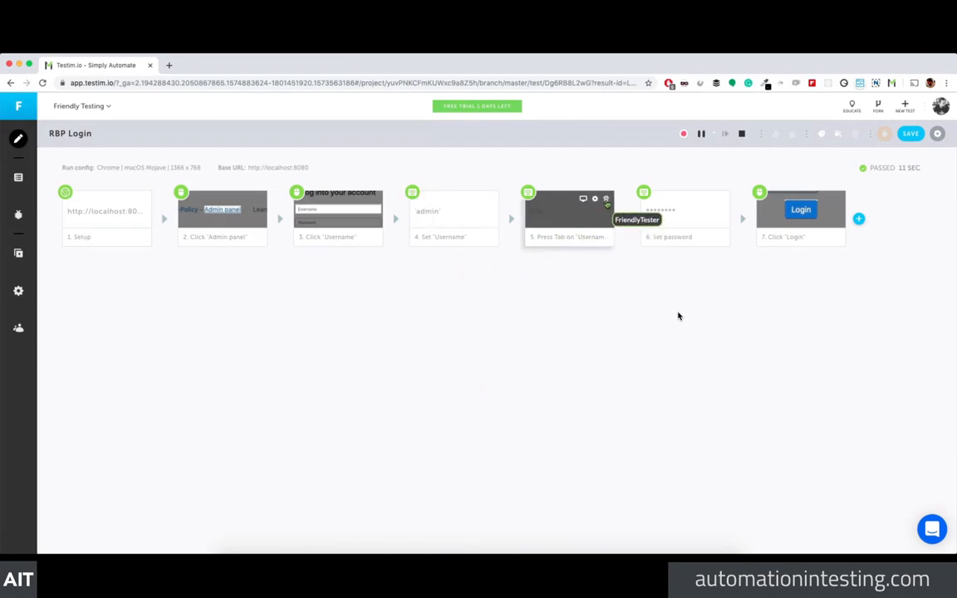
click(607, 201)
click(442, 382)
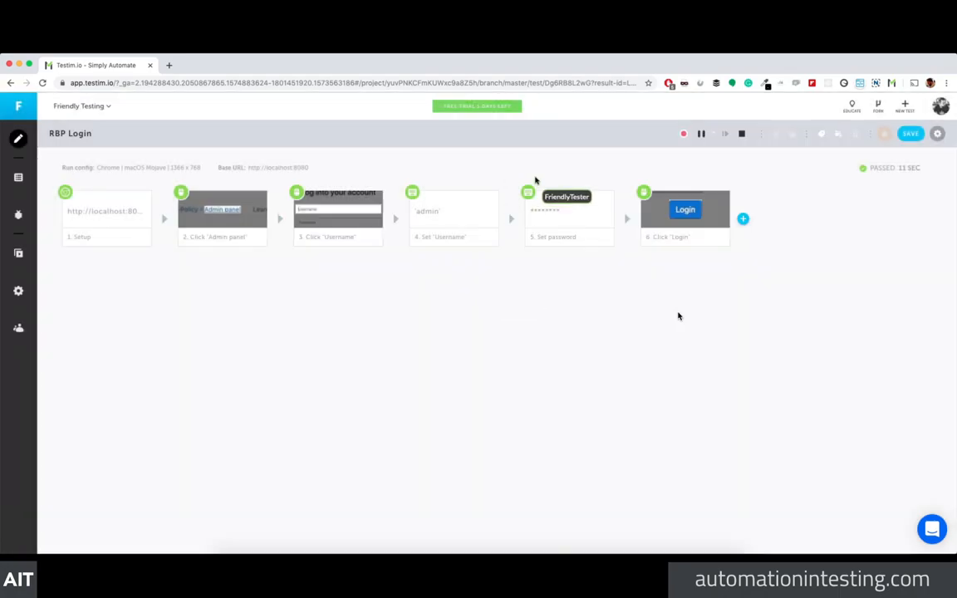
click(511, 217)
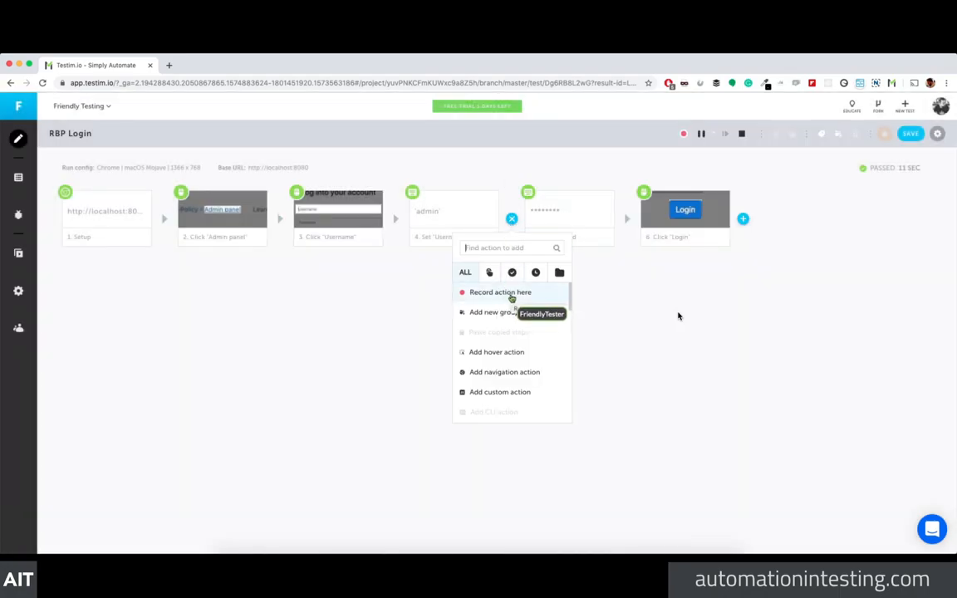
Step: Record new actions after Set Username: scroll the demo page and click the Admin panel link
click(344, 325)
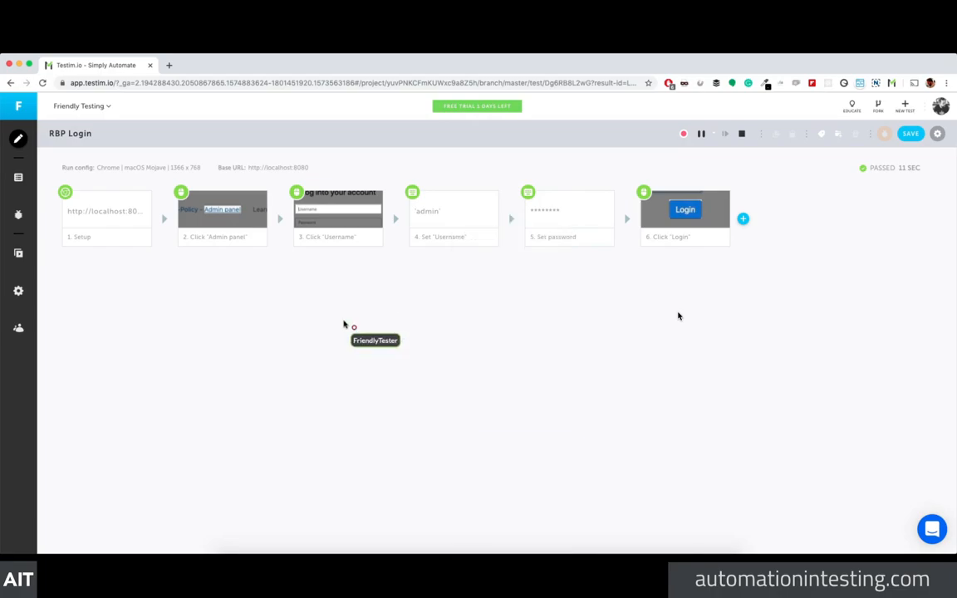
click(512, 219)
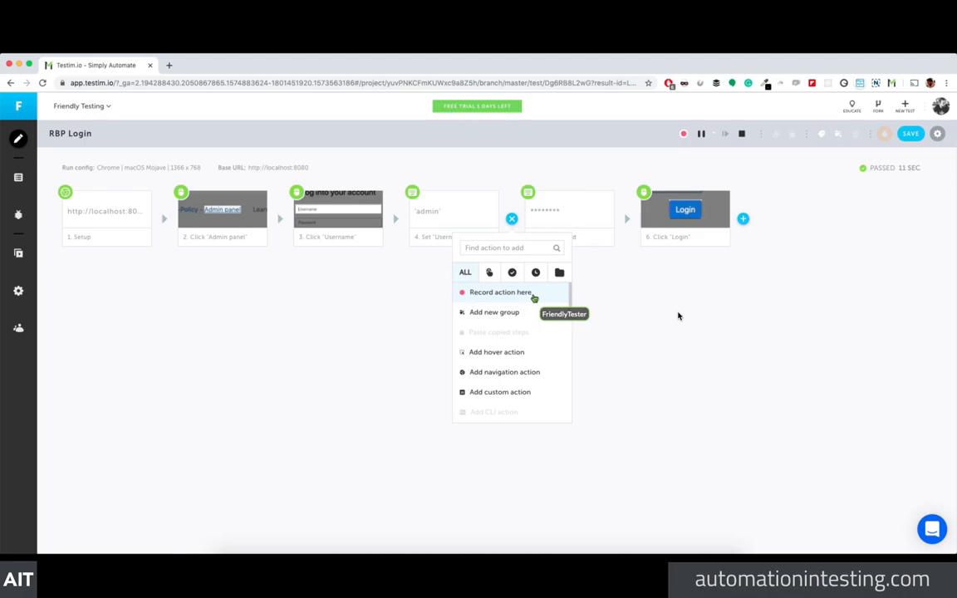
click(500, 293)
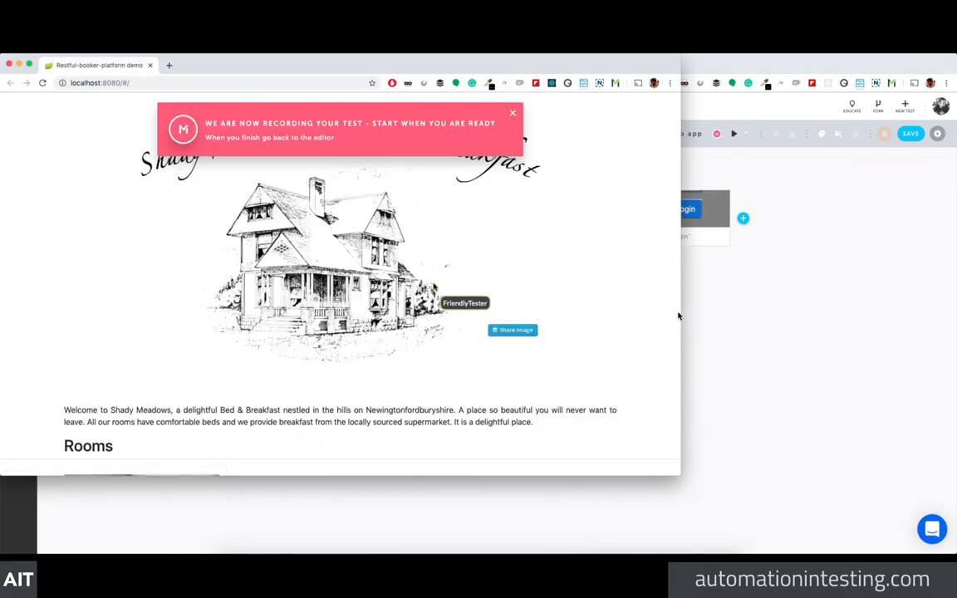
scroll(432, 286, down, 15)
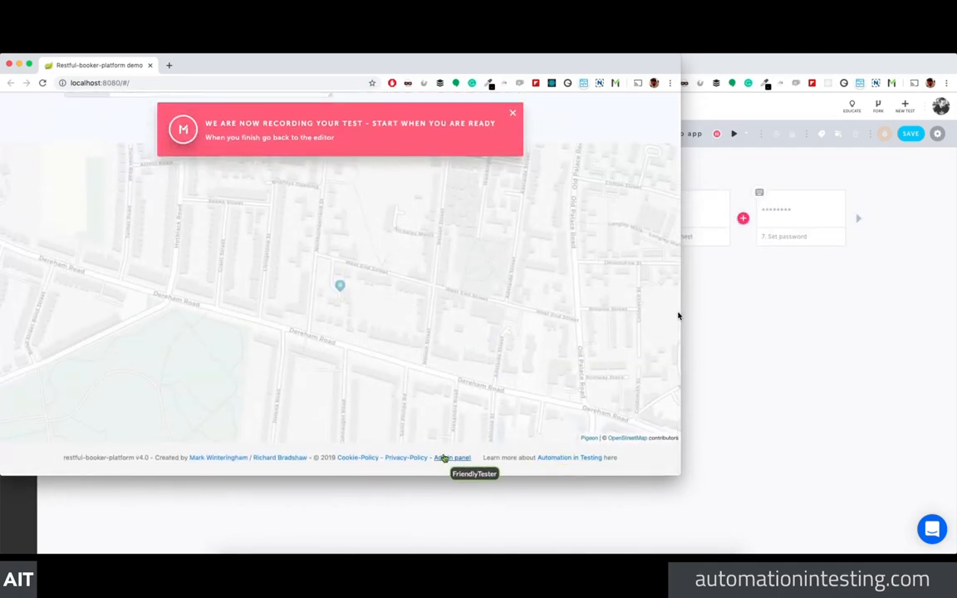
click(446, 457)
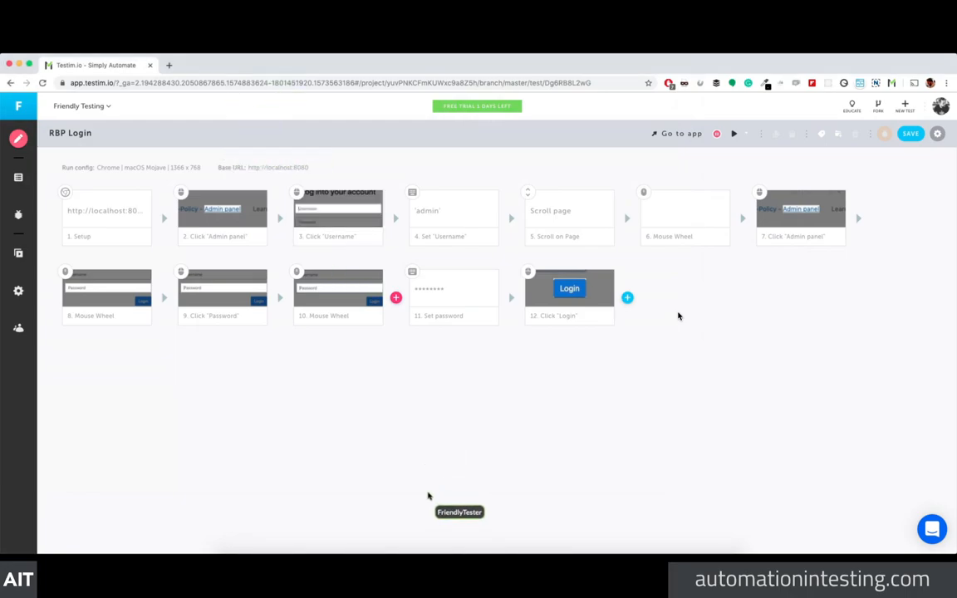
Step: Delete the duplicate Click 'Admin panel' step and both Mouse Wheel steps from RBP Login
right_click(436, 550)
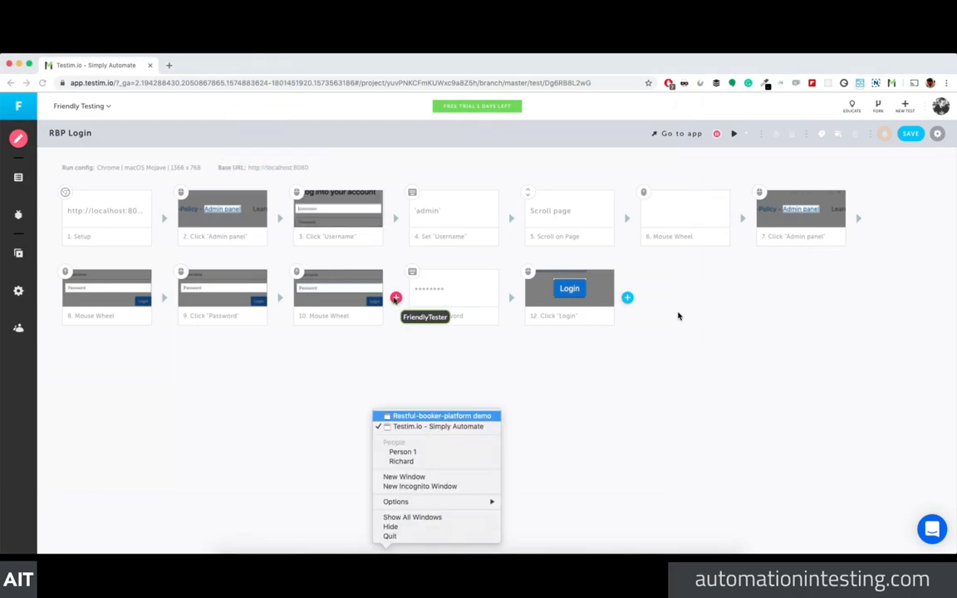
click(441, 415)
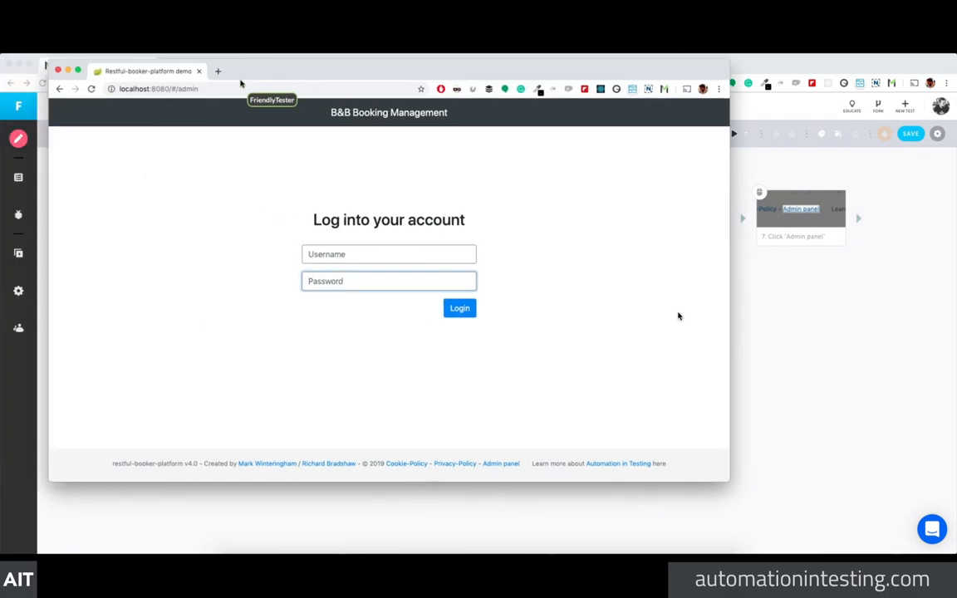
click(844, 310)
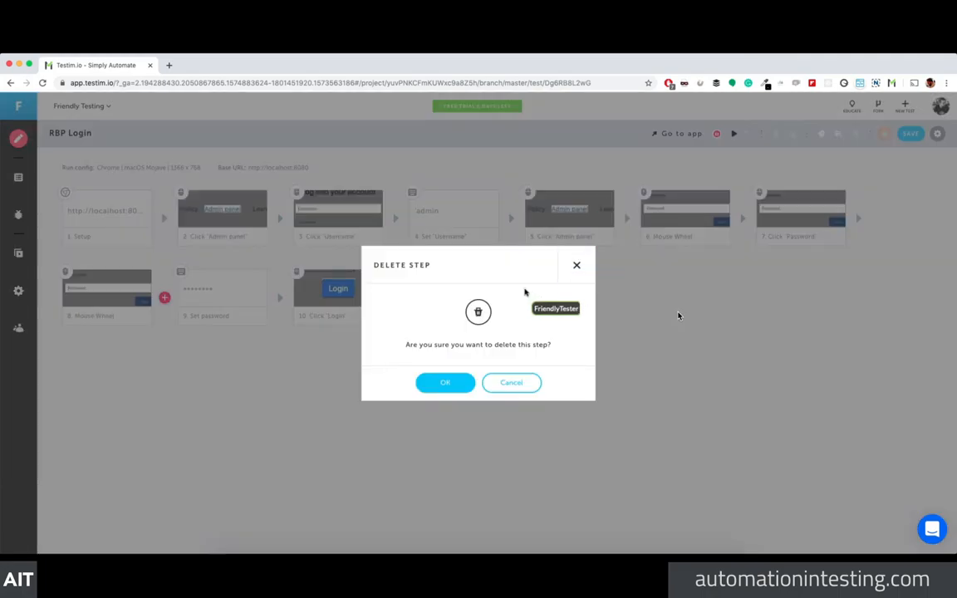
click(433, 387)
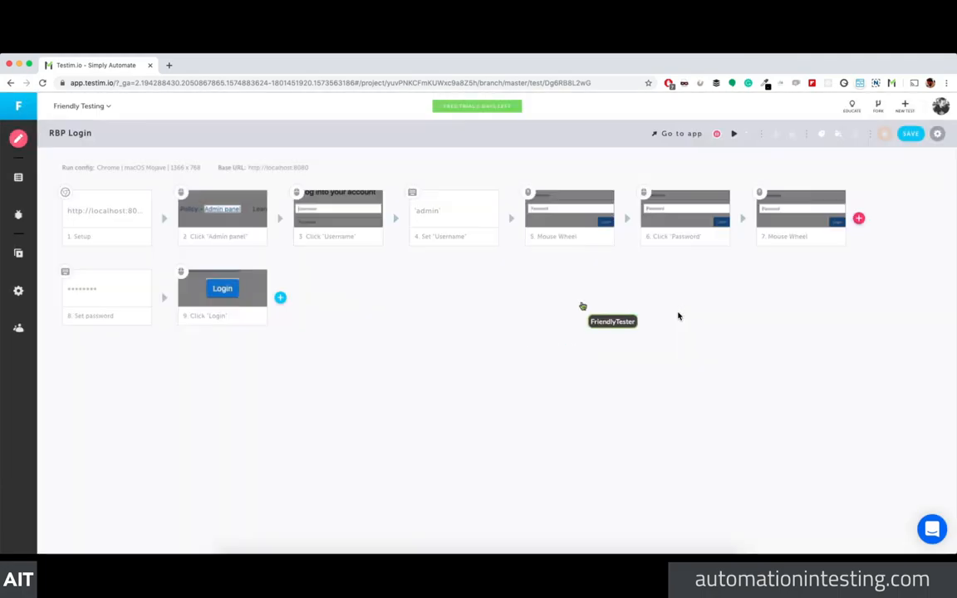
click(605, 198)
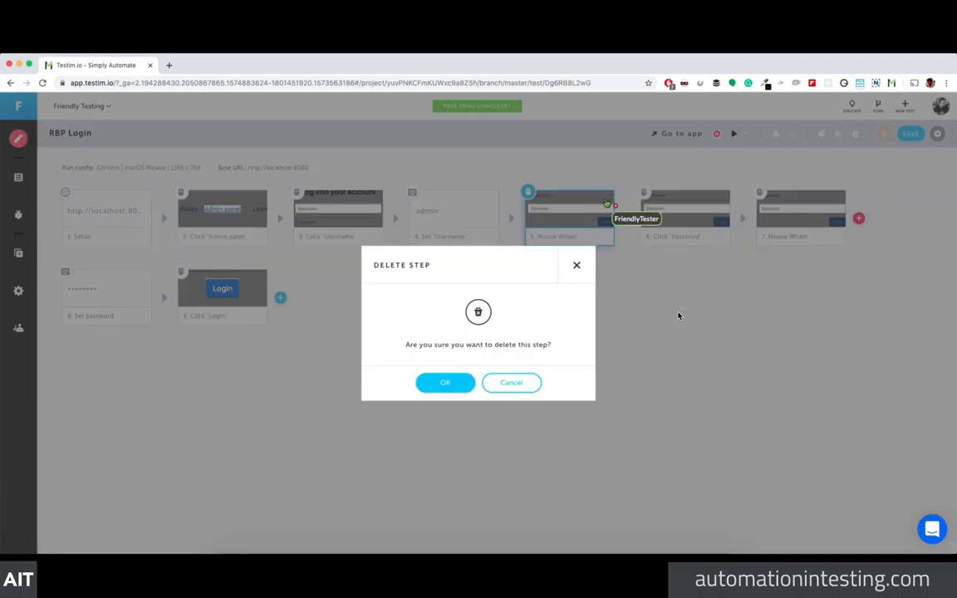
click(443, 380)
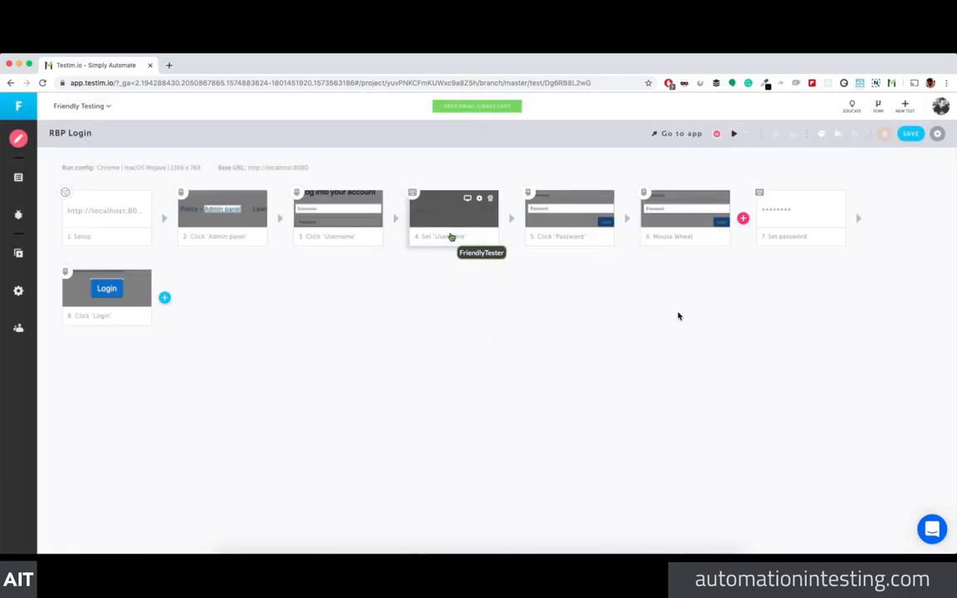
click(720, 196)
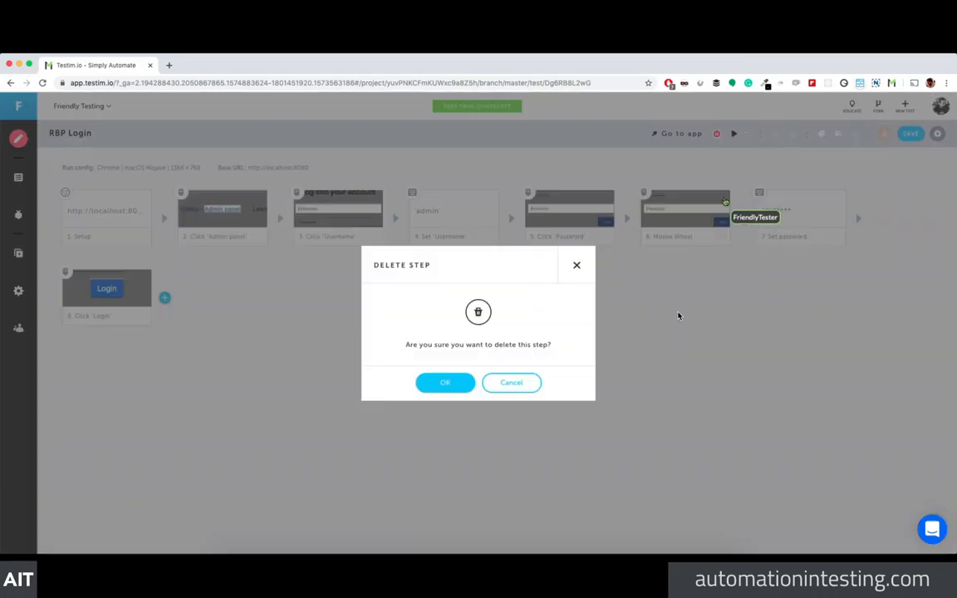
click(452, 379)
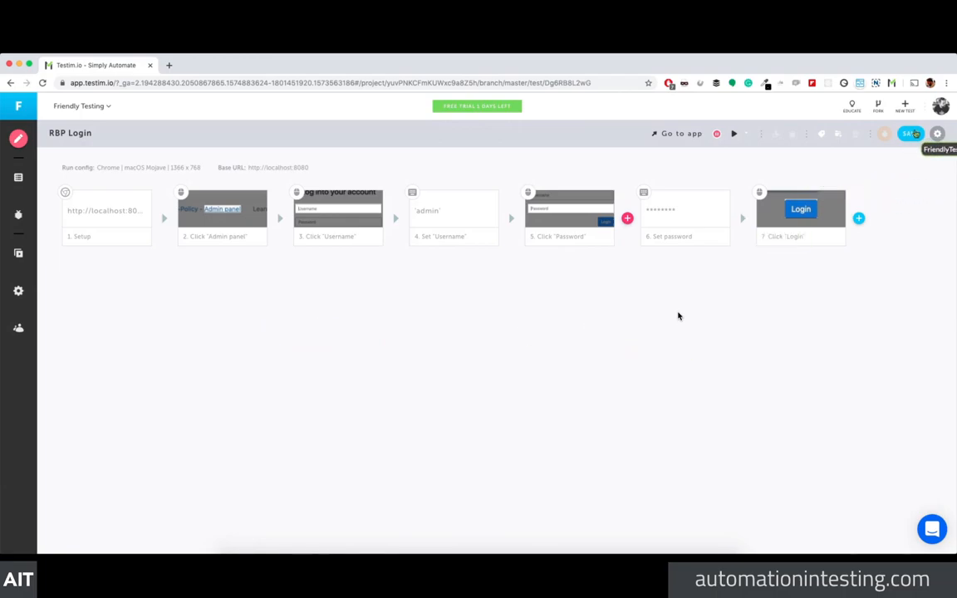
Step: Save the test with the change message 'deleted scrolling and tabbing'
click(911, 133)
text(deleted scrolling and tabbing)
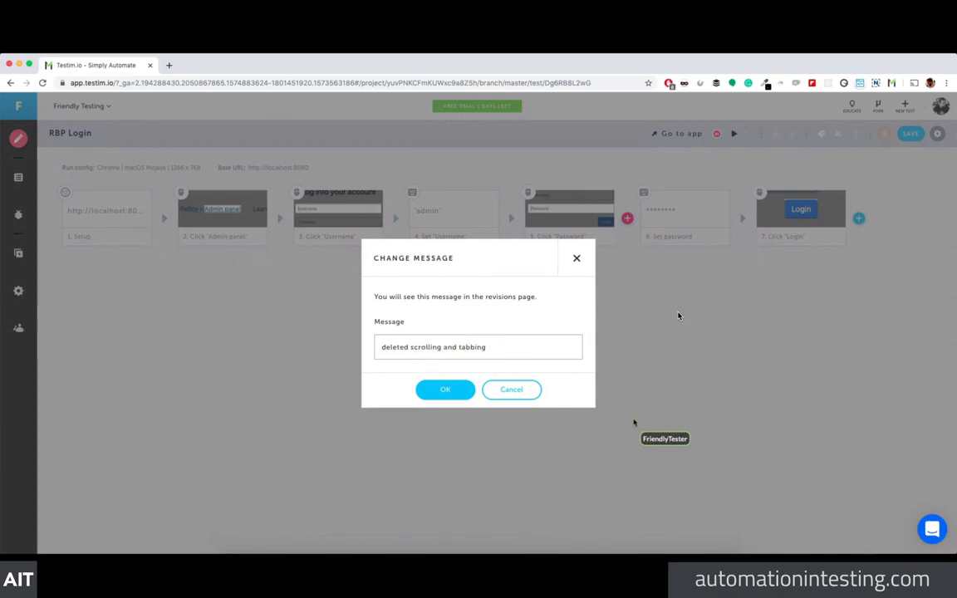
click(445, 389)
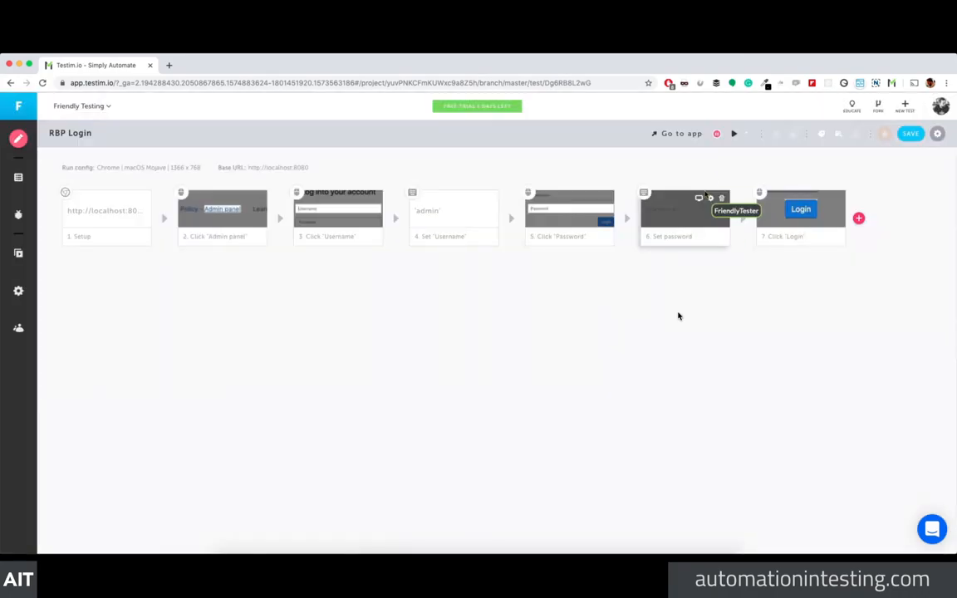
Step: Run RBP Login to a green pass, close the run browser and dismiss the success notice
click(734, 133)
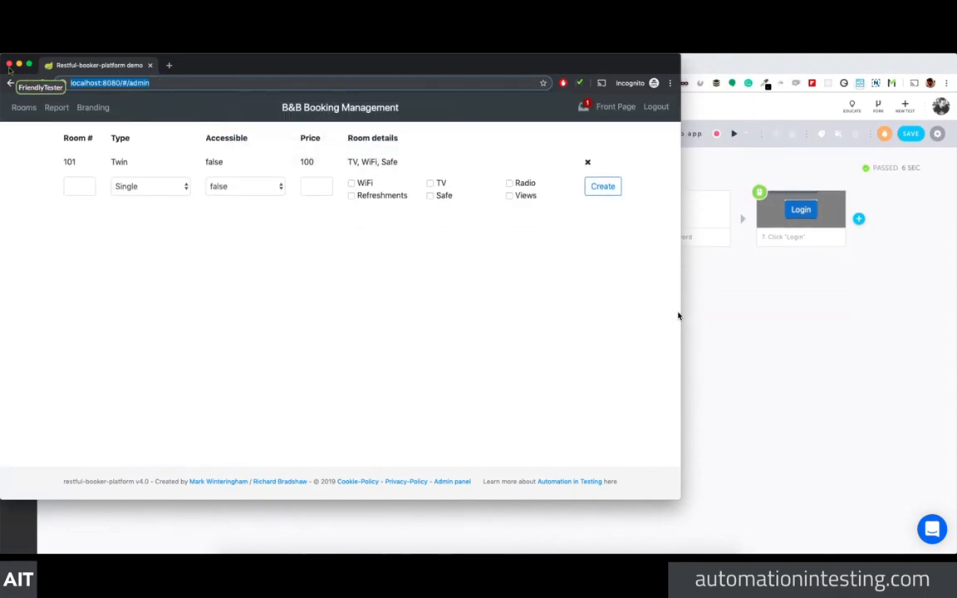
click(9, 65)
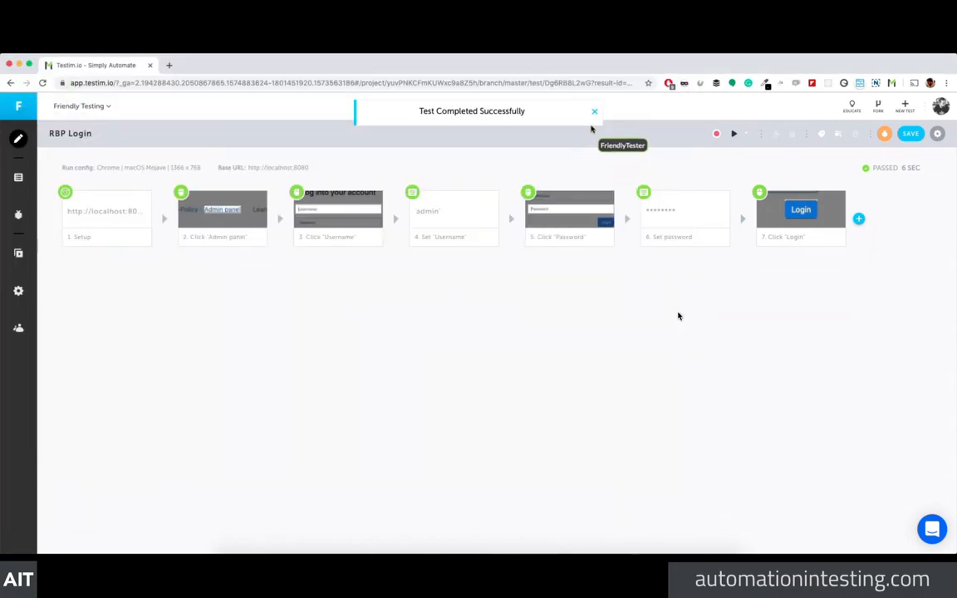
click(594, 111)
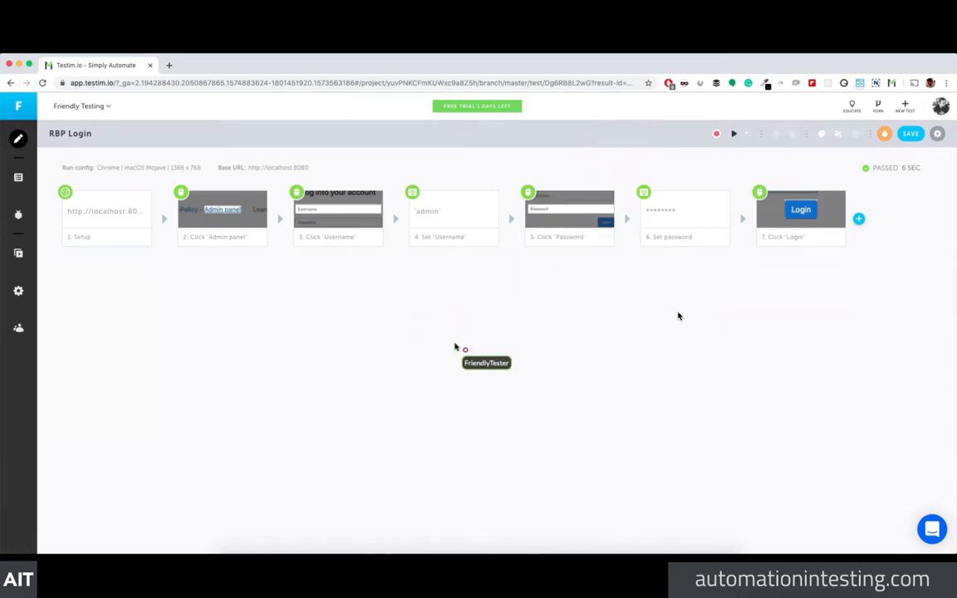
drag(413, 195, 481, 205)
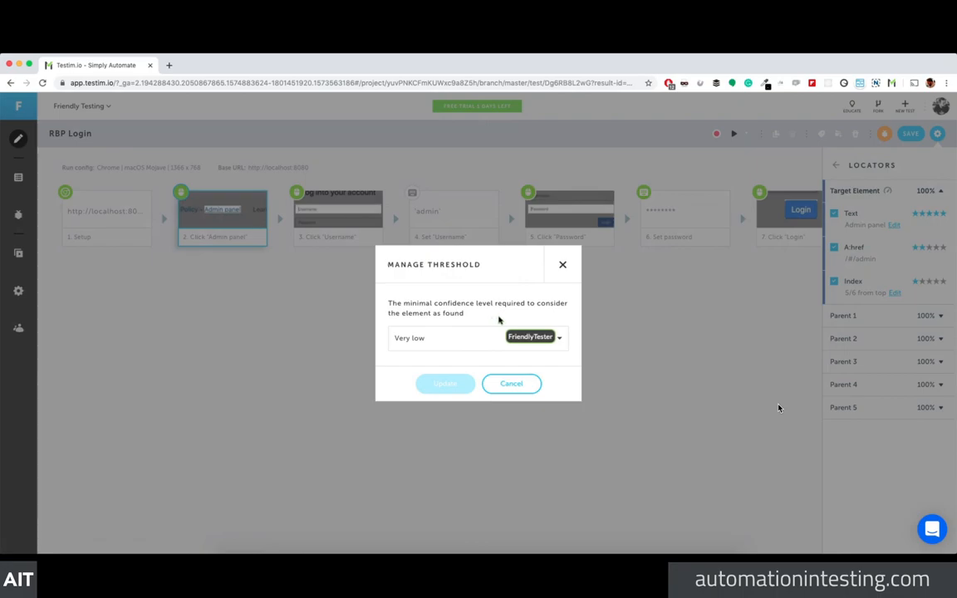
Step: Try the Strict and Low confidence threshold levels, then close the settings without applying
click(561, 339)
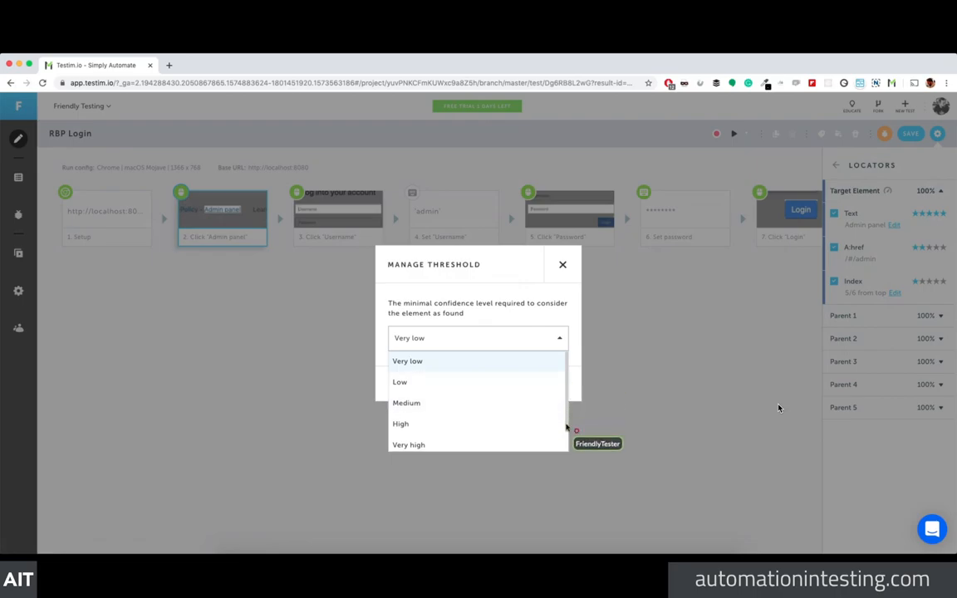
drag(566, 427, 566, 447)
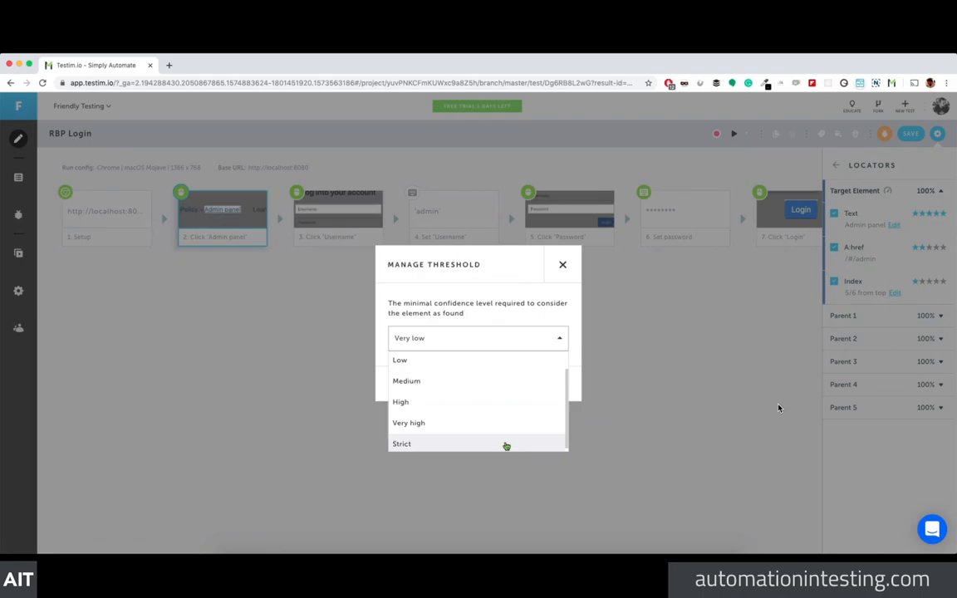
click(506, 446)
click(563, 344)
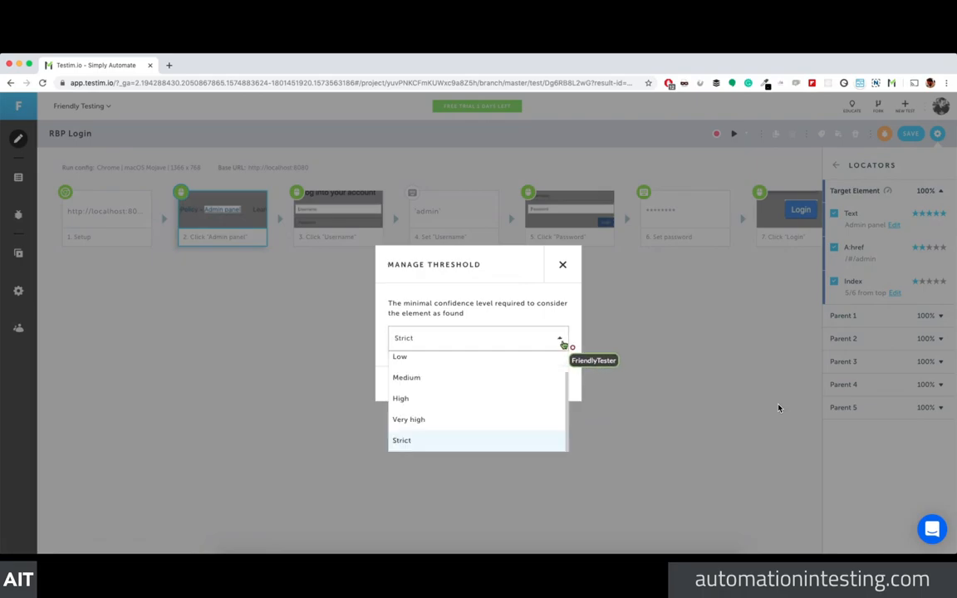
click(425, 368)
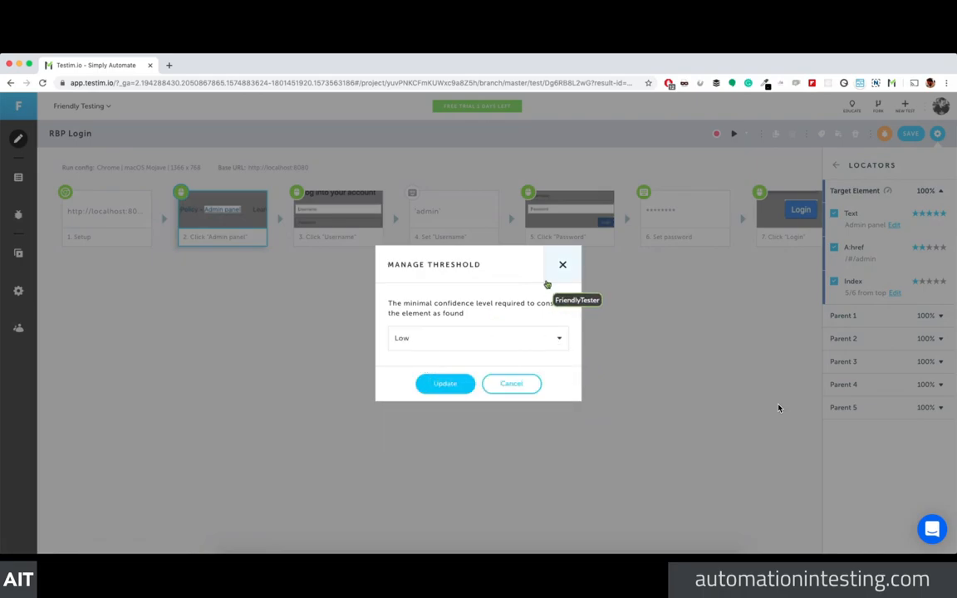
click(562, 266)
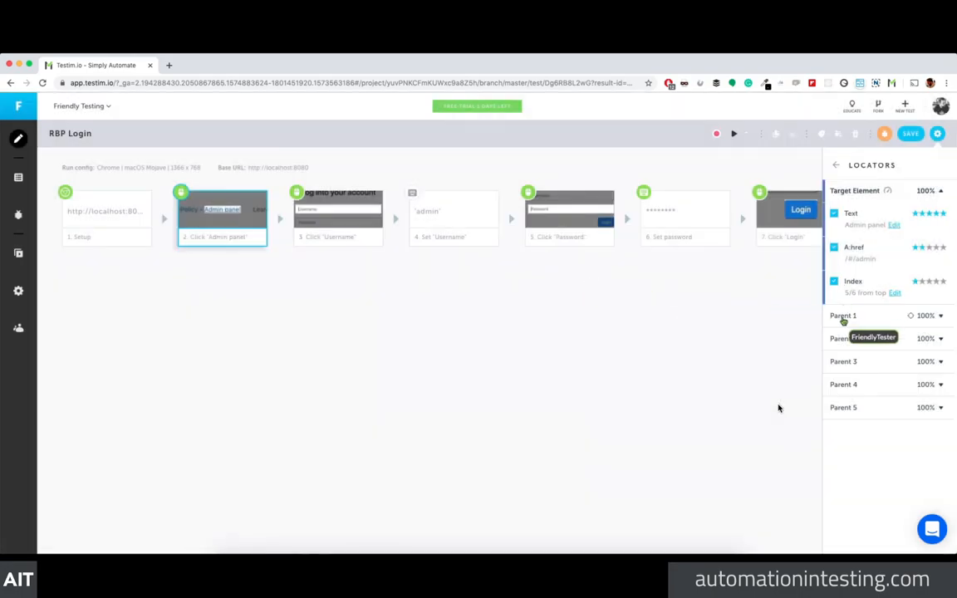
Step: Expand the Parent 1 through Parent 5 locator groups to review them
click(896, 320)
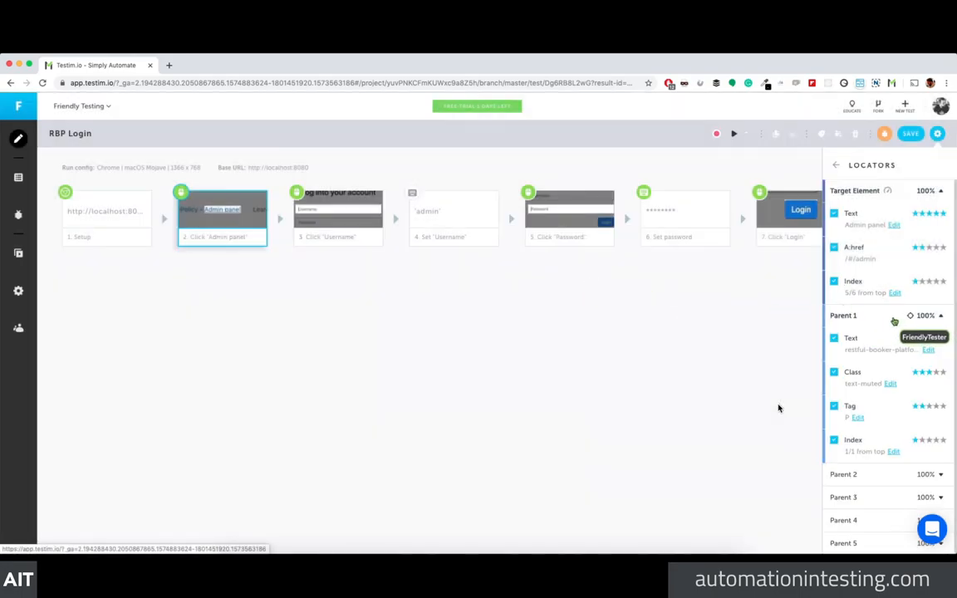
click(889, 320)
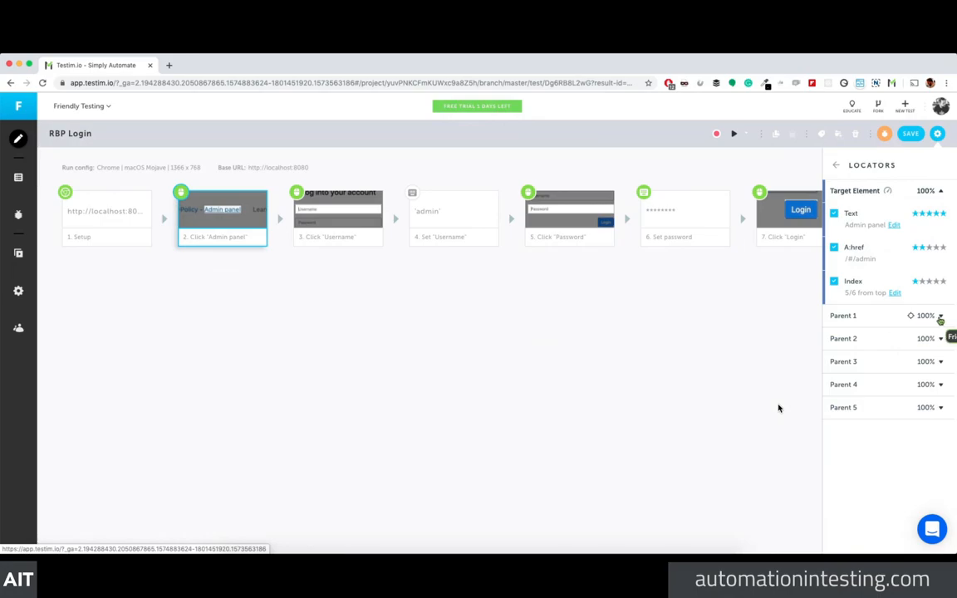
click(939, 317)
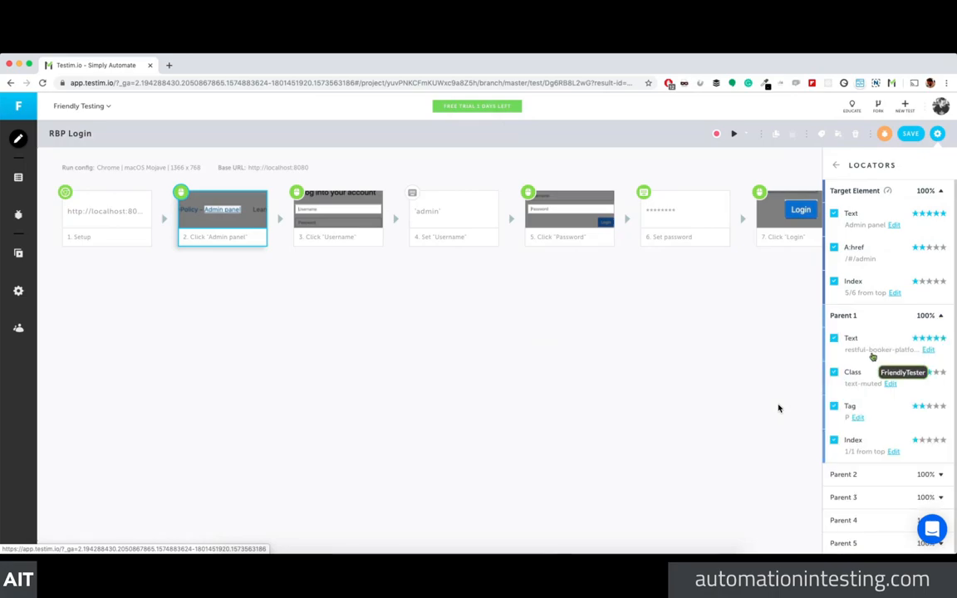
click(899, 319)
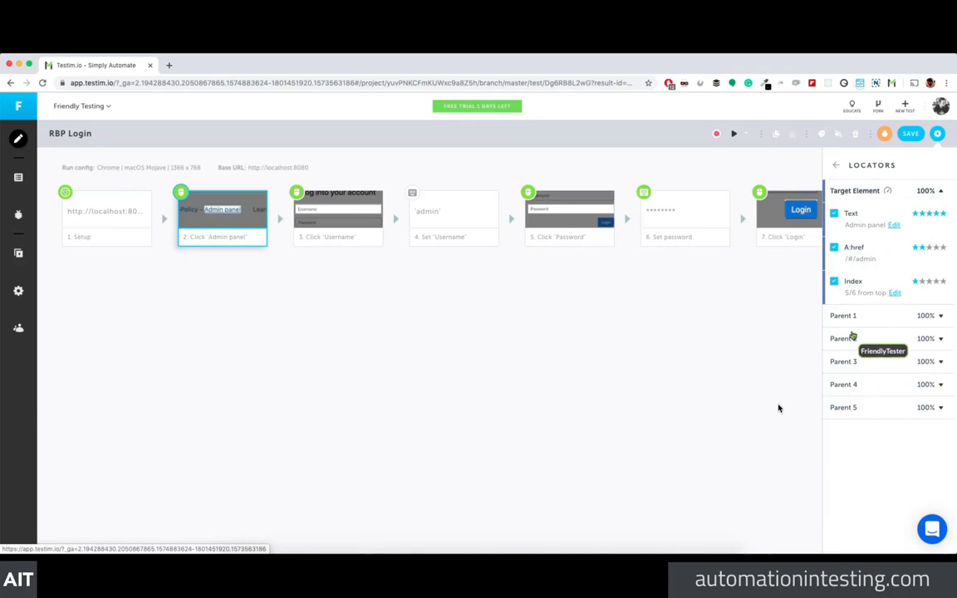
click(849, 408)
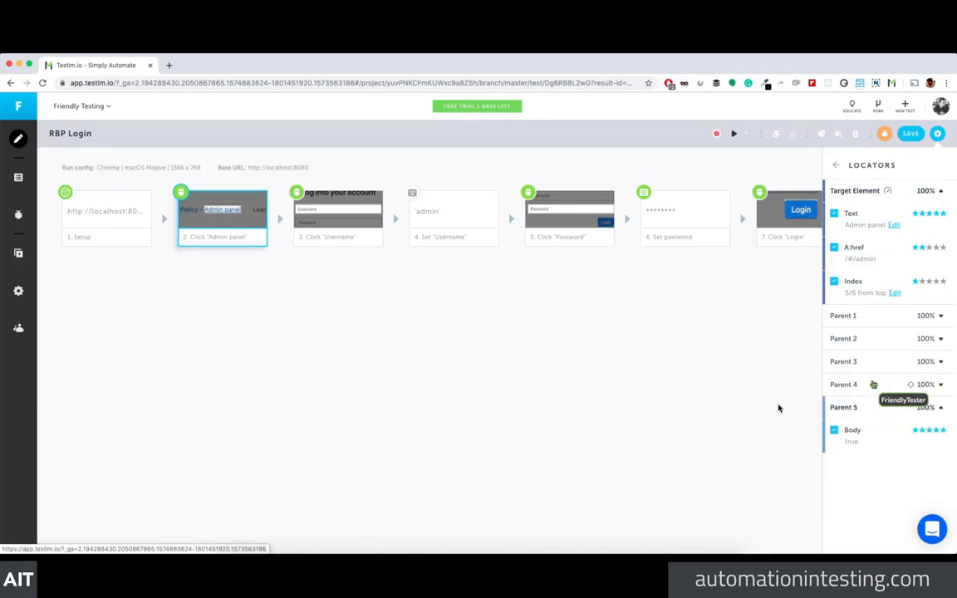
click(874, 383)
click(872, 362)
click(874, 339)
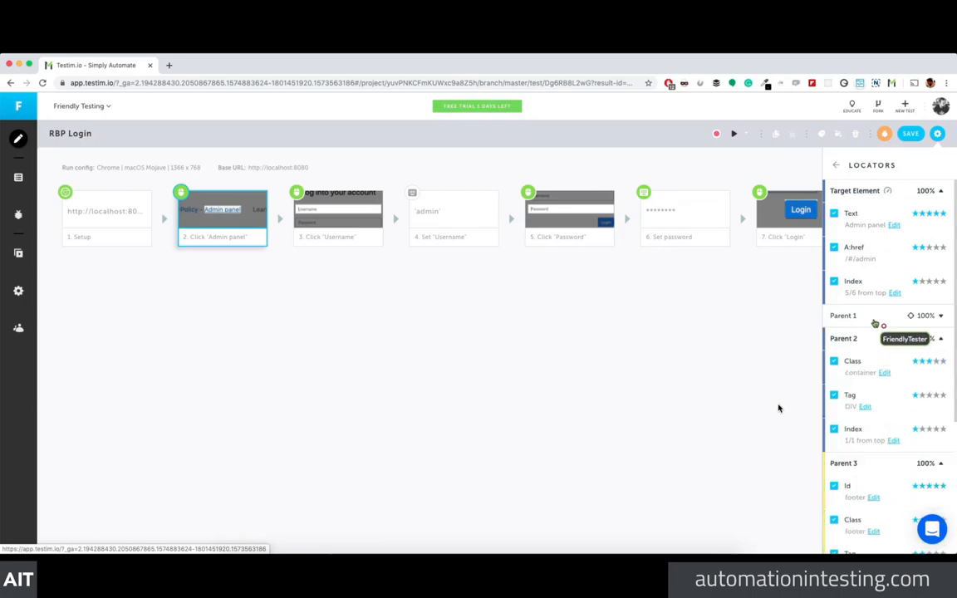
click(875, 317)
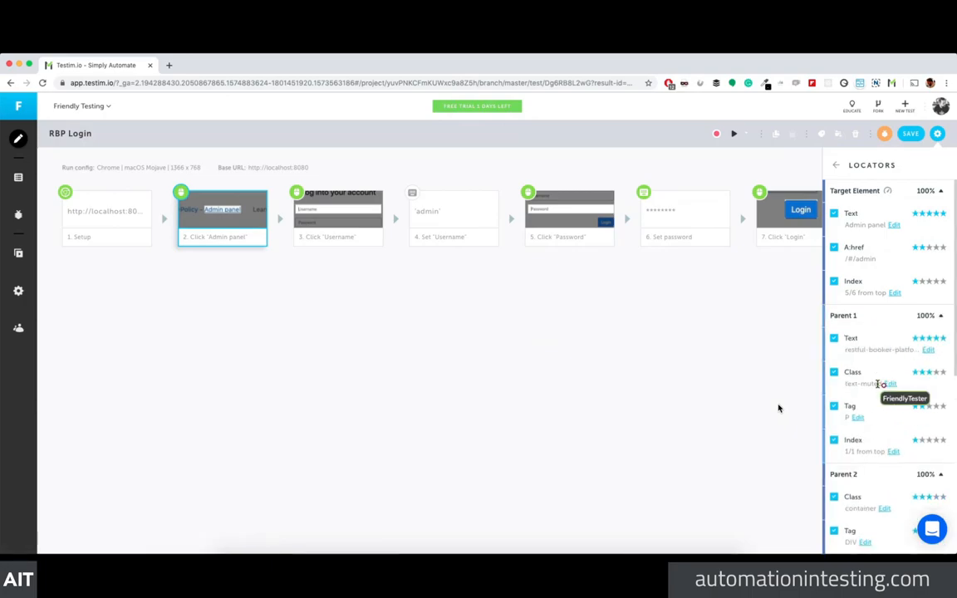
scroll(879, 384, down, 5)
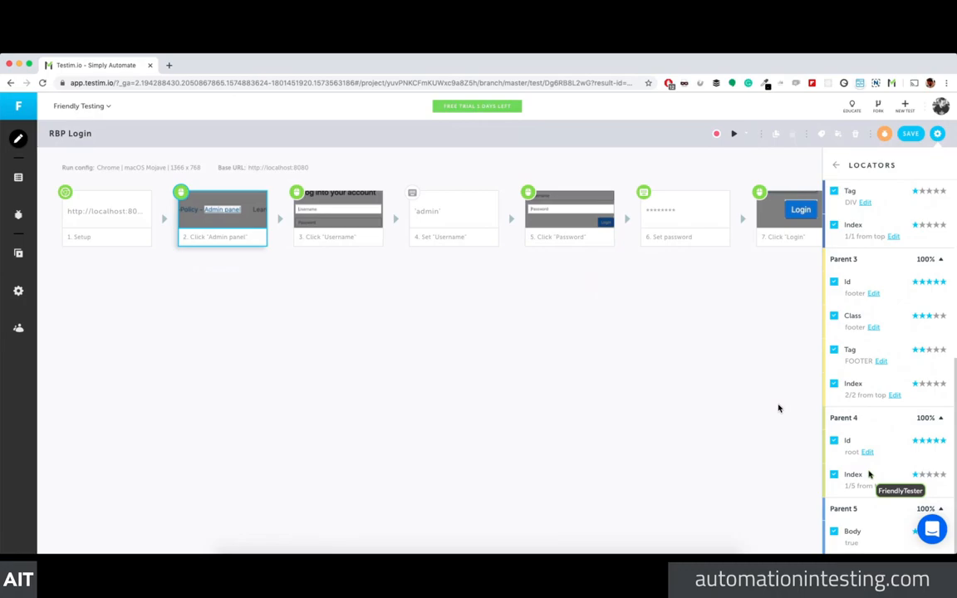
scroll(869, 474, up, 6)
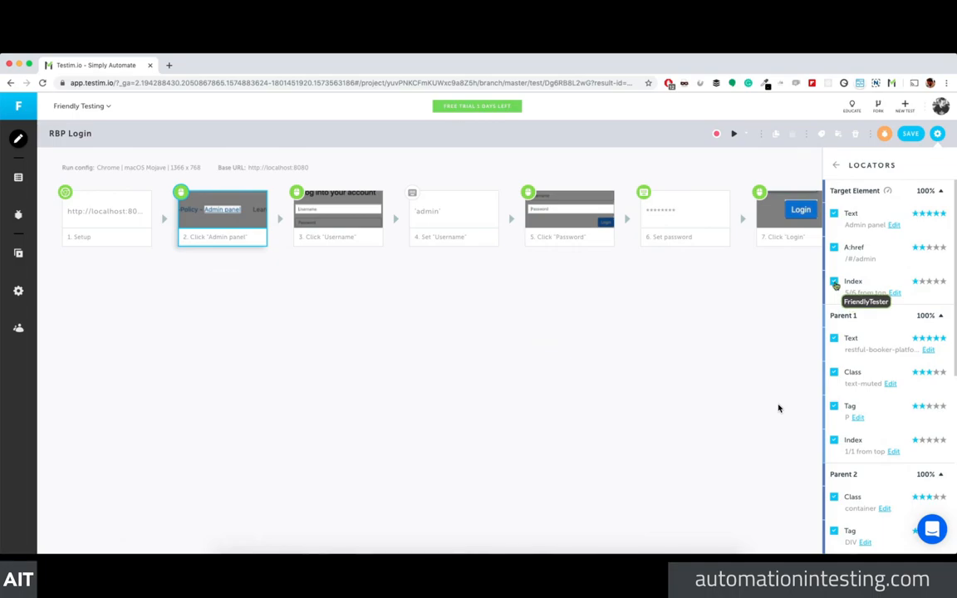
Step: Collapse Parent 1 through 5, leaving only the Target Element's Text, A:href and Index shown
click(838, 317)
click(847, 339)
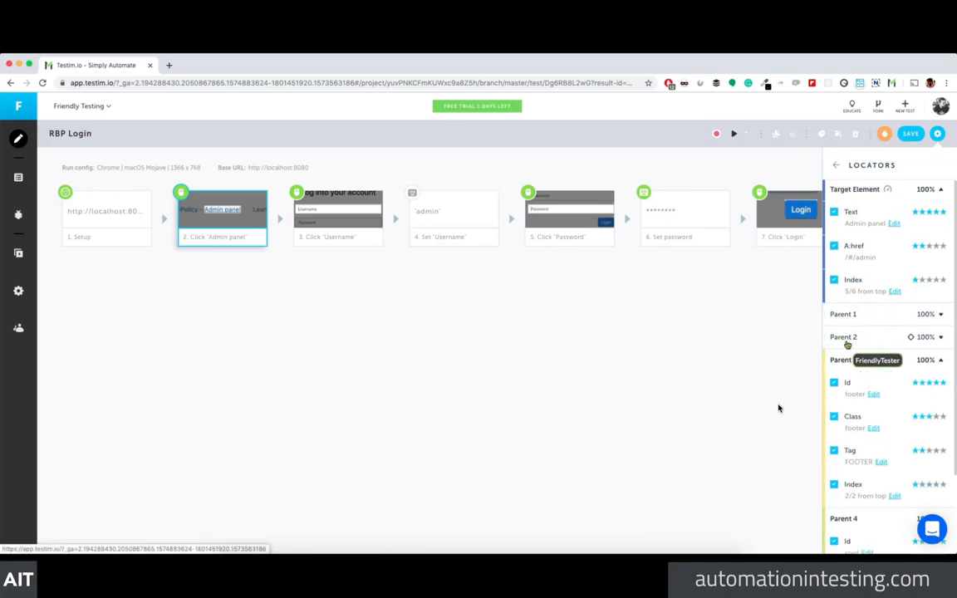
click(845, 360)
click(847, 384)
click(849, 407)
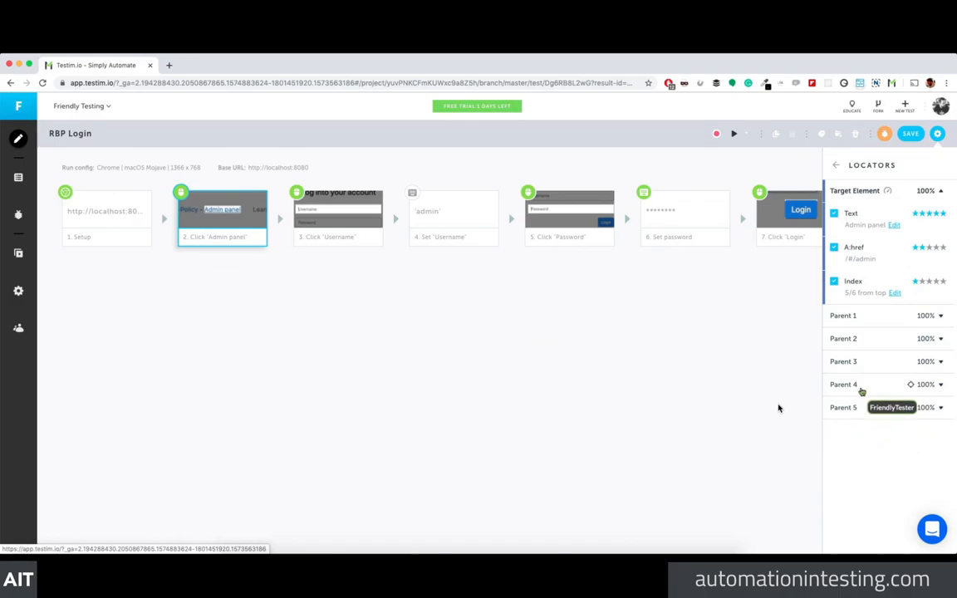
Step: Rerun RBP Login and return to the editor showing 'Element not found' at Click 'Admin panel'
click(858, 321)
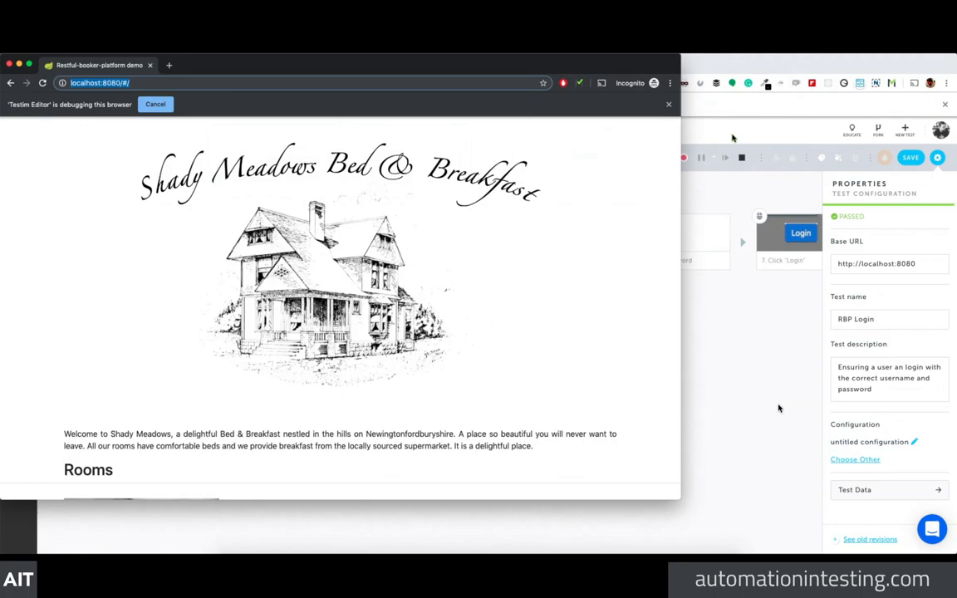
click(733, 138)
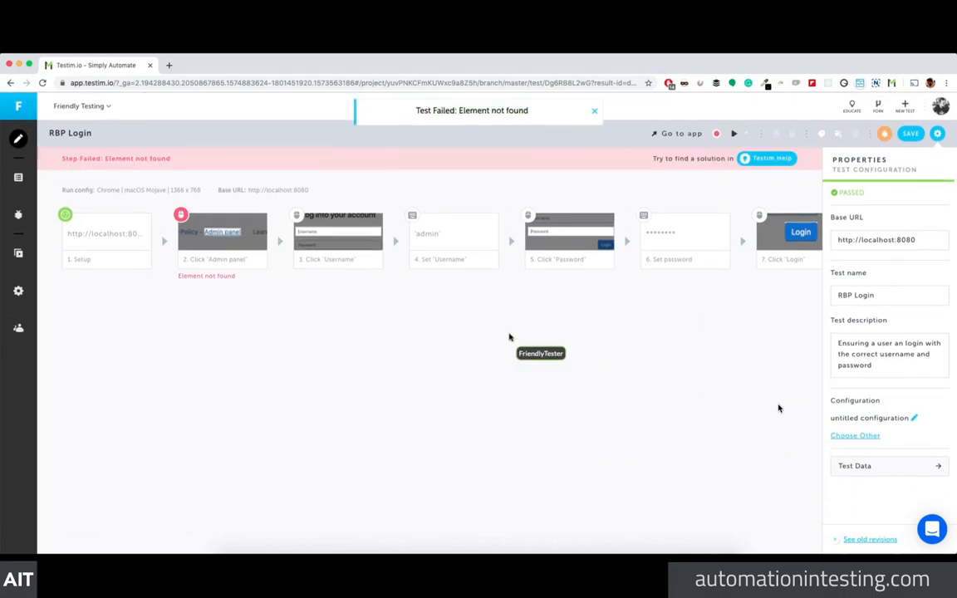
Step: Open the failed Click 'Admin panel' step's target locators and enable the Index locator
click(594, 113)
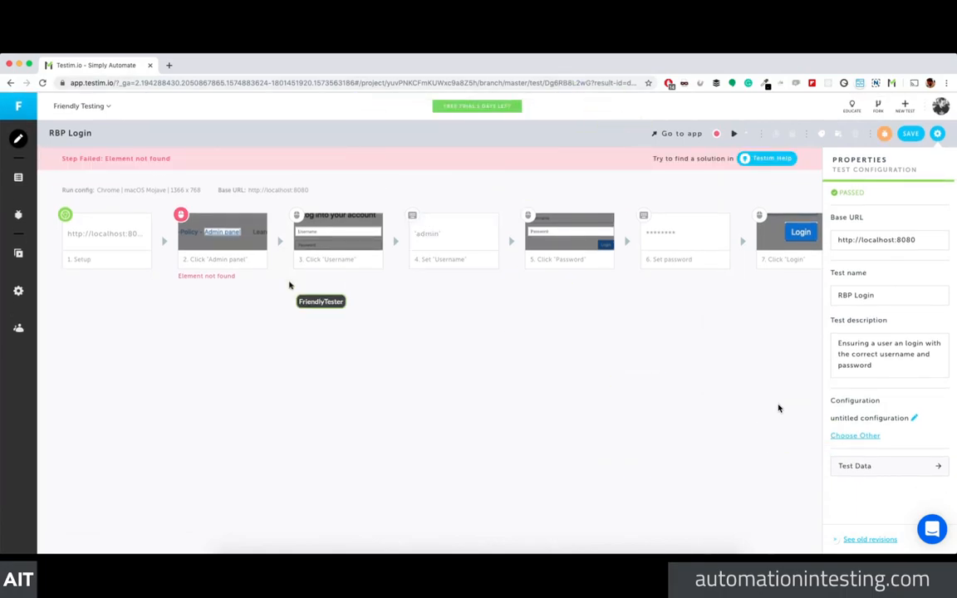
click(203, 262)
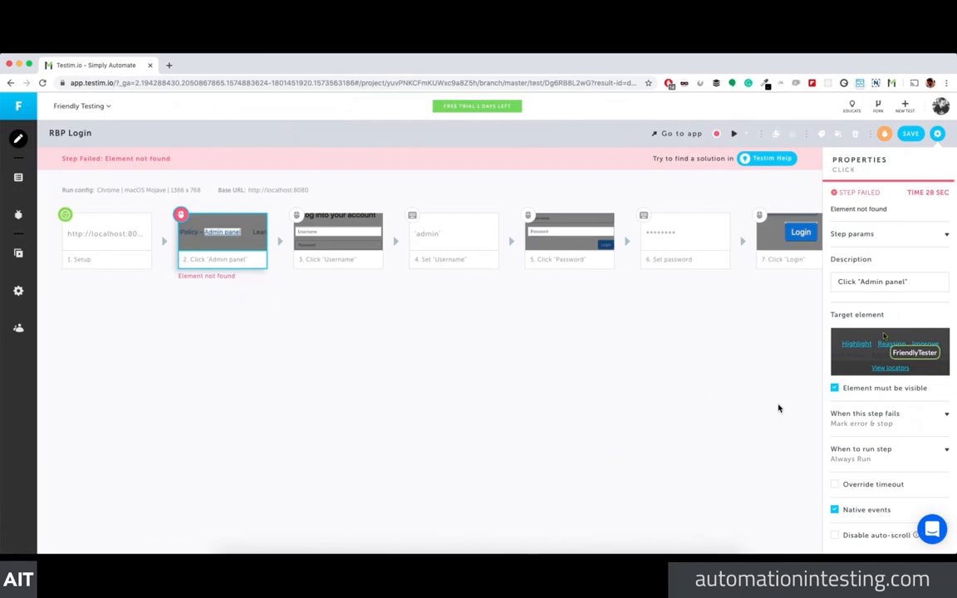
click(891, 369)
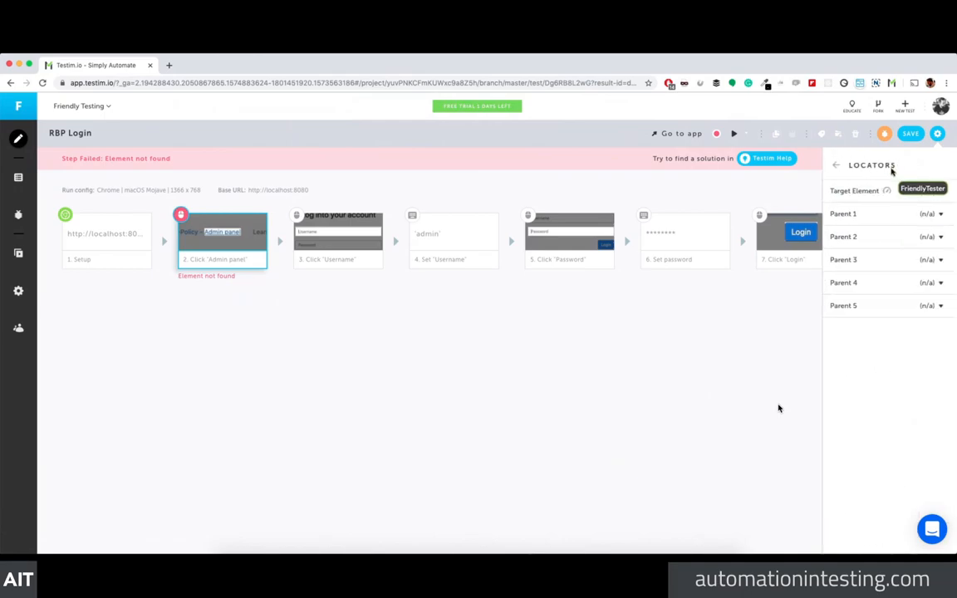
click(934, 192)
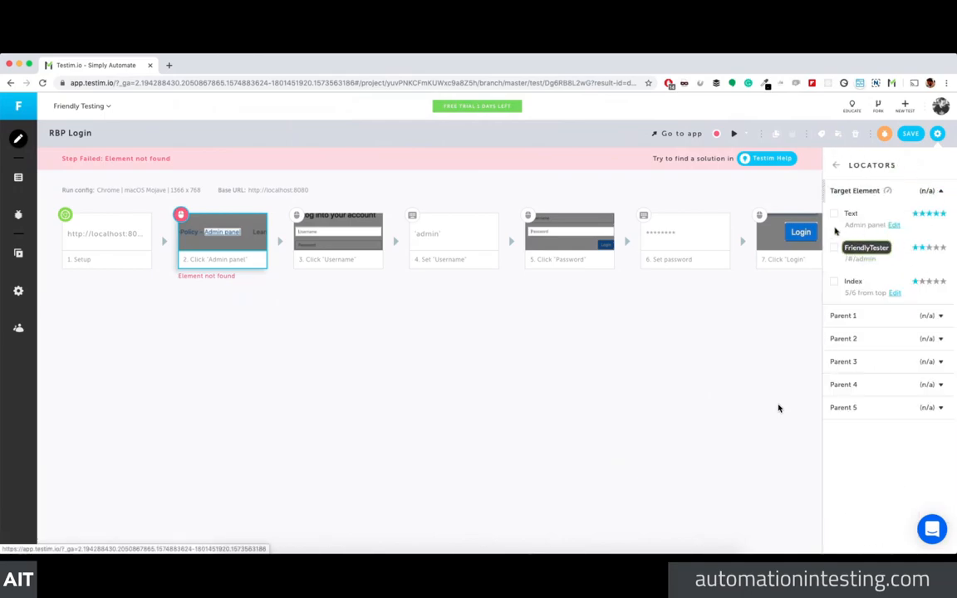
click(833, 284)
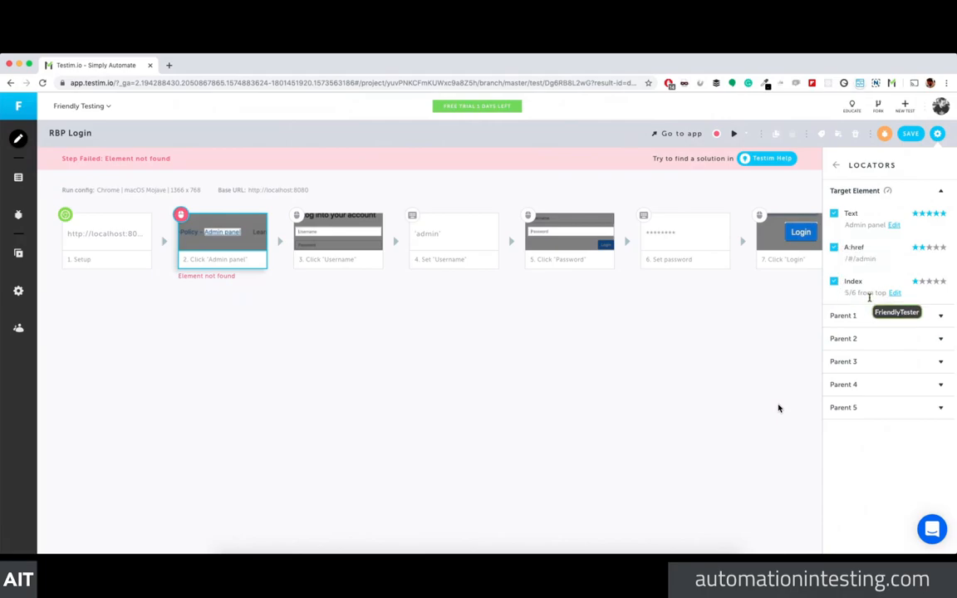
Step: Uncheck Parent 5's Body locator and Parent 3's Id, Class and Tag locators
click(875, 407)
click(833, 431)
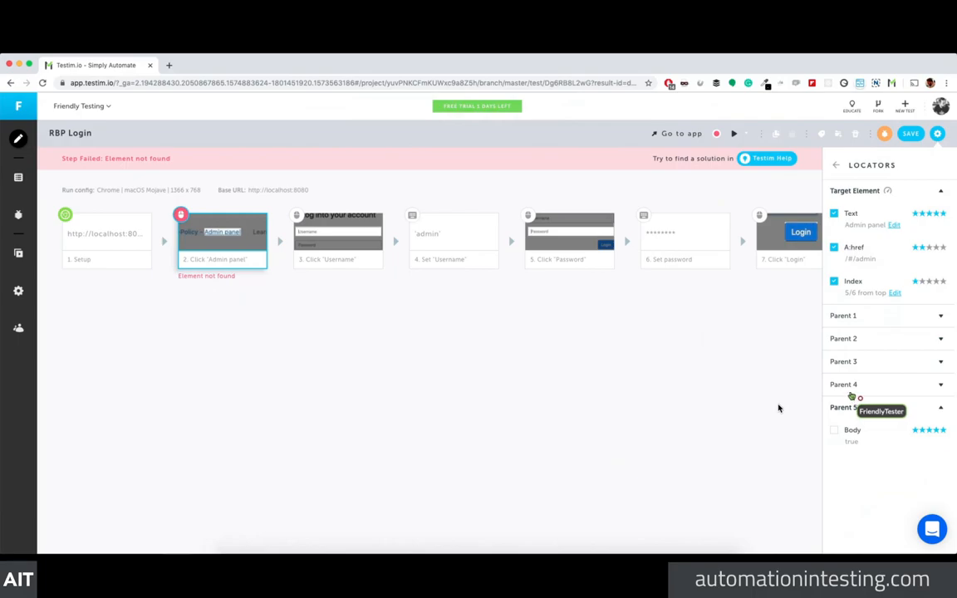
click(845, 384)
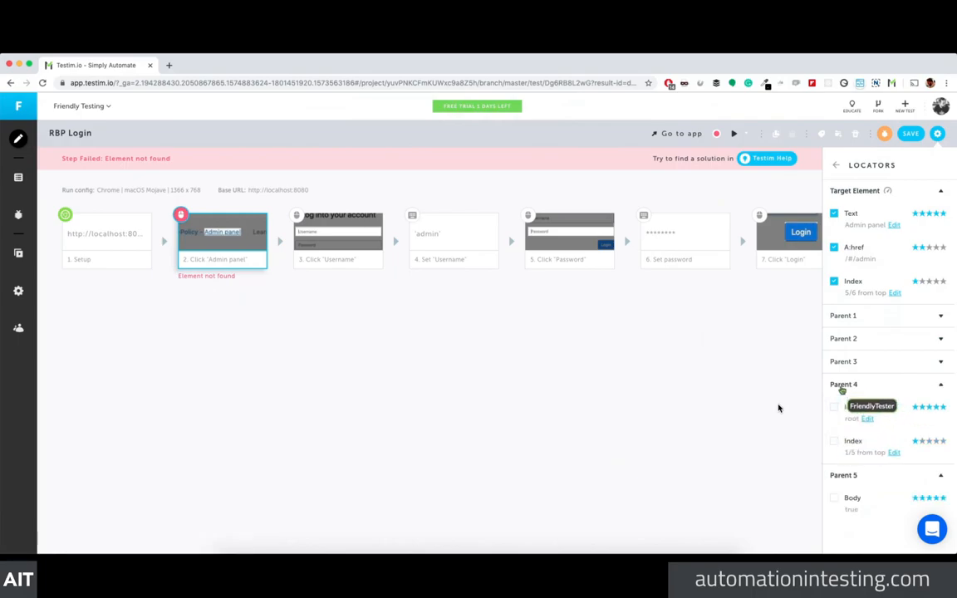
click(847, 362)
click(834, 385)
click(834, 385)
click(834, 386)
click(835, 386)
Step: Uncheck the Class, Tag and Index locators of Parent 2 and Parent 1
click(843, 338)
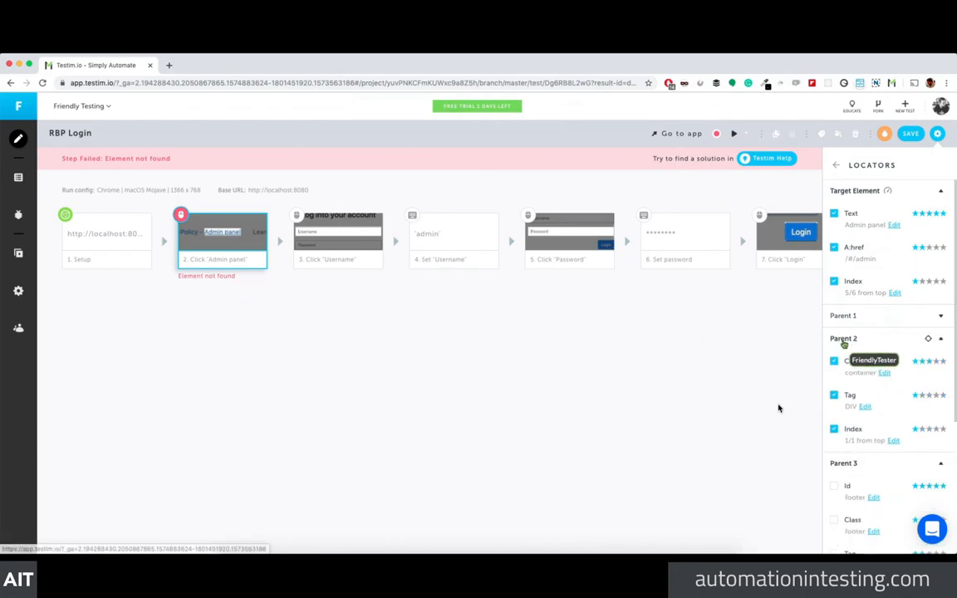
click(834, 363)
click(835, 362)
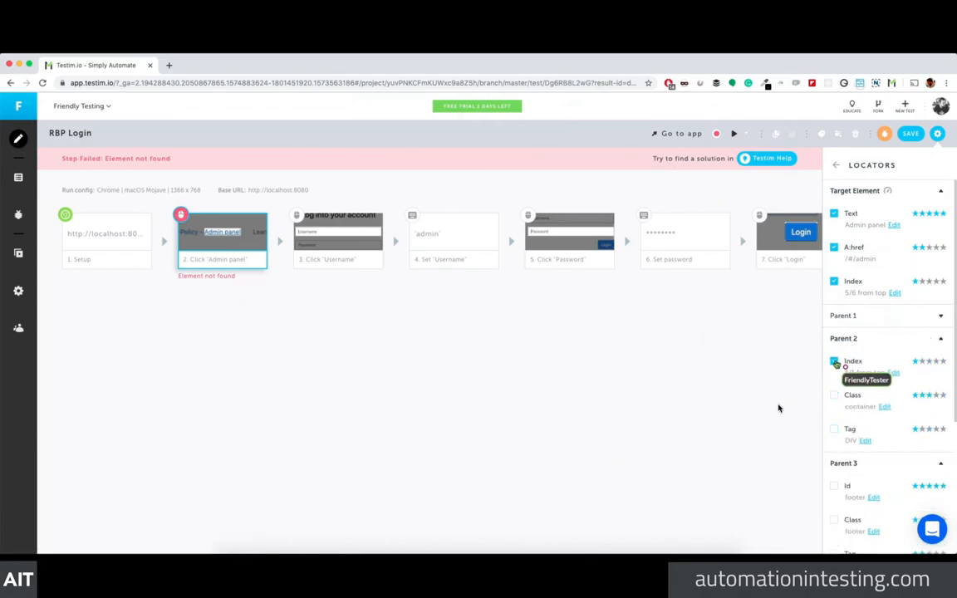
click(834, 362)
click(842, 316)
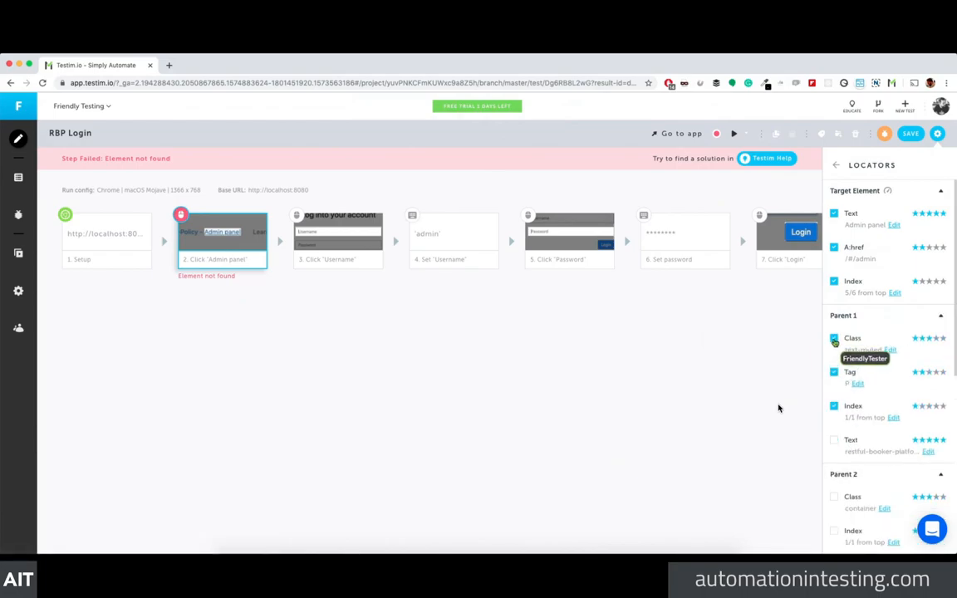
click(834, 339)
click(834, 339)
click(834, 340)
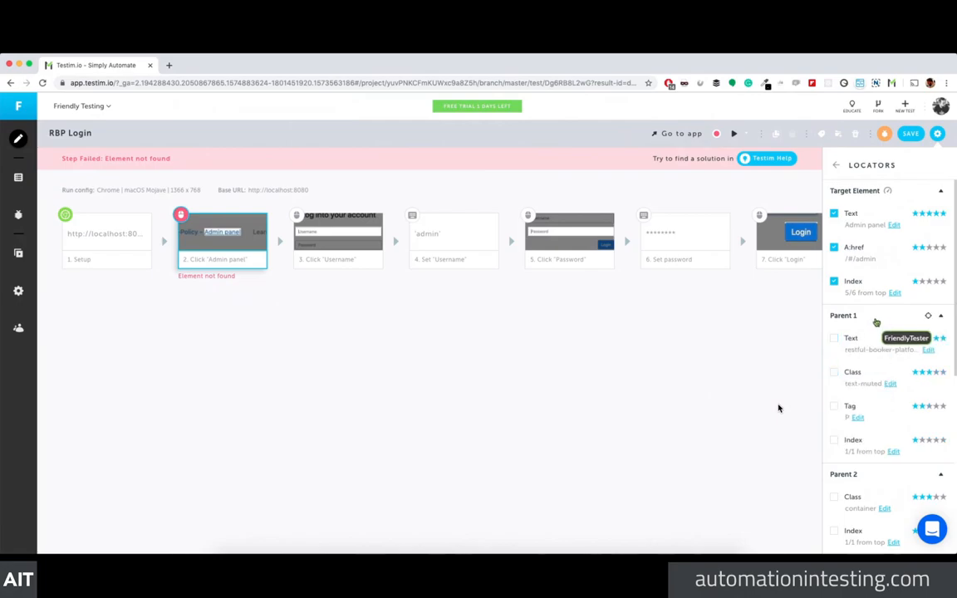
click(872, 318)
Step: Save the RBP Login test with the updated locators
click(677, 306)
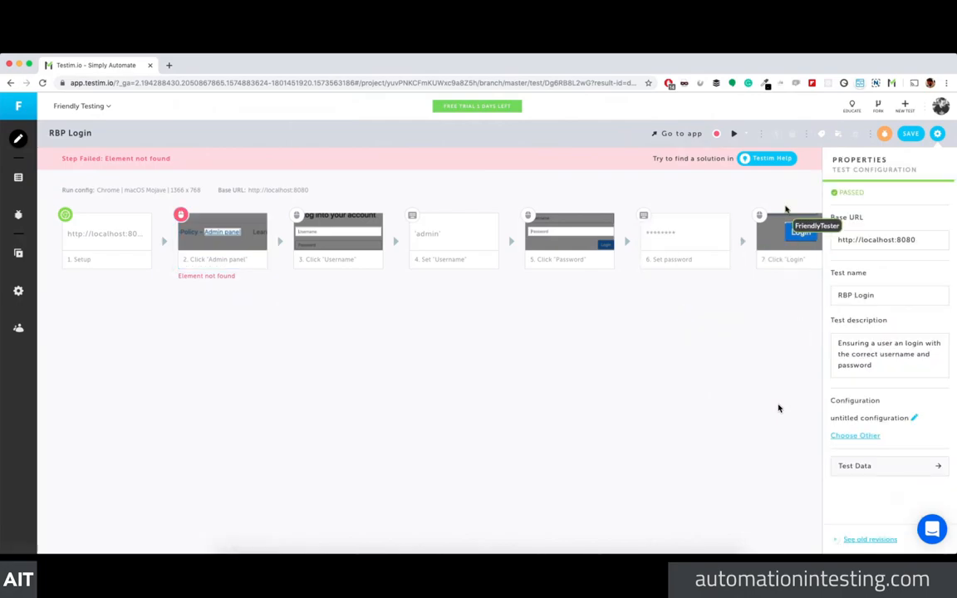
click(911, 133)
click(424, 389)
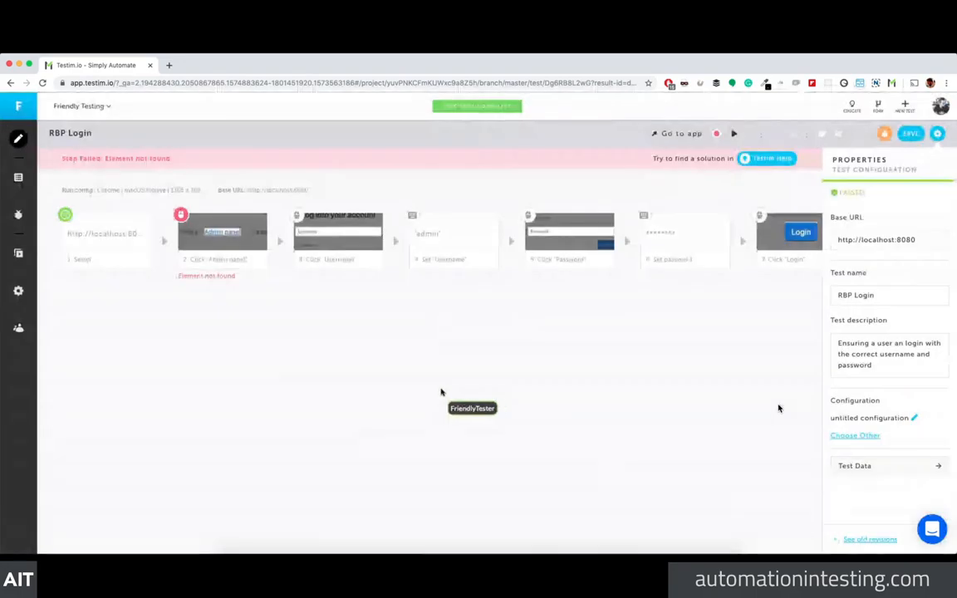
Step: Run RBP Login locally, then close the run browser to stop it at 'Click Admin panel'
click(734, 134)
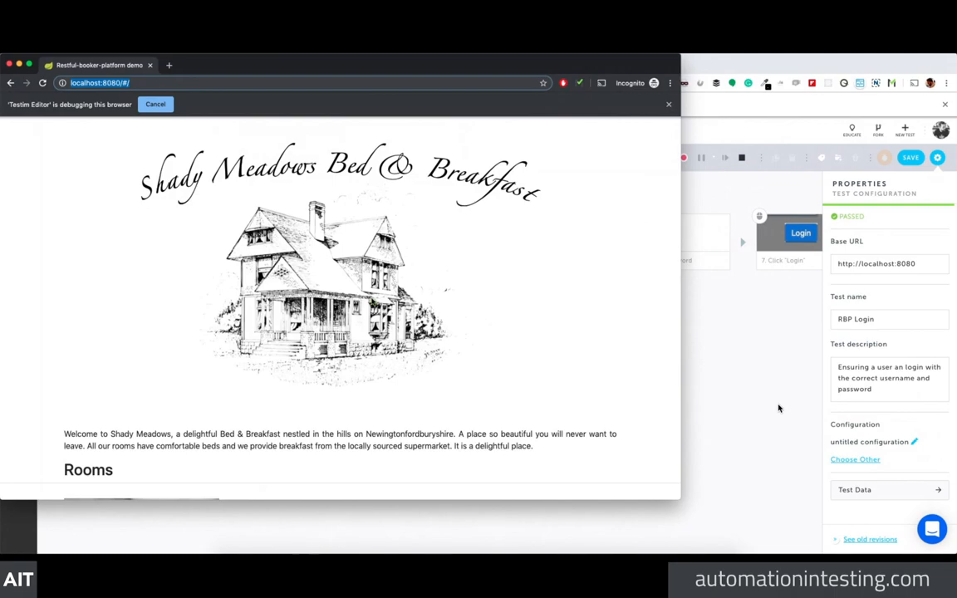
click(778, 408)
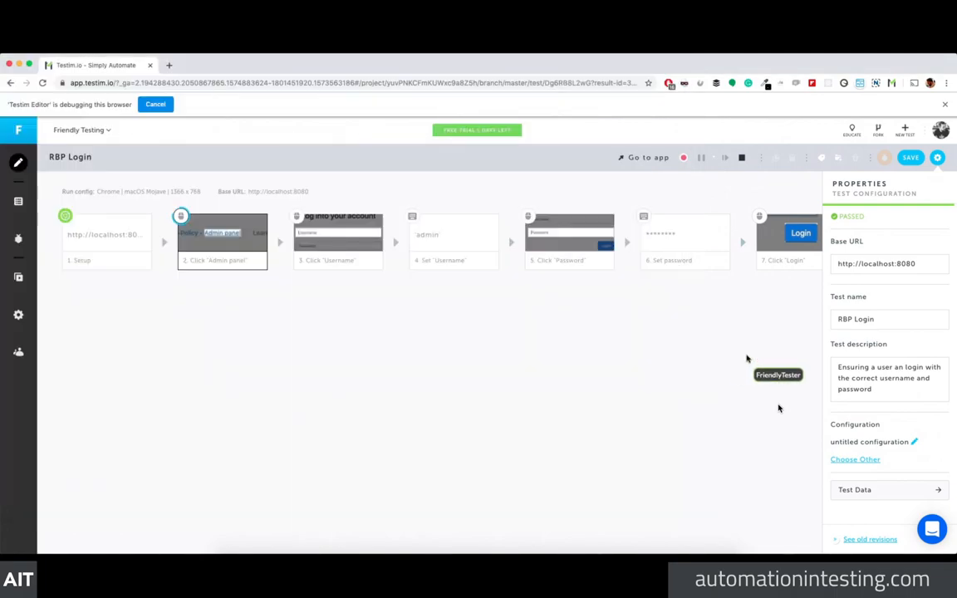
key(super+grave)
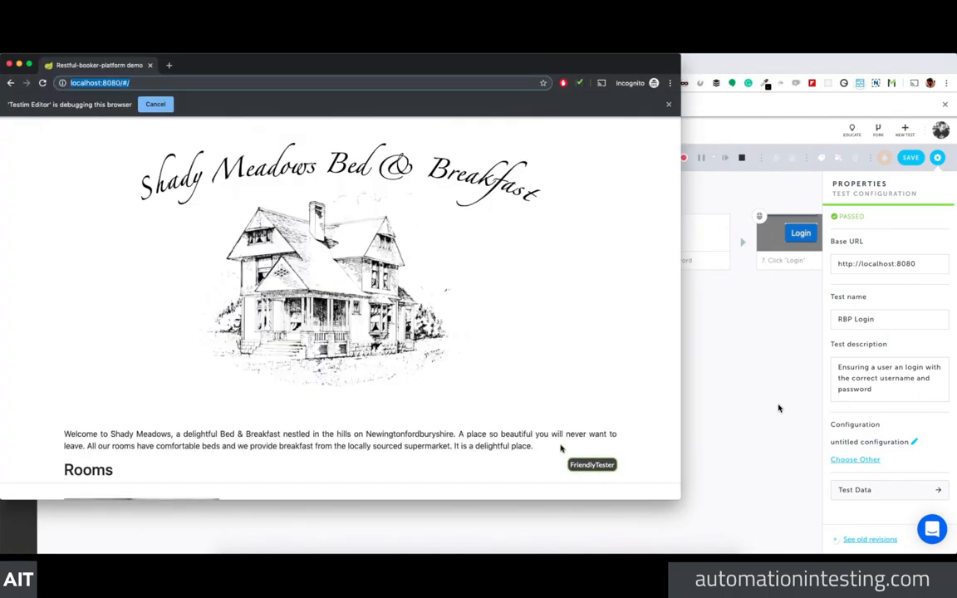
click(8, 64)
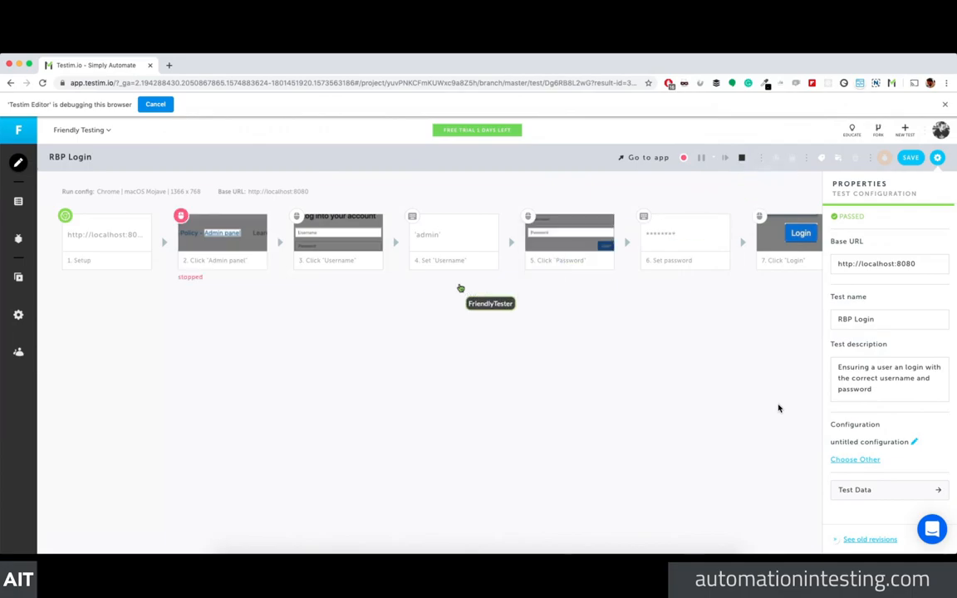
key(super+grave)
click(8, 64)
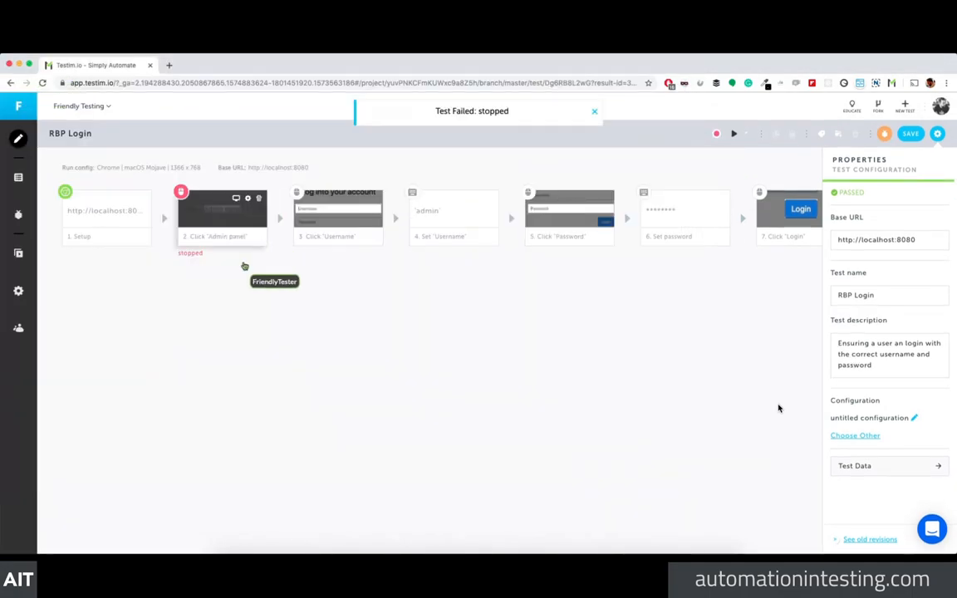
Step: Reopen the Click 'Admin panel' step's locators and review the Parent 1 and target groups
click(220, 235)
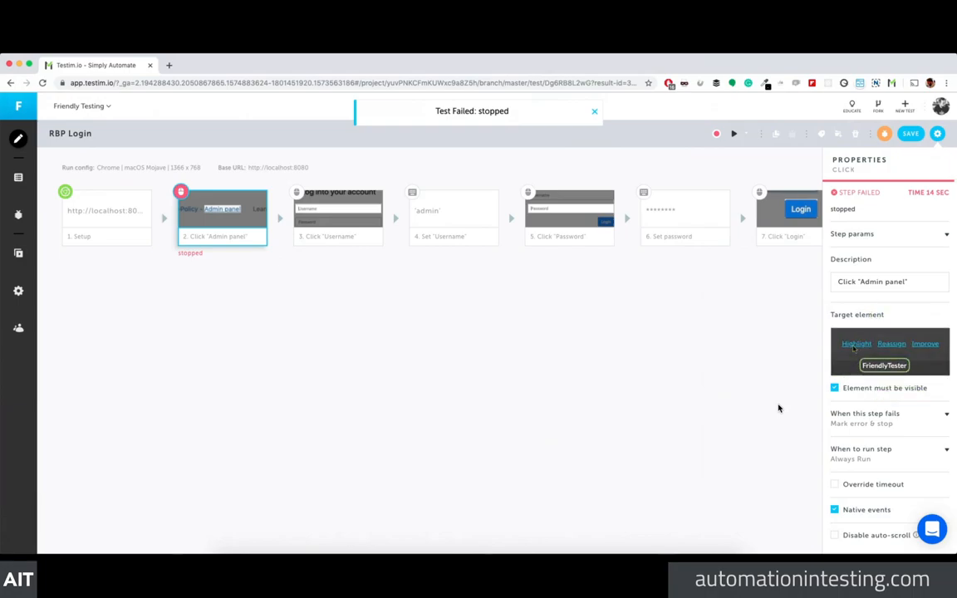
click(887, 373)
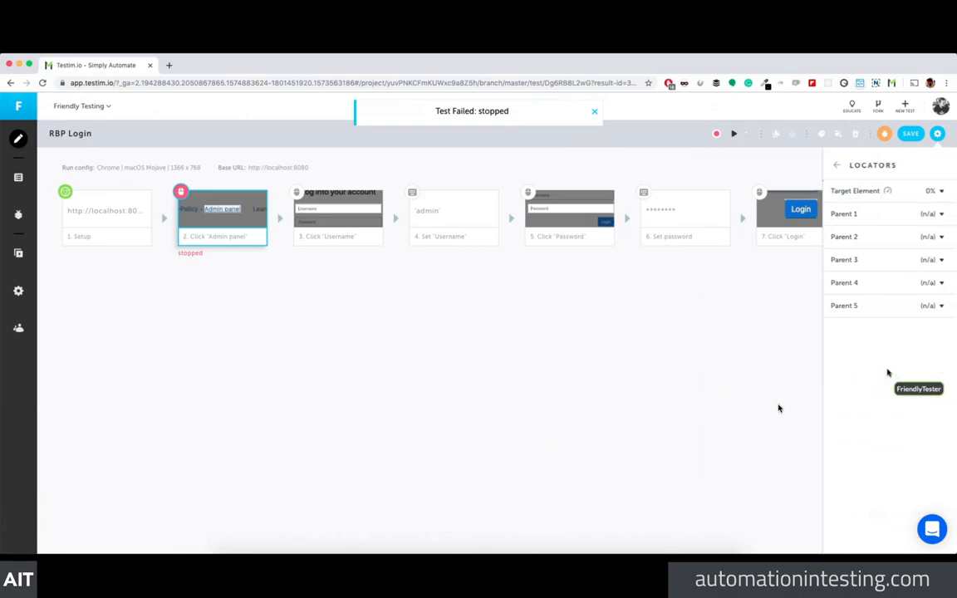
click(885, 216)
click(884, 216)
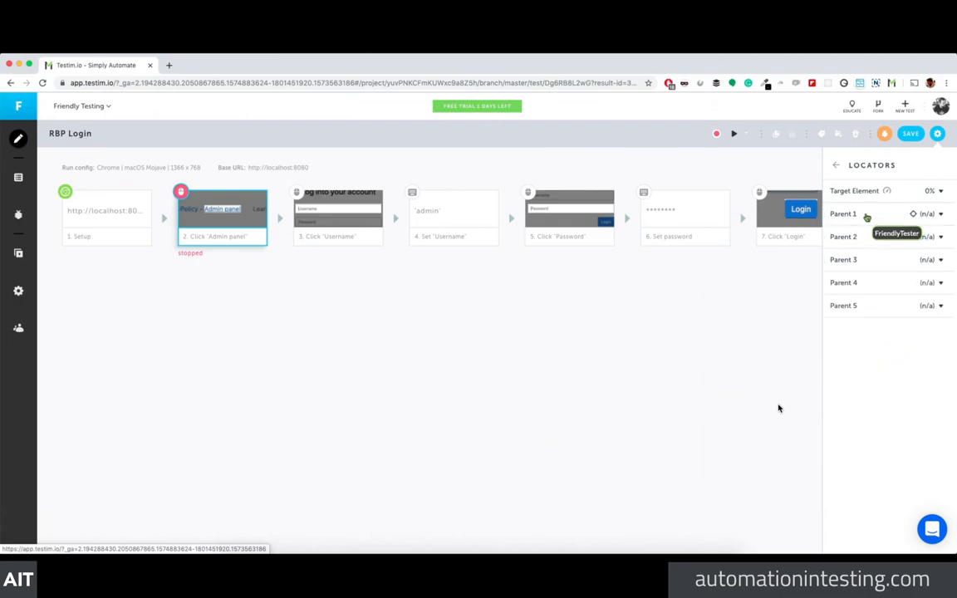
click(878, 195)
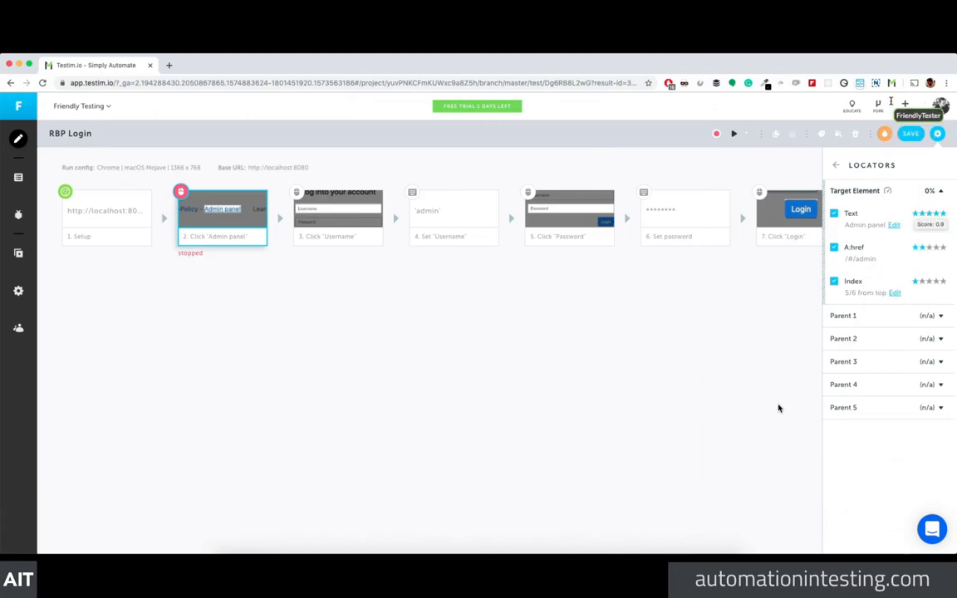
Step: Save RBP Login through the change-message prompt and show its Test Configuration properties
click(907, 133)
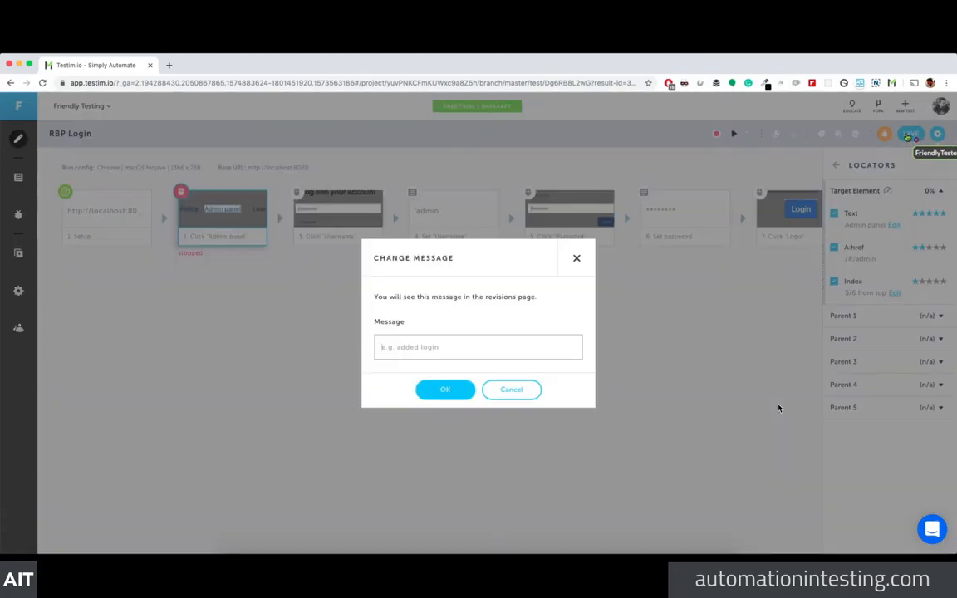
click(437, 391)
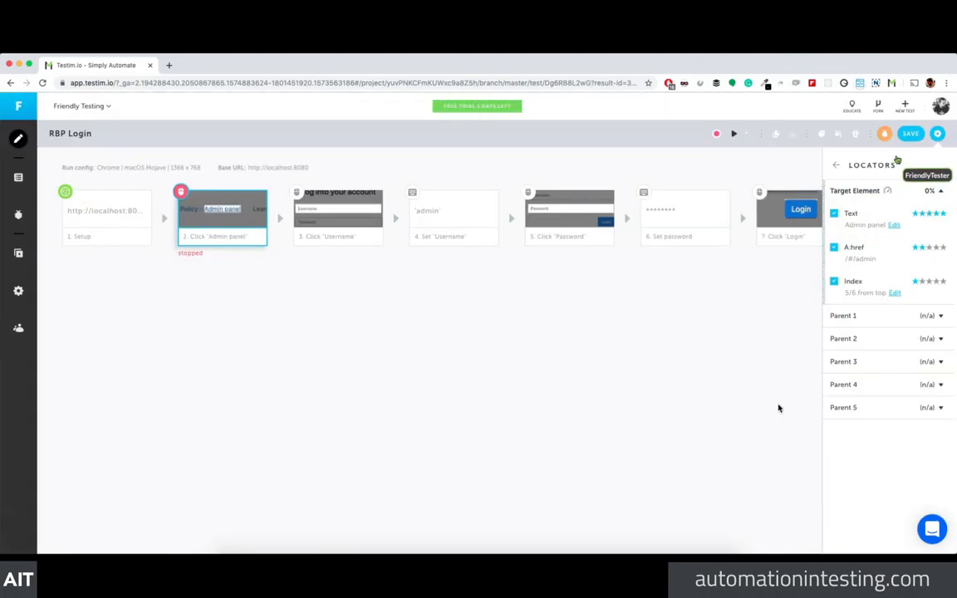
click(652, 294)
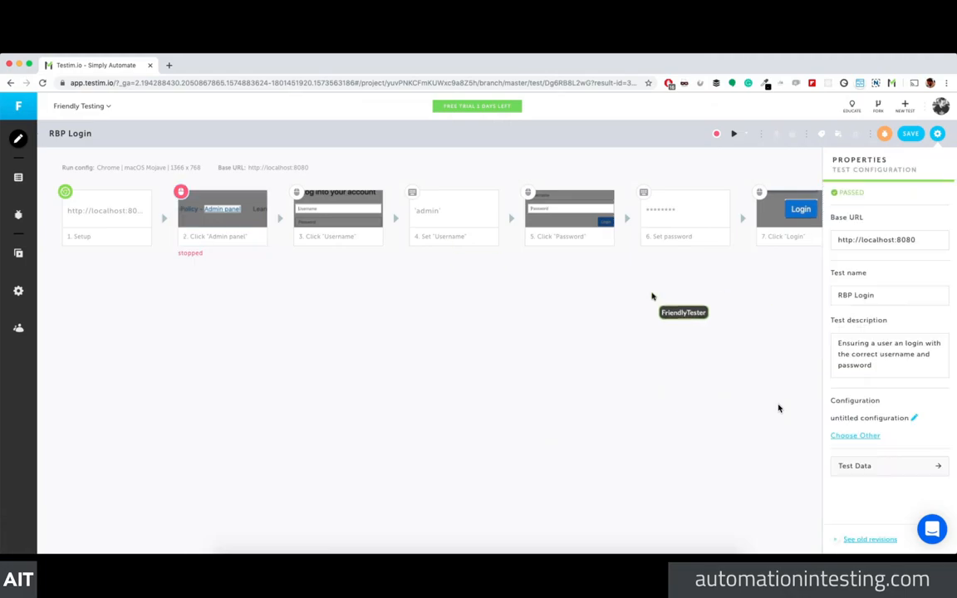
Step: View the failed Admin panel step's detail and screenshot, then return to the step overview
click(235, 204)
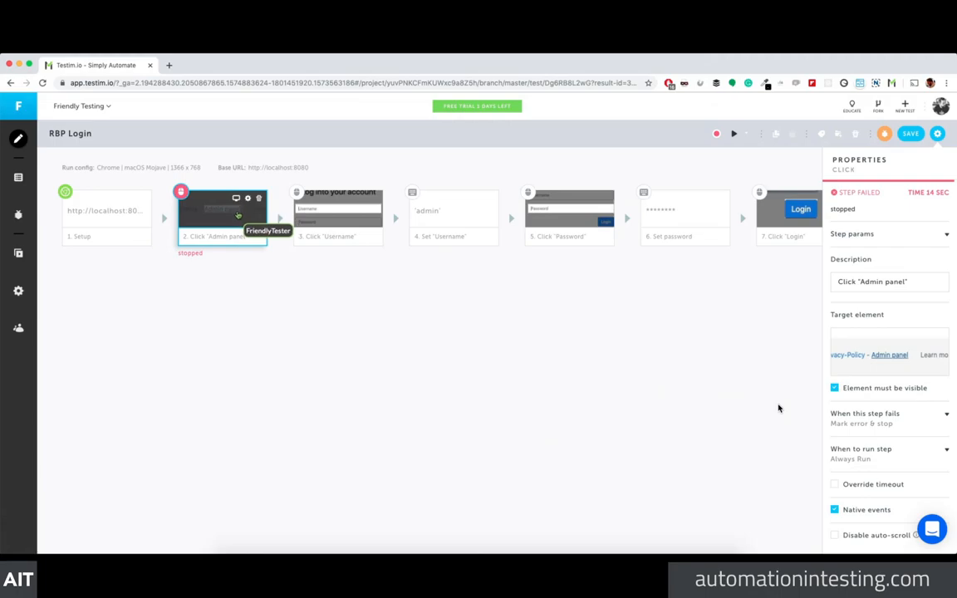
click(235, 213)
right_click(218, 211)
click(190, 213)
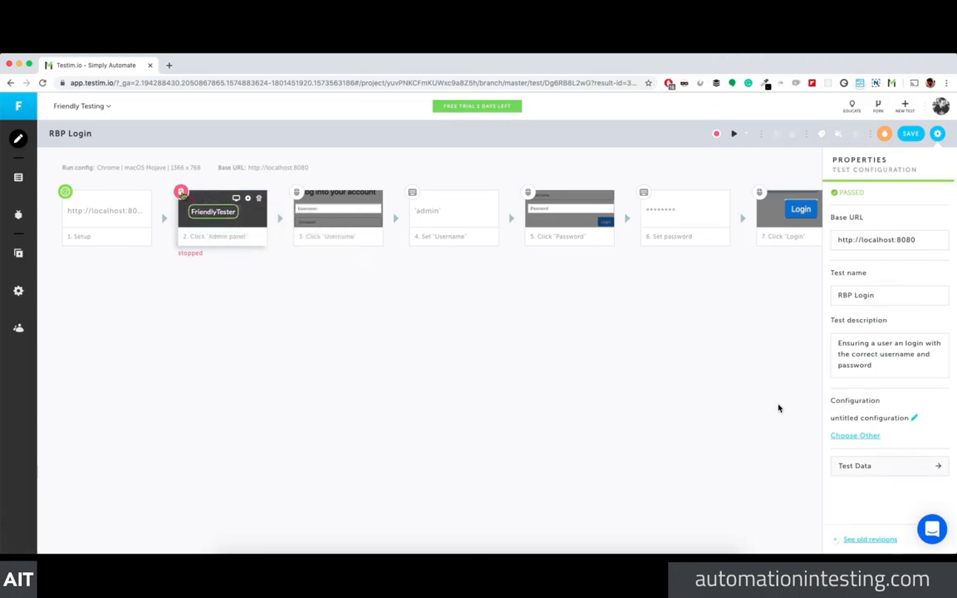
double_click(183, 196)
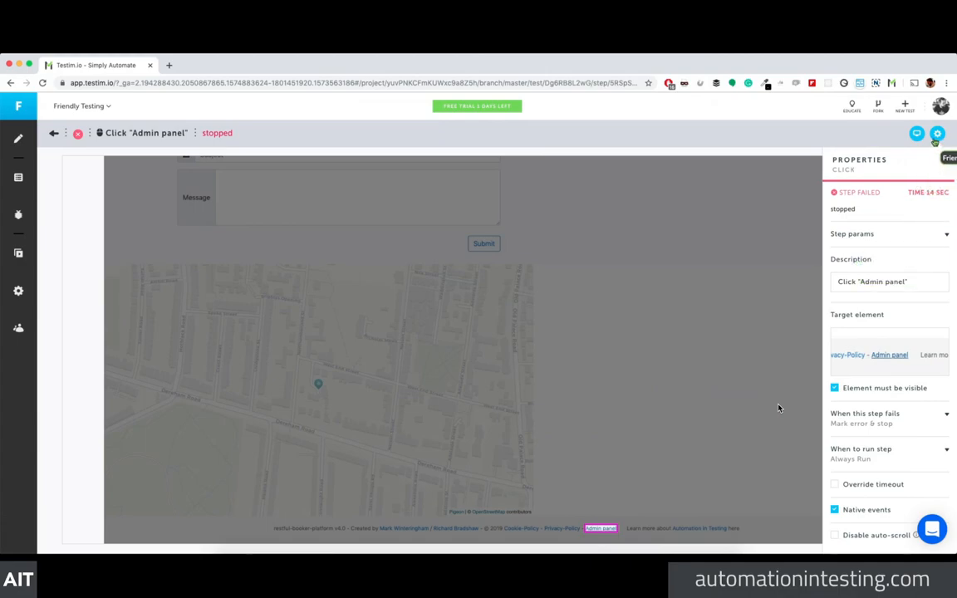
click(53, 132)
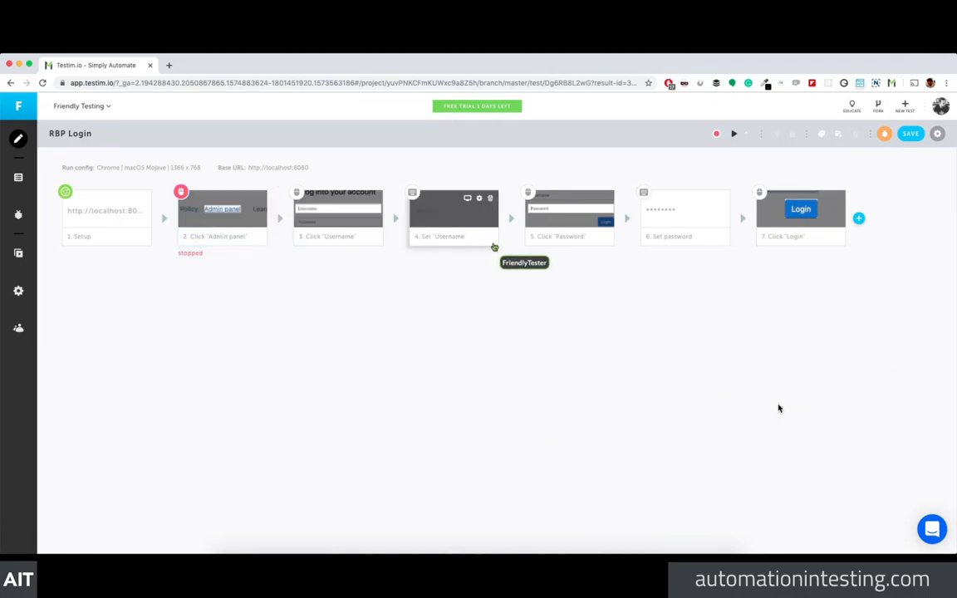
Step: Highlight the Admin panel step's target element, bringing up the open-base-URL prompt
click(226, 214)
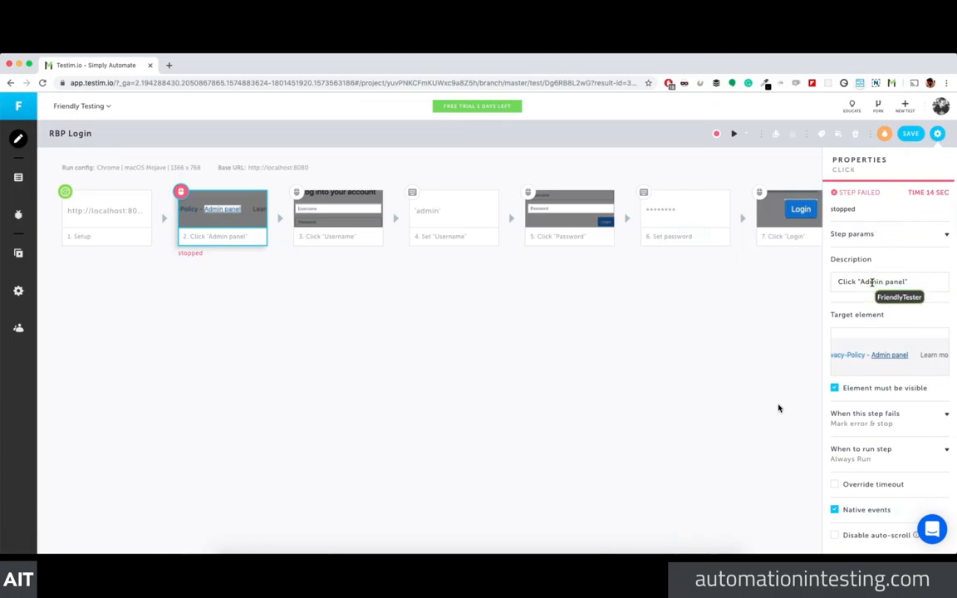
mouse_move(888, 375)
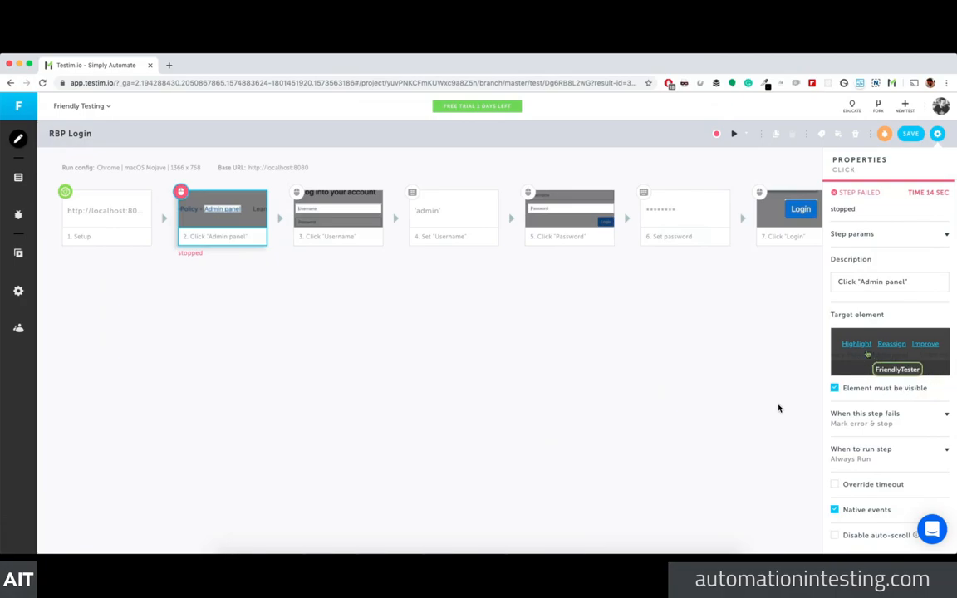
click(858, 345)
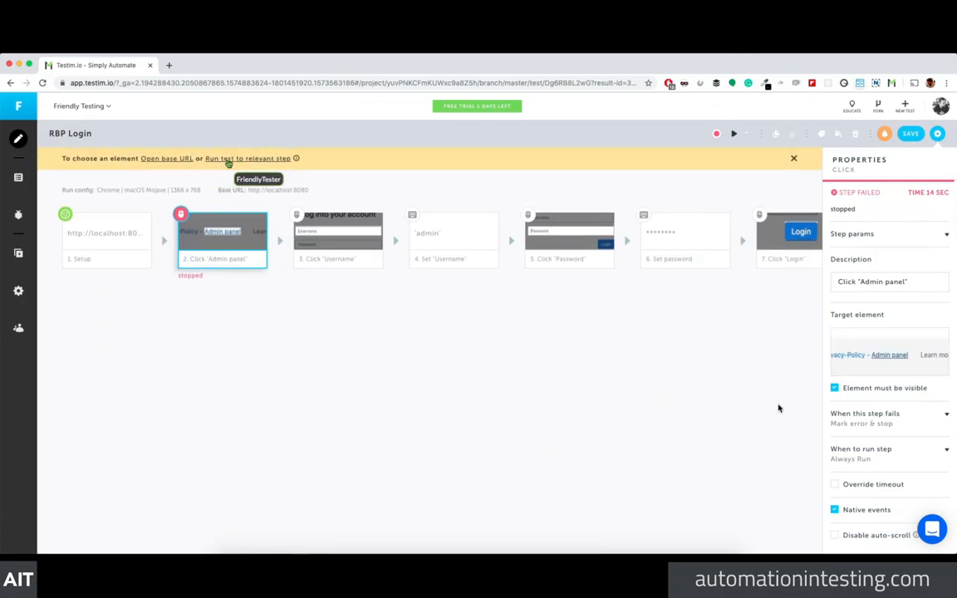
Step: Open Shady Meadows at localhost:8080, dismiss Quota exceeded, and inspect the footer's Admin panel link
click(182, 160)
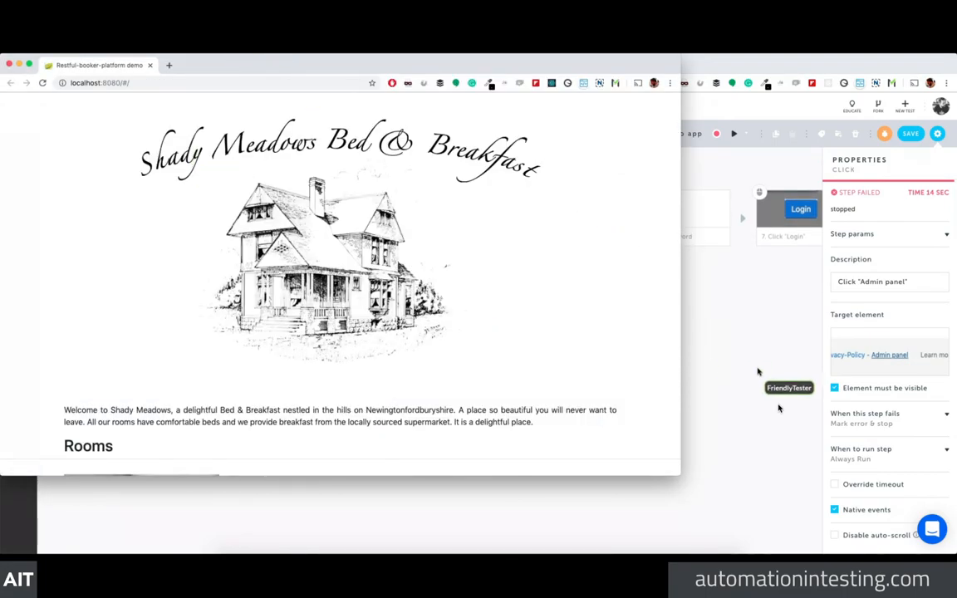
click(864, 359)
click(865, 346)
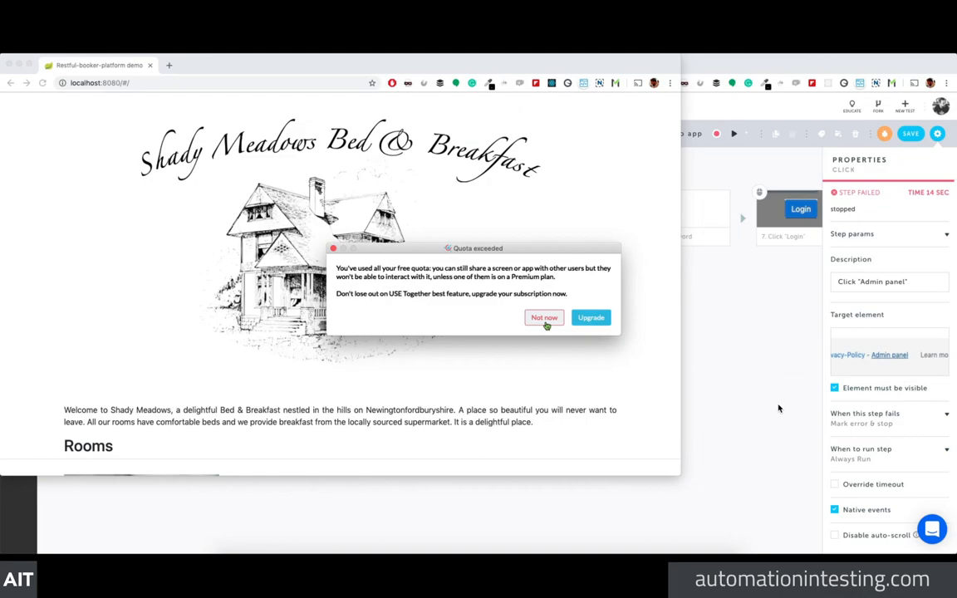
click(544, 319)
scroll(365, 342, down, 10)
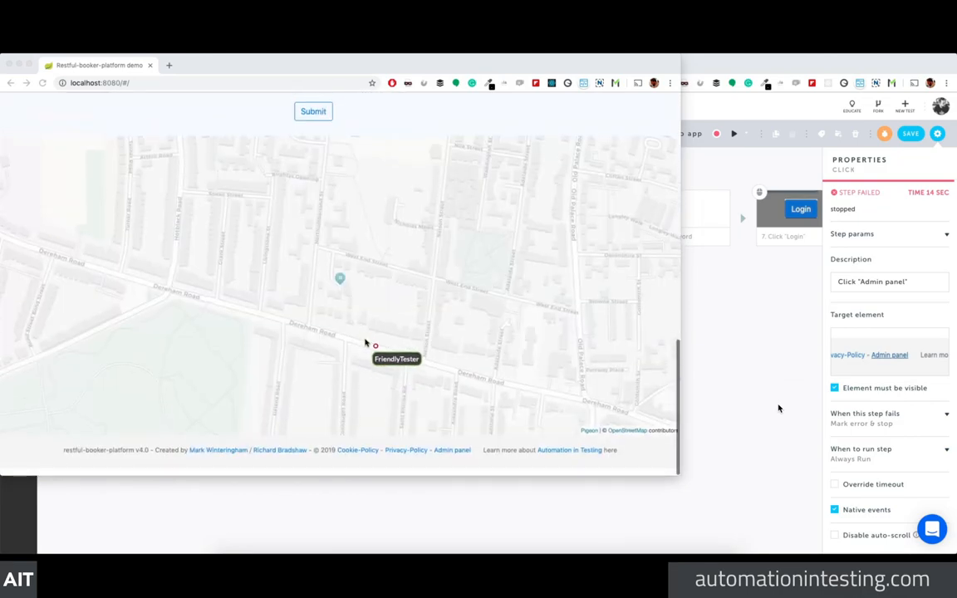
scroll(375, 346, up, 5)
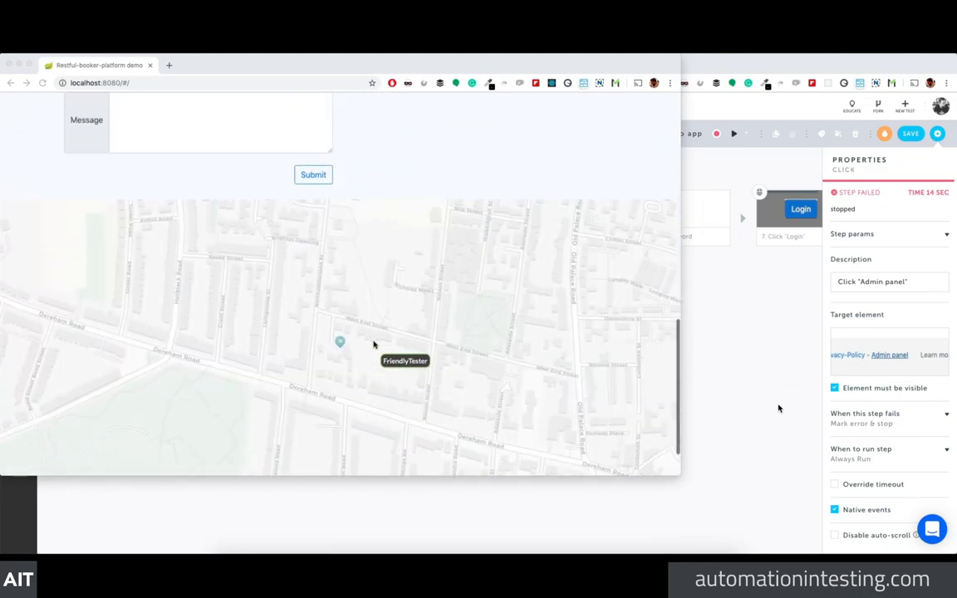
scroll(378, 349, down, 10)
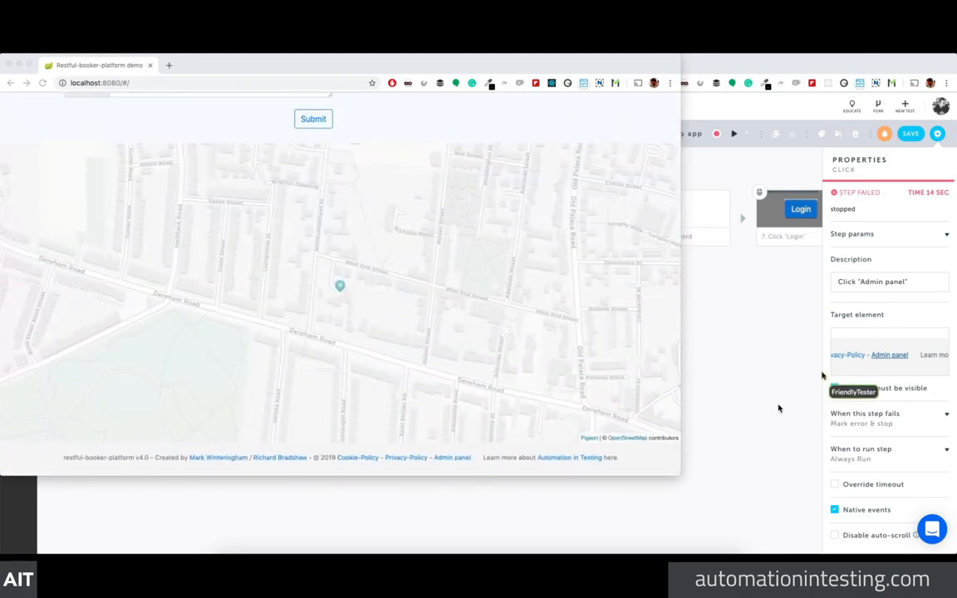
click(846, 370)
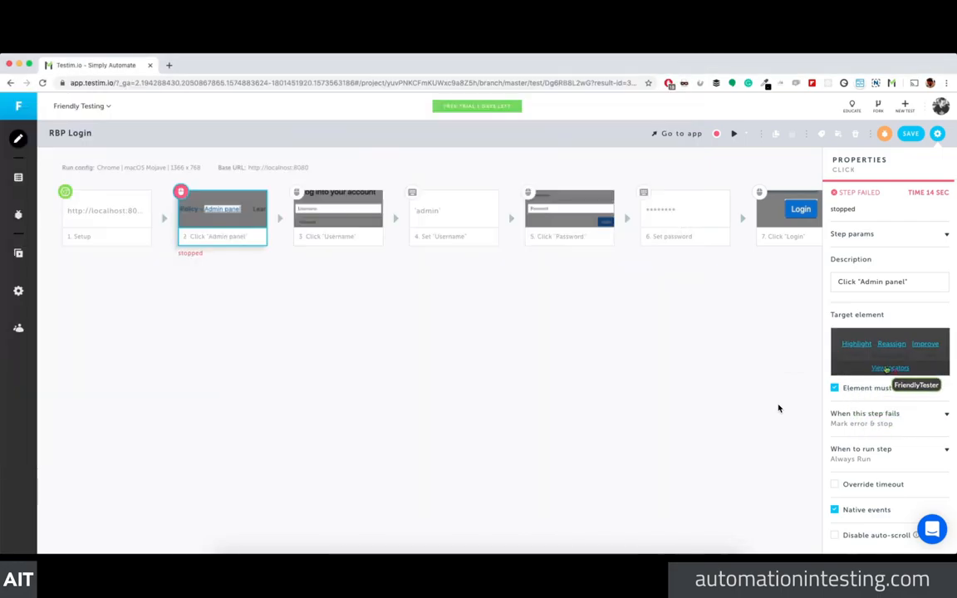
Step: Enable Parent 1's Text, Class, Tag and Index locators on the Admin panel step
click(875, 367)
click(856, 214)
click(834, 237)
click(834, 271)
click(833, 306)
click(833, 338)
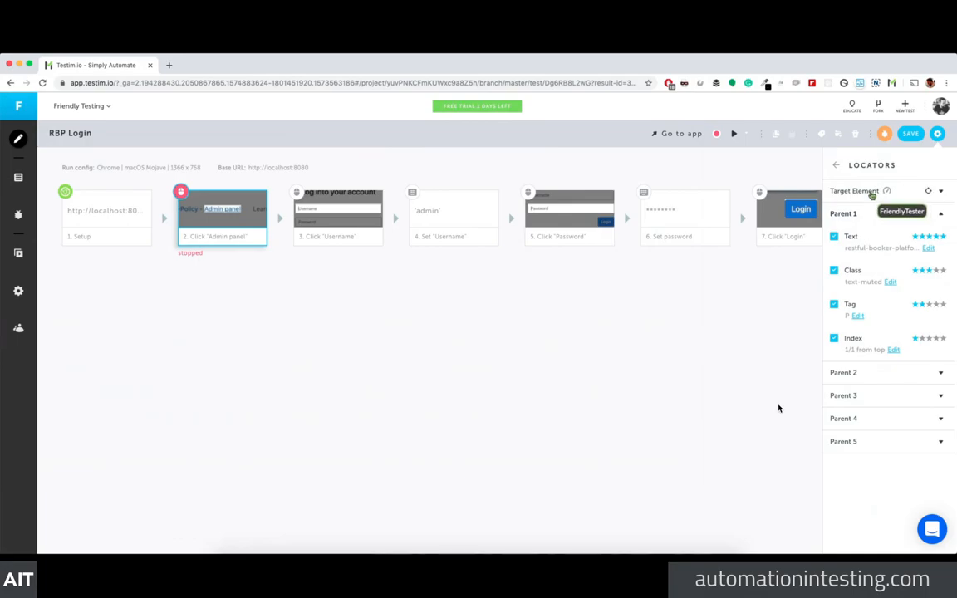
click(833, 165)
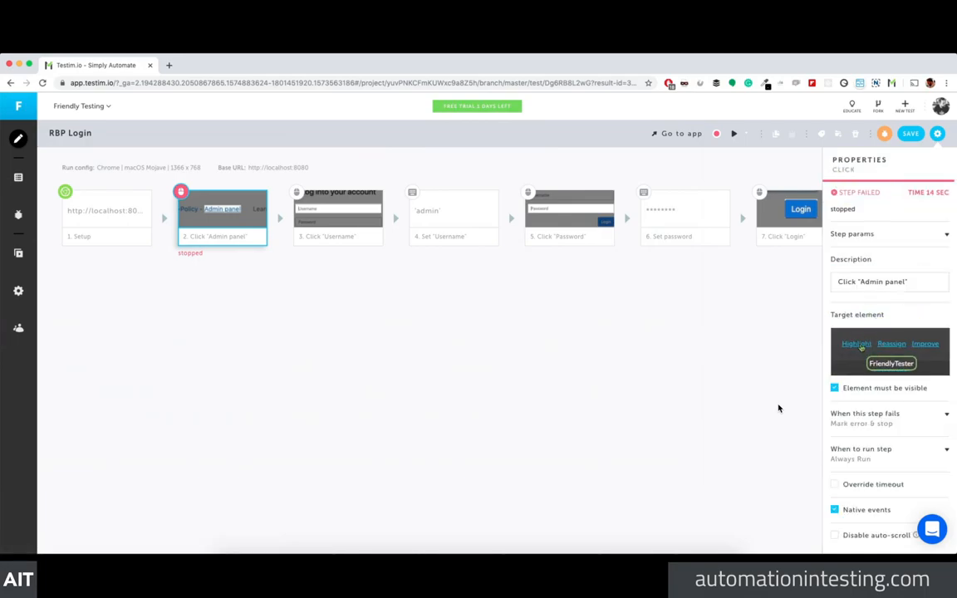
Step: Highlight the footer Admin panel link as target, then collapse the Parent 2 and Parent 1 groups
click(856, 344)
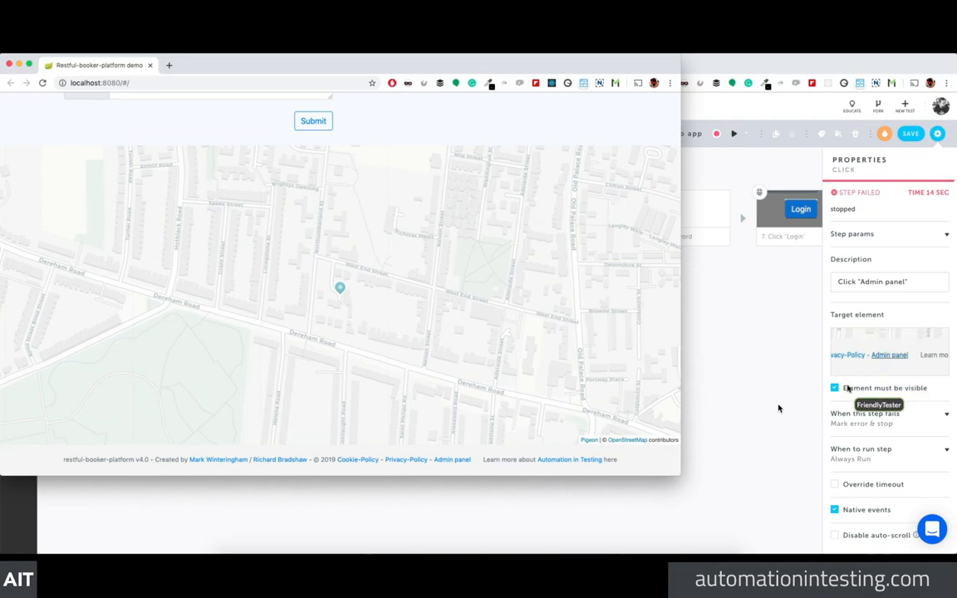
click(879, 369)
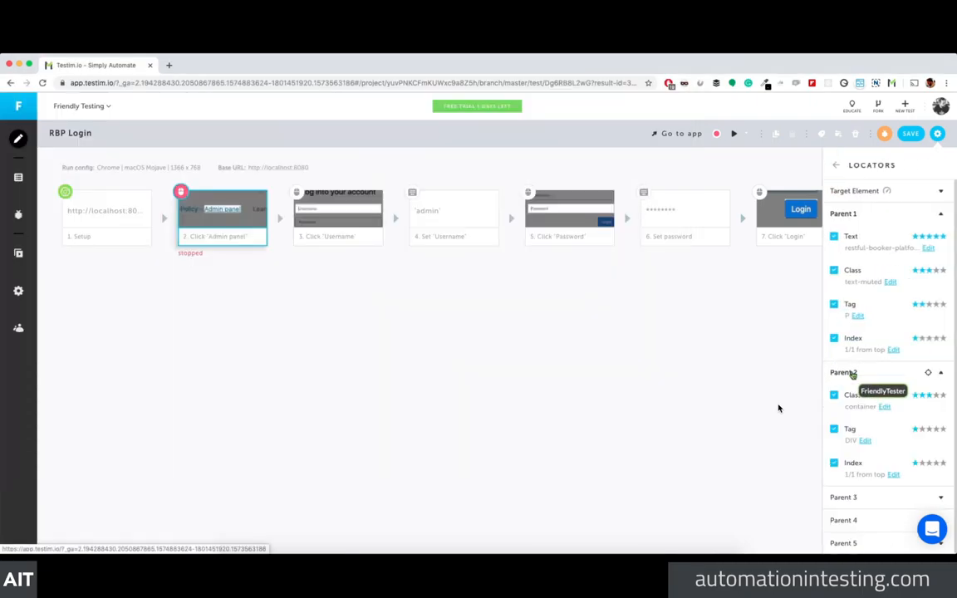
click(844, 373)
click(842, 214)
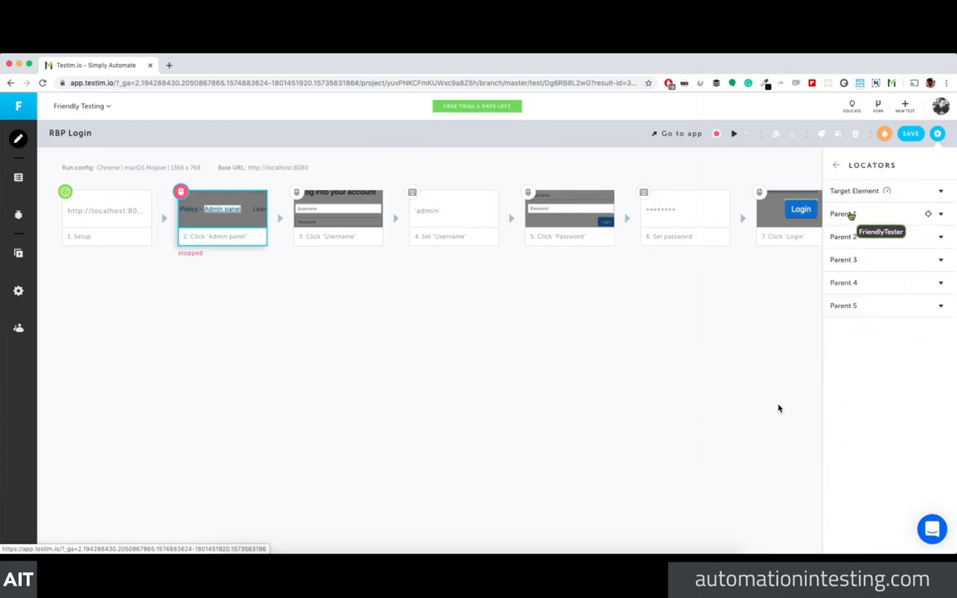
Step: Save the RBP Login locator changes without a change message and rerun the test in a fresh browser
click(911, 133)
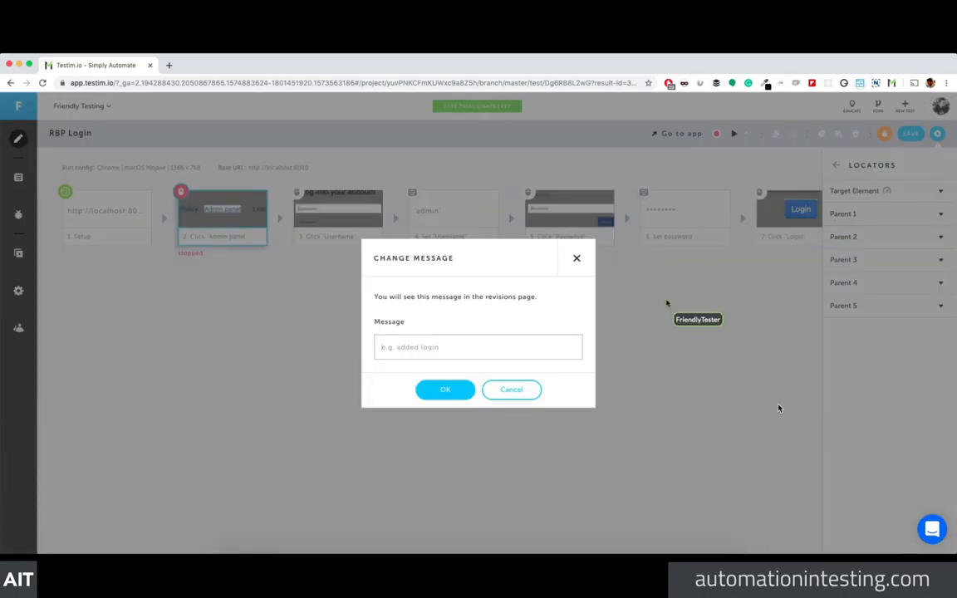
click(446, 388)
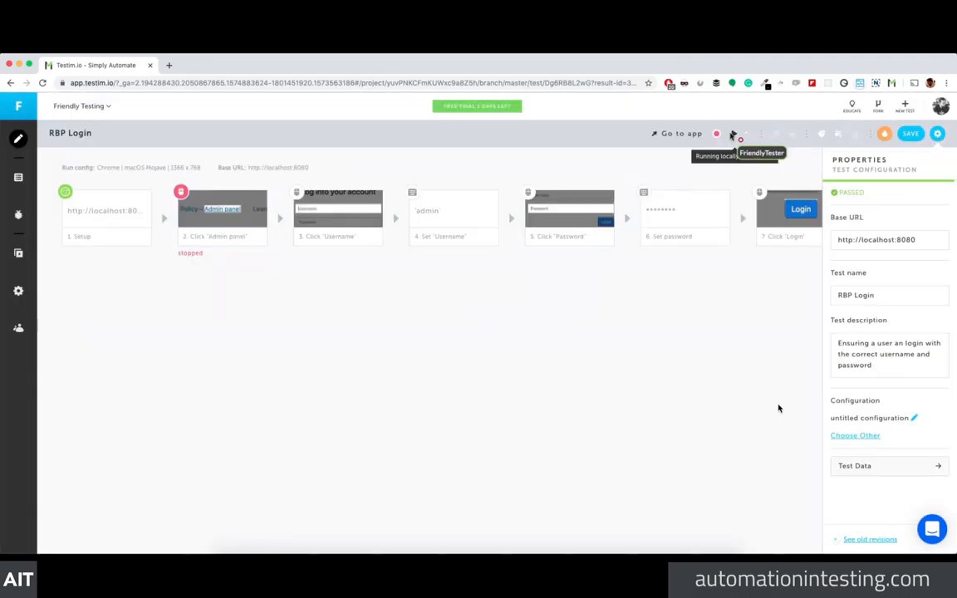
click(734, 134)
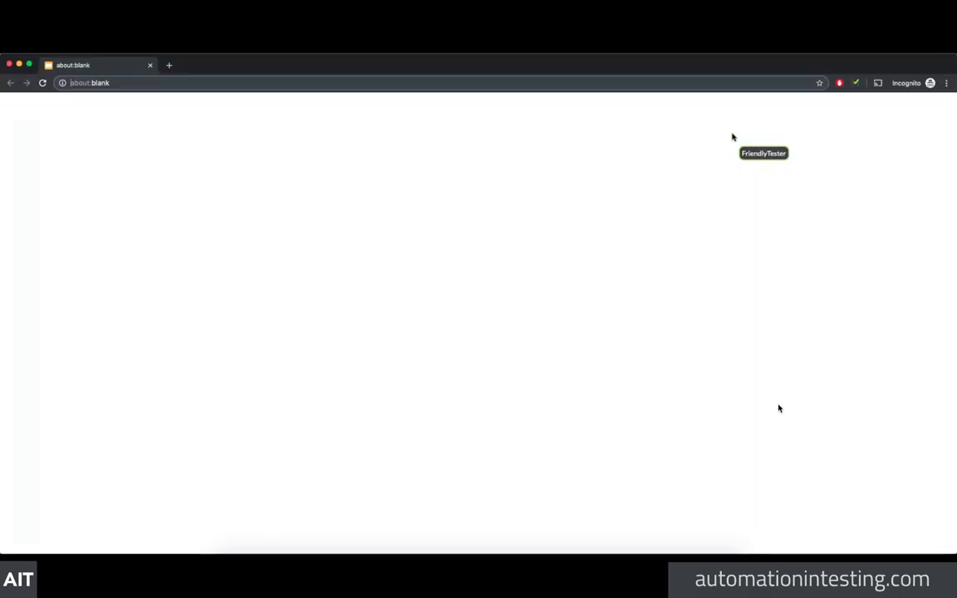
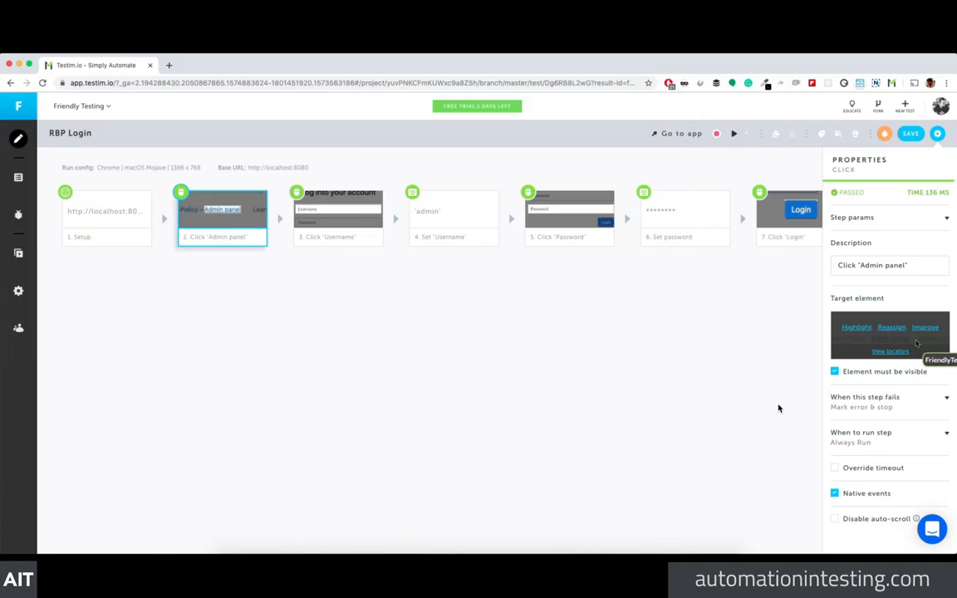
Step: Locate the Admin panel step's target element in the app, then return to the test configuration
click(859, 328)
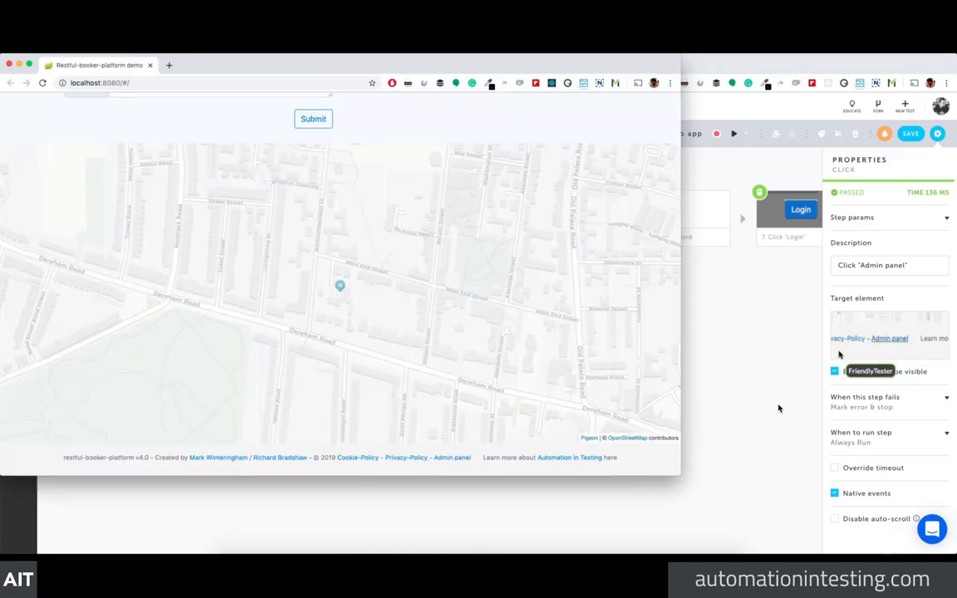
click(857, 330)
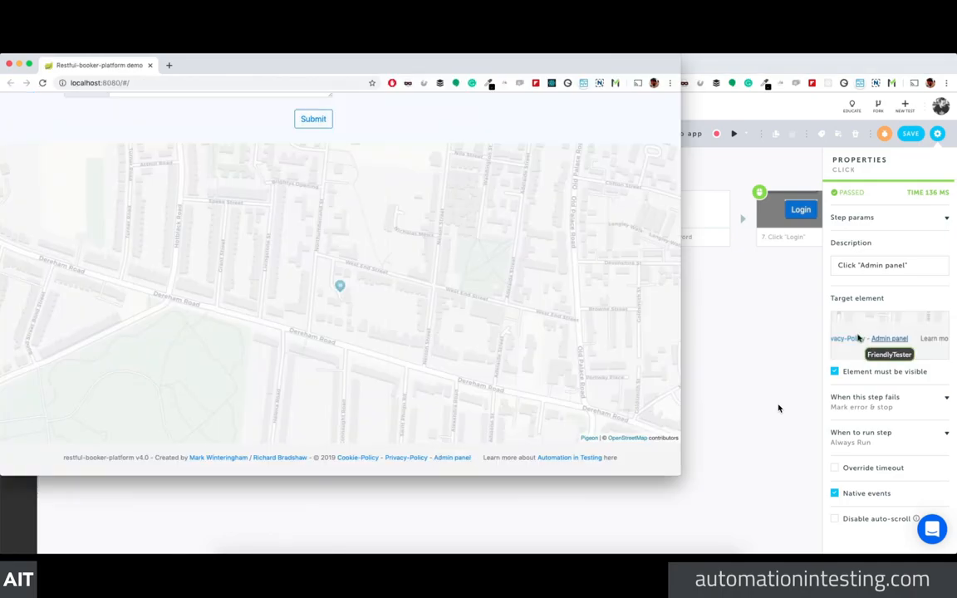
click(849, 329)
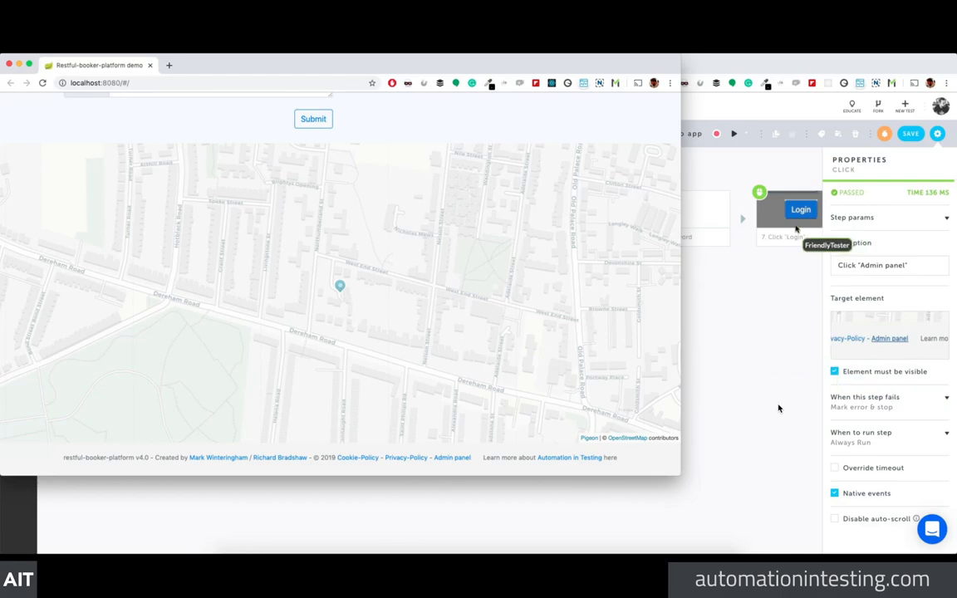
click(9, 64)
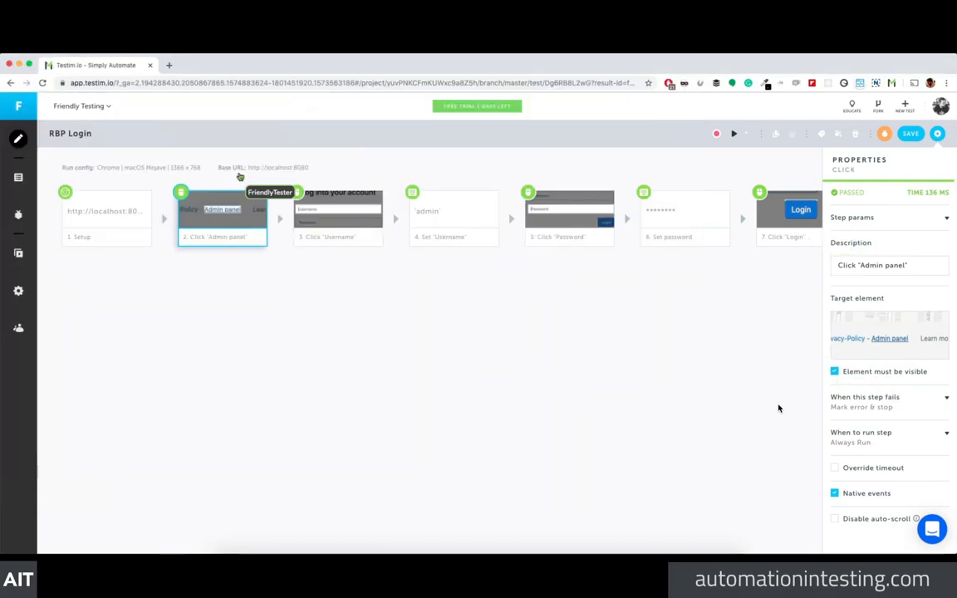
click(370, 312)
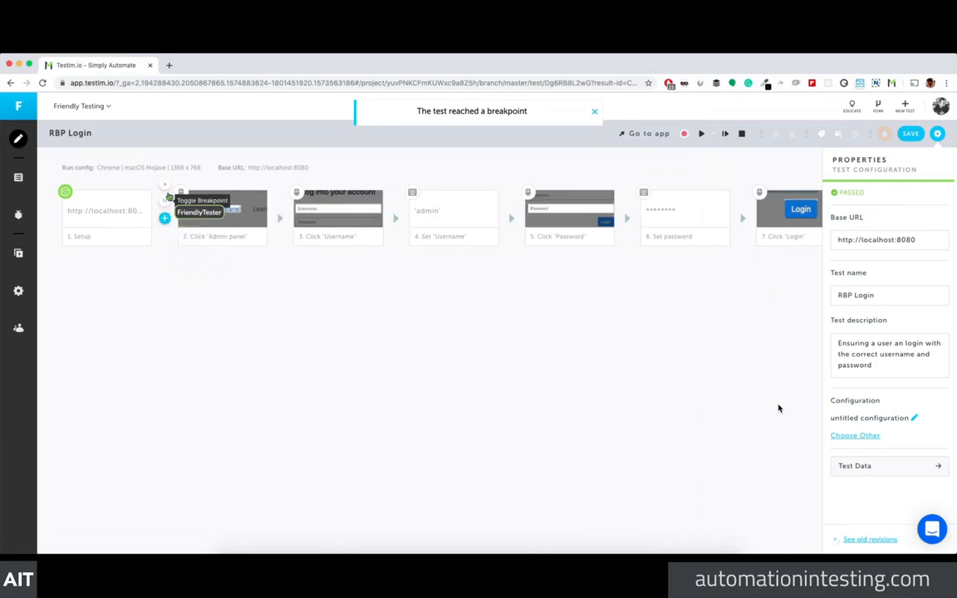
click(167, 189)
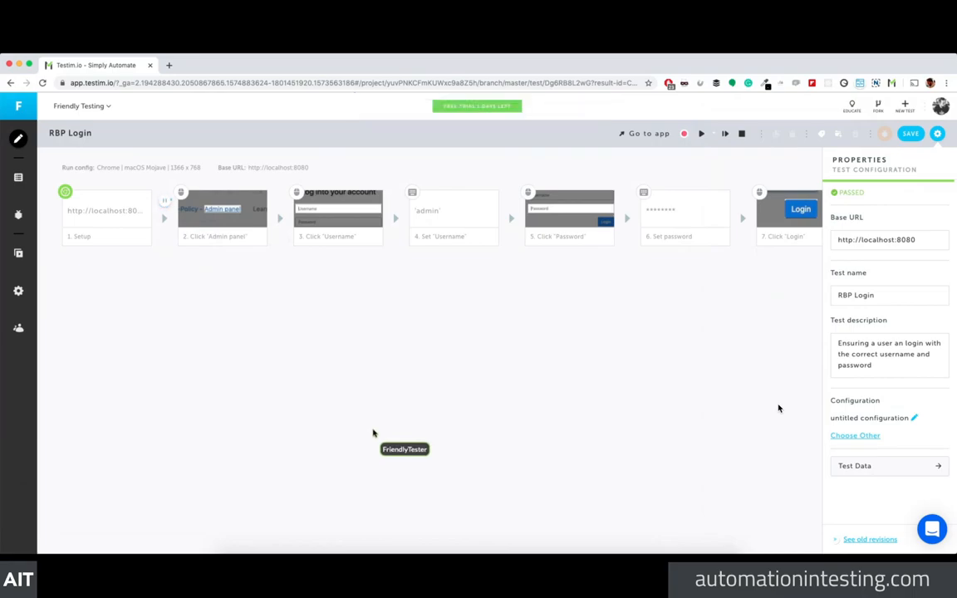
scroll(203, 337, down, 15)
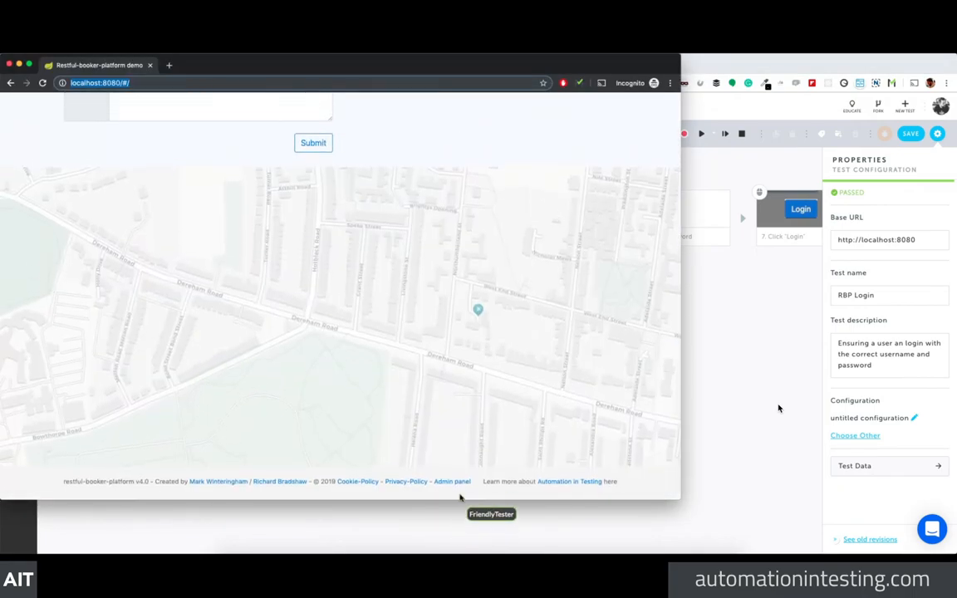
right_click(457, 482)
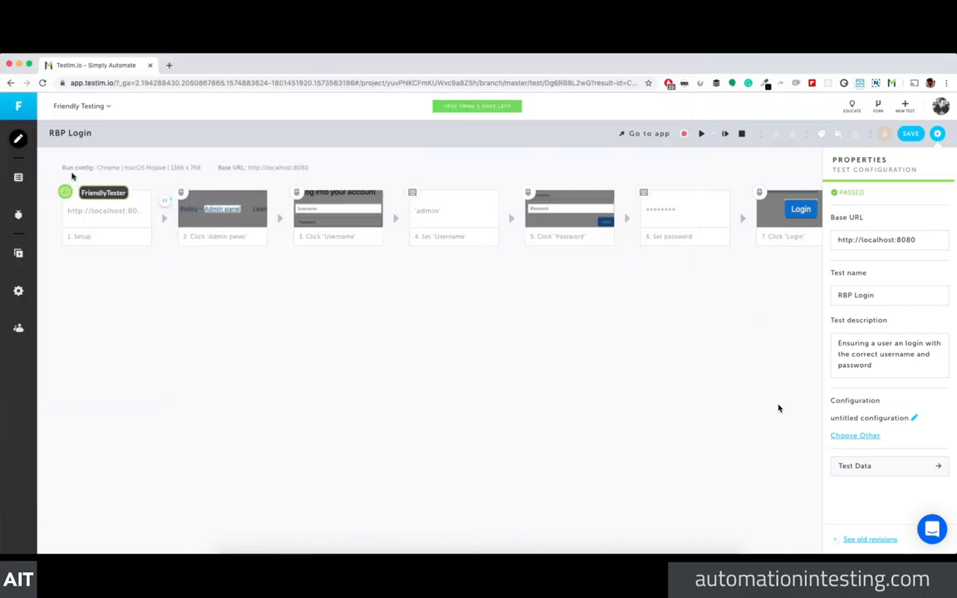
Step: Reopen the paused test's playback browser window
click(165, 190)
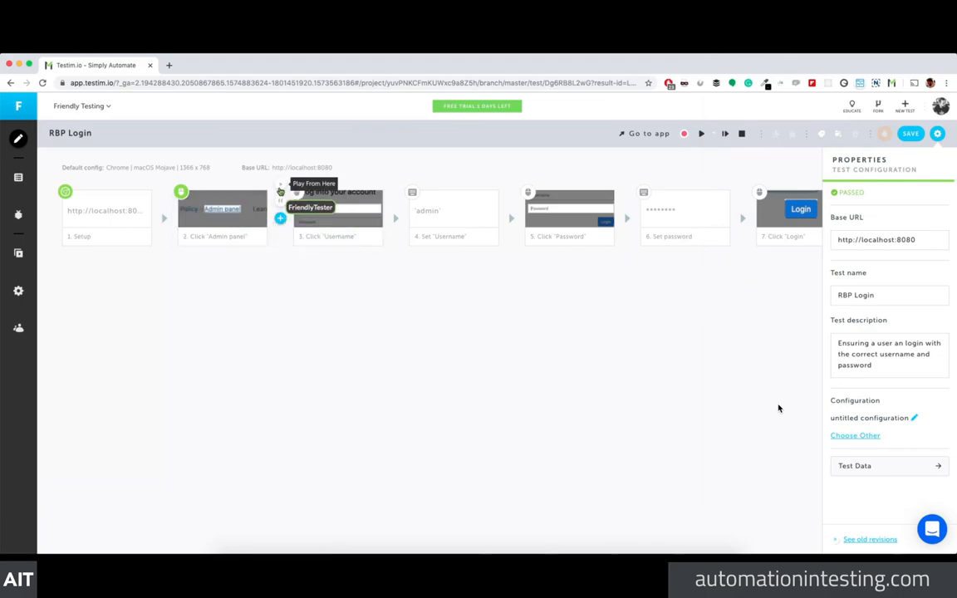
Step: Run RBP Login from the start, then resume it past the breakpoint
click(702, 134)
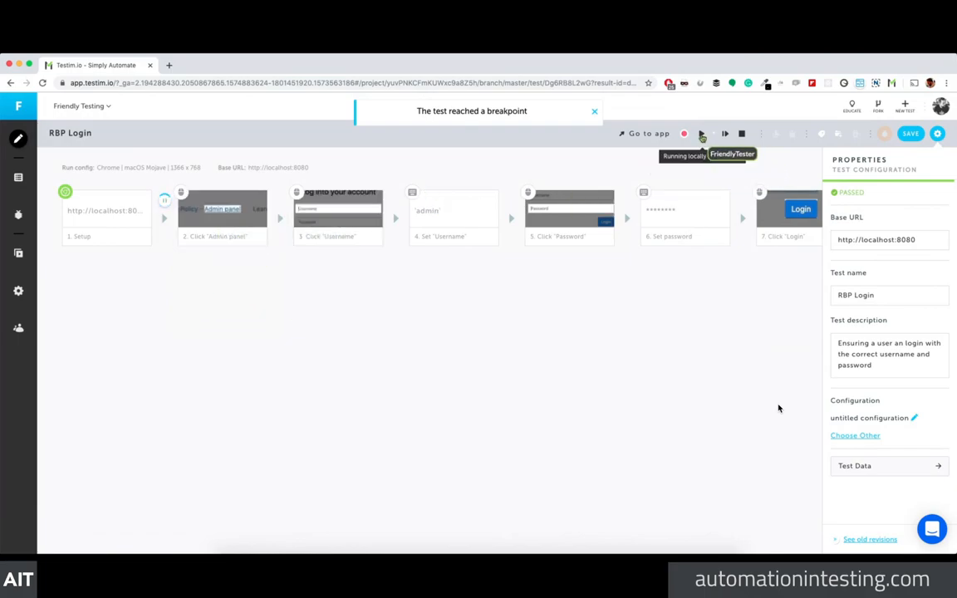
click(702, 134)
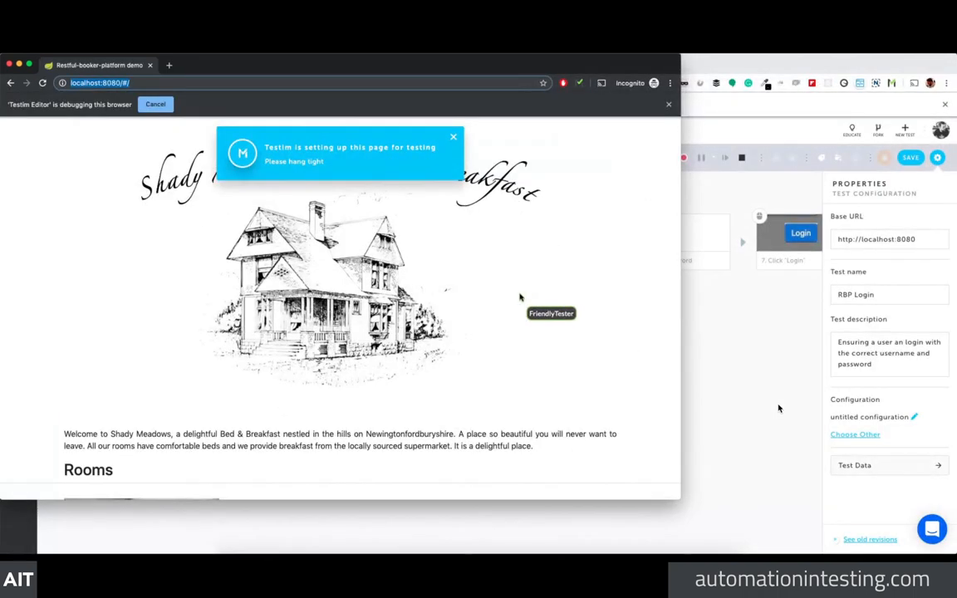
Step: Open DevTools on the page and inspect the footer's Admin panel link
scroll(460, 305, down, 1)
right_click(431, 305)
click(453, 381)
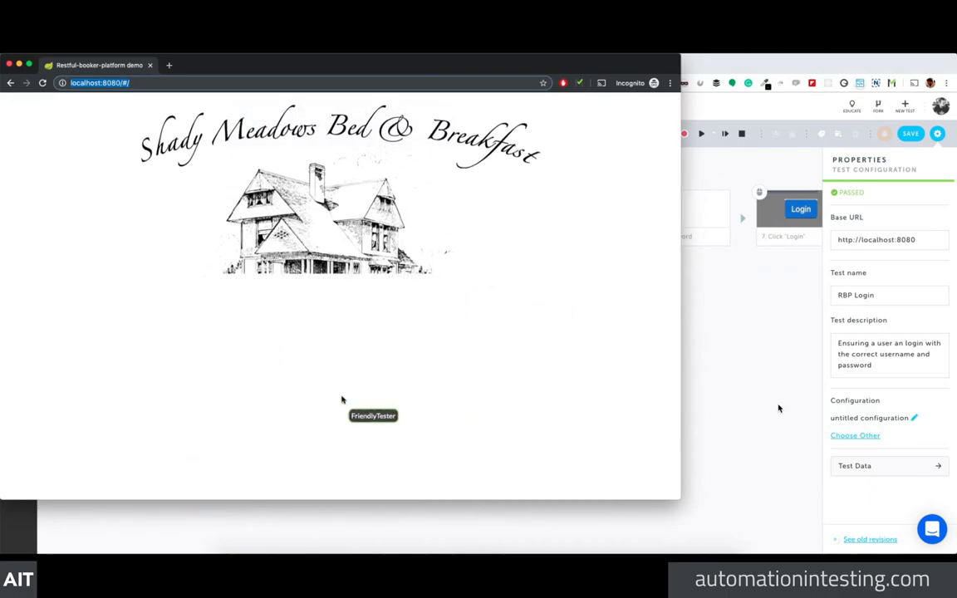
scroll(292, 251, down, 10)
click(10, 281)
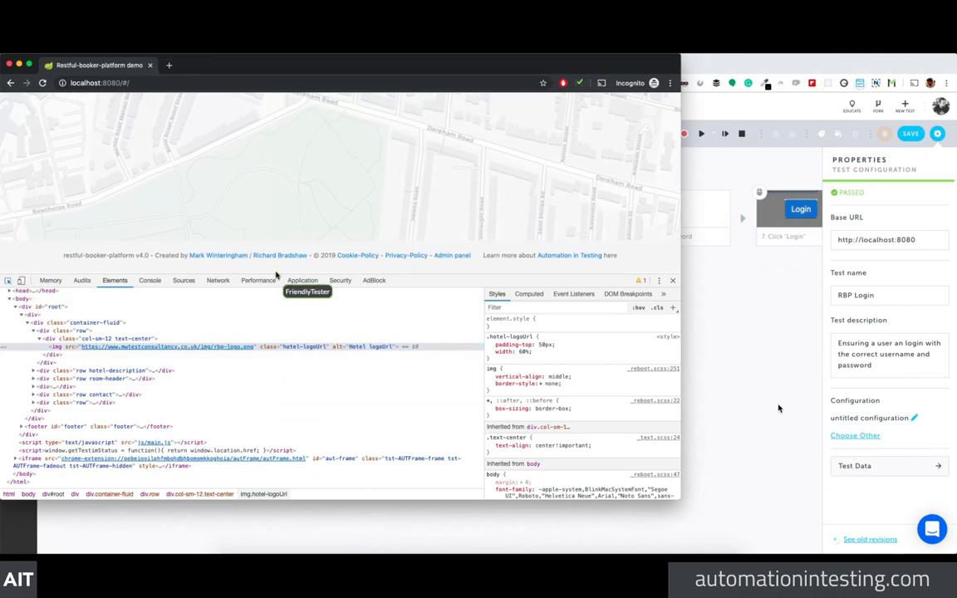
click(465, 256)
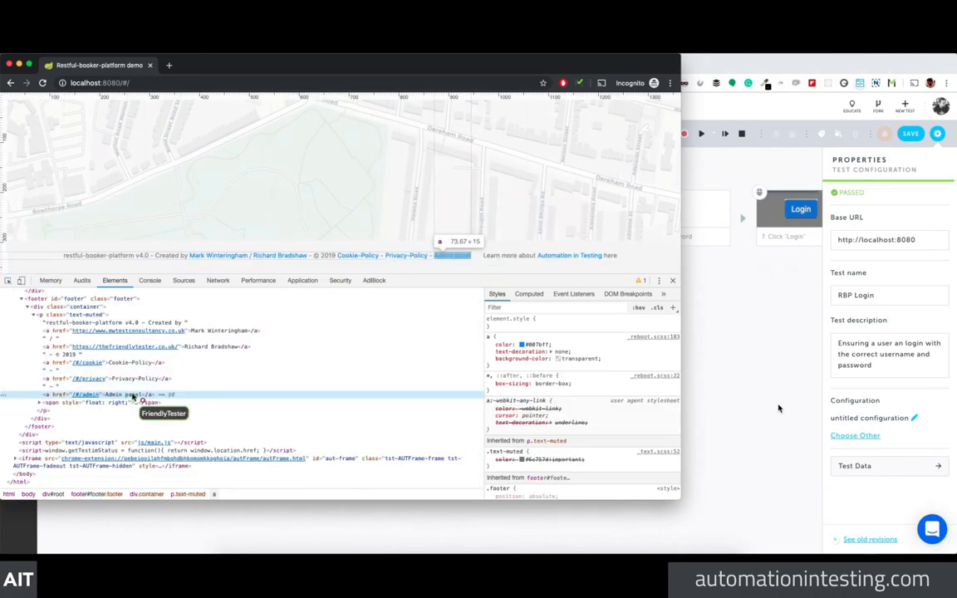
Step: Try the Admin link node's context menus for editing, then close DevTools unchanged
right_click(96, 395)
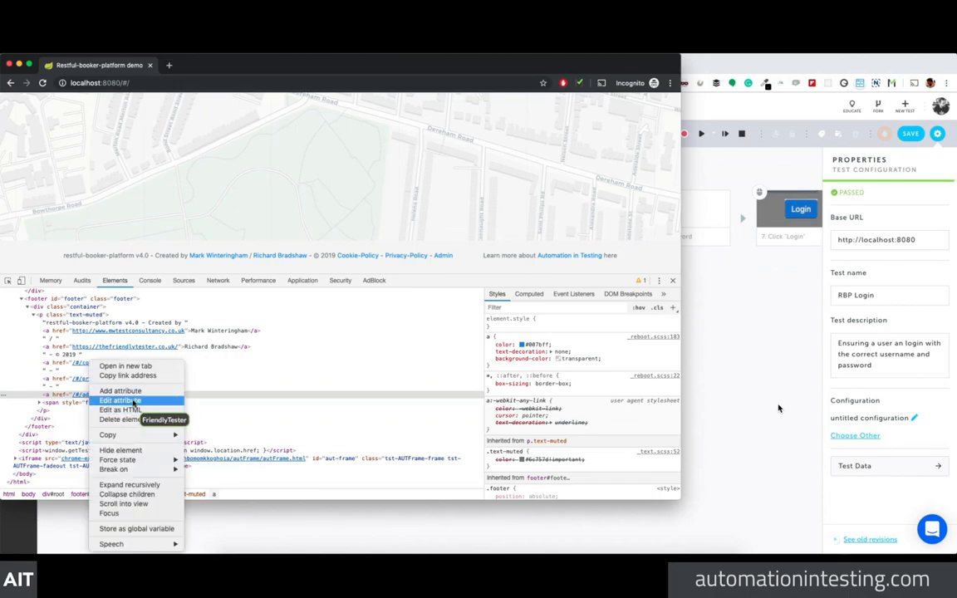
click(135, 401)
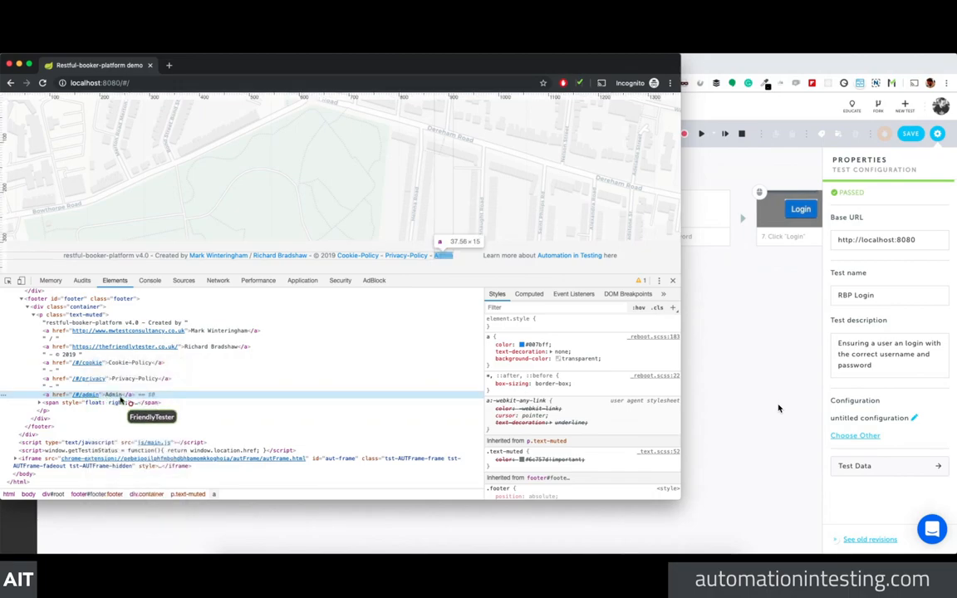
right_click(108, 394)
click(86, 414)
right_click(70, 397)
click(175, 388)
right_click(89, 397)
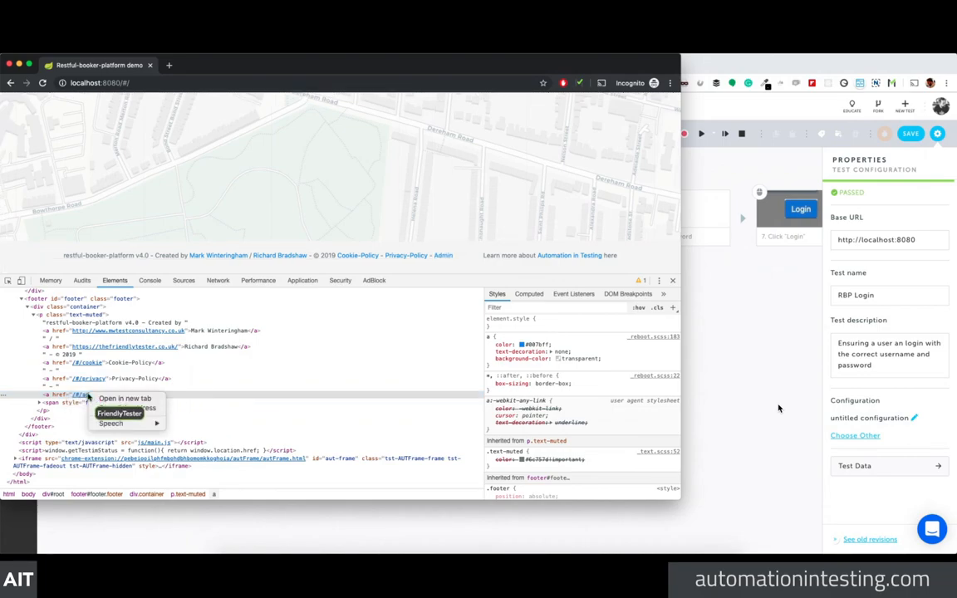
click(261, 386)
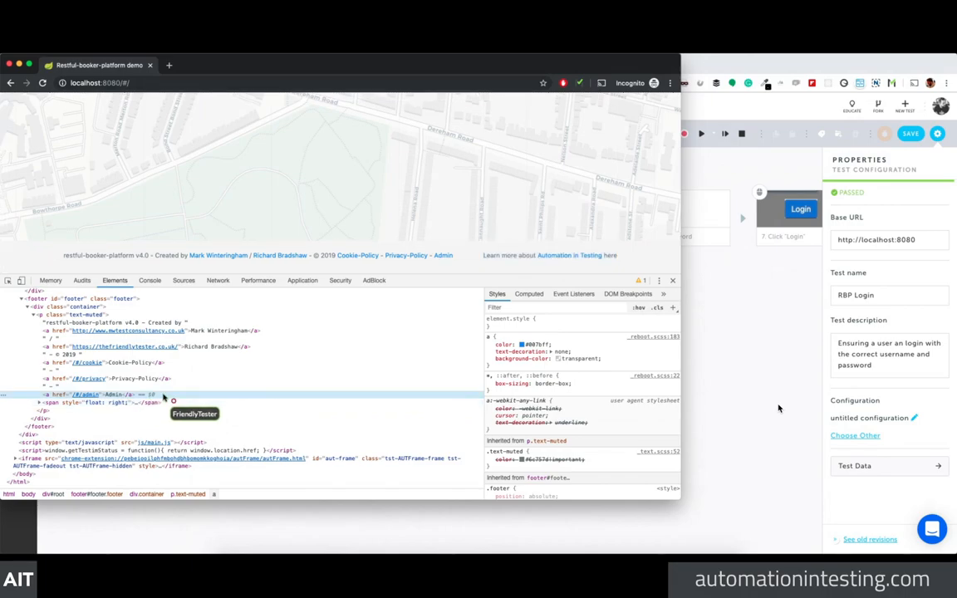
right_click(114, 397)
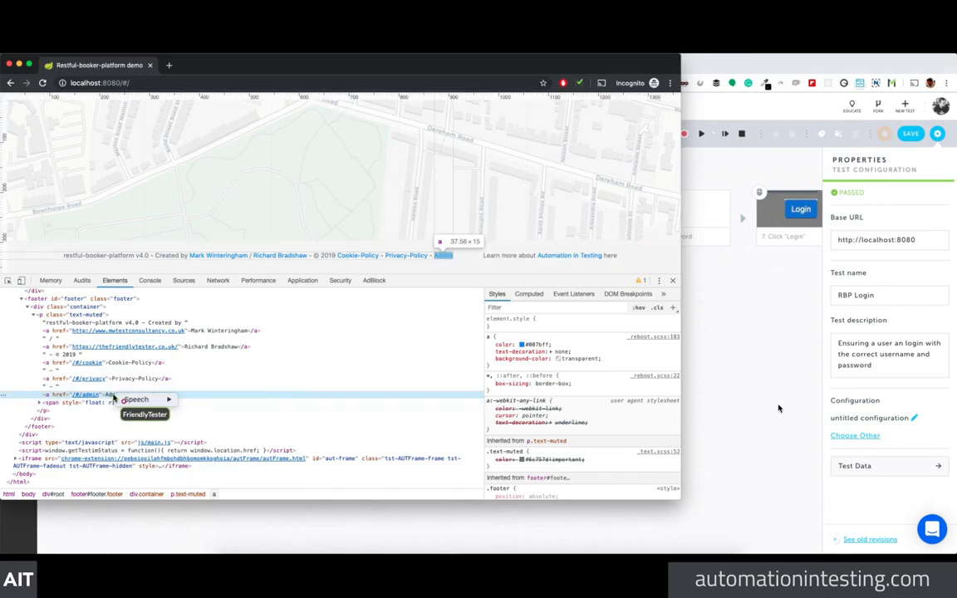
right_click(115, 379)
click(211, 425)
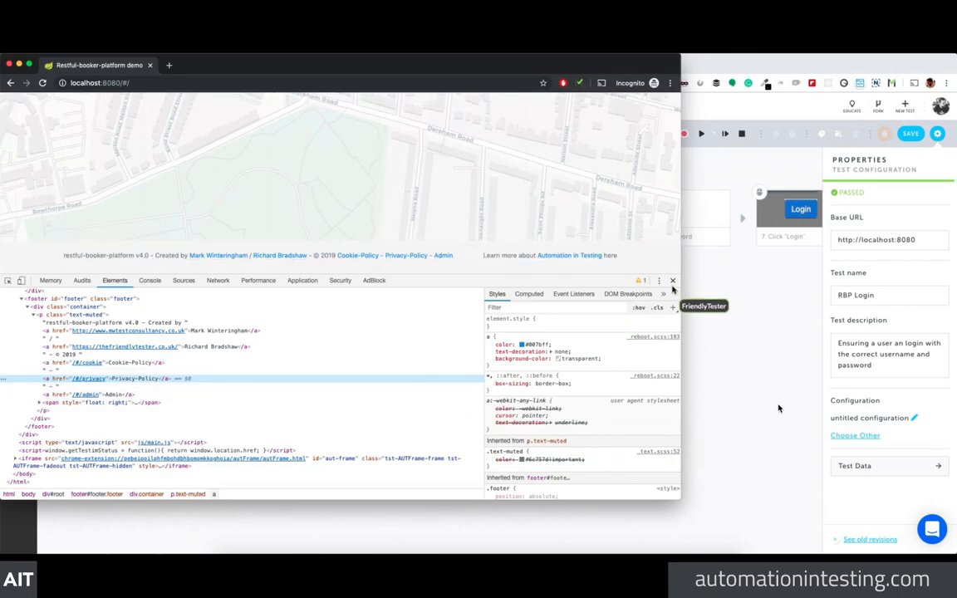
click(672, 281)
Step: Re-inspect the footer Admin link and edit its HTML so the href becomes '/#/adn'
right_click(304, 302)
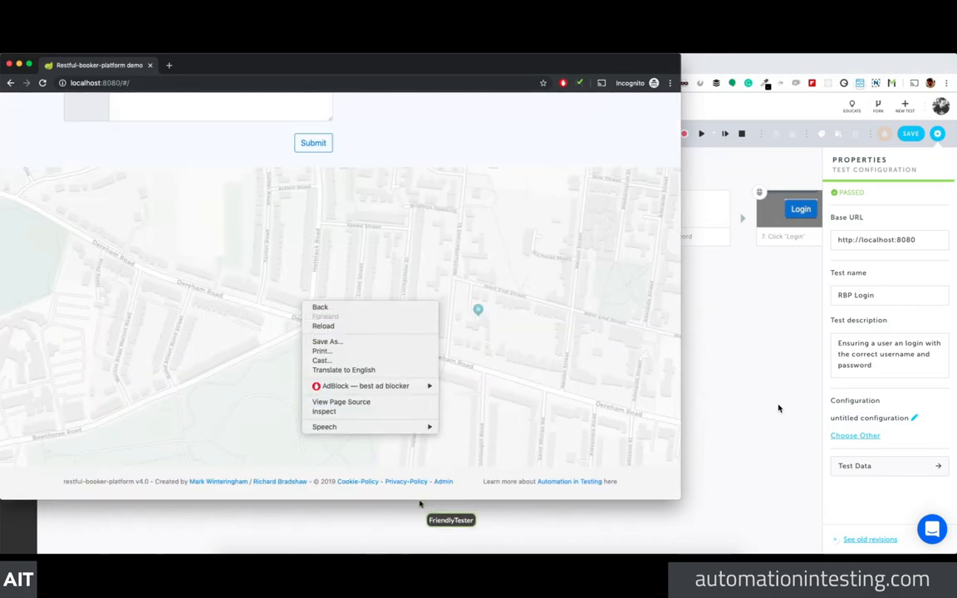
click(440, 481)
right_click(440, 481)
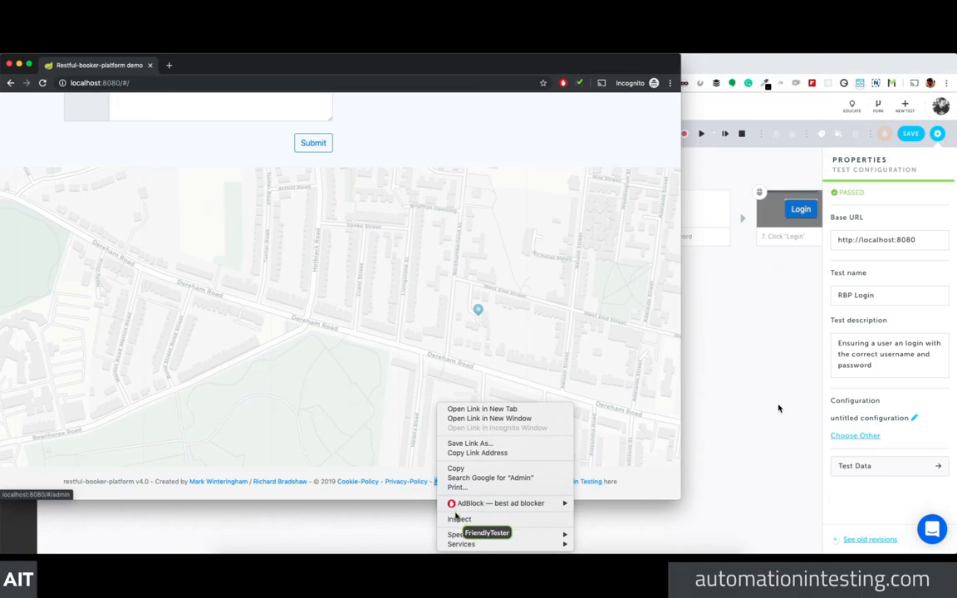
click(458, 519)
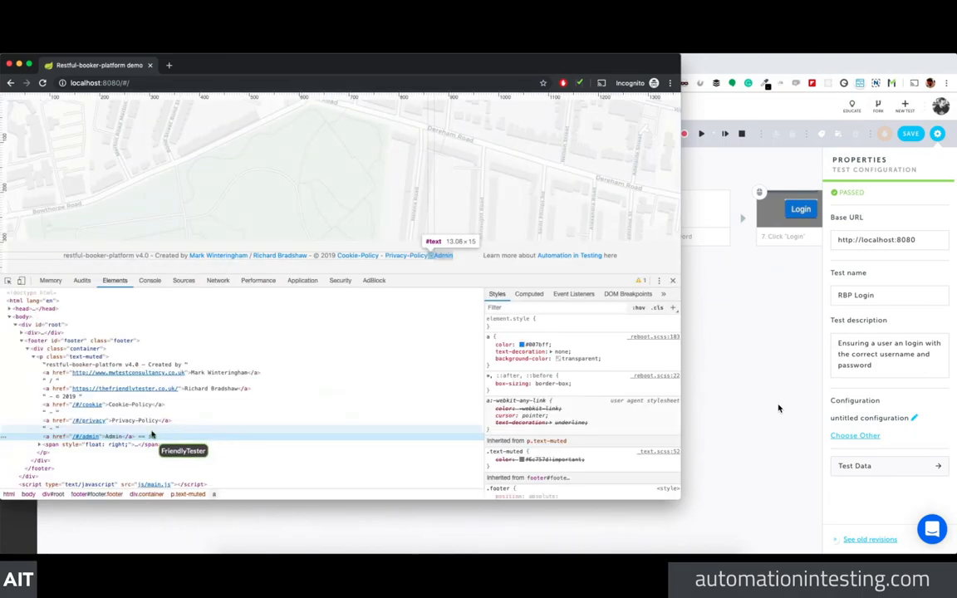
right_click(86, 441)
click(47, 428)
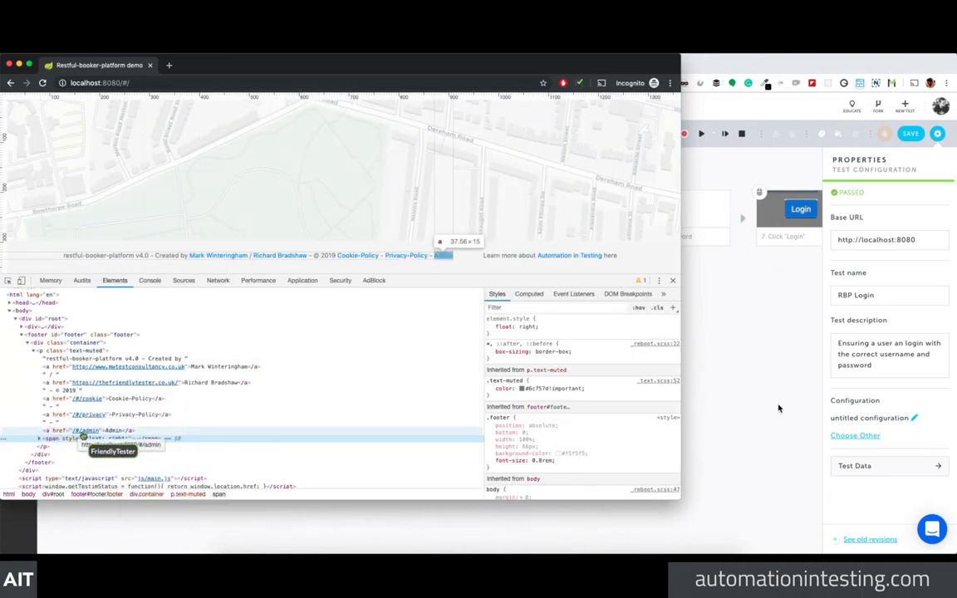
right_click(83, 431)
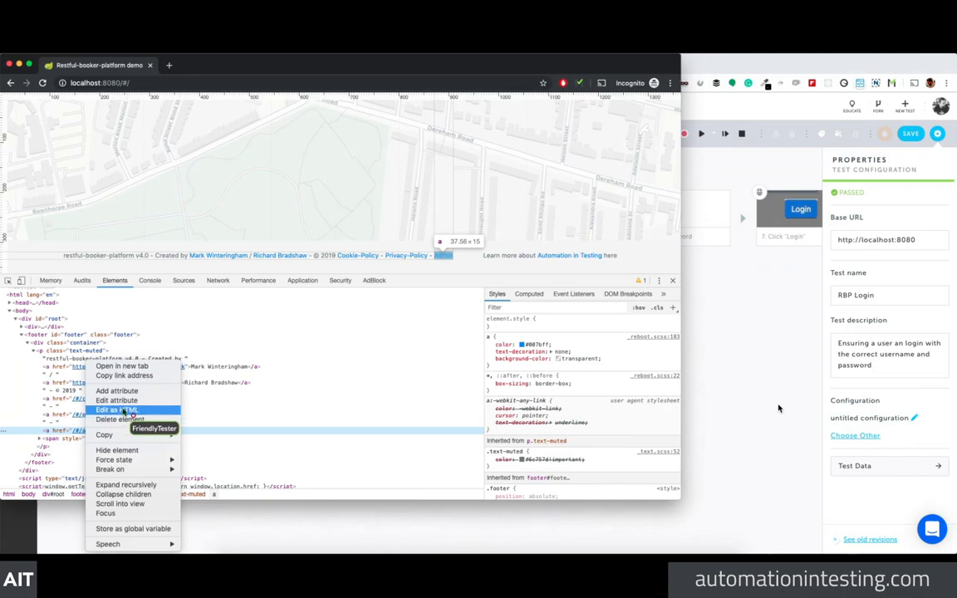
click(125, 410)
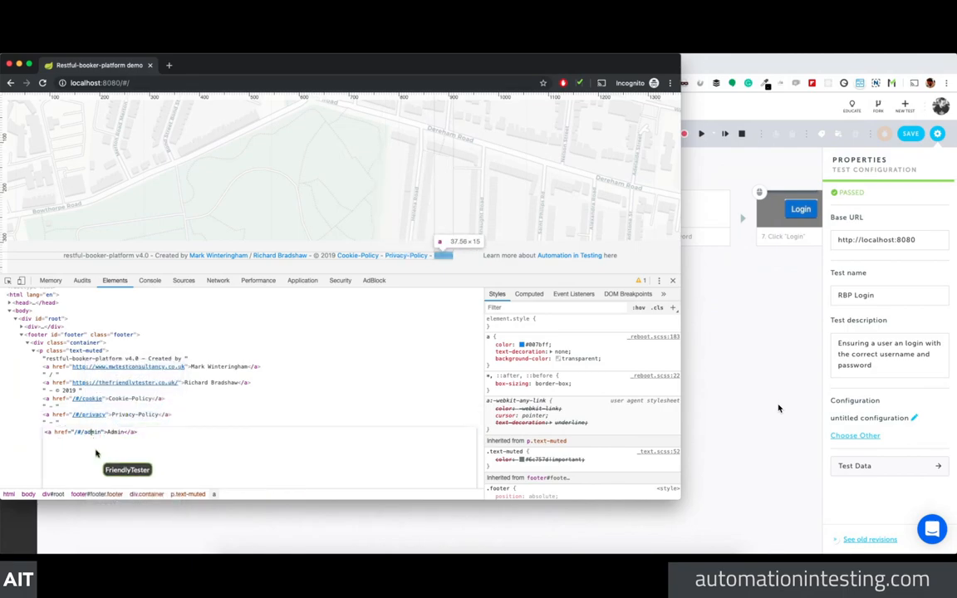
click(6, 377)
click(672, 280)
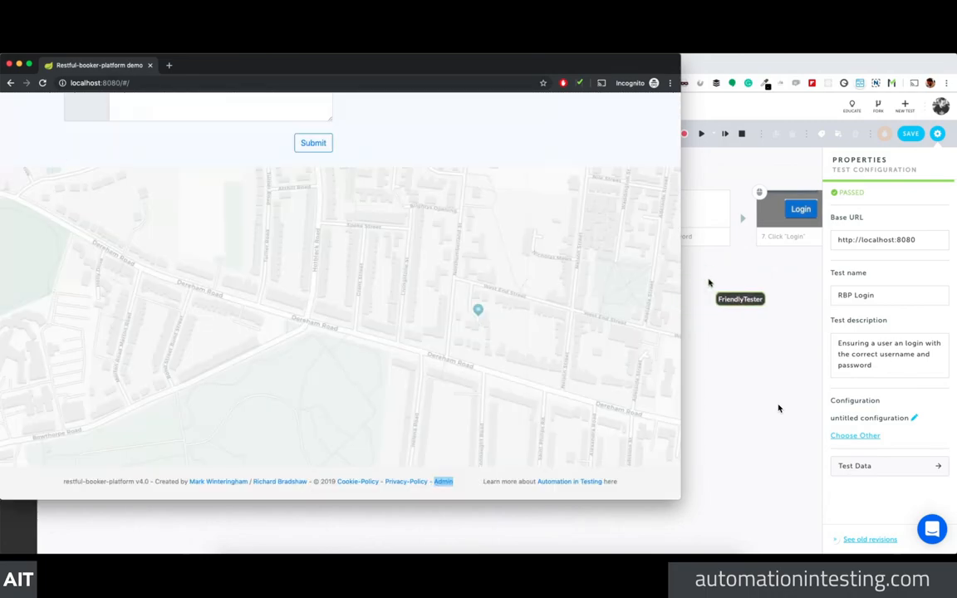
click(698, 280)
Step: Resume the paused RBP Login run from the breakpoint
click(700, 135)
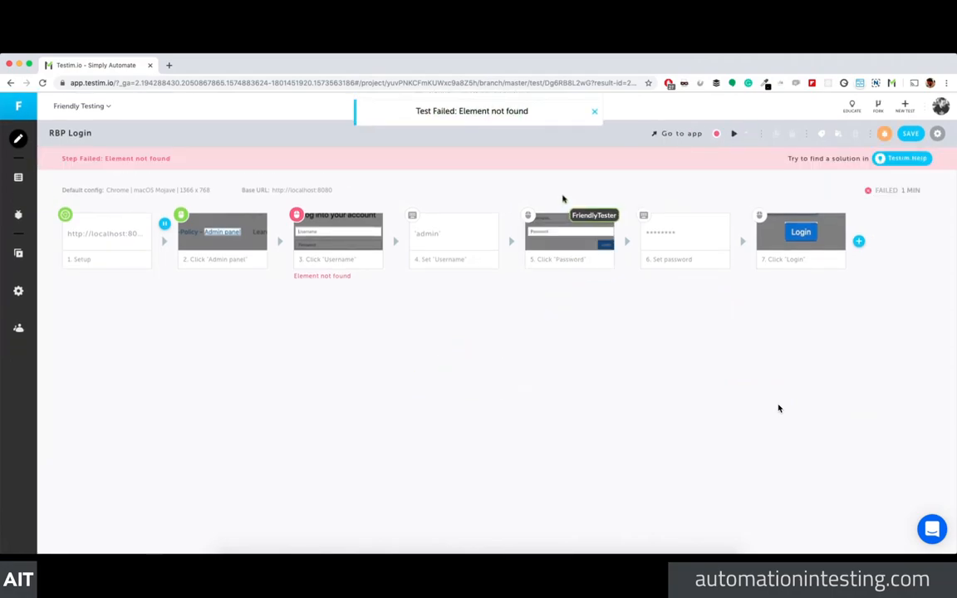
Step: Close the Test Failed notice
click(594, 113)
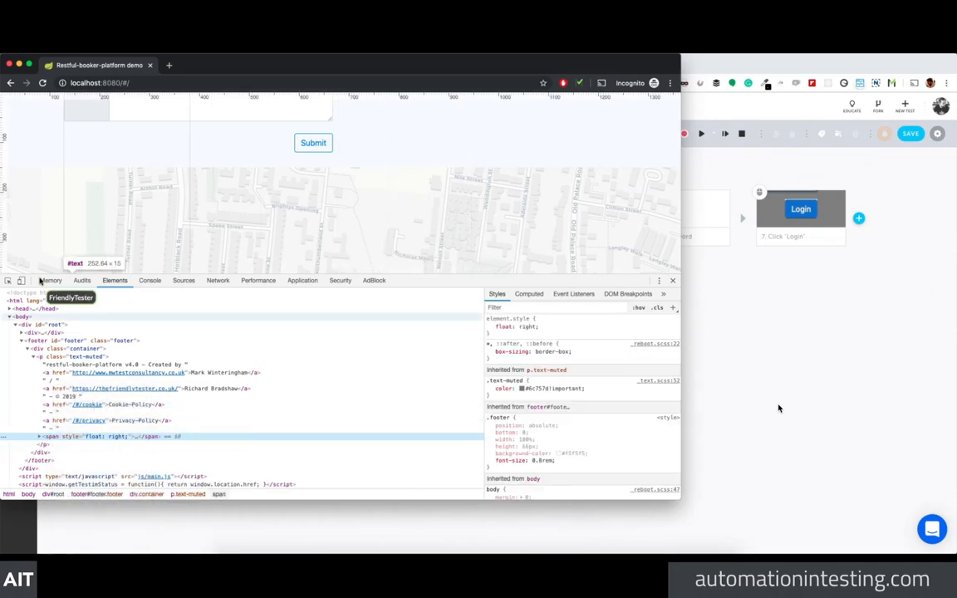
Step: Rerun RBP Login in a fresh browser, ending in failure at step 5, Click 'Password'
click(701, 134)
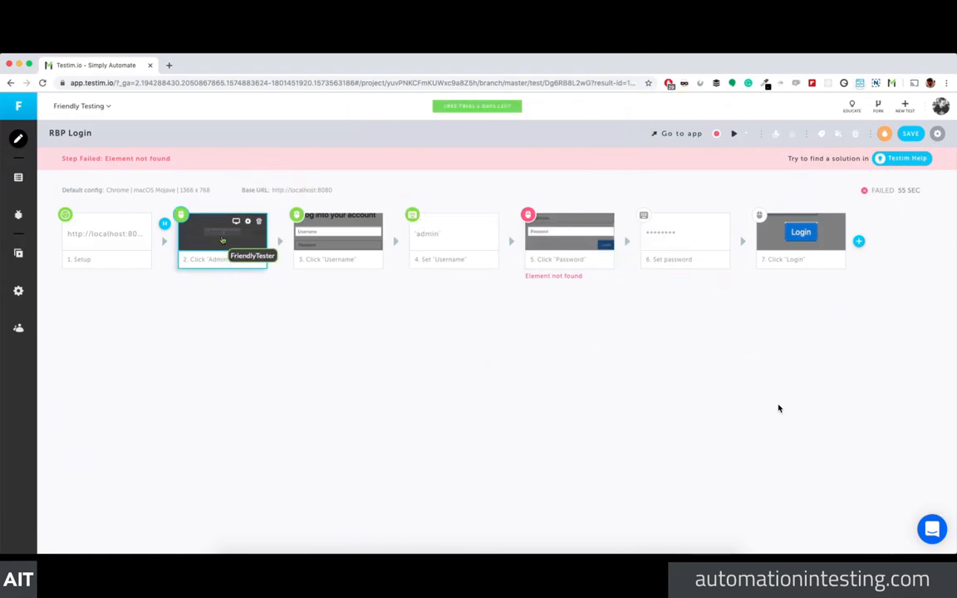
Step: Open step 2's properties and expand its Target Element locators (Text, A:href, Index)
click(221, 224)
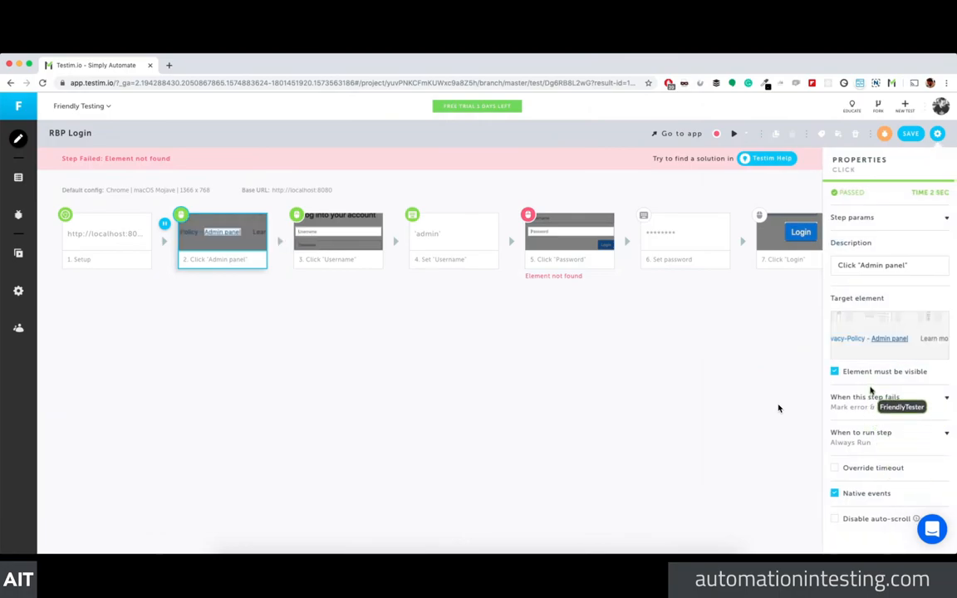
click(876, 349)
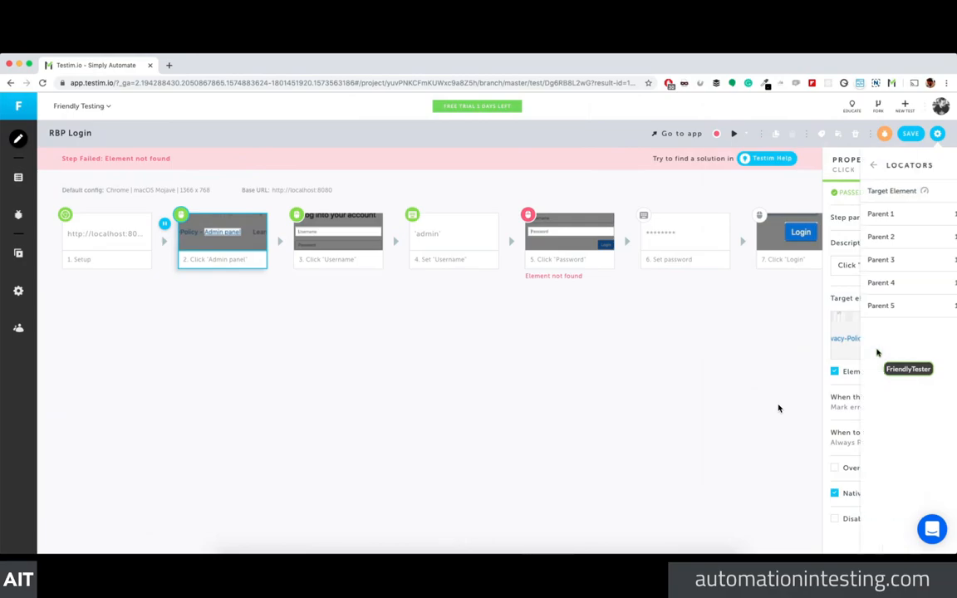
click(936, 191)
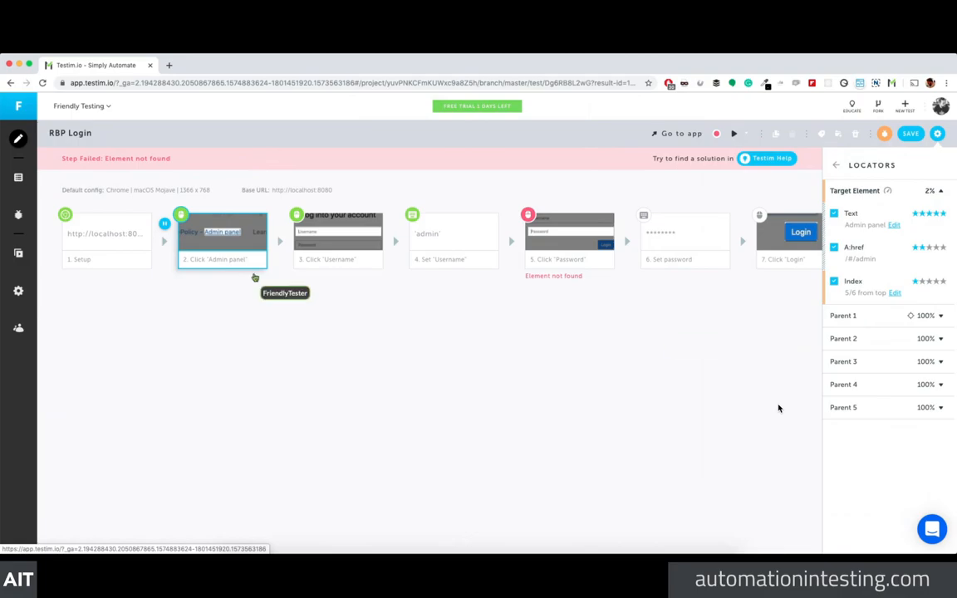
Step: Browse the insert-action list after step 2 without adding anything, then close Properties
click(282, 253)
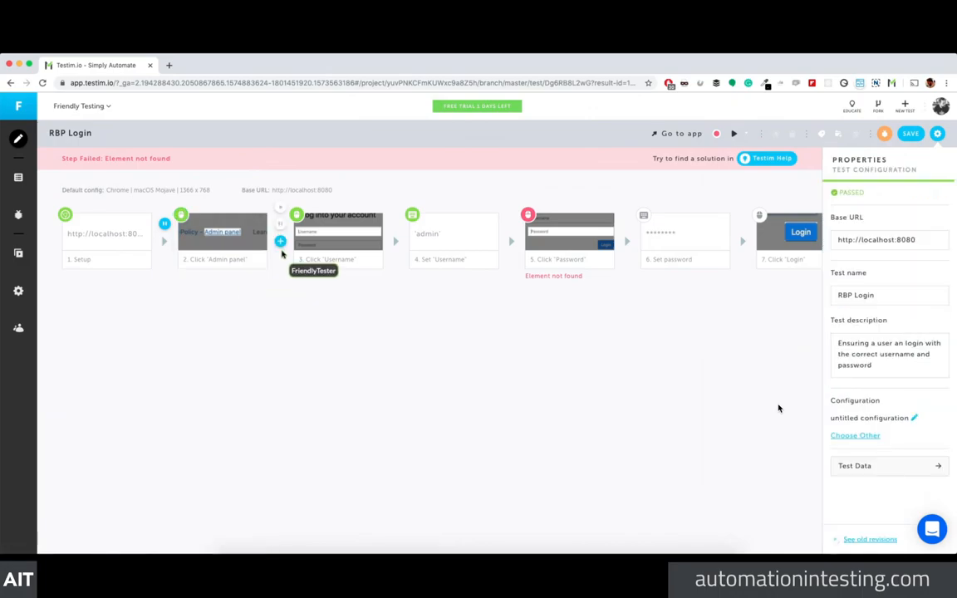
click(280, 241)
scroll(304, 338, down, 6)
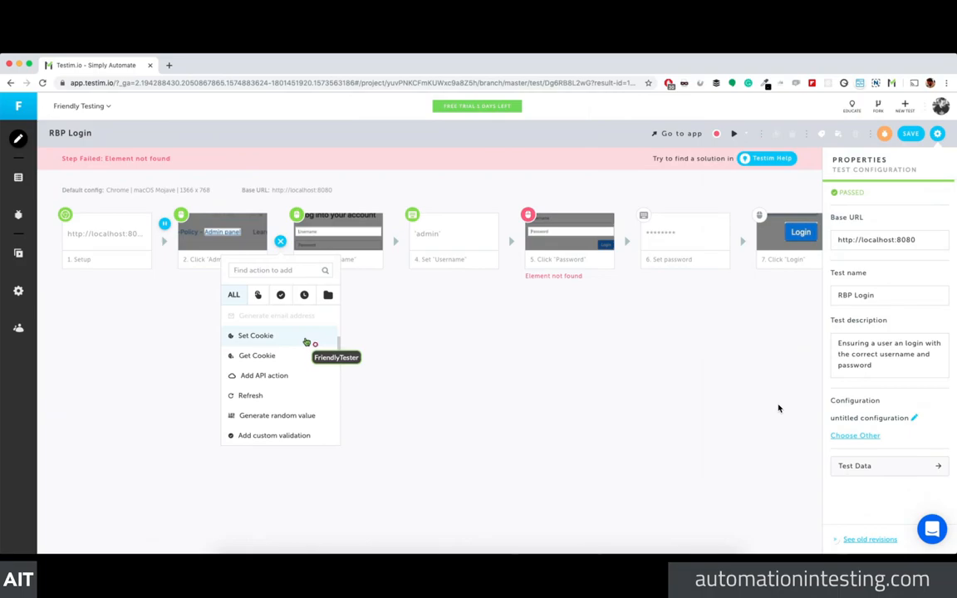
scroll(307, 399, up, 6)
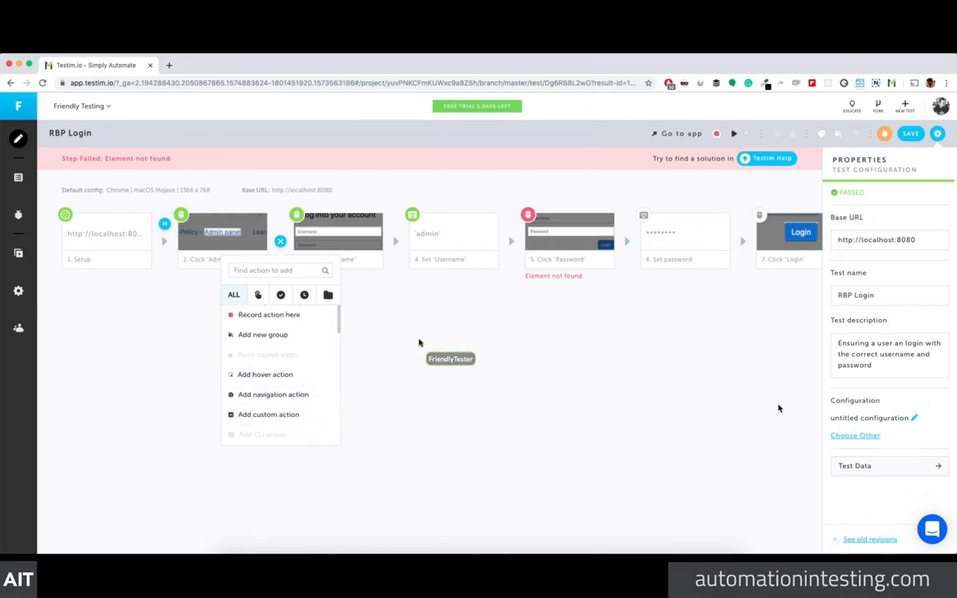
click(419, 342)
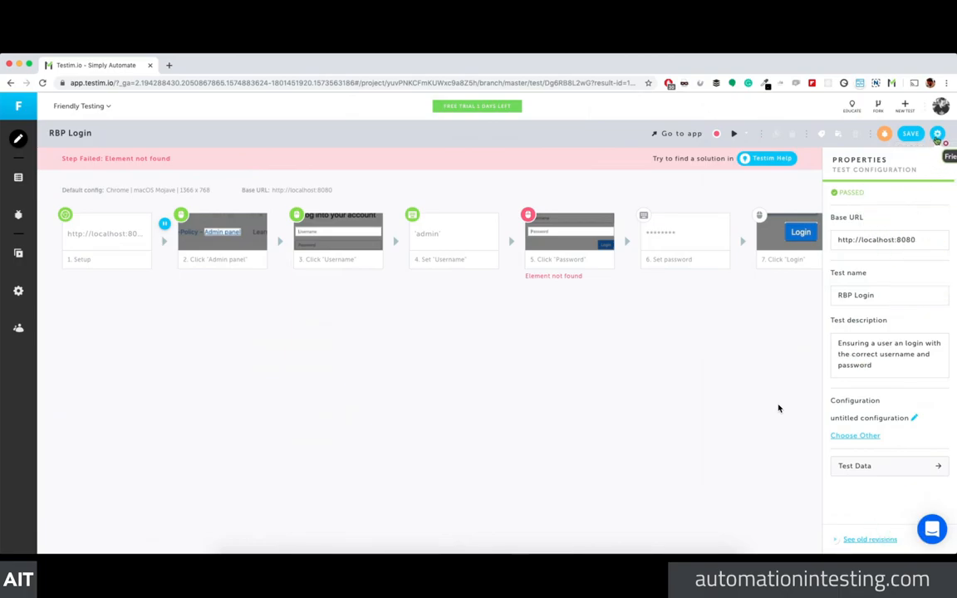
click(937, 134)
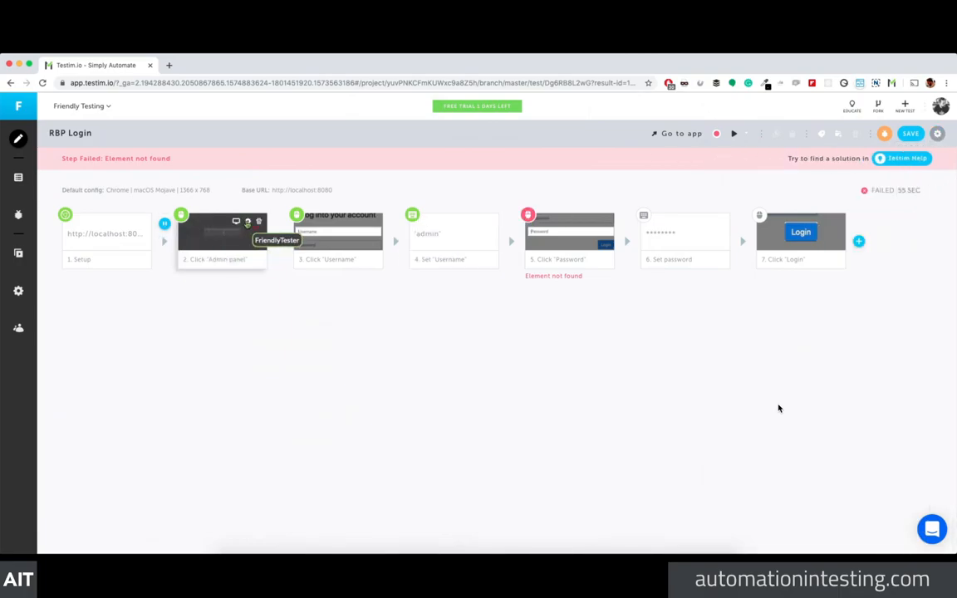
click(248, 222)
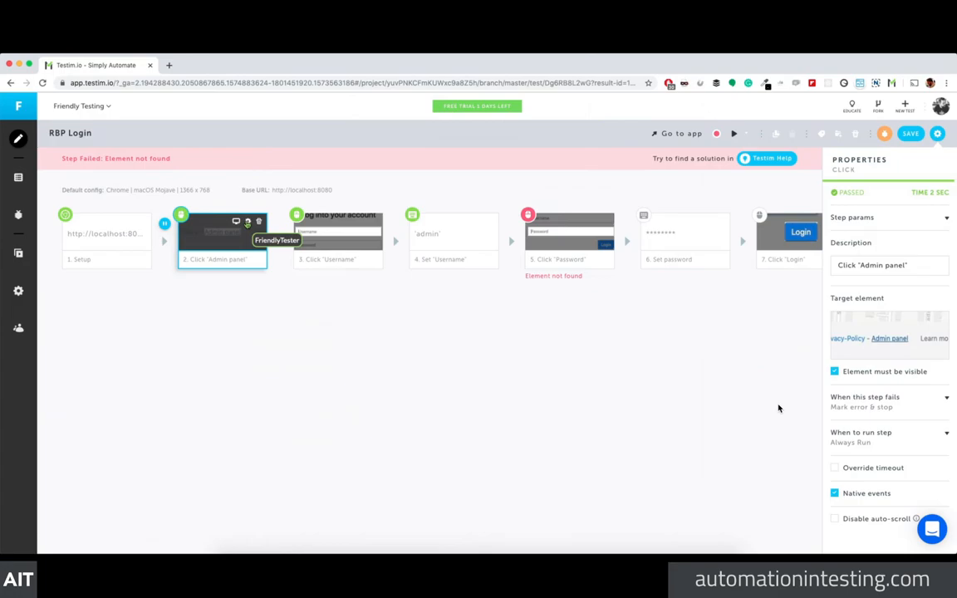
click(874, 351)
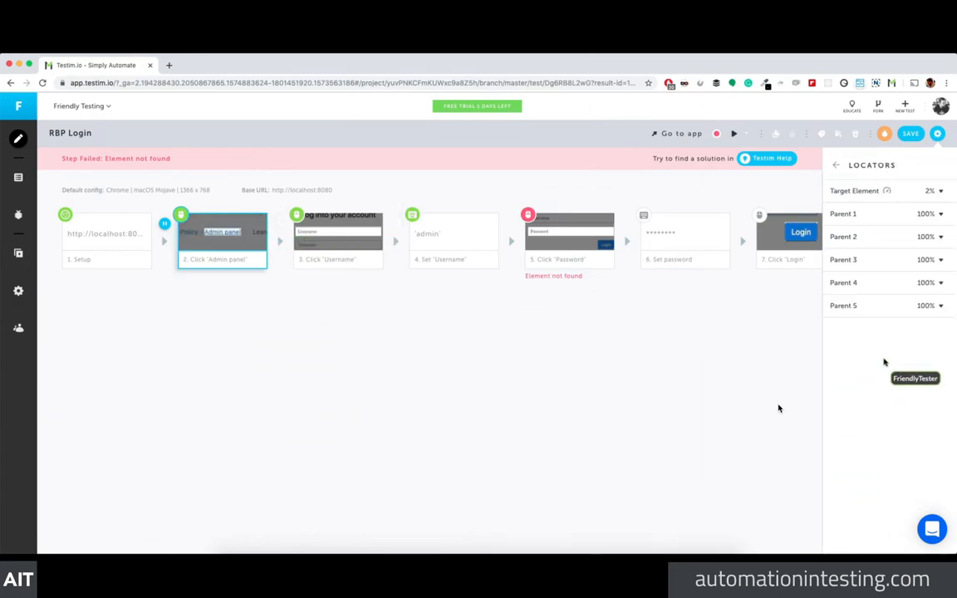
click(890, 190)
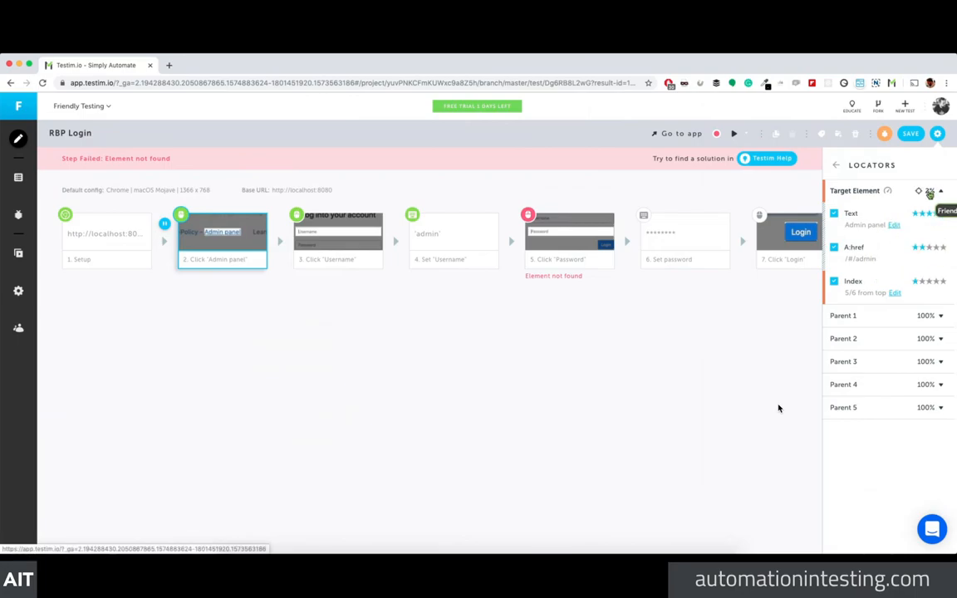
click(937, 134)
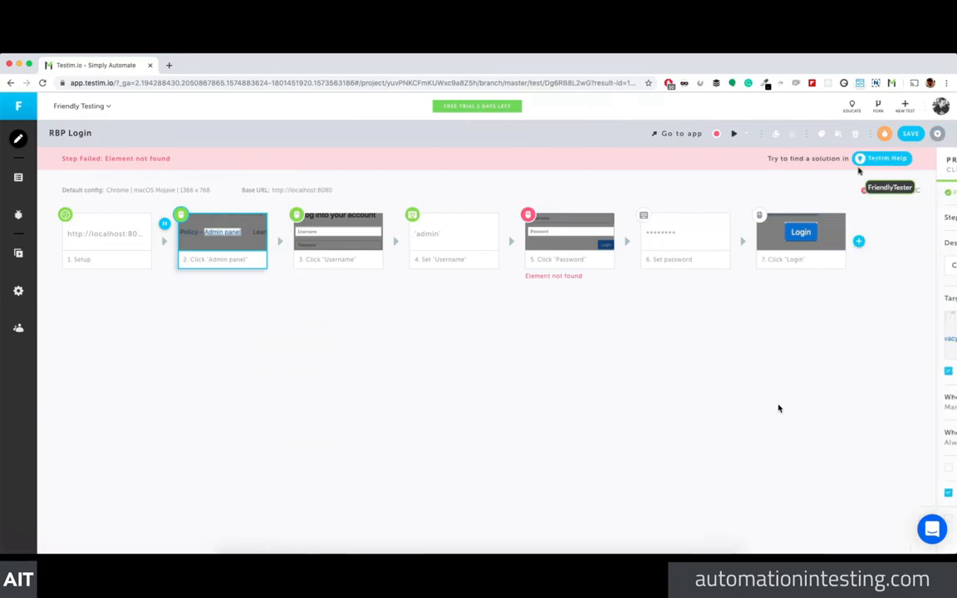
Step: Remove the step 2 breakpoint and rerun RBP Login so all seven steps pass
click(163, 225)
click(529, 405)
click(735, 134)
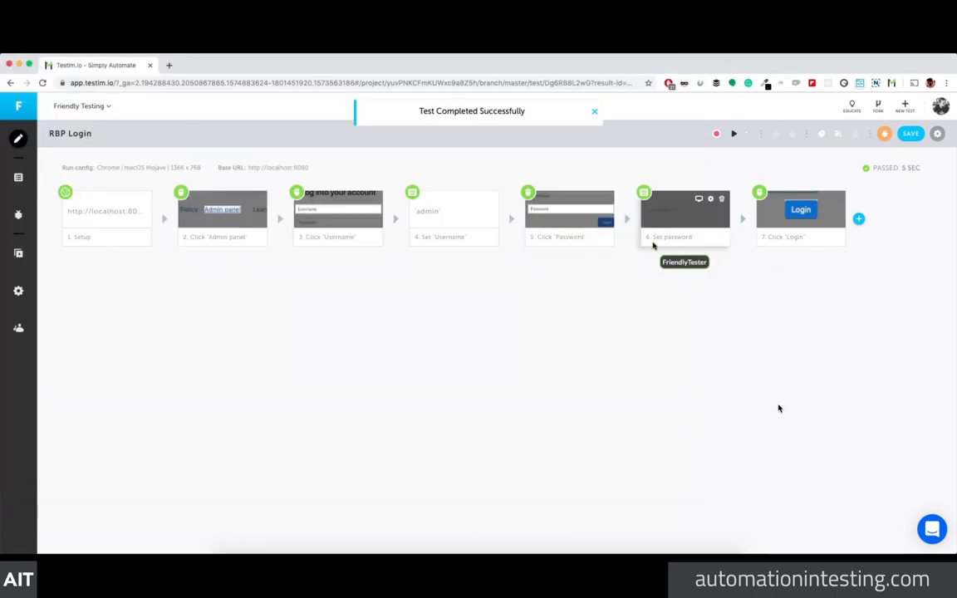
click(222, 212)
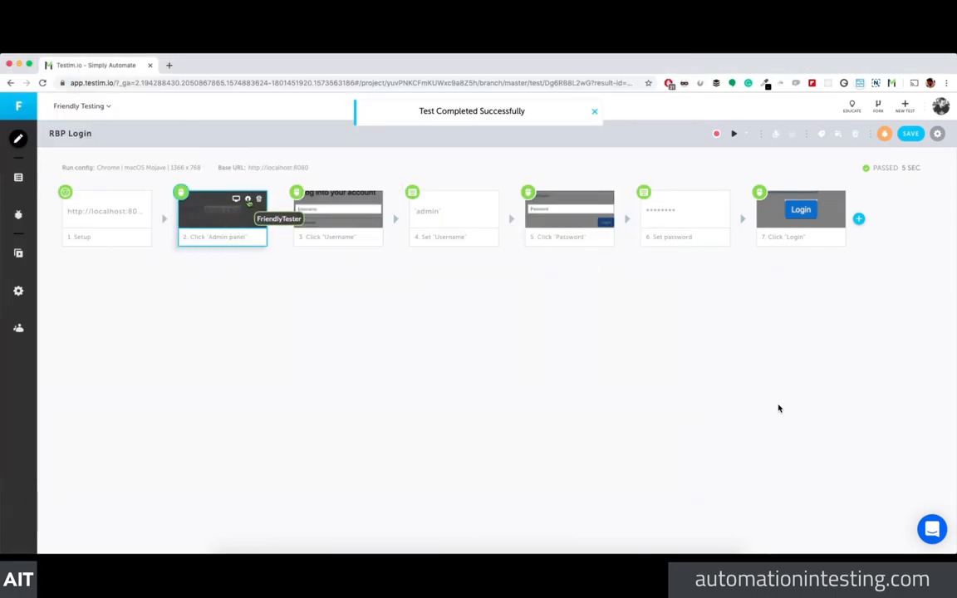
Step: Show the Click 'Admin panel' step's target-element locators and expand Target Element, with all elements at 100%
click(248, 200)
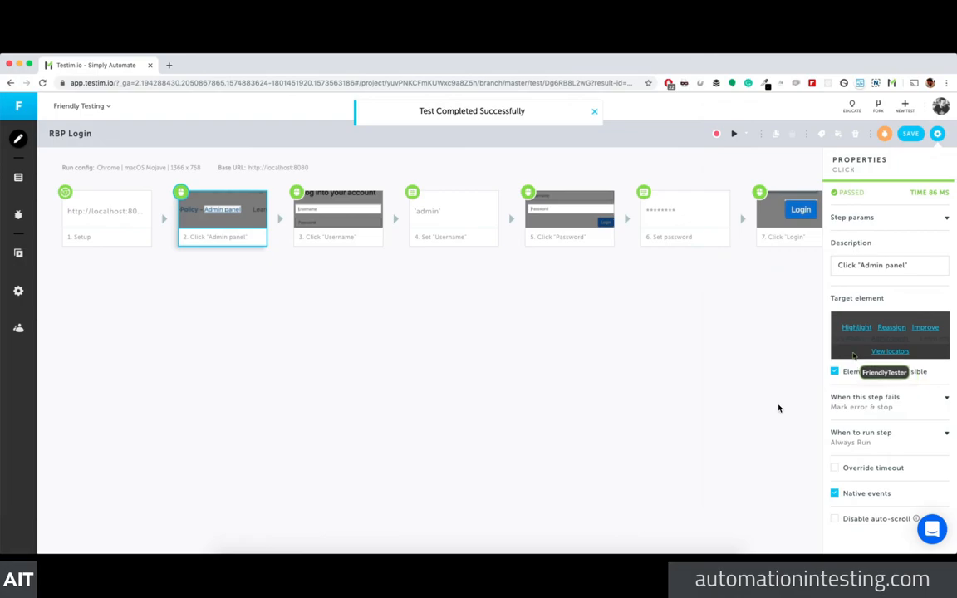
click(883, 352)
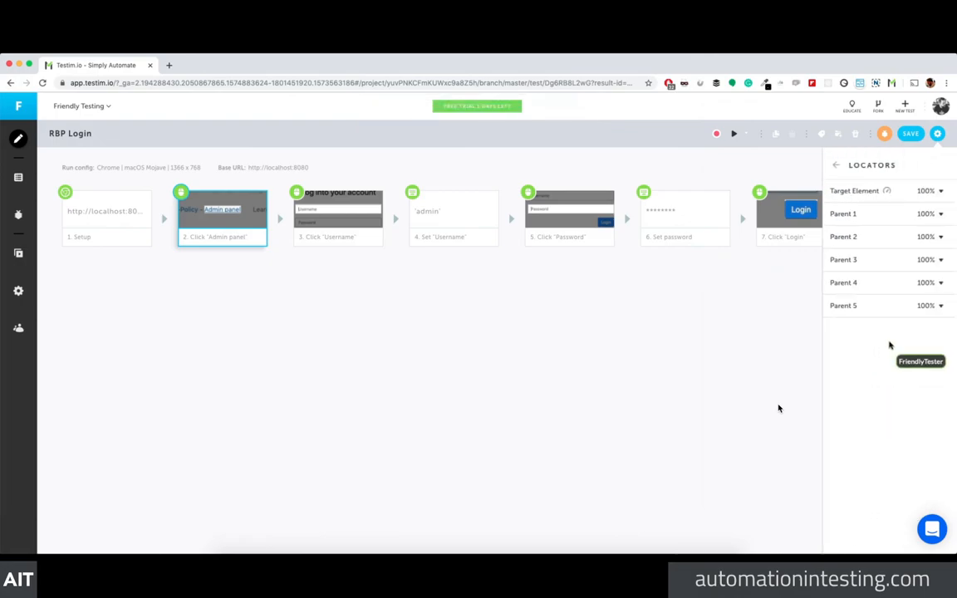
click(323, 330)
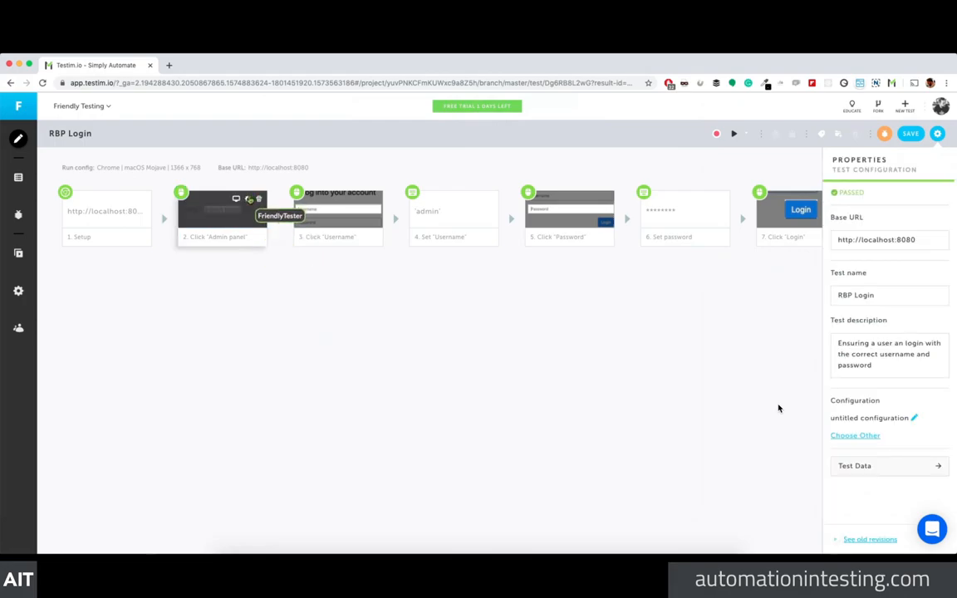
click(242, 208)
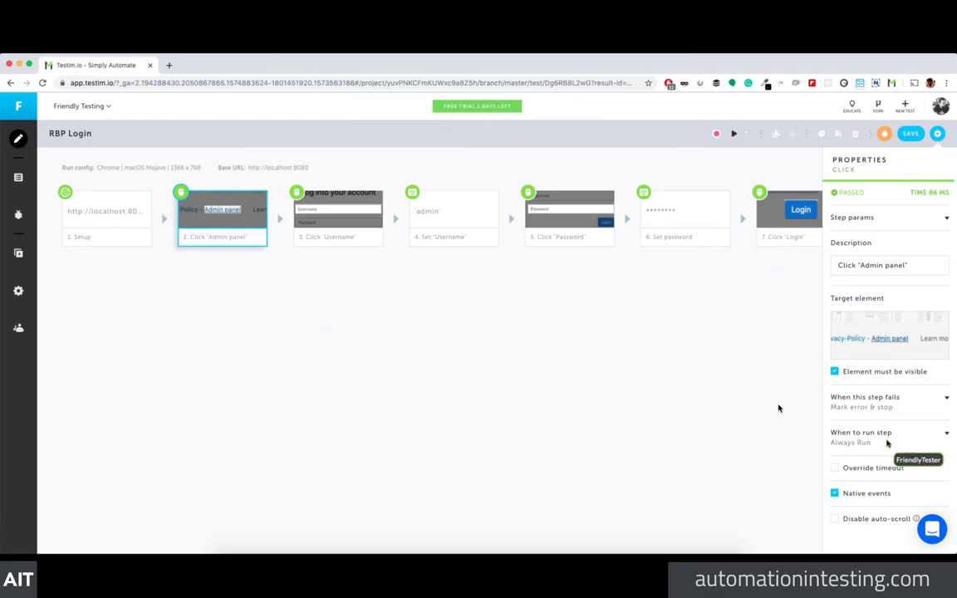
click(946, 401)
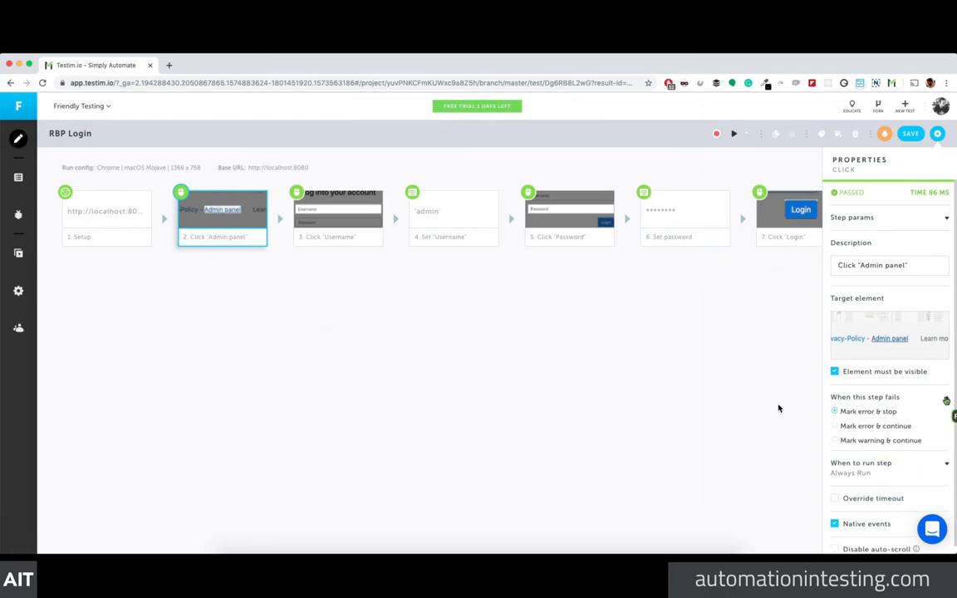
click(946, 399)
mouse_move(880, 362)
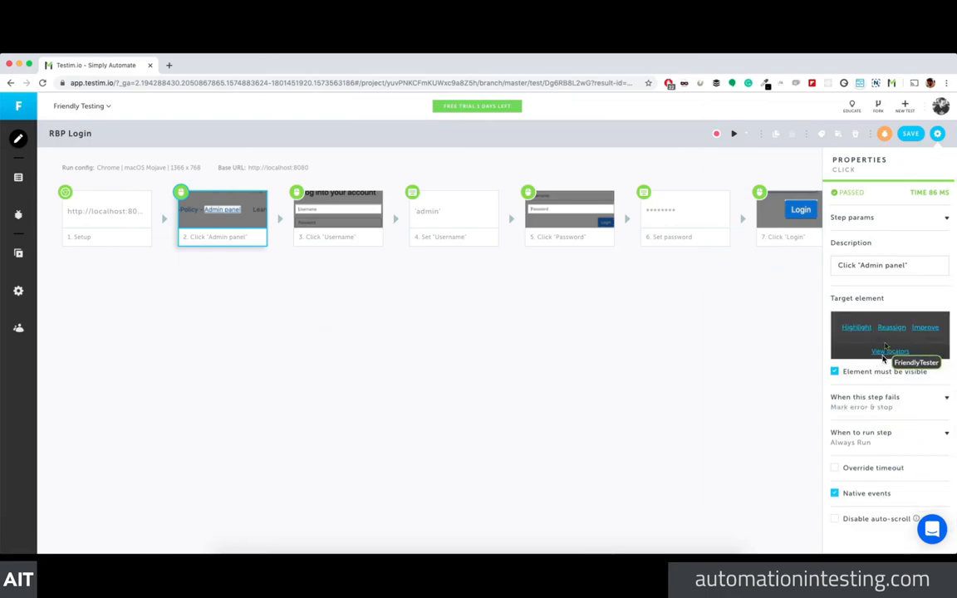
click(889, 350)
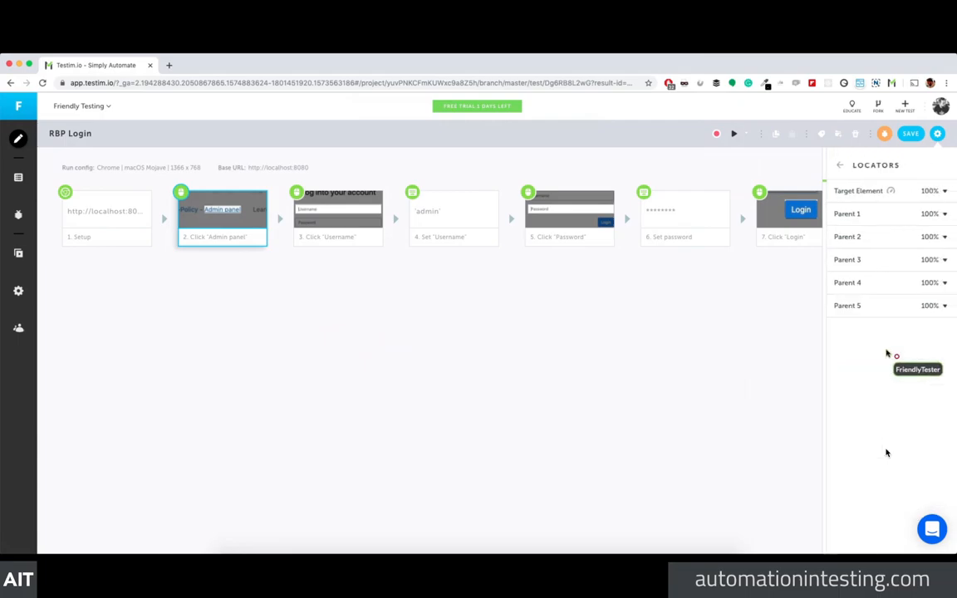
click(922, 196)
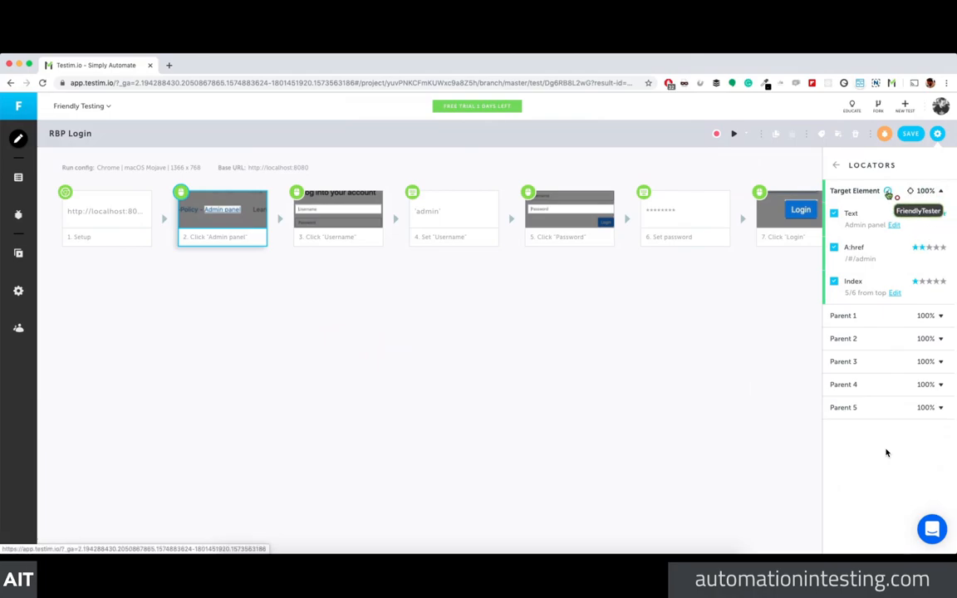
Step: Set the Click 'Admin panel' target confidence threshold to Very high and add a breakpoint before step 2
click(888, 192)
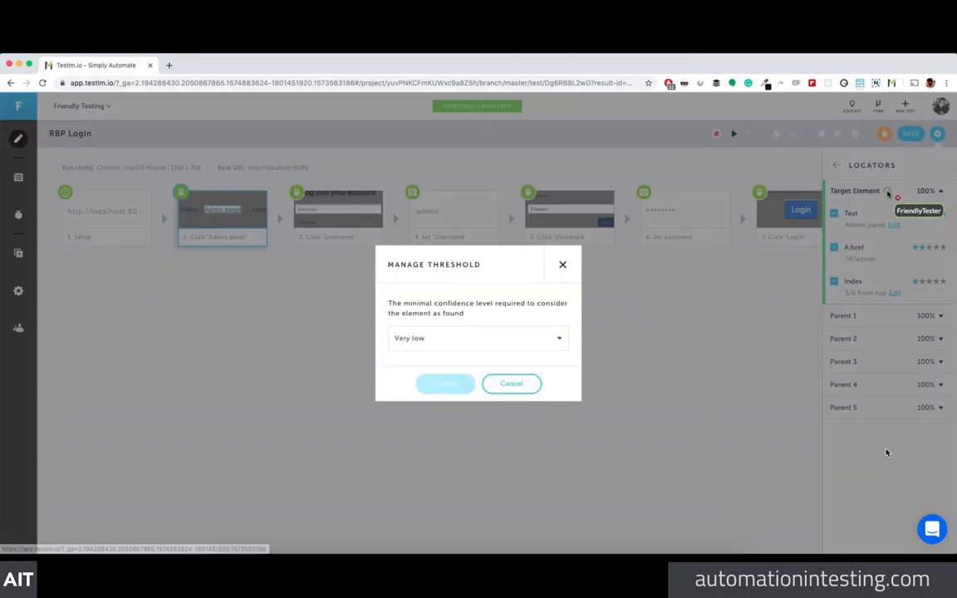
click(466, 340)
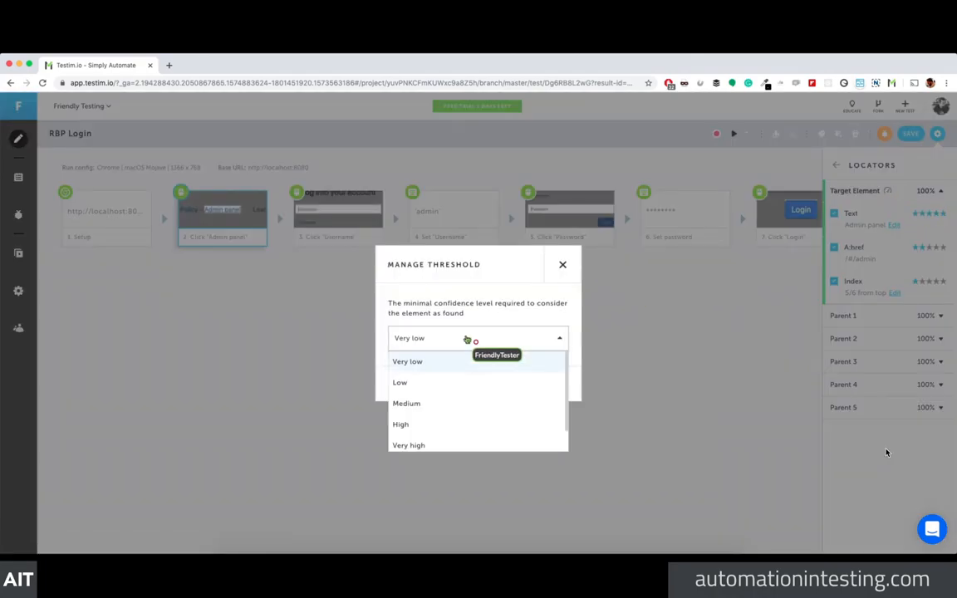
click(437, 446)
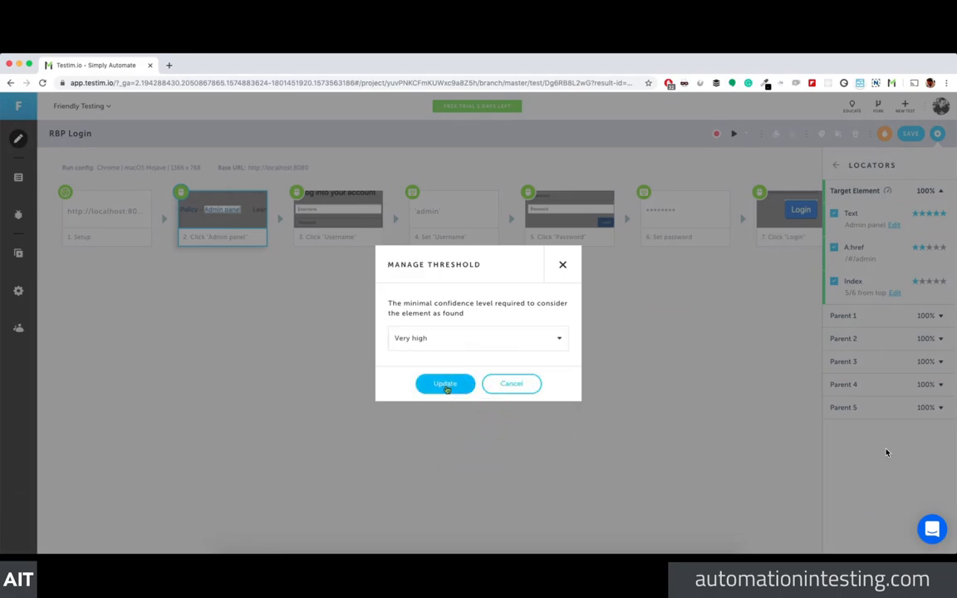
click(446, 385)
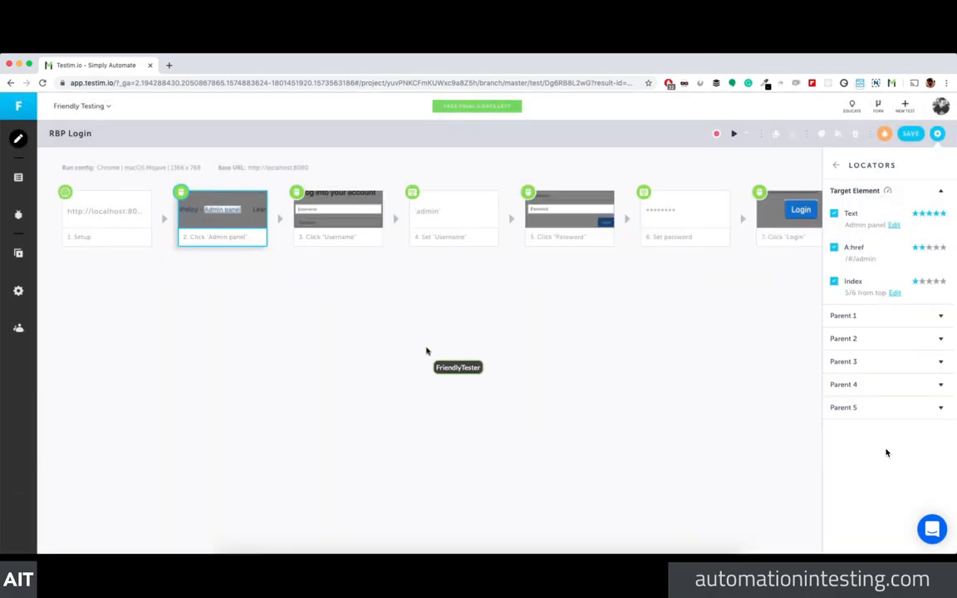
click(164, 201)
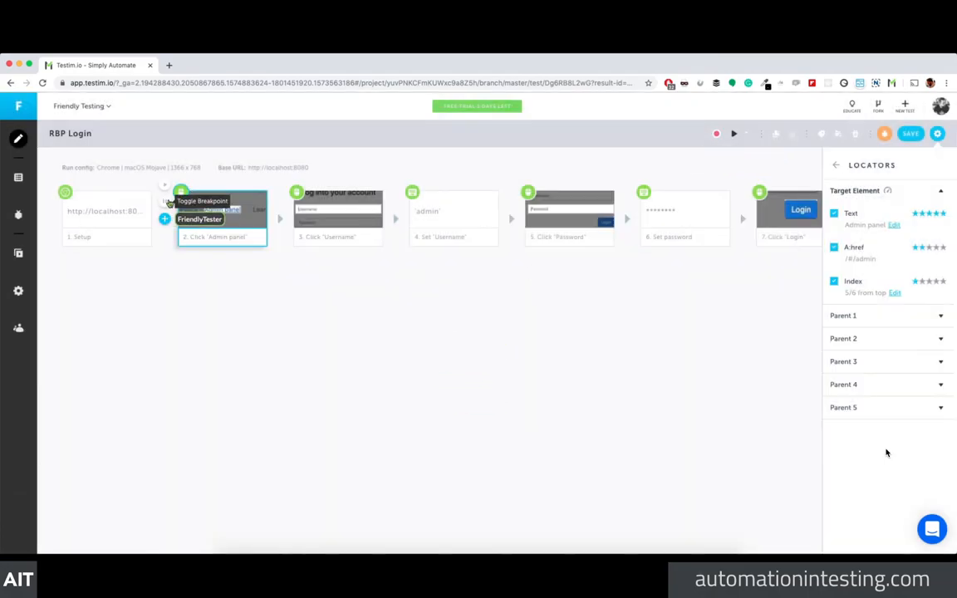
Step: Run the RBP Login test again, which fails at step 2 with 'Element score is too low'
click(733, 134)
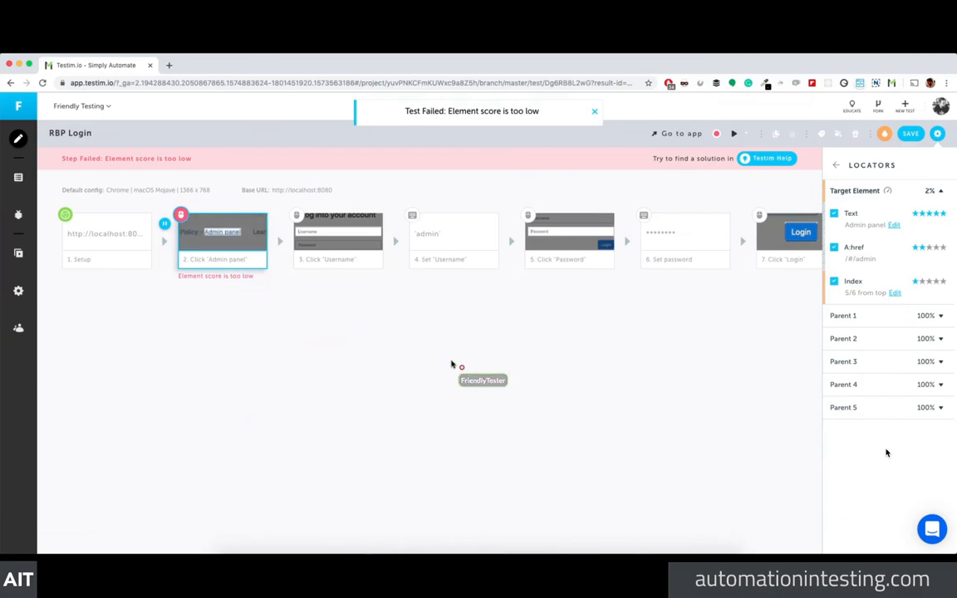
Step: Close the incognito Restful-booker test browser and bring back the RBP Login test properties
key(super+grave)
scroll(348, 311, up, 5)
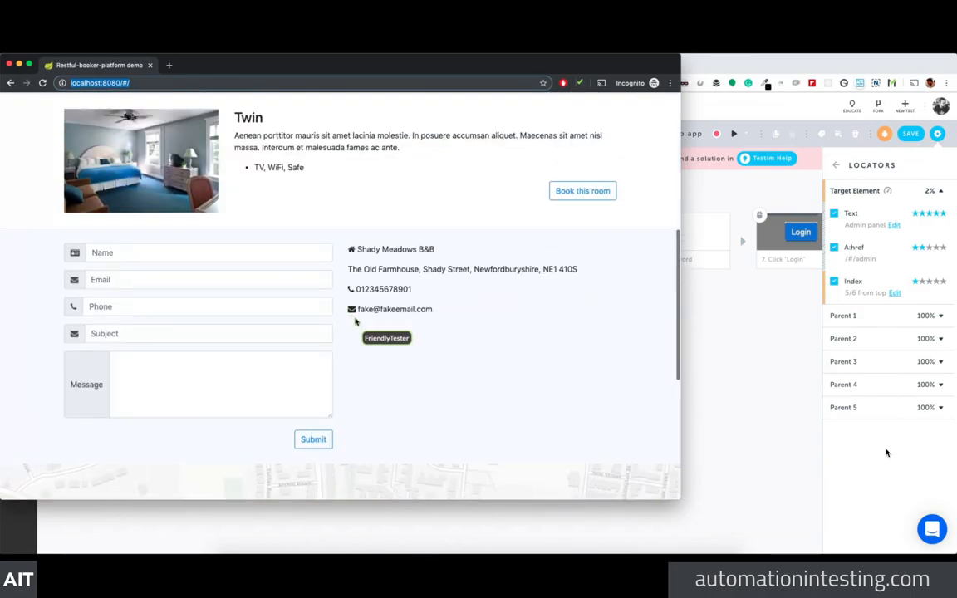
scroll(357, 328, down, 4)
scroll(385, 336, up, 5)
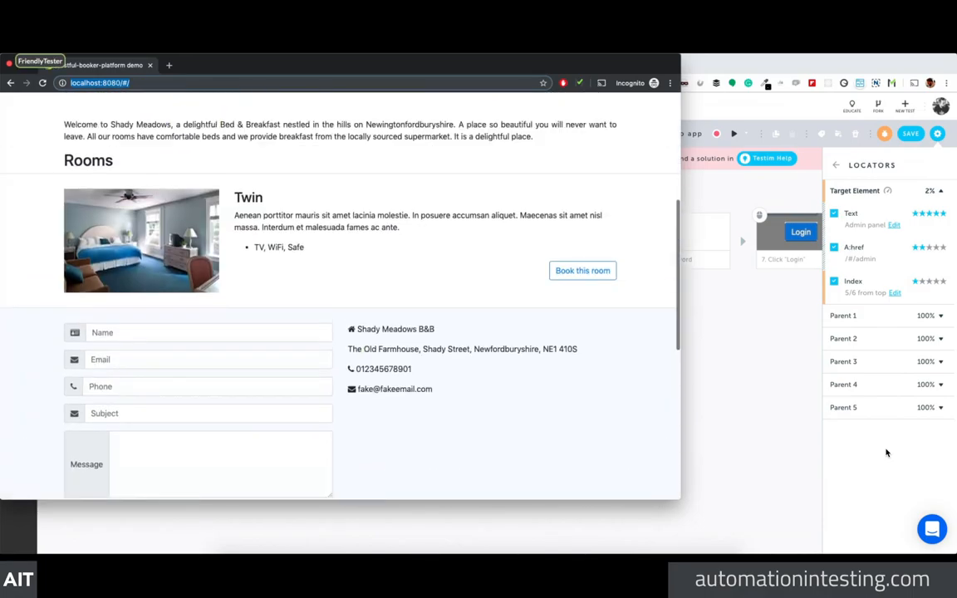
click(8, 65)
click(436, 379)
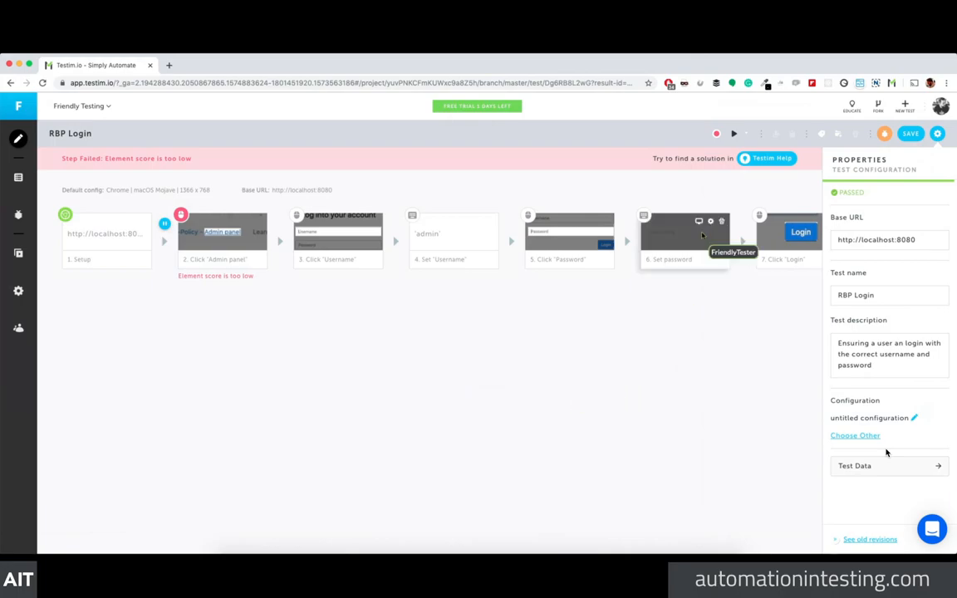
Step: Hide the properties panel, look through the CLI, Bug Tracker and Integrations settings, then return to the editor
click(937, 134)
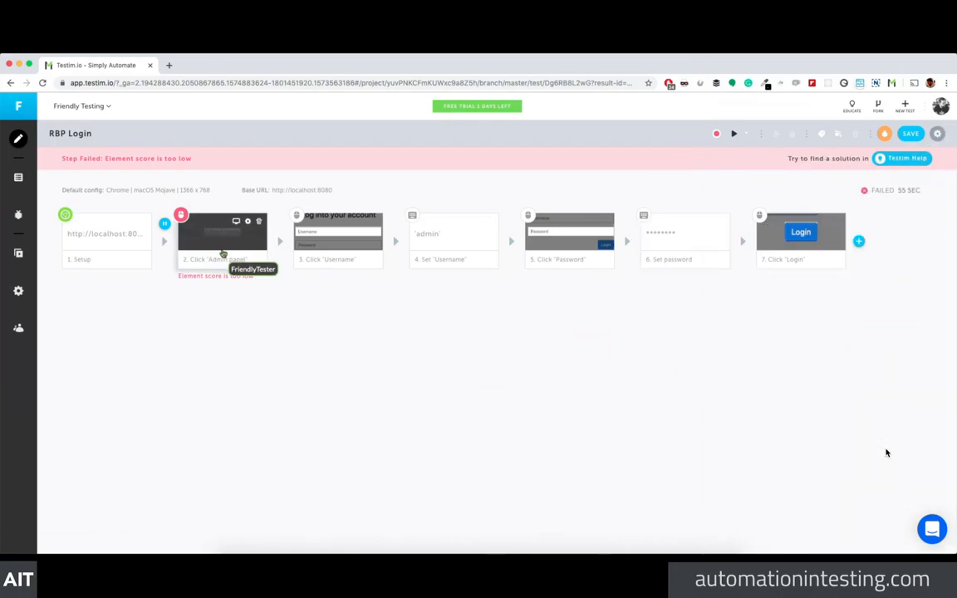
click(19, 289)
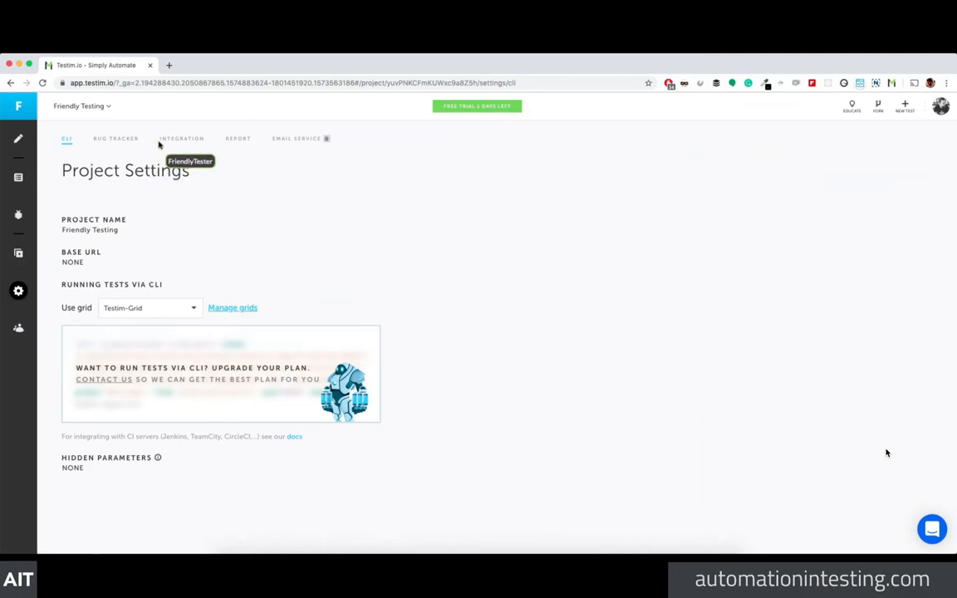
click(98, 138)
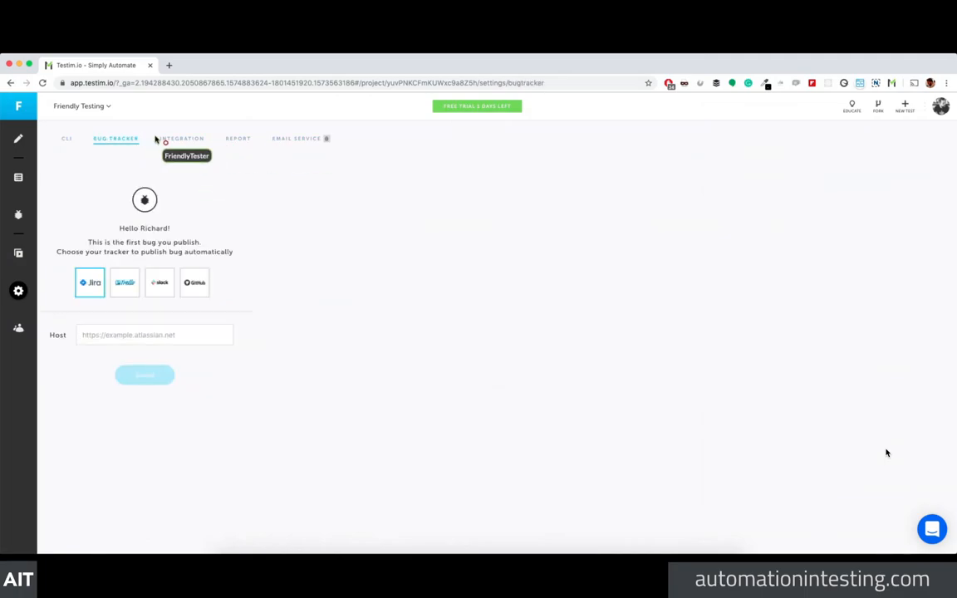
click(176, 141)
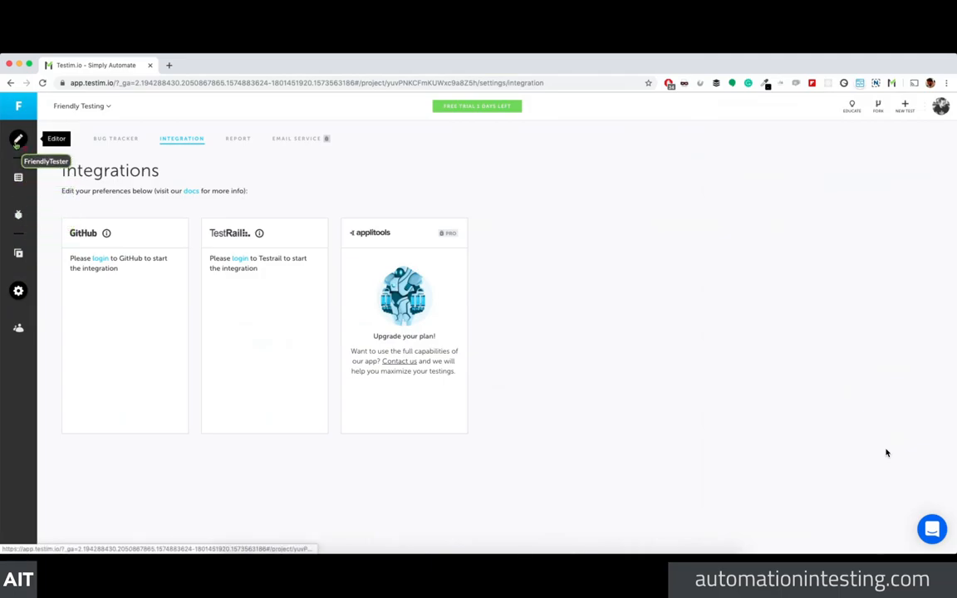
click(17, 138)
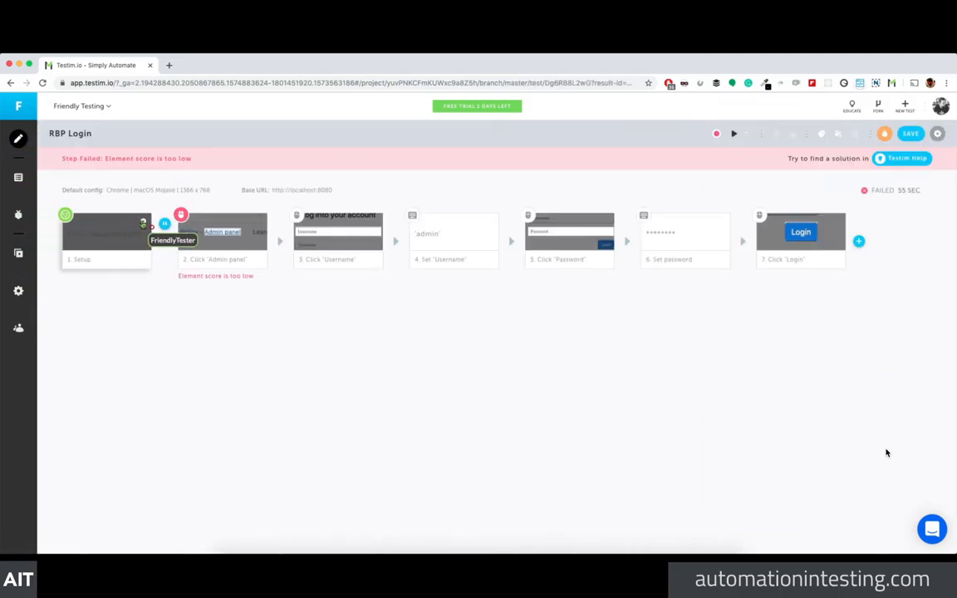
Step: Set the test configuration's step timeout to 2500 ms and rename the configuration 'The best'
click(132, 228)
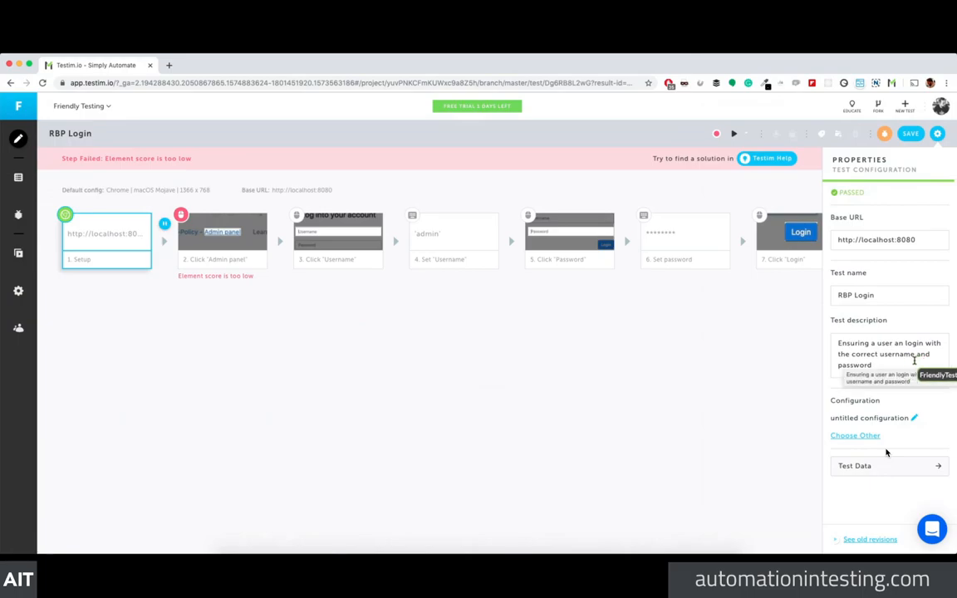
click(245, 304)
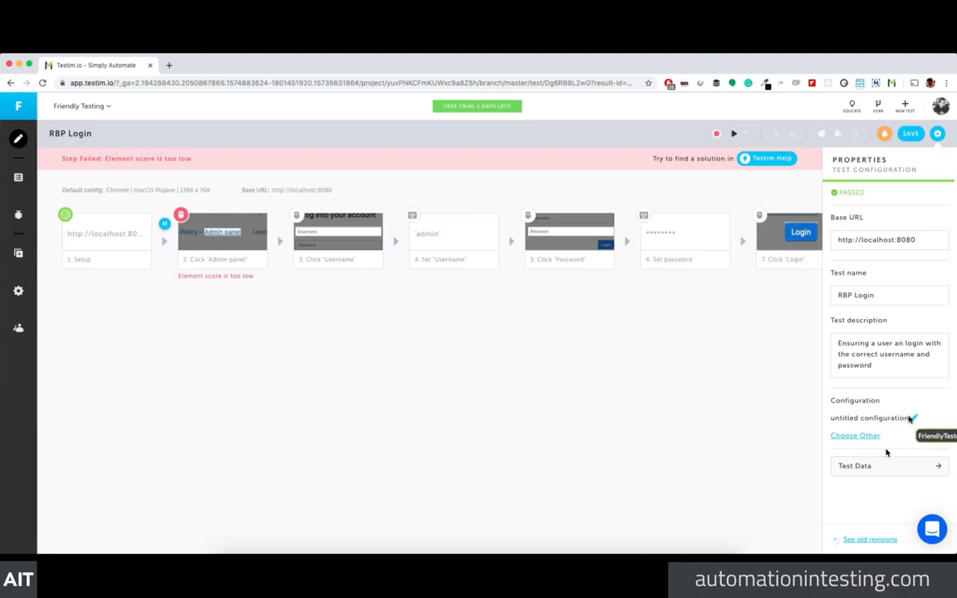
click(914, 418)
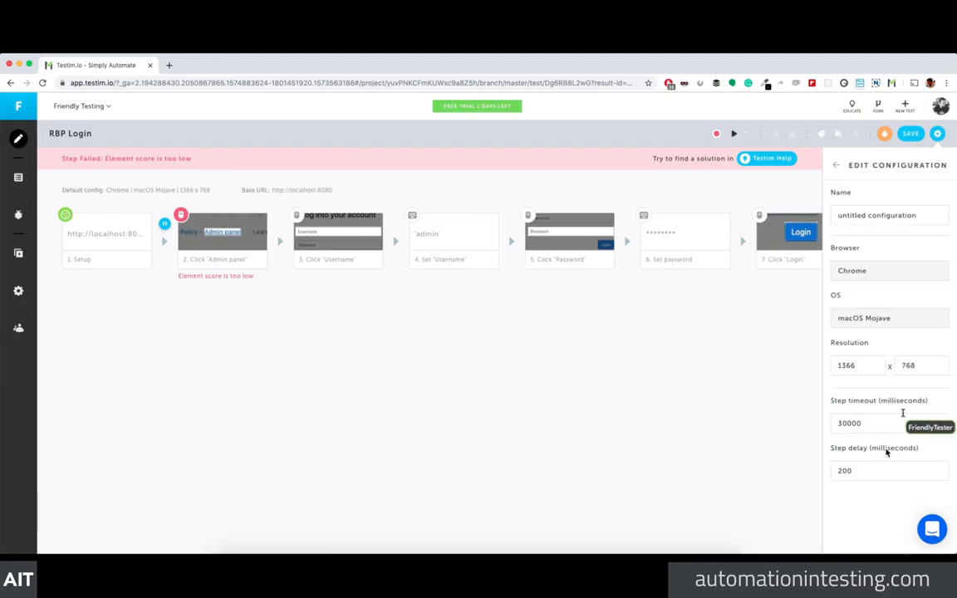
drag(864, 422, 835, 426)
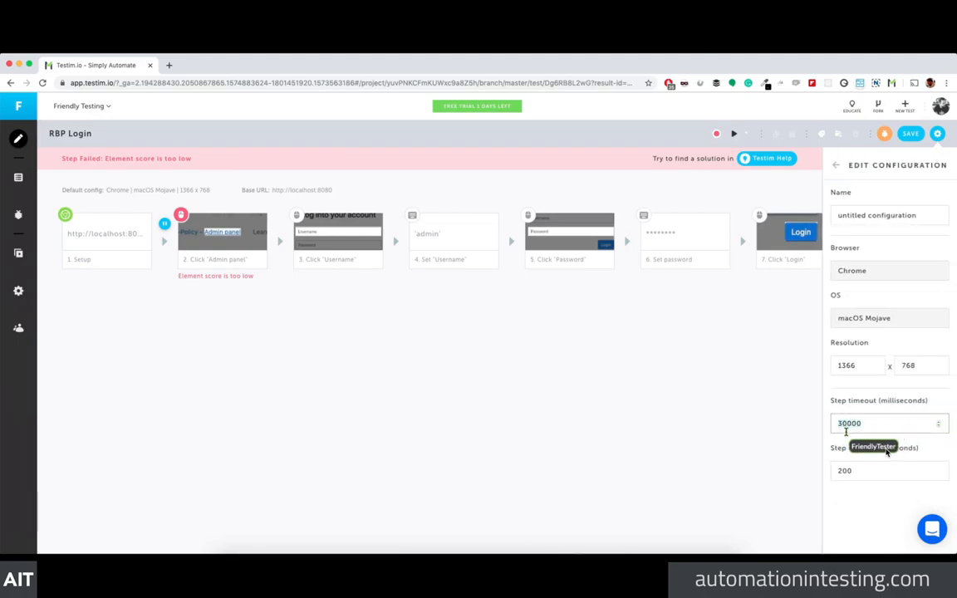
text(2500)
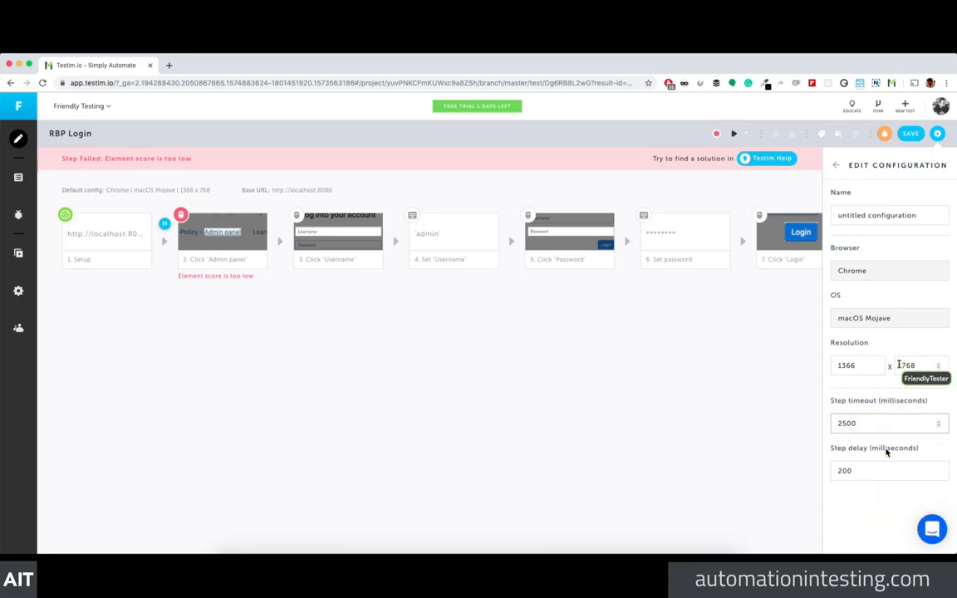
triple_click(870, 217)
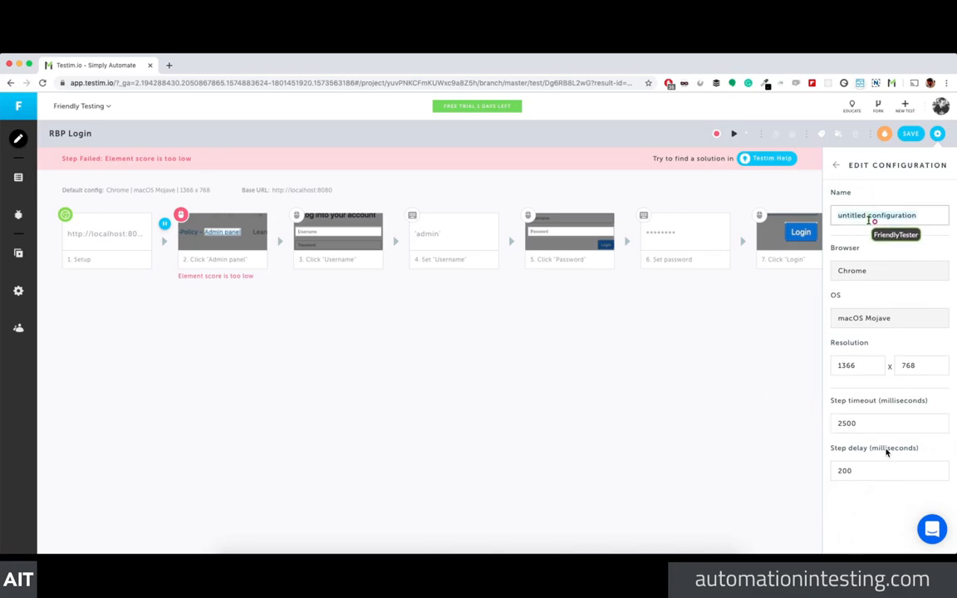
text(The best)
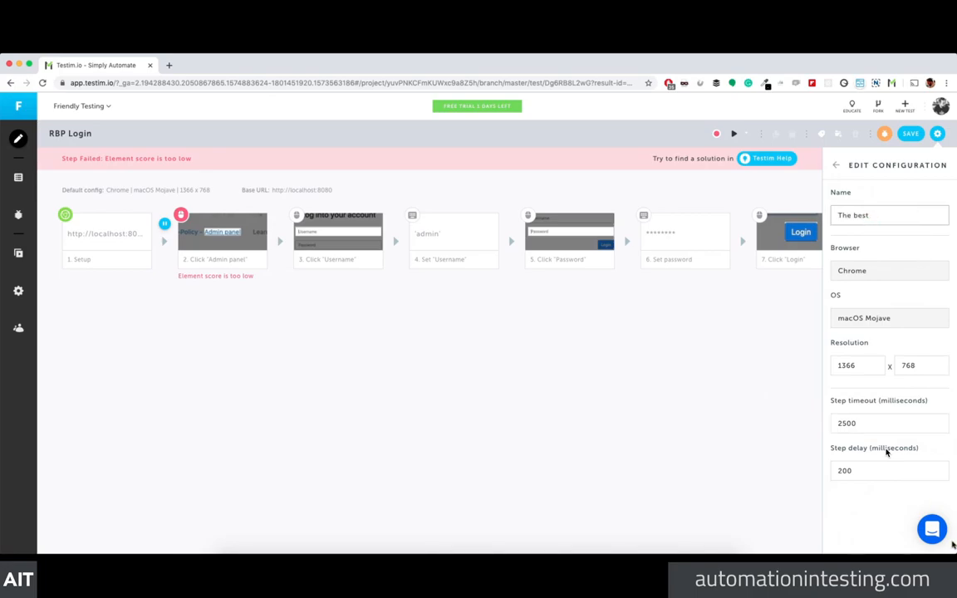
click(938, 134)
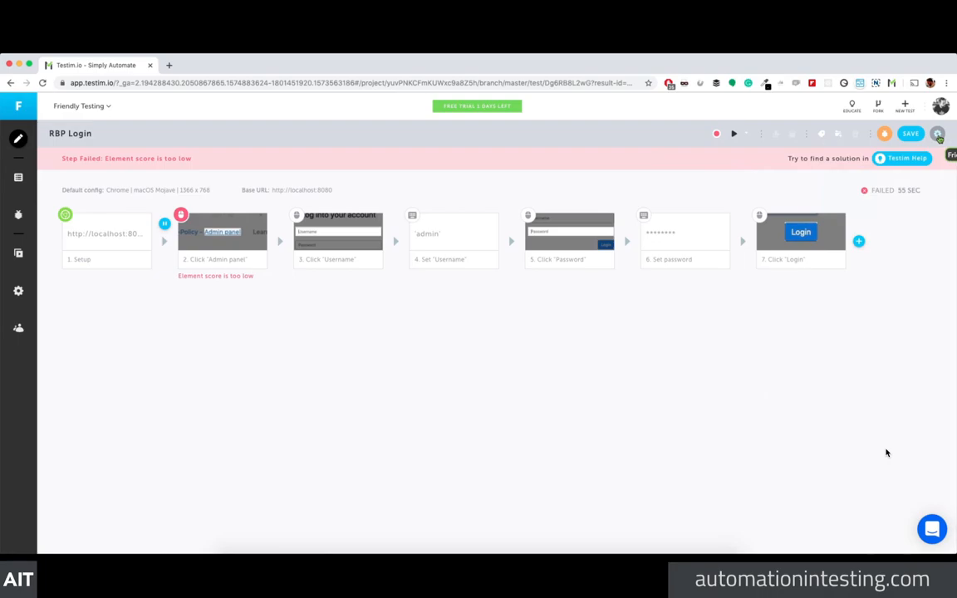
Step: Save the RBP Login test and confirm the save
click(912, 135)
click(445, 388)
mouse_move(235, 236)
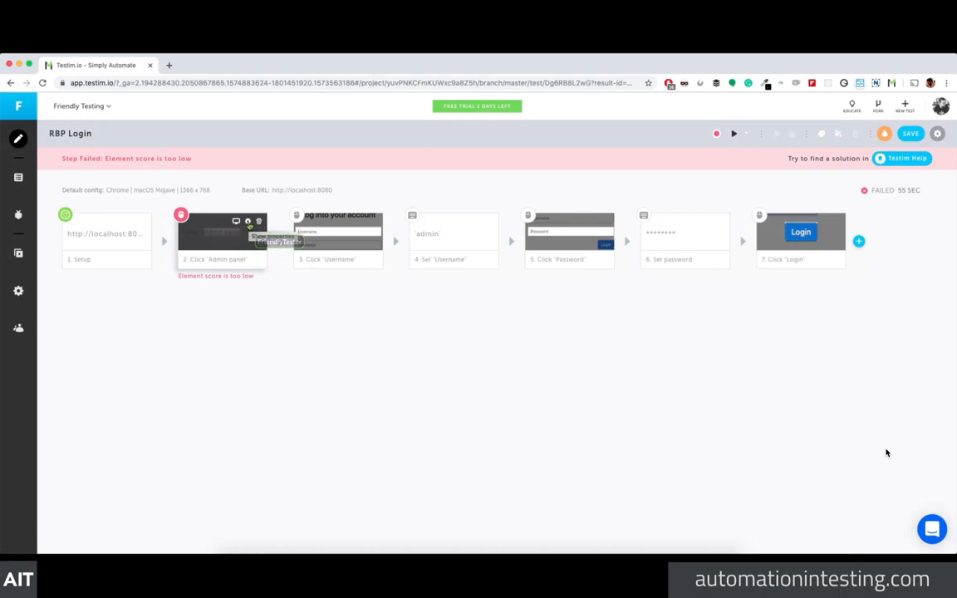
Step: Check the Click 'Admin panel' locator confidence threshold without changes, then view that step's properties
click(247, 222)
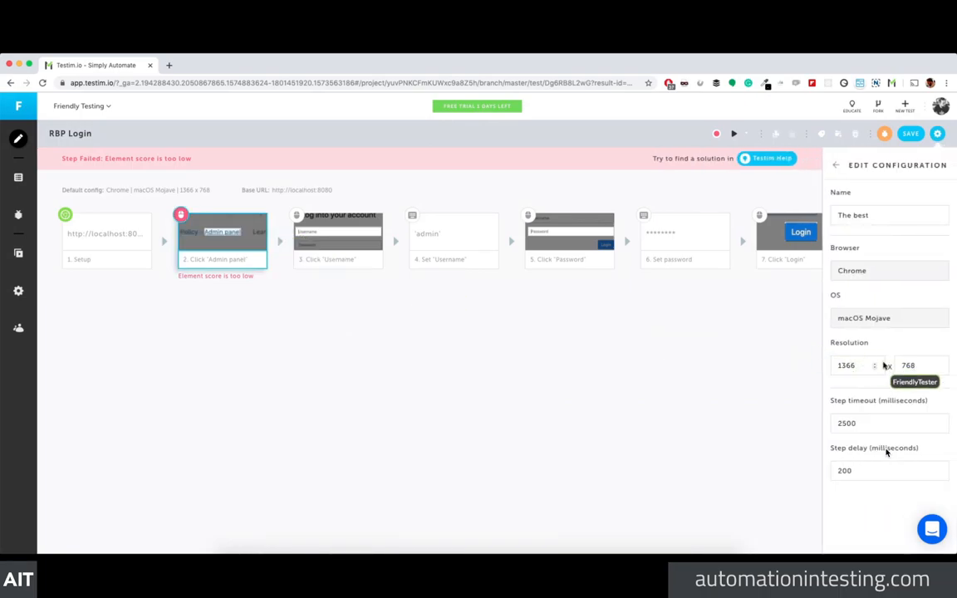
click(835, 165)
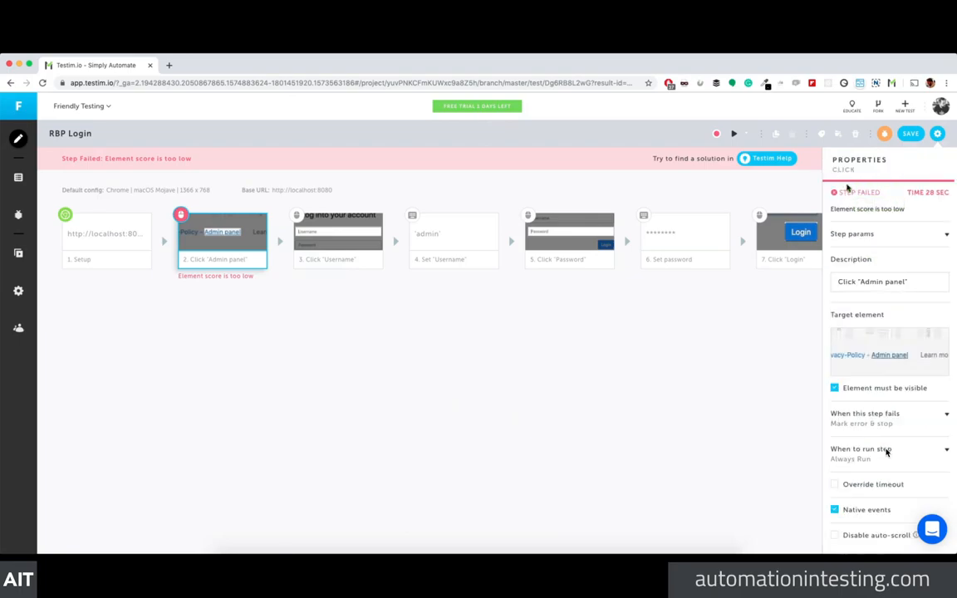
mouse_move(889, 349)
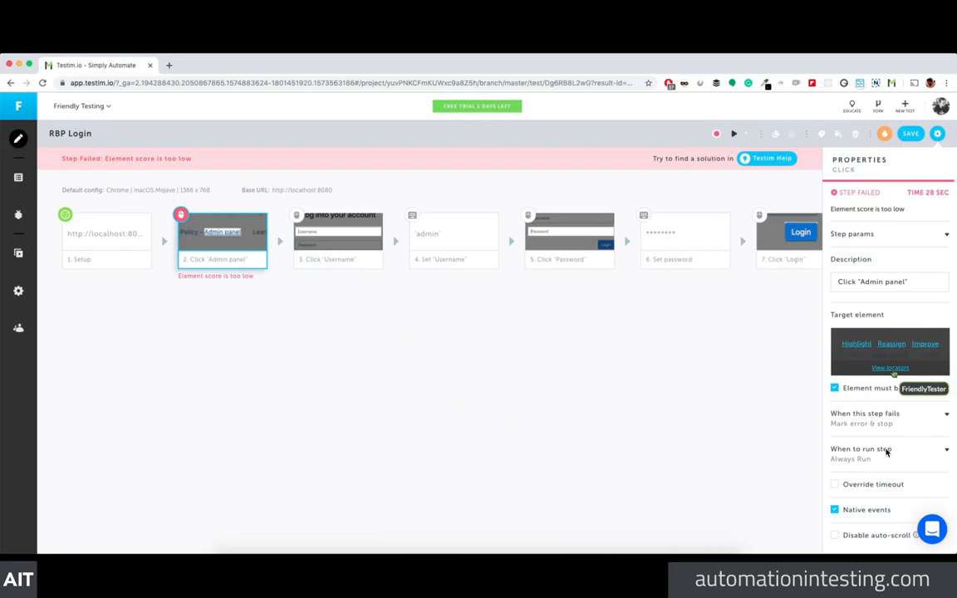
click(889, 368)
click(889, 191)
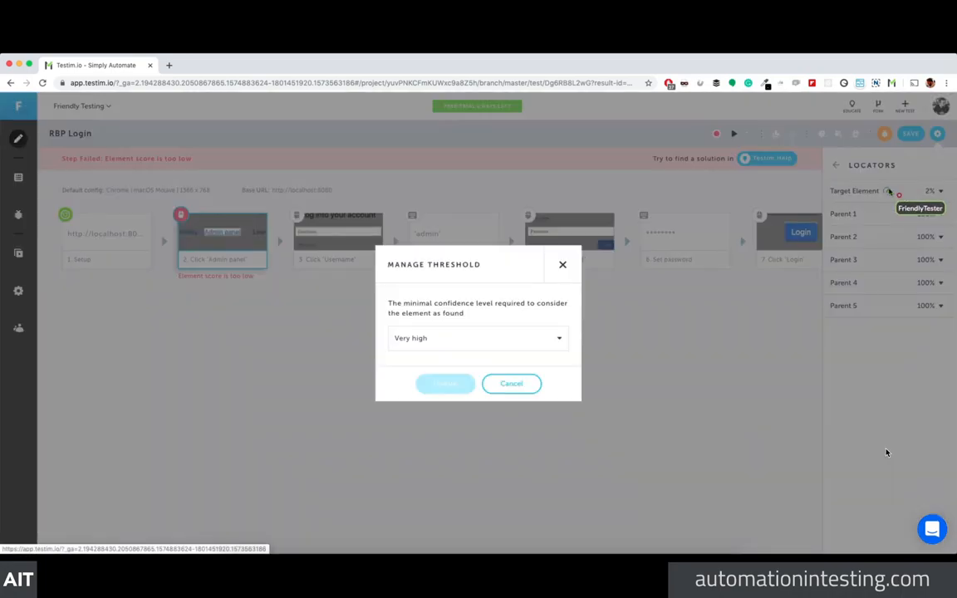
click(562, 265)
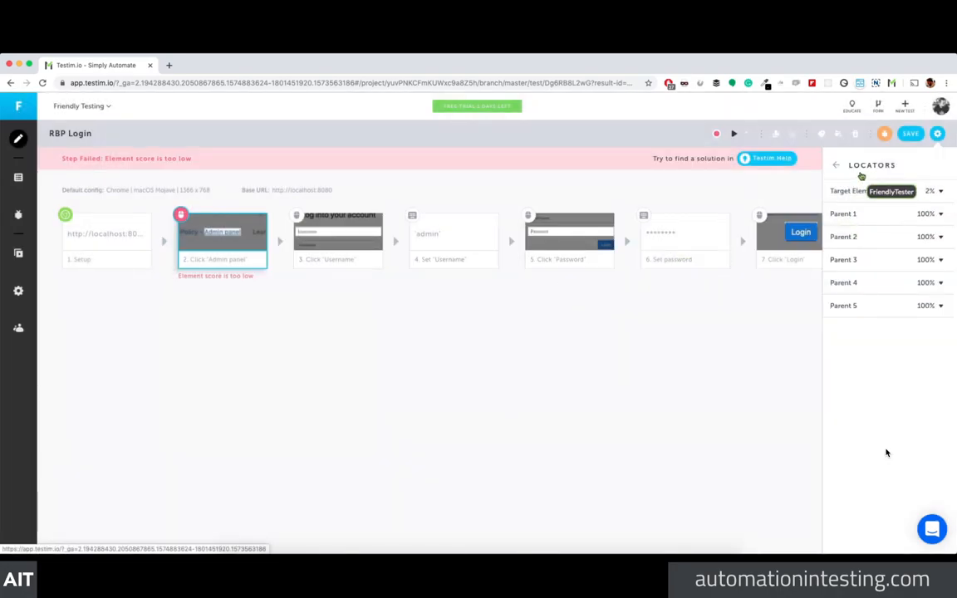
click(836, 165)
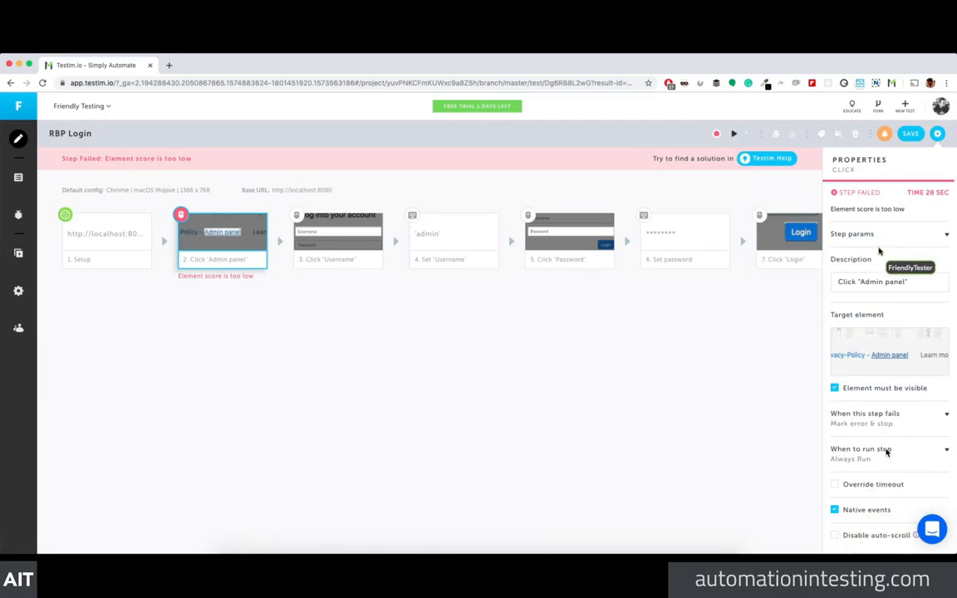
click(944, 236)
click(923, 236)
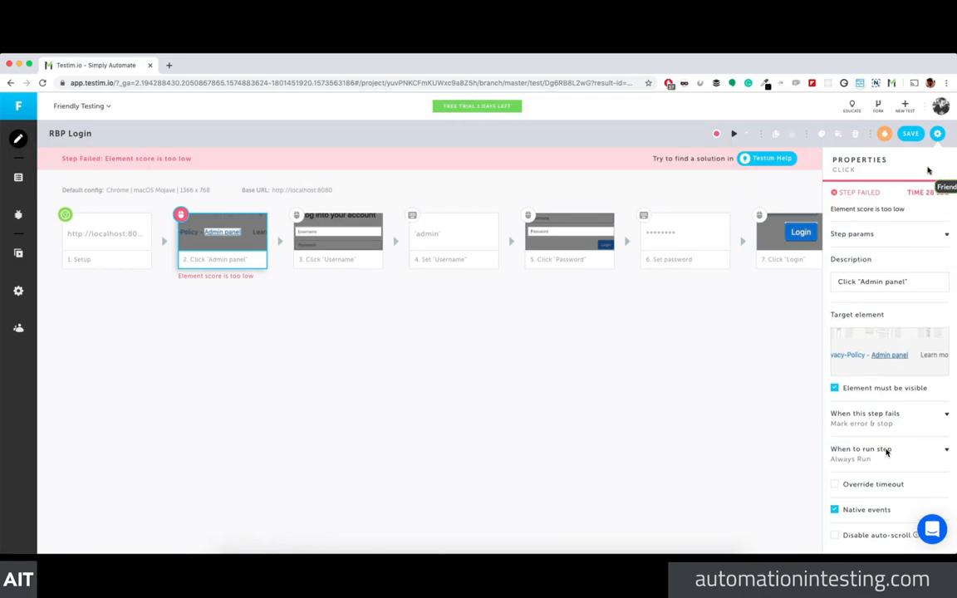
Step: Close the step properties panel, leaving the seven-step RBP Login flow in view
click(937, 133)
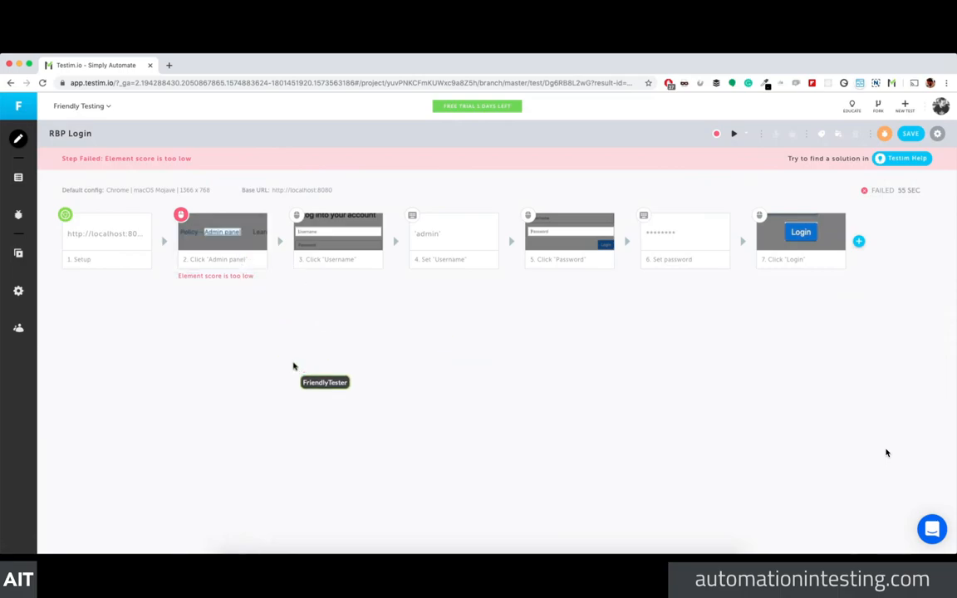
mouse_move(233, 233)
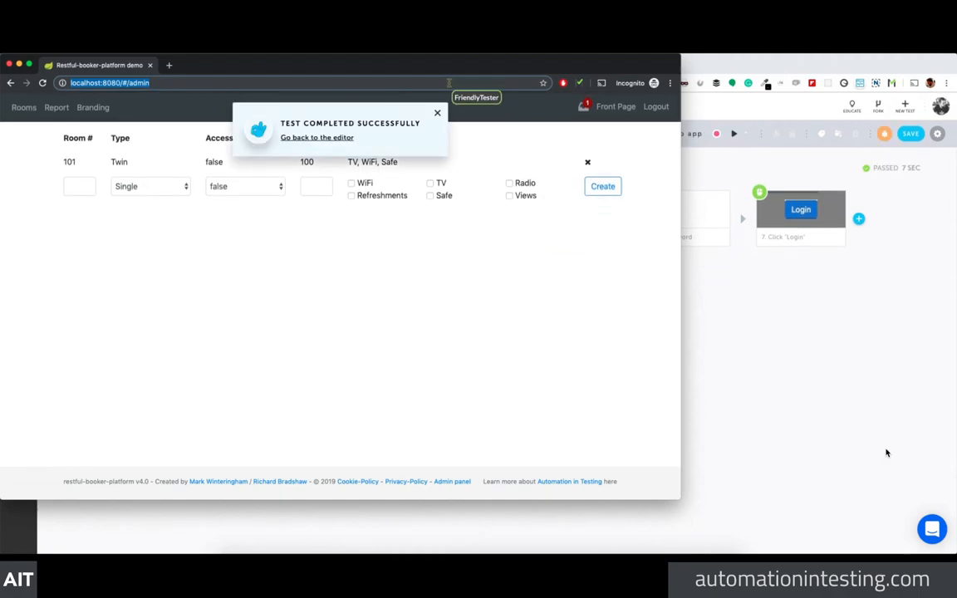
Step: Close the test browser, dismiss the completion notice, and create a new test from the Test List
click(10, 64)
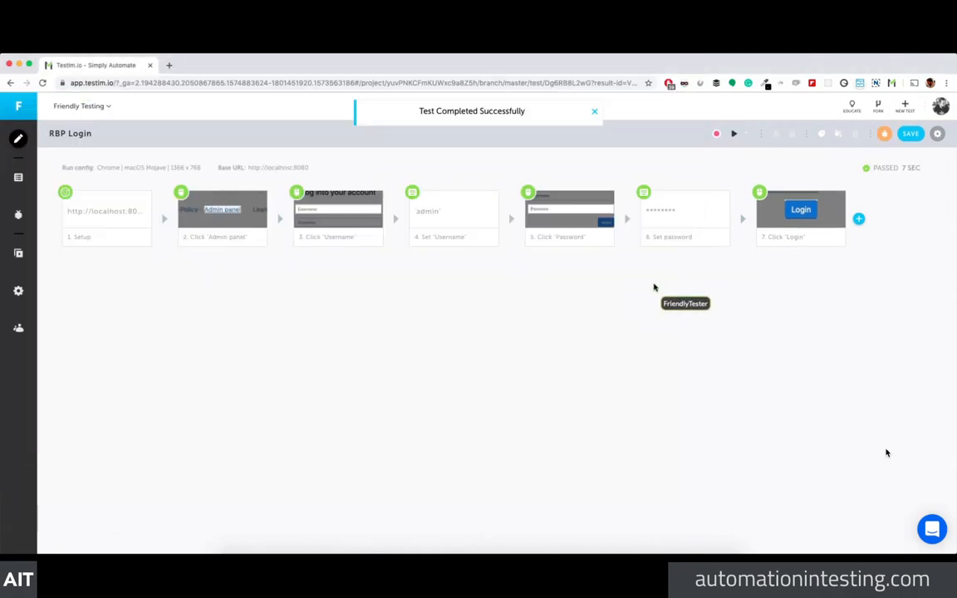
click(594, 111)
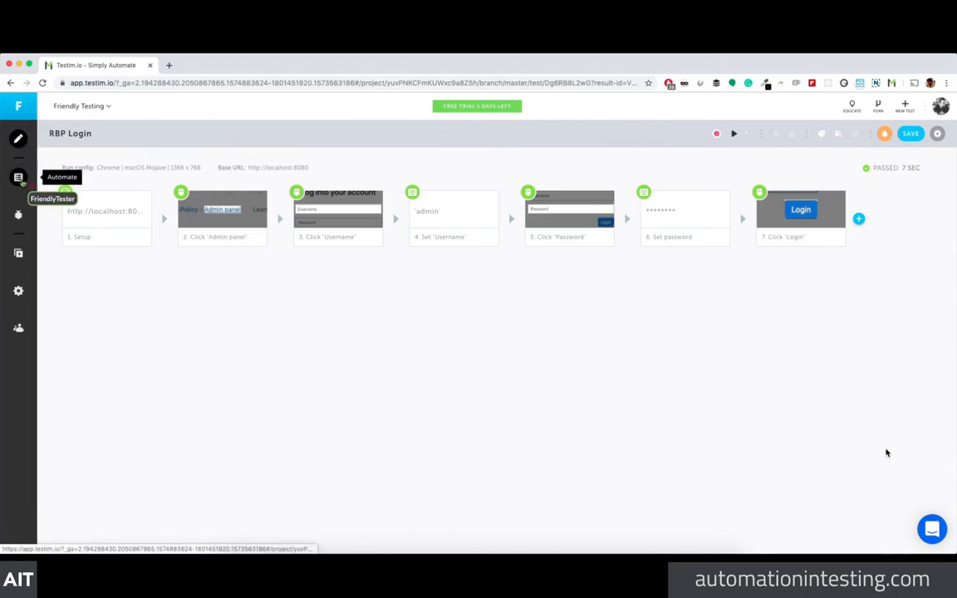
click(18, 177)
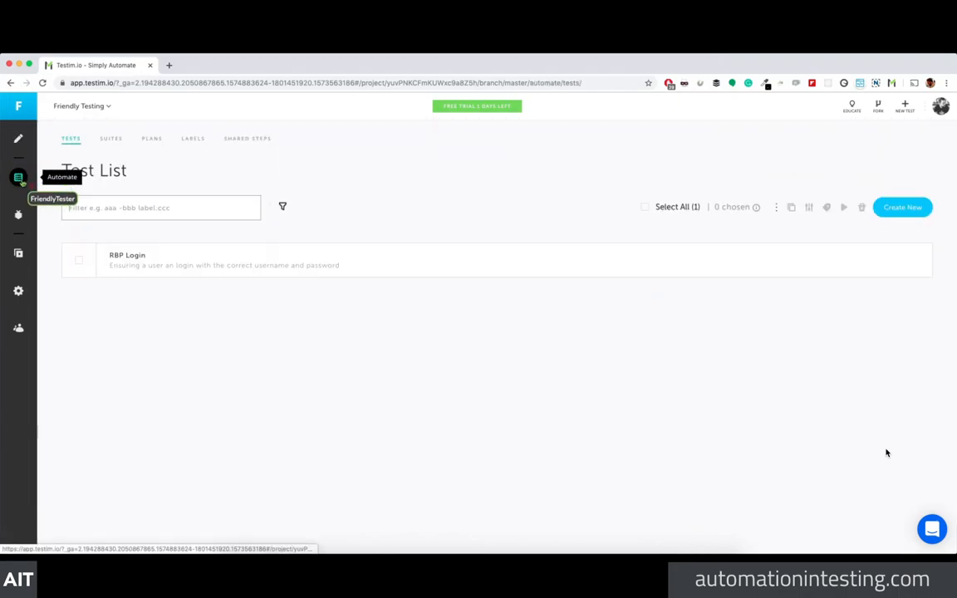
click(903, 207)
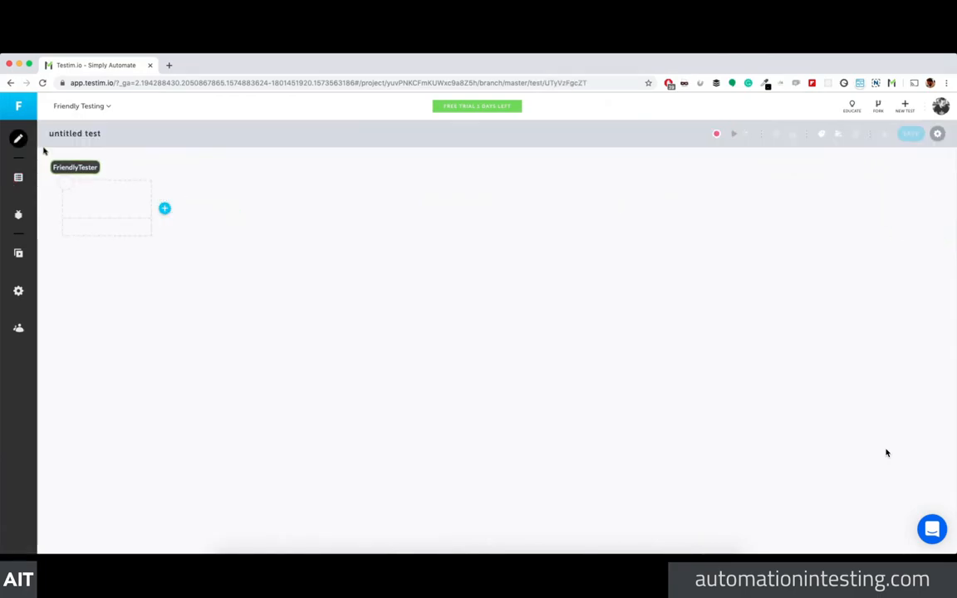
Step: Name the new test 'Drag and Drop Booking' in its configuration properties
click(86, 133)
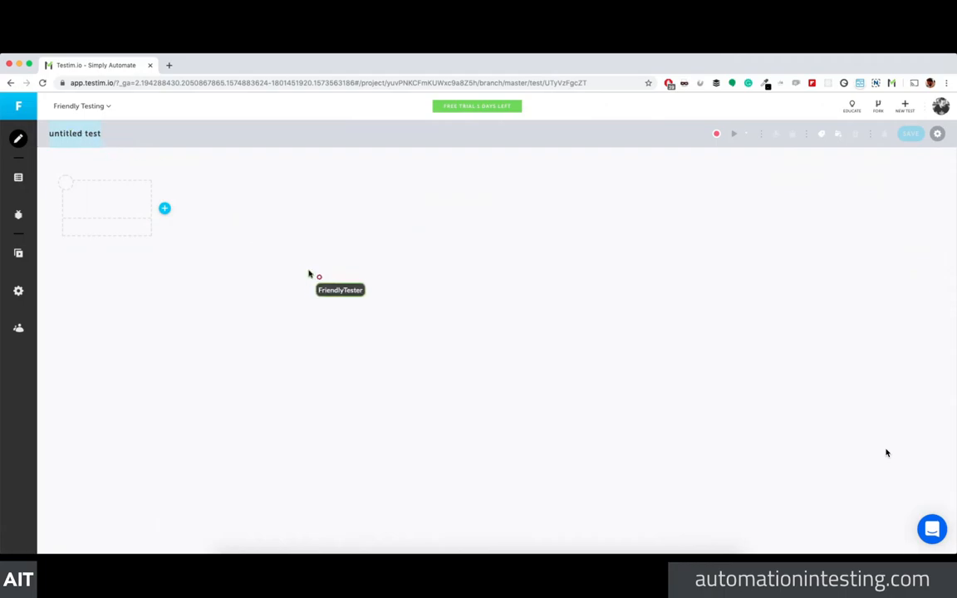
click(937, 133)
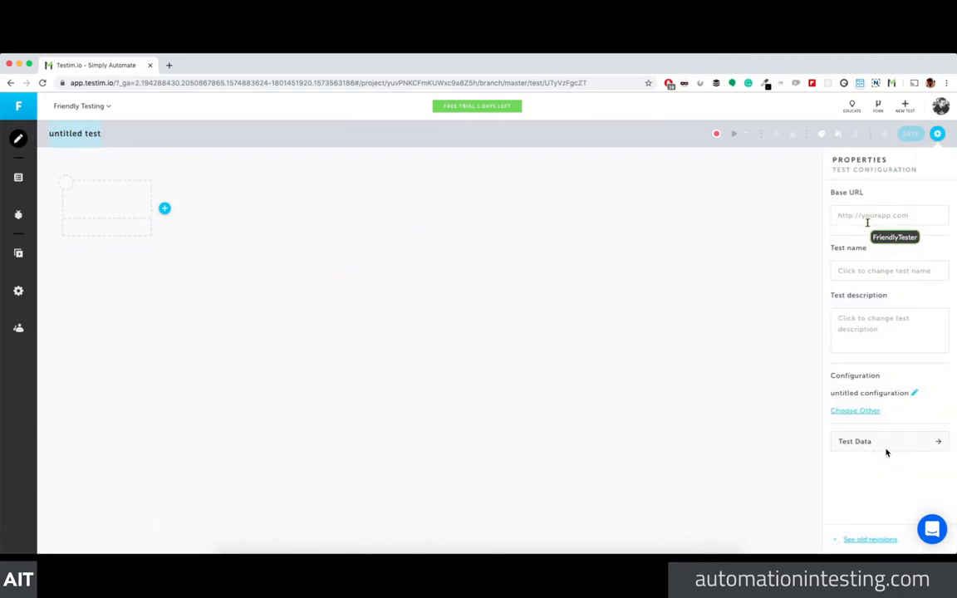
click(871, 268)
text(Drag and Drop Booking)
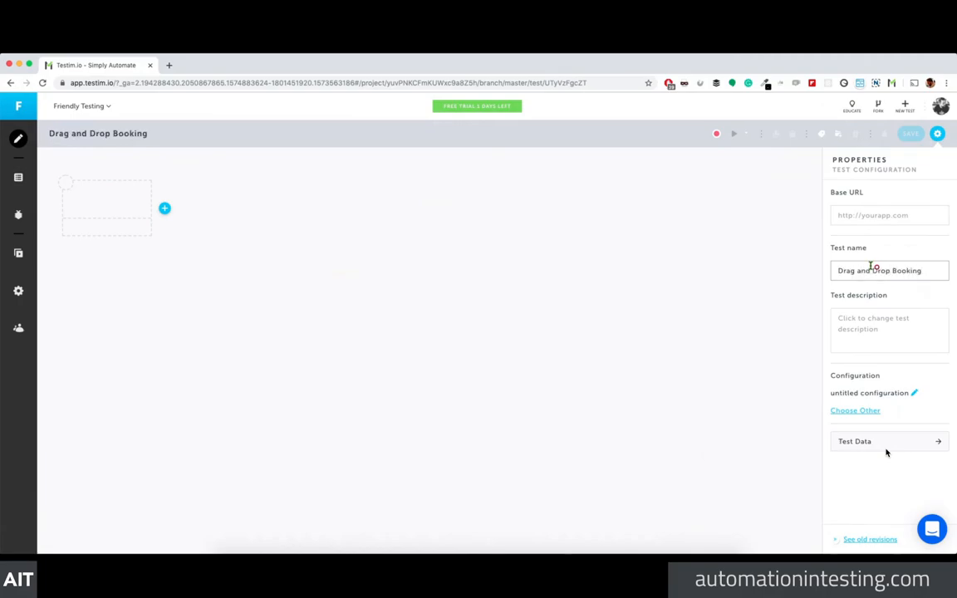
click(937, 134)
click(717, 134)
click(444, 321)
text(http://localhost:8080/#/)
key(BackSpace)
key(BackSpace)
key(BackSpace)
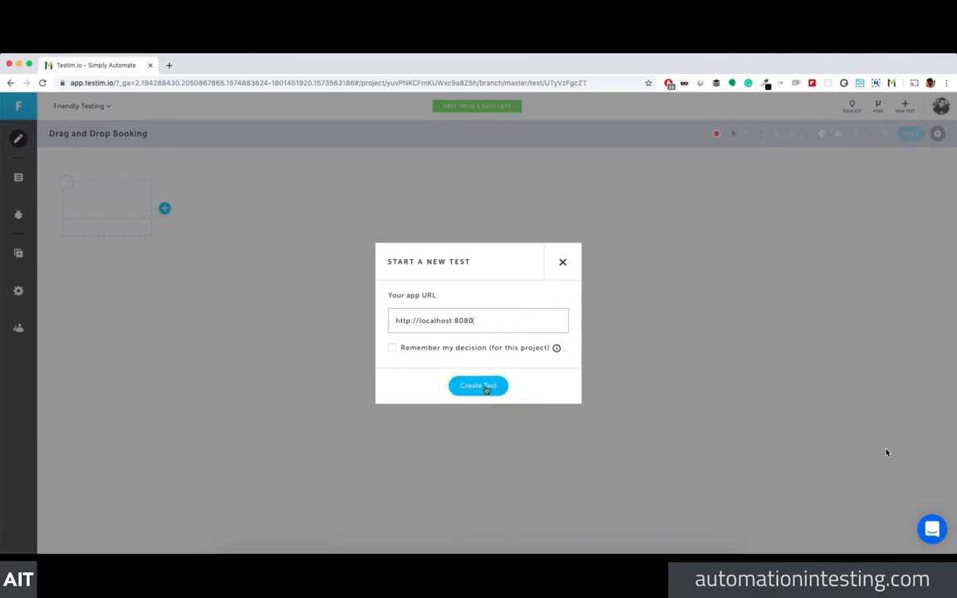
Step: Start the test on the booking app and drag-select 9–12 December 2019 for the Twin room
click(392, 347)
click(487, 387)
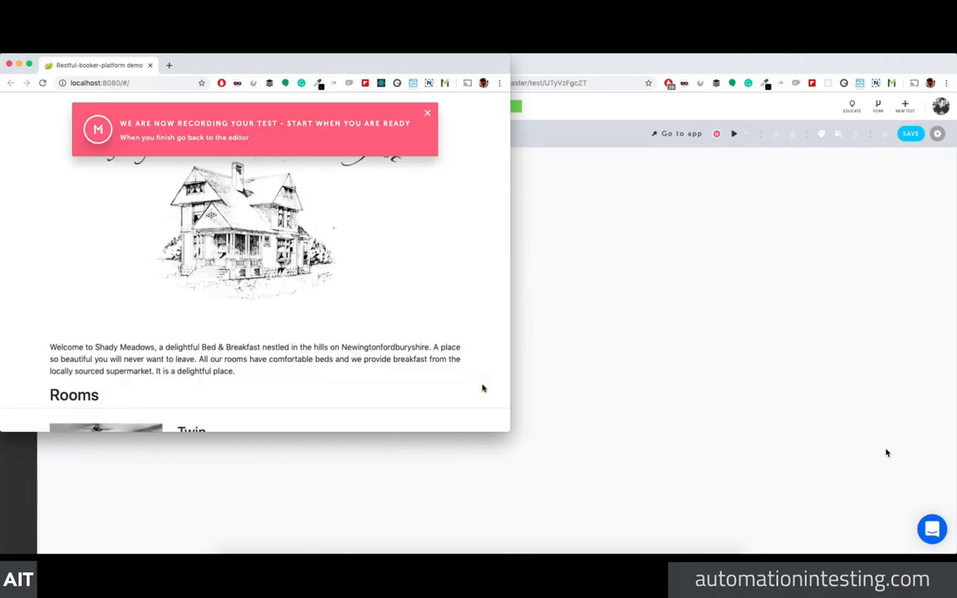
scroll(378, 330, down, 2)
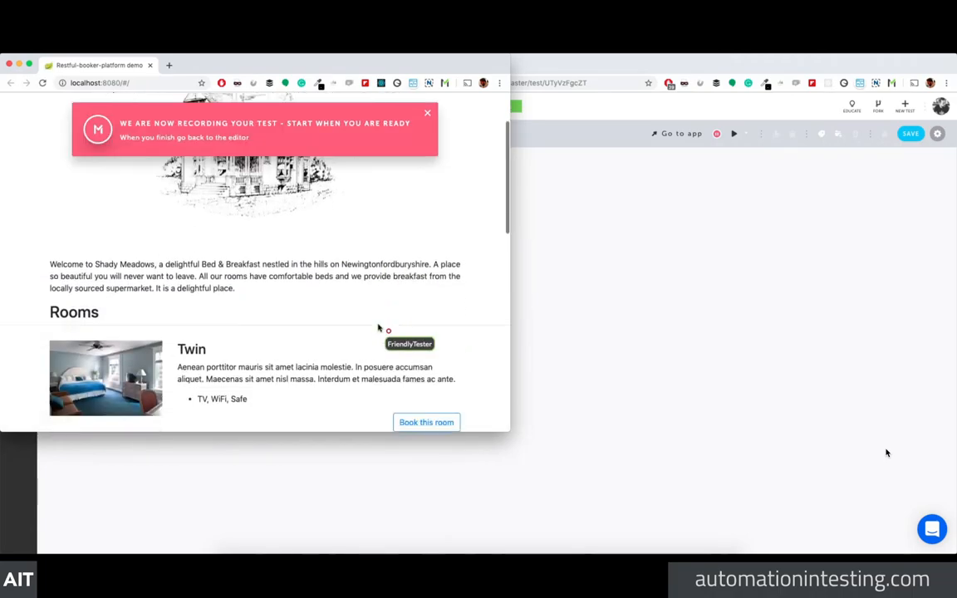
scroll(378, 328, down, 4)
click(423, 249)
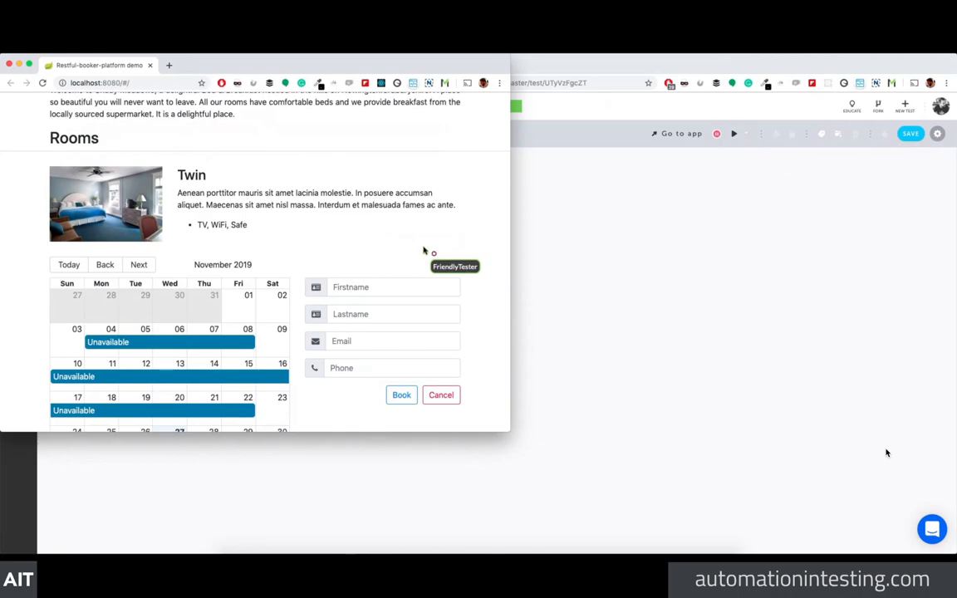
scroll(380, 273, down, 1)
click(138, 239)
drag(107, 319, 228, 318)
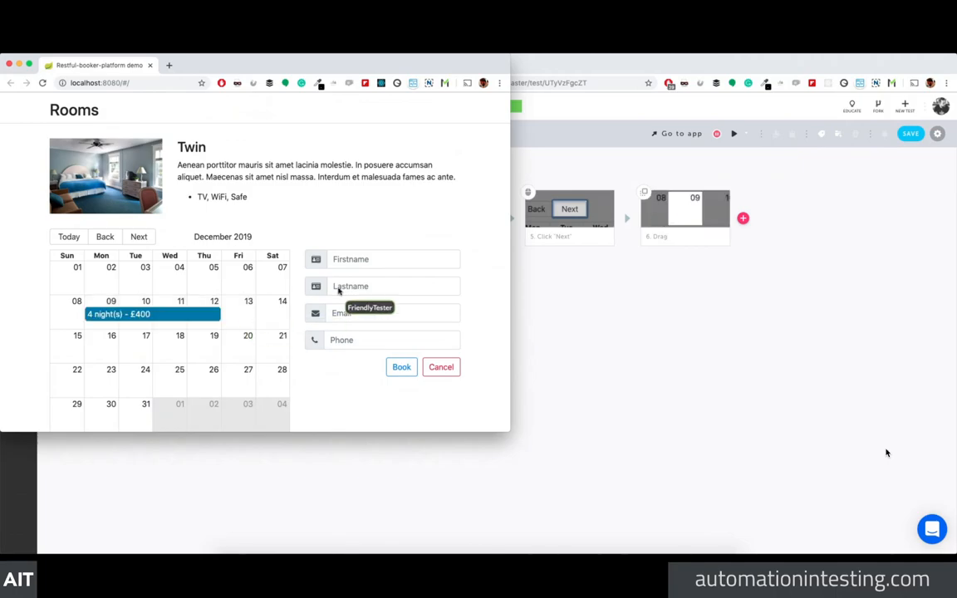
Step: Fill in the guest's first name, last name and e-mail, then book and close the confirmation
click(373, 262)
text(Mark)
key(Tab)
text(W)
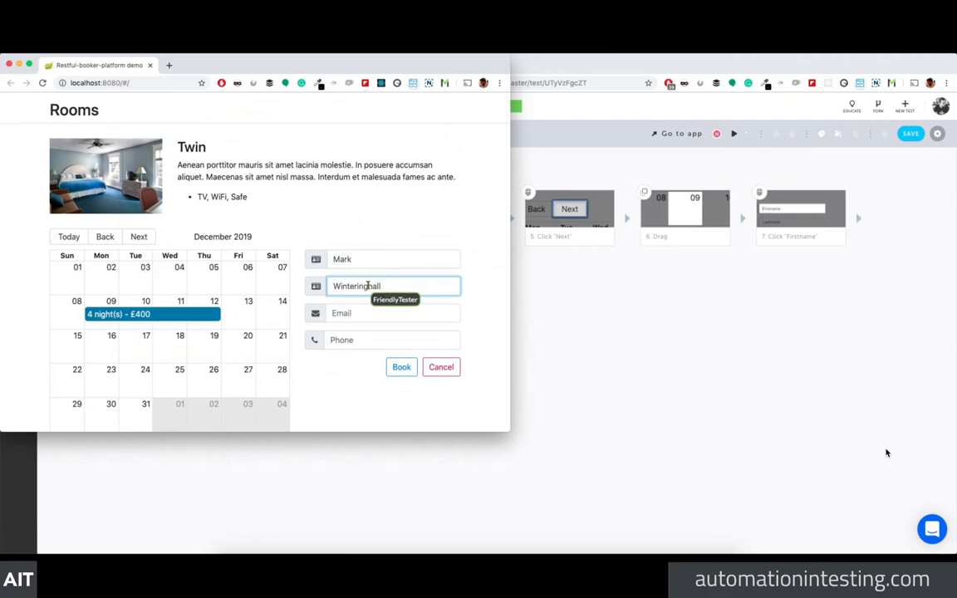
click(353, 313)
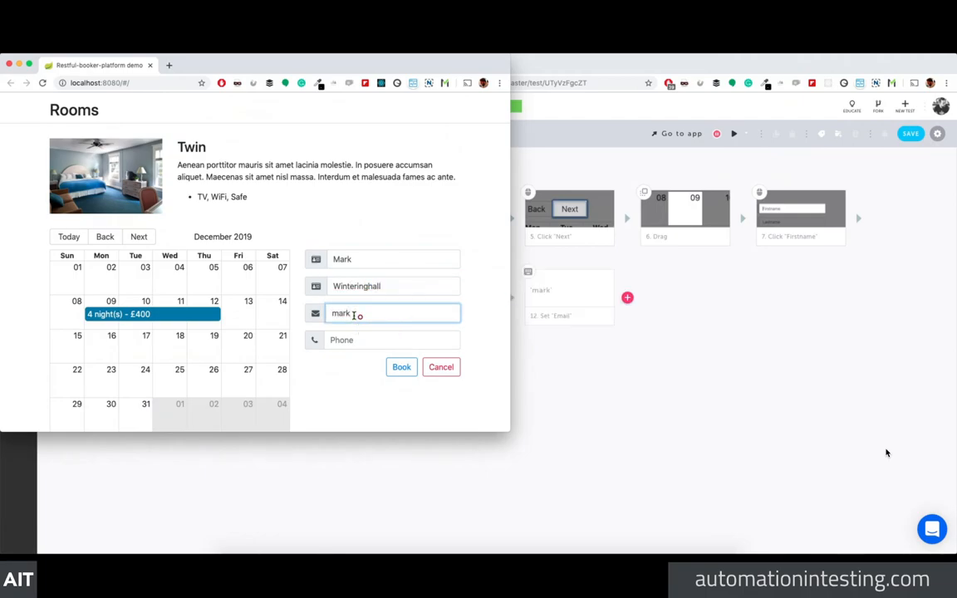
key(Tab)
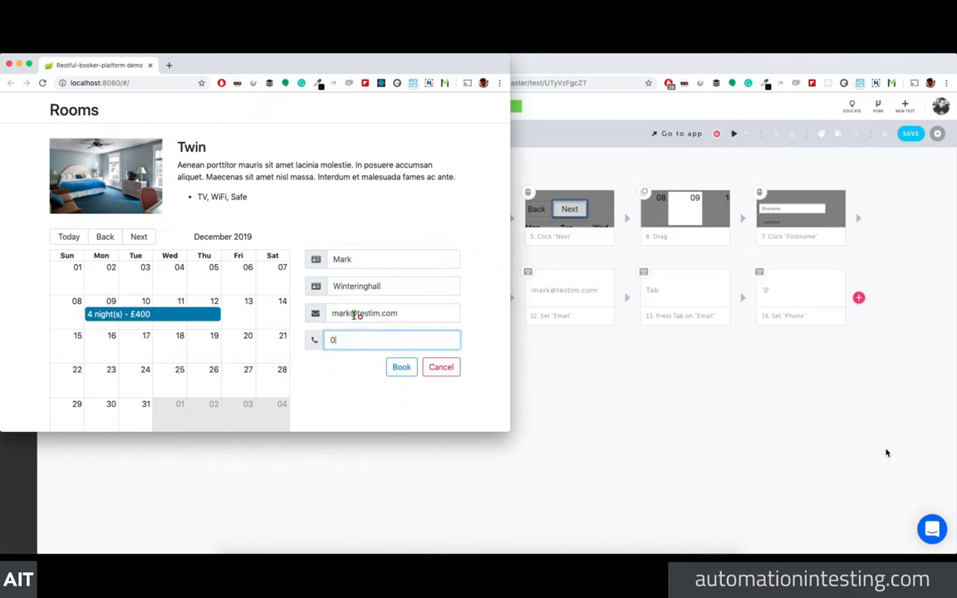
click(401, 367)
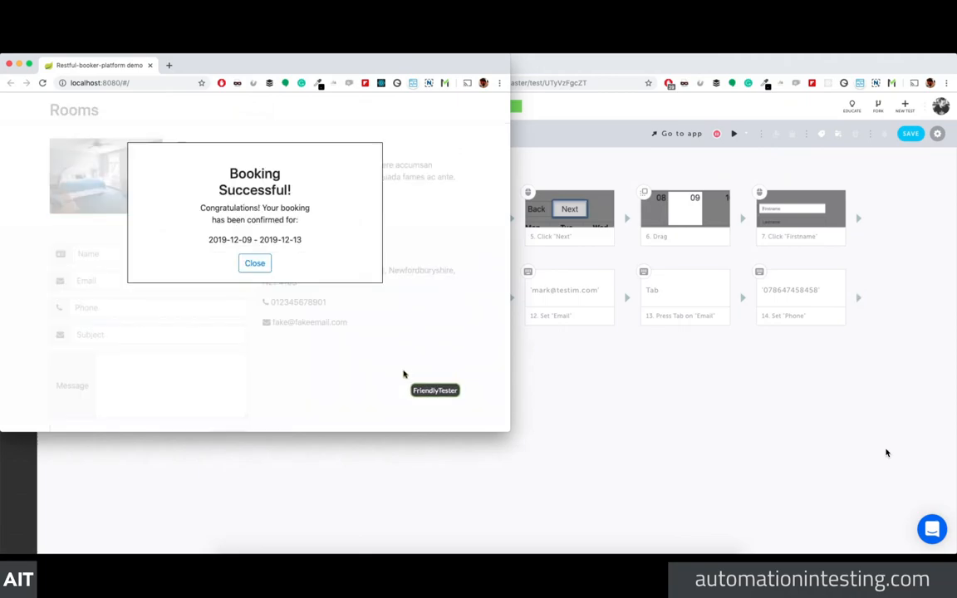
click(259, 264)
click(739, 336)
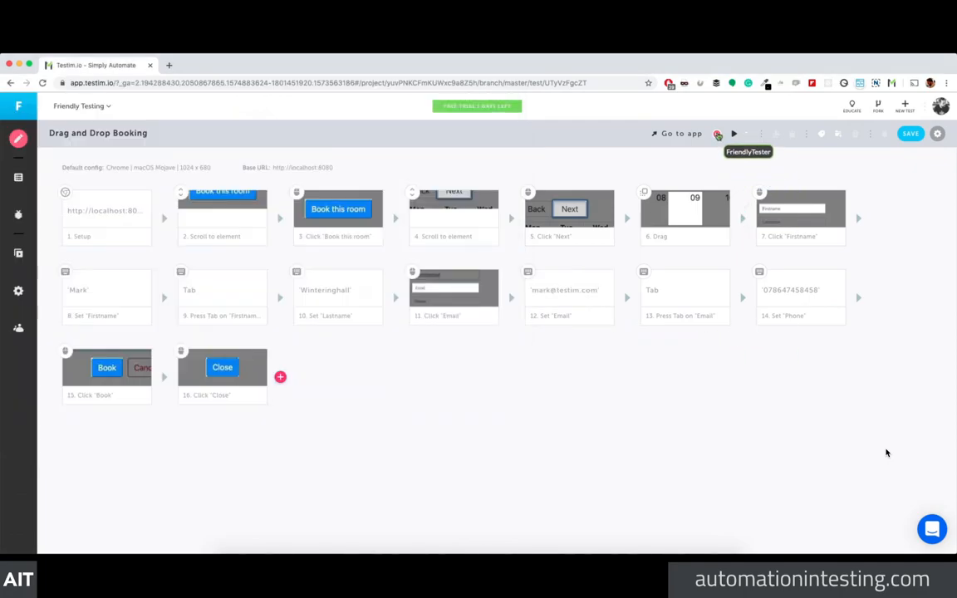
Step: Stop the recording and close the booking app window
click(717, 135)
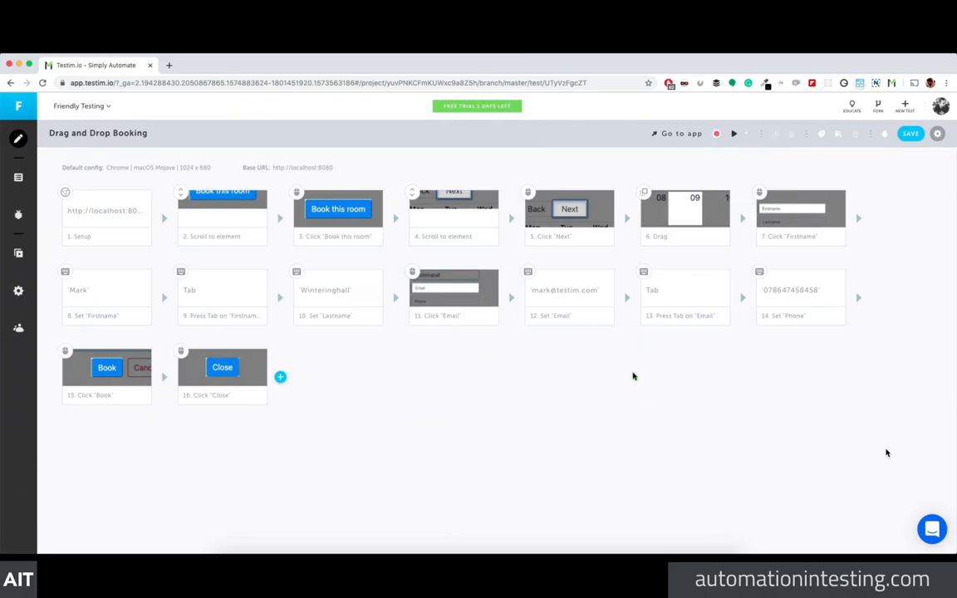
key(super+grave)
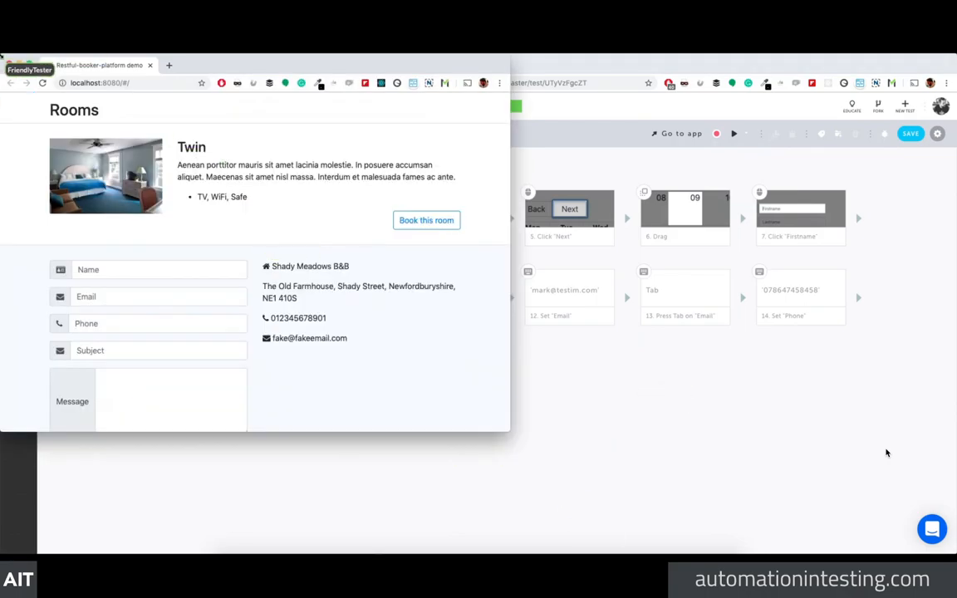
click(9, 62)
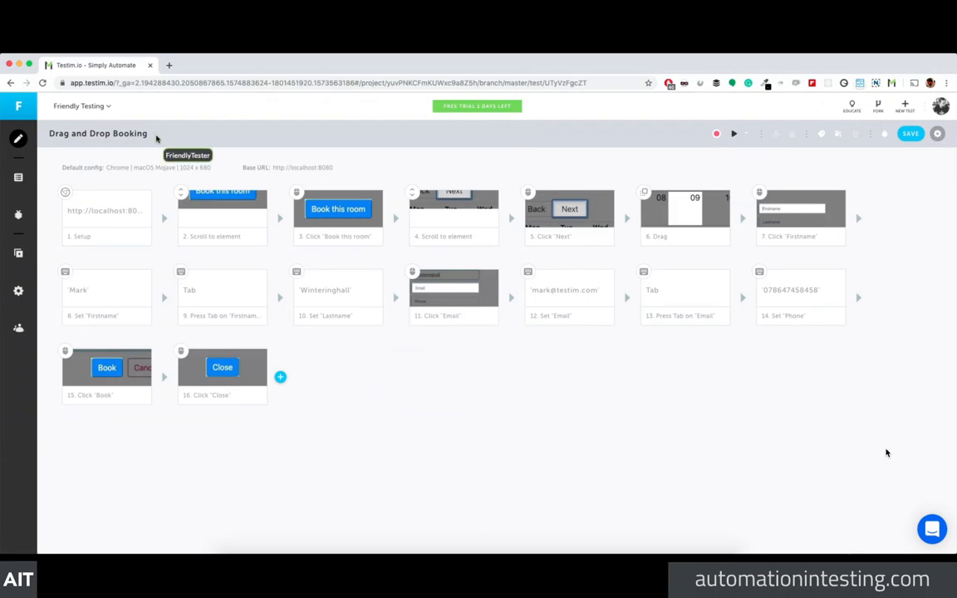
Step: Load localhost:8080 in a new tab and log into the admin panel with the admin credentials
click(170, 66)
text(local)
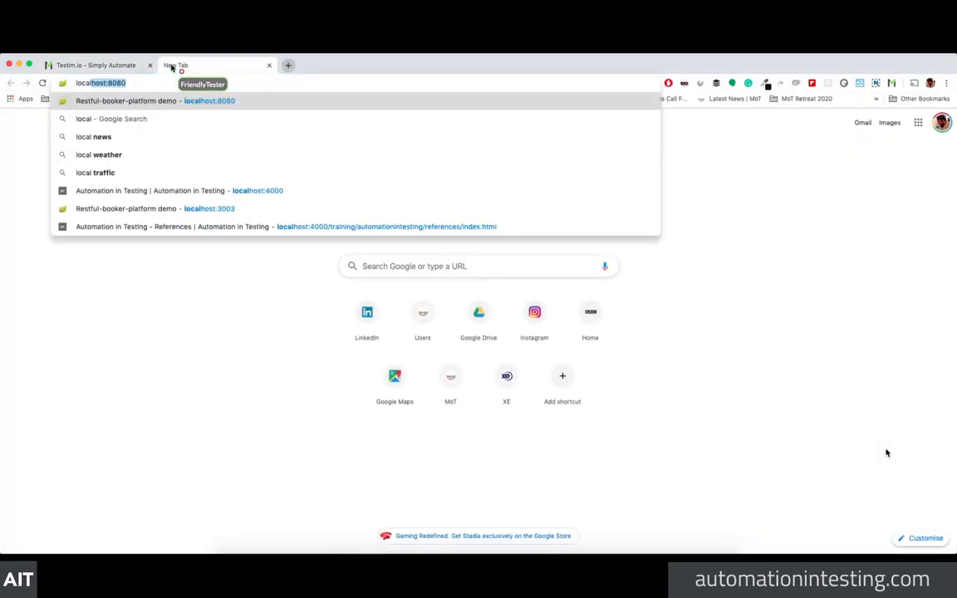
key(Return)
scroll(341, 328, down, 5)
scroll(363, 344, down, 5)
scroll(364, 344, up, 5)
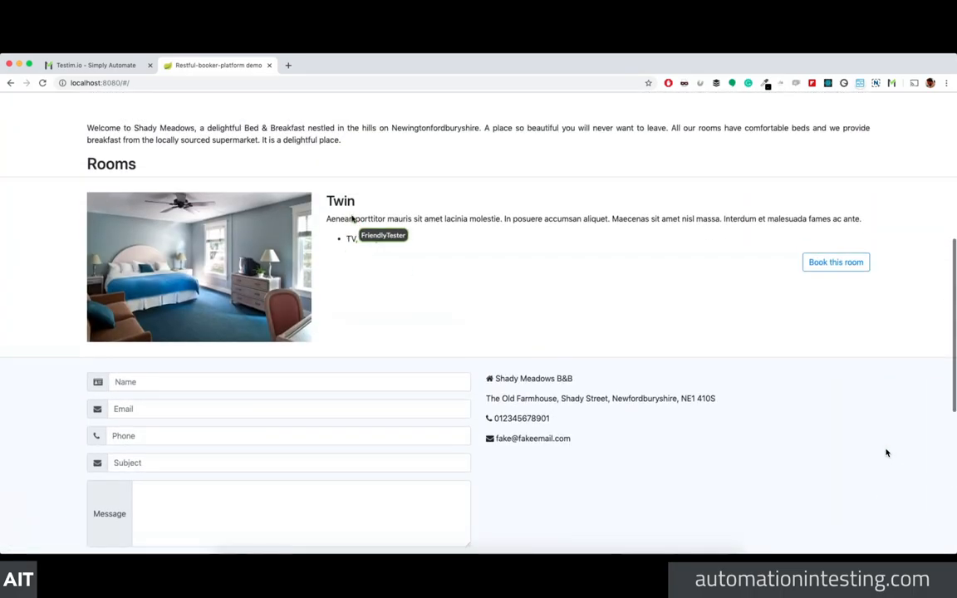
scroll(754, 495, down, 10)
click(591, 535)
click(465, 245)
text(admin)
key(Tab)
text(password)
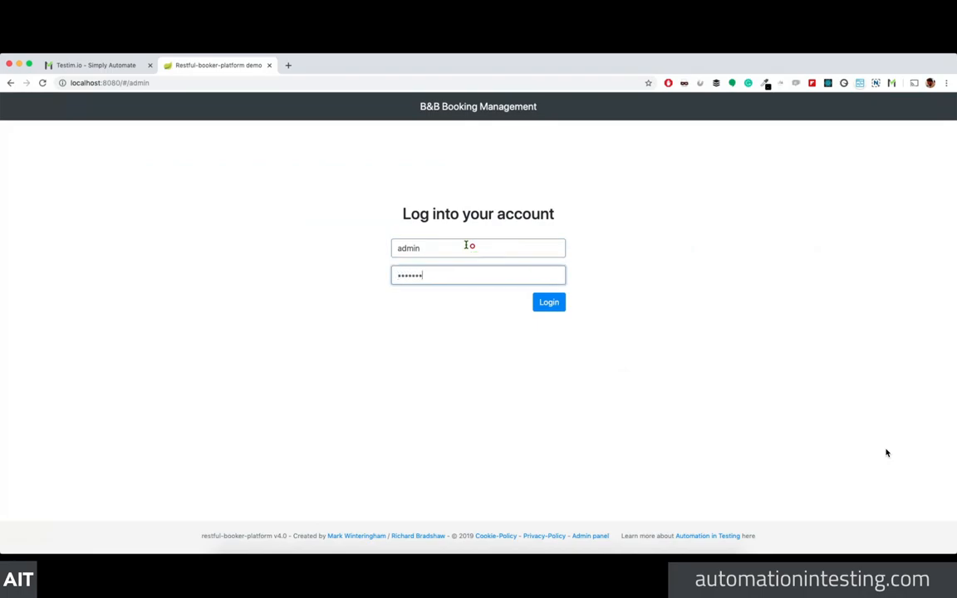
click(544, 302)
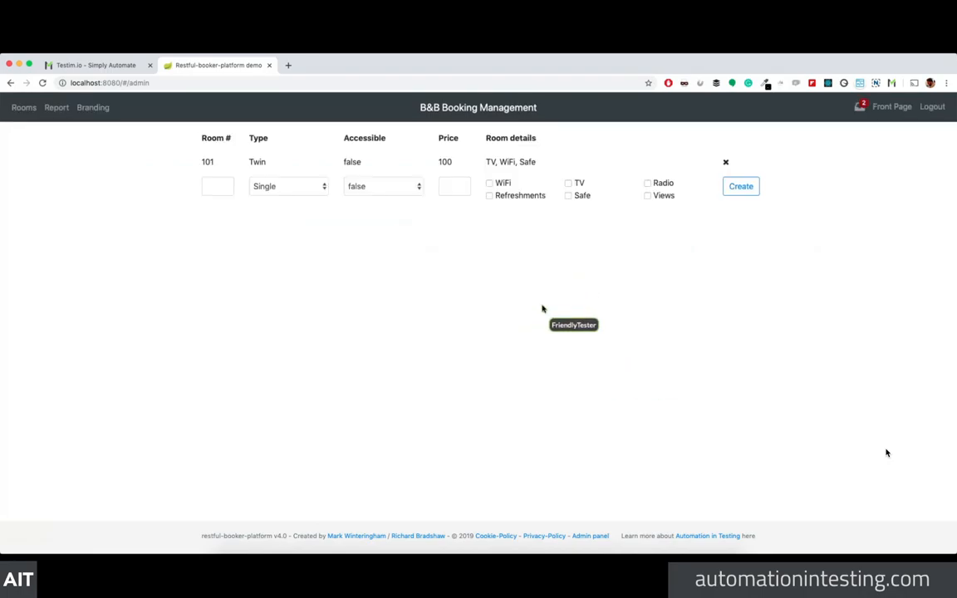
Step: Delete all four bookings on room 101, then close the app's tab
click(264, 163)
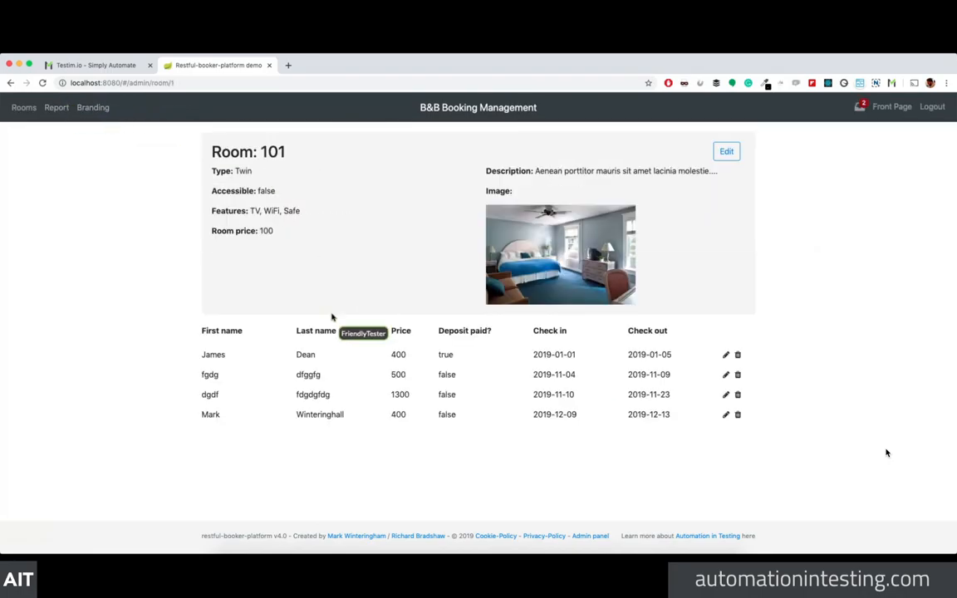
click(737, 415)
click(738, 395)
click(737, 374)
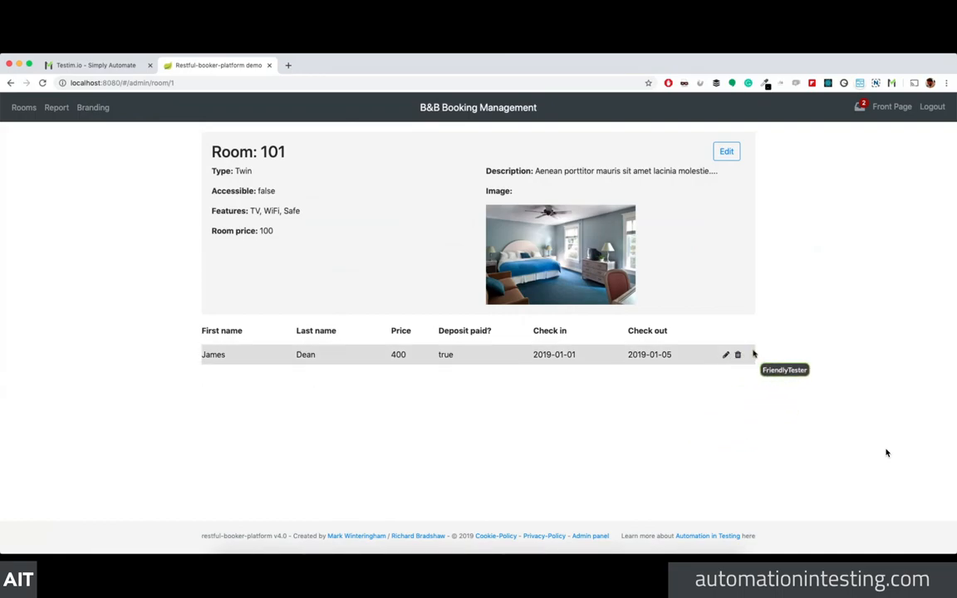
click(738, 355)
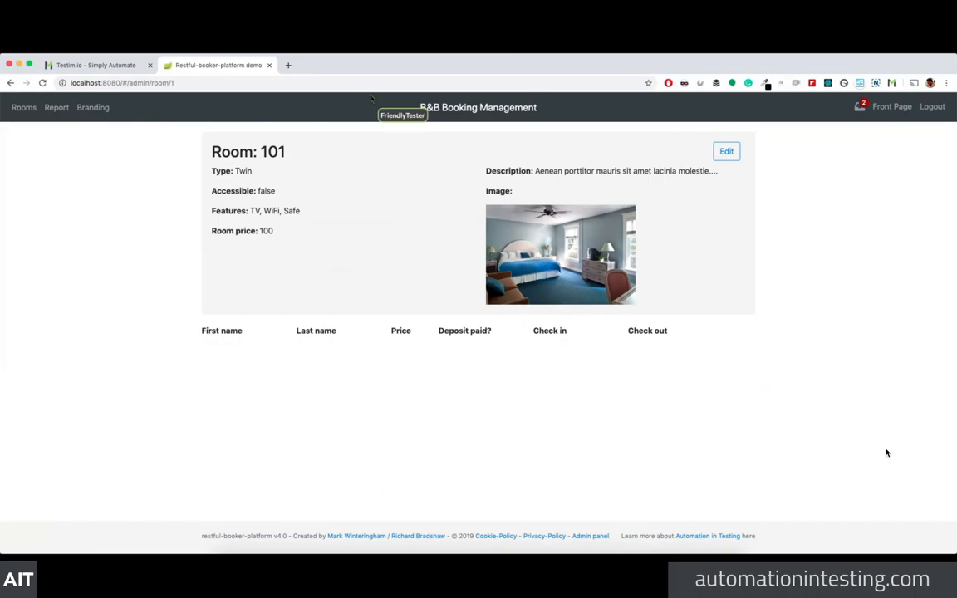
click(269, 65)
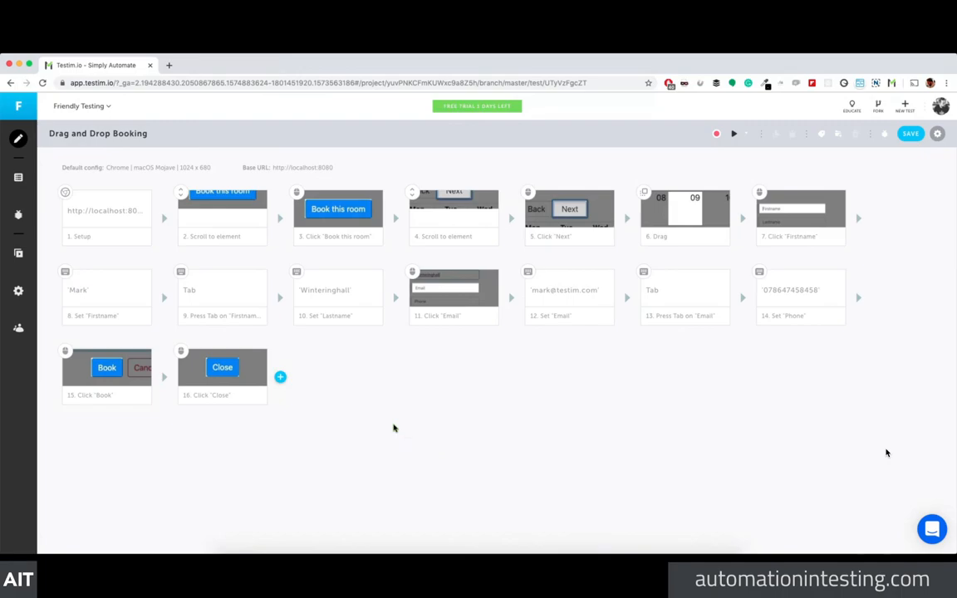
Step: Save the test with an empty change message
click(910, 133)
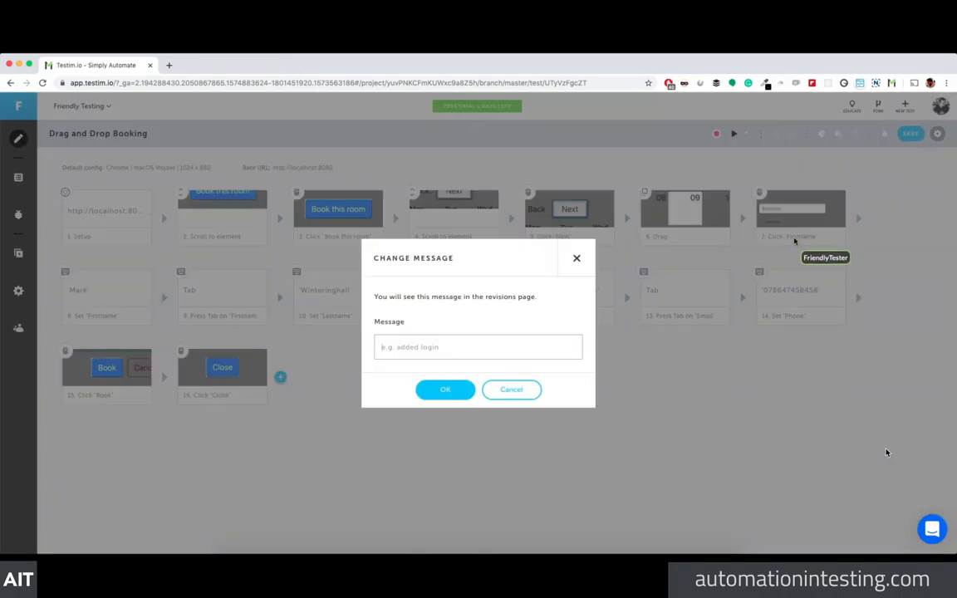
click(445, 389)
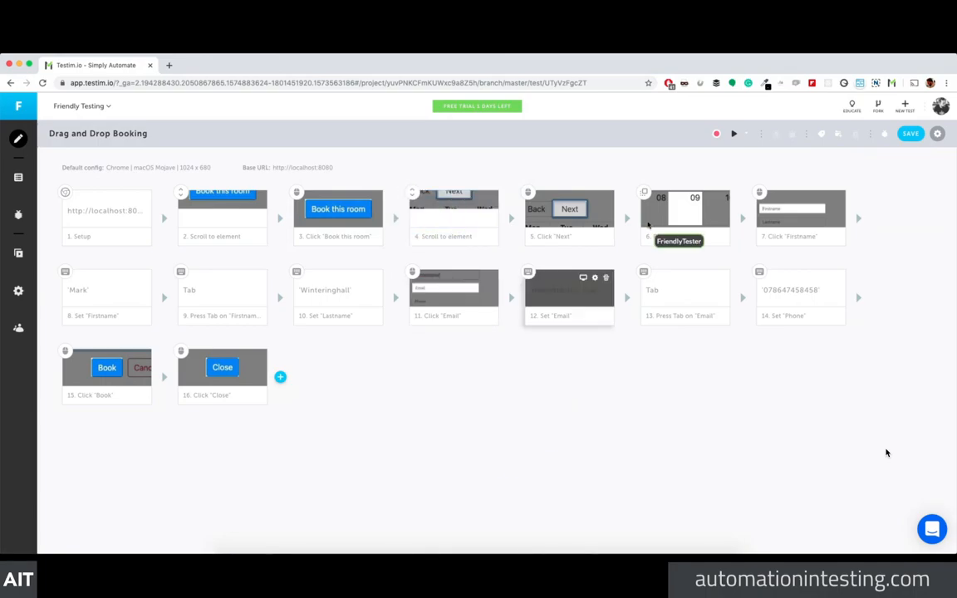
click(644, 193)
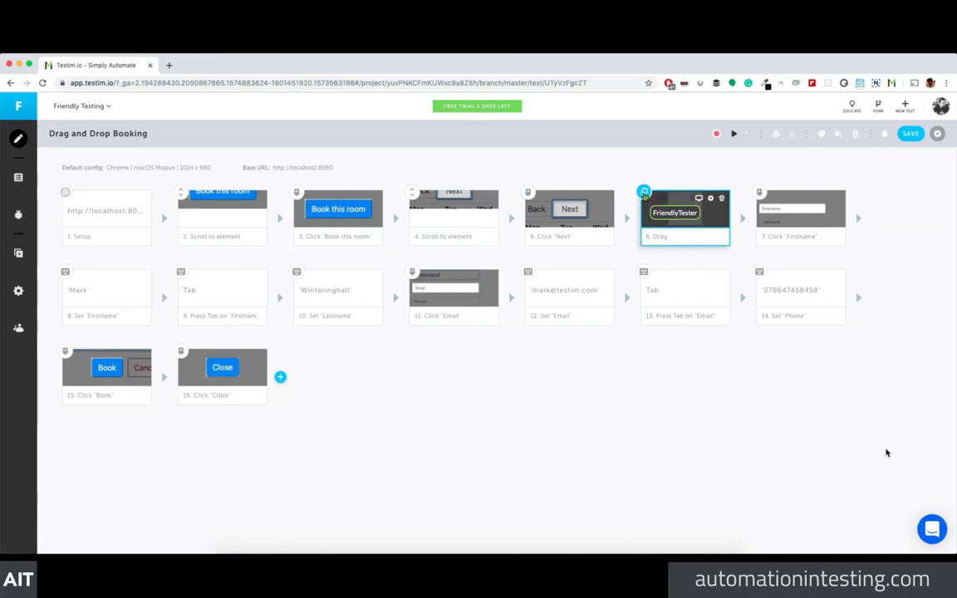
click(667, 238)
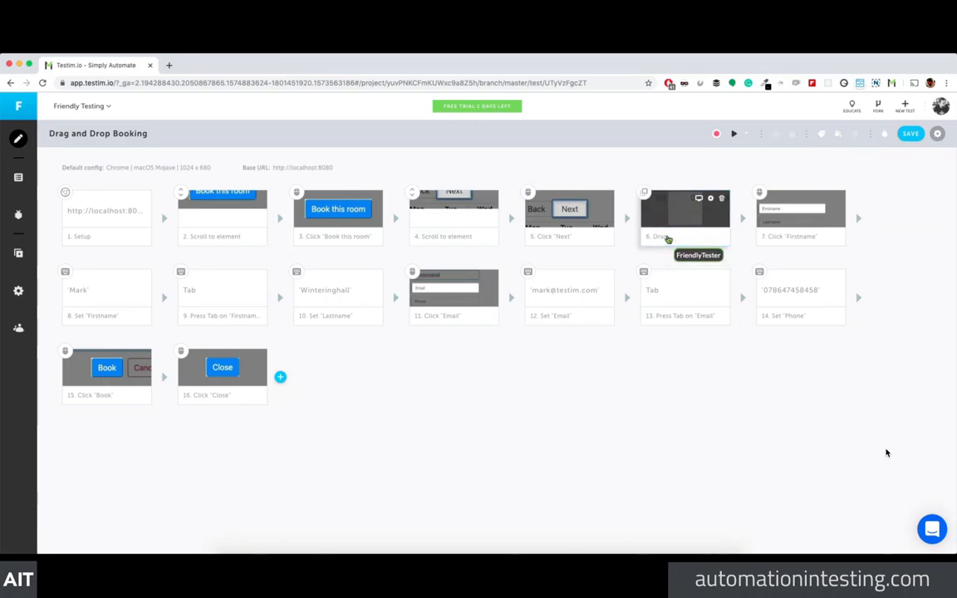
click(644, 193)
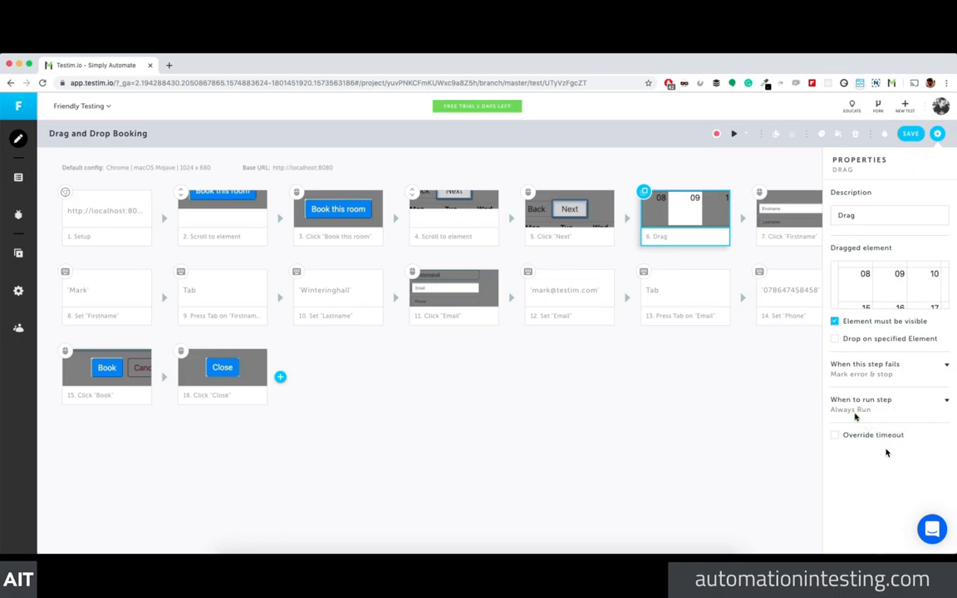
mouse_move(867, 302)
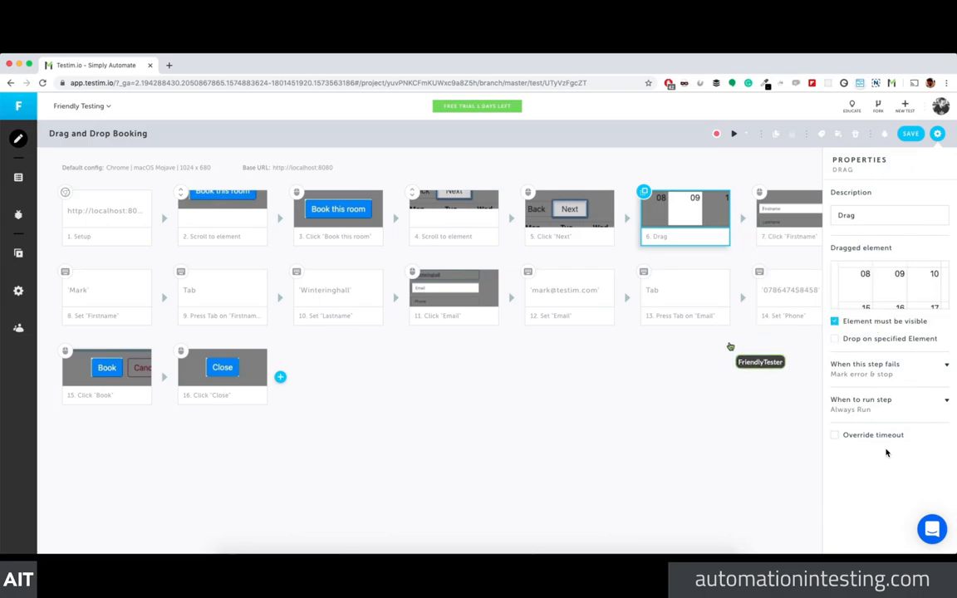
click(937, 134)
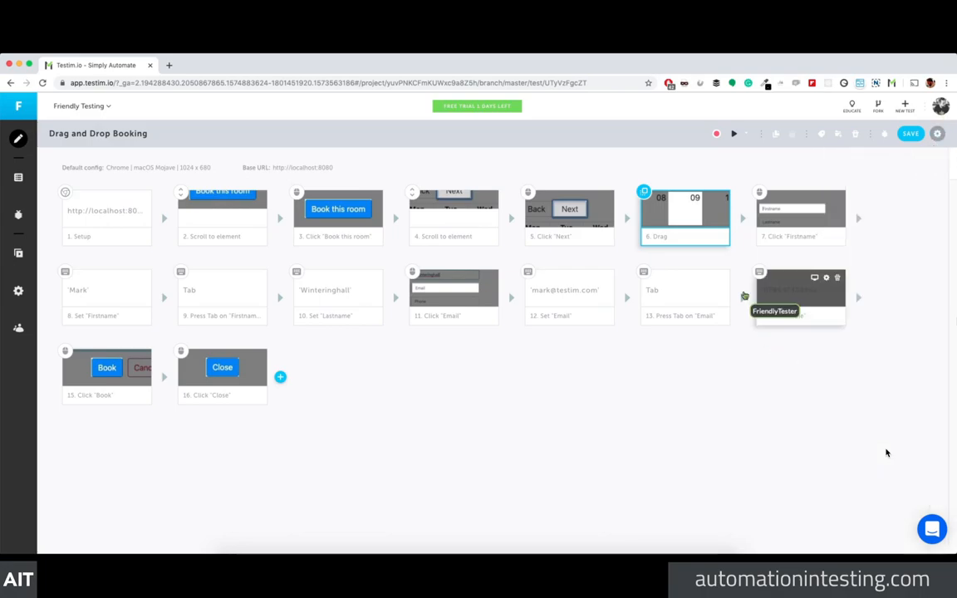
click(710, 383)
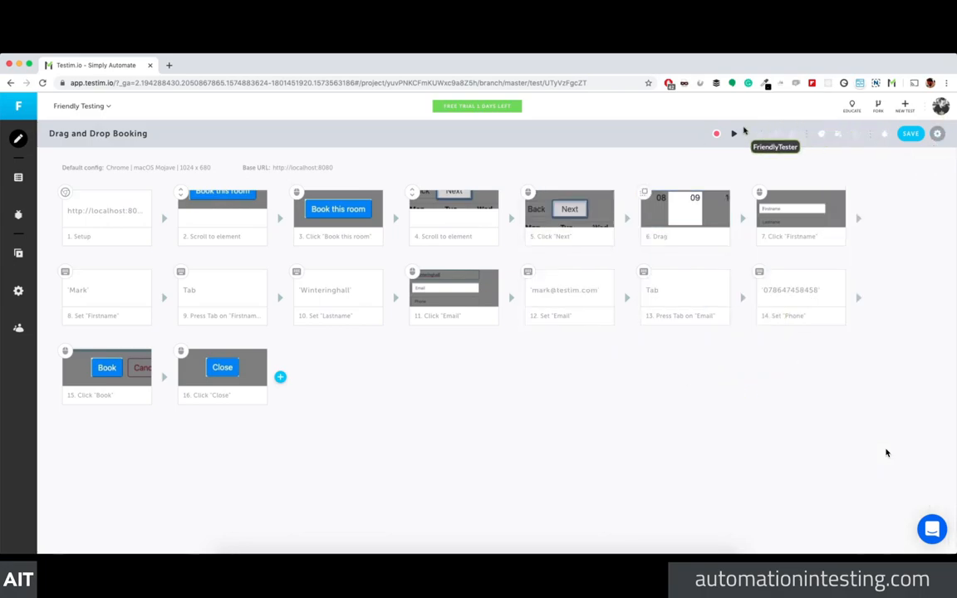
Step: Run the test locally and close the test browser once it passes in 12 seconds
click(736, 136)
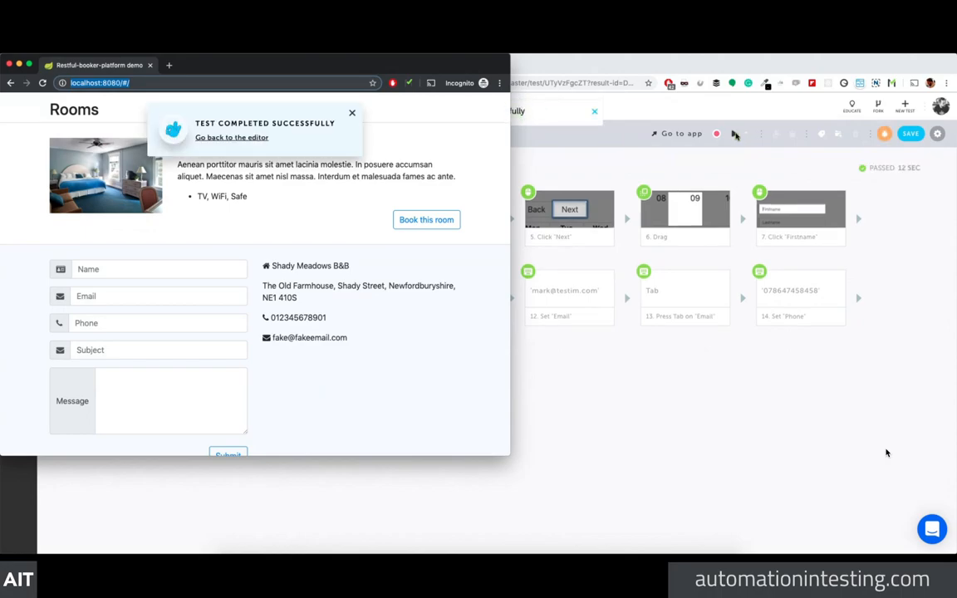
click(9, 64)
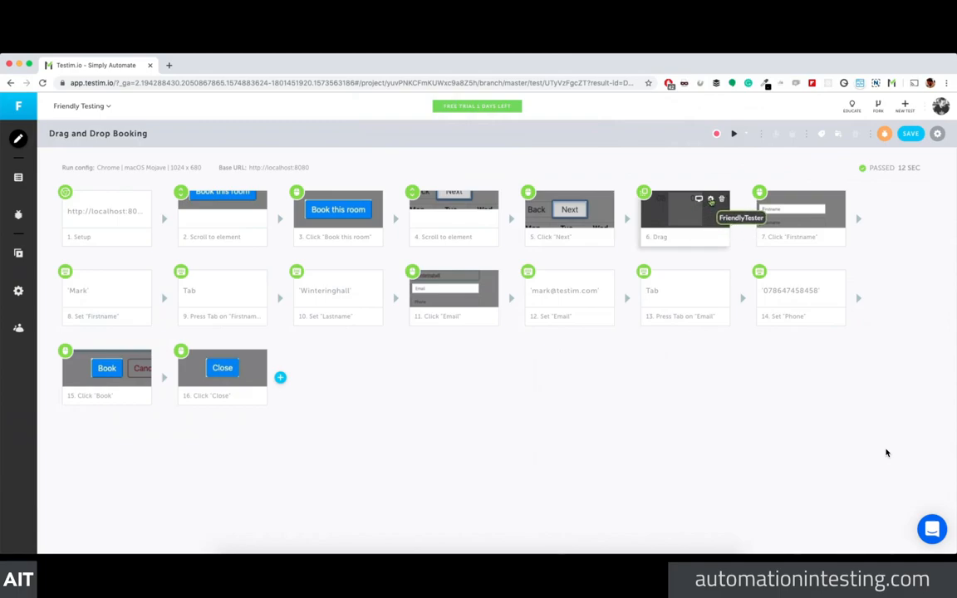
Step: Inspect the Drag step's target-element locators (80%, Nth Tag and Index), then return to its properties
click(710, 200)
mouse_move(860, 339)
click(893, 352)
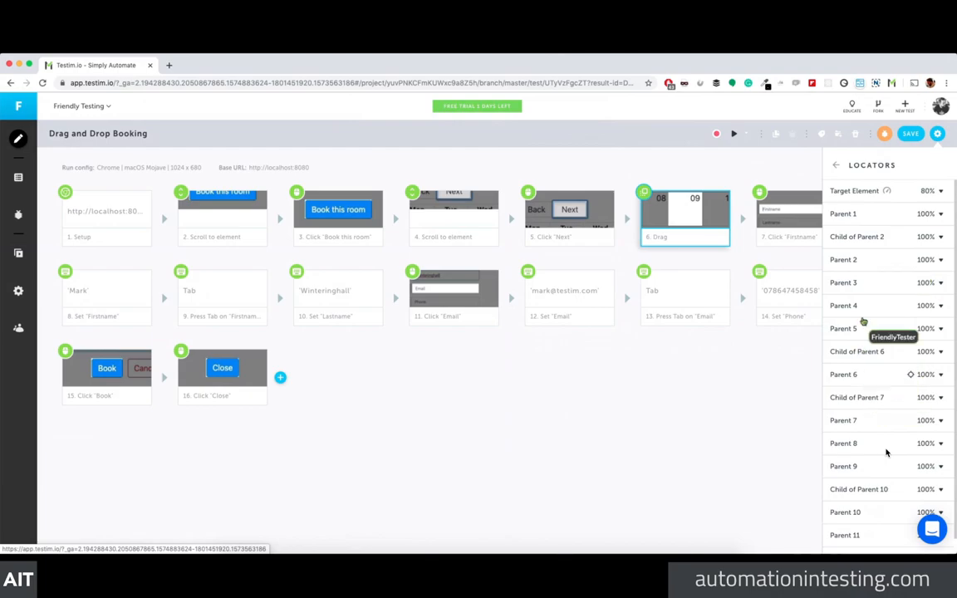
click(865, 192)
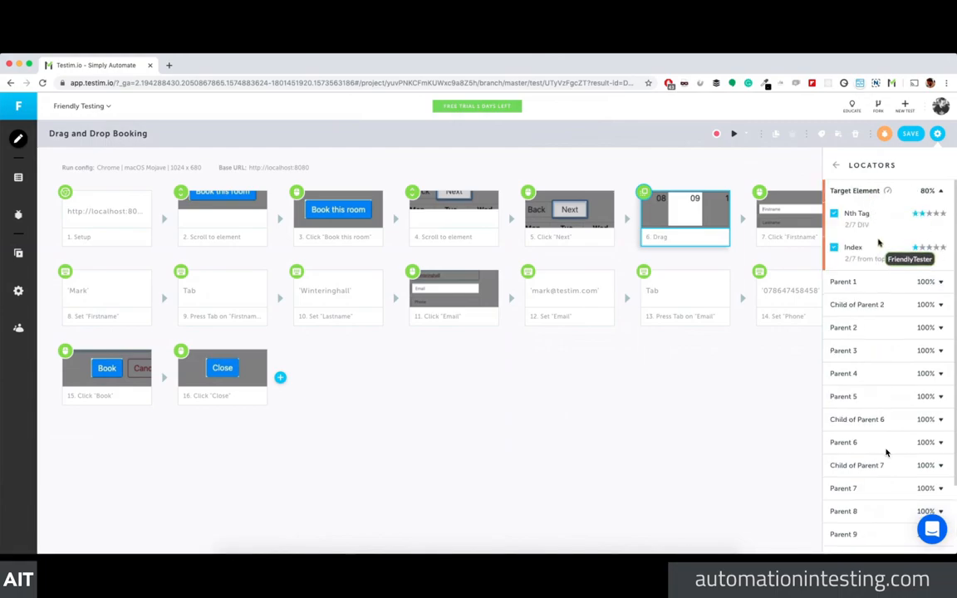
scroll(874, 247, down, 2)
scroll(875, 246, up, 3)
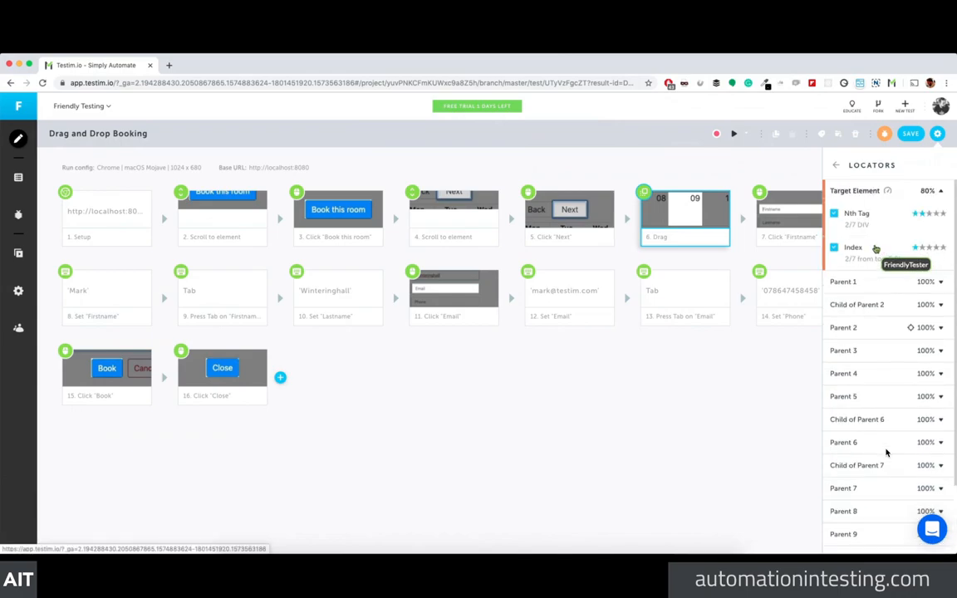
click(837, 167)
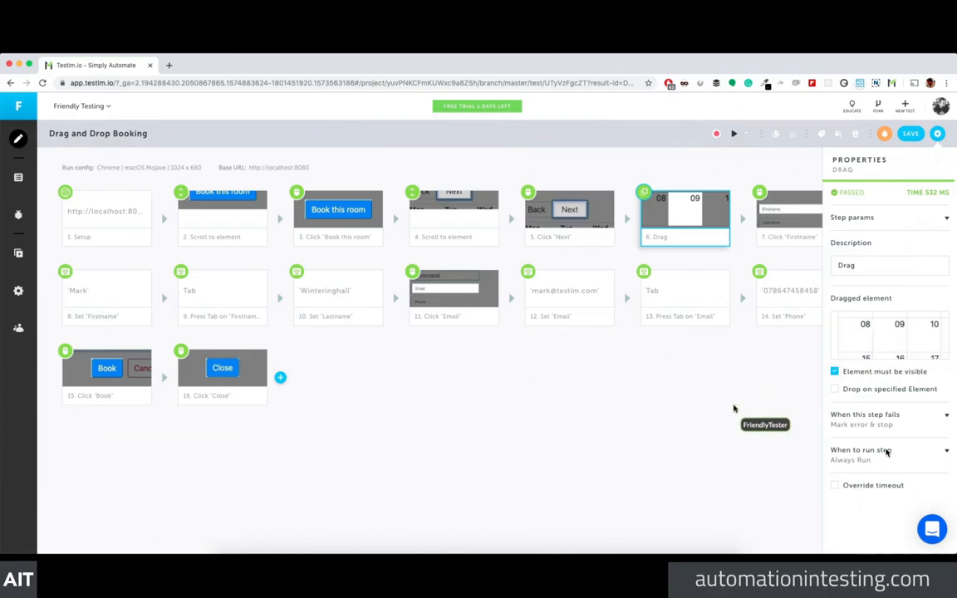
Step: Try reassigning the dragged element from the base URL, then close the opened site window
mouse_move(855, 323)
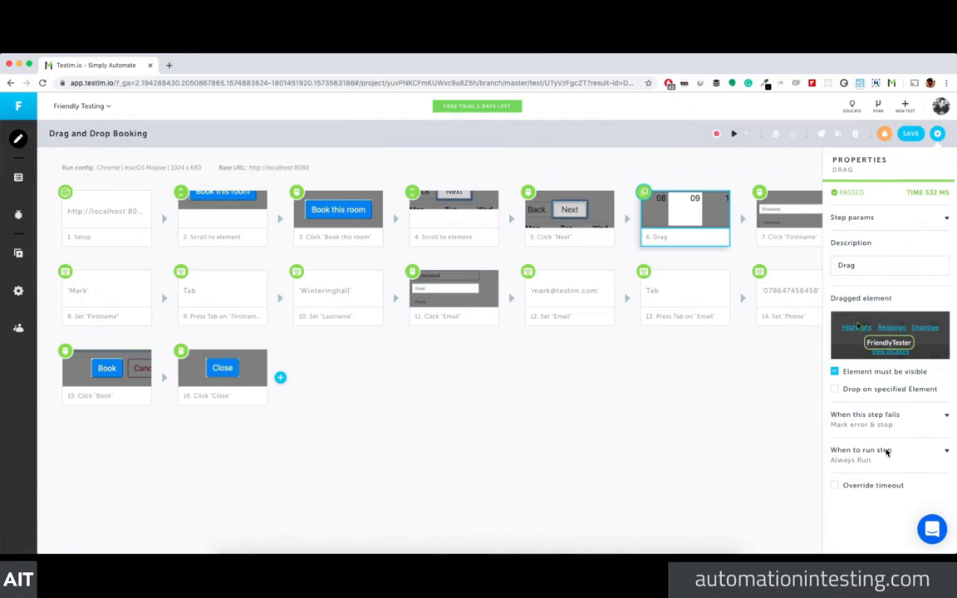
click(899, 330)
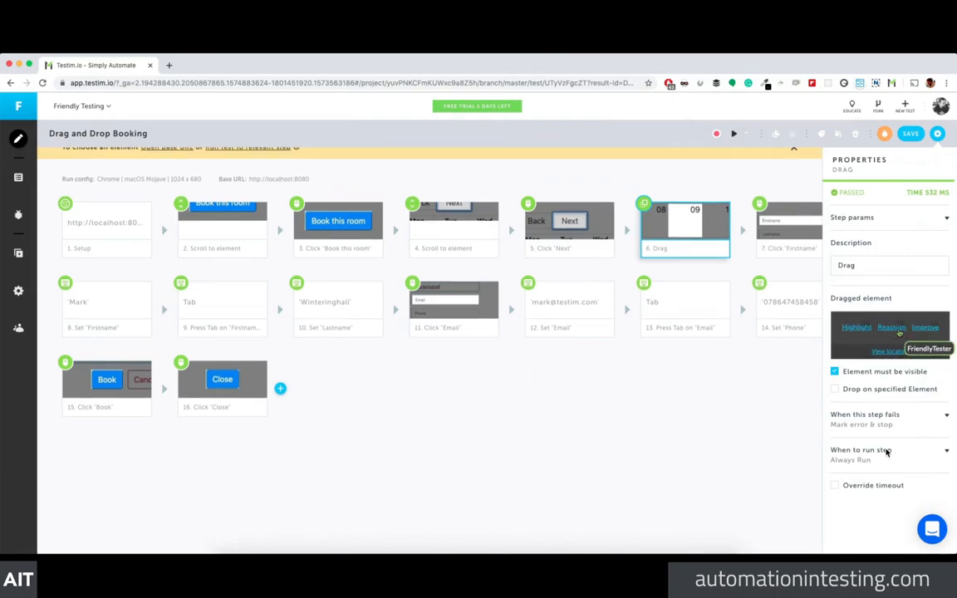
click(166, 158)
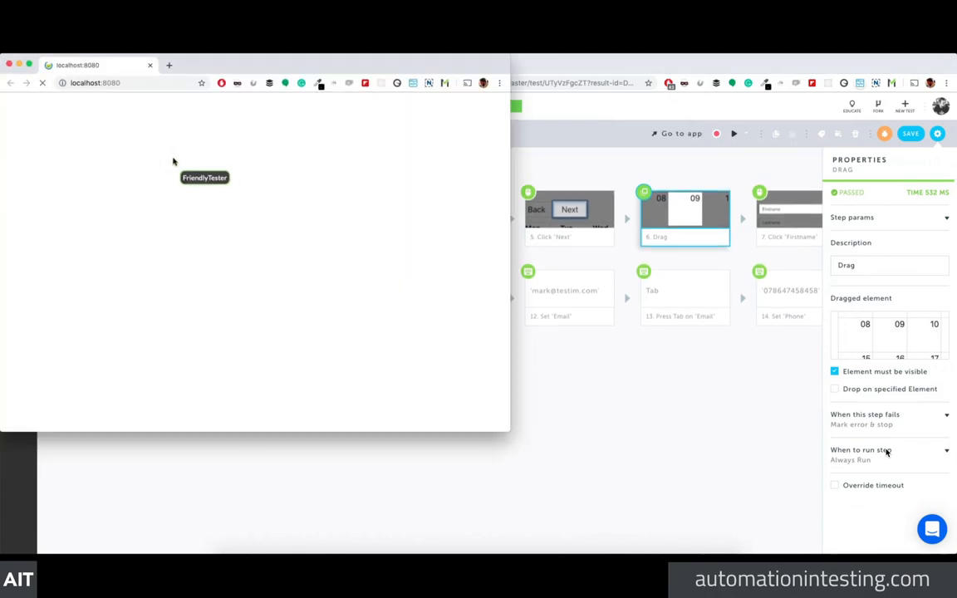
click(587, 365)
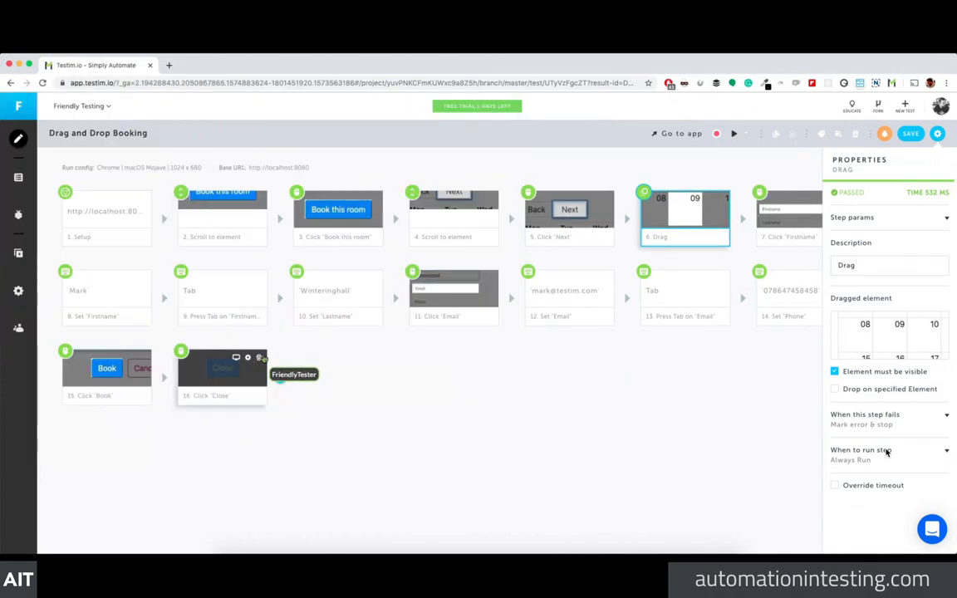
key(super+grave)
click(151, 65)
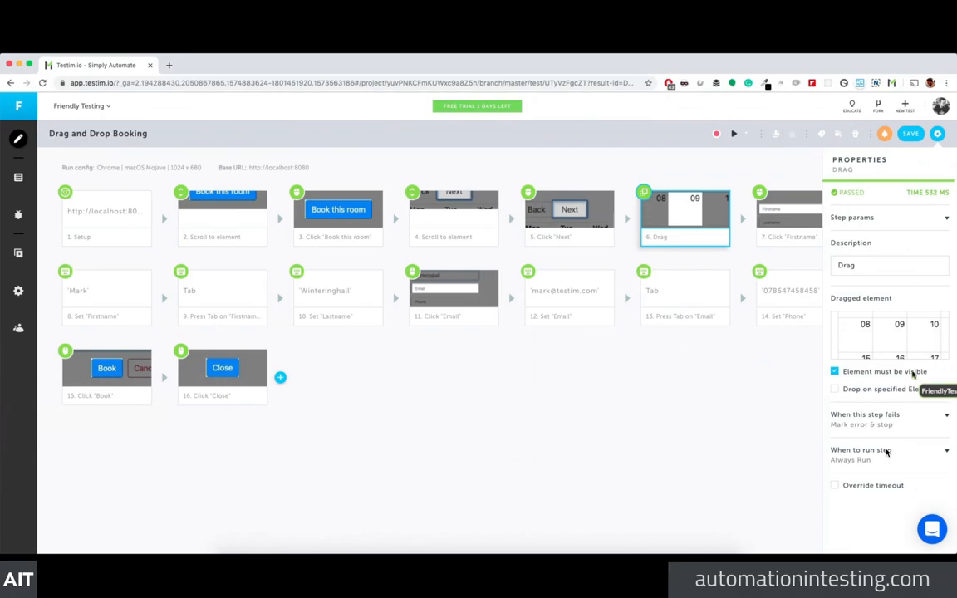
Step: Reselect the Drag step and reassign its dragged element by running the test to that step
click(709, 363)
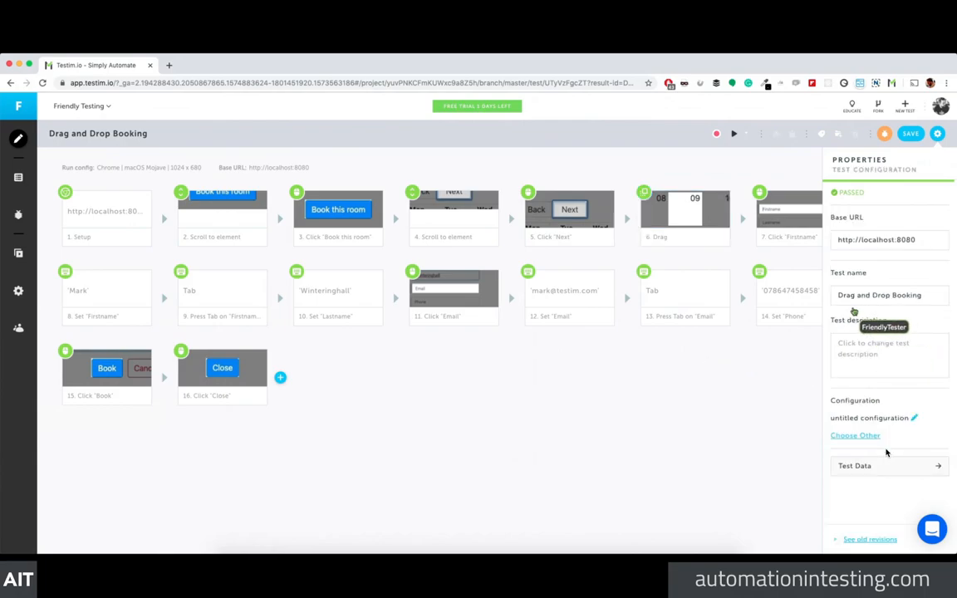
click(656, 208)
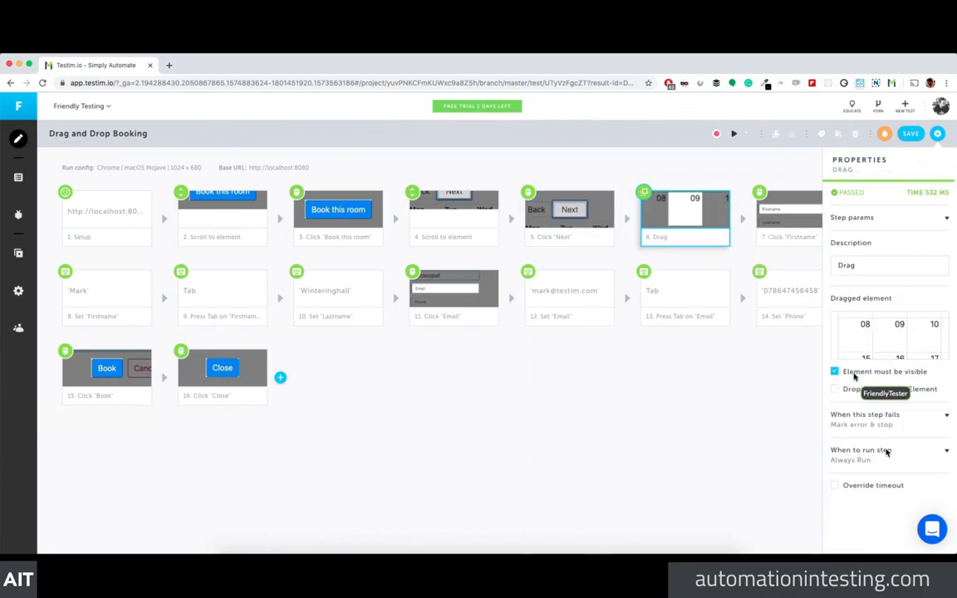
click(875, 320)
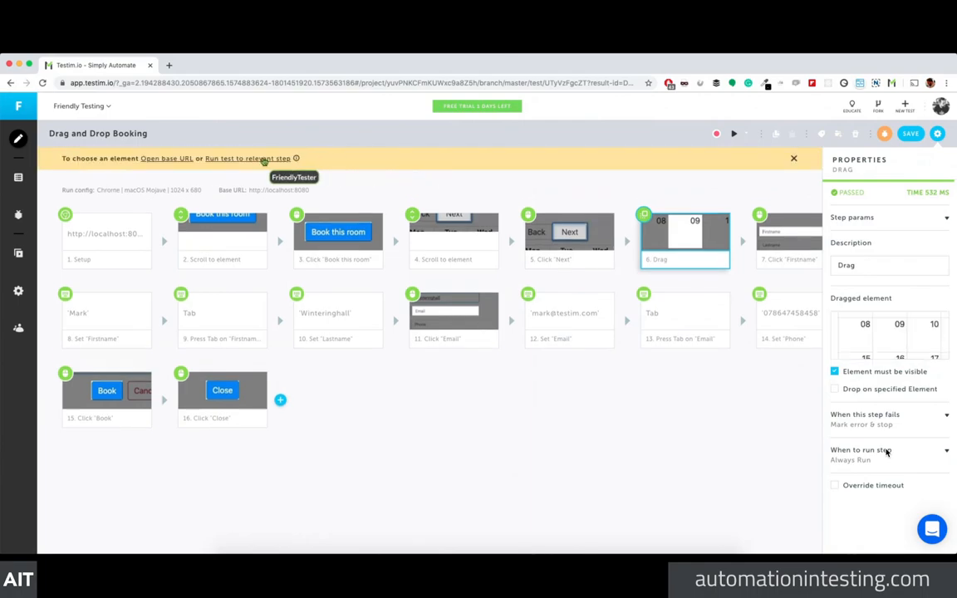
click(249, 158)
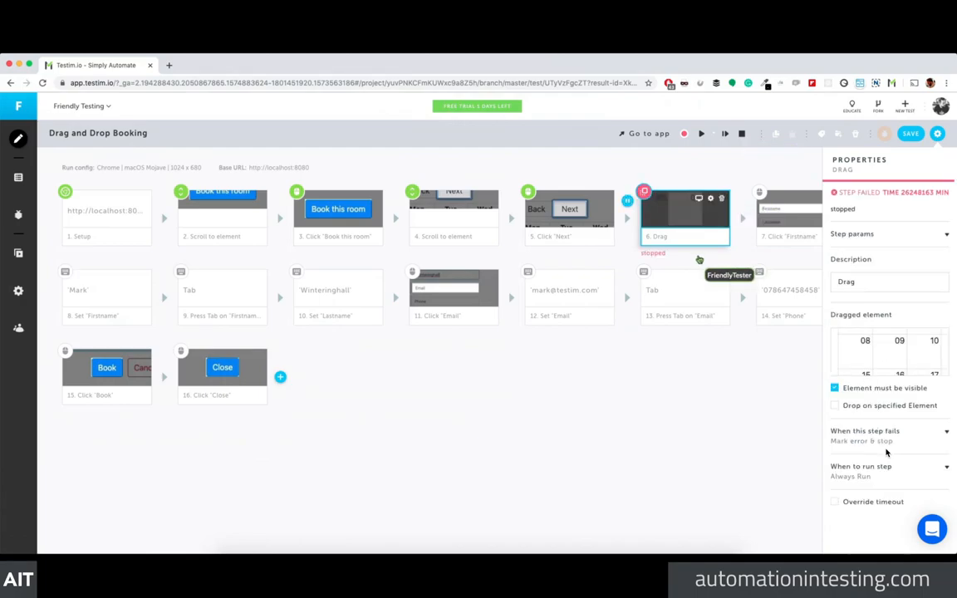
Step: Dismiss the Test Failed notice and rerun the test until it stops before step 6, Drag
click(635, 359)
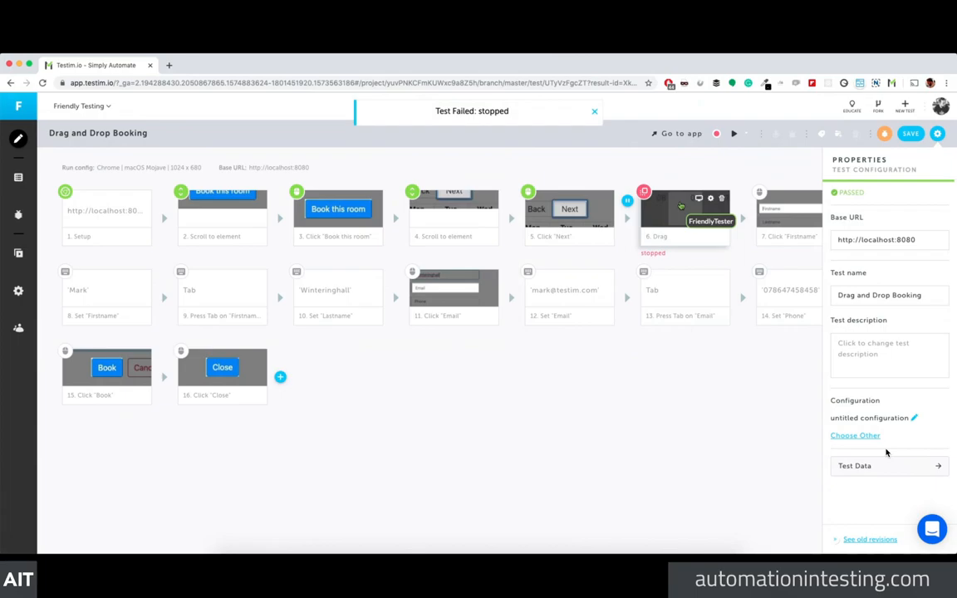
click(593, 111)
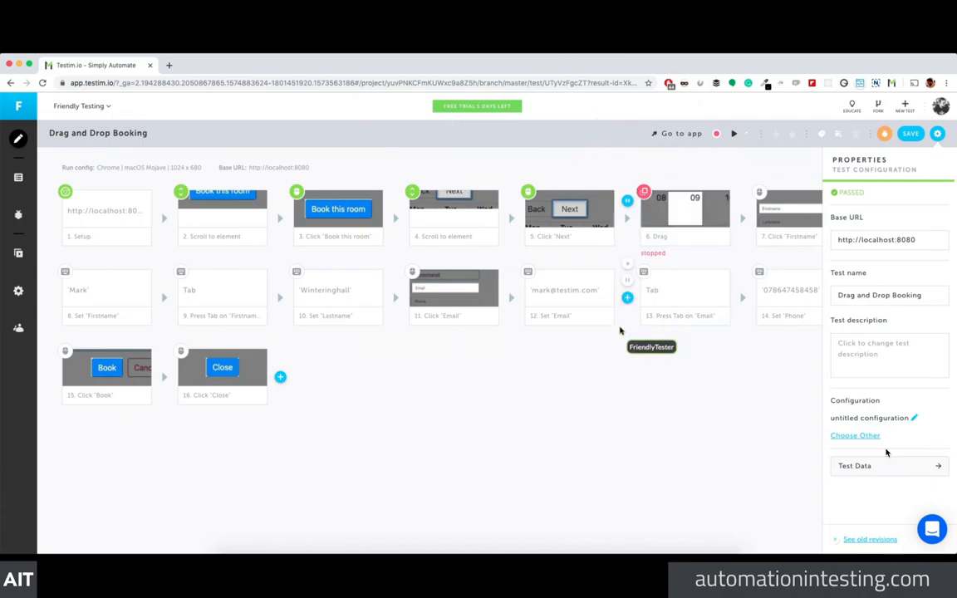
click(733, 134)
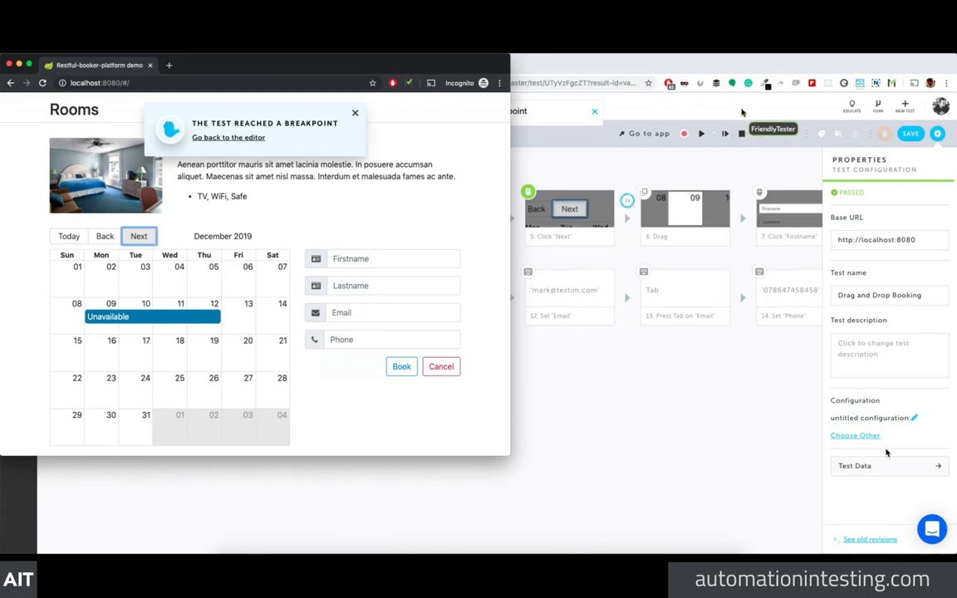
click(701, 136)
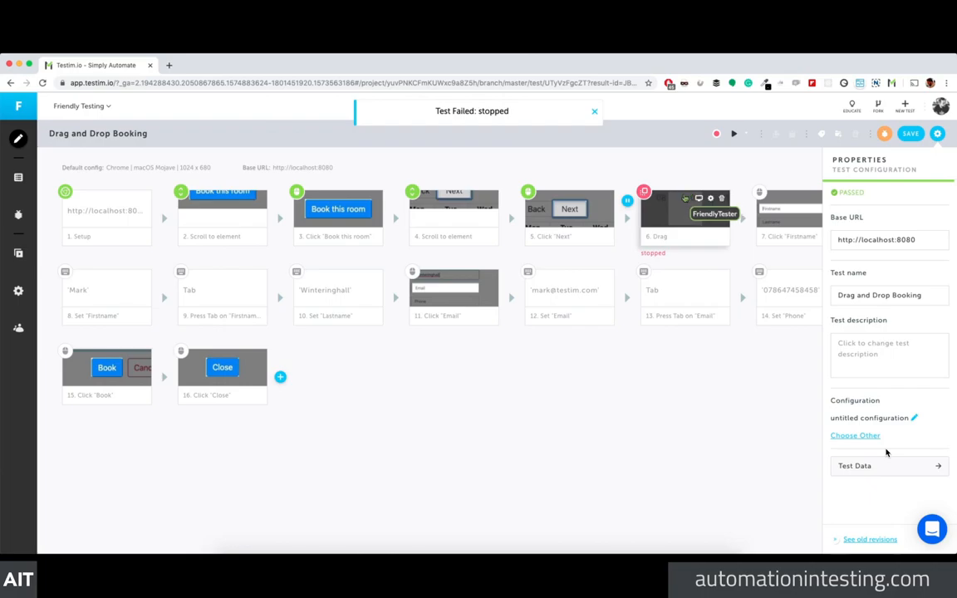
Step: Reassign step 6's dragged element by running to that step; after the run passes, close the notice and test window
click(704, 214)
mouse_move(834, 349)
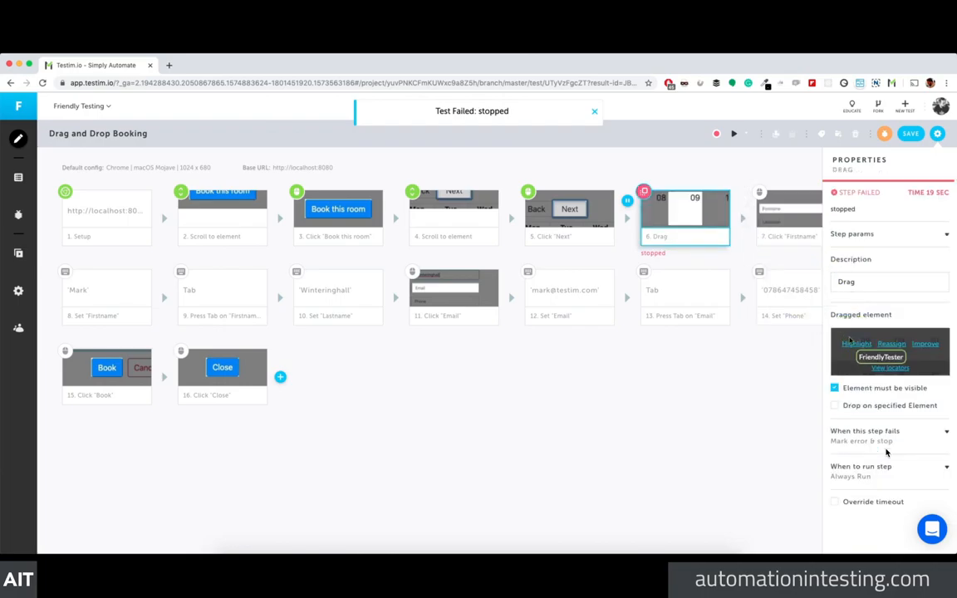
click(892, 344)
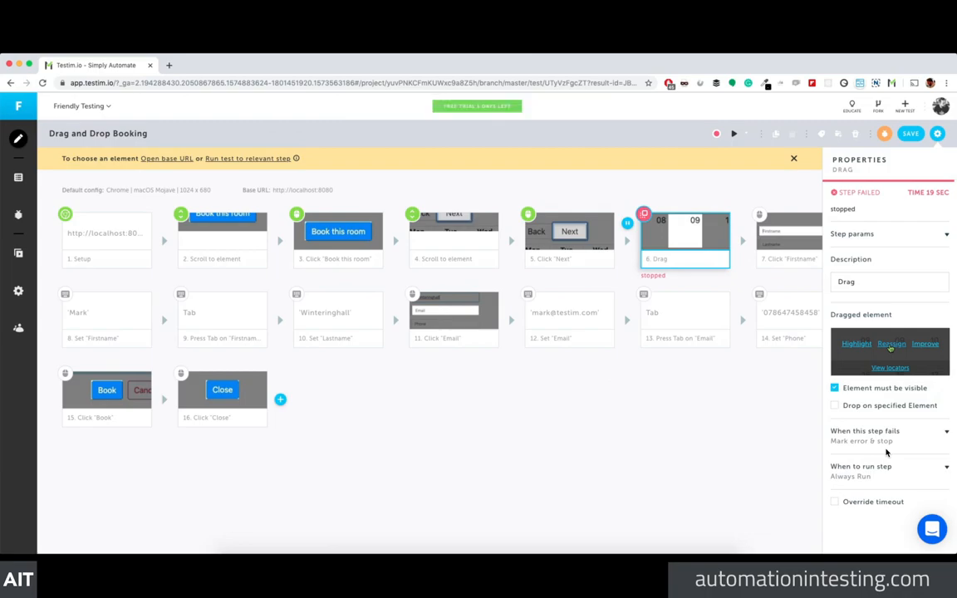
click(239, 158)
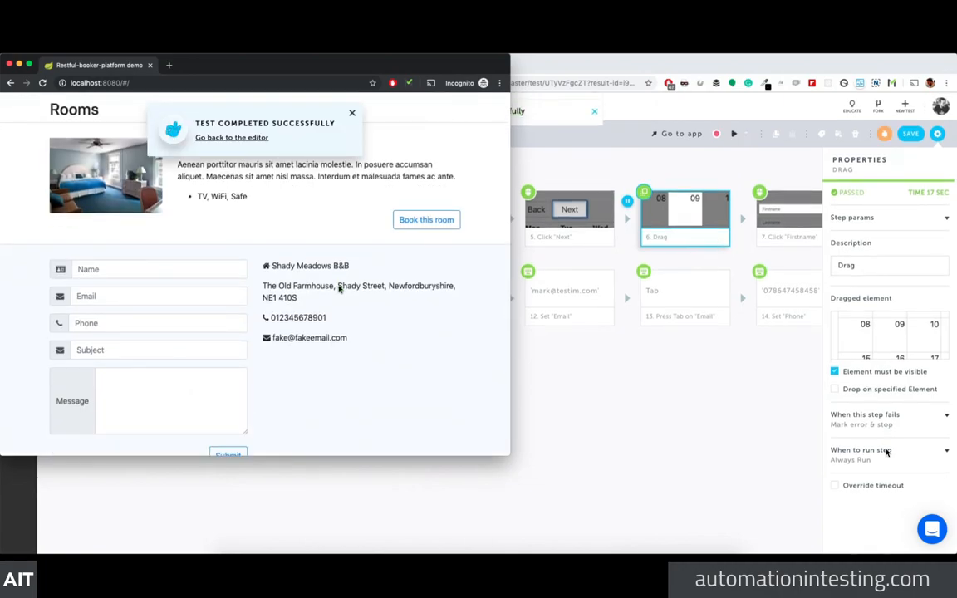
click(352, 113)
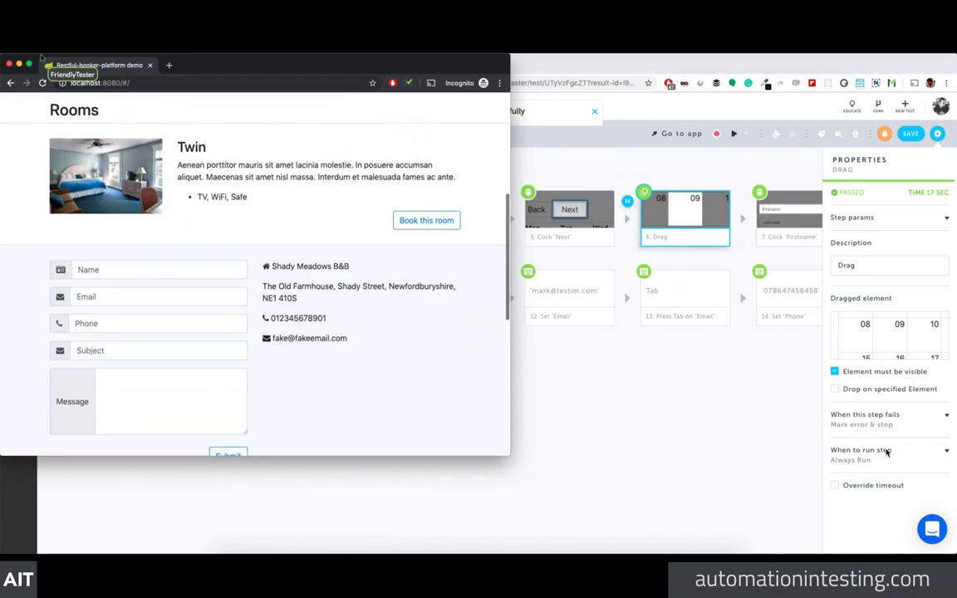
click(9, 64)
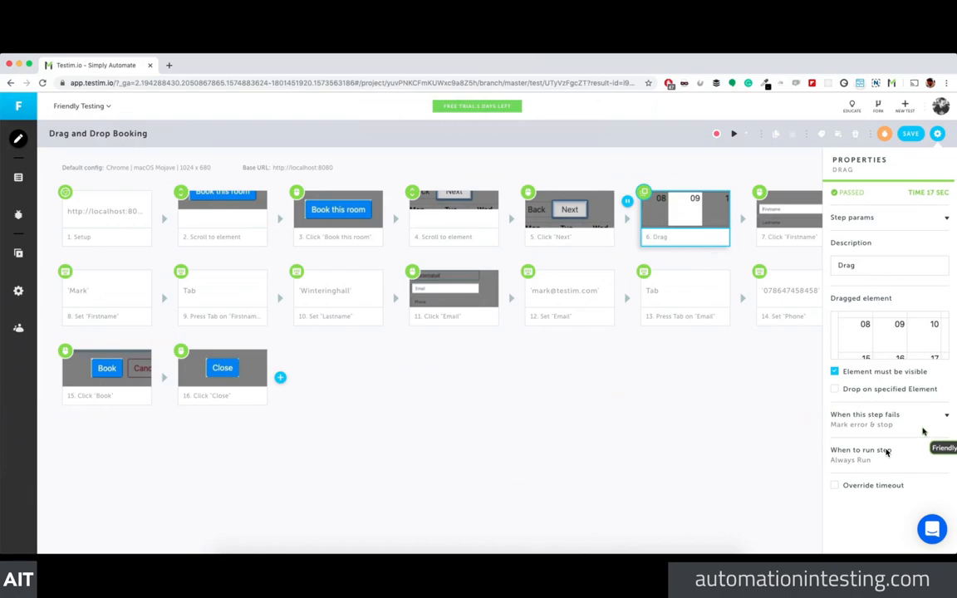
Step: Review the repaired Drag step's locators, then deselect it to show Test Configuration
mouse_move(876, 352)
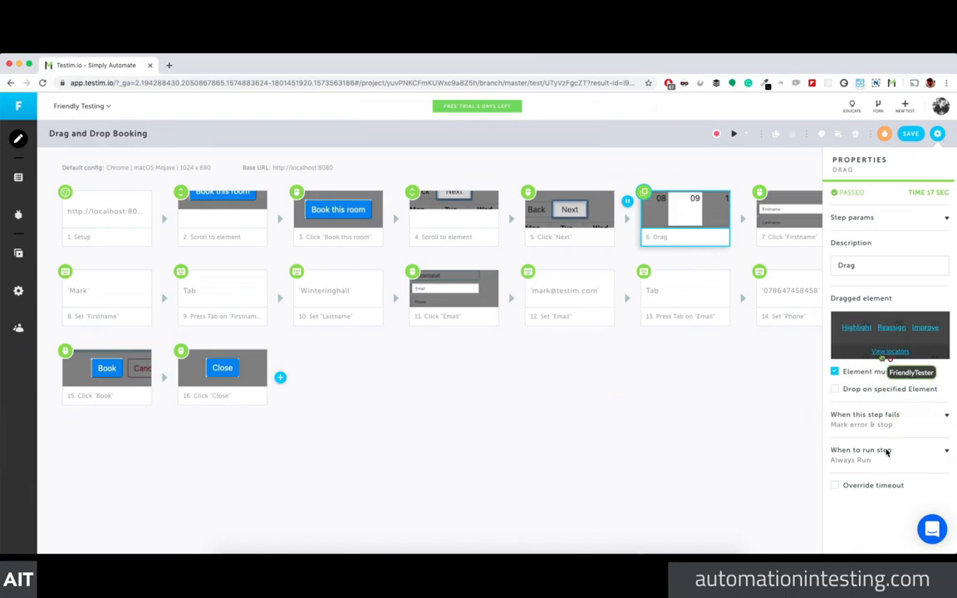
click(887, 351)
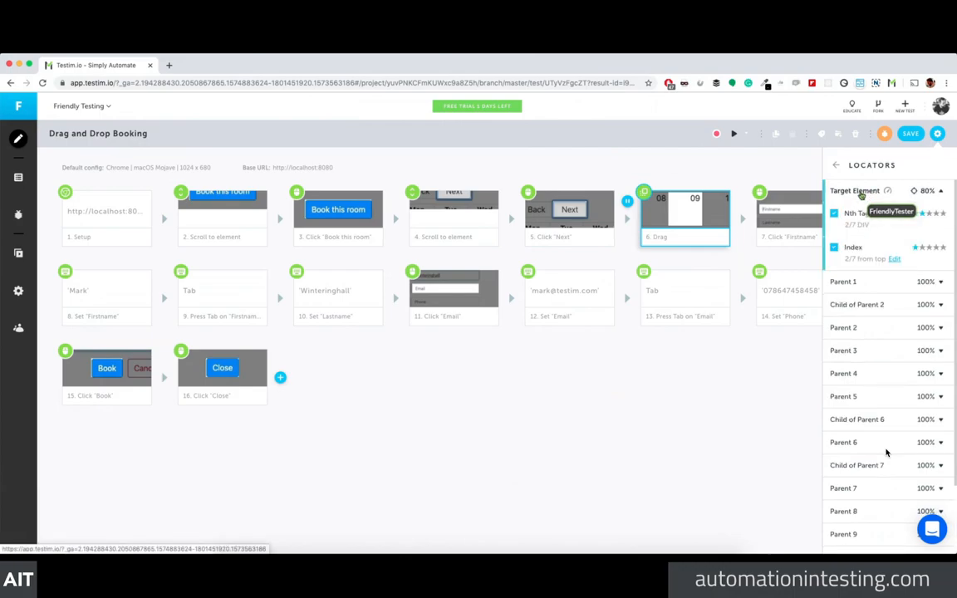
click(836, 165)
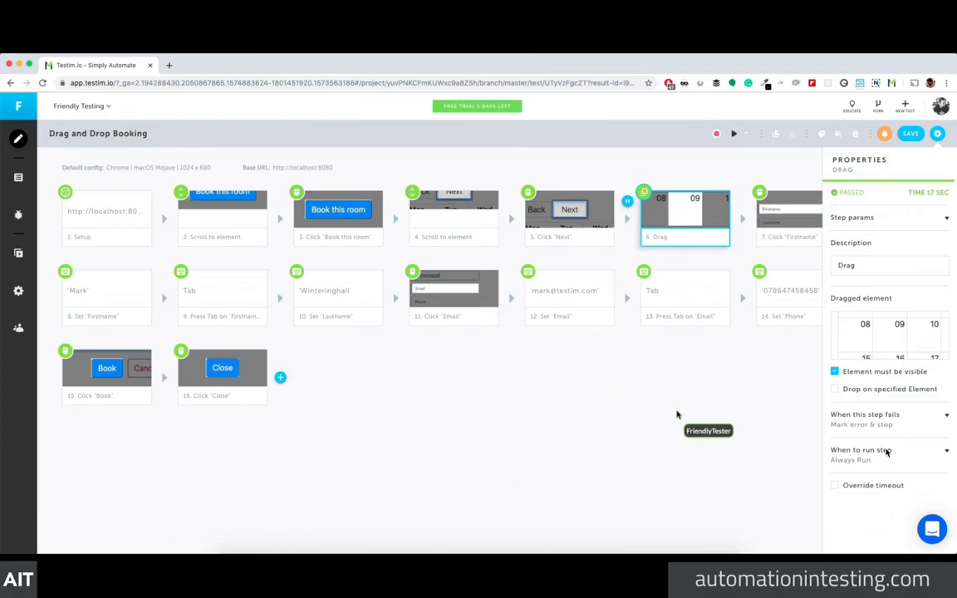
click(909, 271)
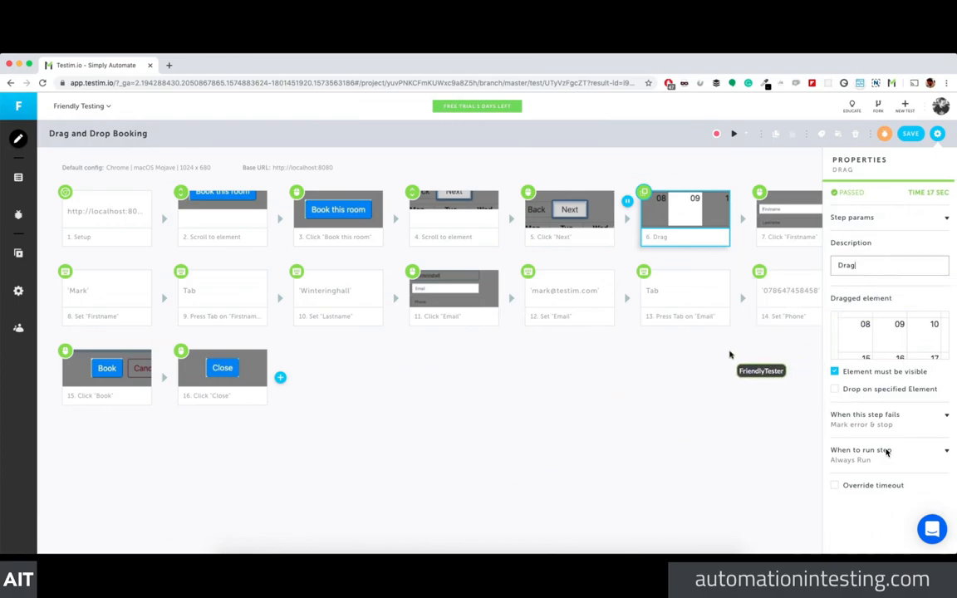
click(689, 238)
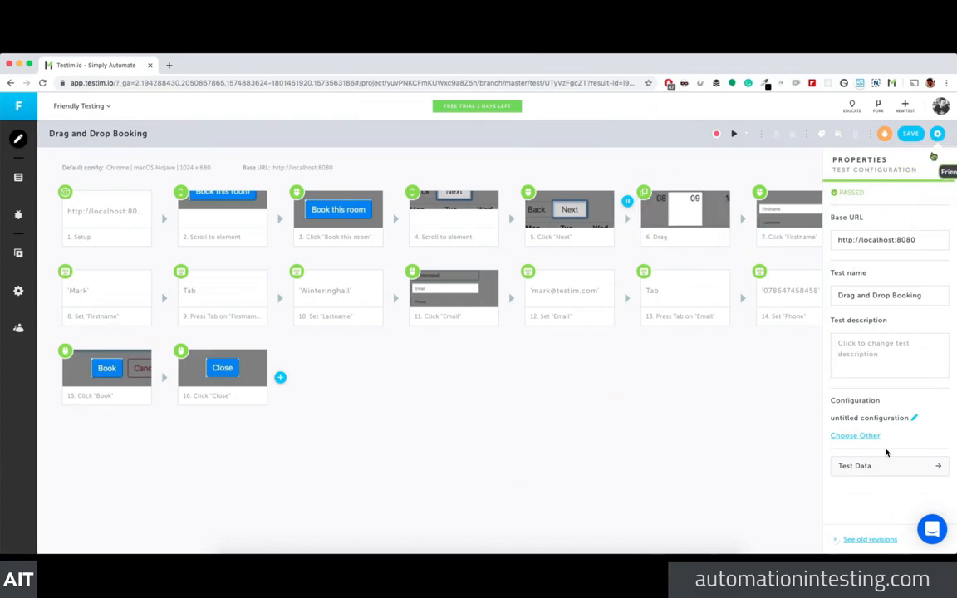
Step: Run the Drag and Drop Booking test past its breakpoint, then close the test browser
click(936, 138)
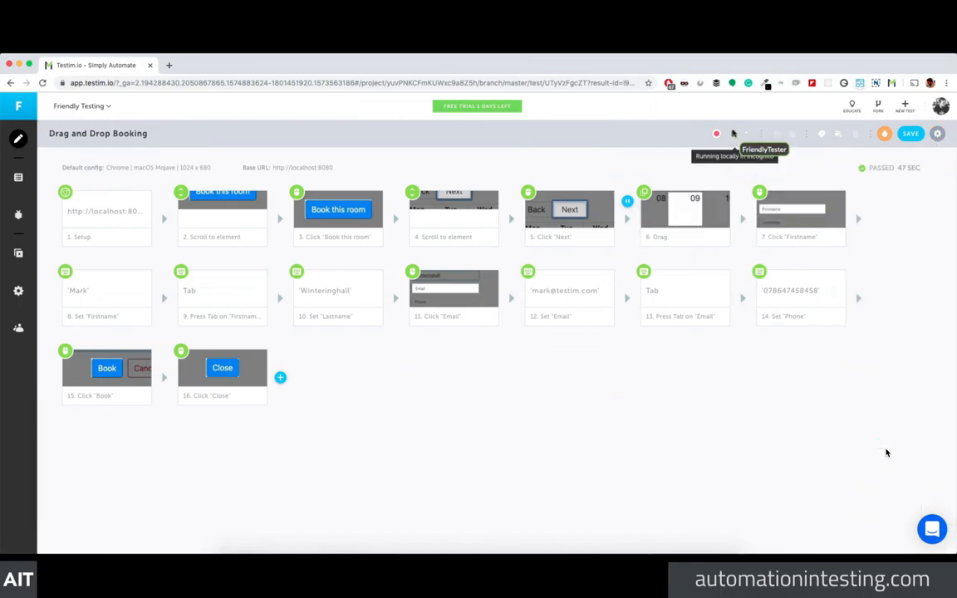
click(733, 134)
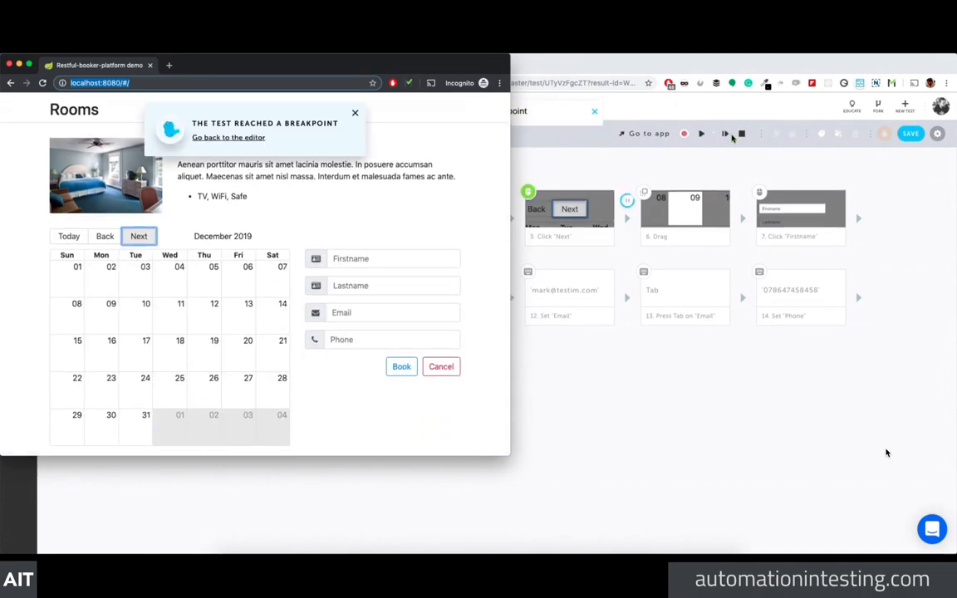
click(730, 151)
click(703, 137)
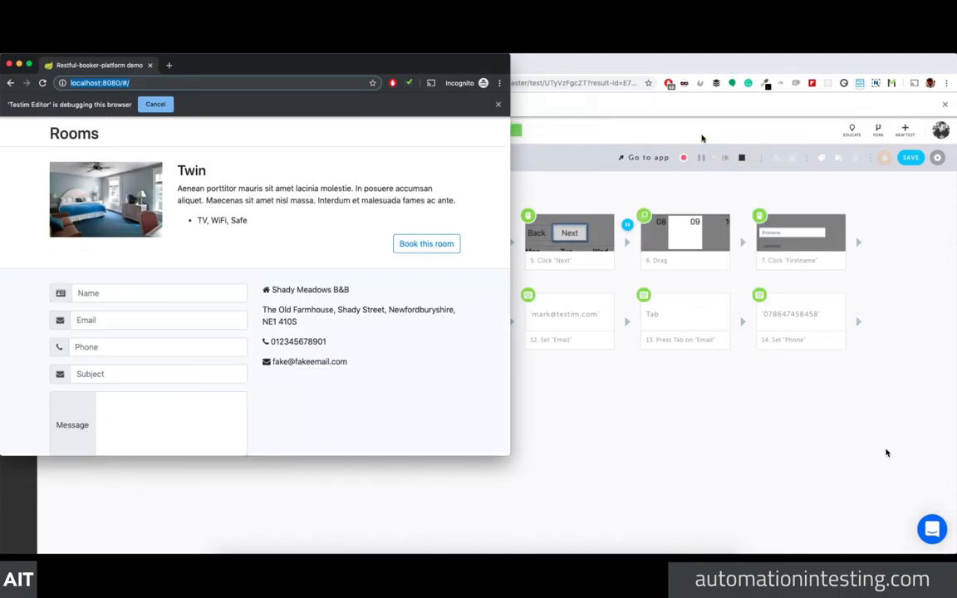
click(10, 64)
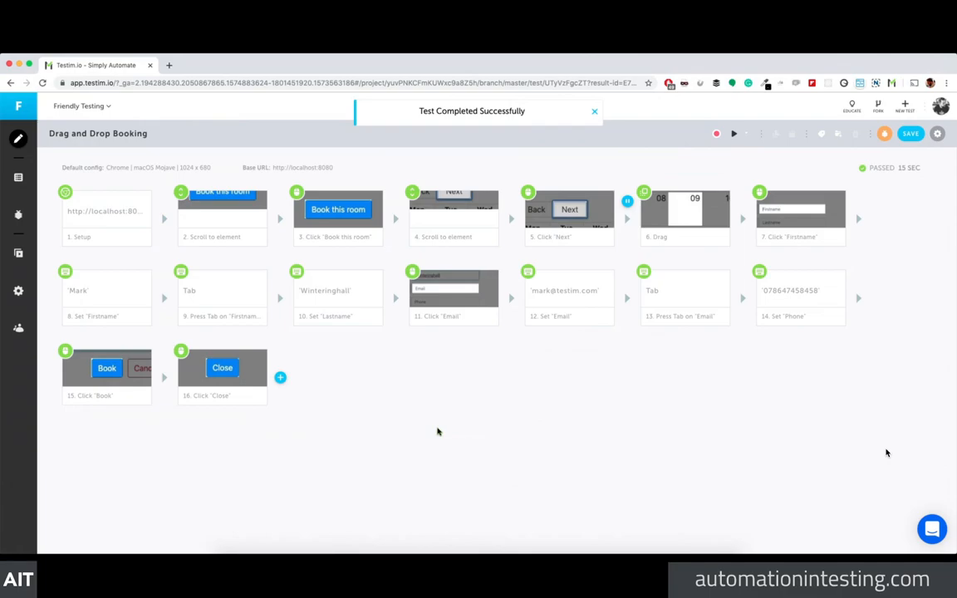
click(594, 111)
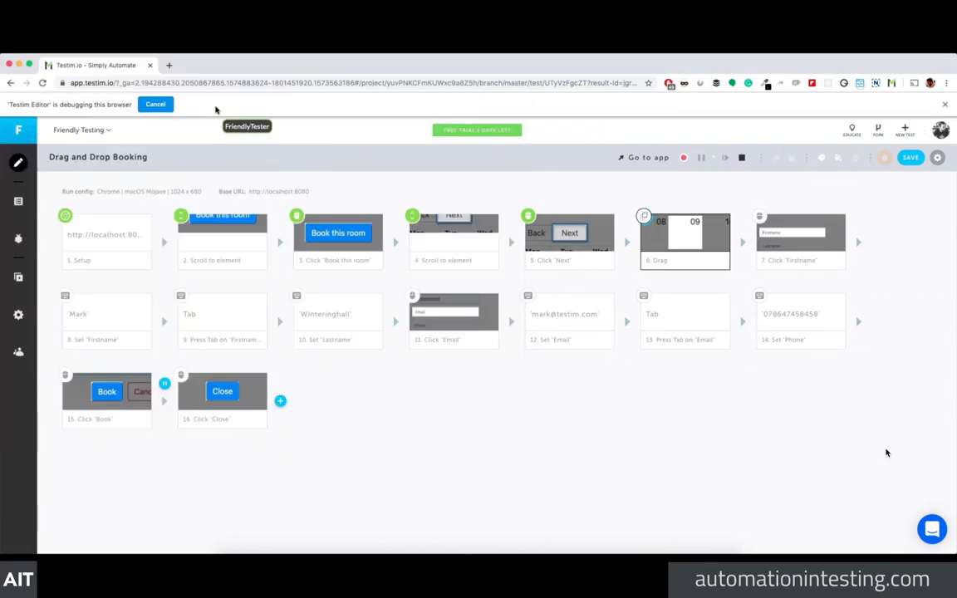
Step: Inspect the 'Booking Successful!' confirmation text in the local booking app, then return to Testim's editor
click(169, 65)
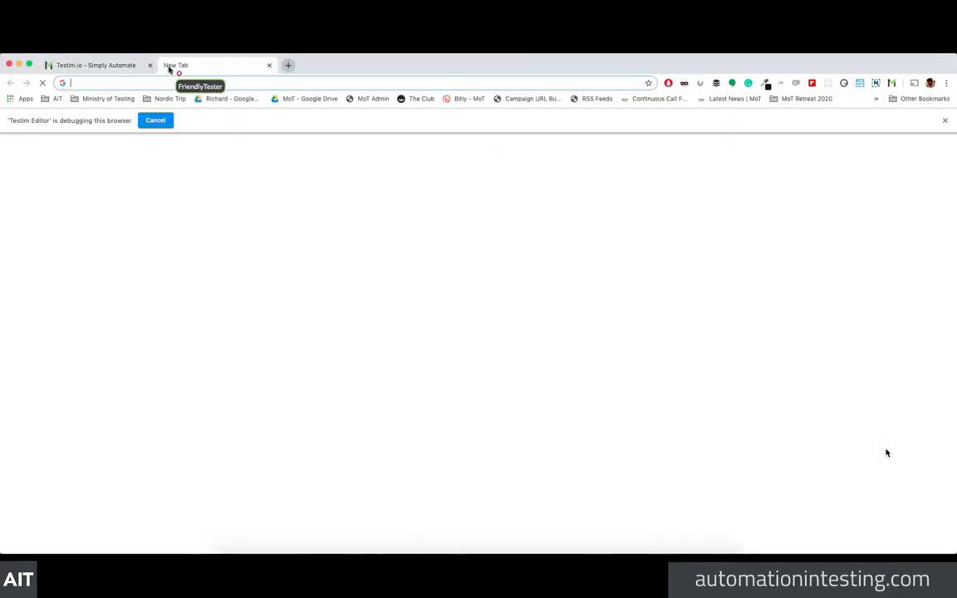
text(localhost:8080/#/)
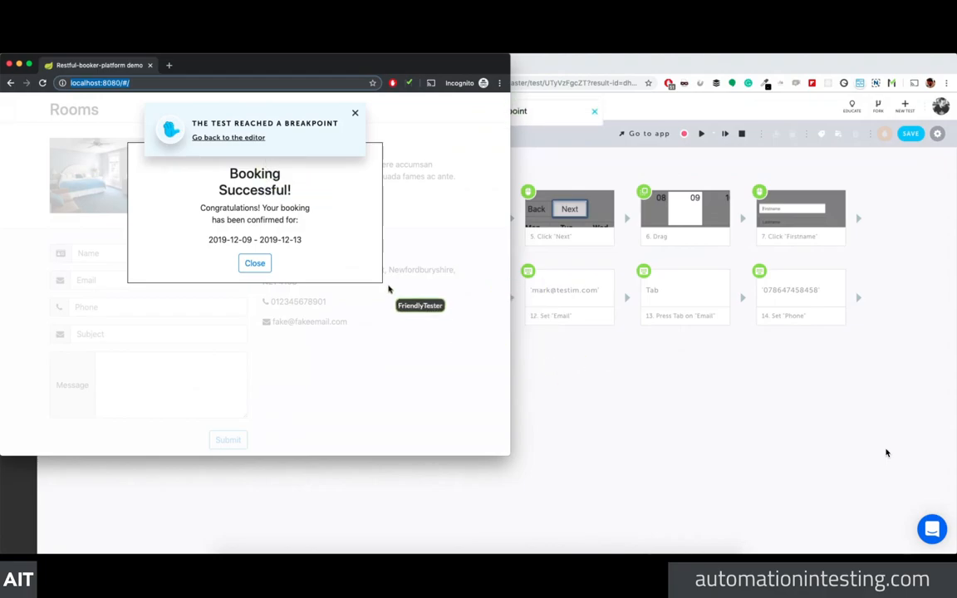
drag(230, 175, 290, 207)
click(325, 209)
key(super+grave)
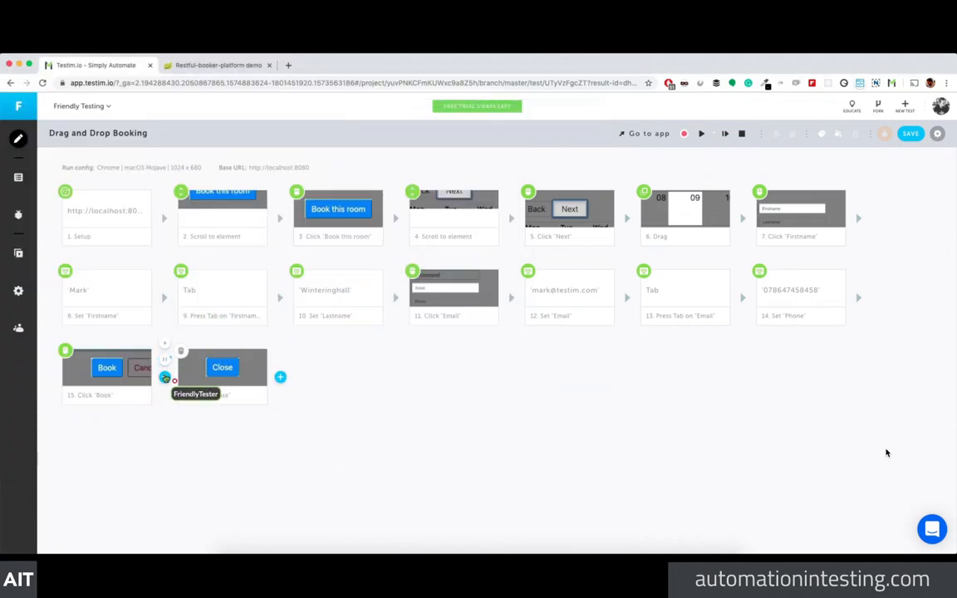
Step: Insert a Validate element text step for the 'Booking Successful!' heading before Click 'Close'
click(166, 378)
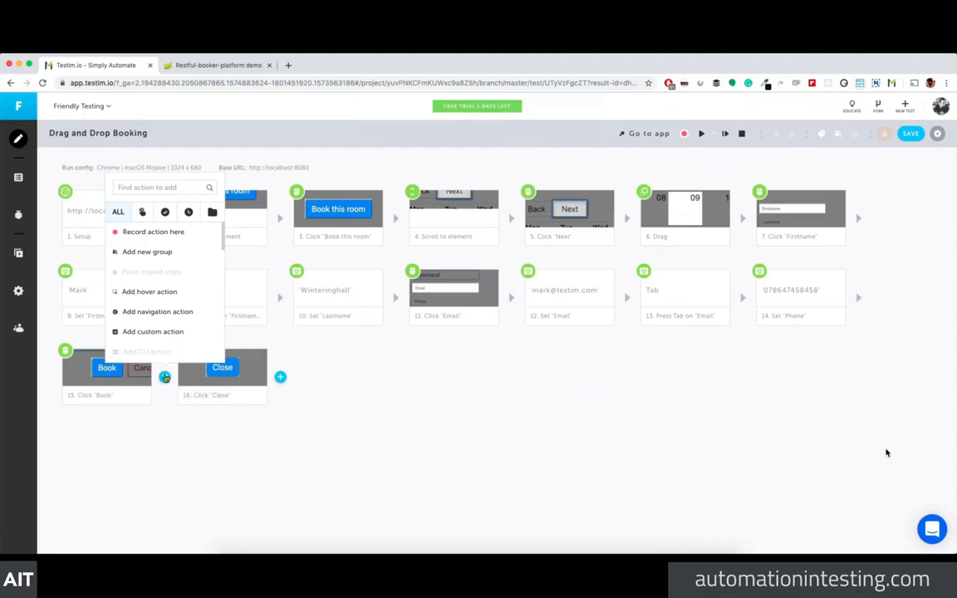
click(166, 212)
scroll(171, 316, down, 2)
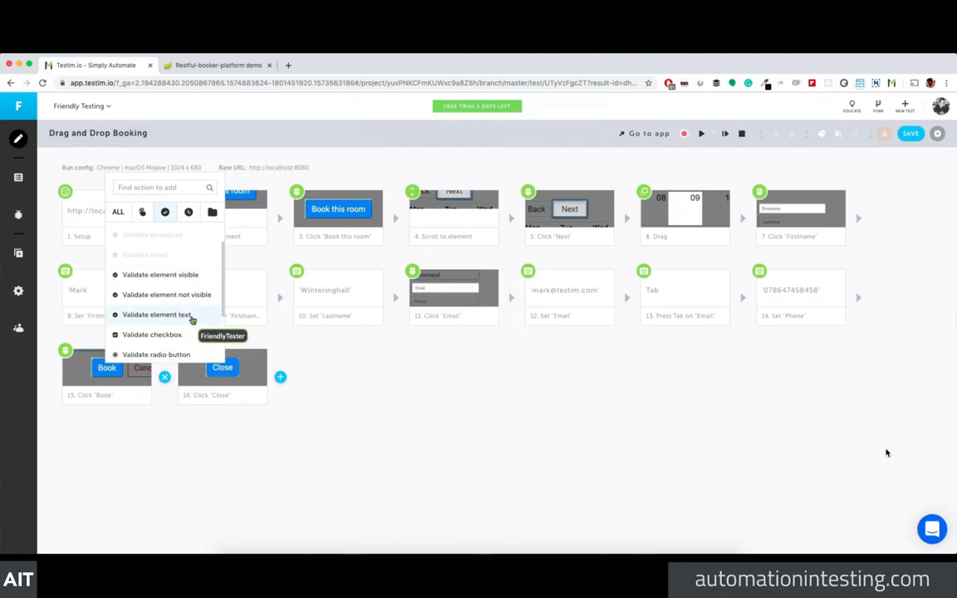
click(185, 317)
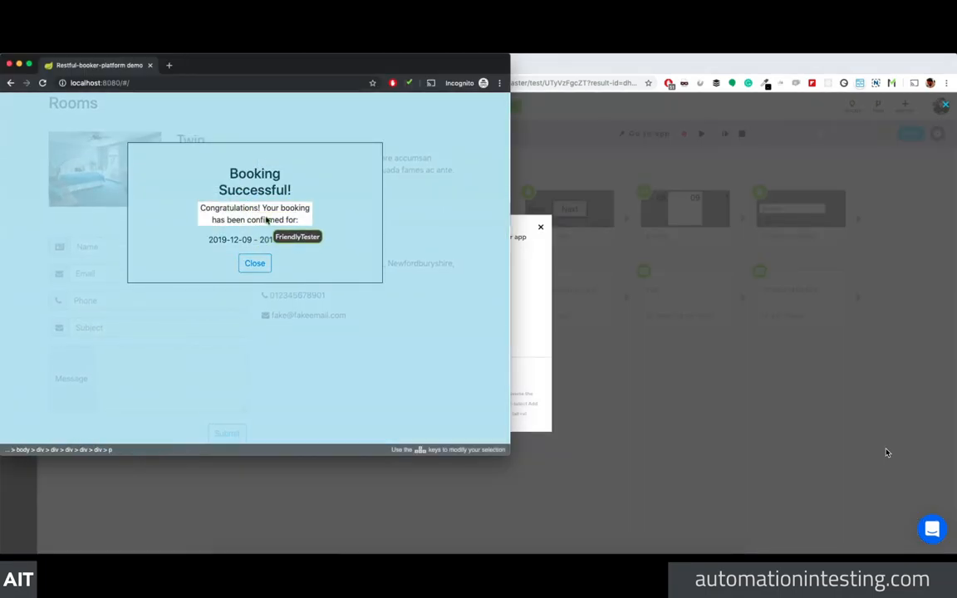
click(267, 192)
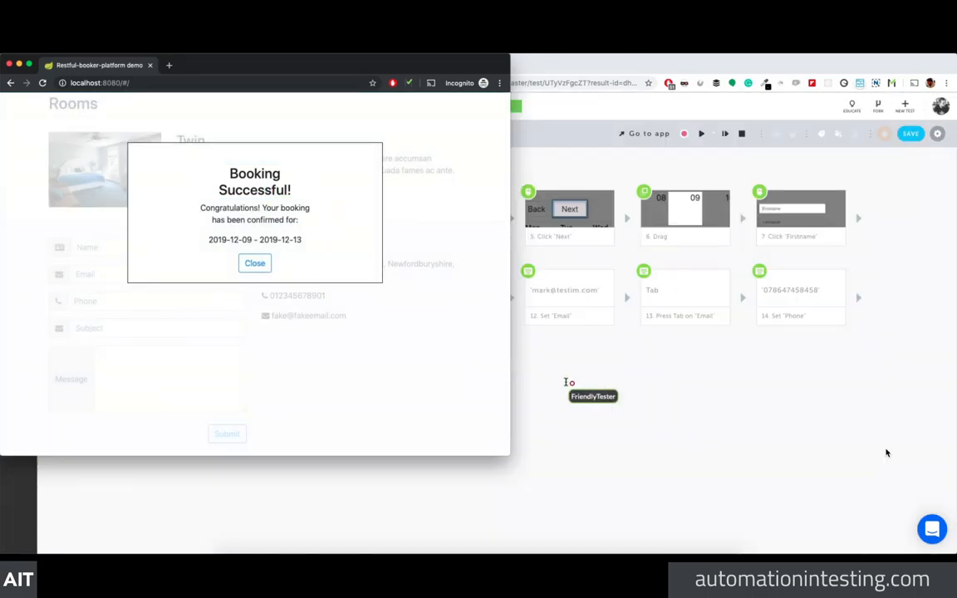
mouse_move(280, 378)
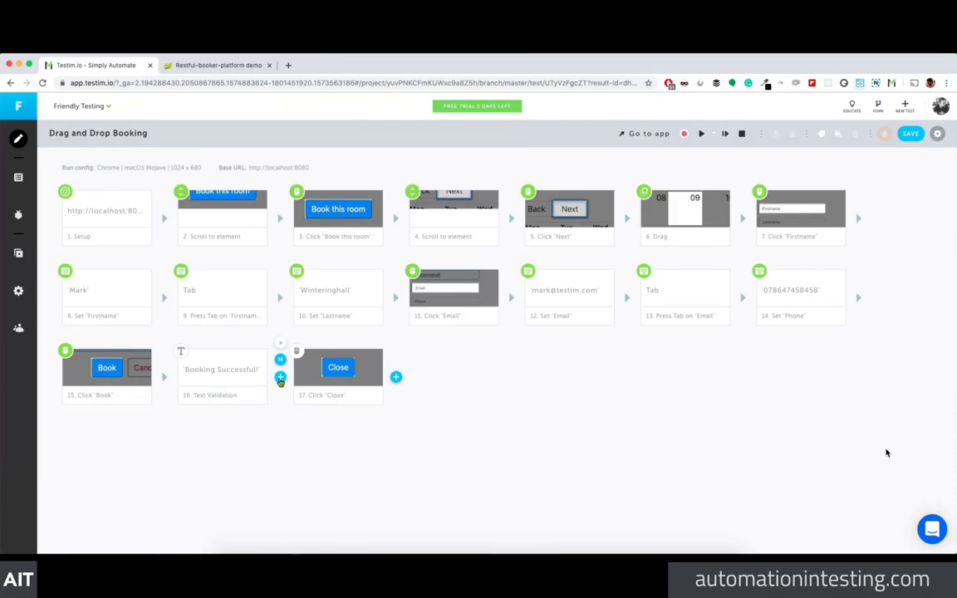
Step: Add a text validation after step 16 for the 'Congratulations! Your booking has been confirmed for:' message
click(280, 378)
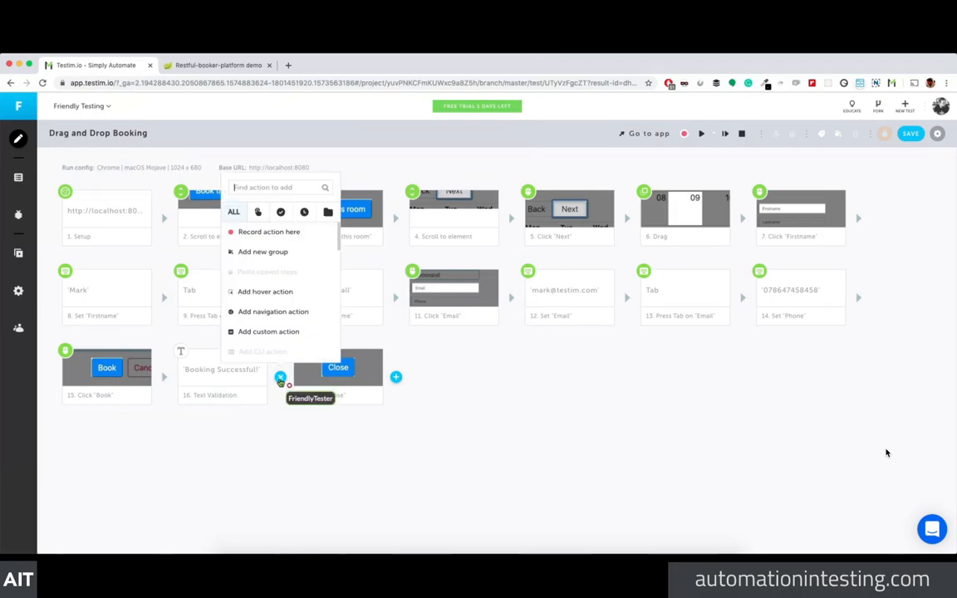
click(280, 213)
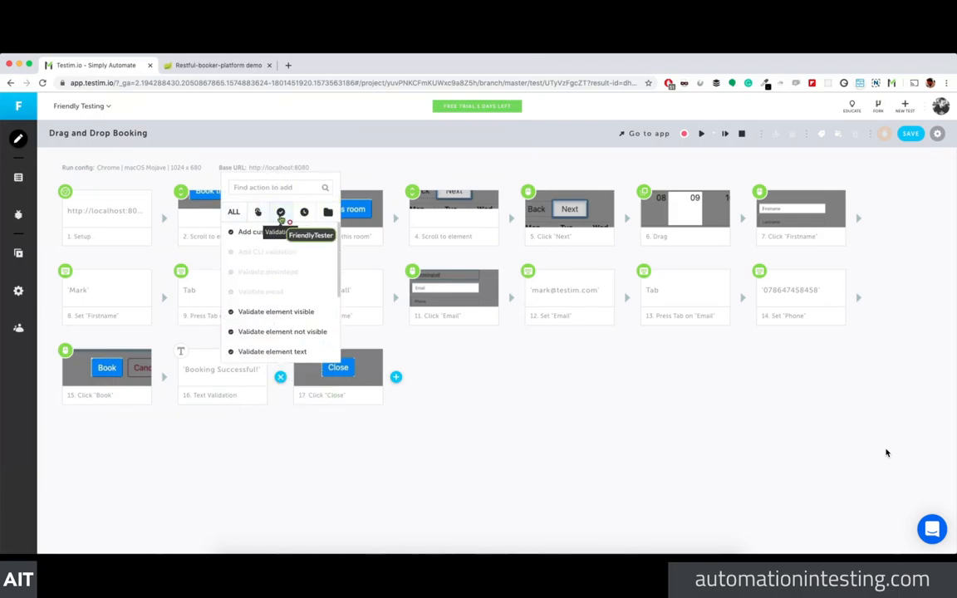
scroll(314, 336, down, 3)
scroll(314, 336, down, 1)
scroll(314, 336, up, 1)
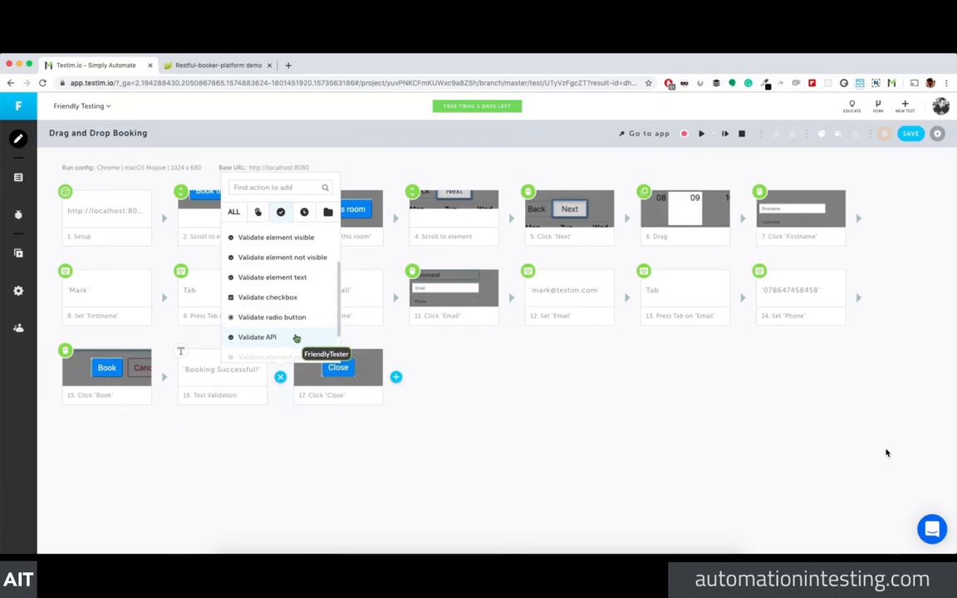
scroll(291, 282, up, 1)
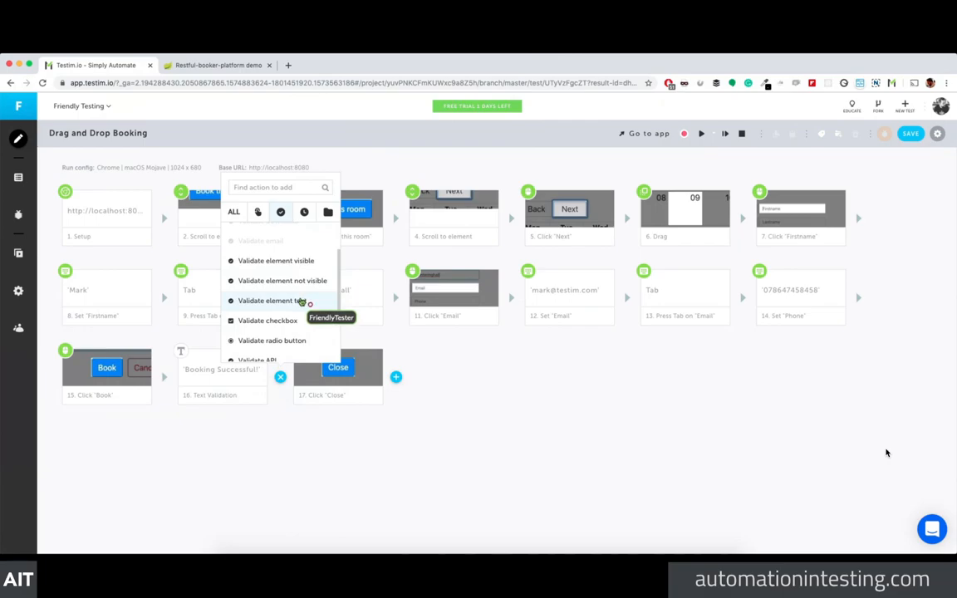
click(300, 301)
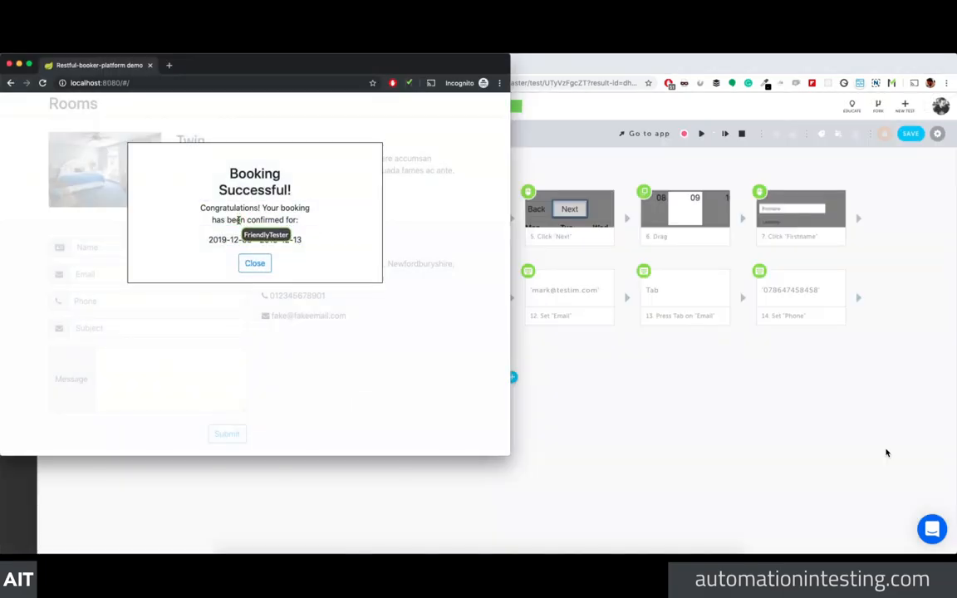
click(255, 266)
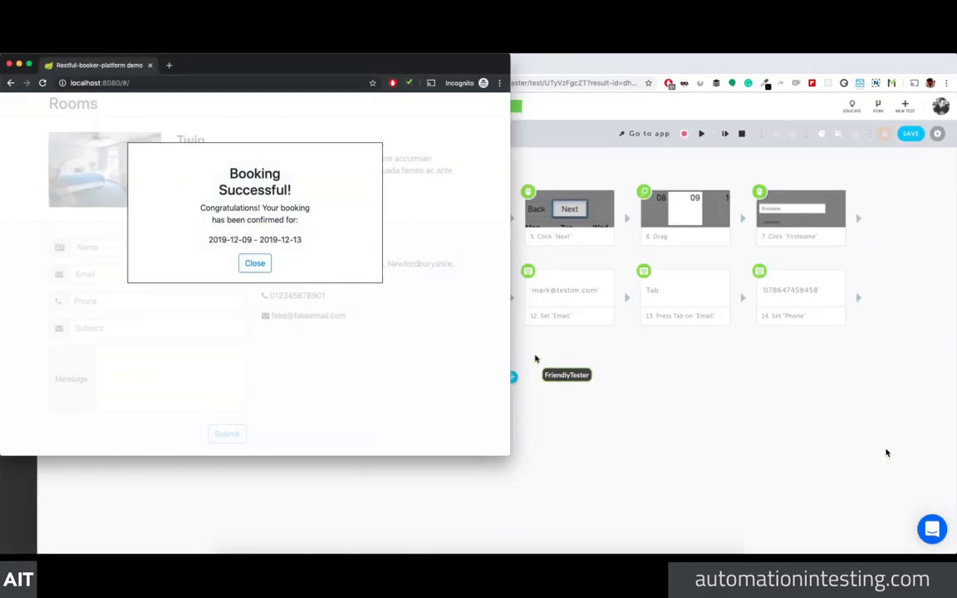
click(544, 365)
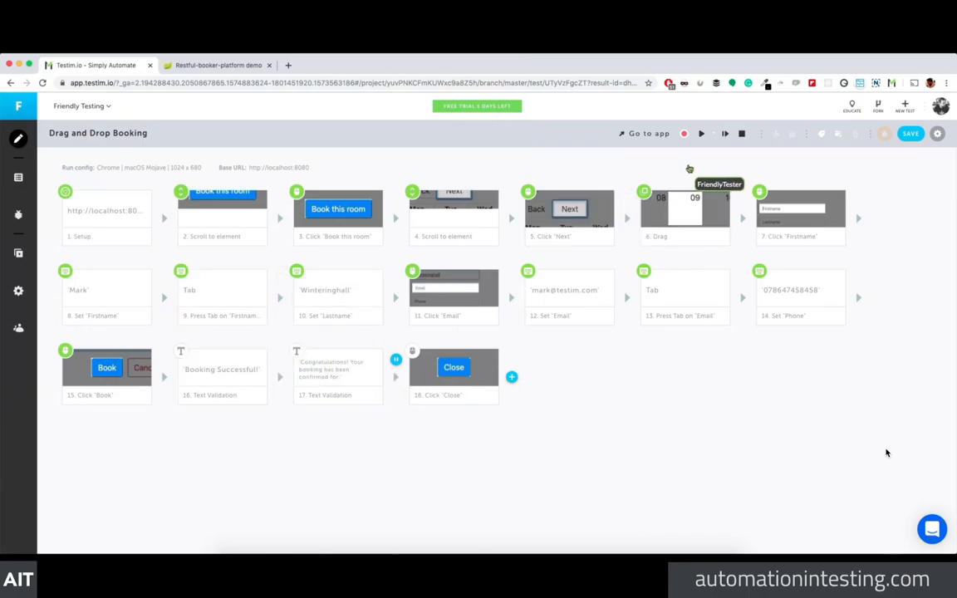
Step: Run the updated test, then delete its booking from Room 101 on the admin page
click(701, 136)
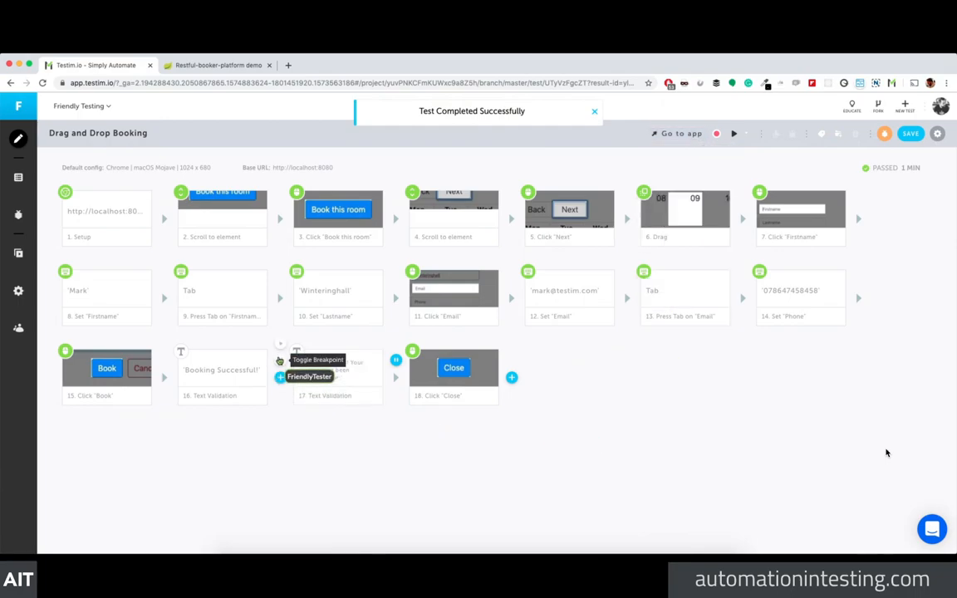
click(190, 65)
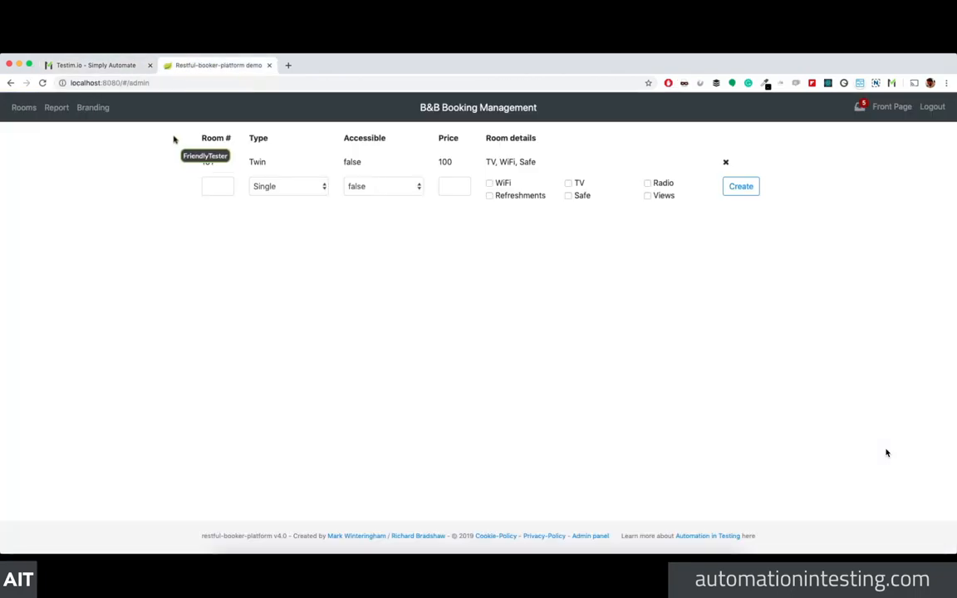
click(250, 160)
click(736, 354)
Step: Close the incognito test window and return to the Testim editor
key(super+grave)
click(590, 445)
key(super+grave)
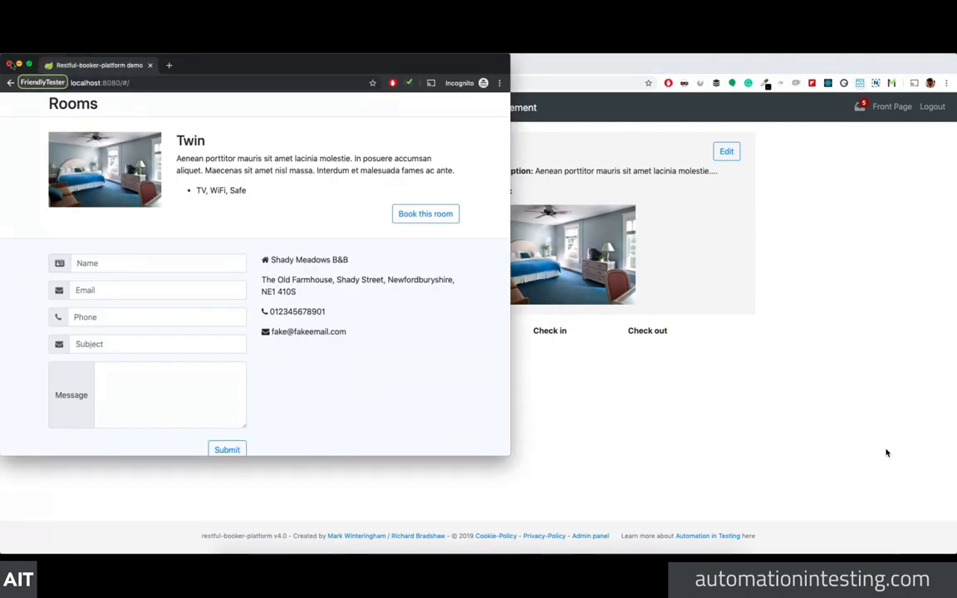
click(10, 63)
click(77, 65)
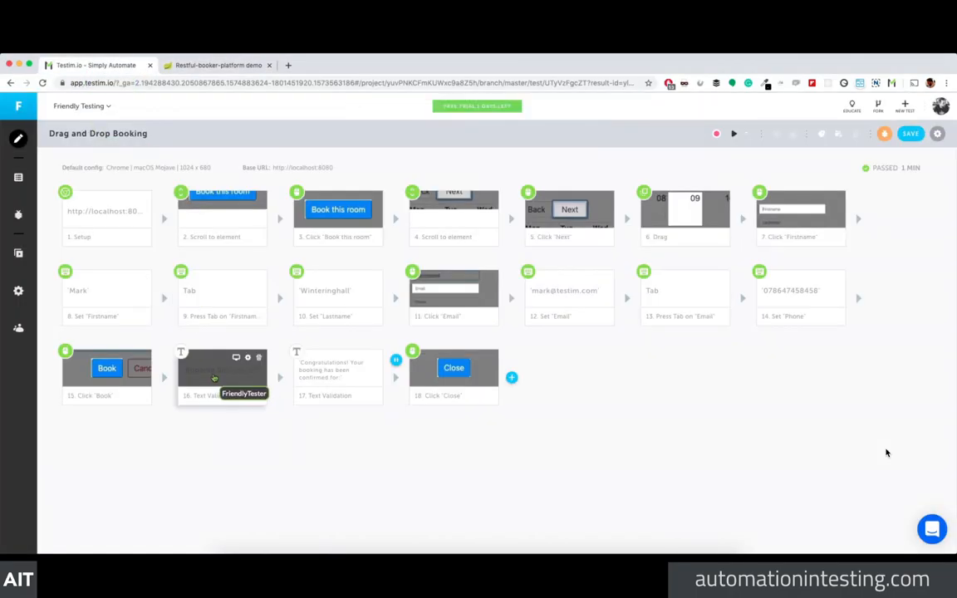
Step: Review step 16's settings, save the test with both text validations, and run it again
click(247, 358)
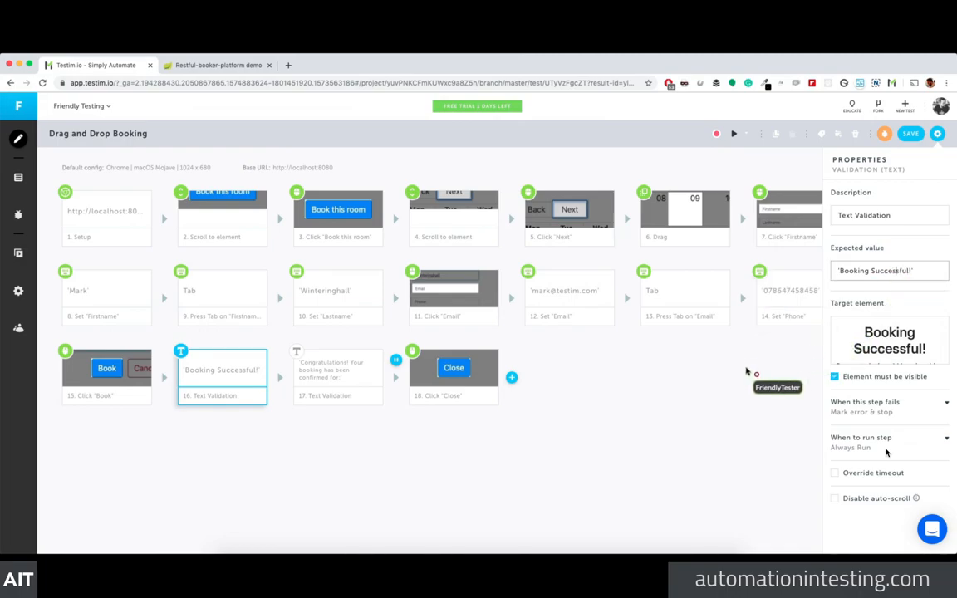
click(737, 370)
click(909, 133)
click(434, 388)
click(734, 134)
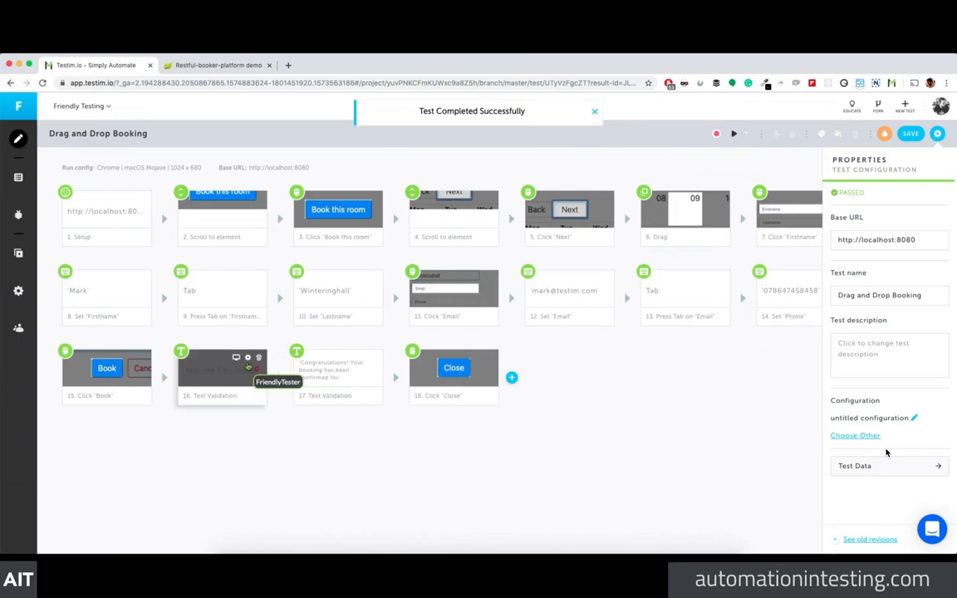
Step: Change step 16's expected value to 'Booking Suessful!', save the test, and start a new run
click(248, 365)
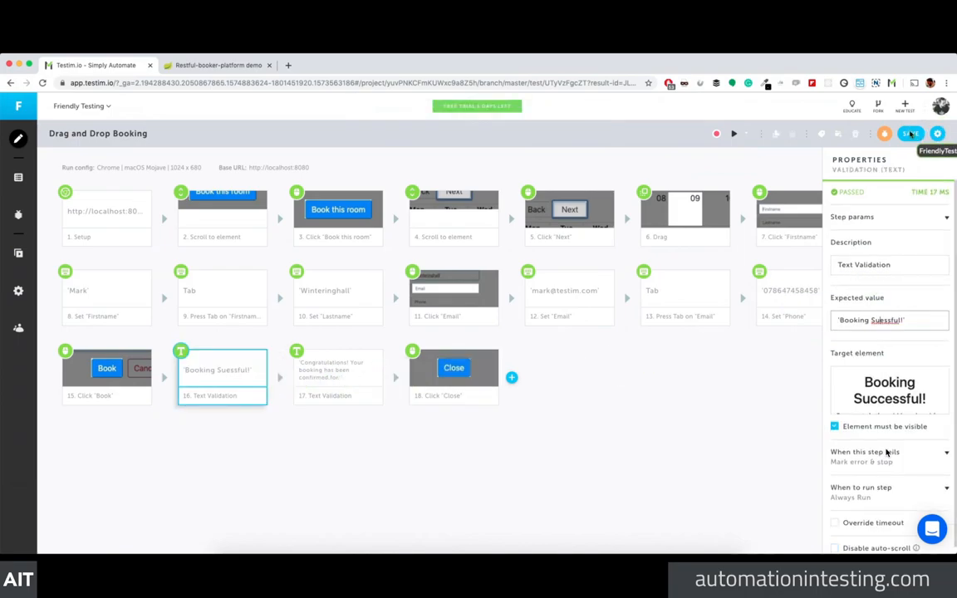
click(910, 132)
click(445, 390)
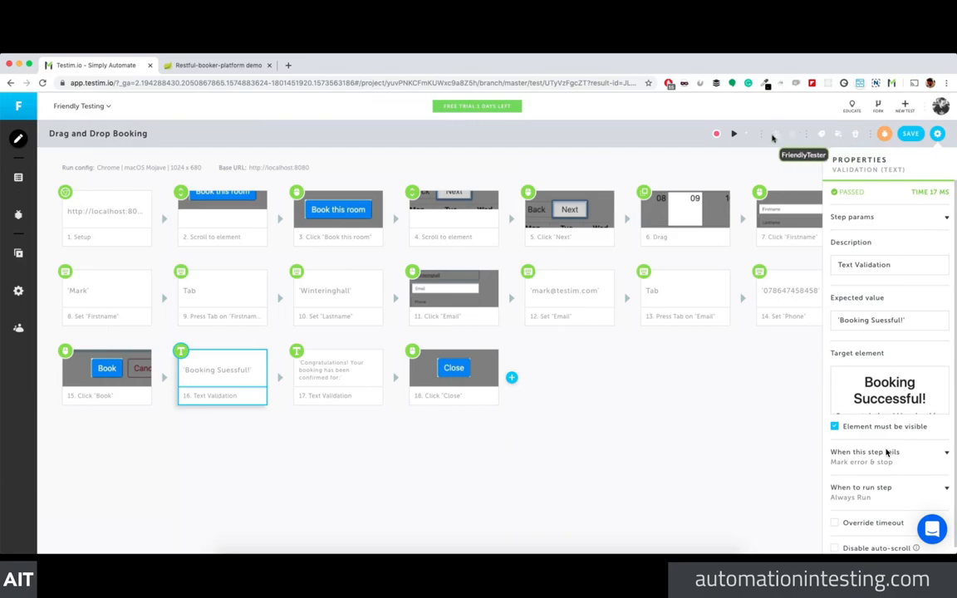
click(732, 135)
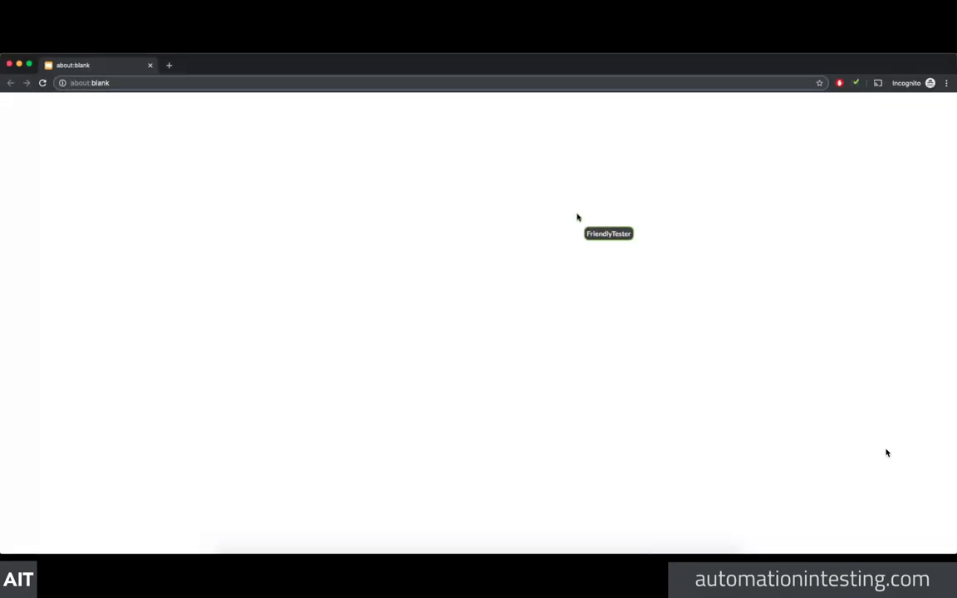
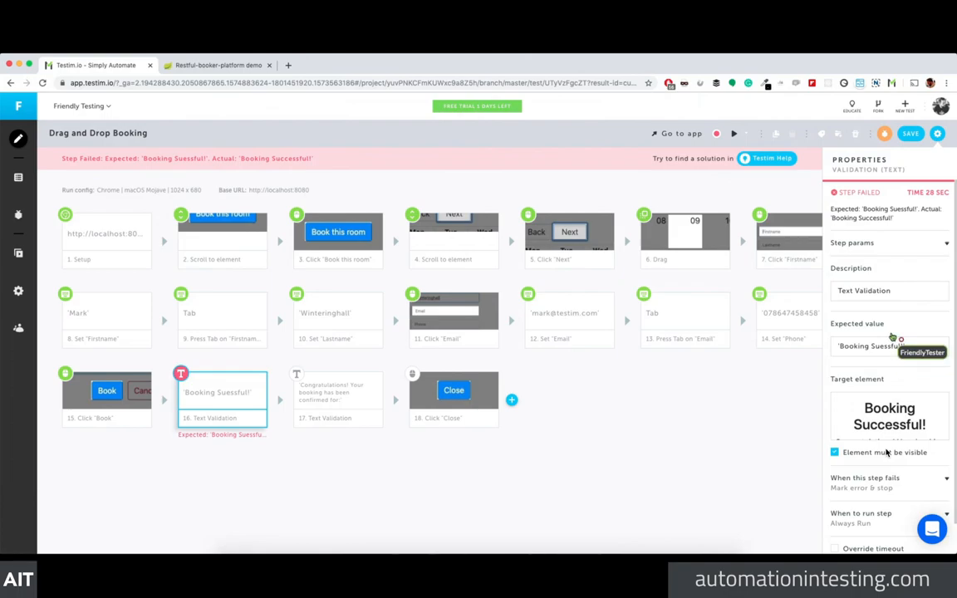
Step: Correct step 16's description to 'Checking the user is nicely informed about a successful booking'
scroll(886, 452, down, 2)
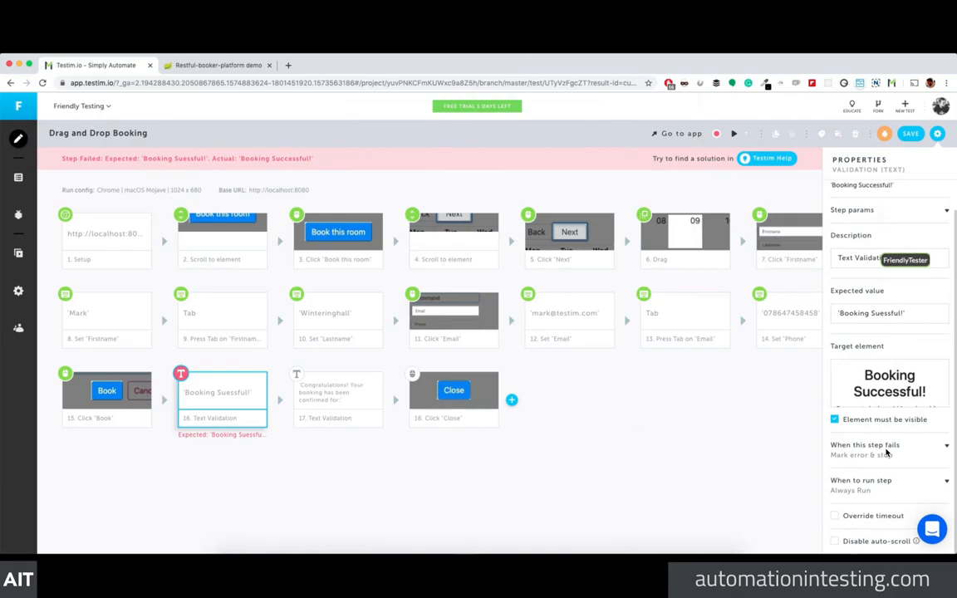
scroll(886, 451, up, 1)
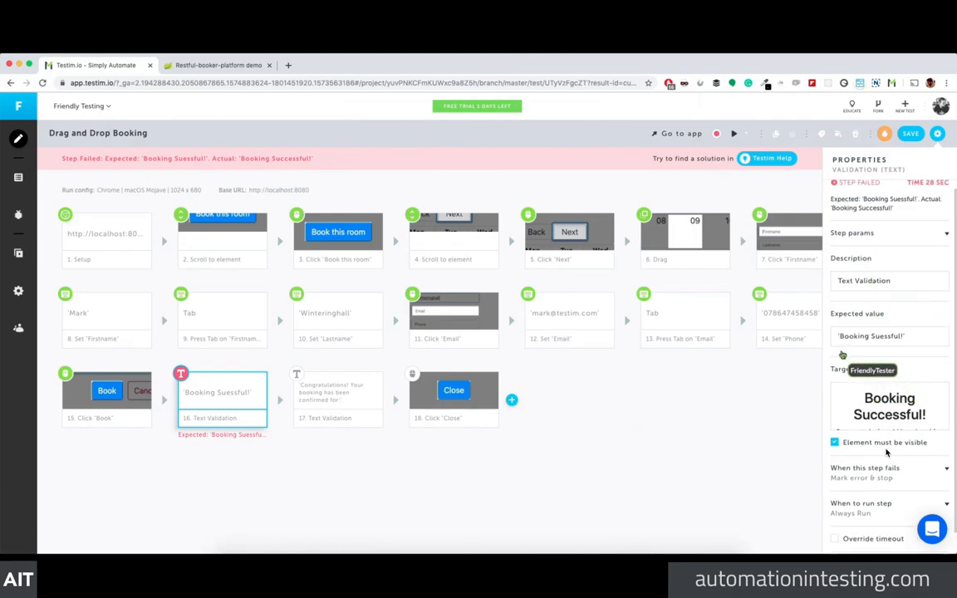
scroll(886, 452, down, 1)
mouse_move(861, 378)
scroll(886, 452, up, 1)
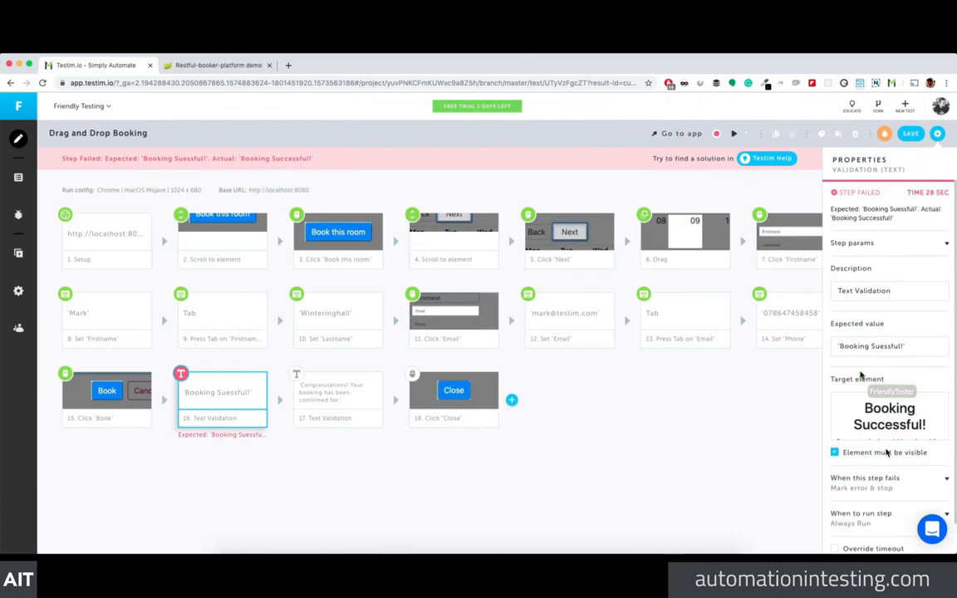
mouse_move(868, 407)
scroll(871, 399, down, 1)
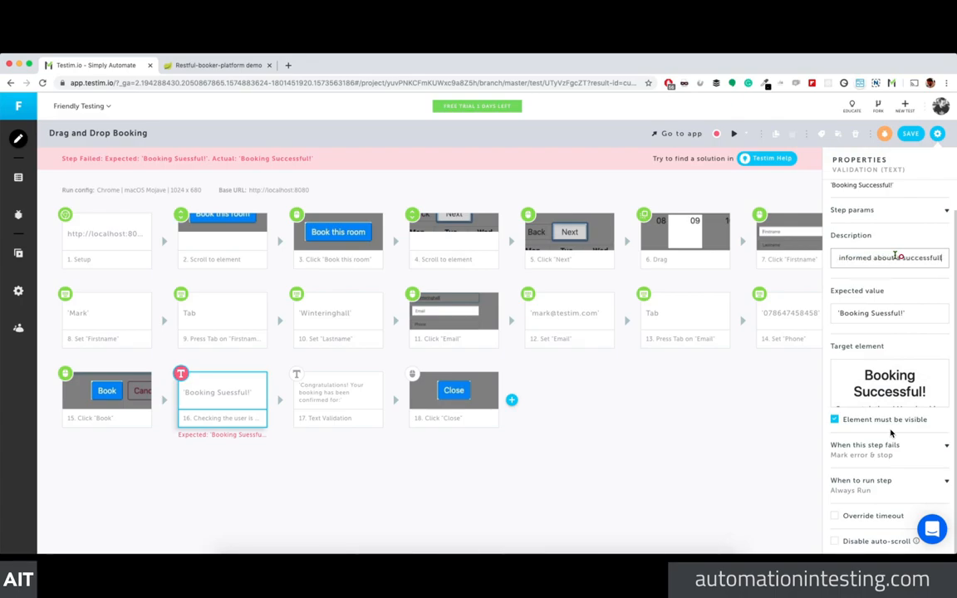
click(910, 258)
key(BackSpace)
Step: Save the test with step 16's new description
click(731, 366)
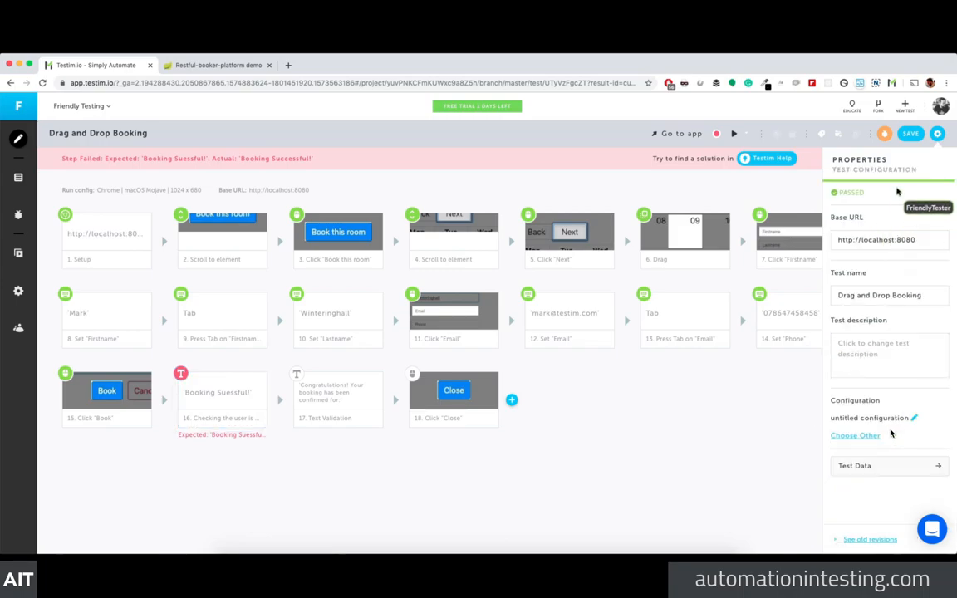
click(913, 137)
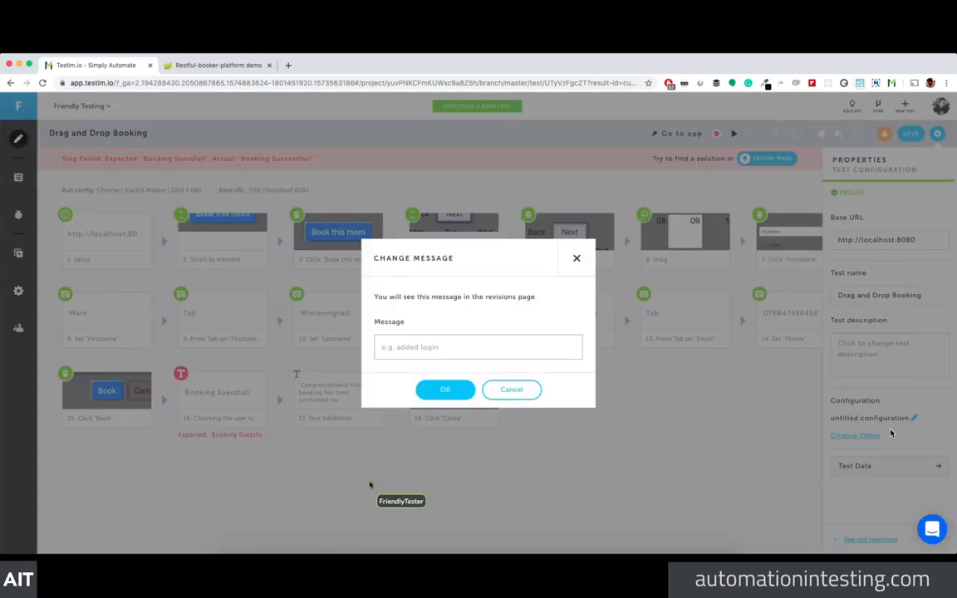
click(434, 389)
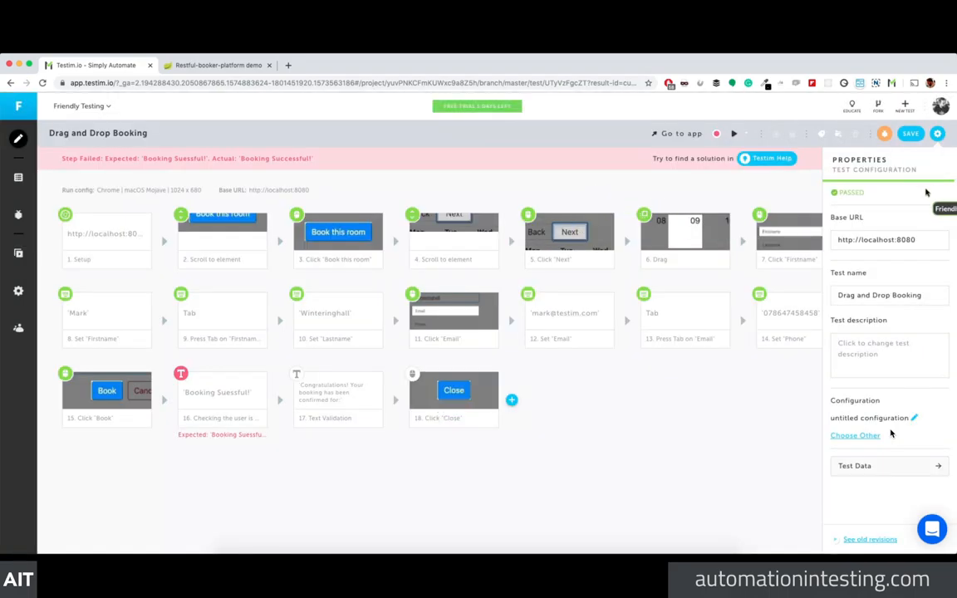
Step: Set the untitled configuration's step timeout to 2500 ms and save the test
click(936, 138)
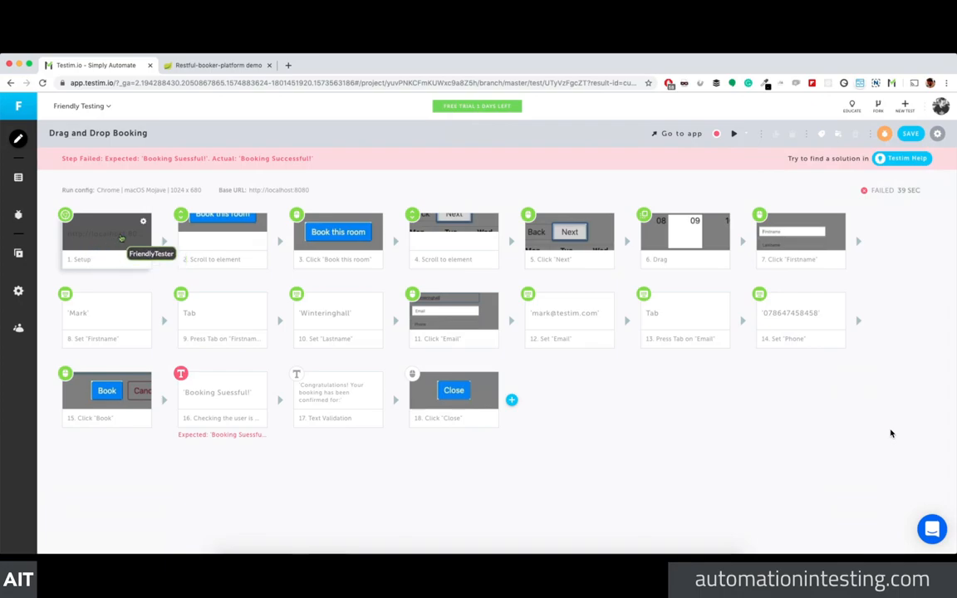
click(145, 222)
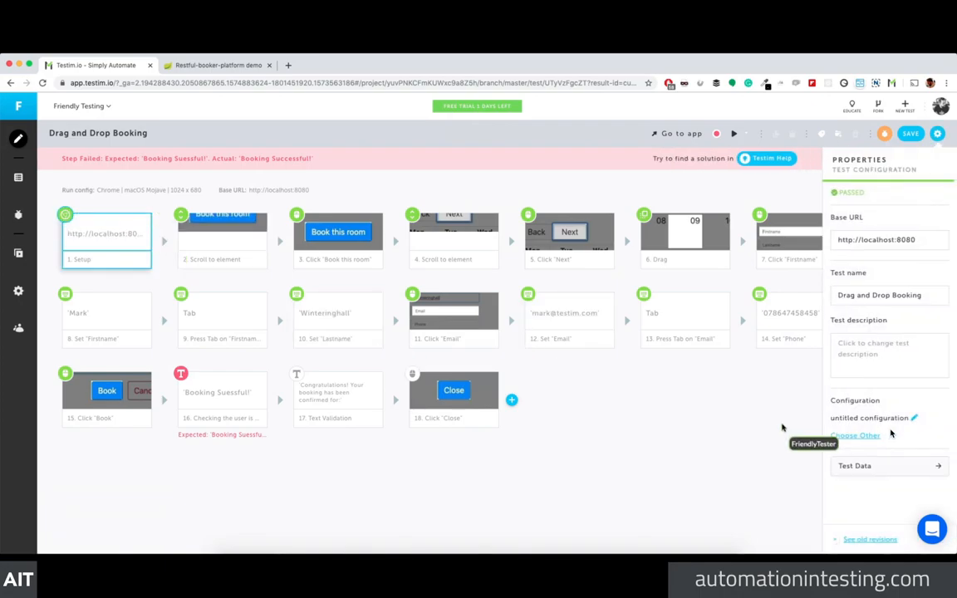
click(915, 419)
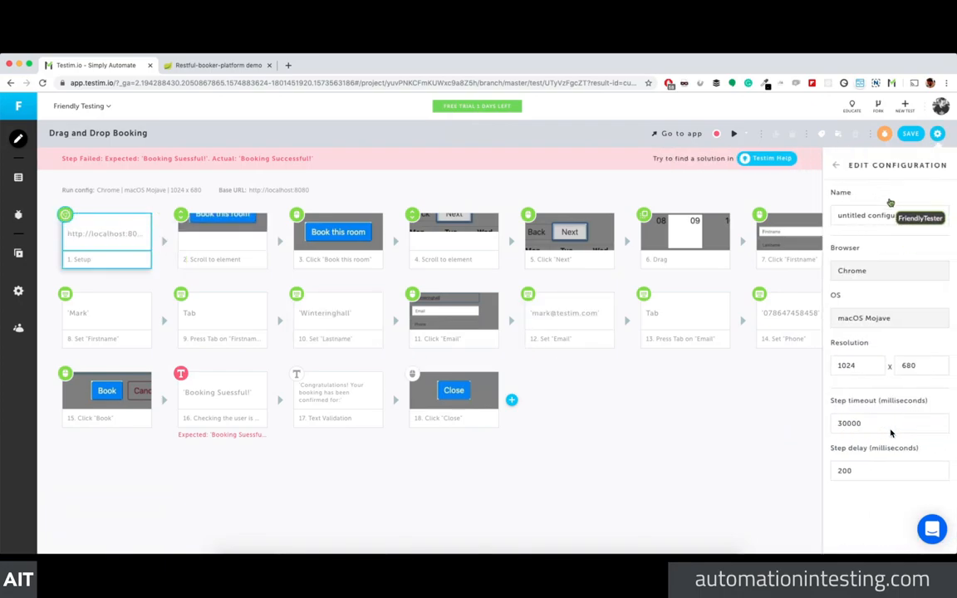
click(890, 430)
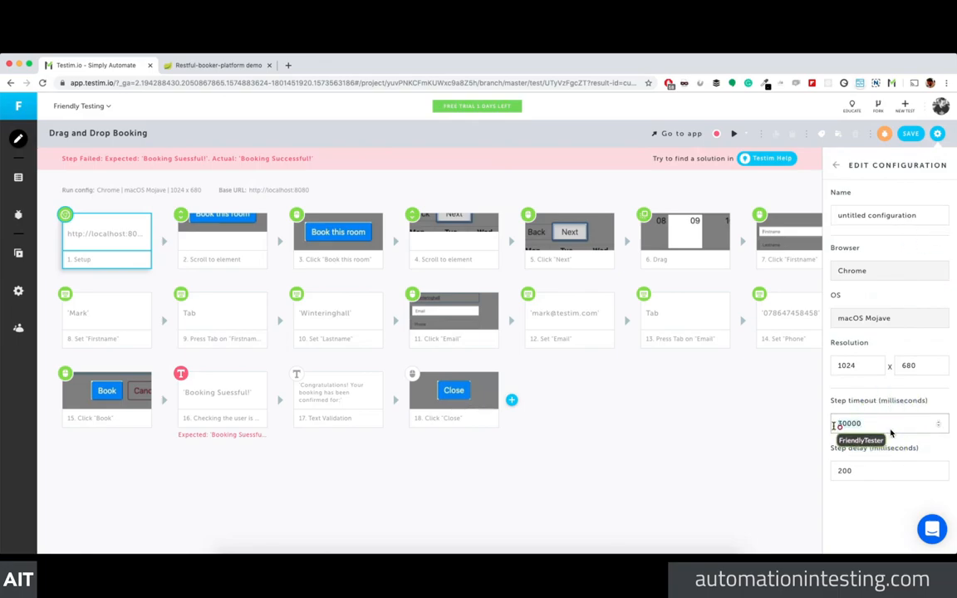
click(809, 427)
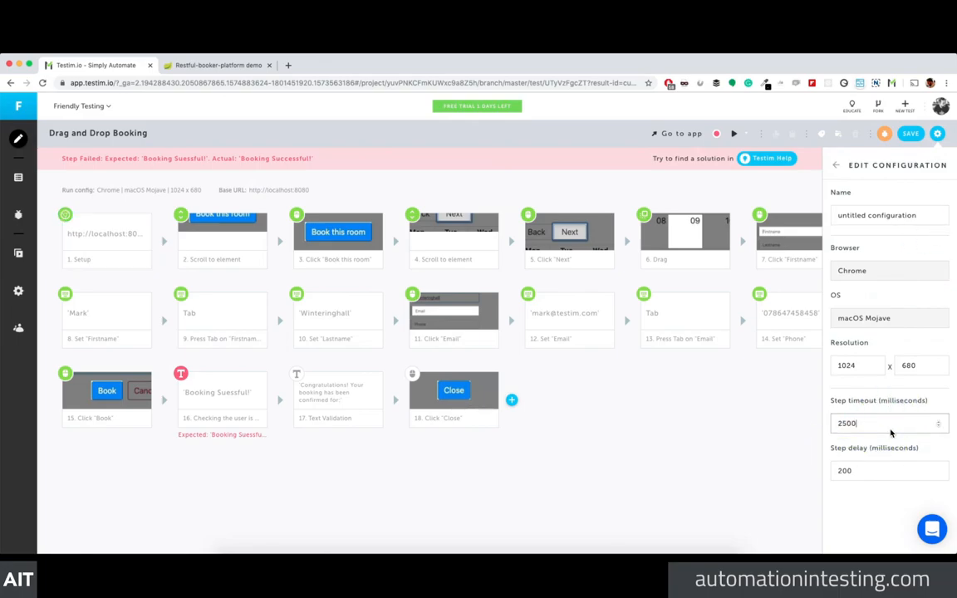
click(913, 133)
click(442, 389)
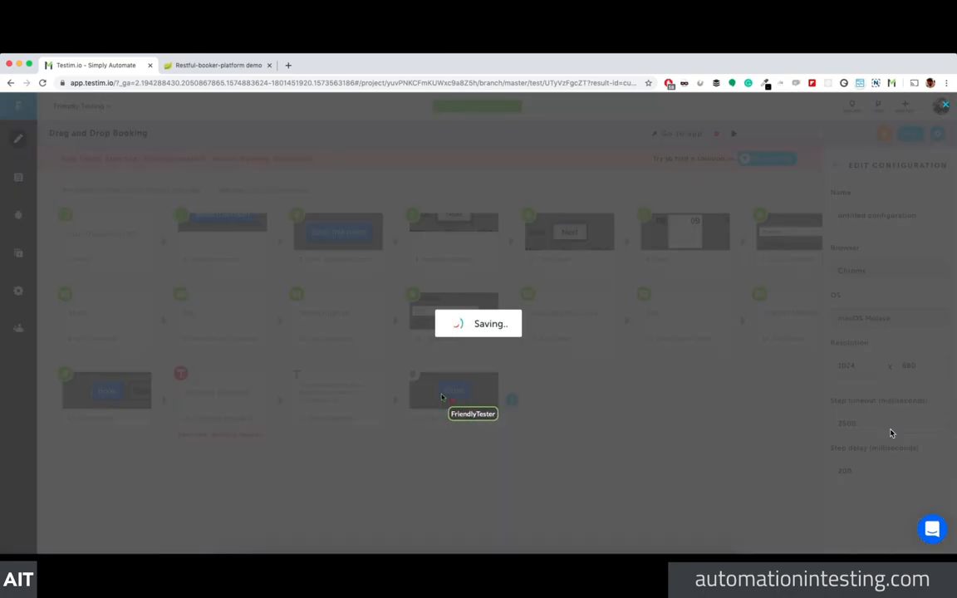
click(279, 400)
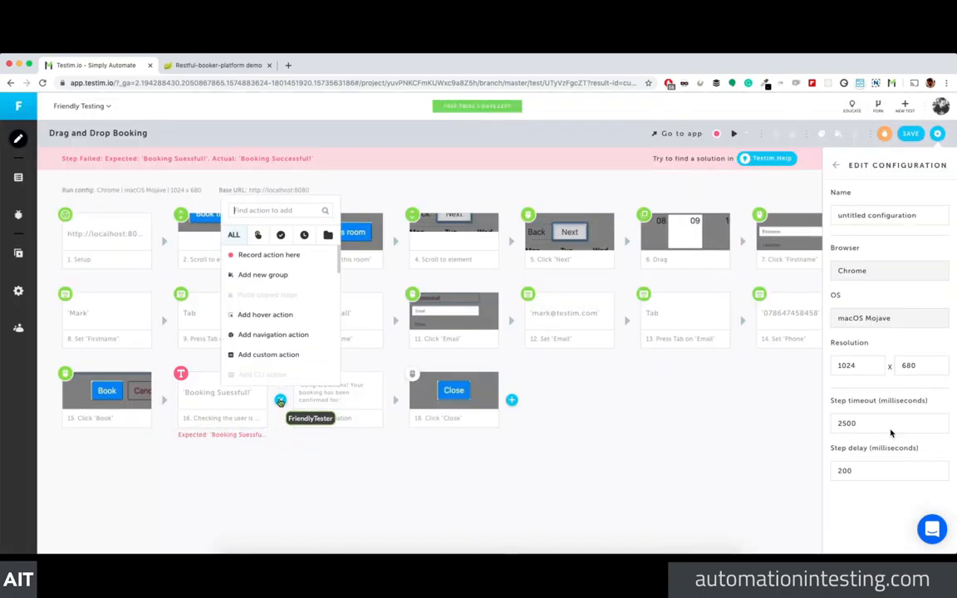
click(258, 237)
click(280, 236)
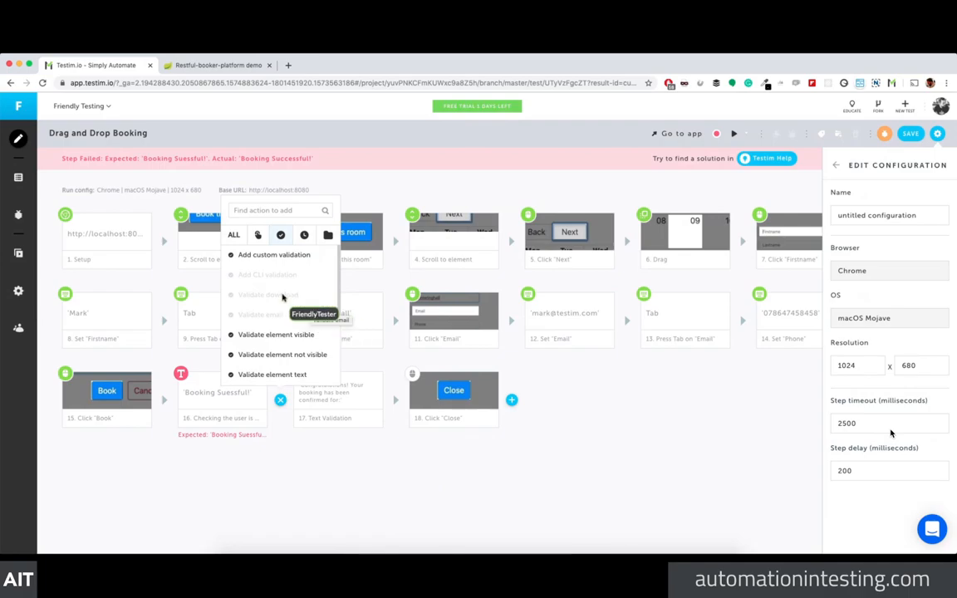
scroll(320, 319, down, 2)
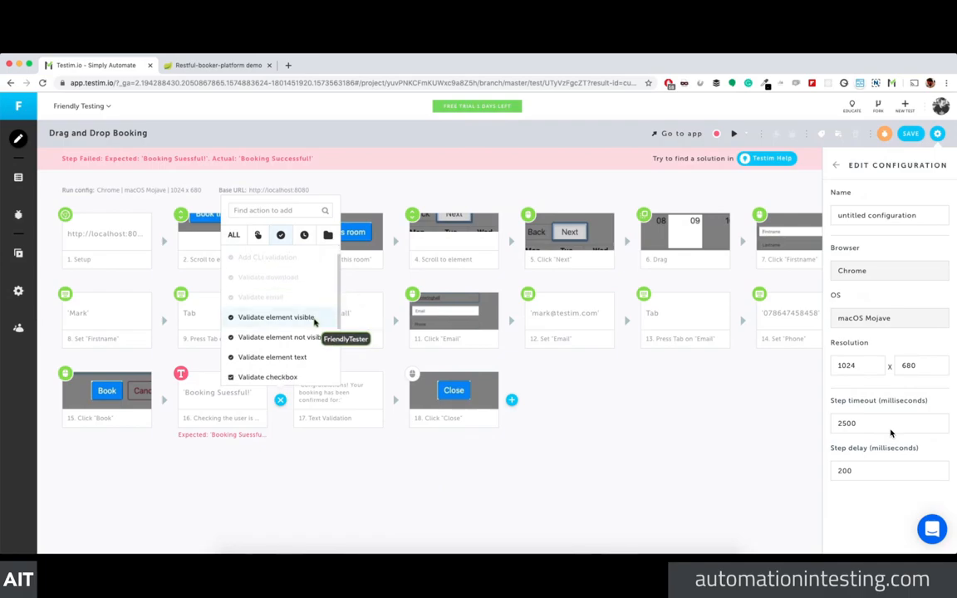
scroll(321, 320, down, 3)
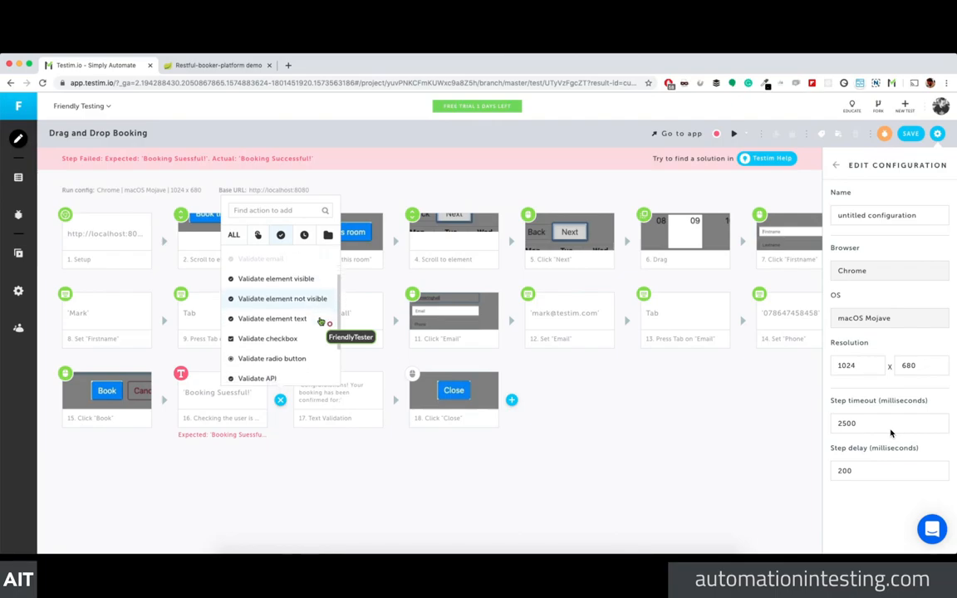
scroll(320, 320, down, 3)
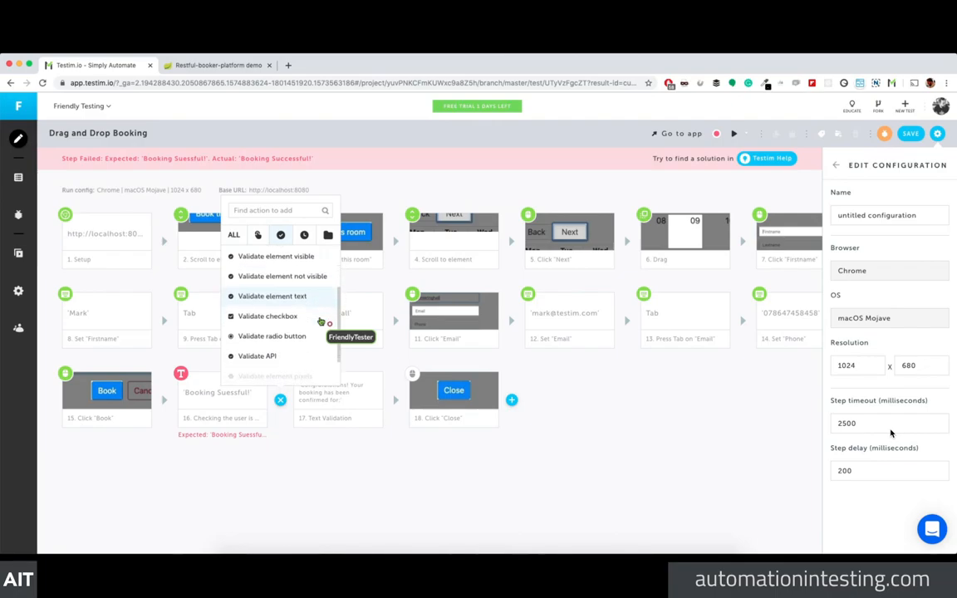
scroll(320, 321, up, 5)
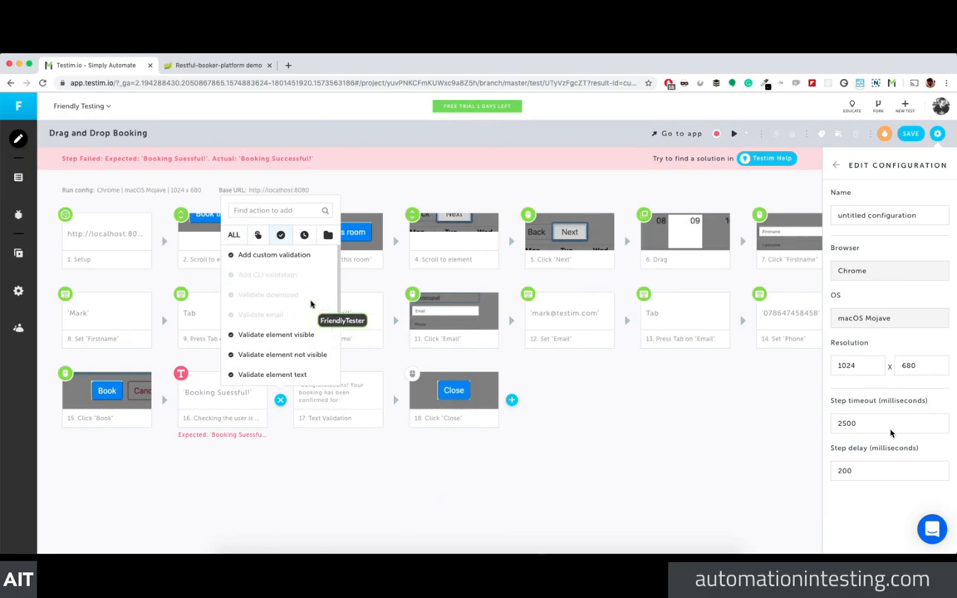
click(295, 253)
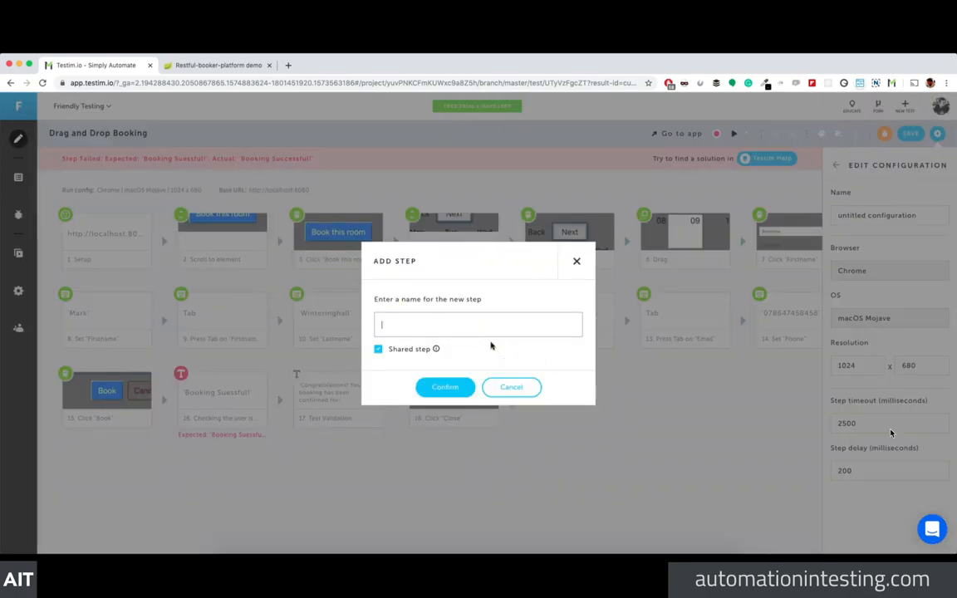
click(576, 261)
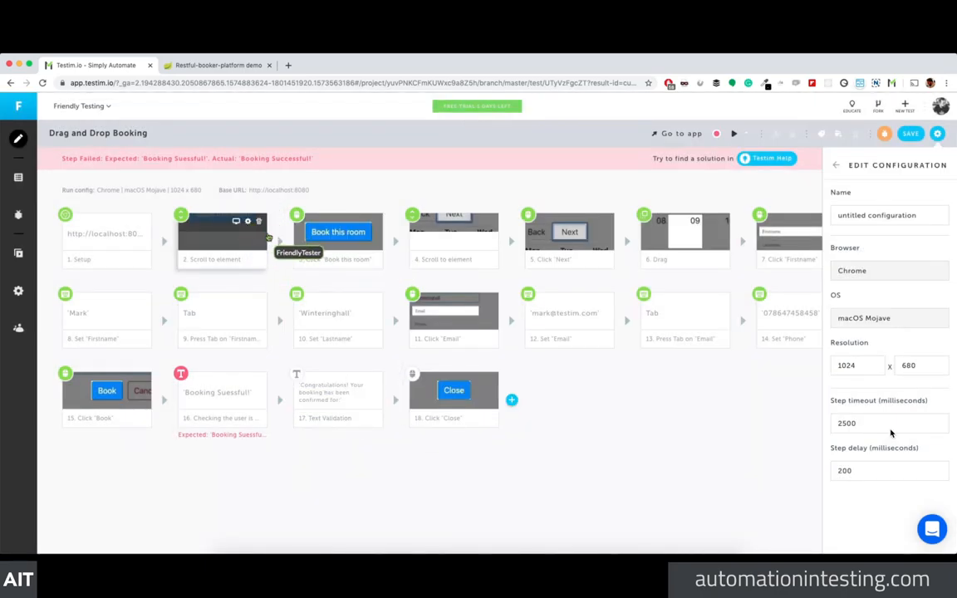
click(279, 241)
scroll(258, 390, down, 10)
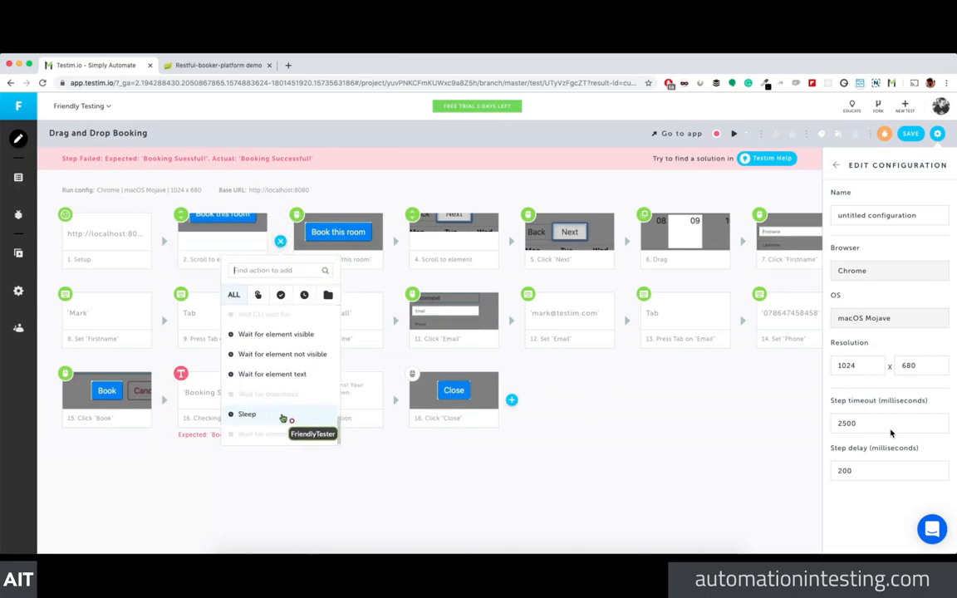
click(281, 294)
scroll(303, 392, down, 3)
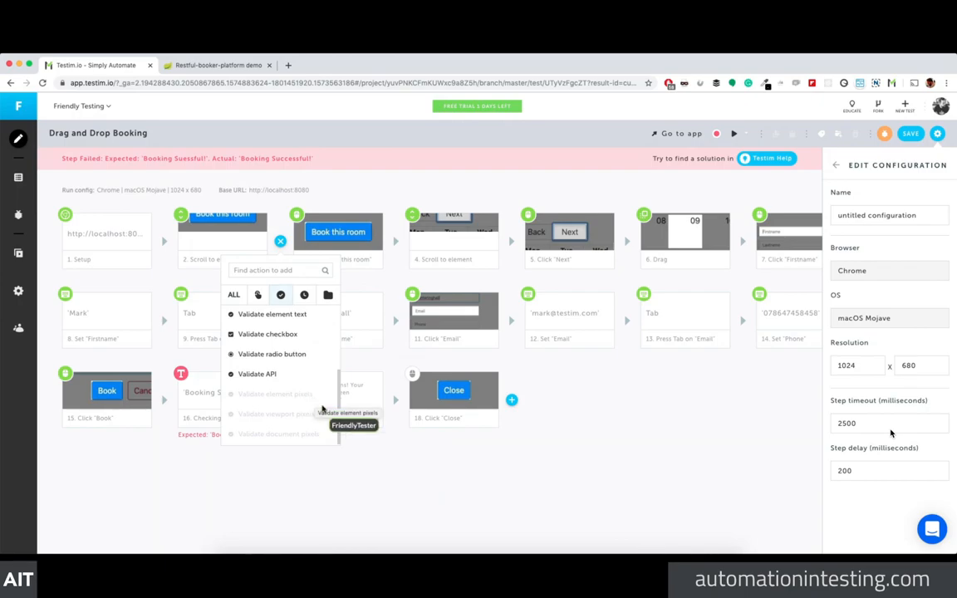
click(347, 453)
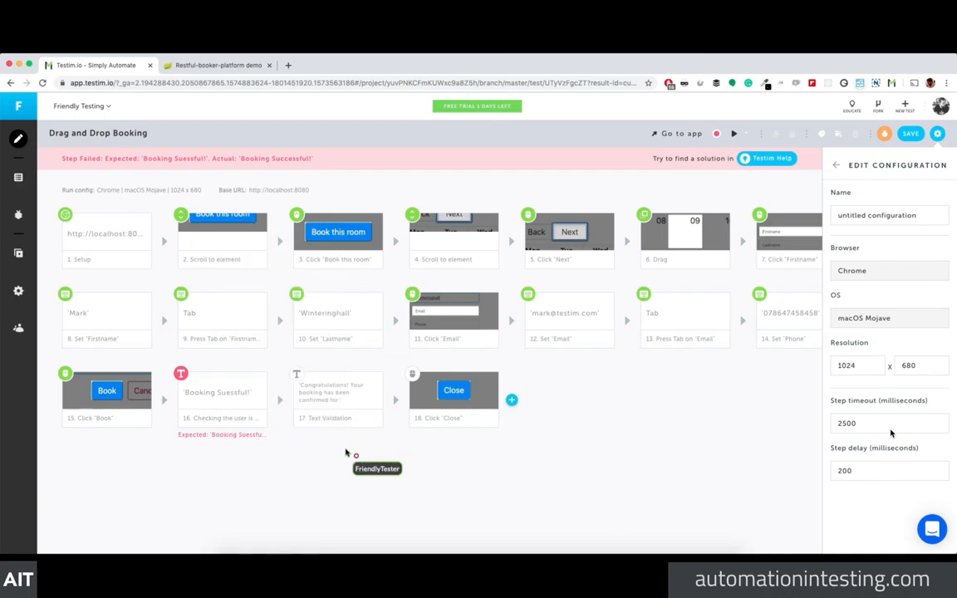
Step: Set step 2's latest result screenshot as the baseline image and start saving the test
click(233, 237)
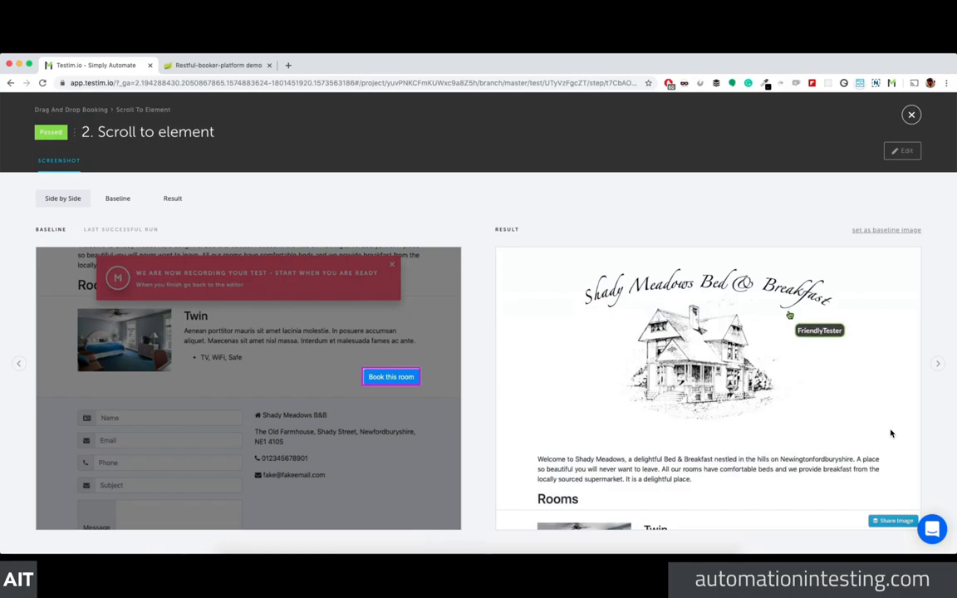
click(905, 231)
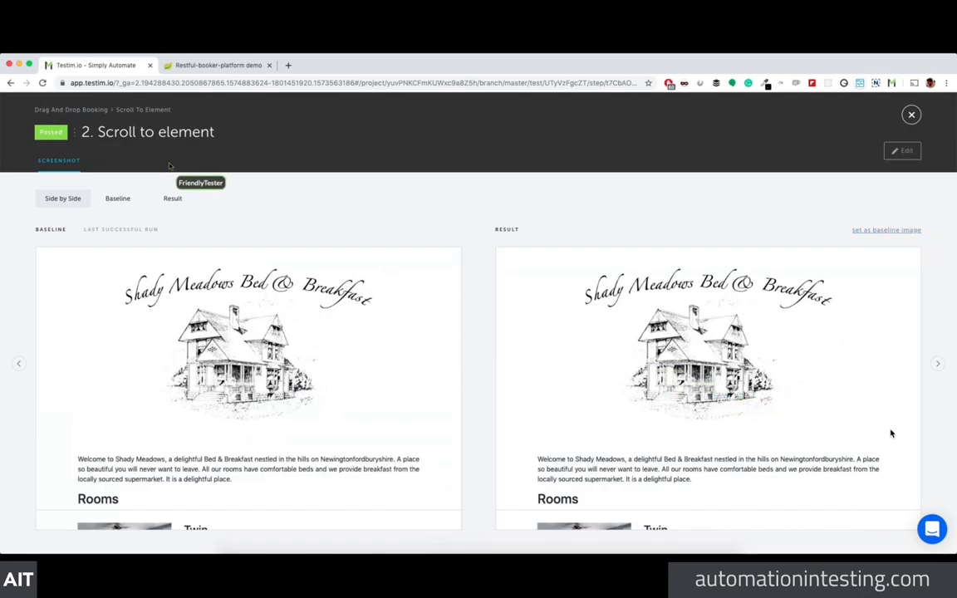
click(911, 117)
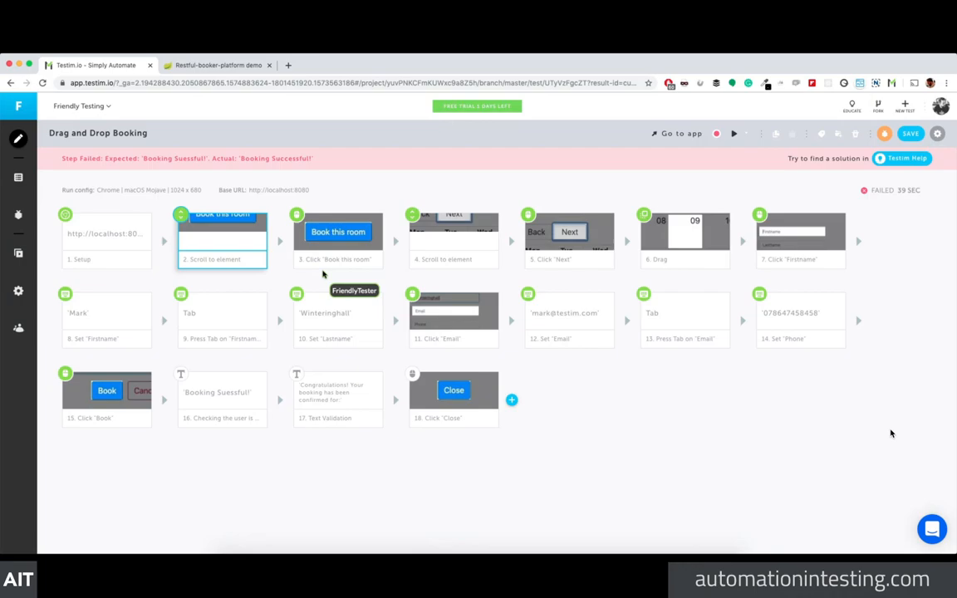
click(910, 133)
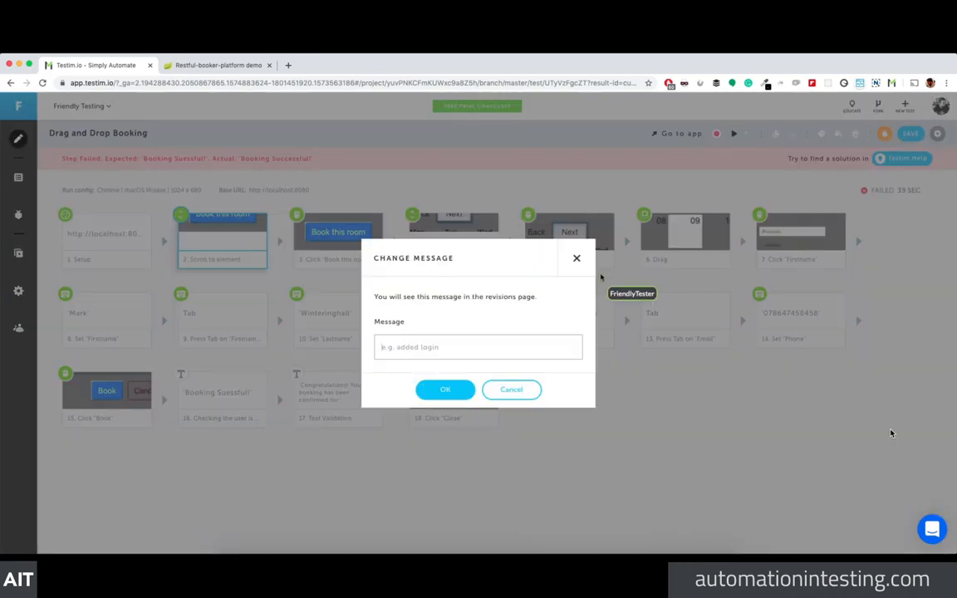
Step: Confirm the save, look over the Room 101 booking, and return to the test's steps
click(440, 388)
click(216, 65)
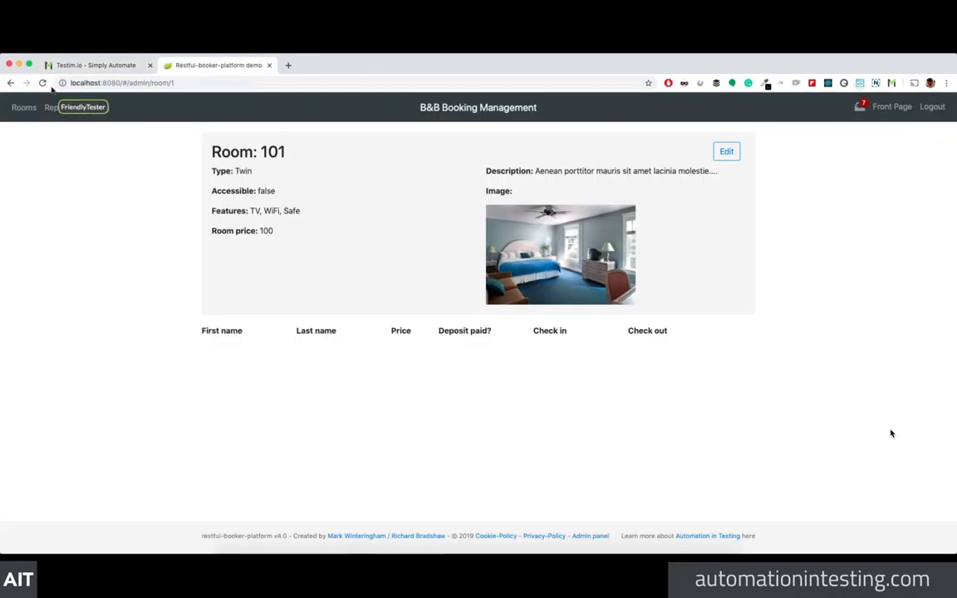
click(731, 354)
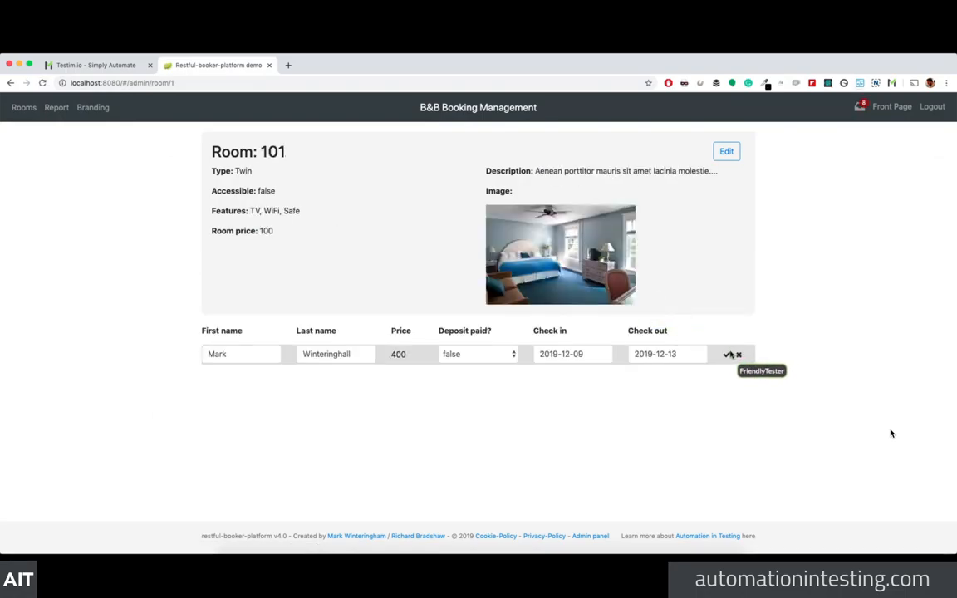
click(83, 65)
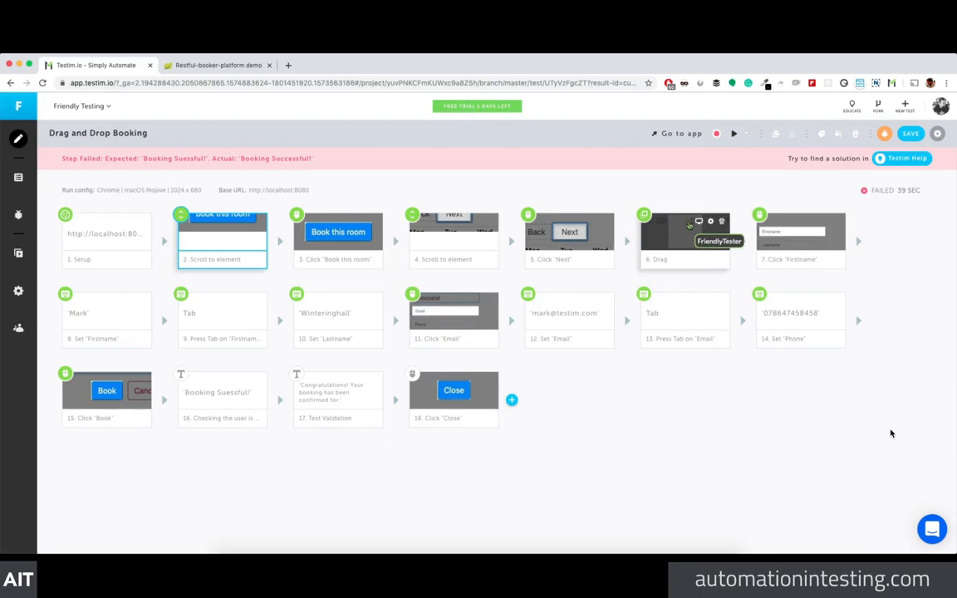
click(689, 225)
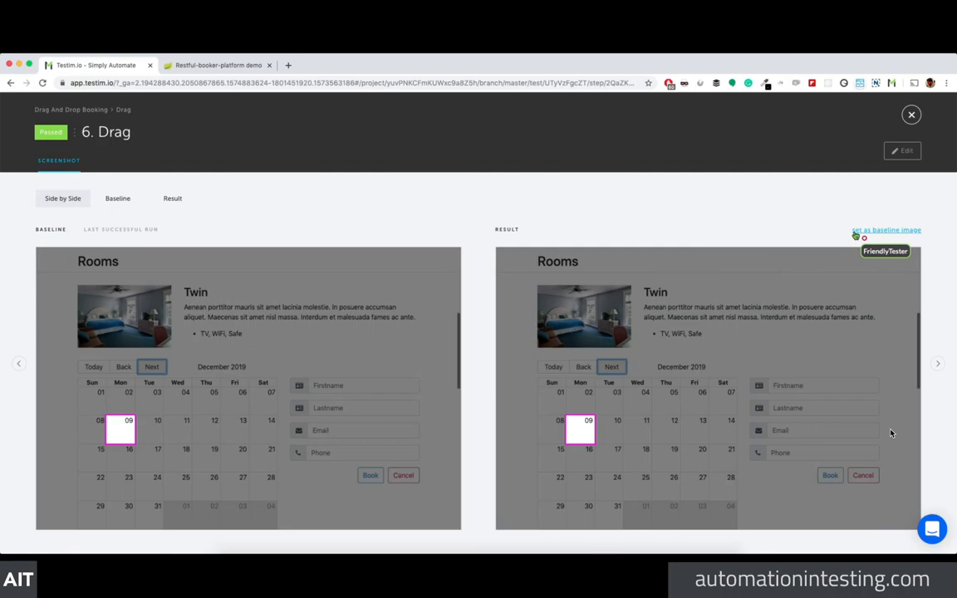
click(118, 198)
click(64, 198)
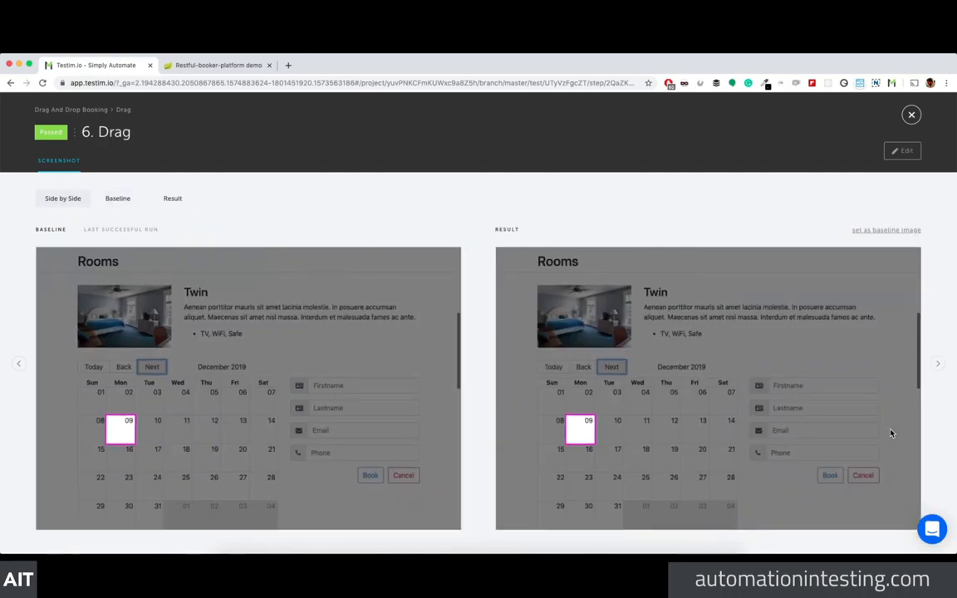
click(911, 115)
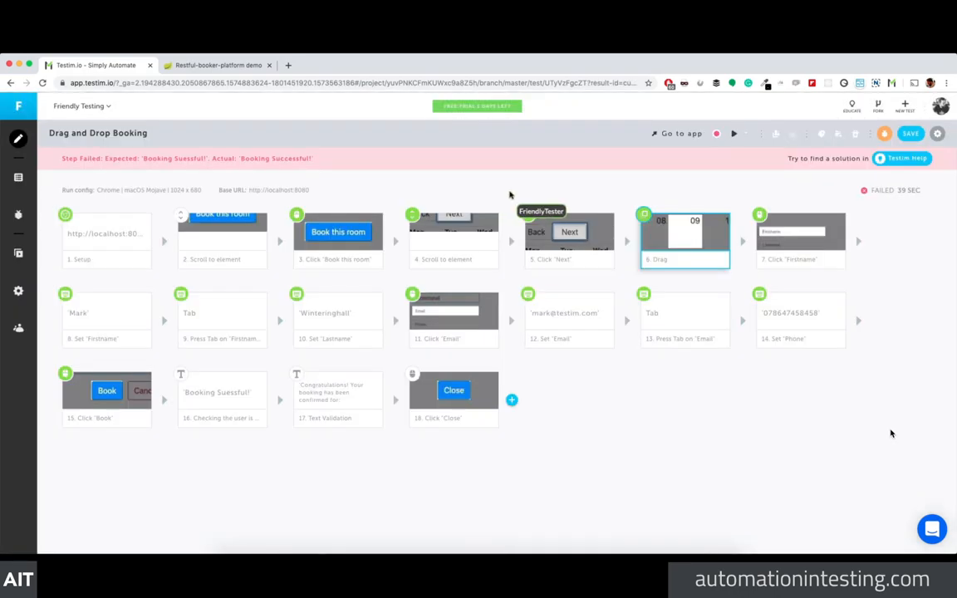
Step: Run the Drag and Drop Booking test, close its replay window, and view the Room 101 page
click(733, 134)
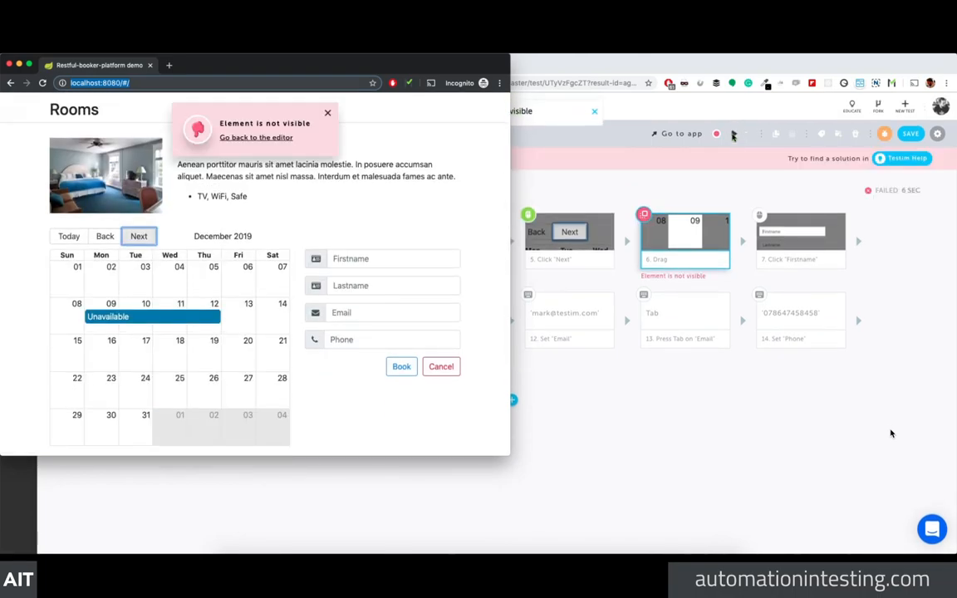
click(9, 64)
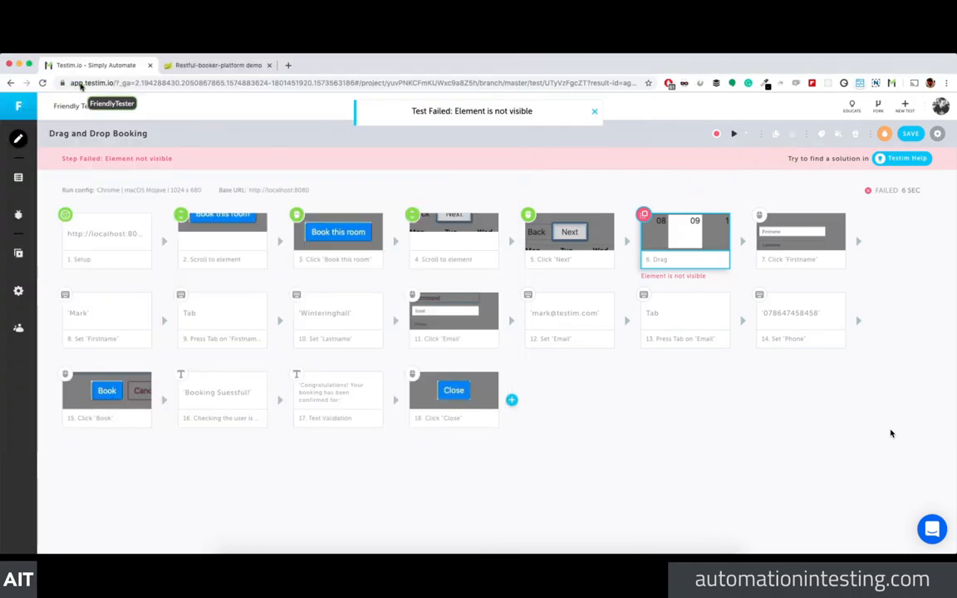
click(179, 66)
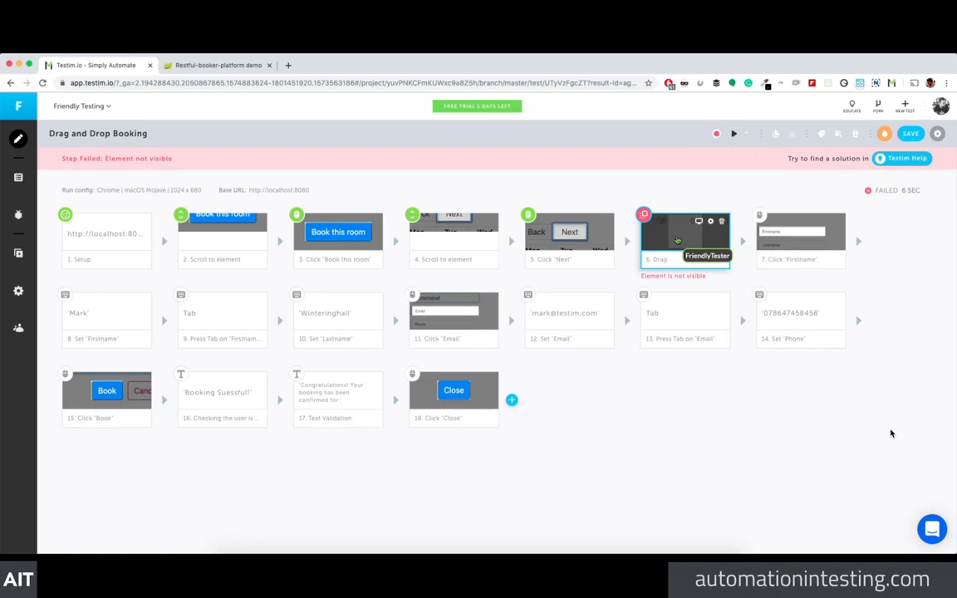
Step: Rerun the test, dismiss the score-too-low warning and replay window, and select failing step 16
click(734, 135)
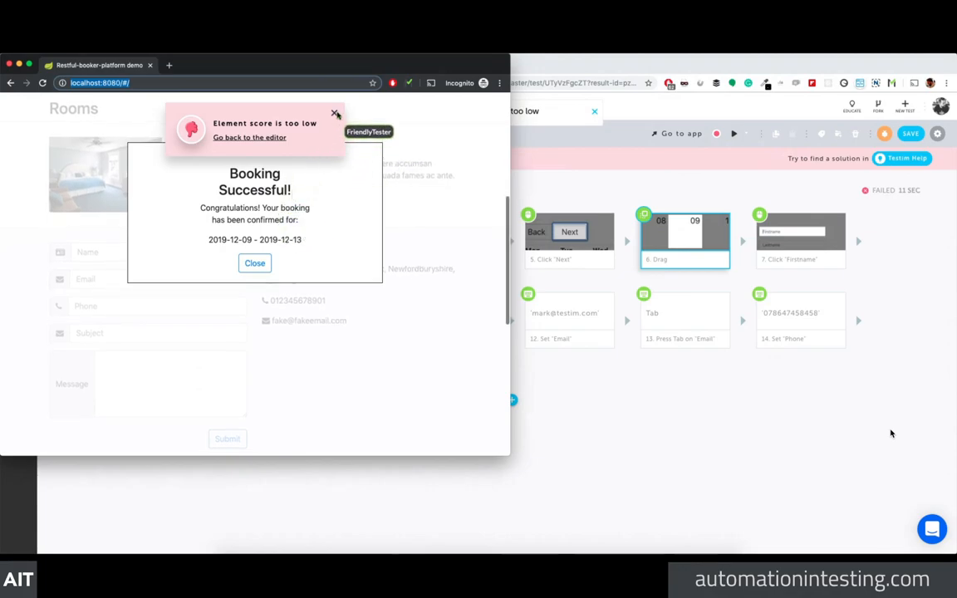
click(336, 114)
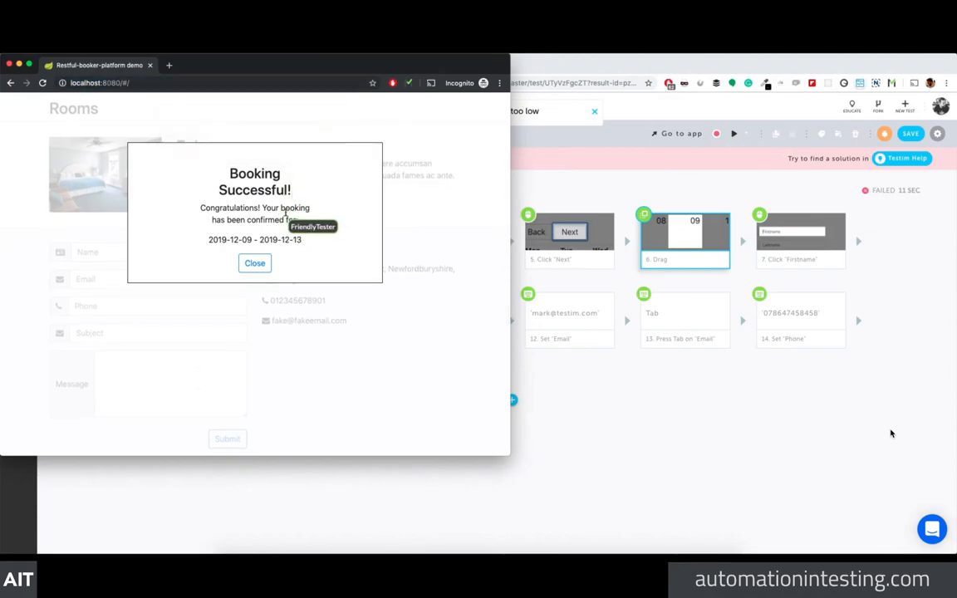
click(254, 265)
click(9, 65)
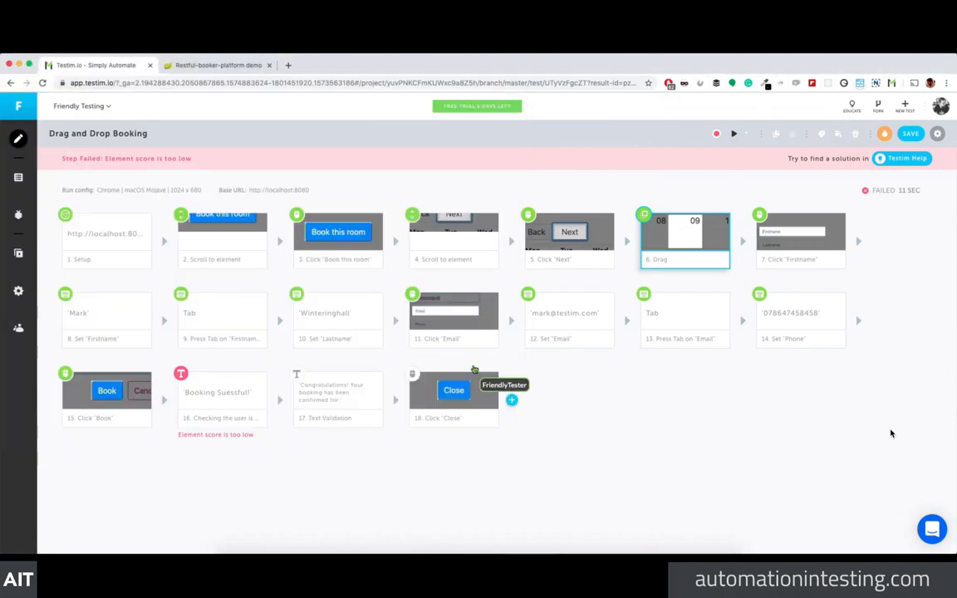
click(224, 424)
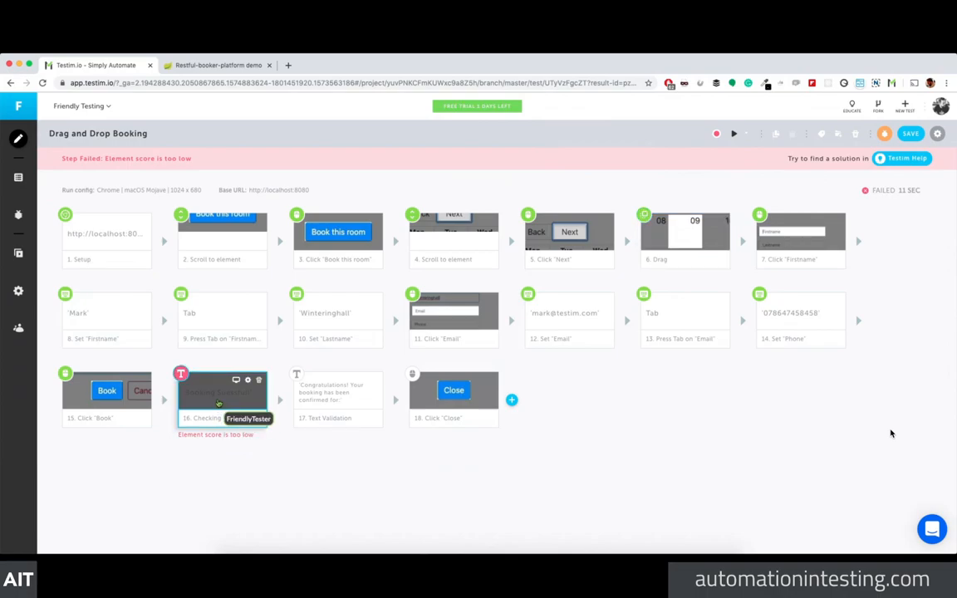
Step: View step 16's target-element locators and check the confidence threshold settings without changes
click(248, 382)
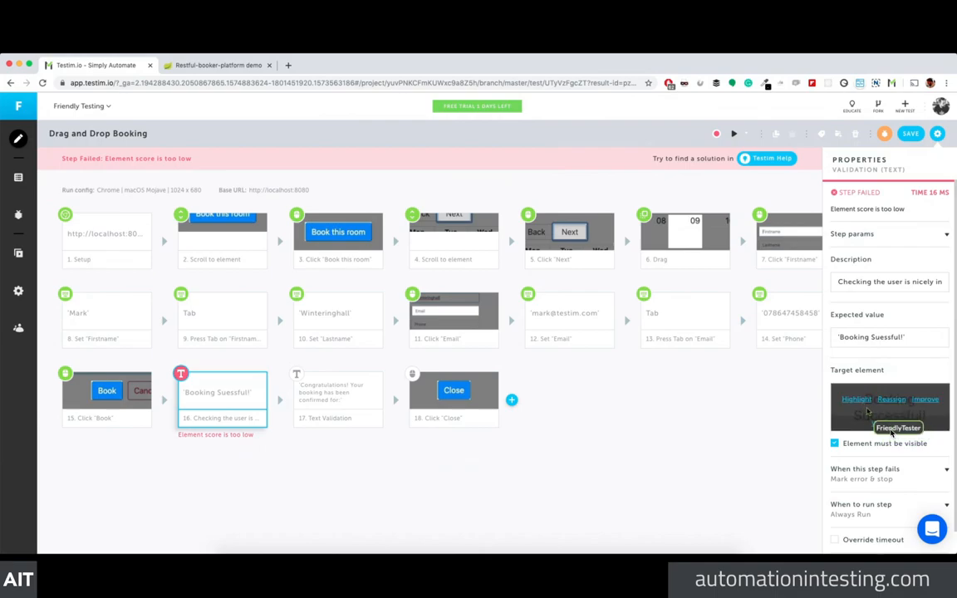
click(888, 423)
click(895, 192)
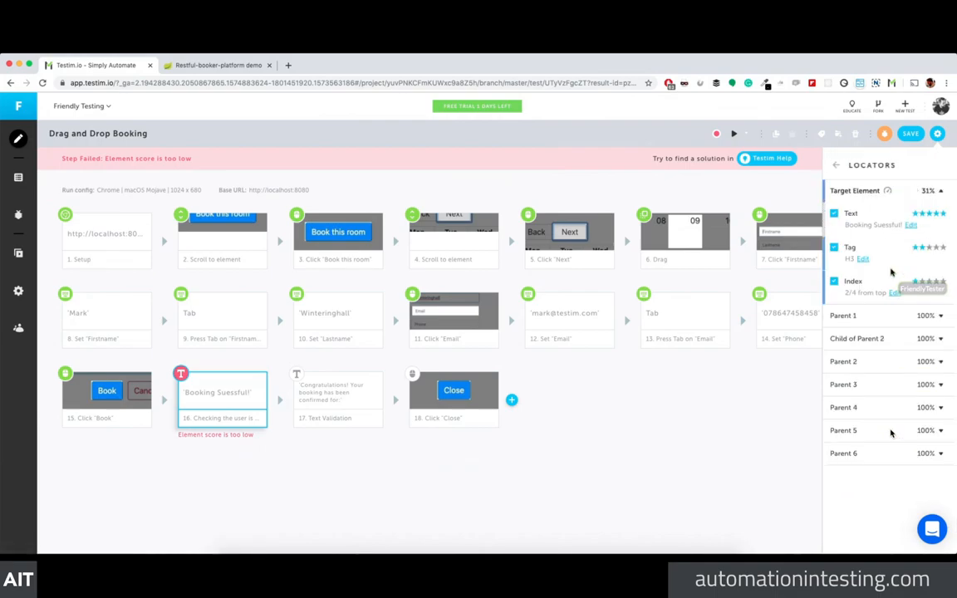
click(889, 192)
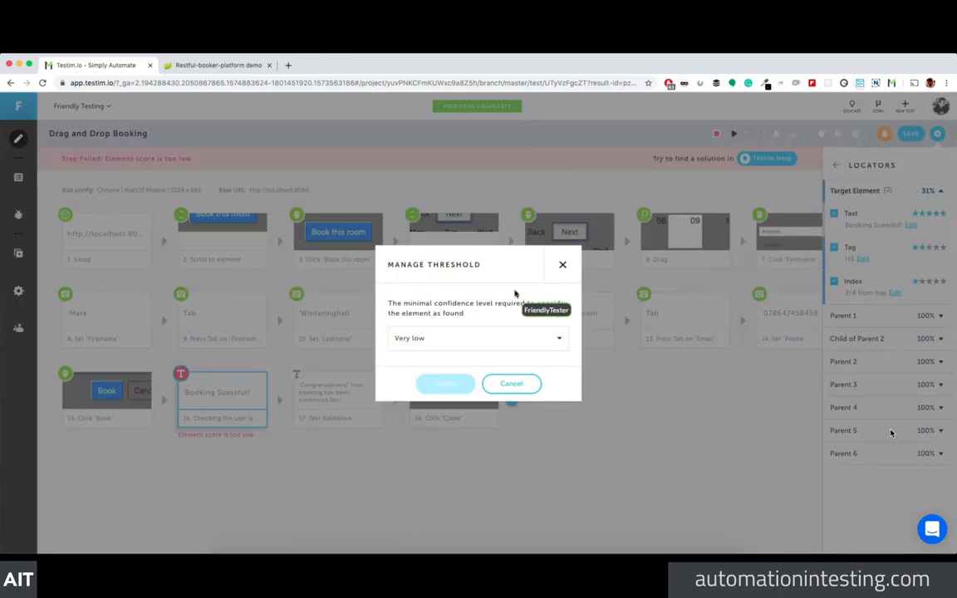
click(559, 267)
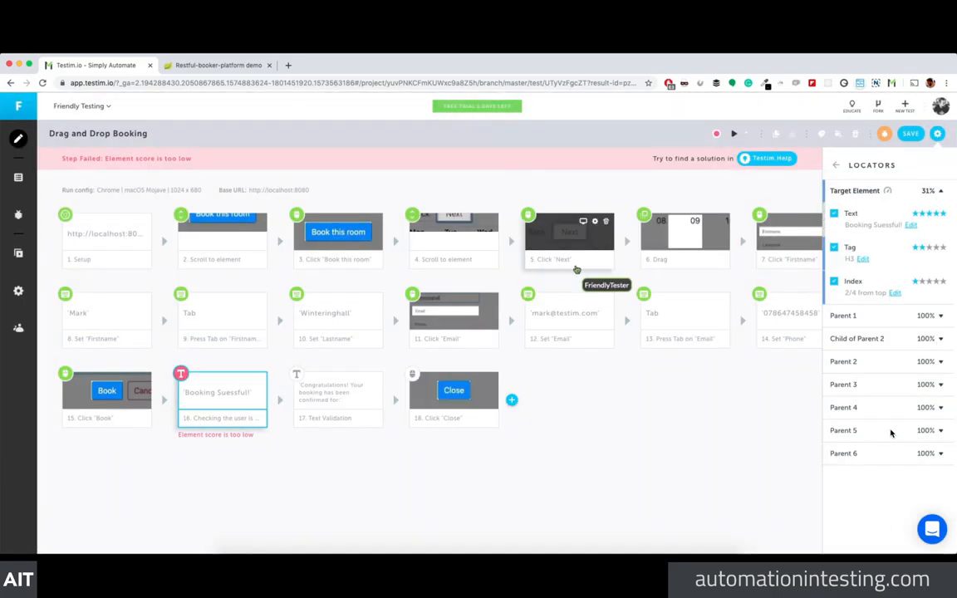
click(835, 165)
Step: Reopen step 16's locators and toggle the Text locator off and back on
scroll(876, 281, right, 1)
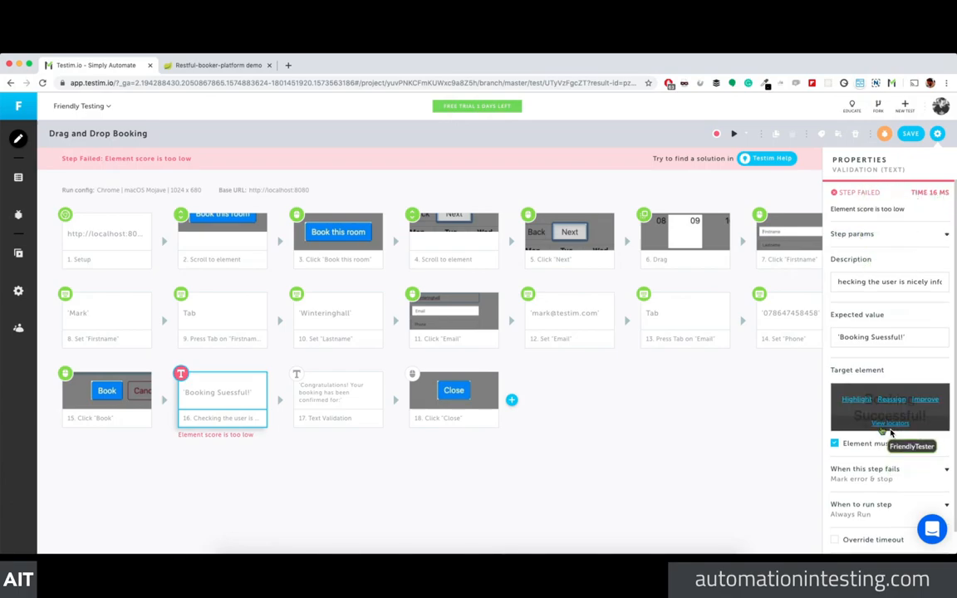
click(889, 433)
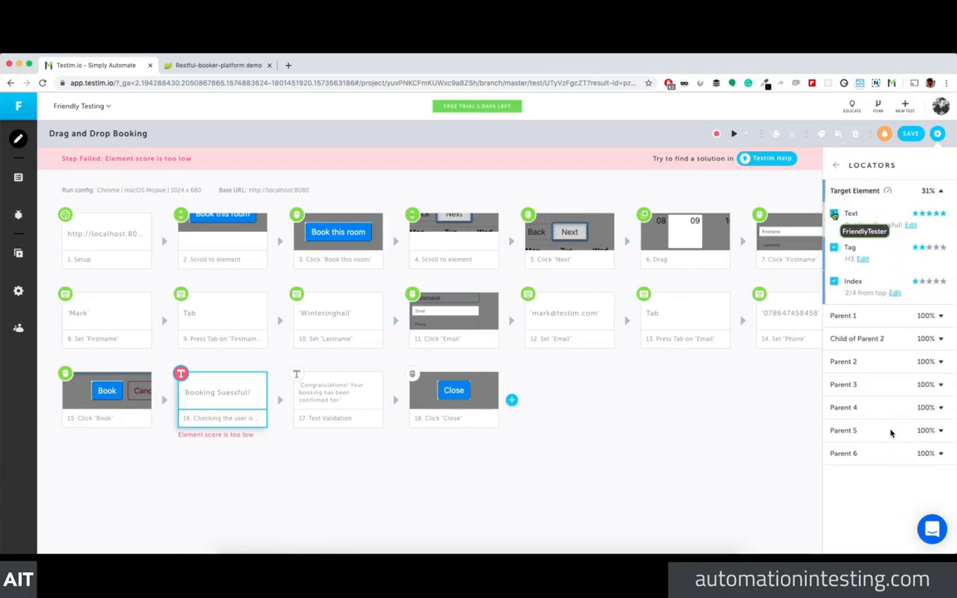
click(834, 214)
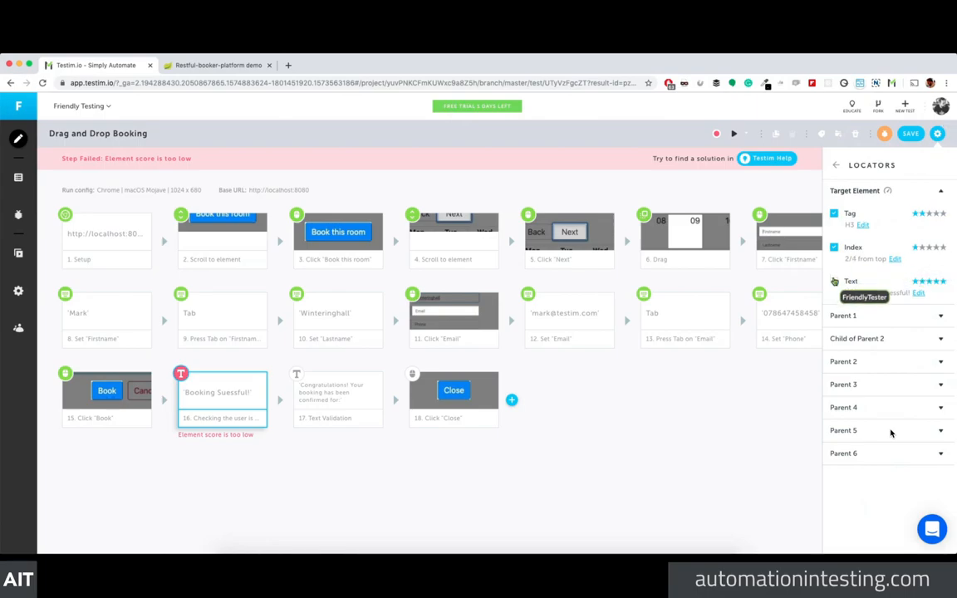
click(833, 282)
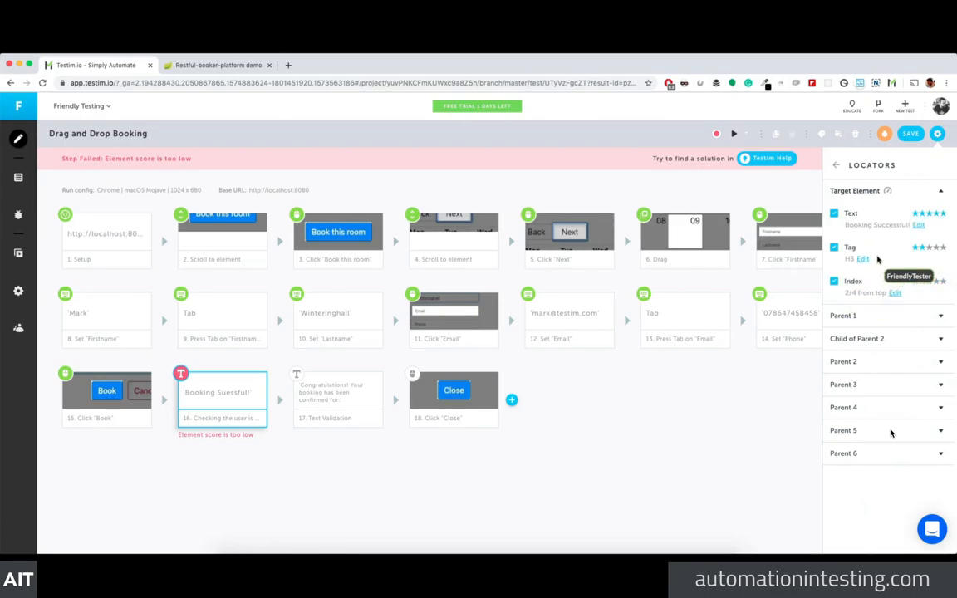
Step: Edit the Text locator's inner text, deleting letters and then restoring 'cc' in 'Booking Successful!'
click(919, 226)
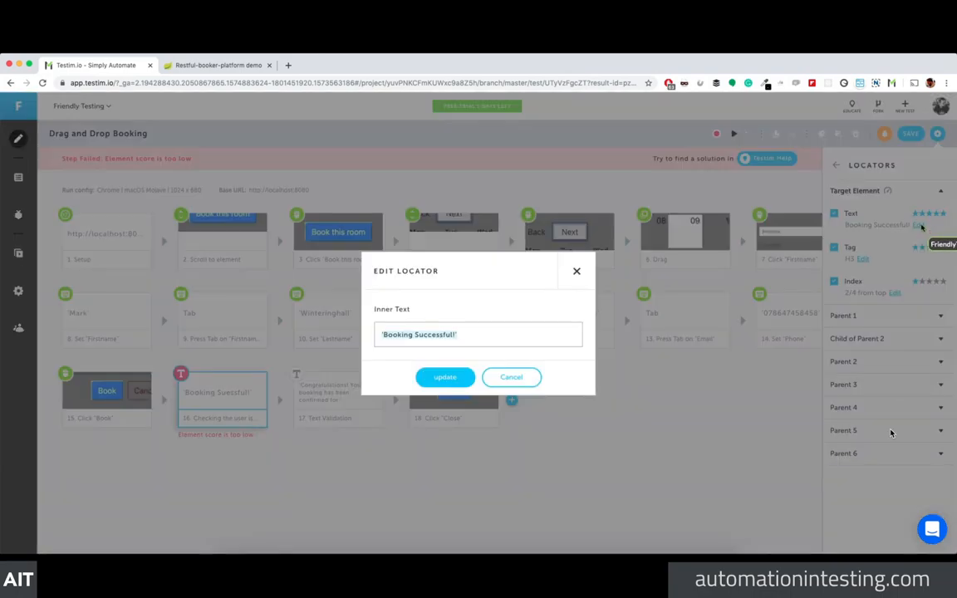
click(437, 336)
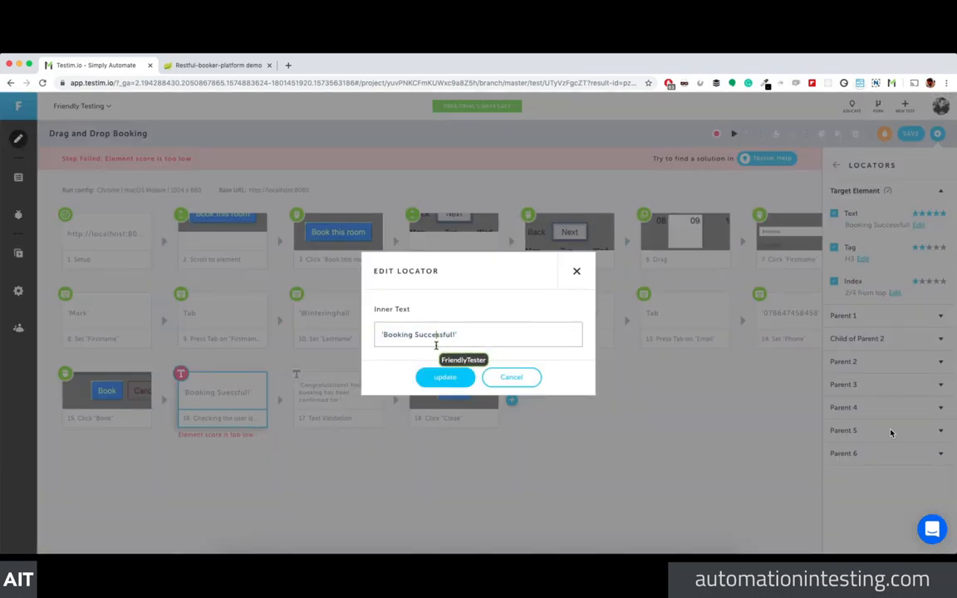
key(BackSpace)
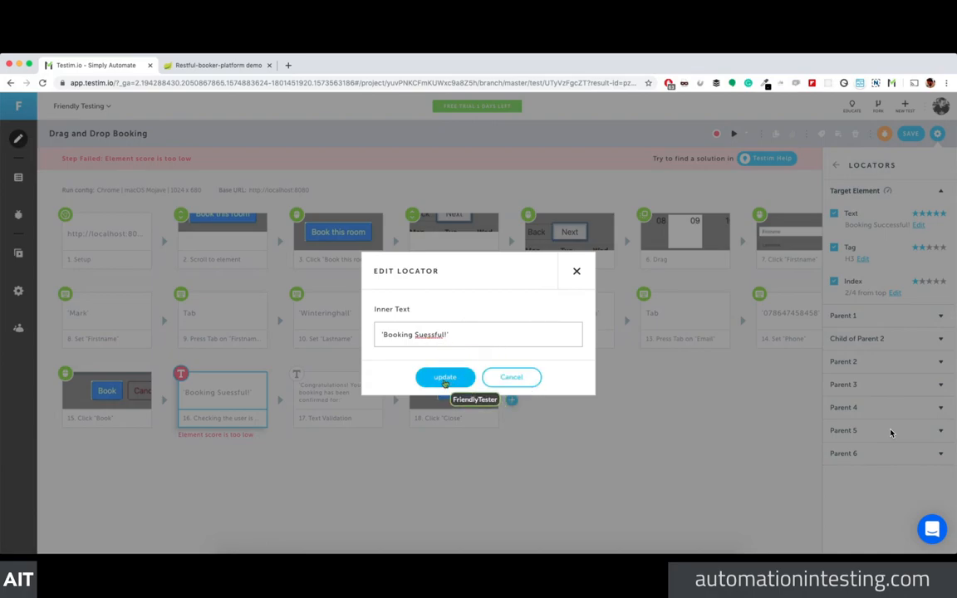
click(445, 378)
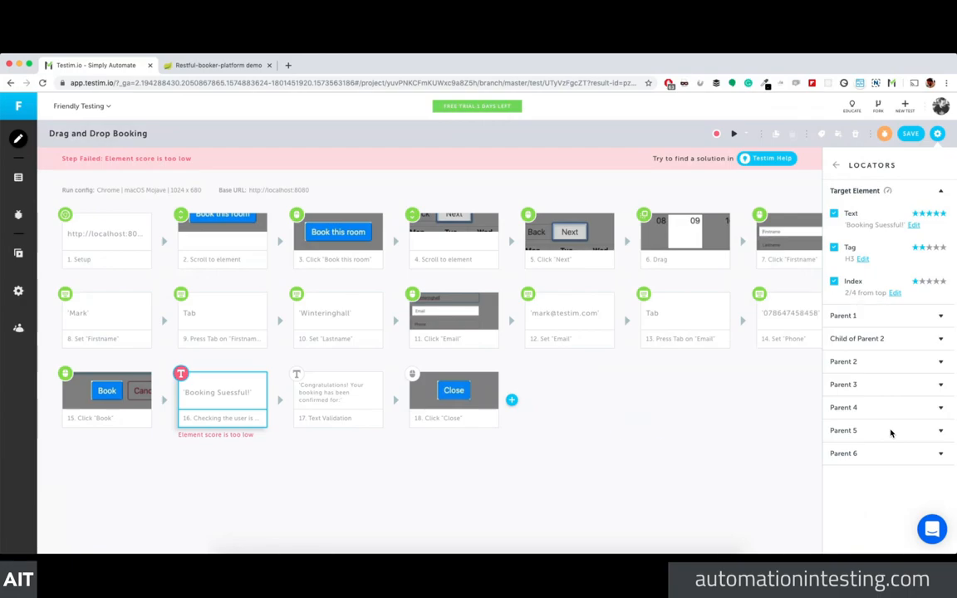
click(836, 165)
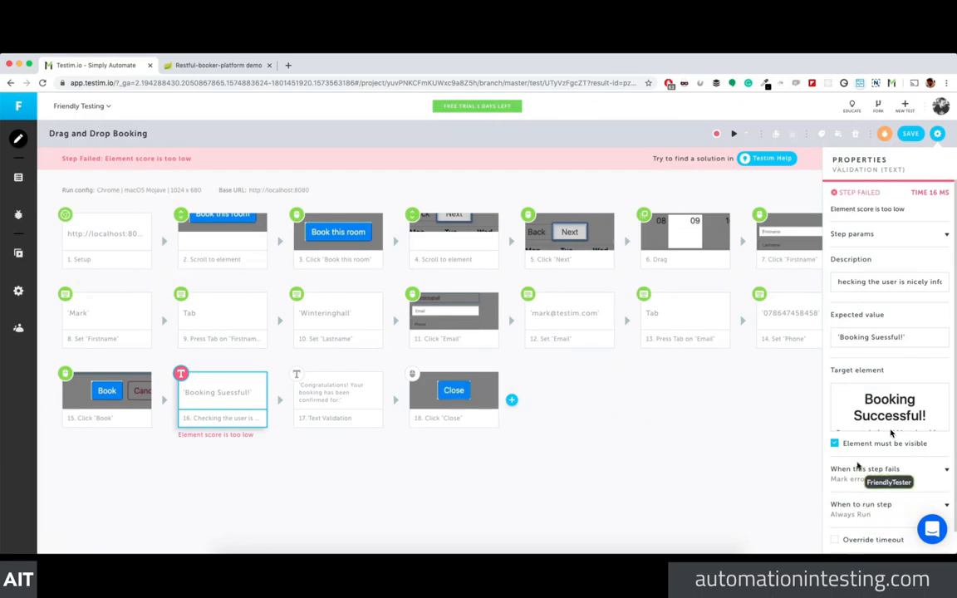
click(889, 426)
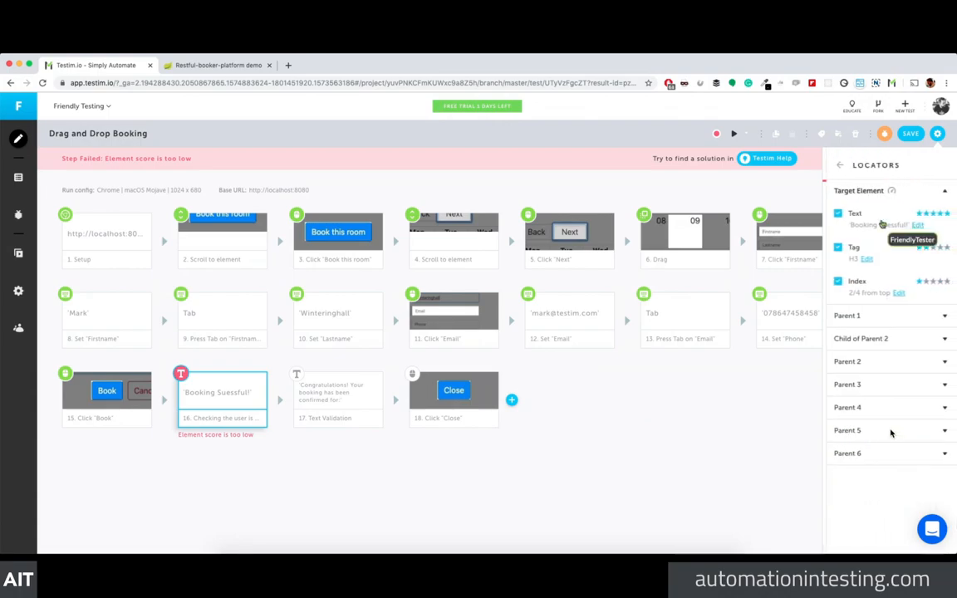
click(909, 226)
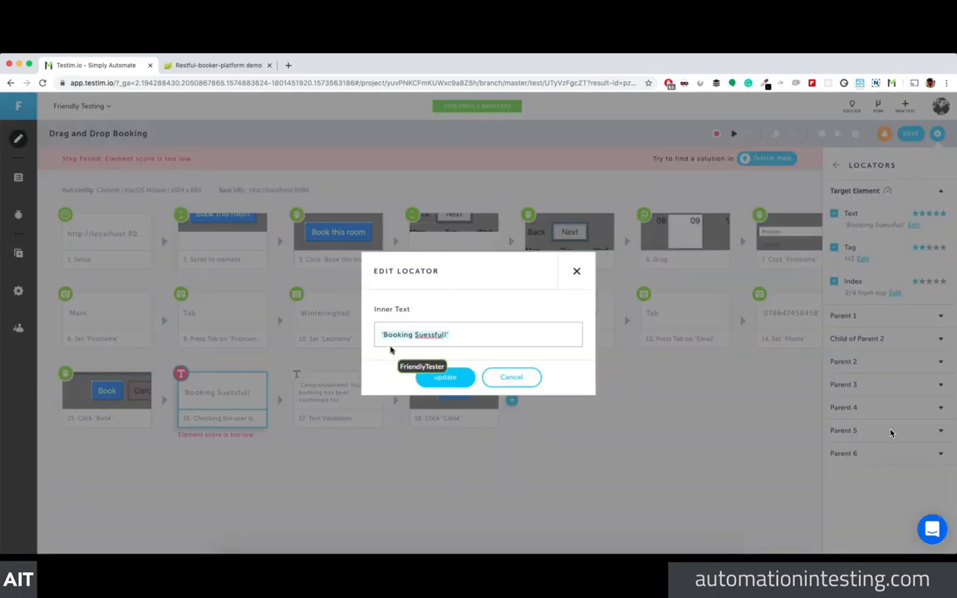
click(424, 335)
text(cc)
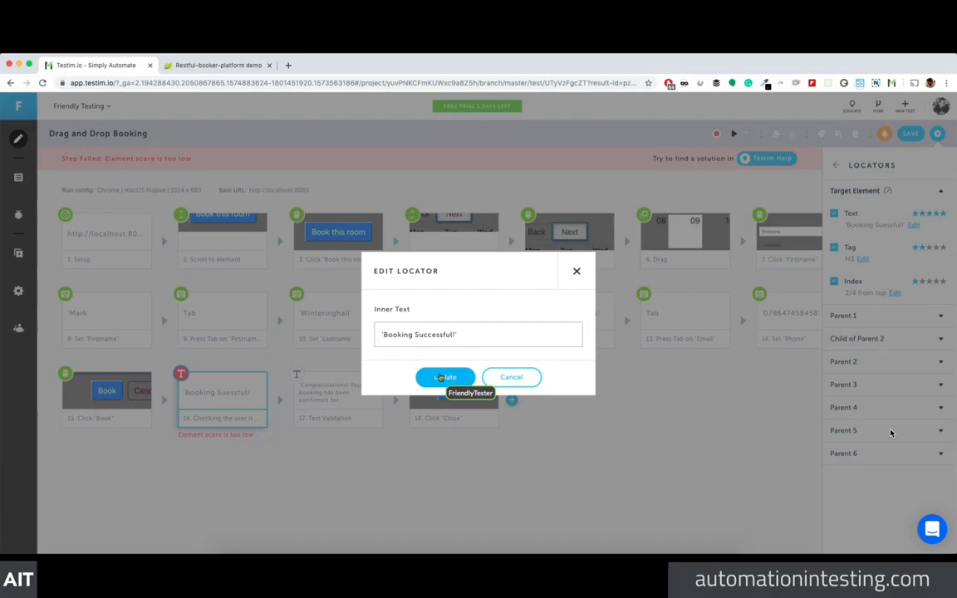
click(425, 375)
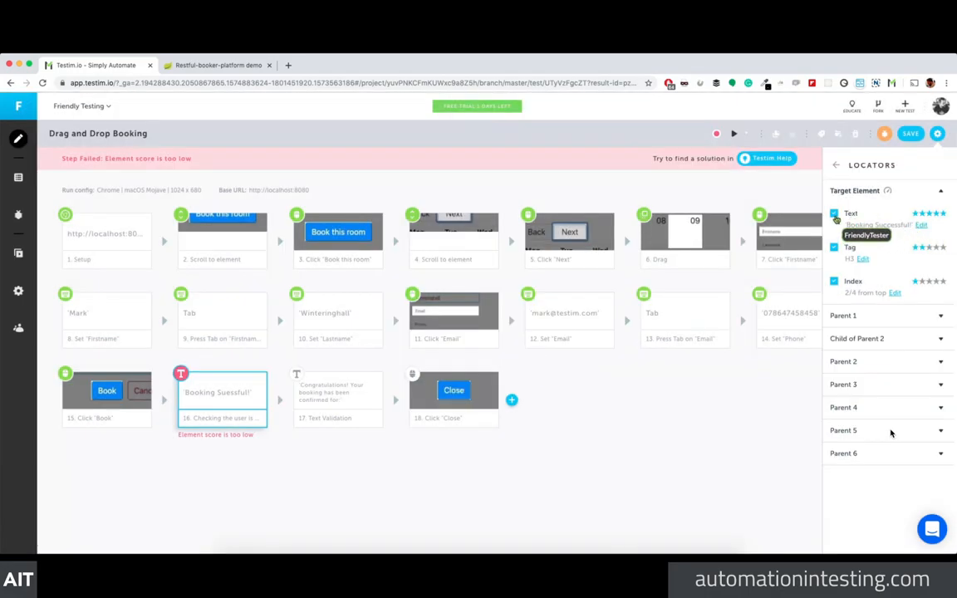
Step: Disable the Text locator and save the test without a revision message
click(835, 214)
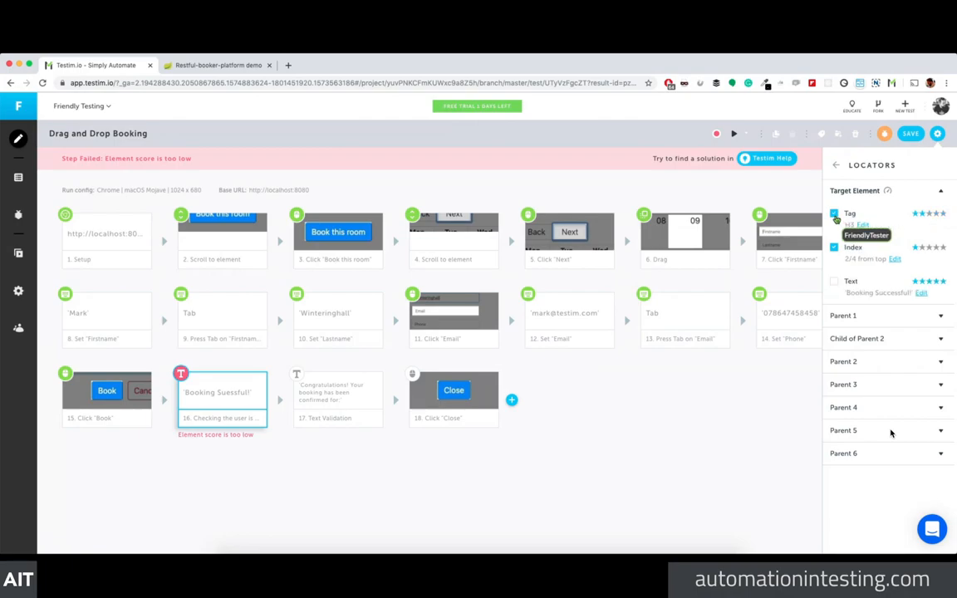
click(912, 133)
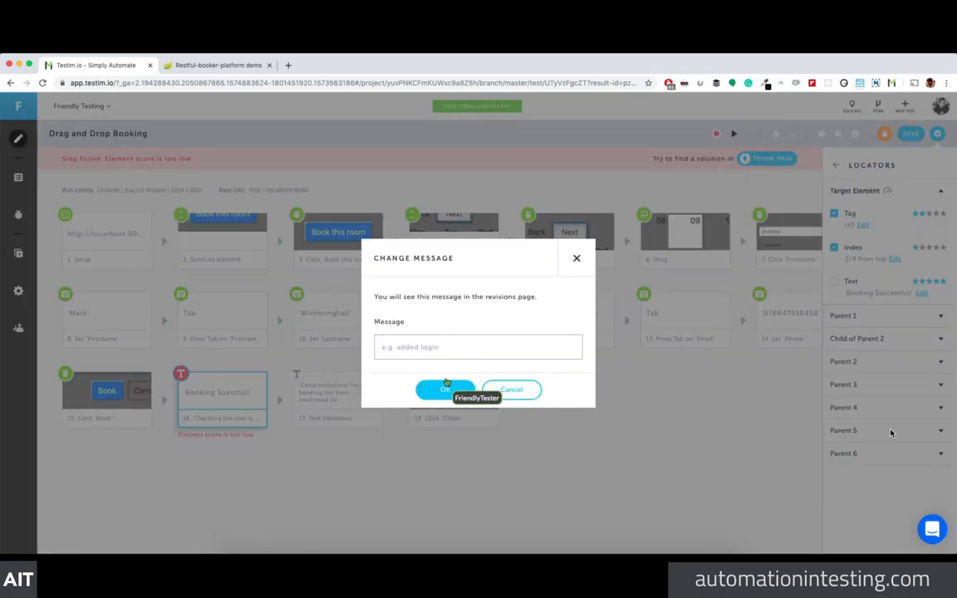
click(444, 389)
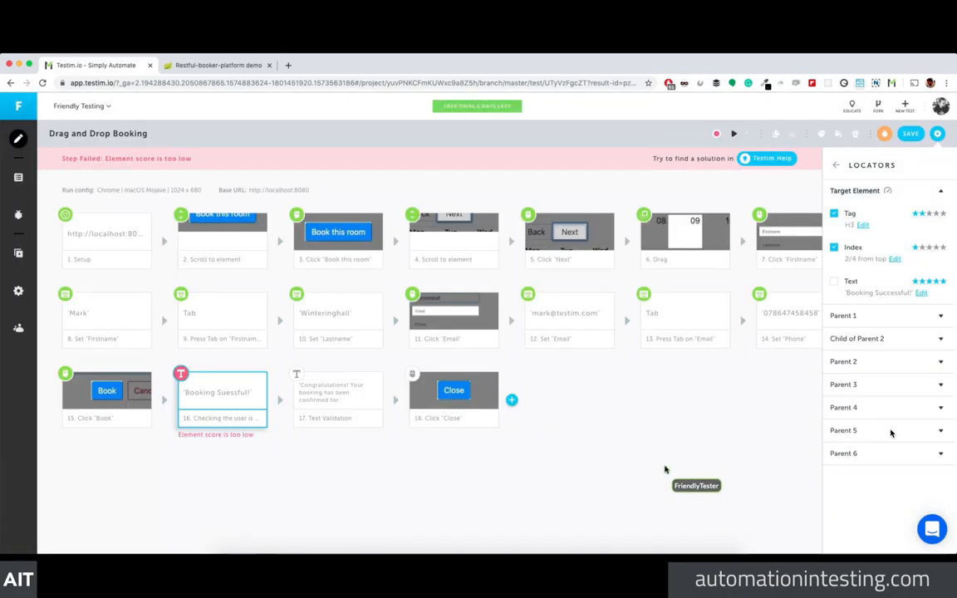
Step: Rerun the test until it fails at step 16, then close the playback window
click(734, 134)
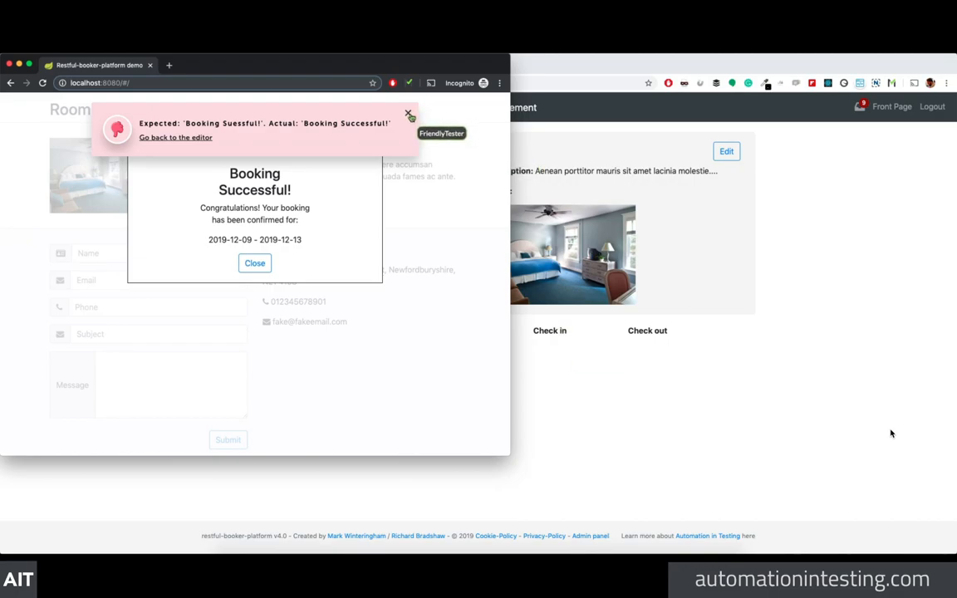
click(409, 114)
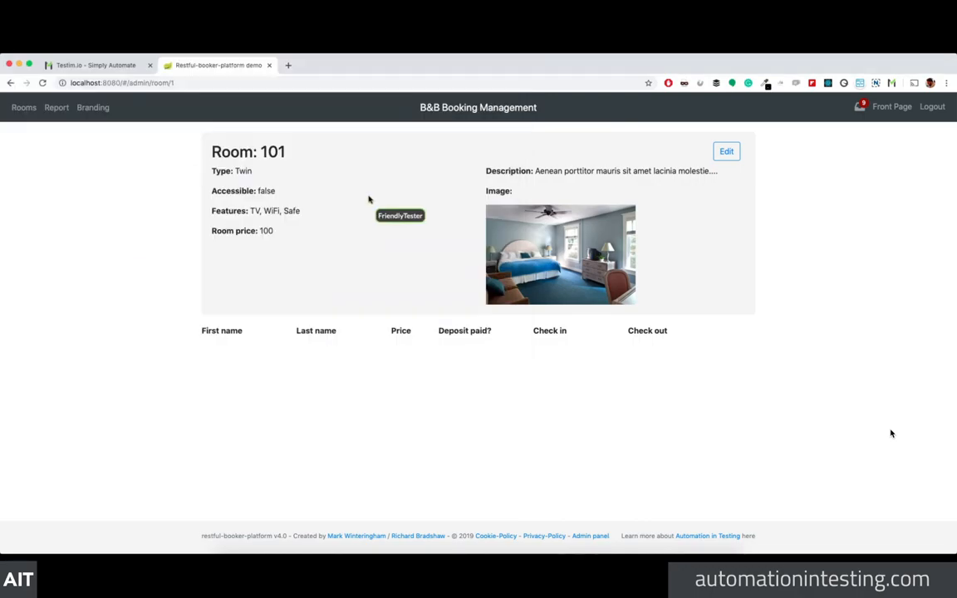
key(super+w)
click(125, 66)
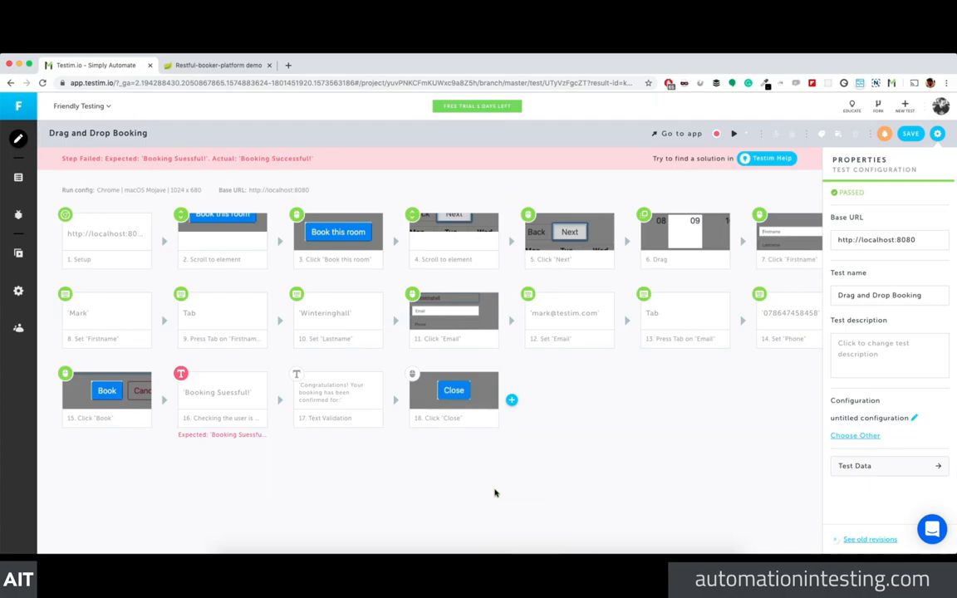
Step: Compare step 2's baseline and result screenshots, then switch to the Room 101 admin page
click(937, 132)
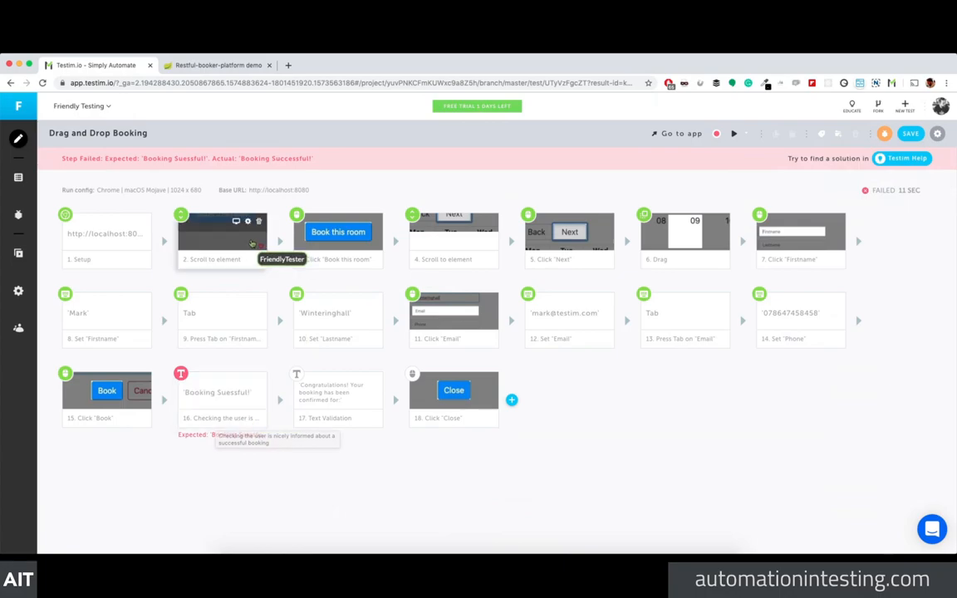
click(234, 223)
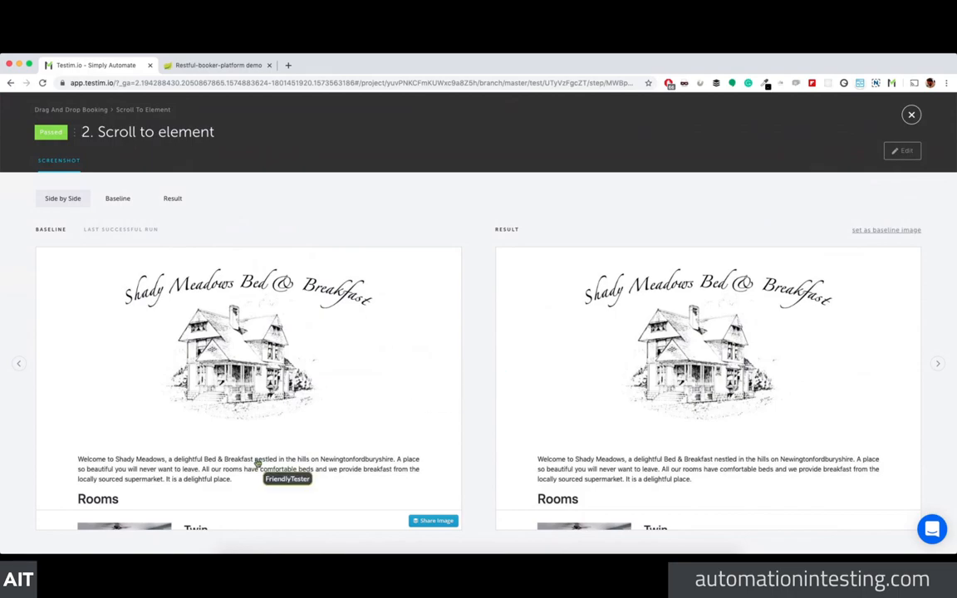
drag(908, 123, 483, 122)
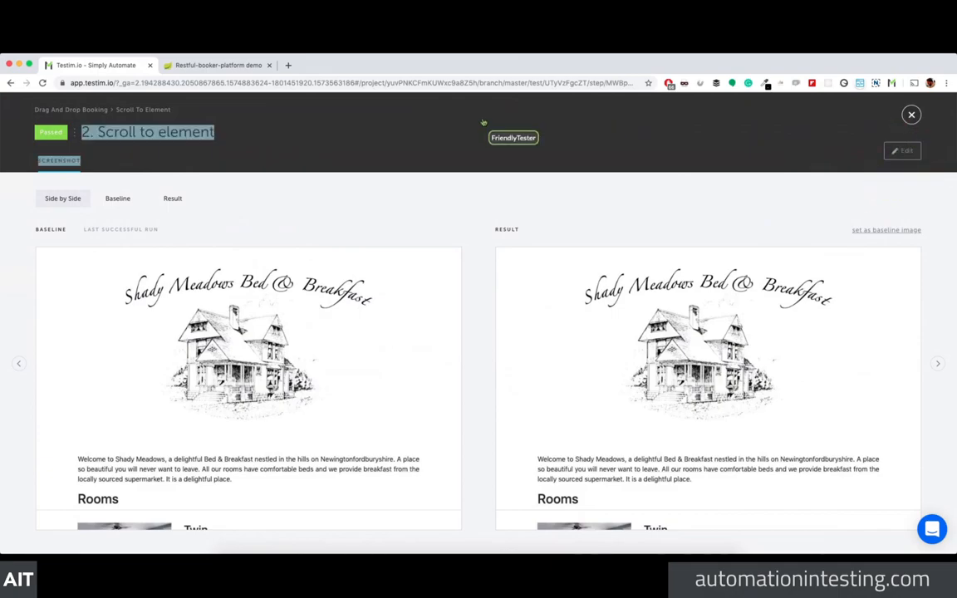
click(43, 110)
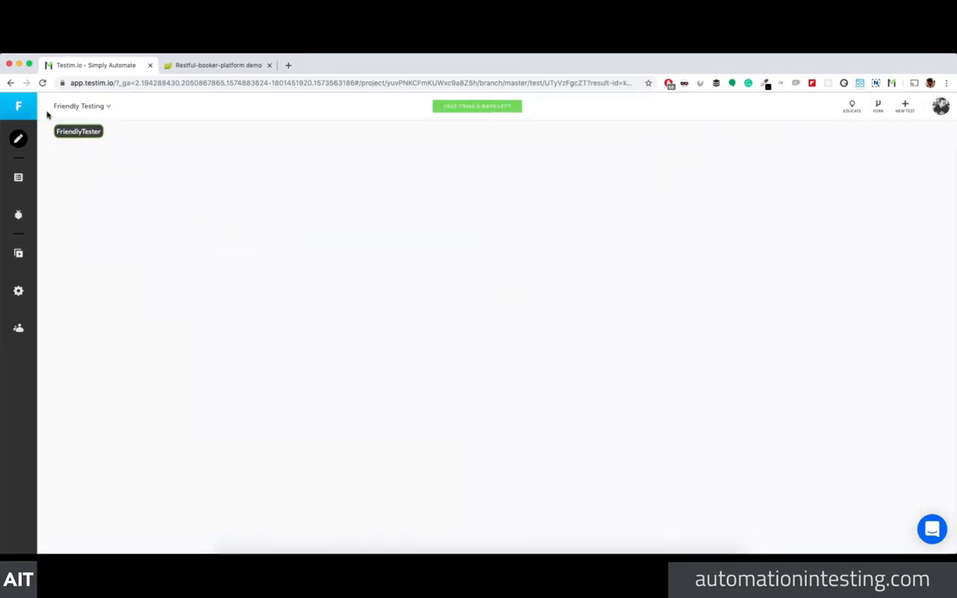
click(215, 66)
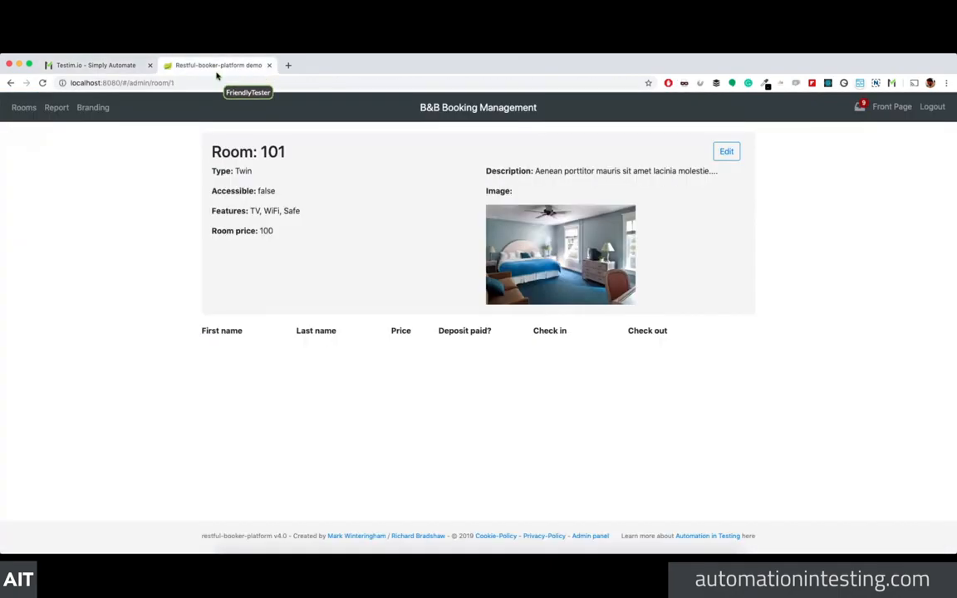
Step: Replace the B&B branding description with a single first name and submit the change
click(94, 108)
click(331, 240)
key(super+a)
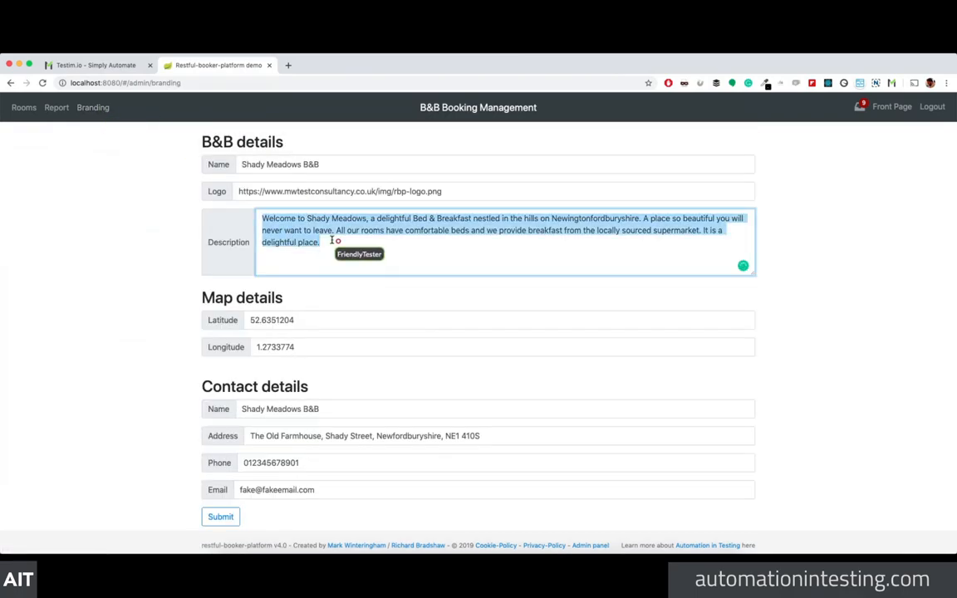
text(Richard)
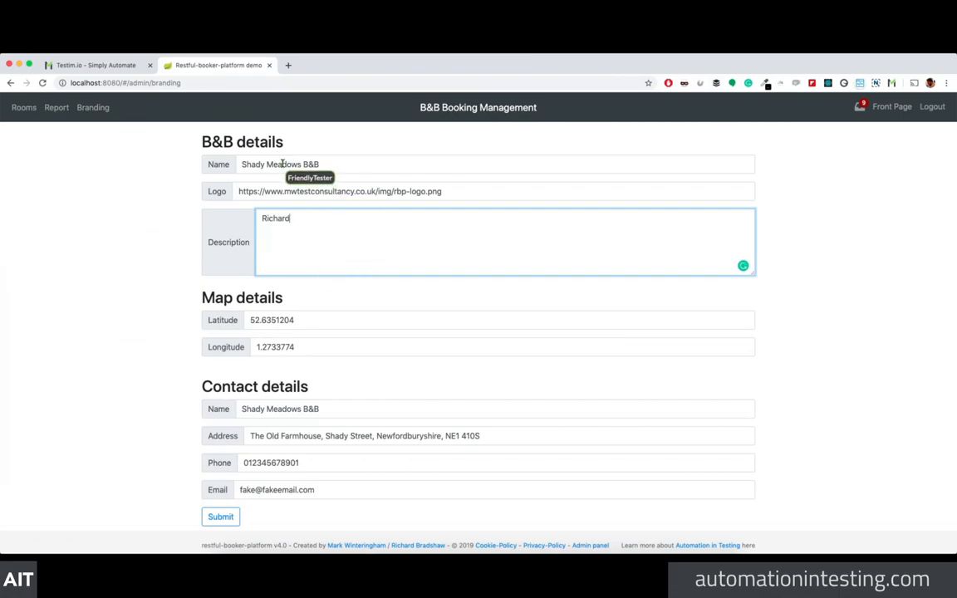
click(215, 518)
click(478, 143)
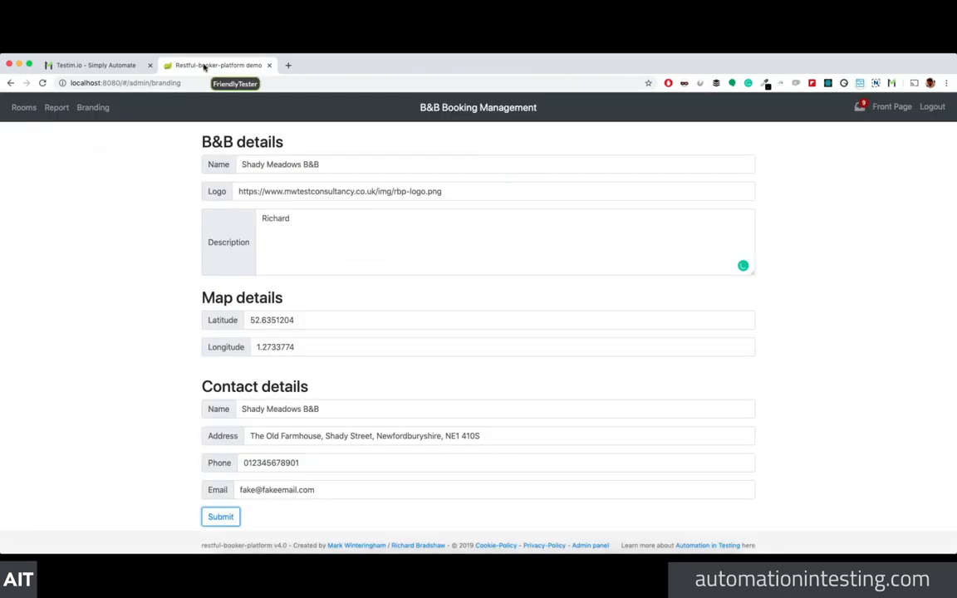
Step: Check that the public front page shows the new description, then return to Testim
click(891, 107)
scroll(425, 282, down, 1)
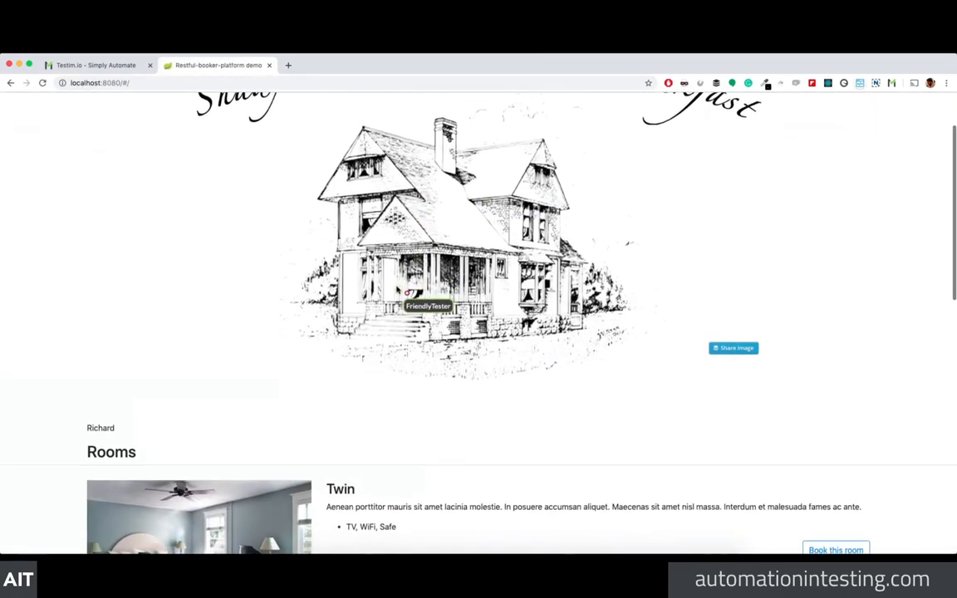
drag(84, 425, 165, 428)
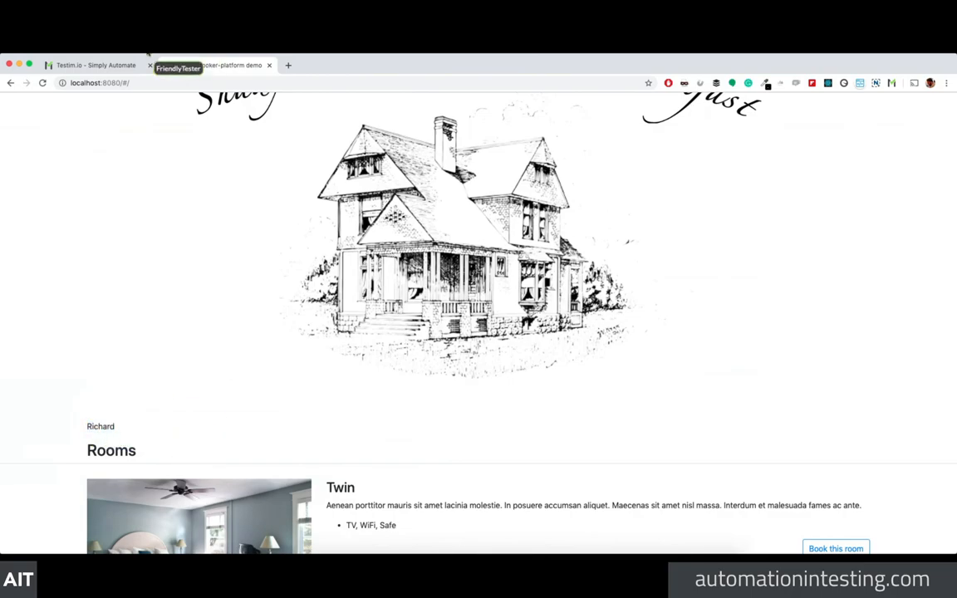
click(108, 64)
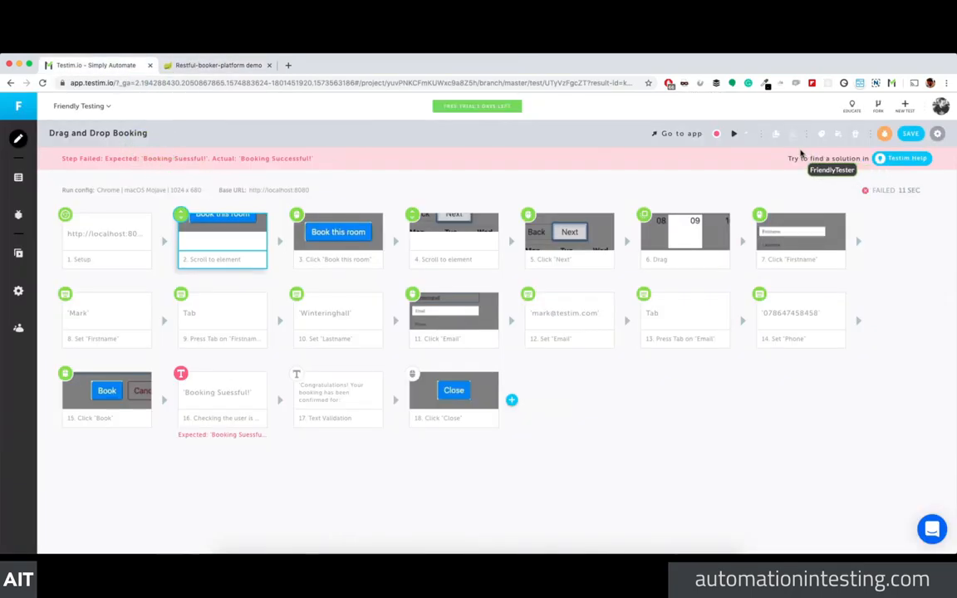
Step: Rerun the Drag and Drop Booking test, checking the admin page and watching its playback window
click(734, 135)
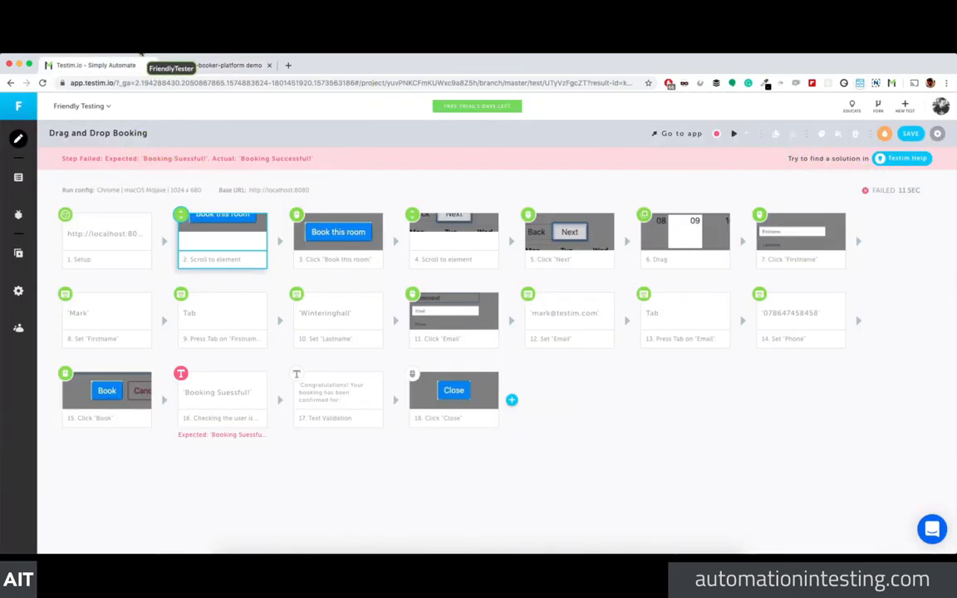
click(189, 67)
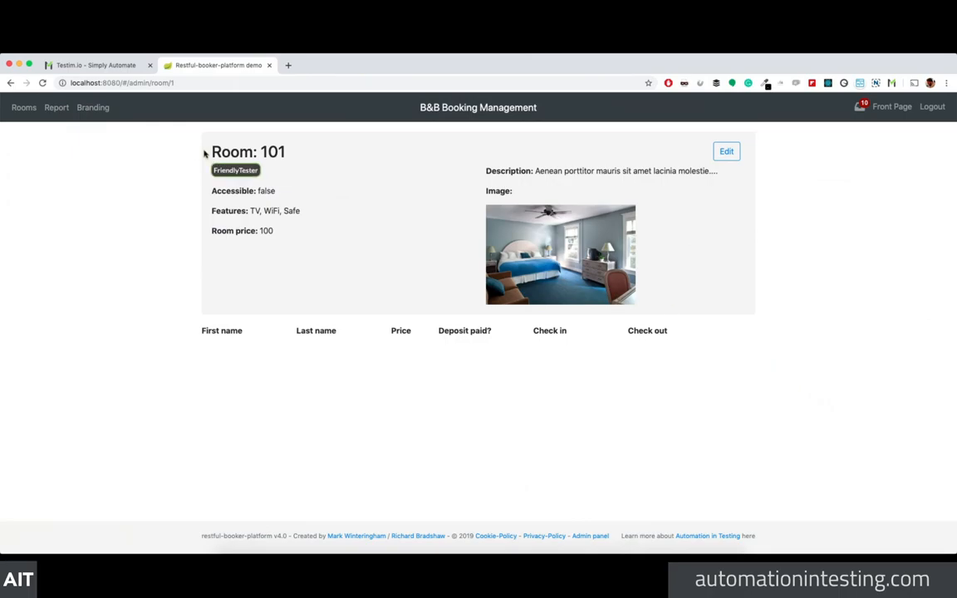
click(106, 65)
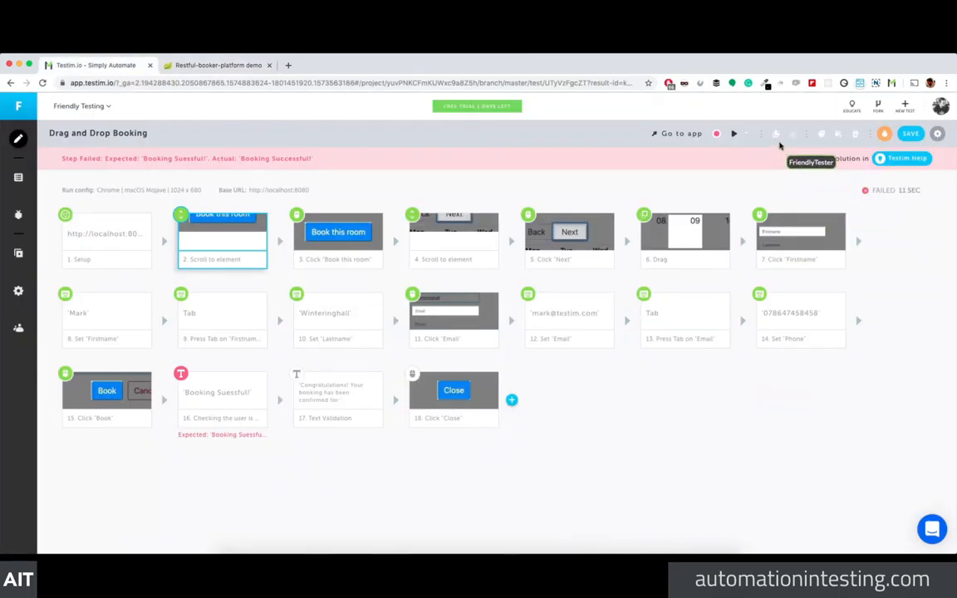
click(734, 136)
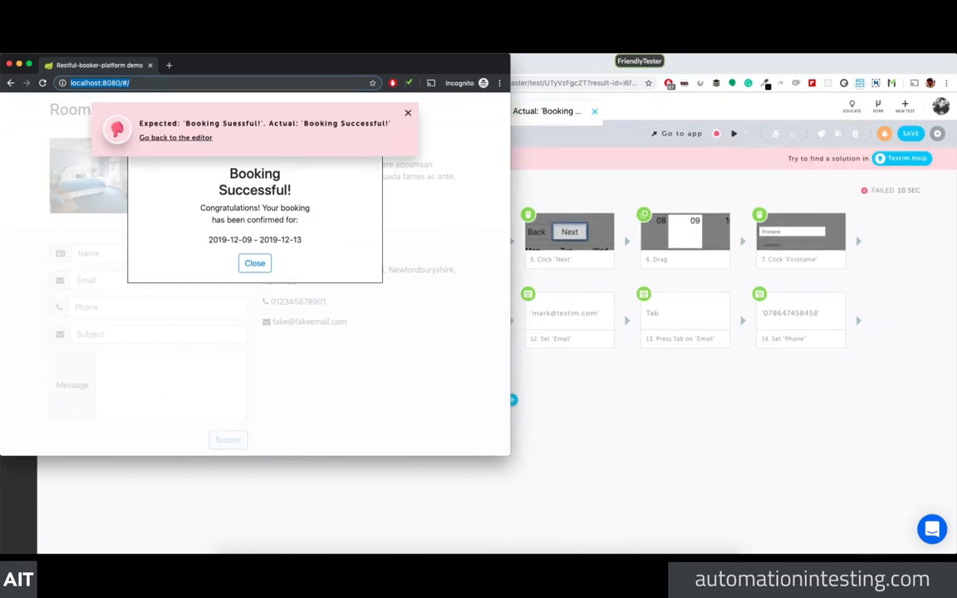
click(9, 64)
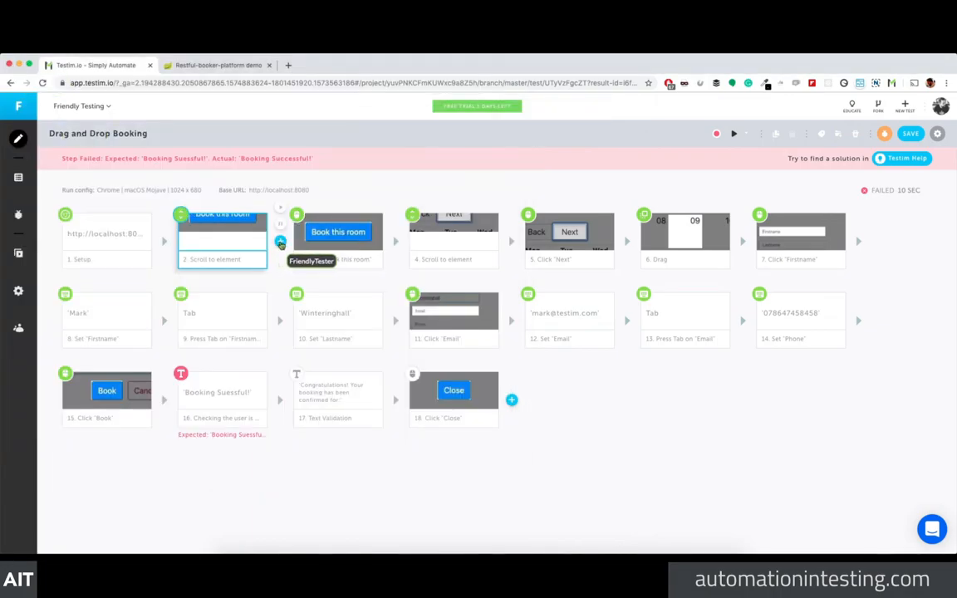
Step: Browse the validation actions available for a new step after step 2
click(281, 241)
click(280, 294)
scroll(296, 358, down, 3)
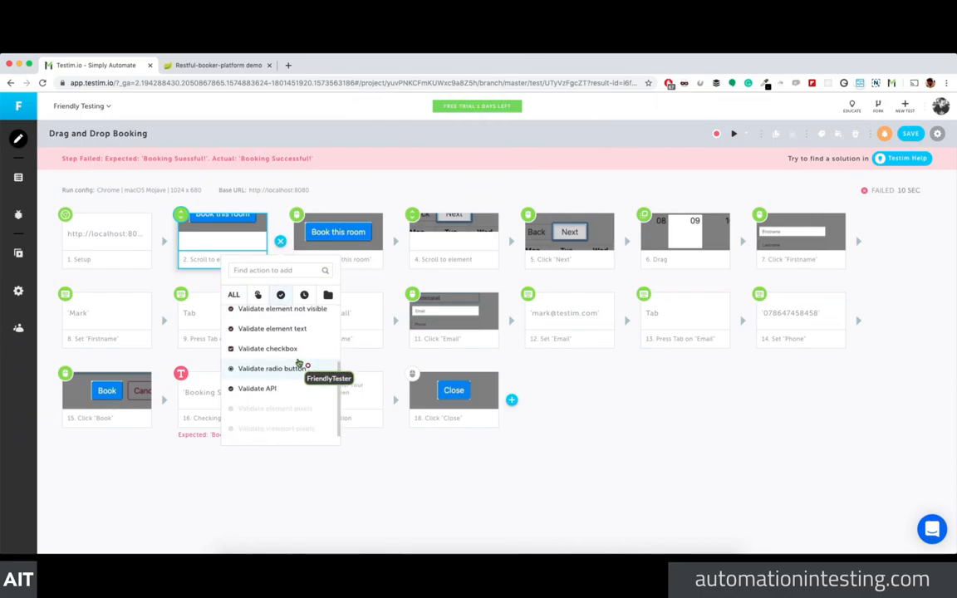
scroll(298, 418, up, 3)
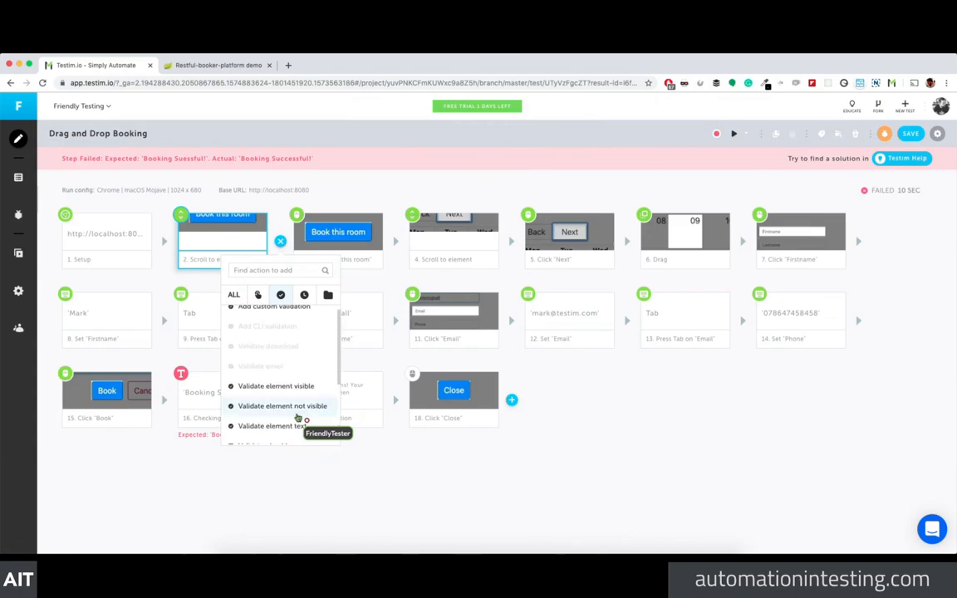
scroll(297, 418, up, 1)
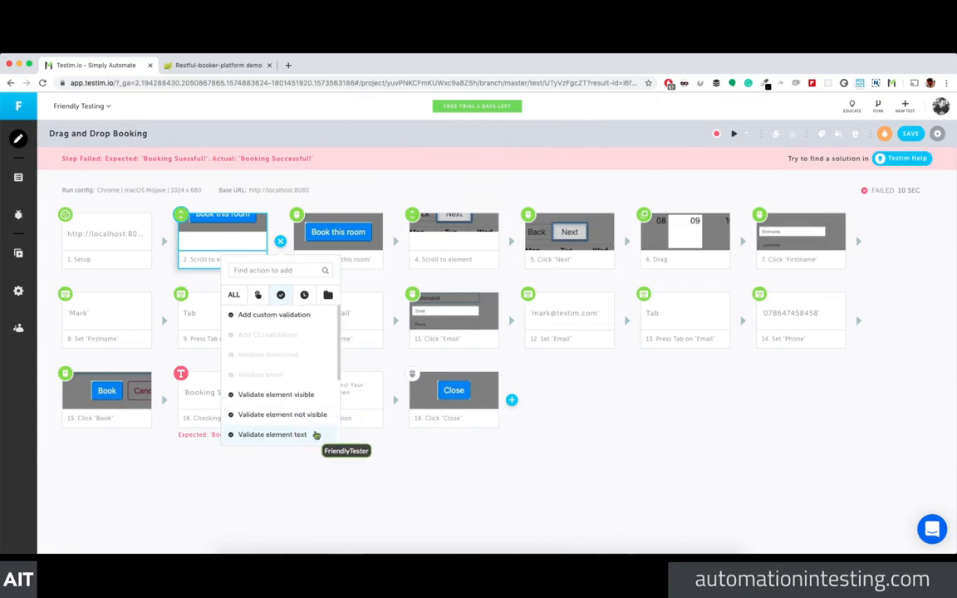
click(208, 245)
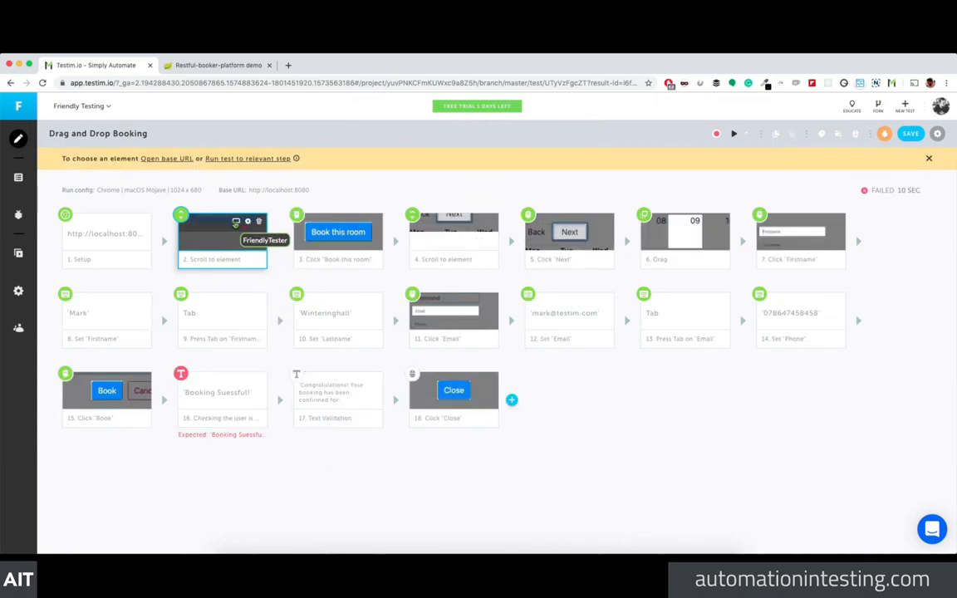
Step: Compare step 2's baseline and result screenshots side by side, then return to the step editor
click(234, 224)
click(172, 199)
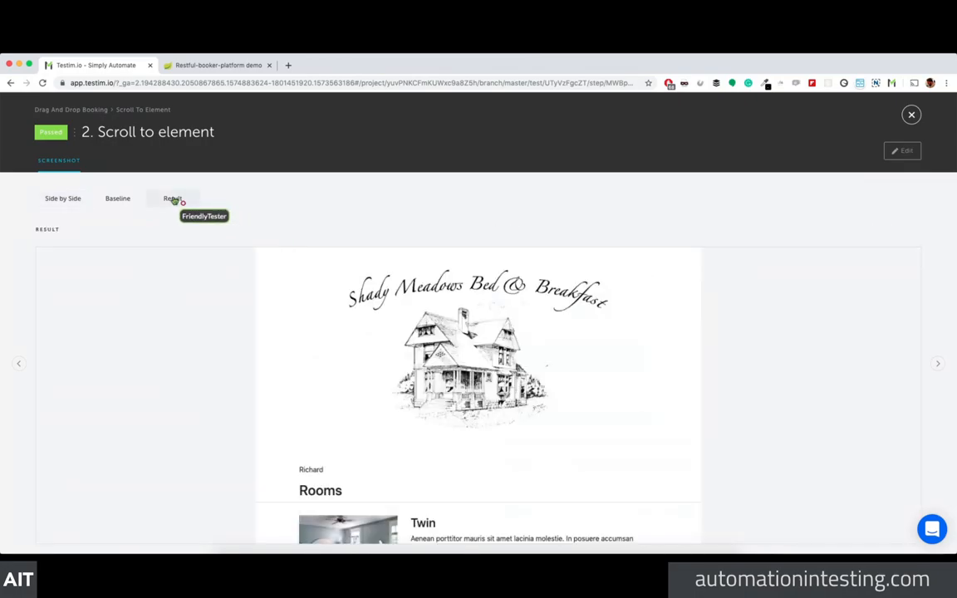
click(124, 202)
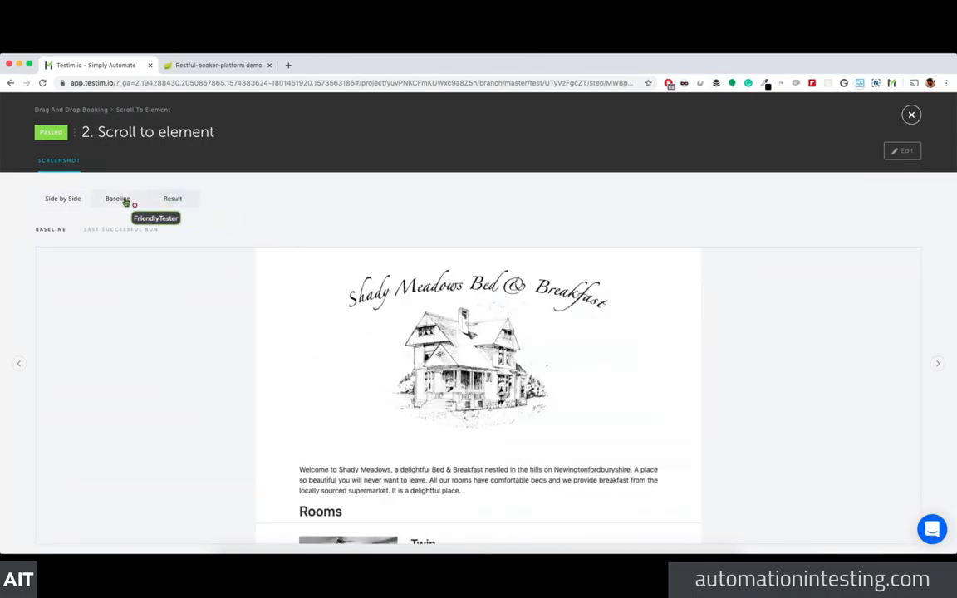
click(67, 202)
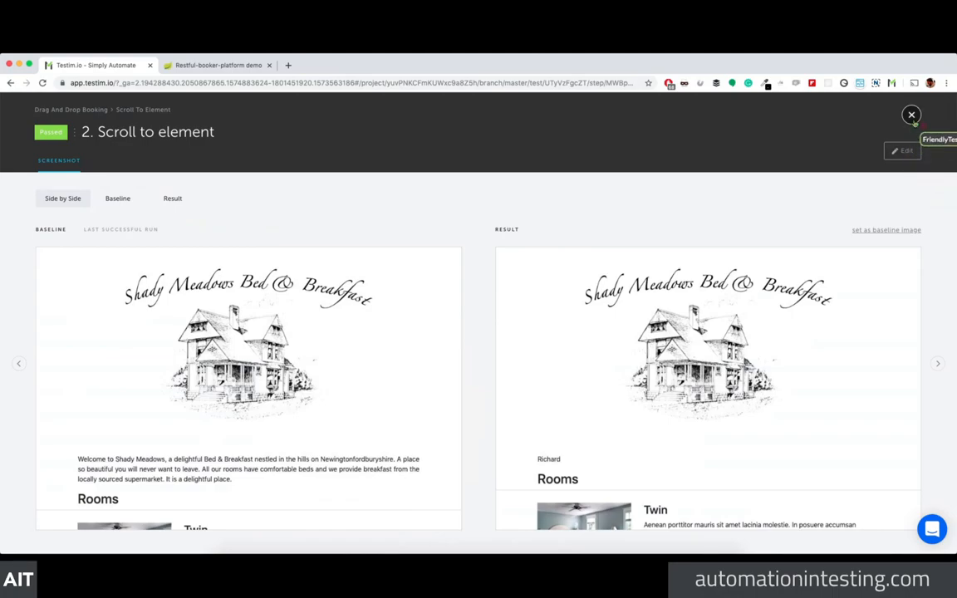
click(903, 151)
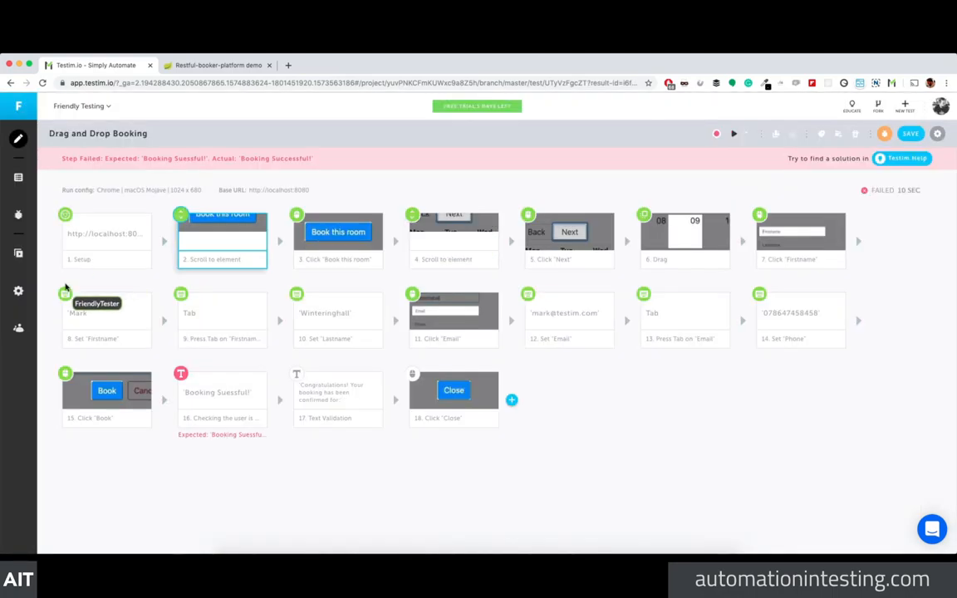
click(279, 241)
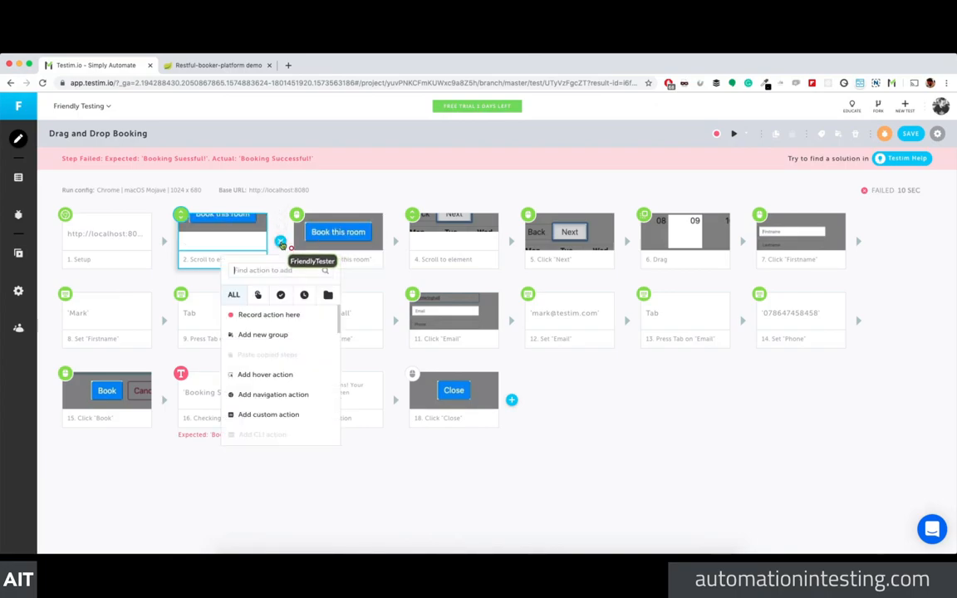
click(286, 298)
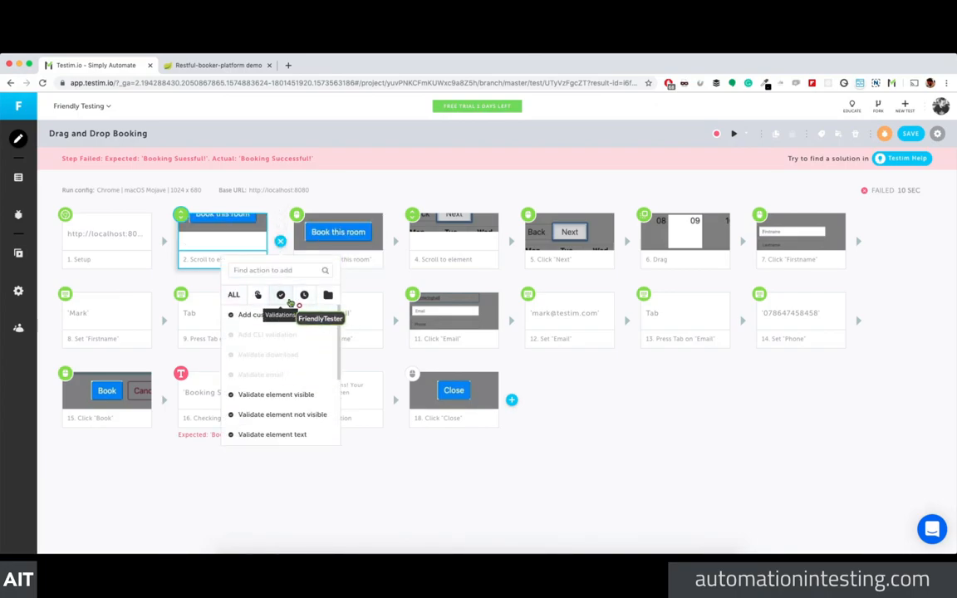
scroll(295, 341, down, 3)
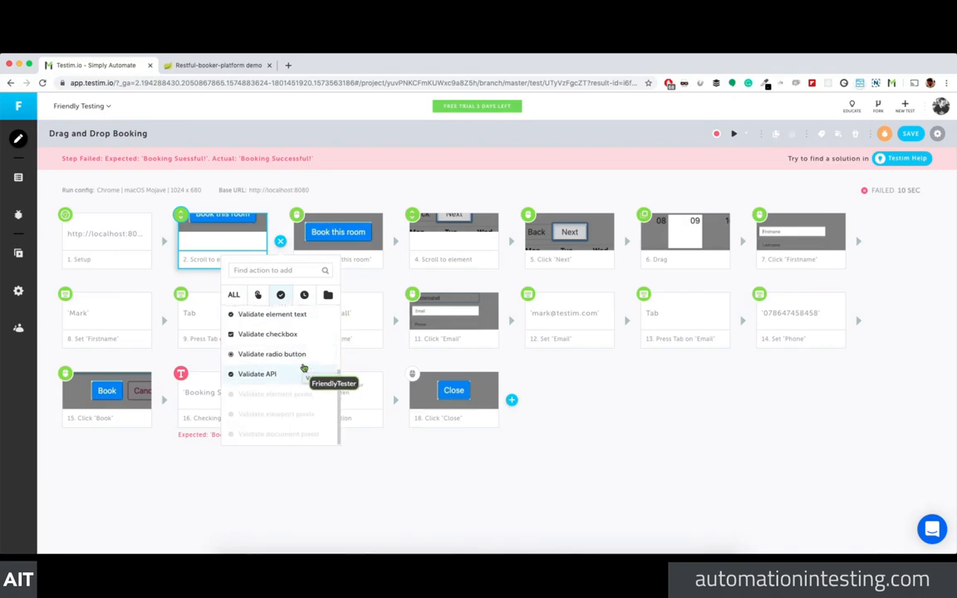
scroll(304, 368, up, 5)
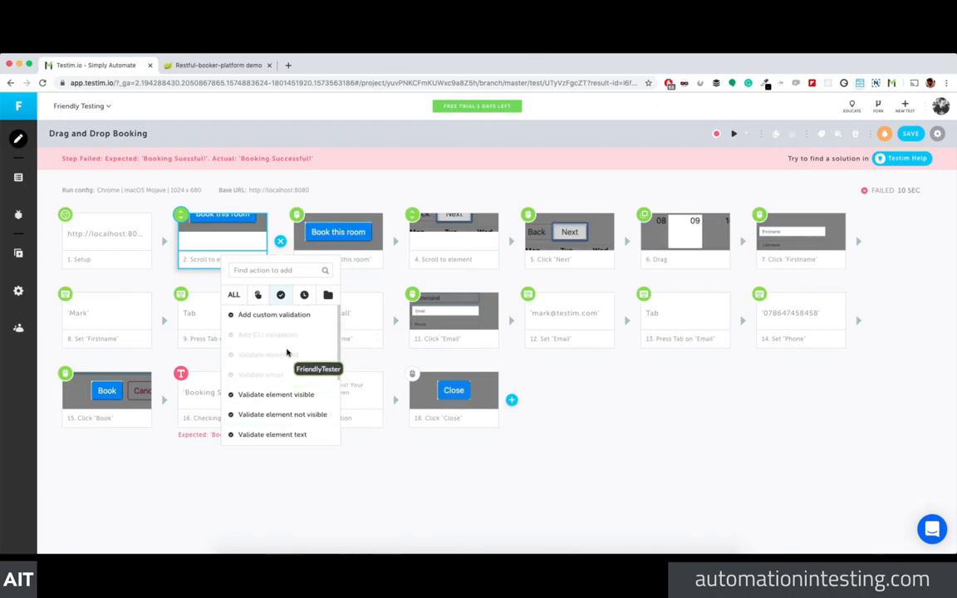
click(284, 314)
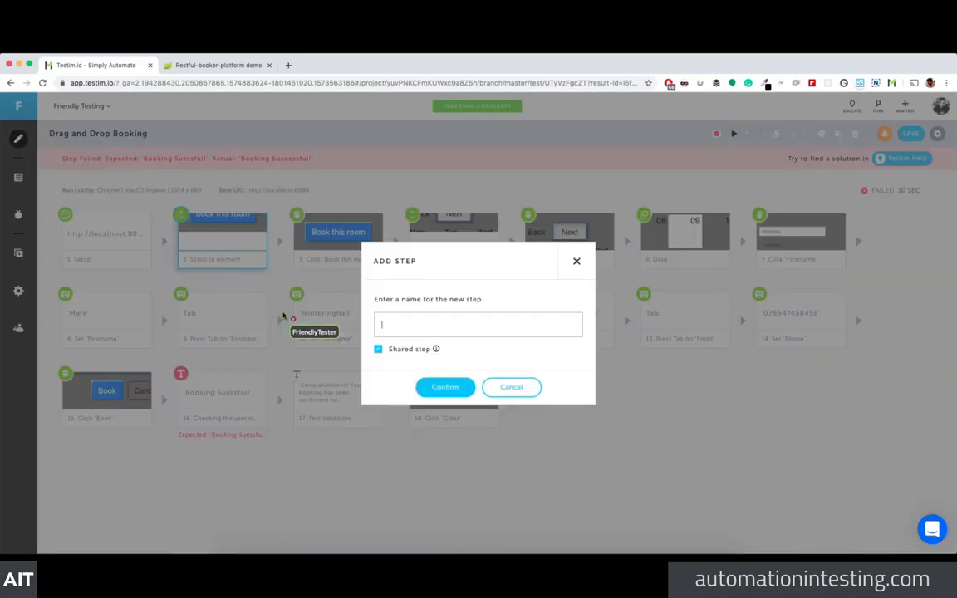
click(514, 386)
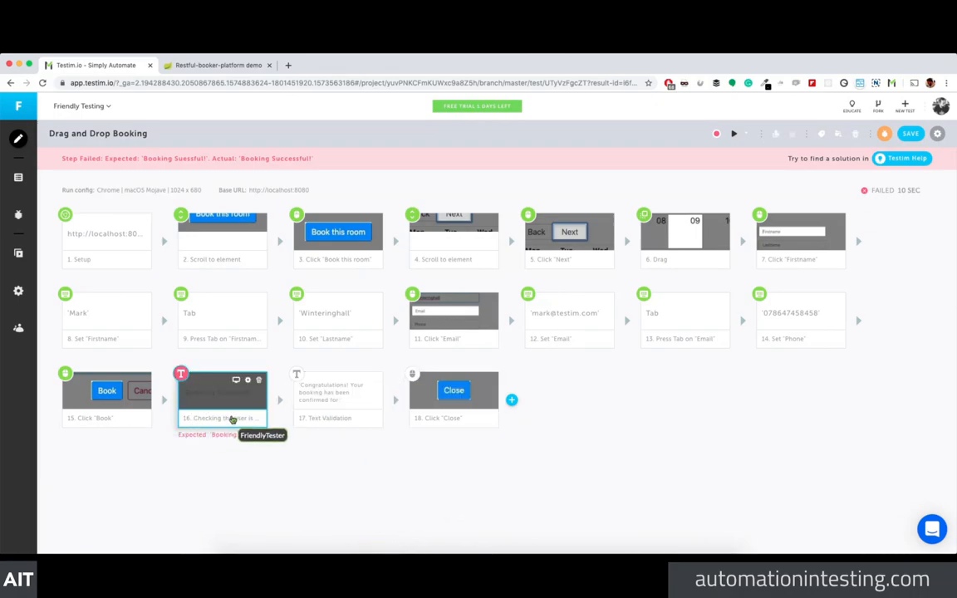
Step: Set step 16's Expected value to 'Booking Successful!', save the Drag and Drop Booking test, close Properties
click(246, 387)
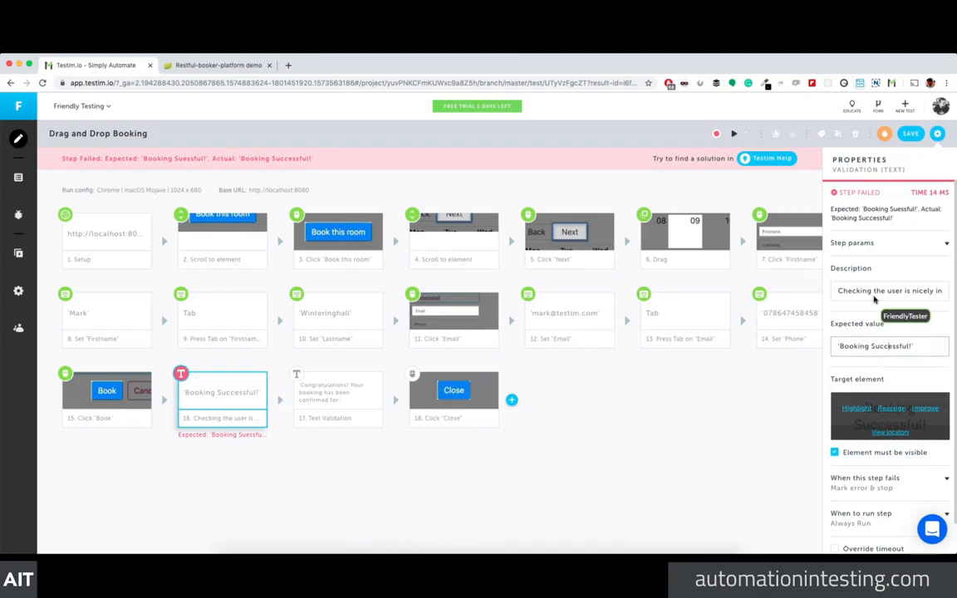
click(910, 134)
click(445, 389)
click(626, 421)
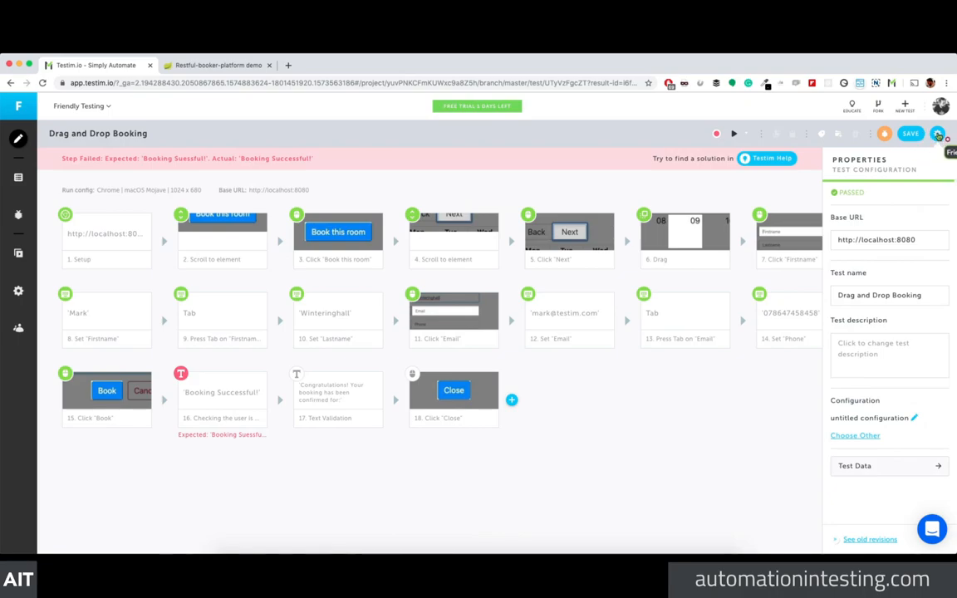
click(936, 134)
Step: Group steps 4–7 into a shared group named 'Create Homepage Booking'
drag(361, 185, 847, 274)
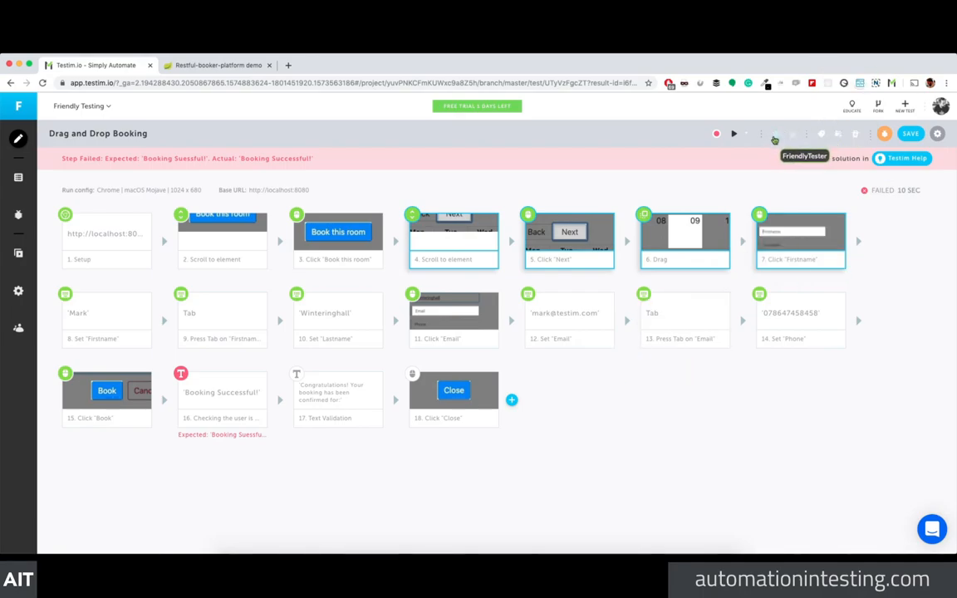
click(840, 136)
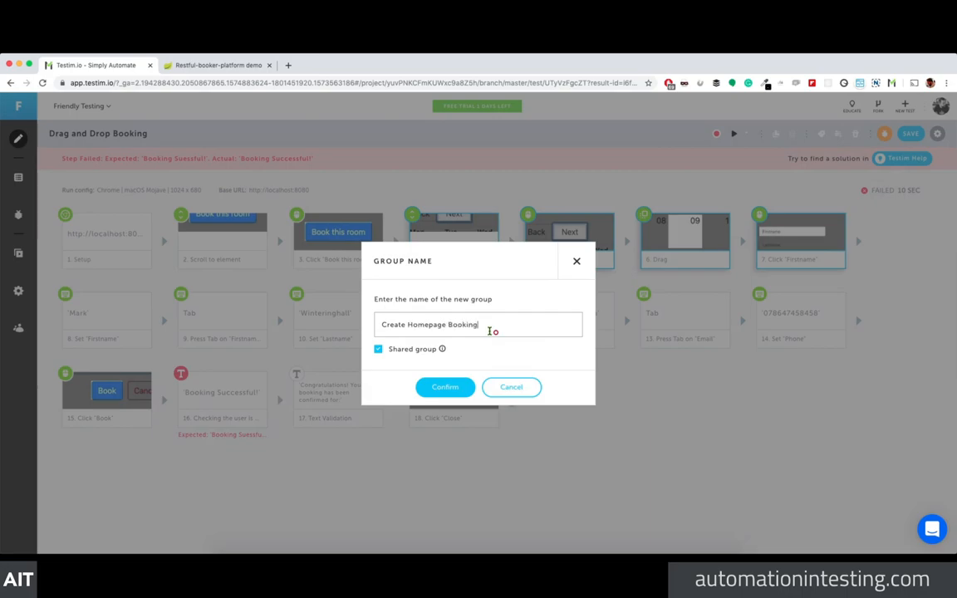
click(446, 388)
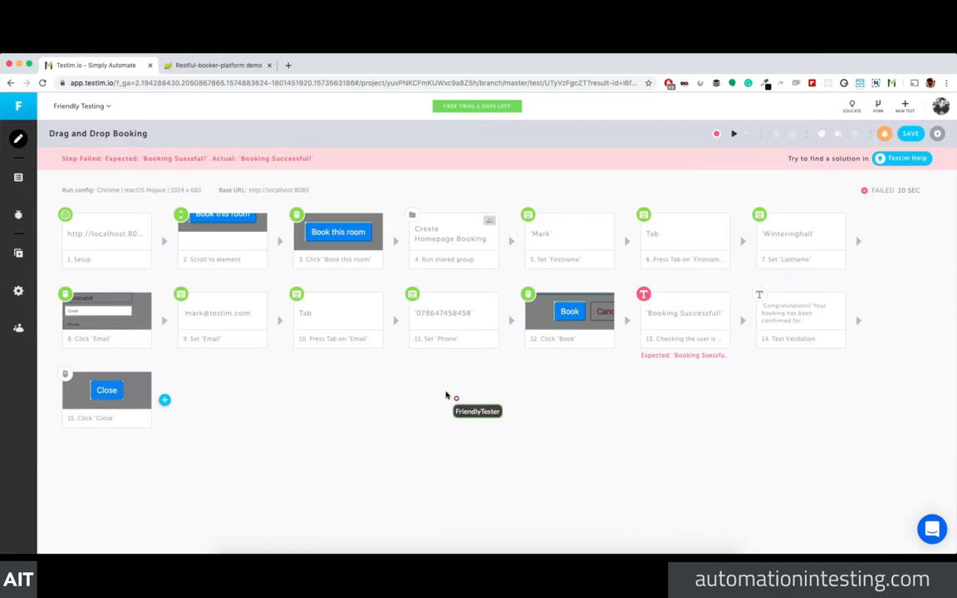
drag(446, 395, 437, 233)
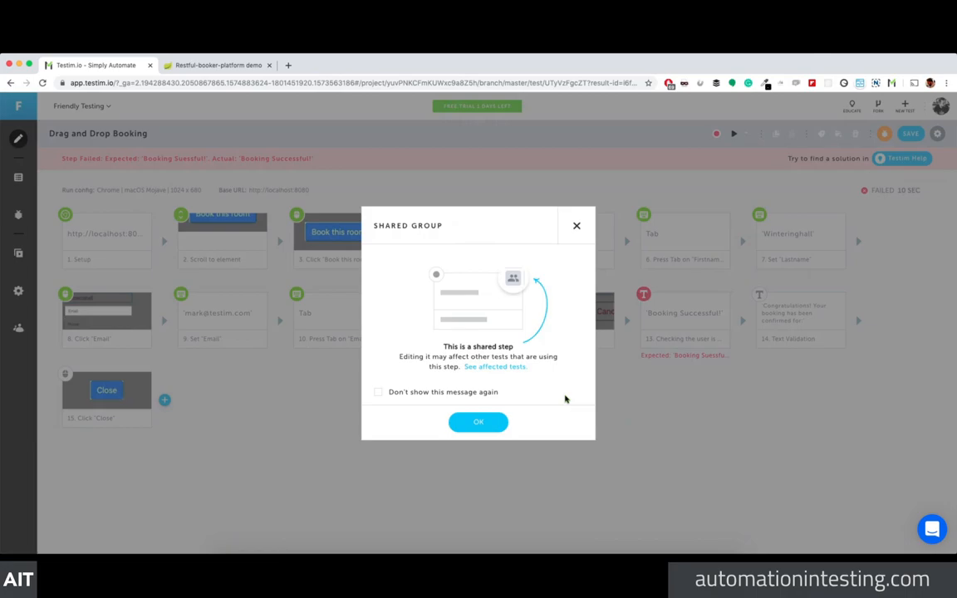
Step: Open the Create Homepage Booking group past the shared-step warning, then go back to the test
click(482, 420)
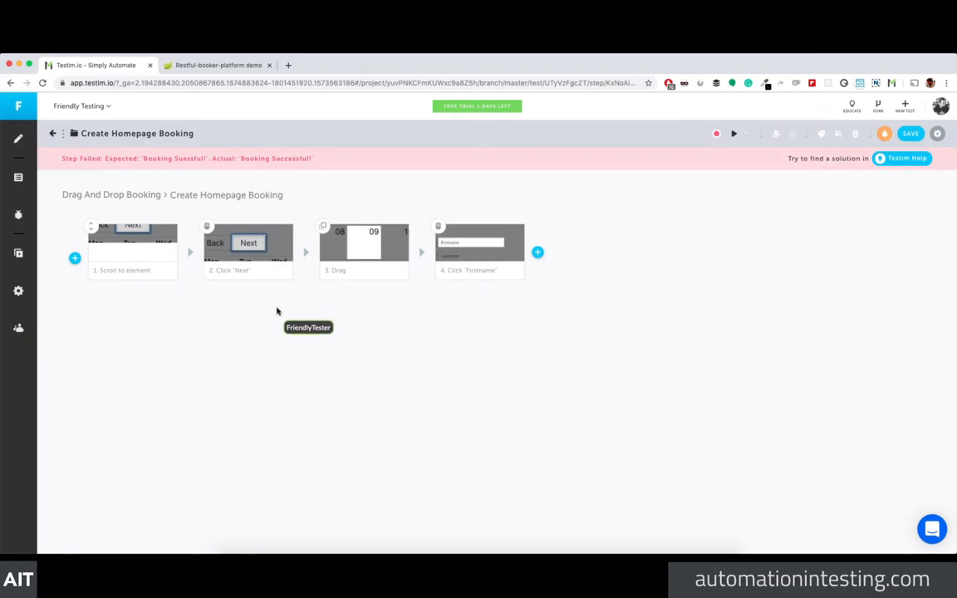
click(119, 198)
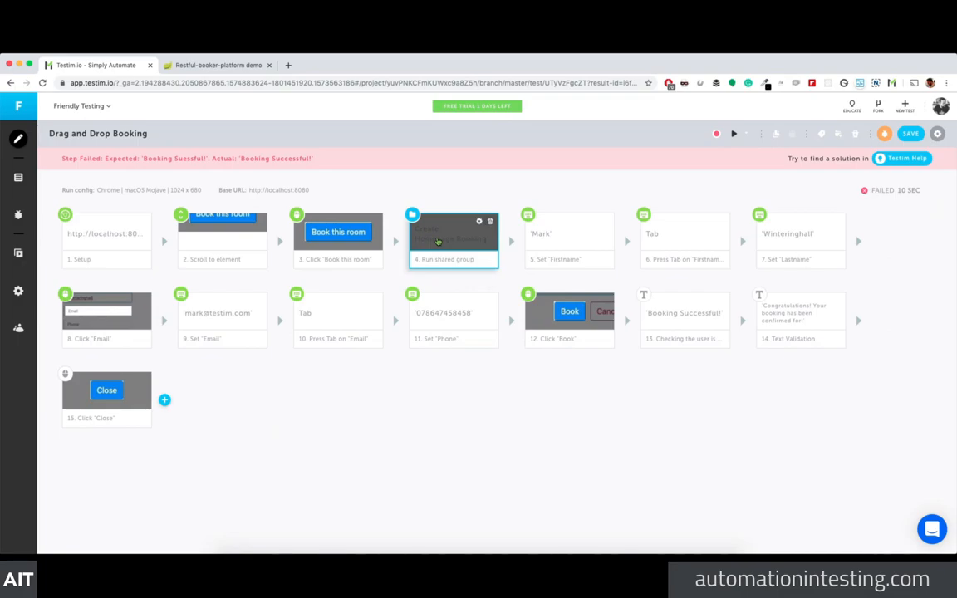
Step: Add a JS parameter to the shared group step, then delete it again
click(472, 234)
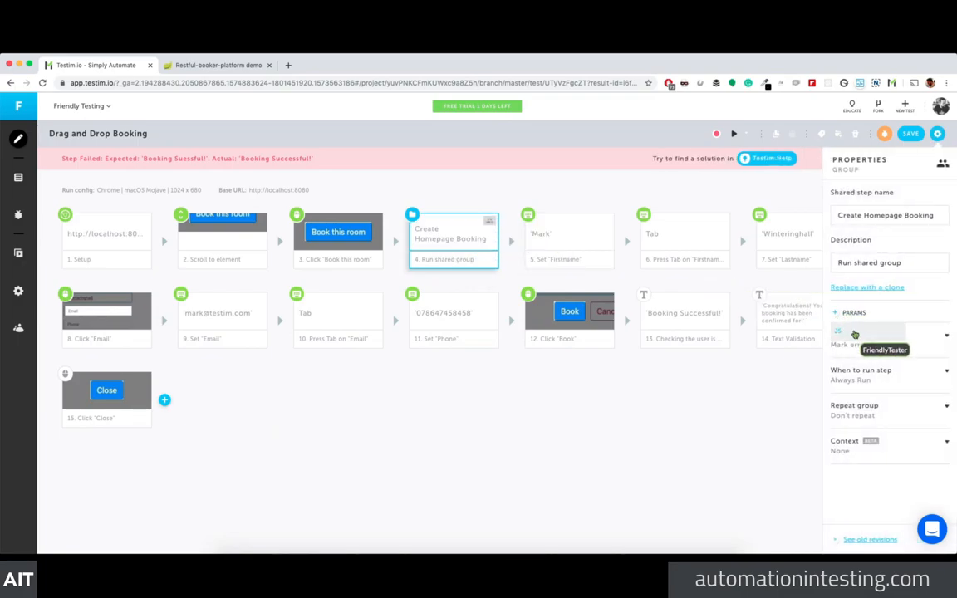
click(850, 333)
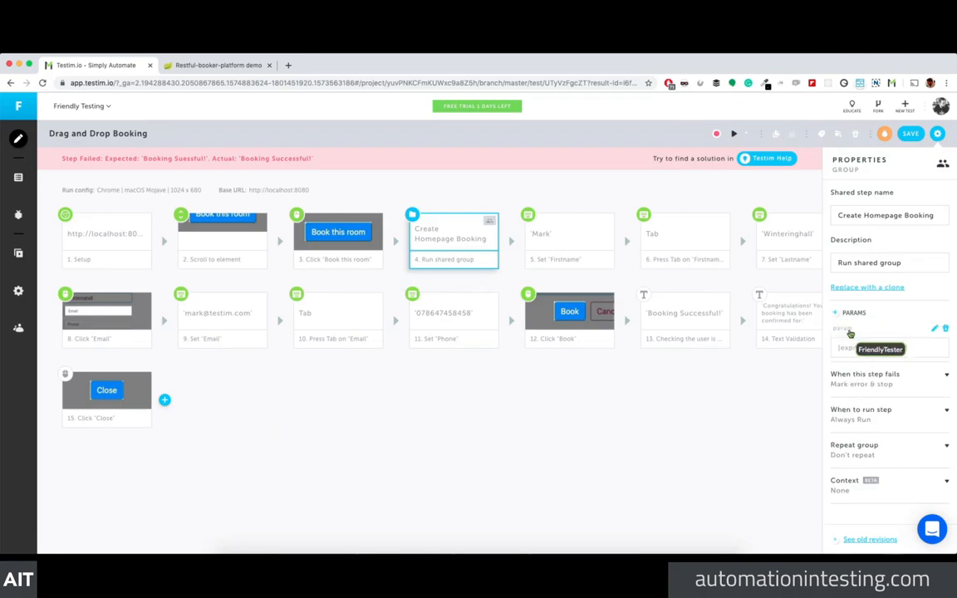
click(945, 330)
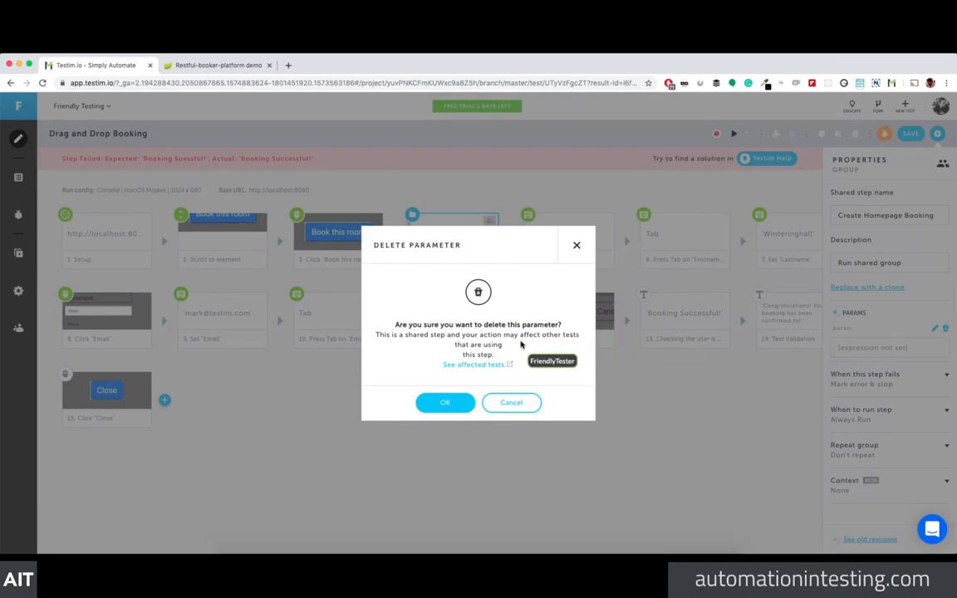
click(432, 402)
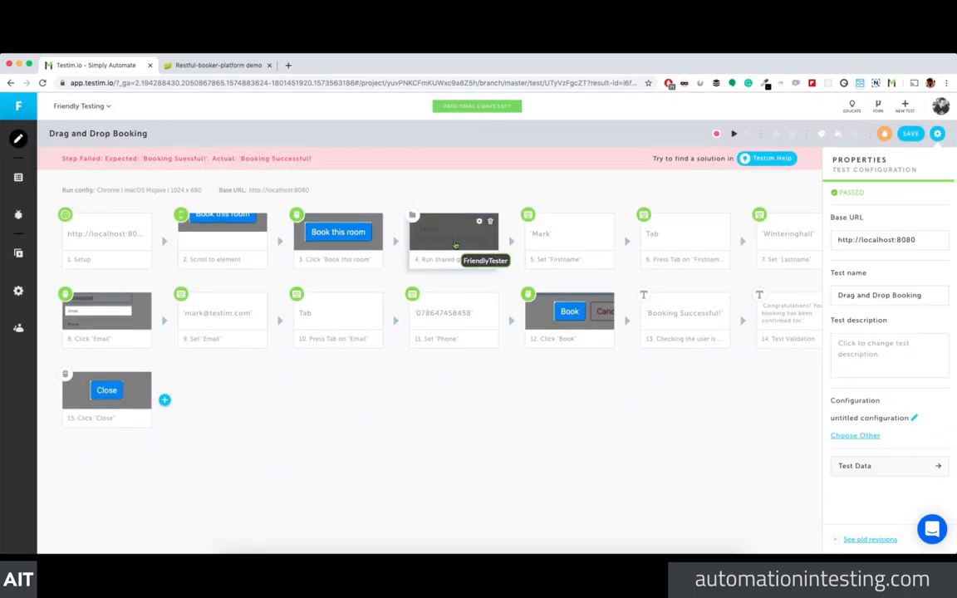
Step: Open the Create Homepage Booking group, turning off the shared-step warning permanently
click(424, 228)
double_click(420, 227)
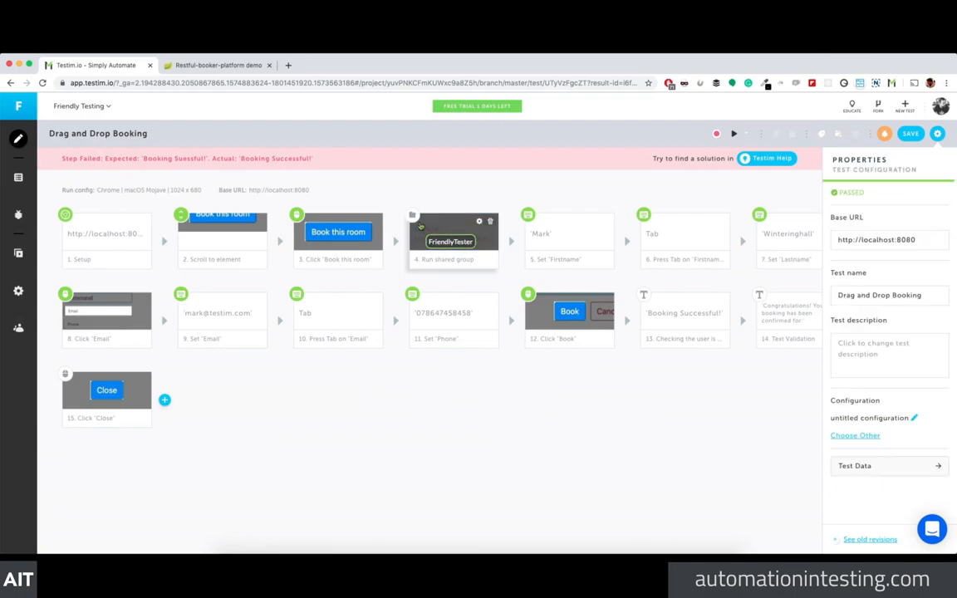
click(378, 392)
click(470, 418)
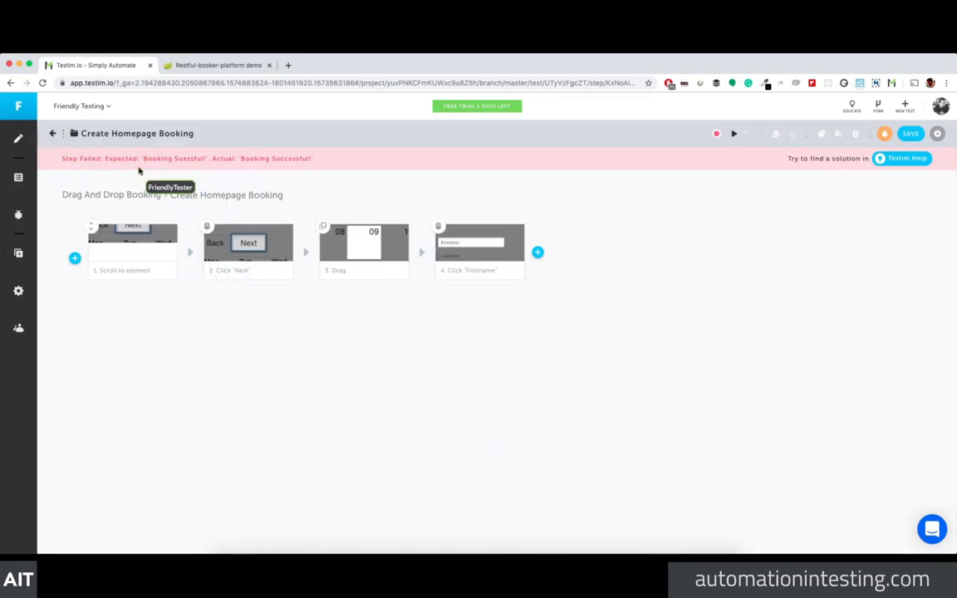
Step: Browse the actions available after step 4 without adding any
click(538, 252)
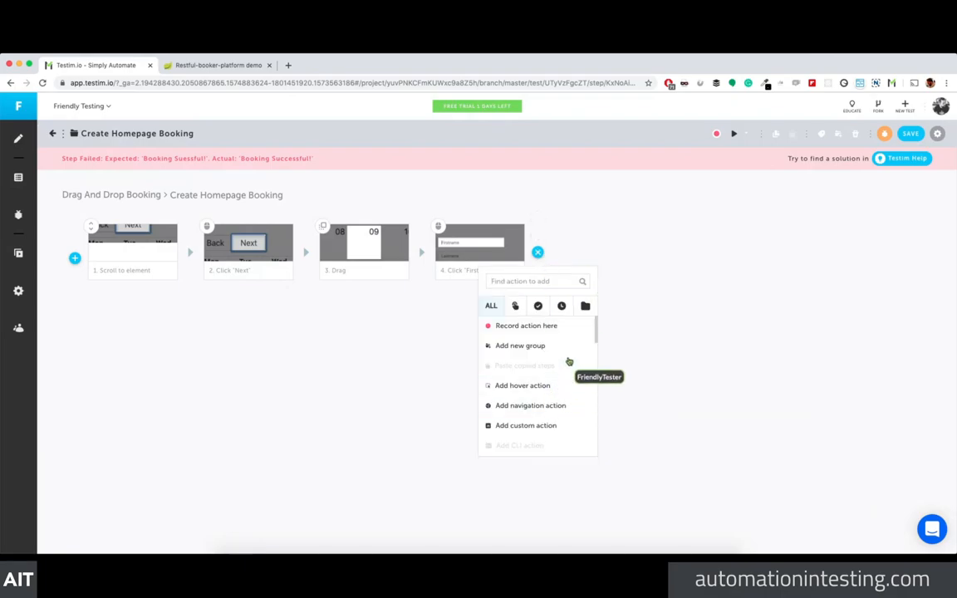
scroll(553, 344, down, 2)
scroll(553, 344, down, 1)
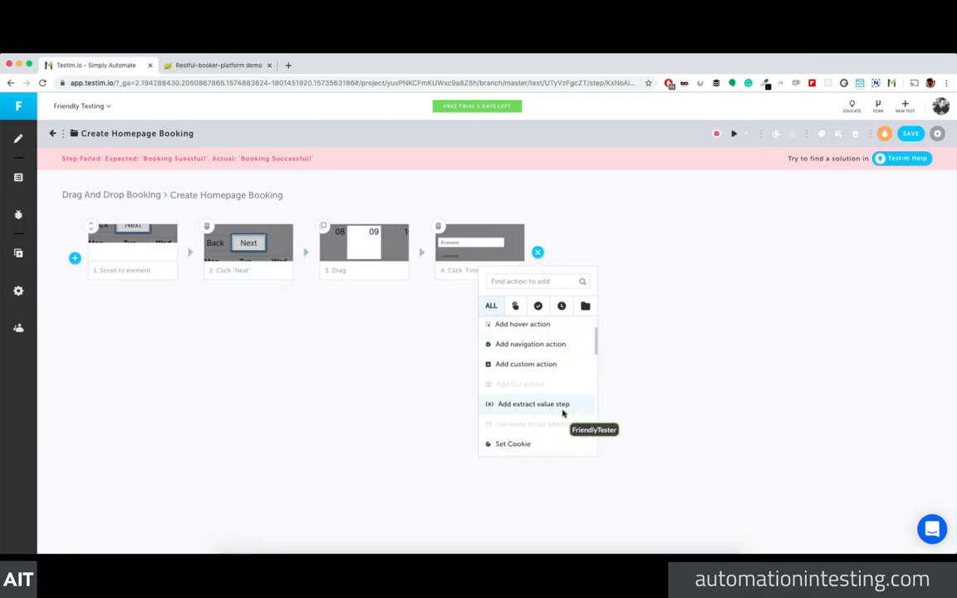
scroll(565, 410, up, 3)
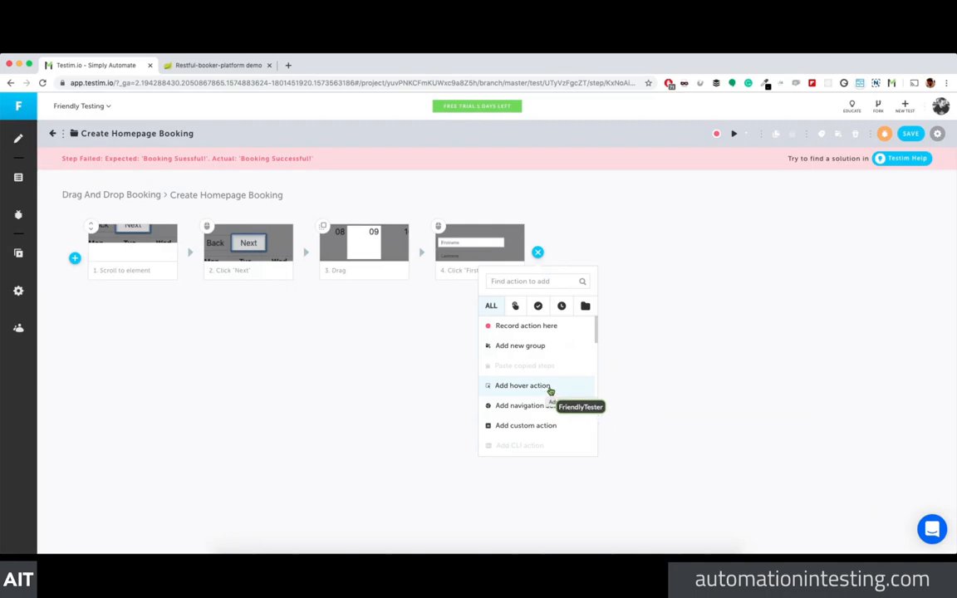
click(393, 325)
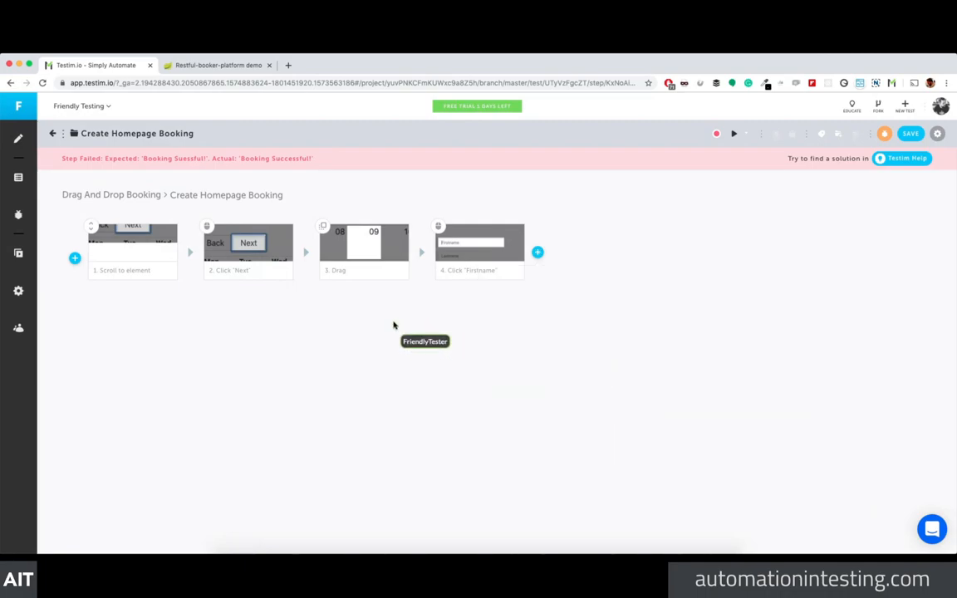
Step: Move the Set 'Firstname' step into the shared group and inspect it there
click(50, 137)
drag(573, 246, 457, 244)
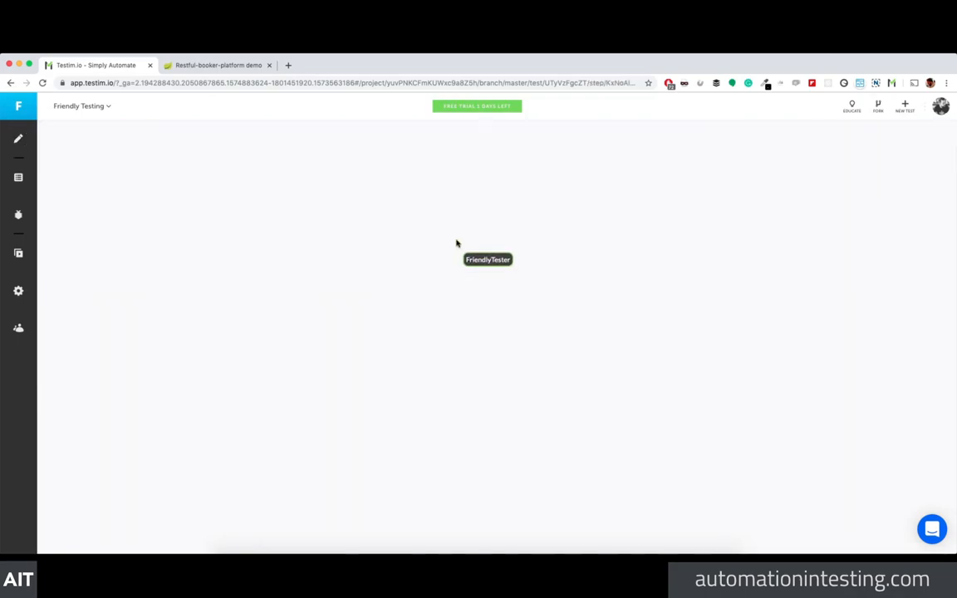
click(584, 242)
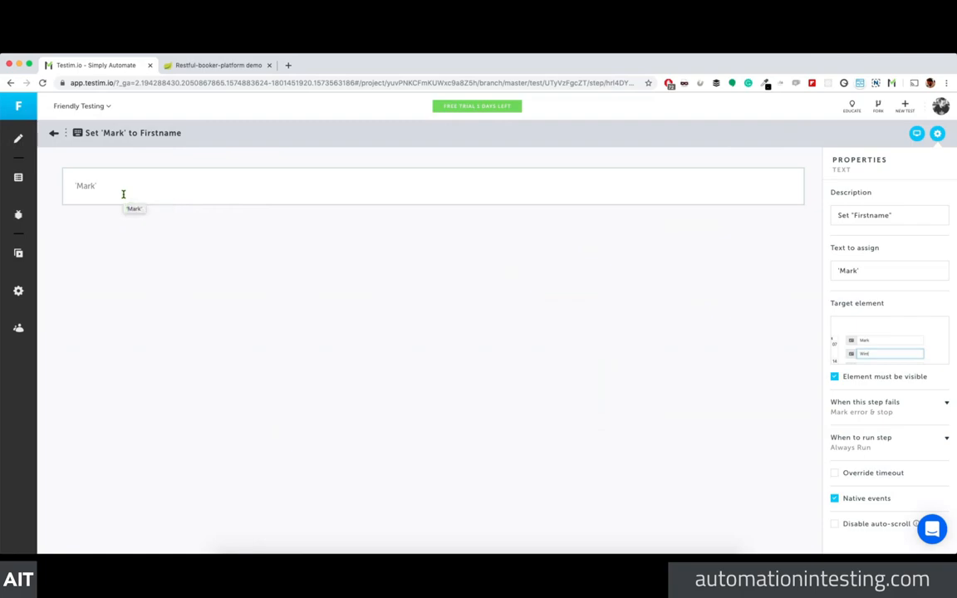
click(54, 133)
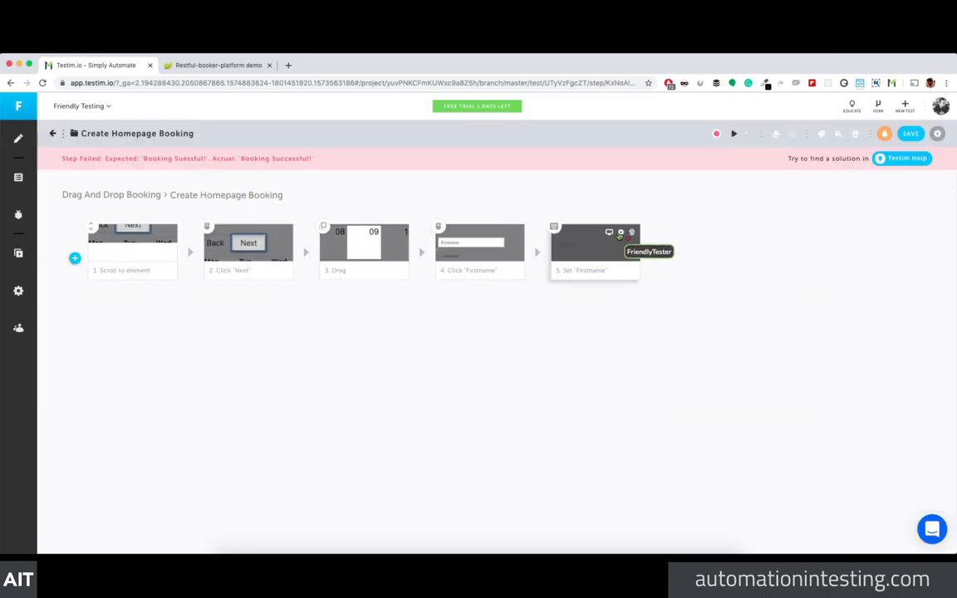
click(619, 236)
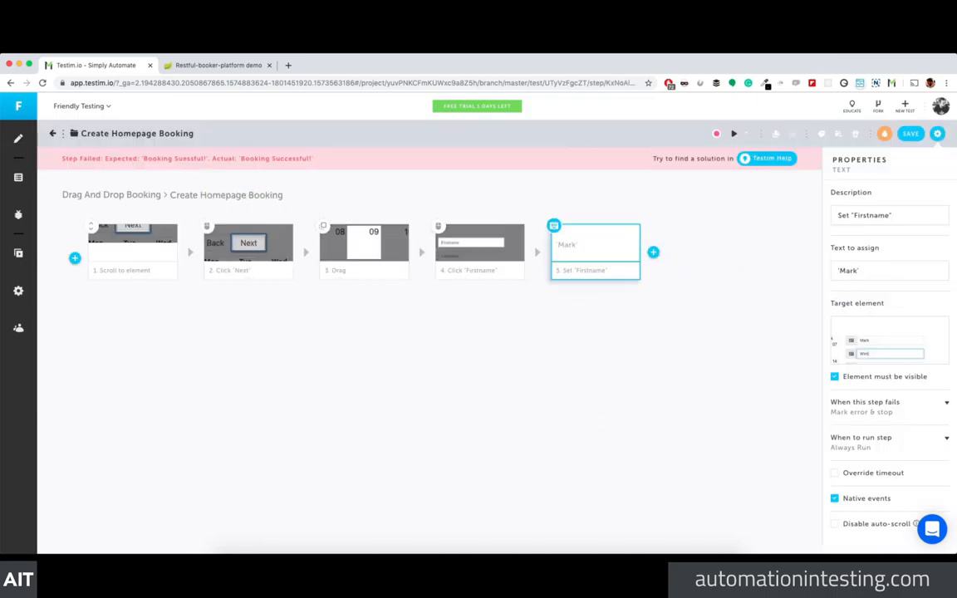
mouse_move(889, 334)
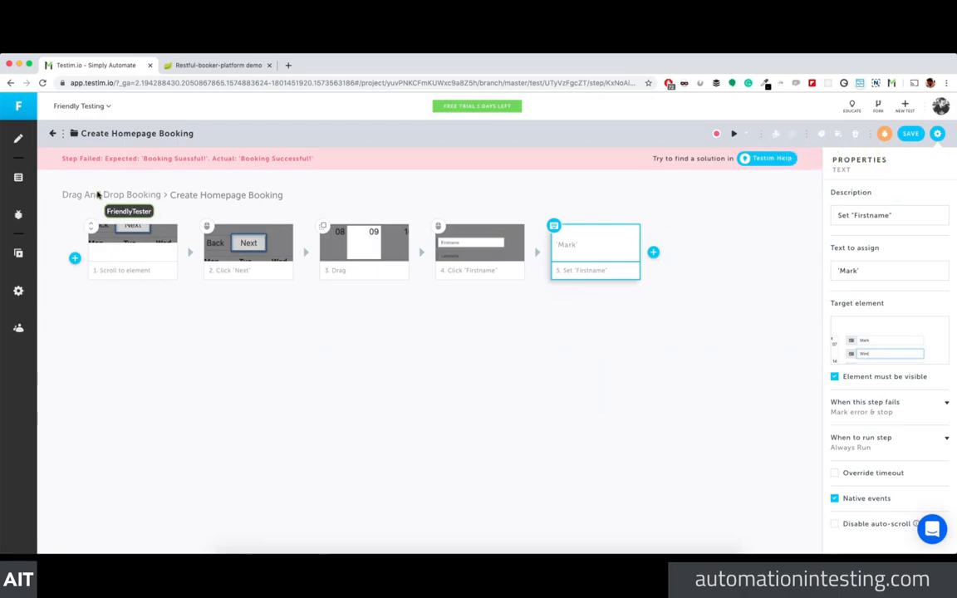
click(144, 197)
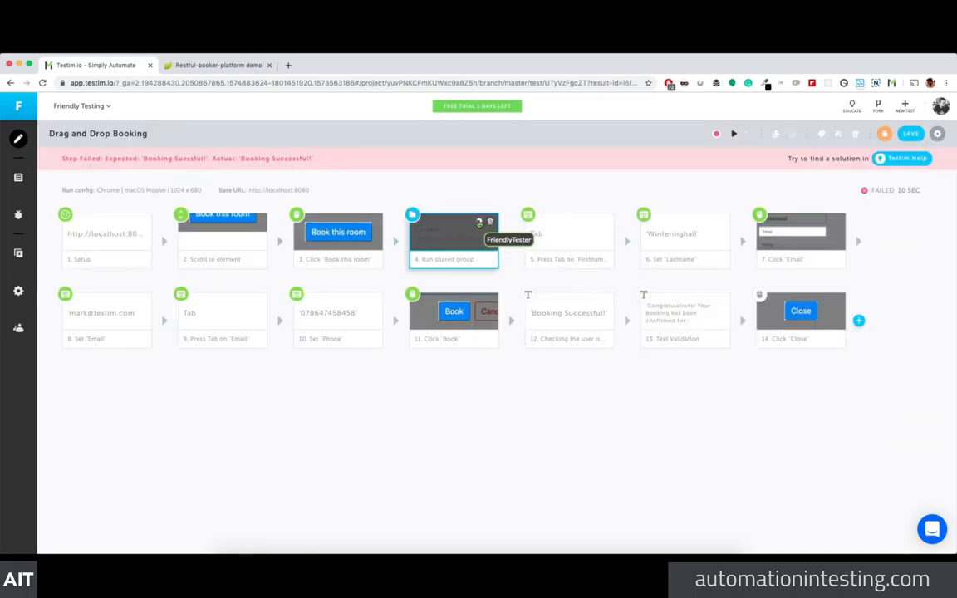
Step: Add a firstName JS parameter with a sample first name value to the shared group step
click(479, 223)
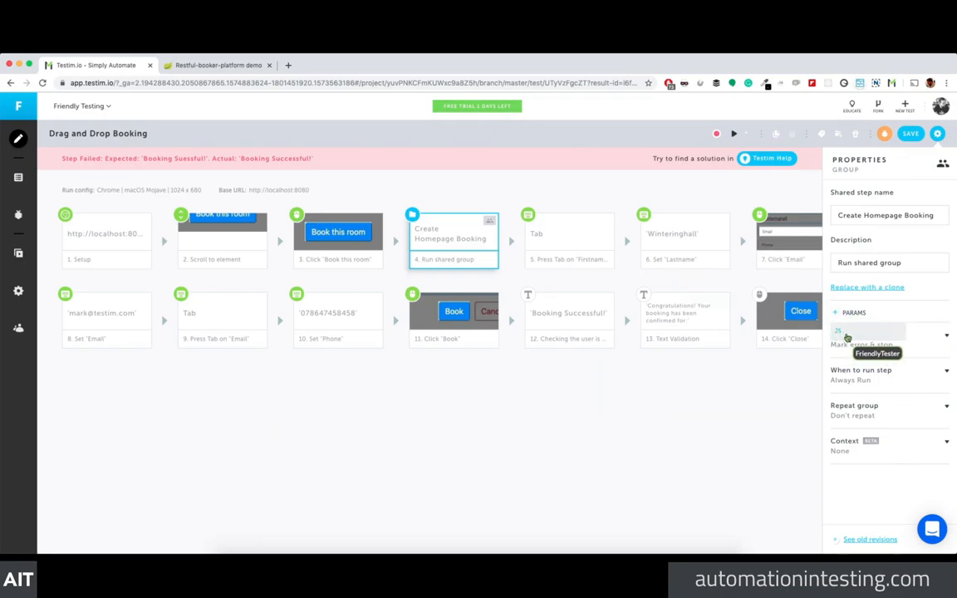
click(848, 336)
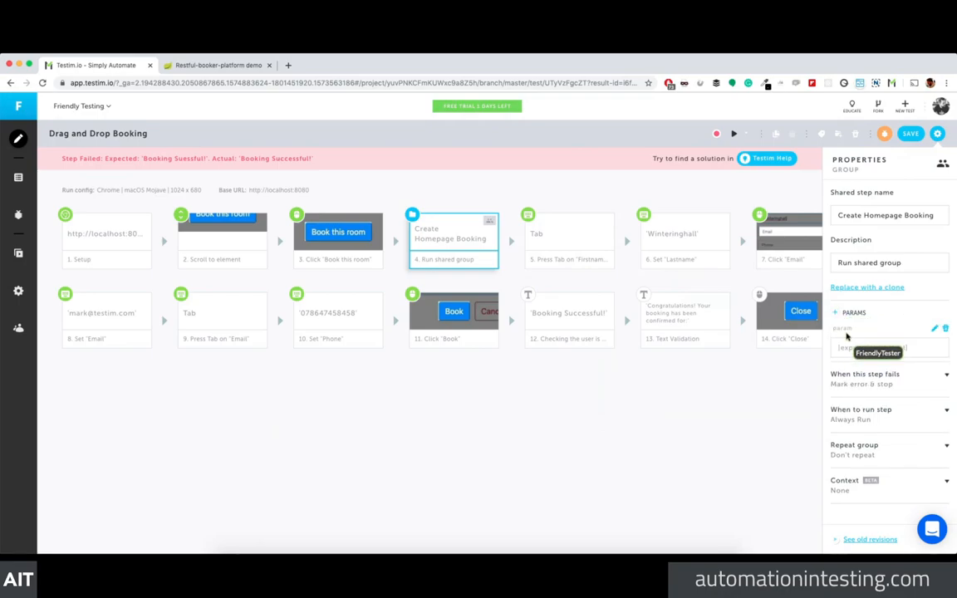
click(862, 350)
text(richard)
click(862, 350)
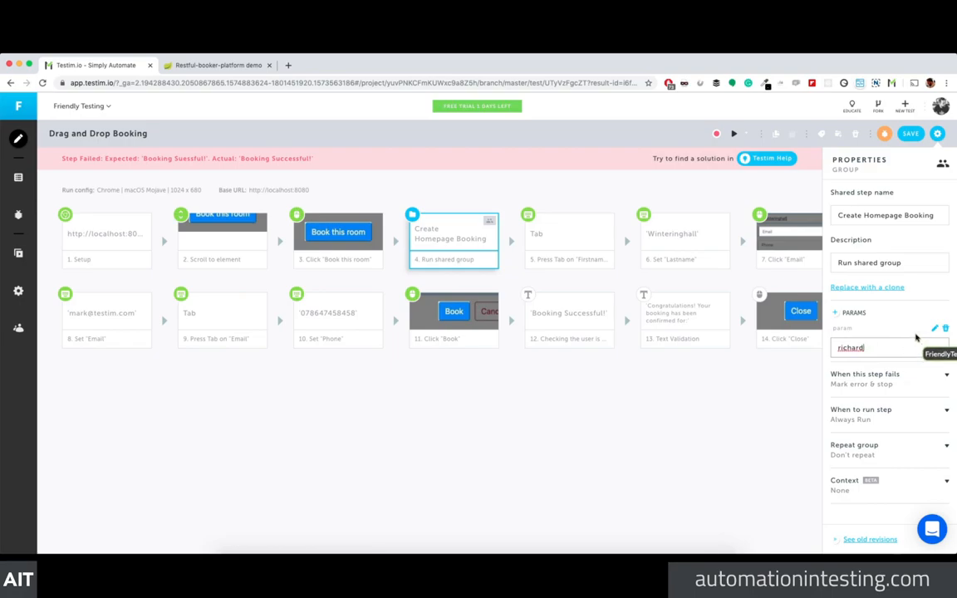
click(847, 330)
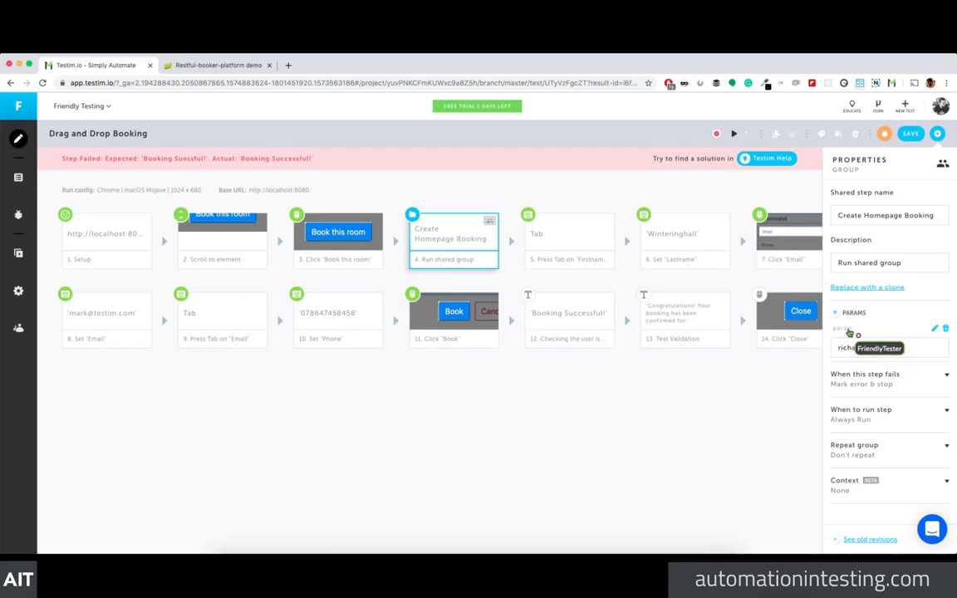
text(fgdfg)
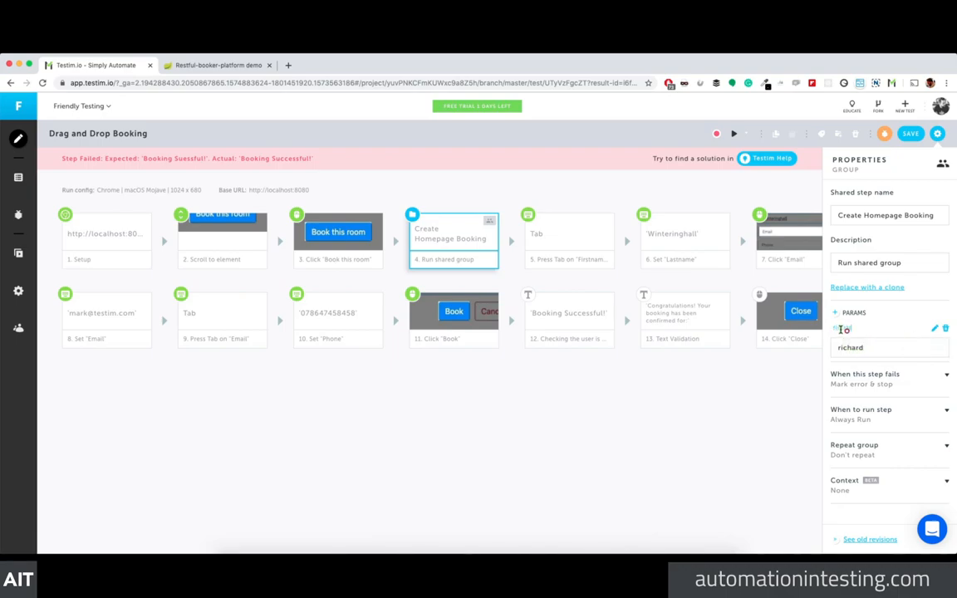
click(809, 363)
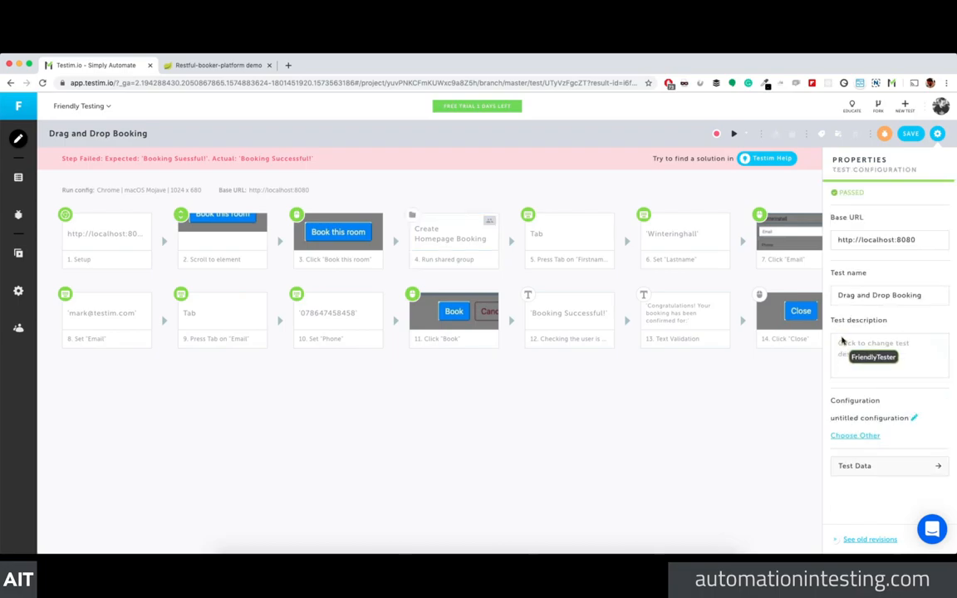
Step: Reselect the shared group step and open the Create Homepage Booking group's steps
mouse_move(455, 233)
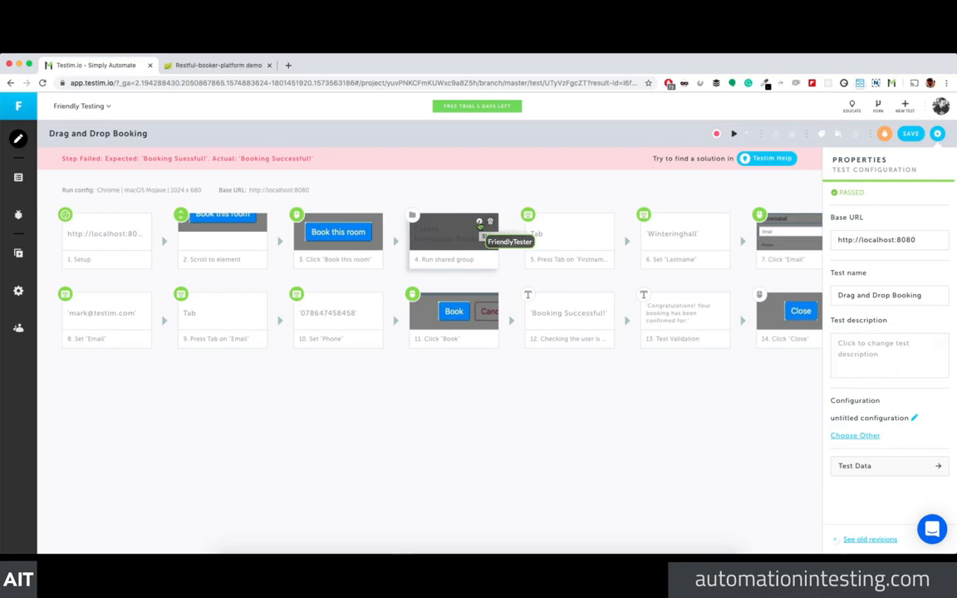
click(480, 226)
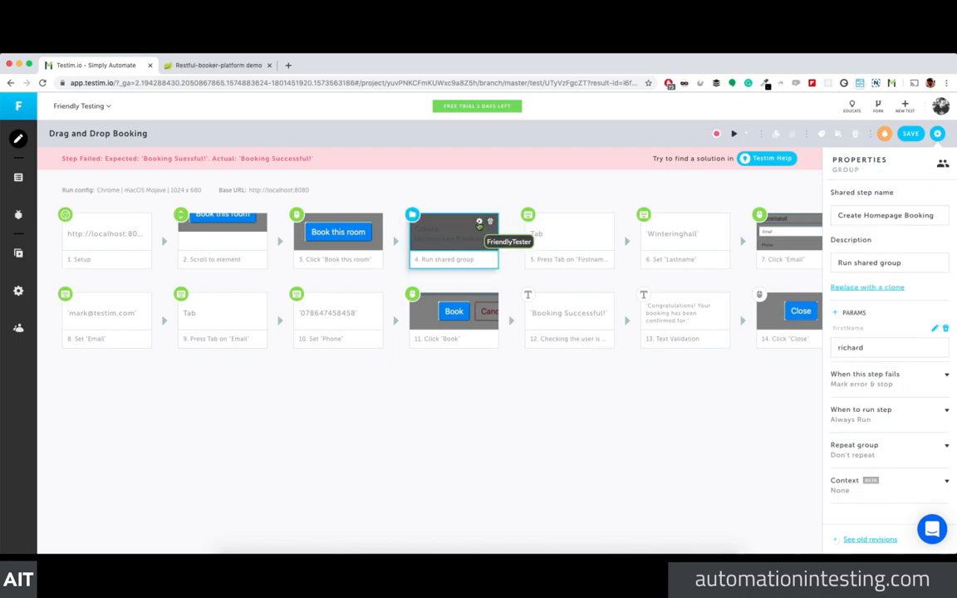
click(451, 242)
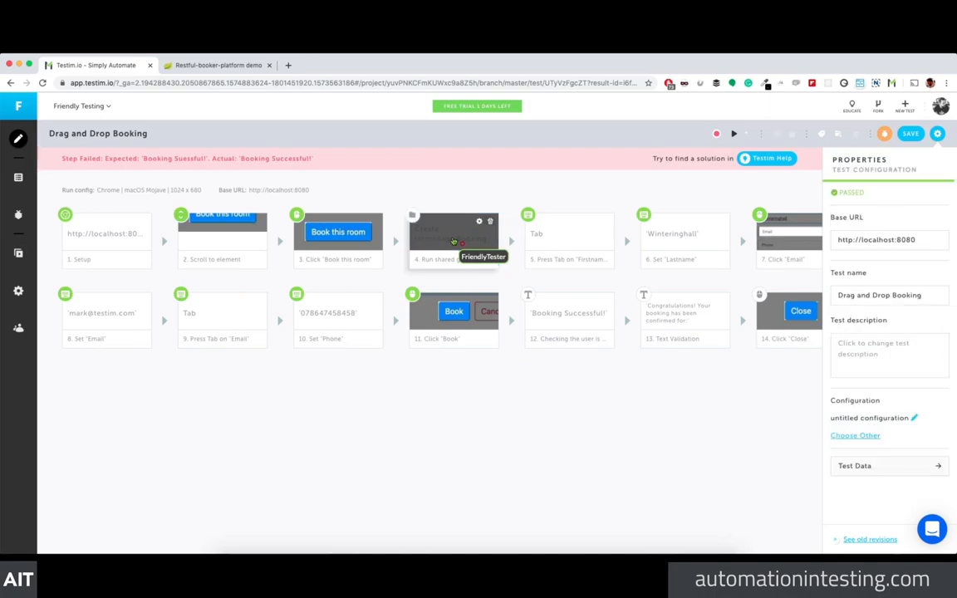
double_click(454, 242)
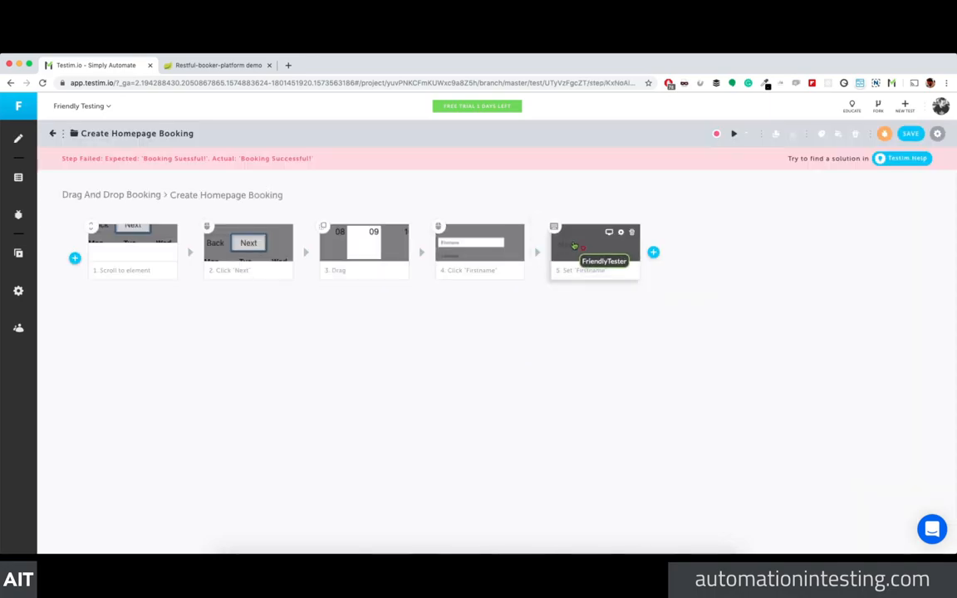
Step: Make the Set 'Firstname' step assign the firstName parameter instead of the hard-coded name
click(573, 246)
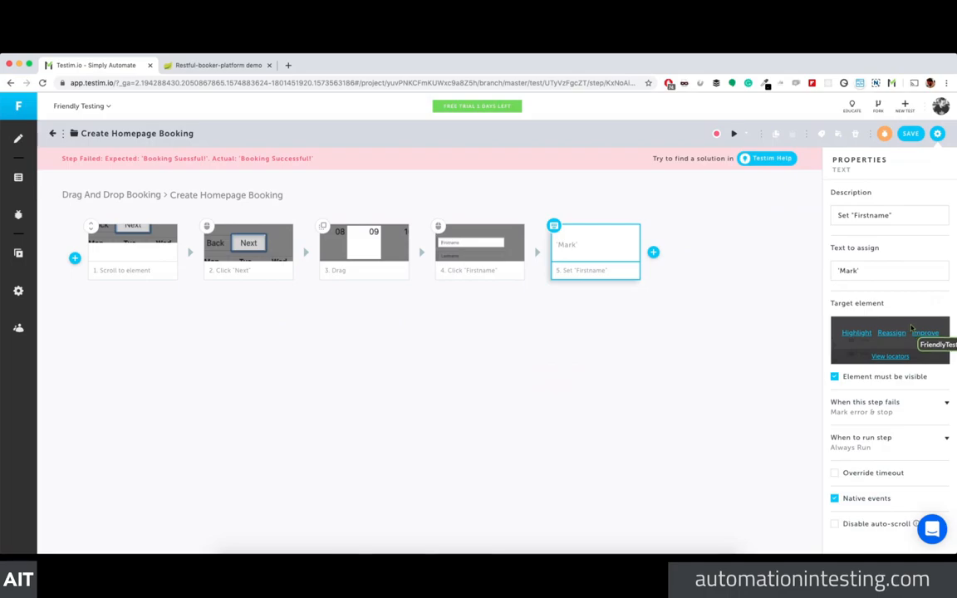
click(878, 268)
click(877, 267)
click(858, 270)
text(firstName)
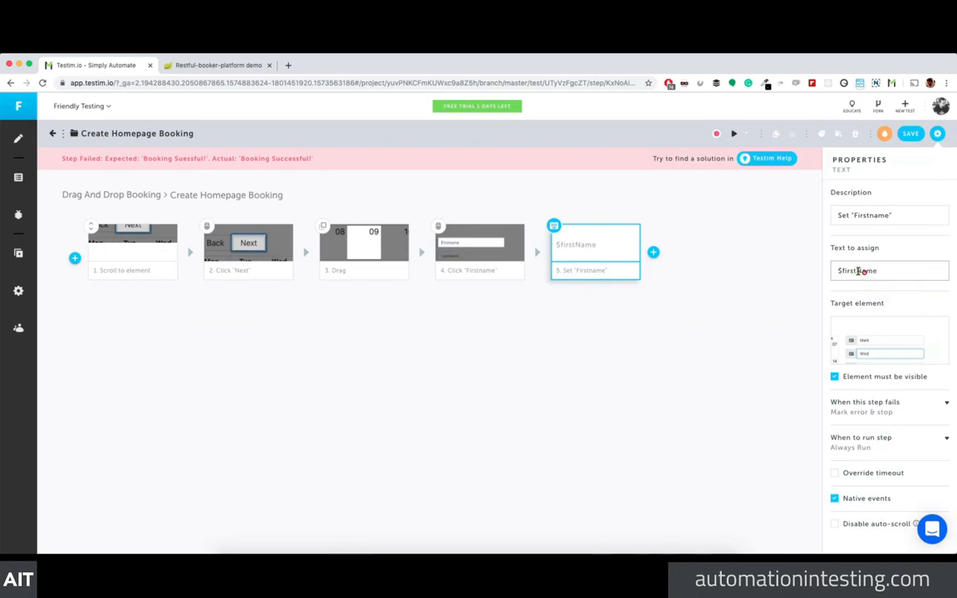
click(748, 339)
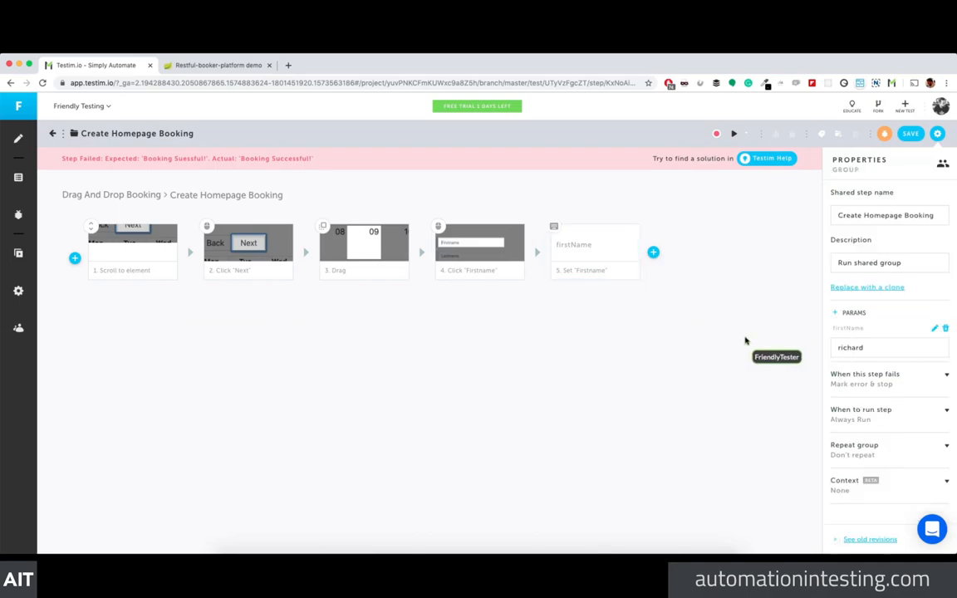
Step: Save the shared group, return to the Drag and Drop Booking test, and run it
click(909, 134)
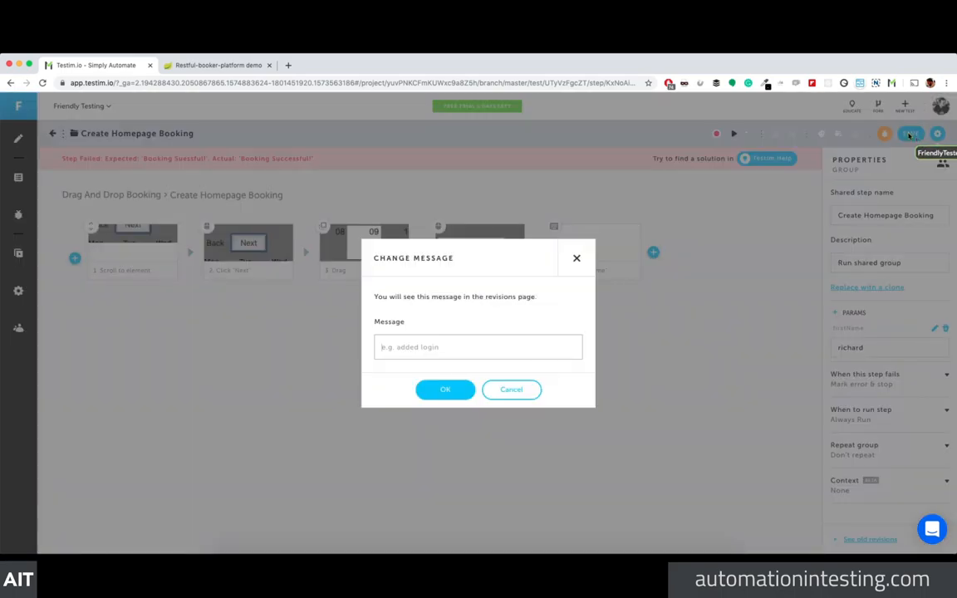
click(445, 389)
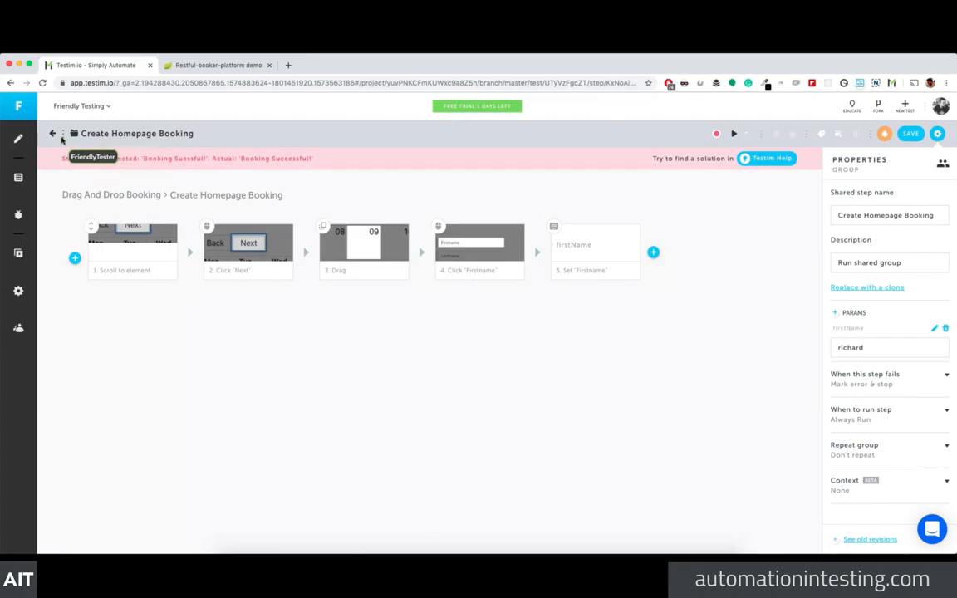
click(52, 133)
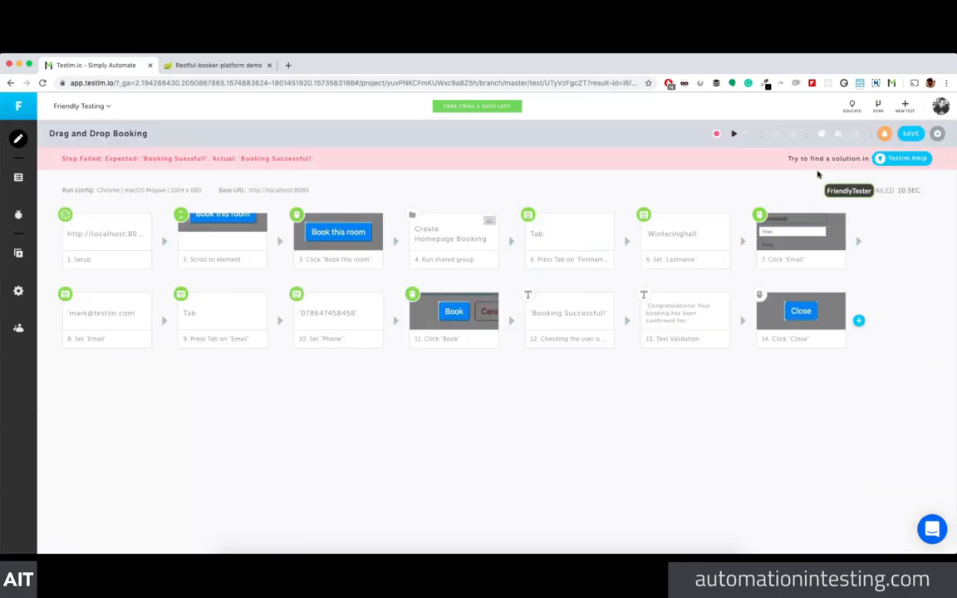
click(733, 134)
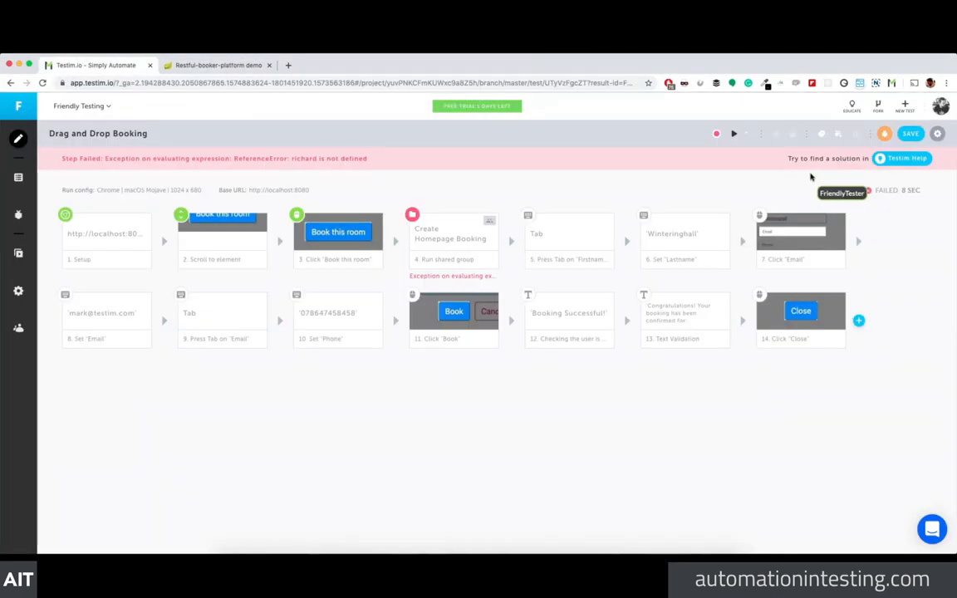
Step: Rerun the Drag and Drop Booking test and return to the editor after the 'richard is not defined' failure
click(733, 132)
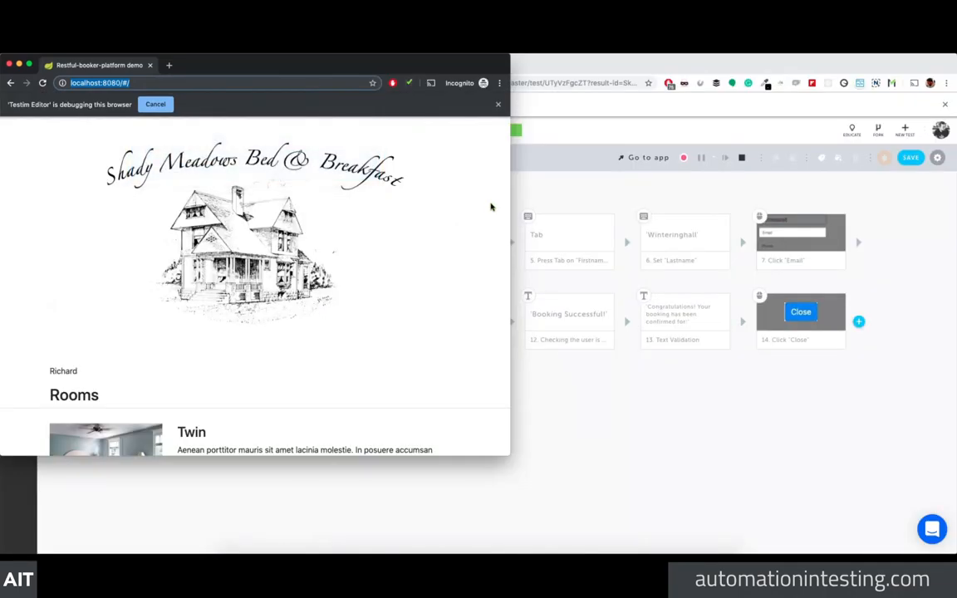
scroll(491, 207, down, 5)
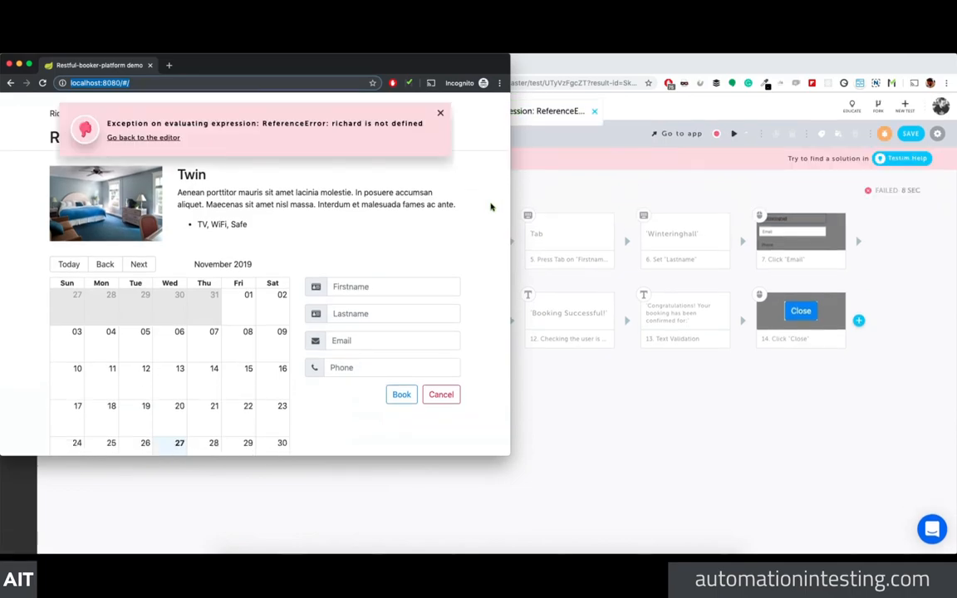
click(591, 177)
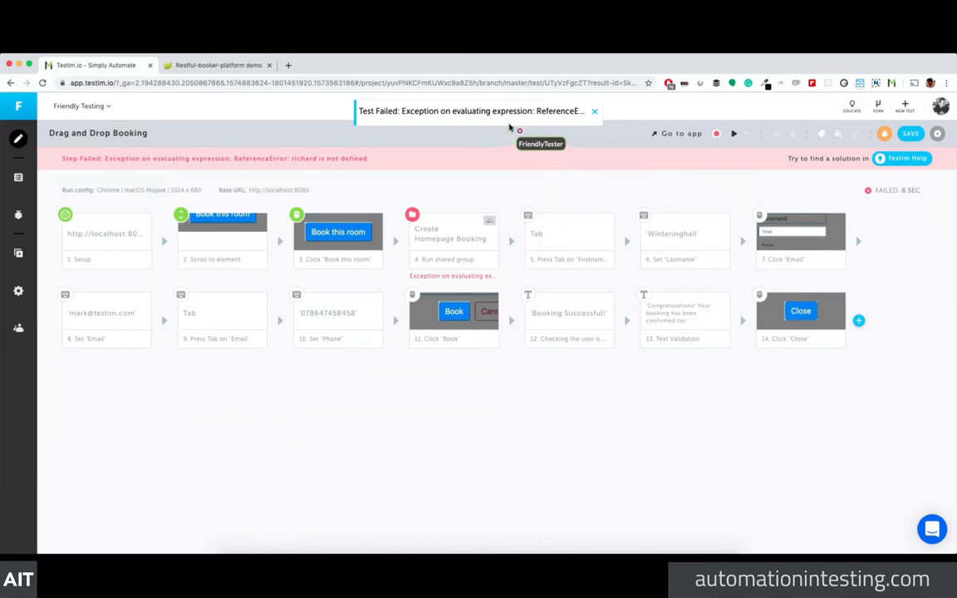
mouse_move(451, 253)
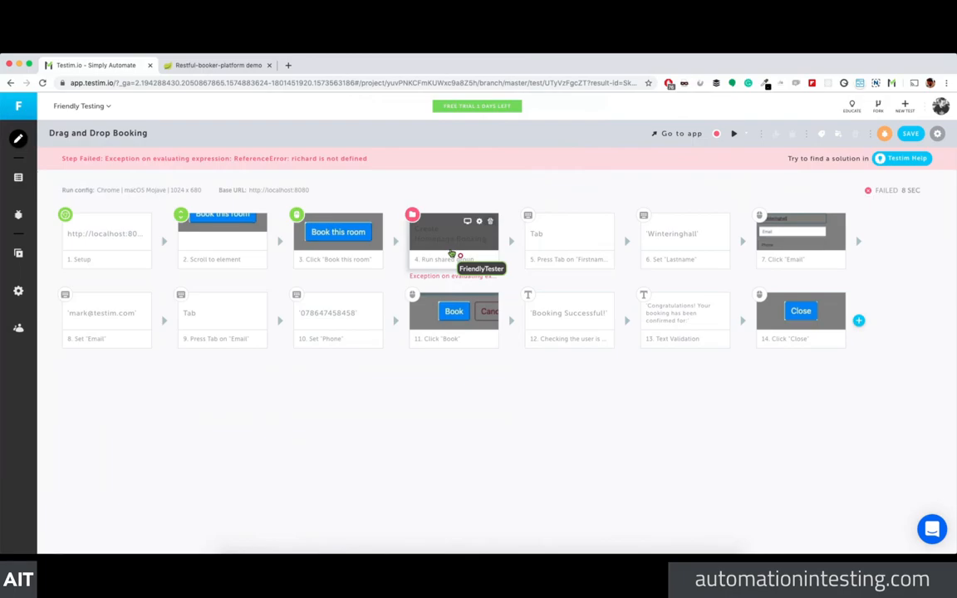
Step: Change step 4's firstName parameter value to var firstName = 'Richard'
click(479, 221)
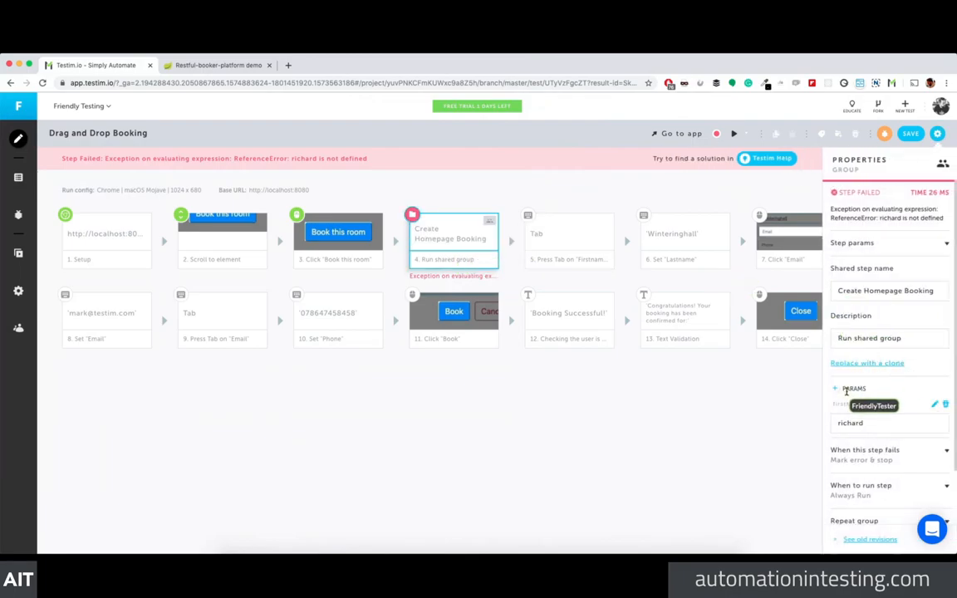
click(880, 427)
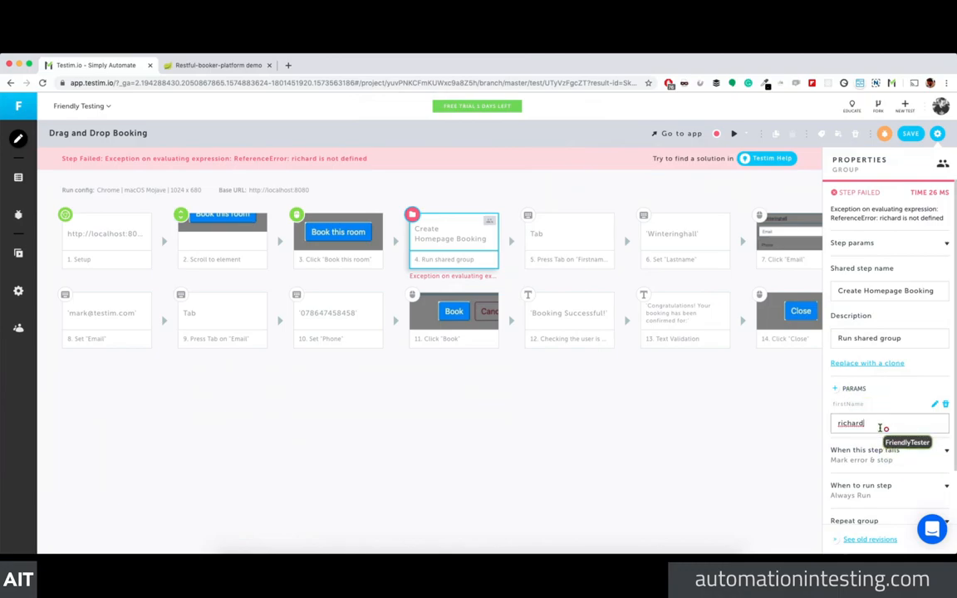
click(933, 406)
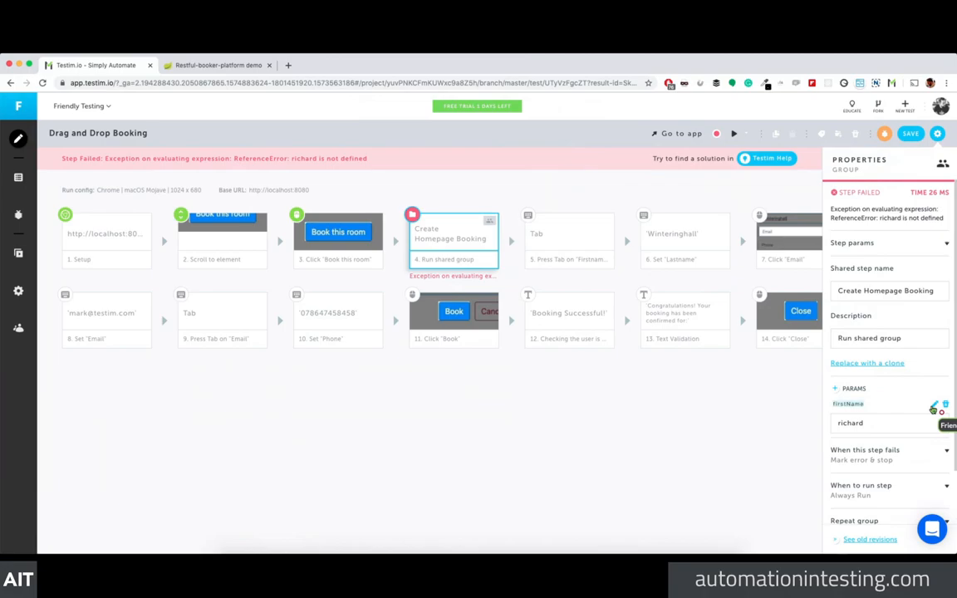
click(868, 422)
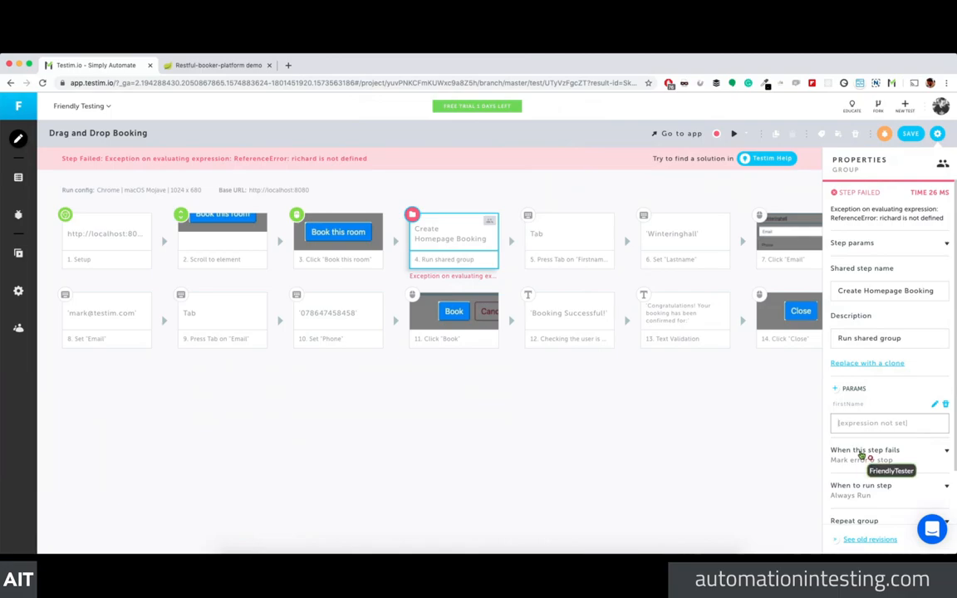
text(var firstName = 'Richard)
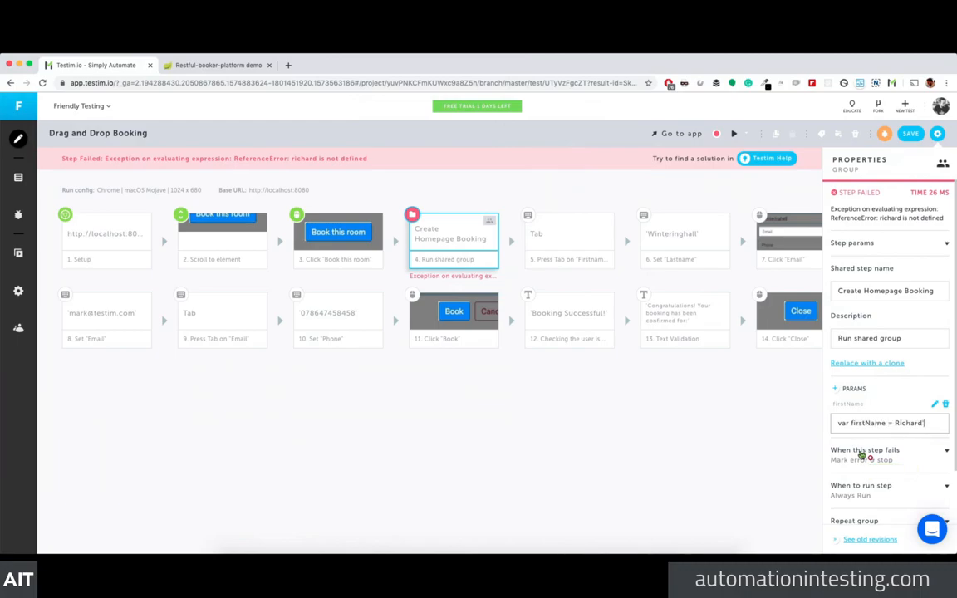
click(895, 423)
text(')
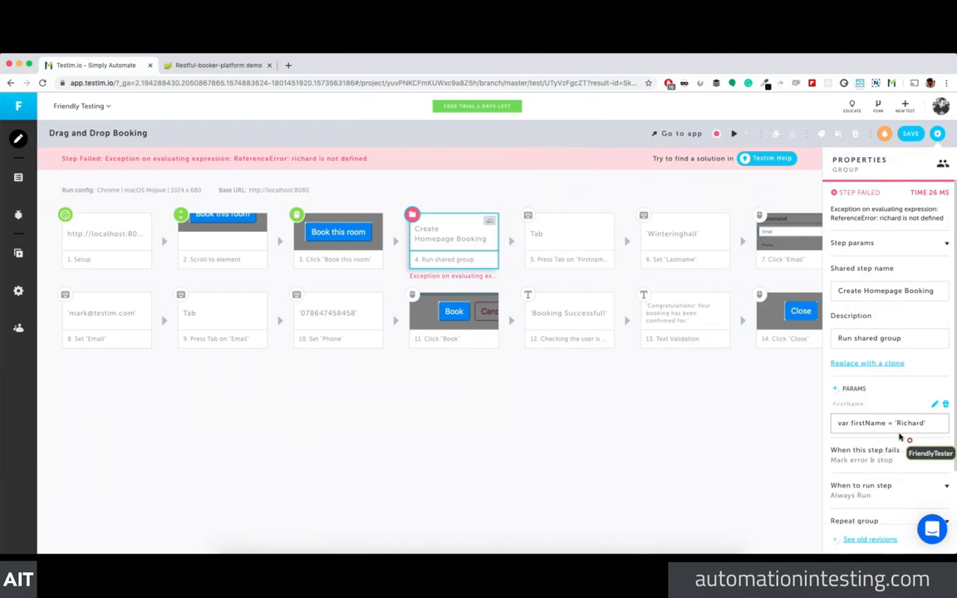
click(752, 442)
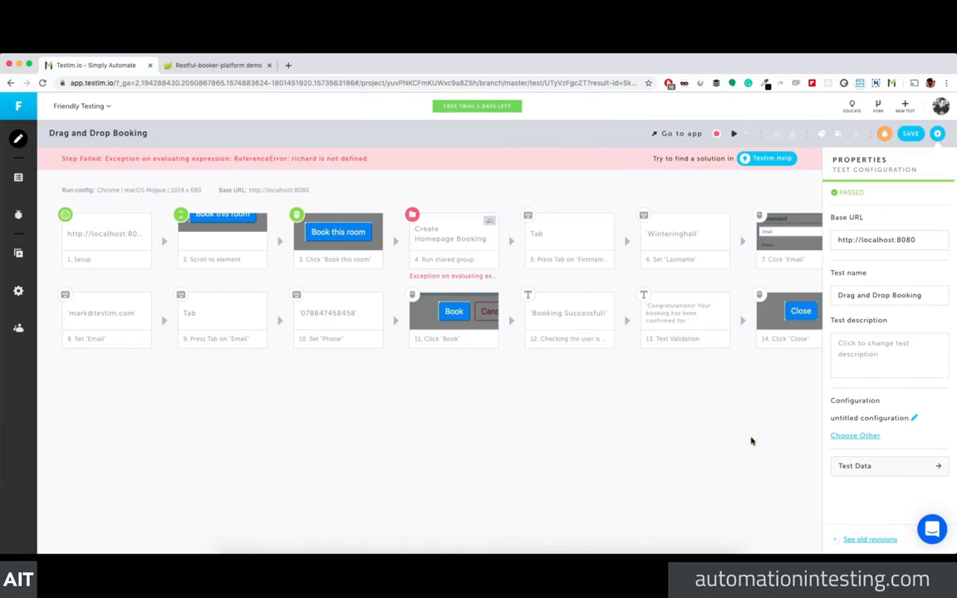
mouse_move(503, 249)
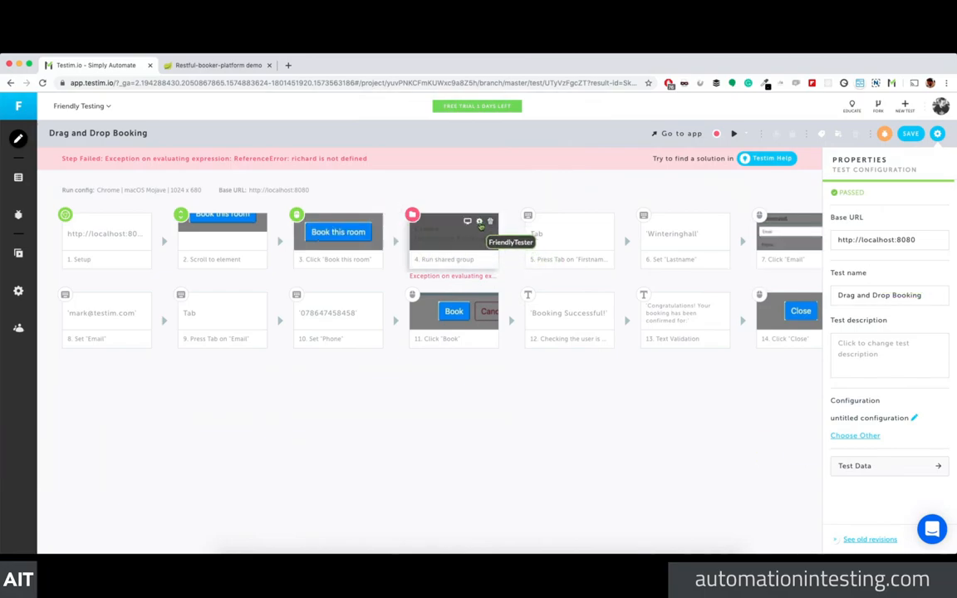
Step: Rerun the test, then dismiss the exception banner, run window and Test Failed toast
click(734, 133)
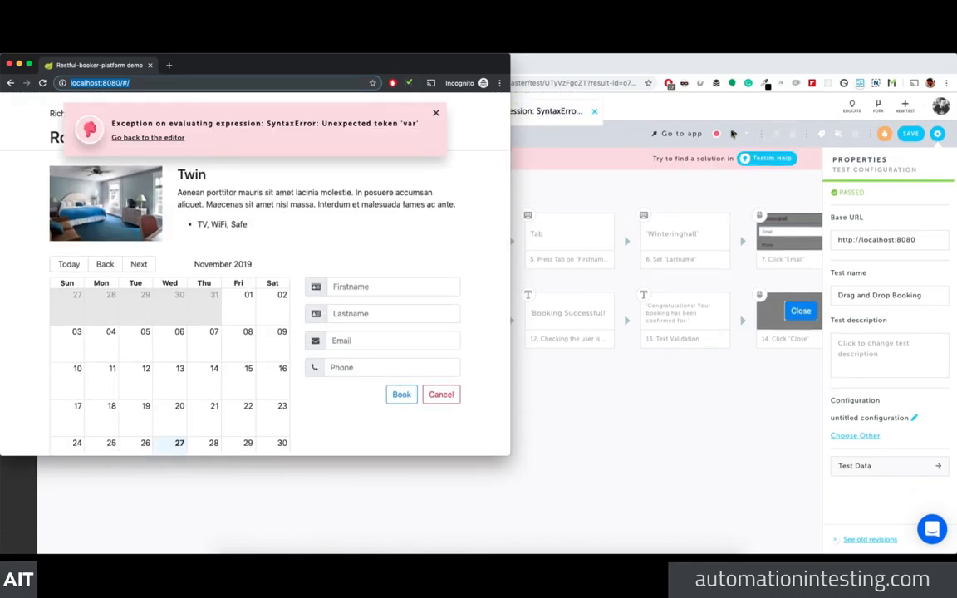
click(435, 113)
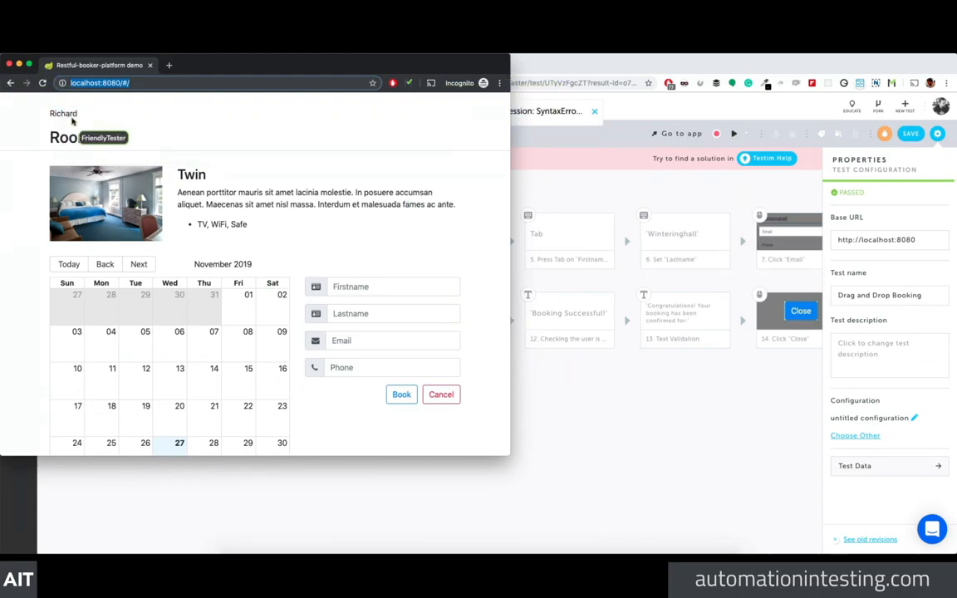
click(9, 64)
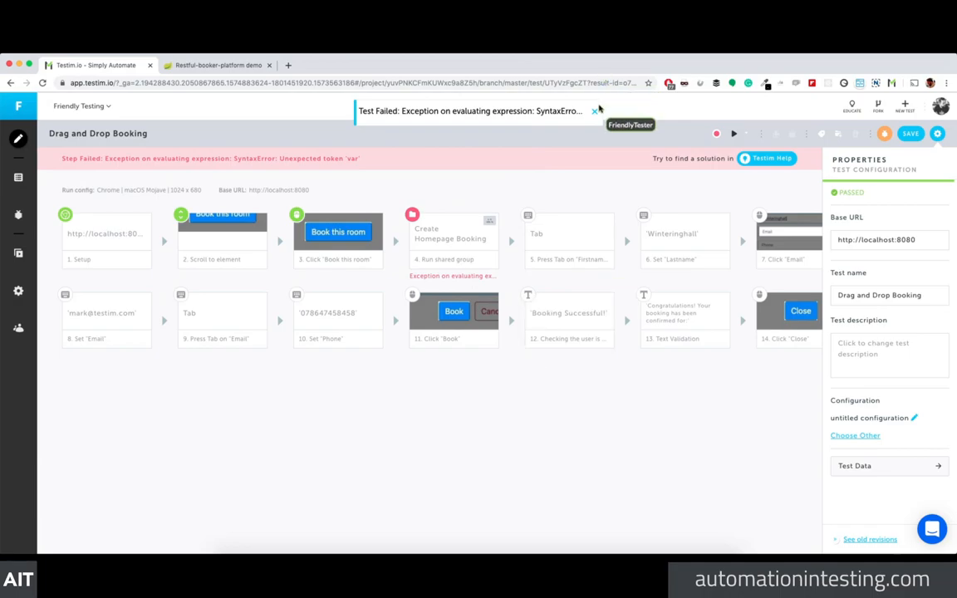
click(594, 110)
Step: From the delete prompt for step 4's firstName parameter, open the list of affected tests
mouse_move(465, 261)
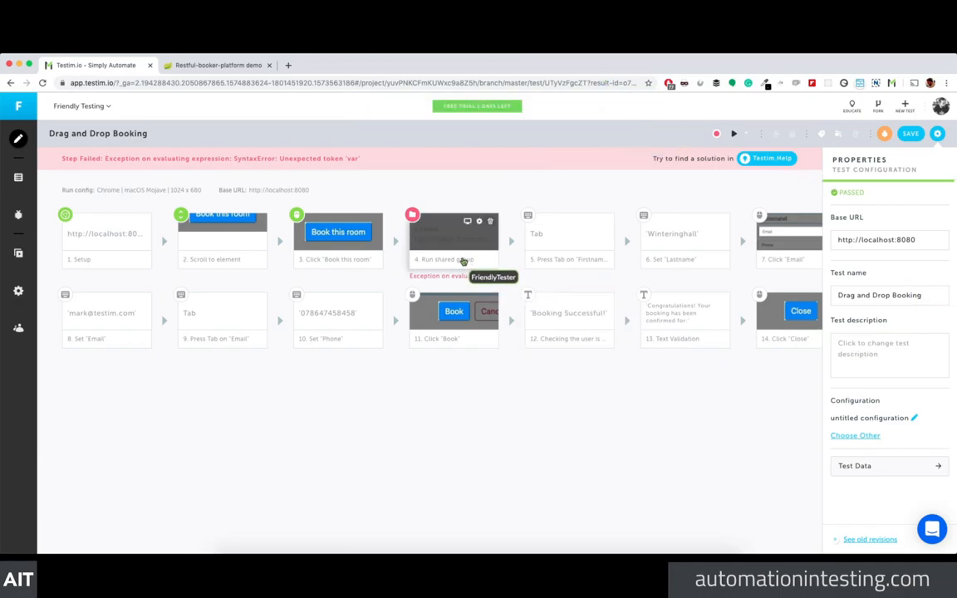
click(467, 241)
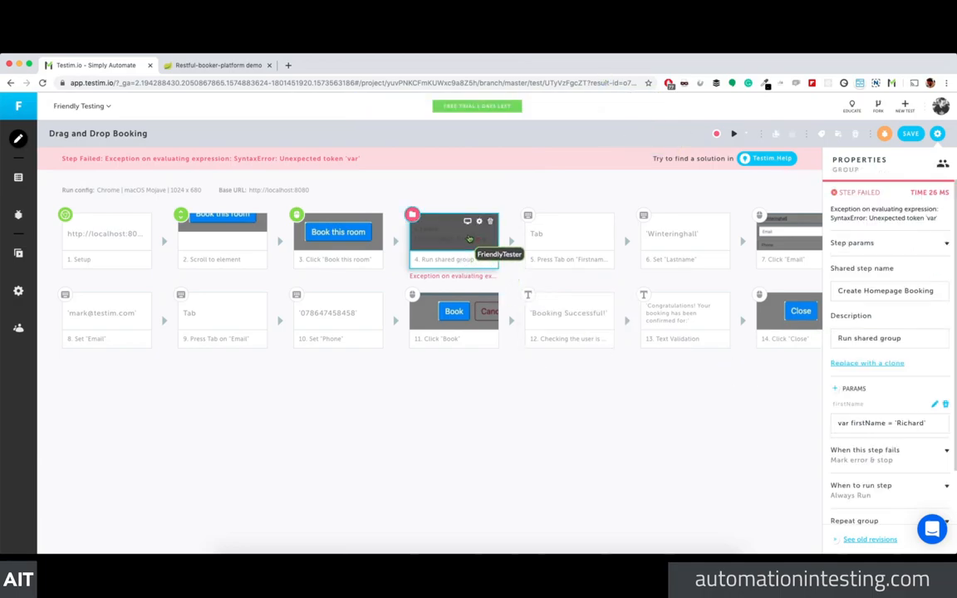
click(945, 405)
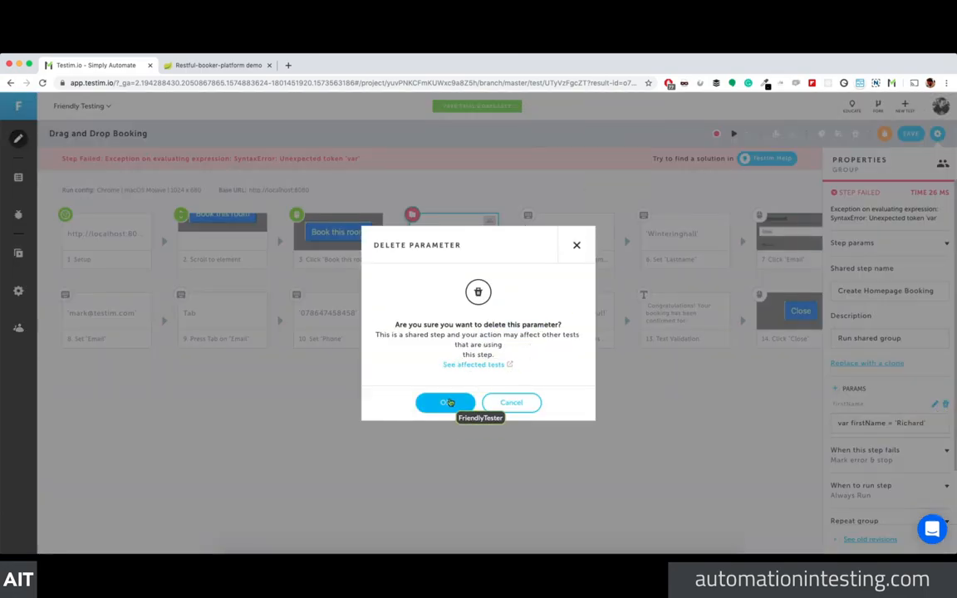
click(475, 365)
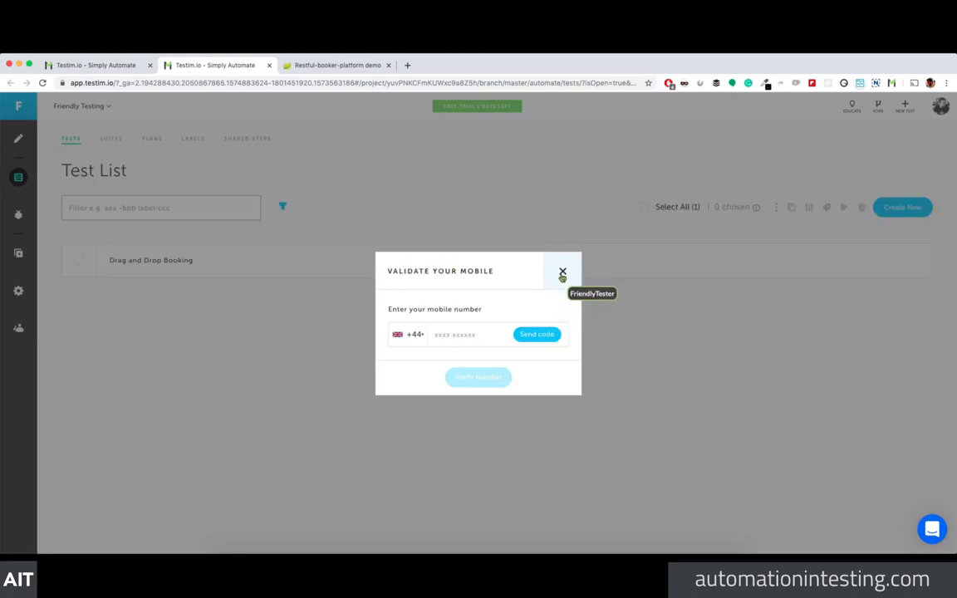
Step: Dismiss the mobile verification prompt and open the Medium-level Parameters topic under Educate
click(562, 272)
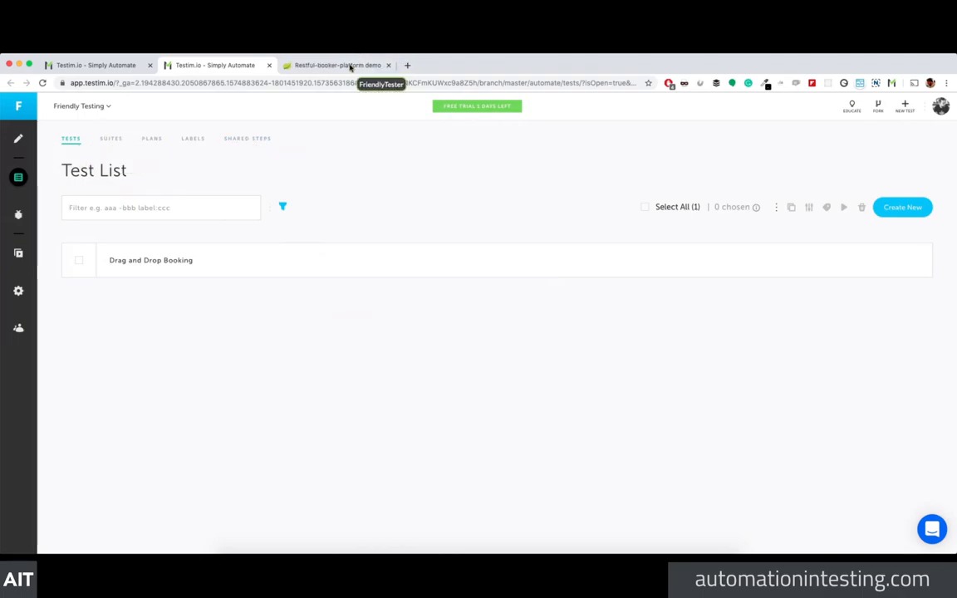
click(851, 108)
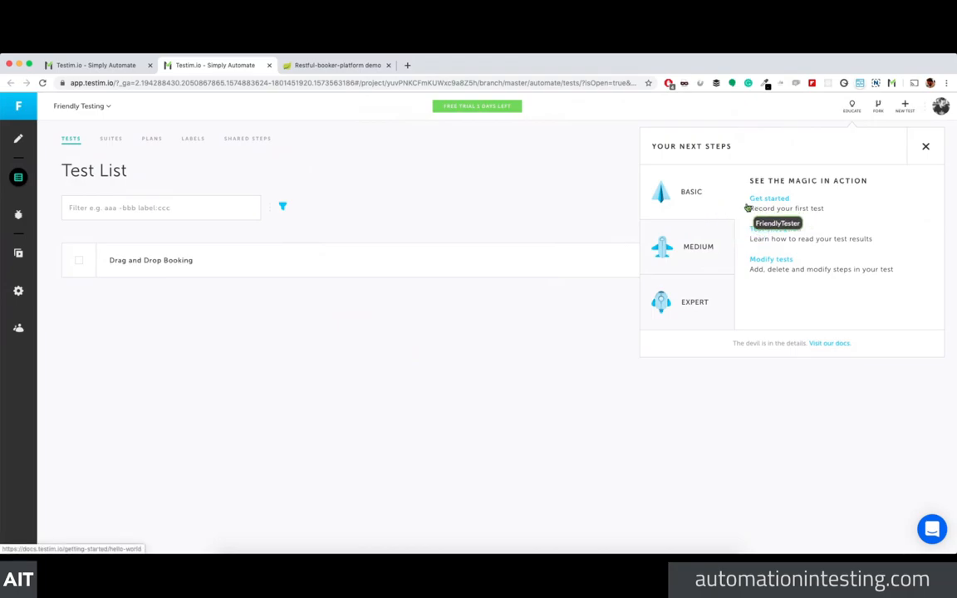
click(683, 243)
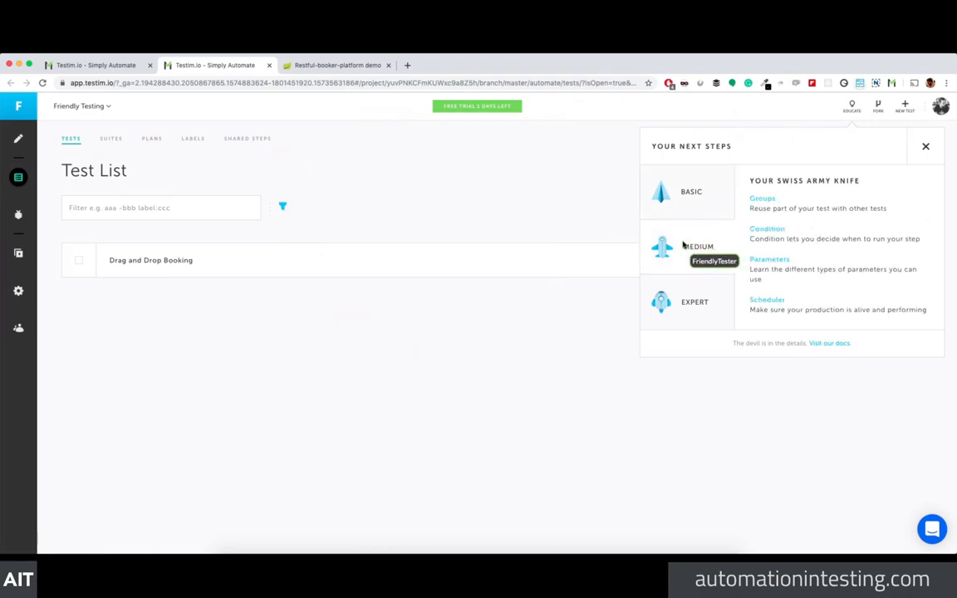
click(781, 261)
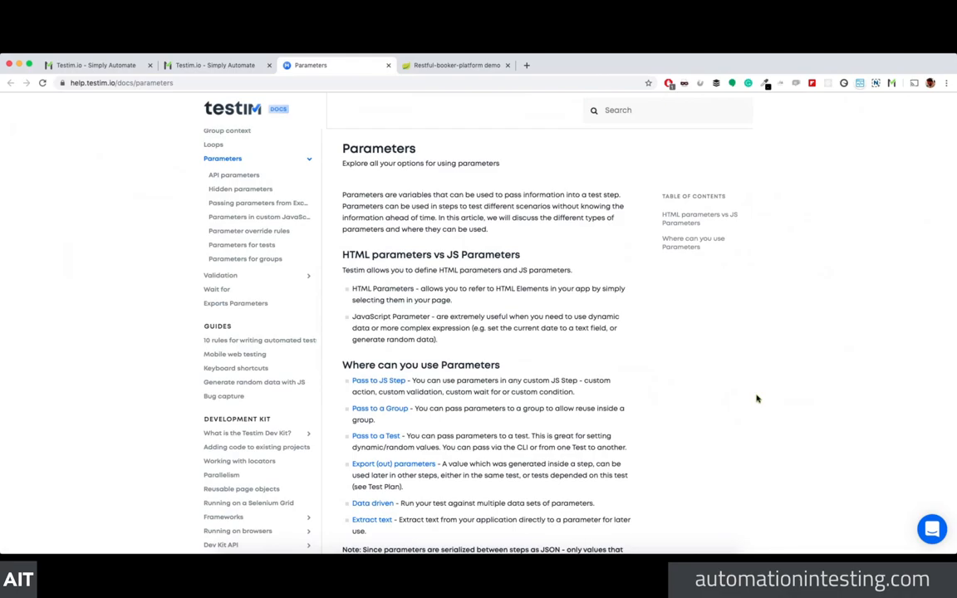
Step: Read the 'Pass to a Group' parameters article, then return to the Testim editor tab
click(375, 408)
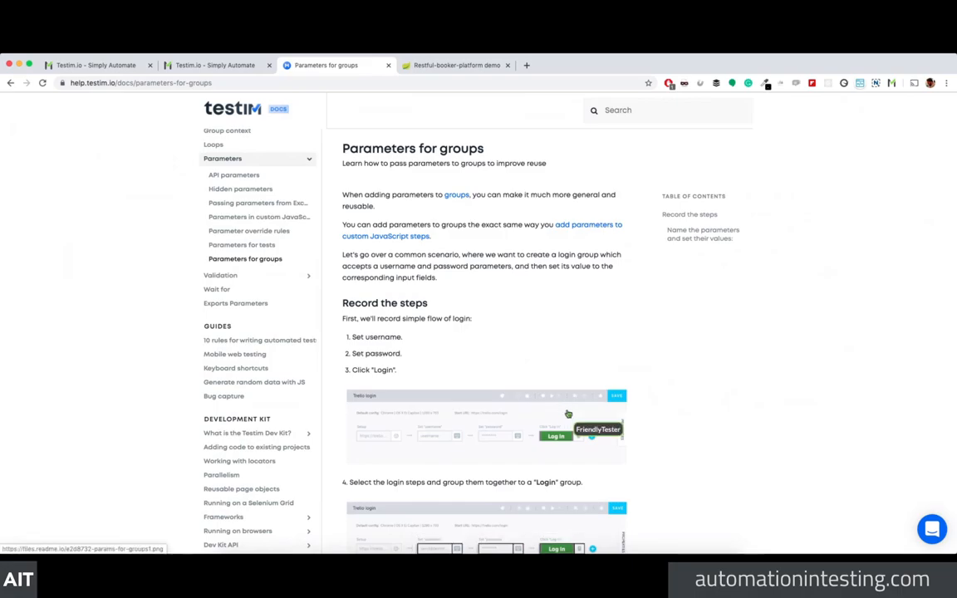
scroll(717, 419, down, 5)
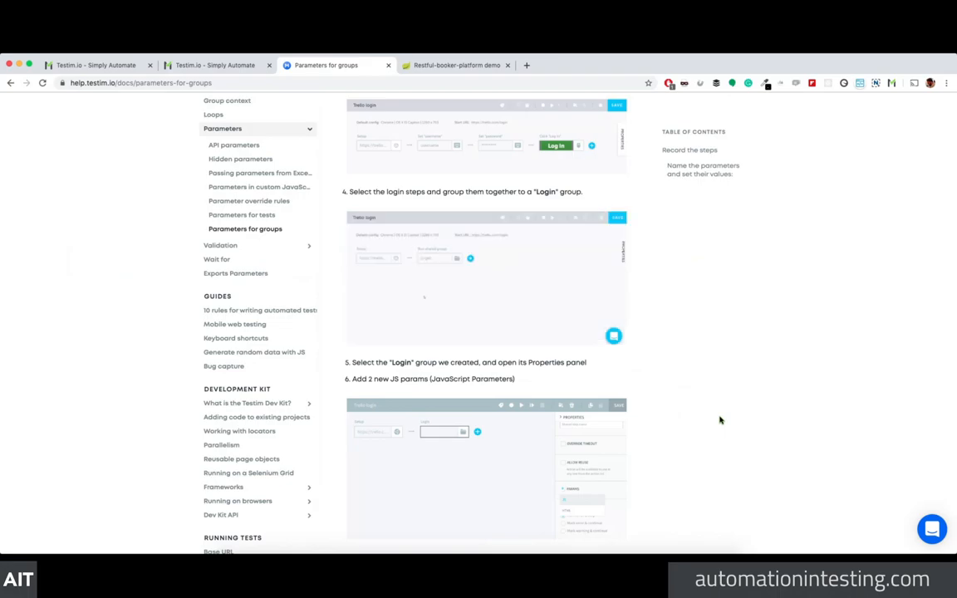
scroll(725, 420, down, 2)
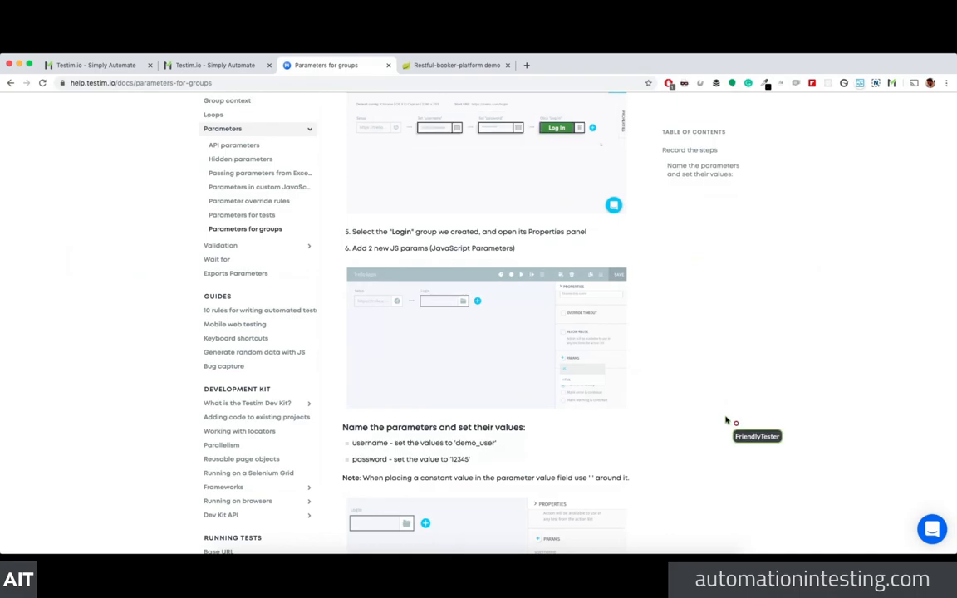
scroll(702, 411, down, 1)
scroll(702, 411, down, 1)
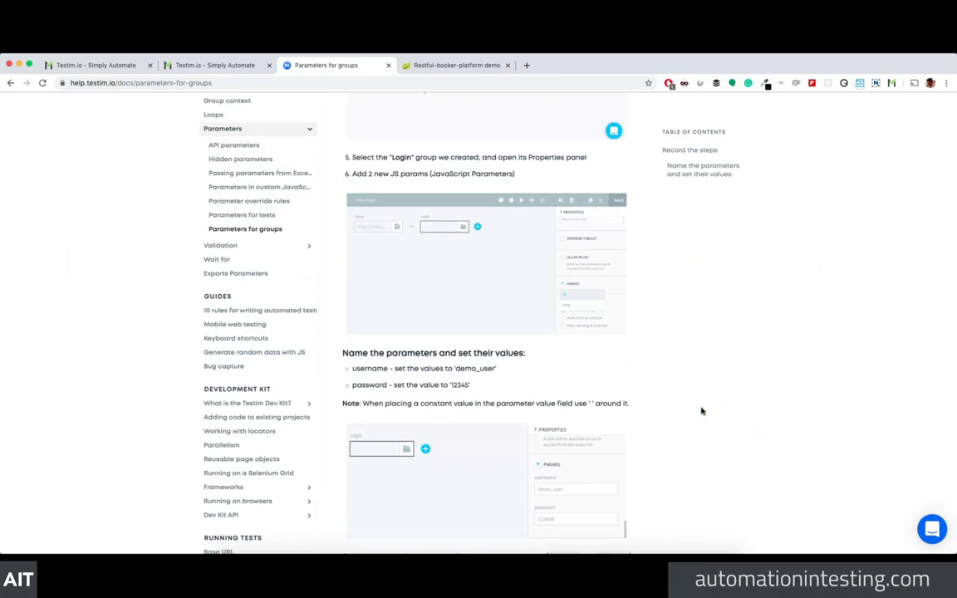
scroll(556, 494, down, 4)
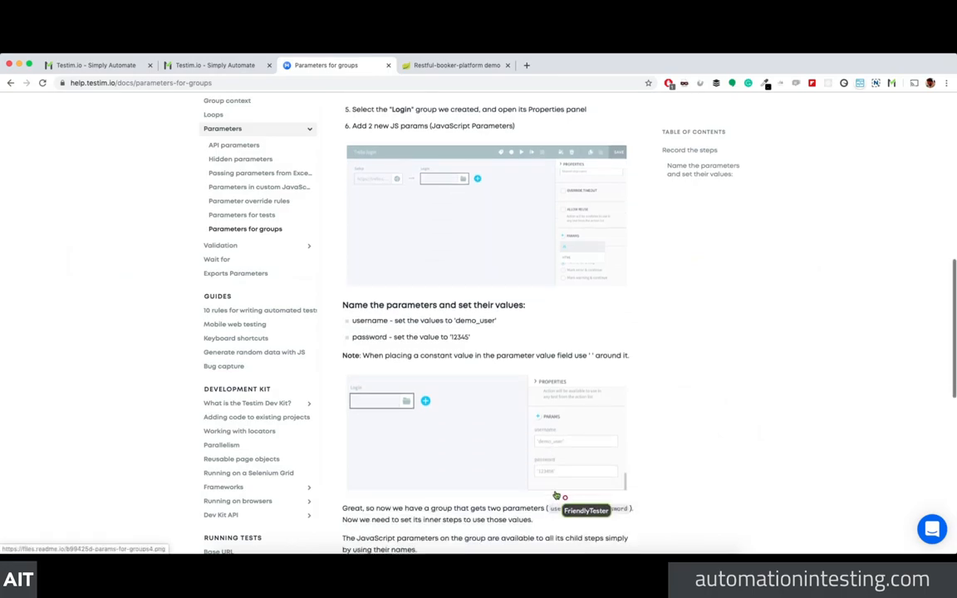
scroll(555, 495, down, 1)
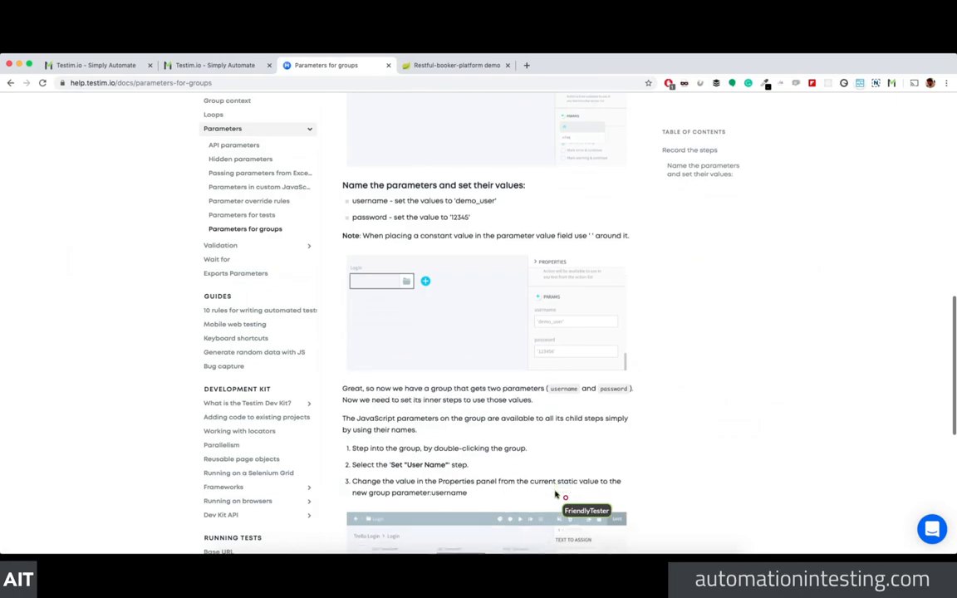
click(141, 65)
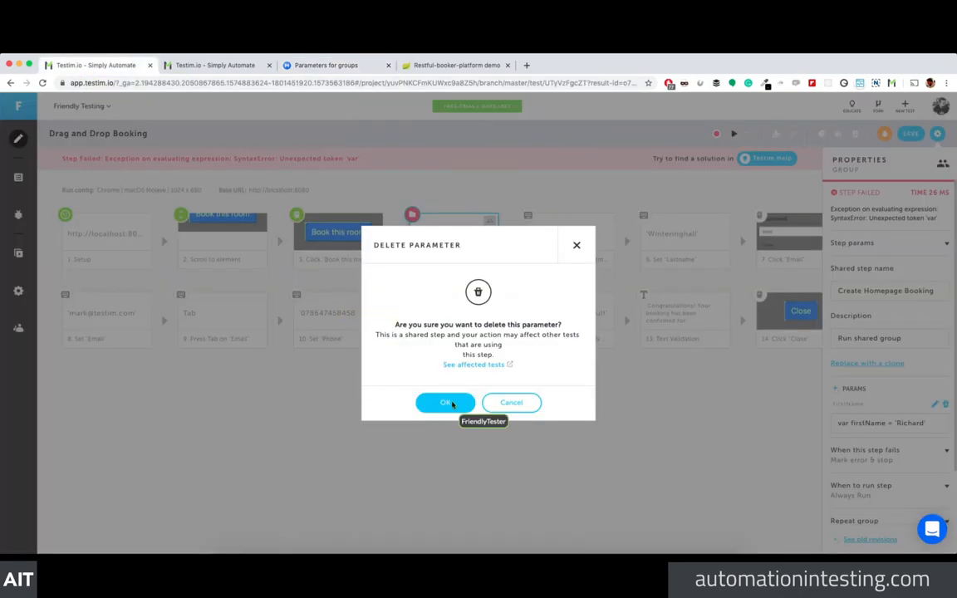
Step: Cancel the parameter deletion and set the firstName value to just 'Richard'
click(510, 403)
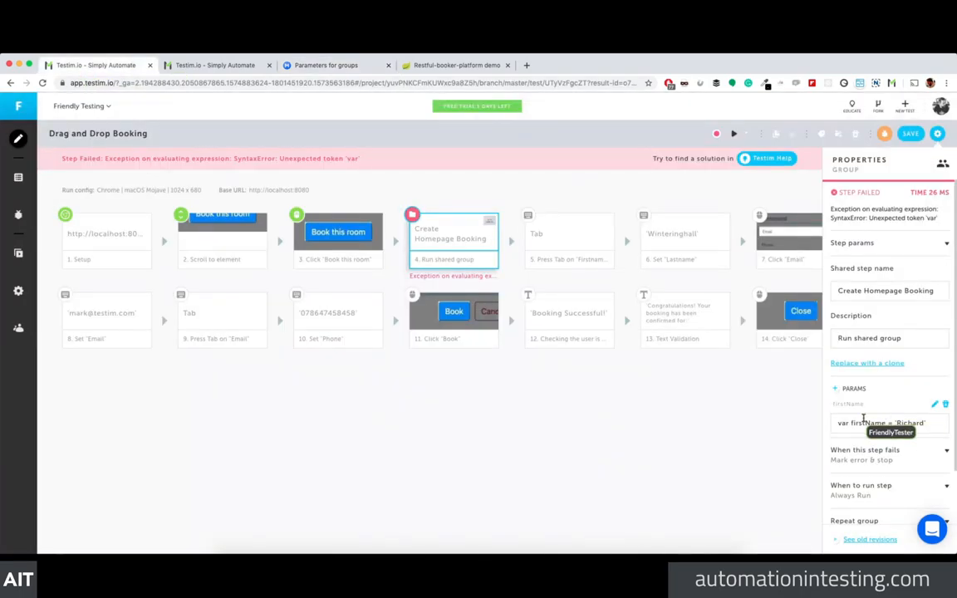
text('Richar)
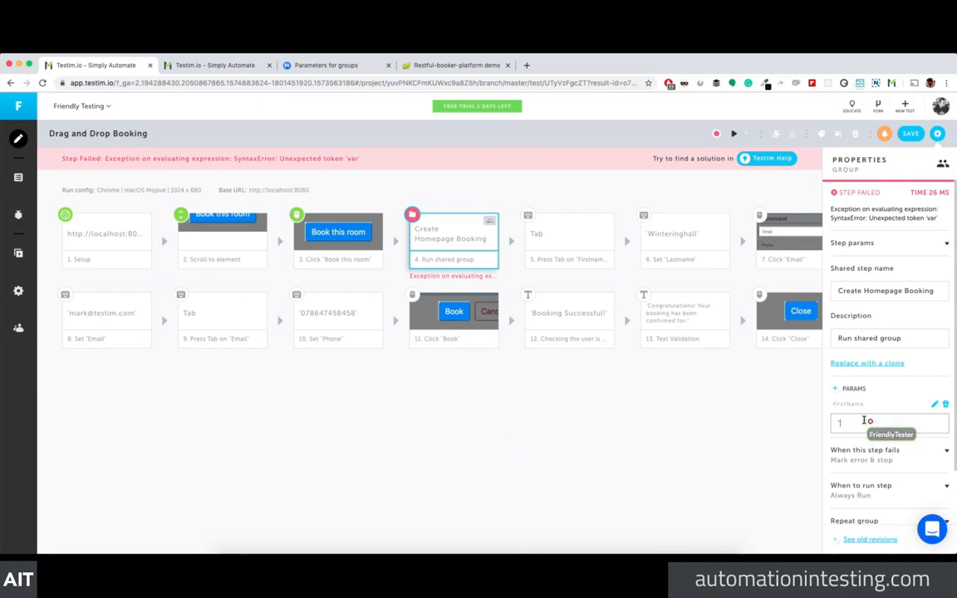
text(d')
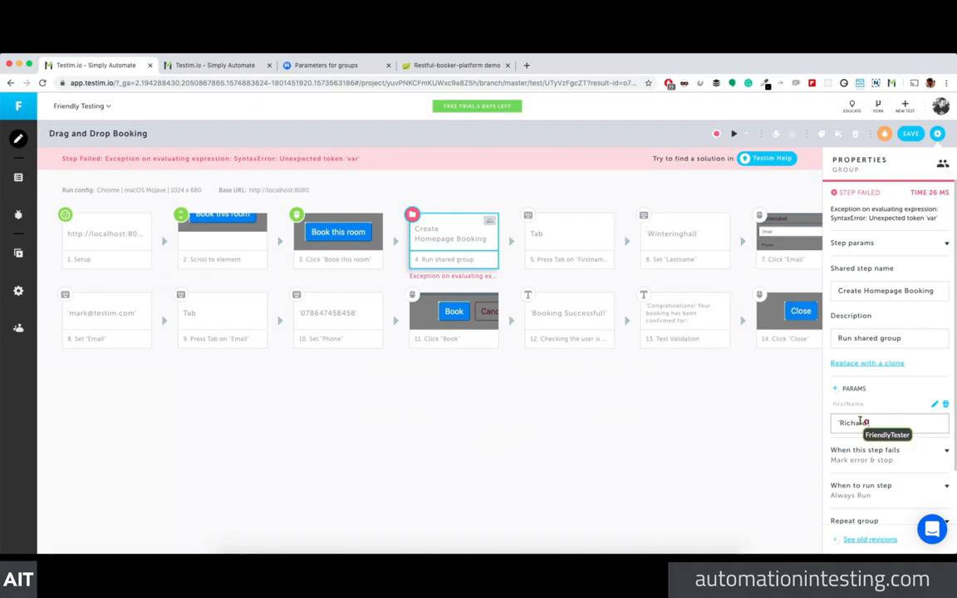
click(722, 434)
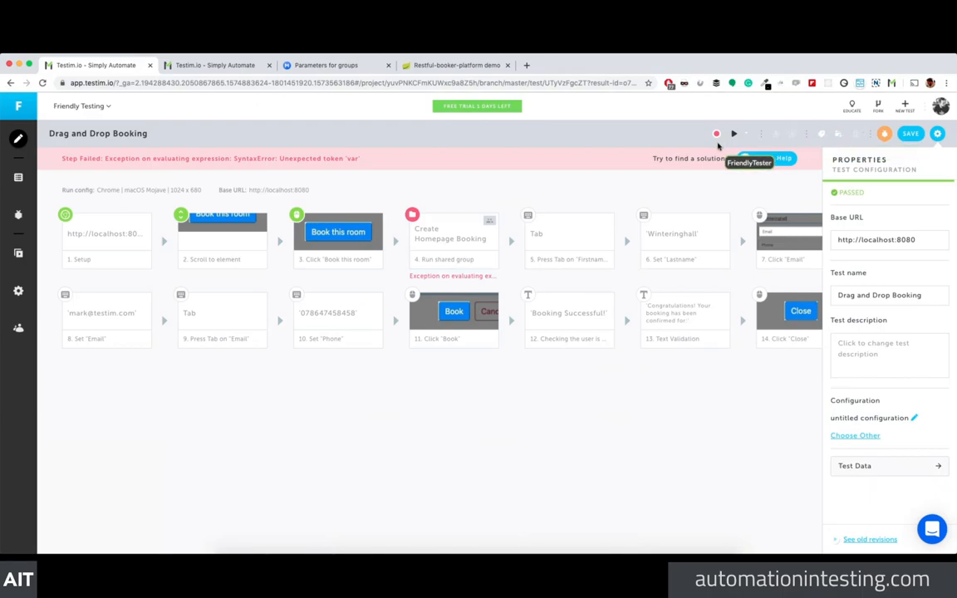
click(225, 67)
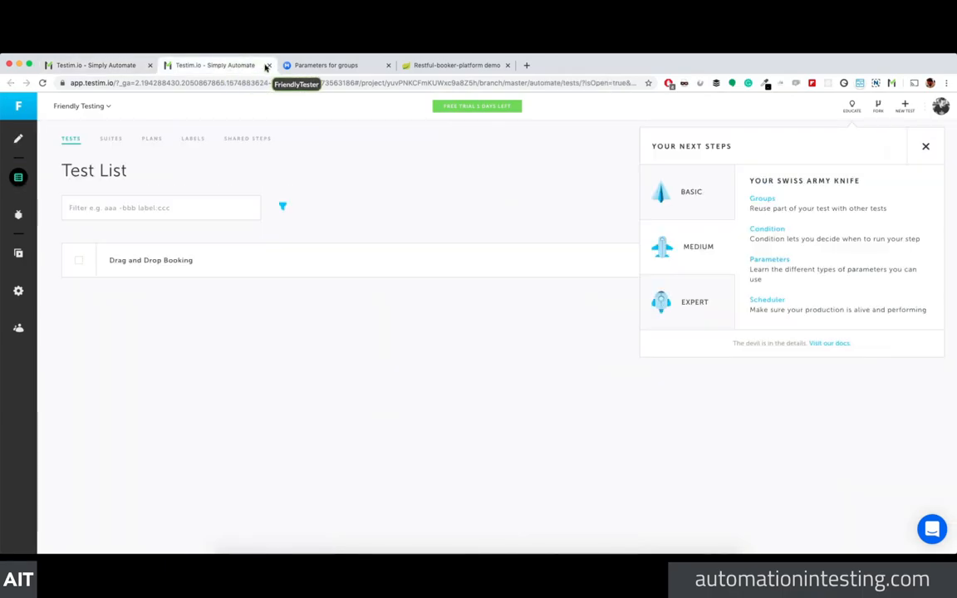
click(117, 65)
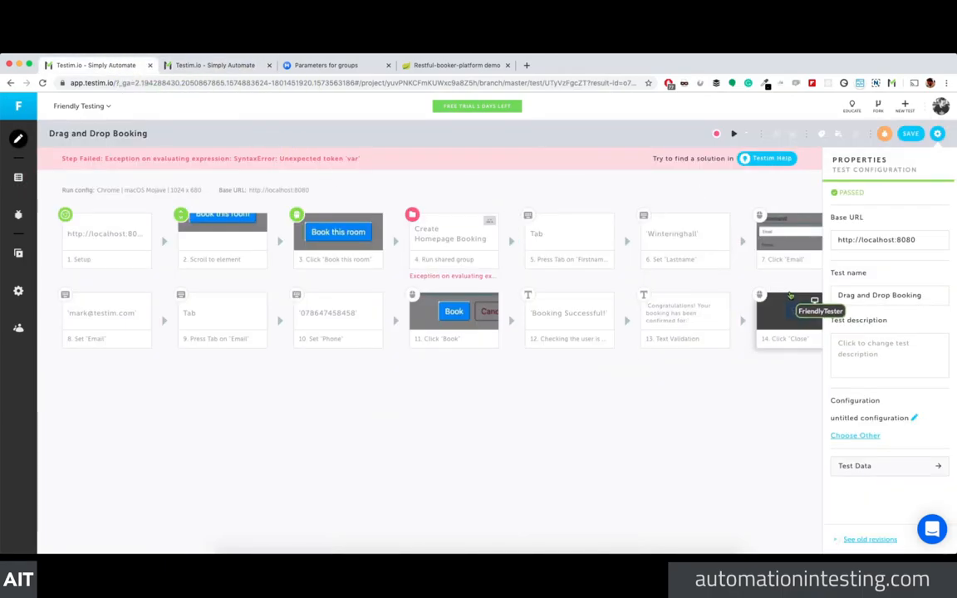
Step: Review the Parameters for groups guide again, then go back to the Drag and Drop Booking test
click(299, 65)
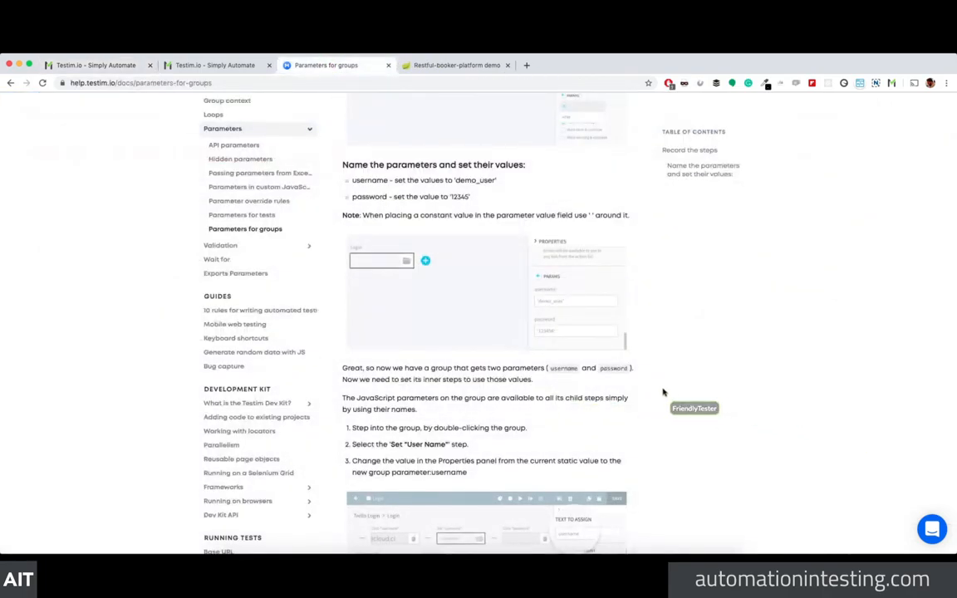
scroll(663, 392, down, 3)
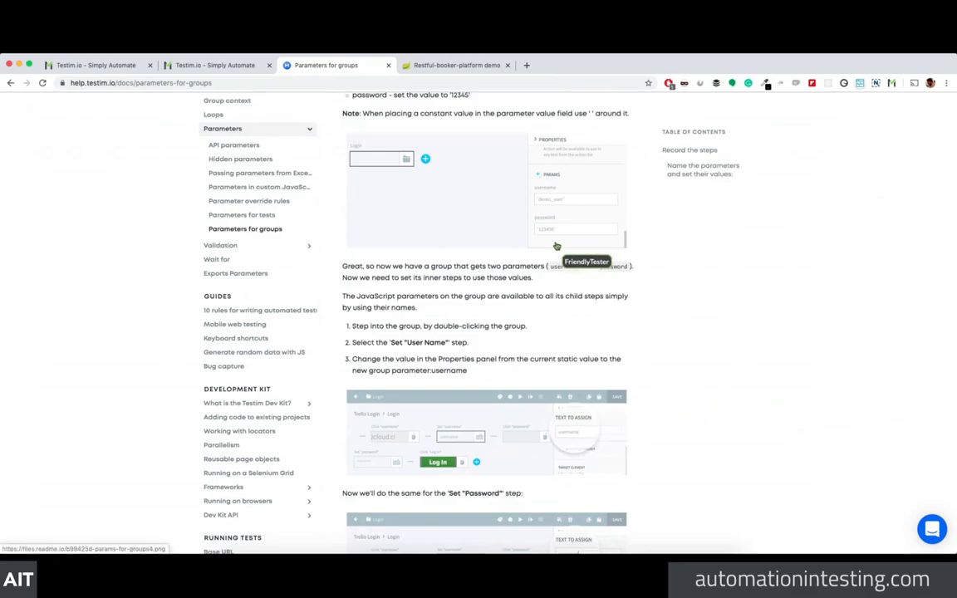
scroll(664, 441, down, 2)
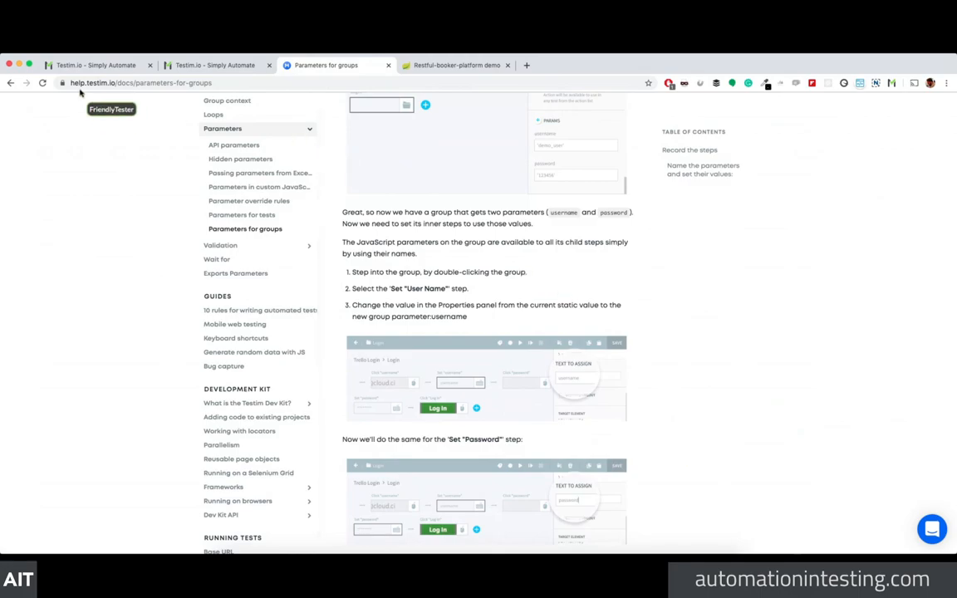
click(96, 66)
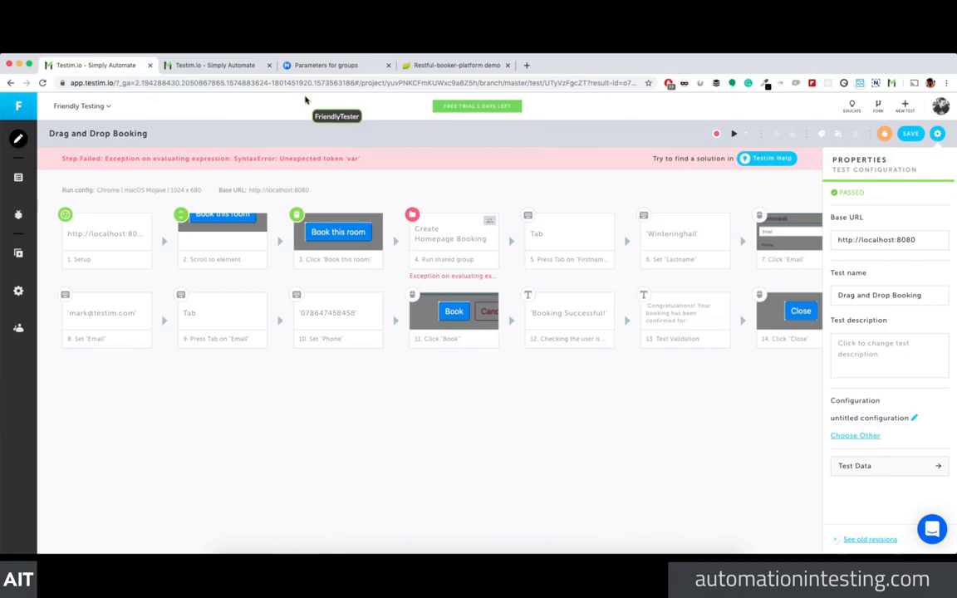
Step: Save the Drag and Drop Booking test and rerun it until it passes
click(259, 68)
click(432, 66)
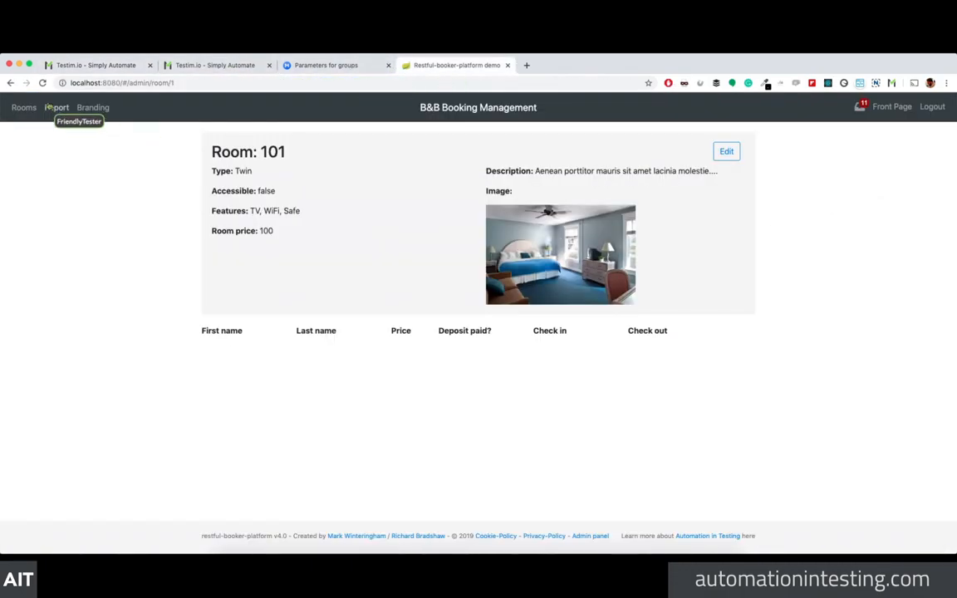
click(82, 66)
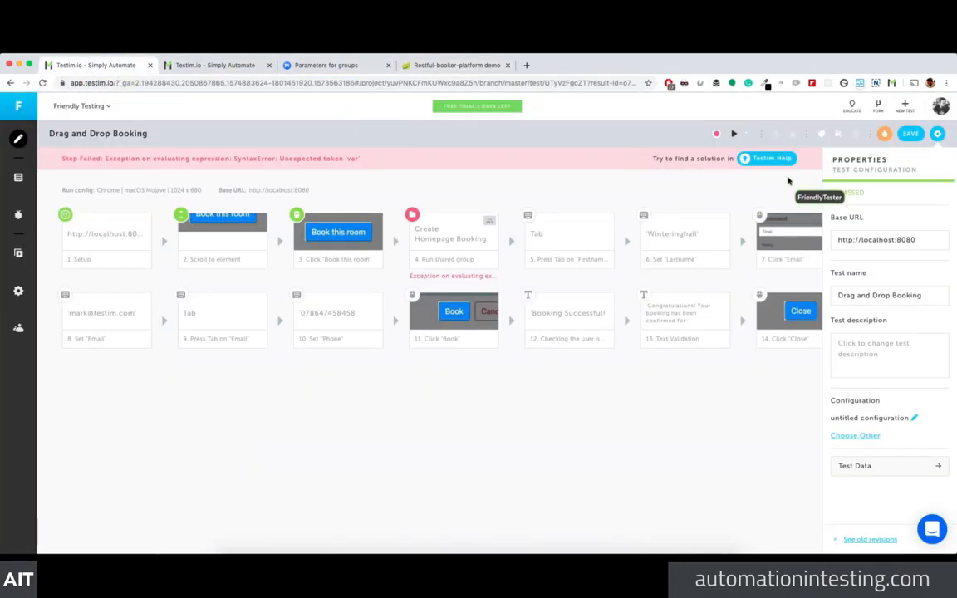
click(914, 136)
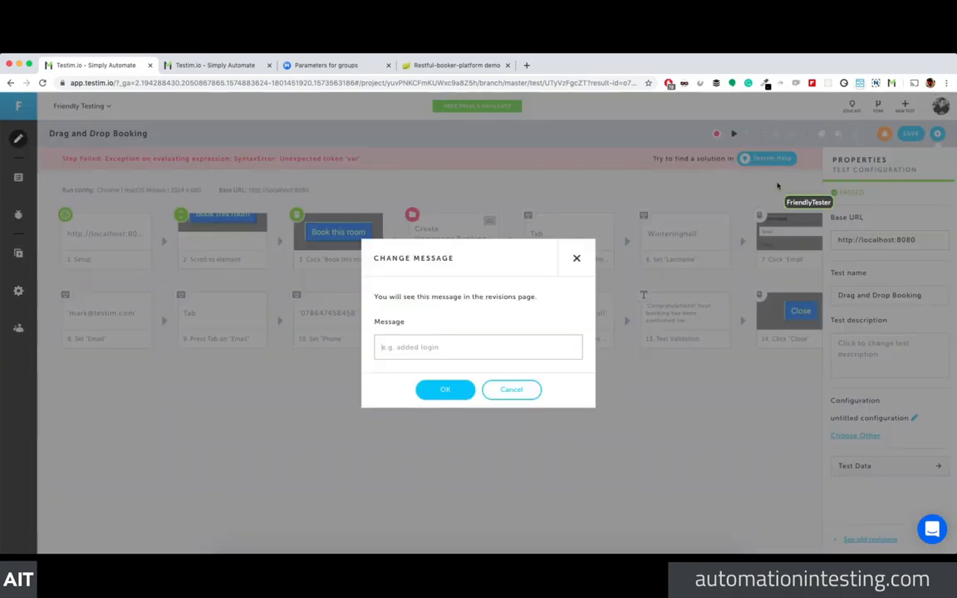
click(449, 389)
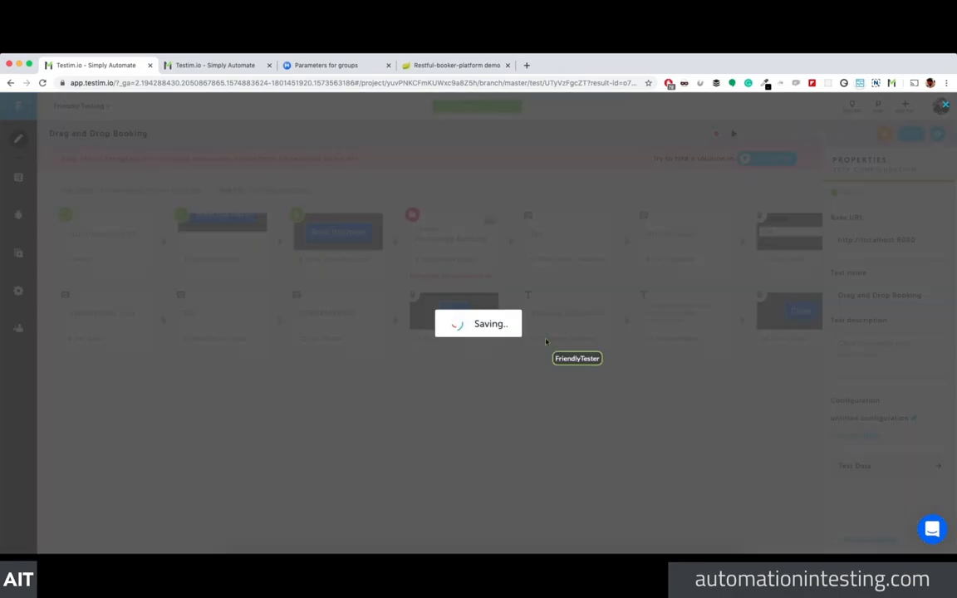
click(732, 135)
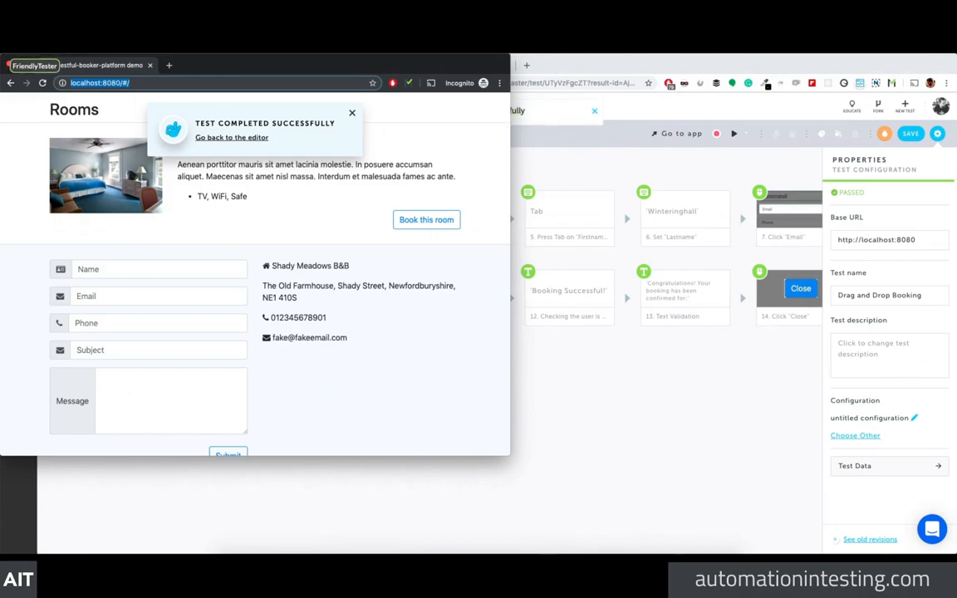
click(8, 64)
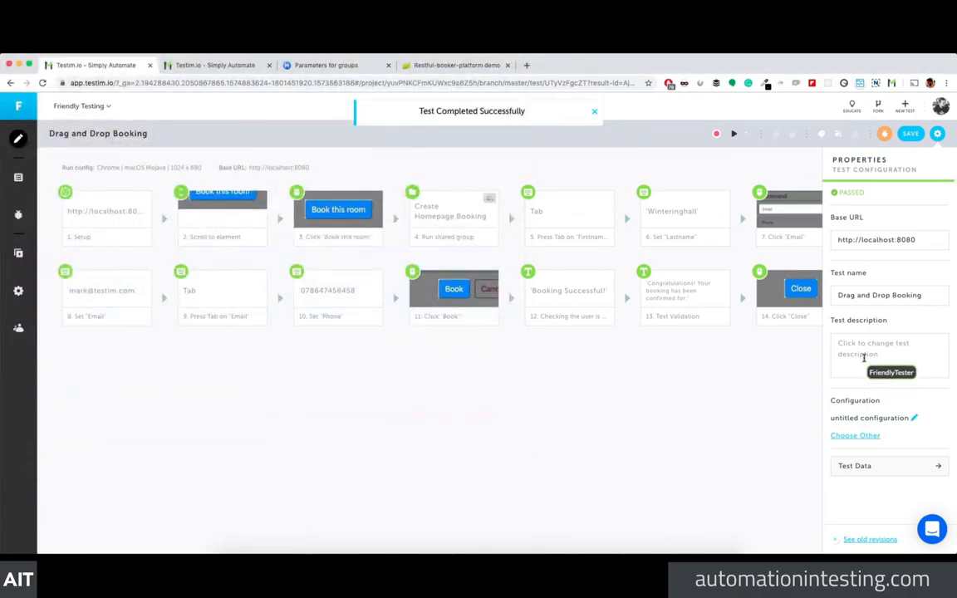
Step: List tests using the Create Homepage Booking shared group, then open a new untitled test in the editor
click(937, 133)
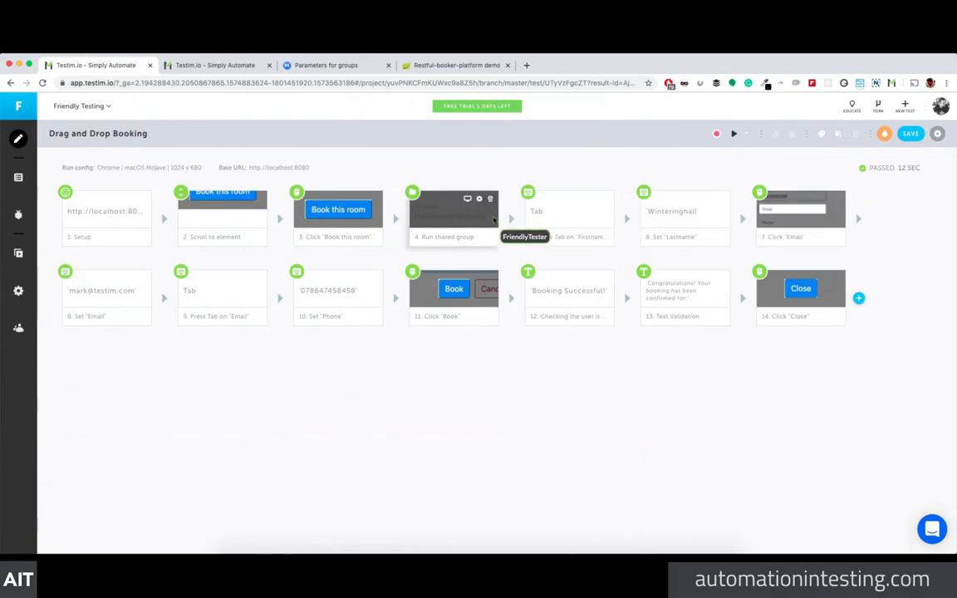
click(480, 205)
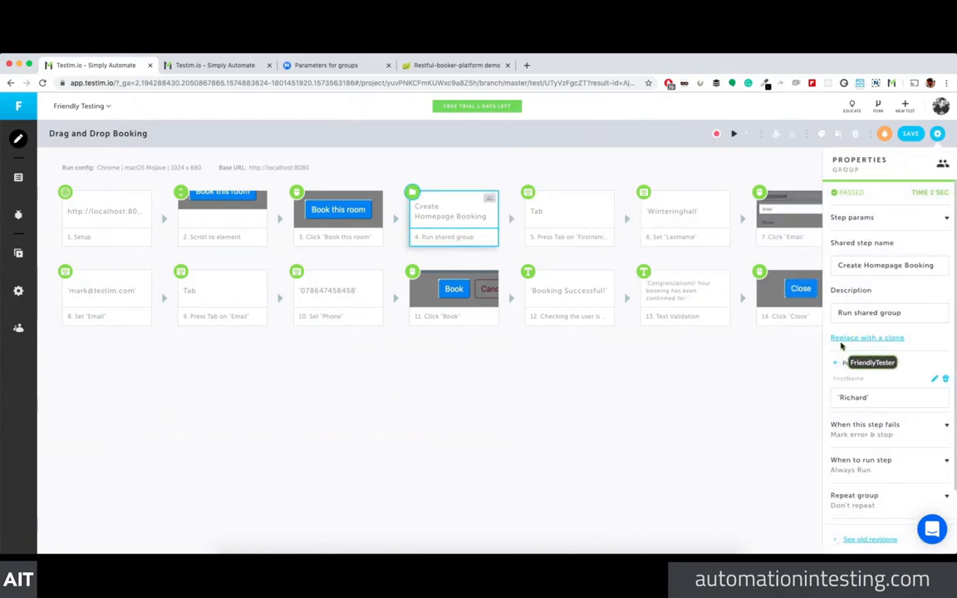
scroll(864, 348, down, 1)
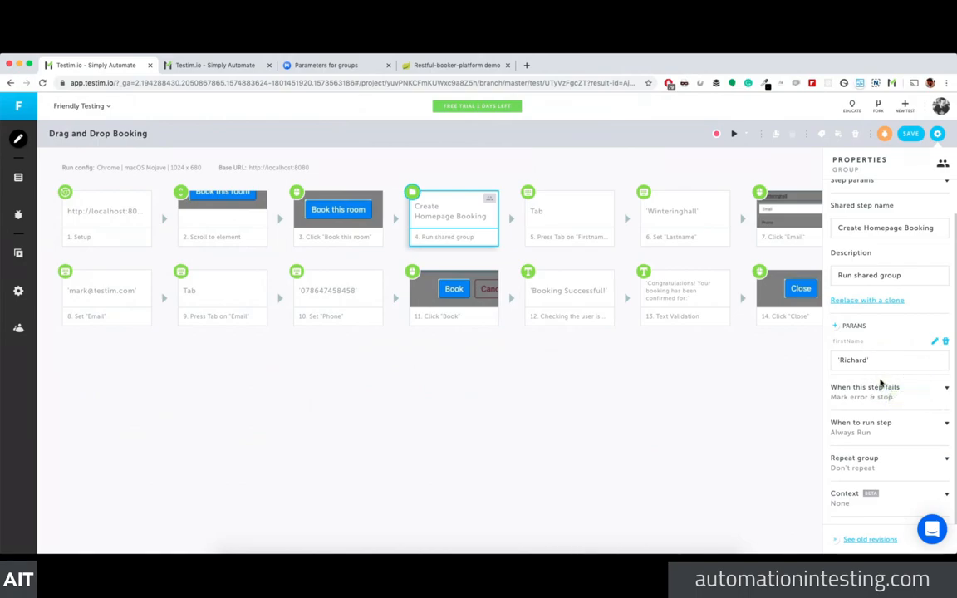
click(946, 343)
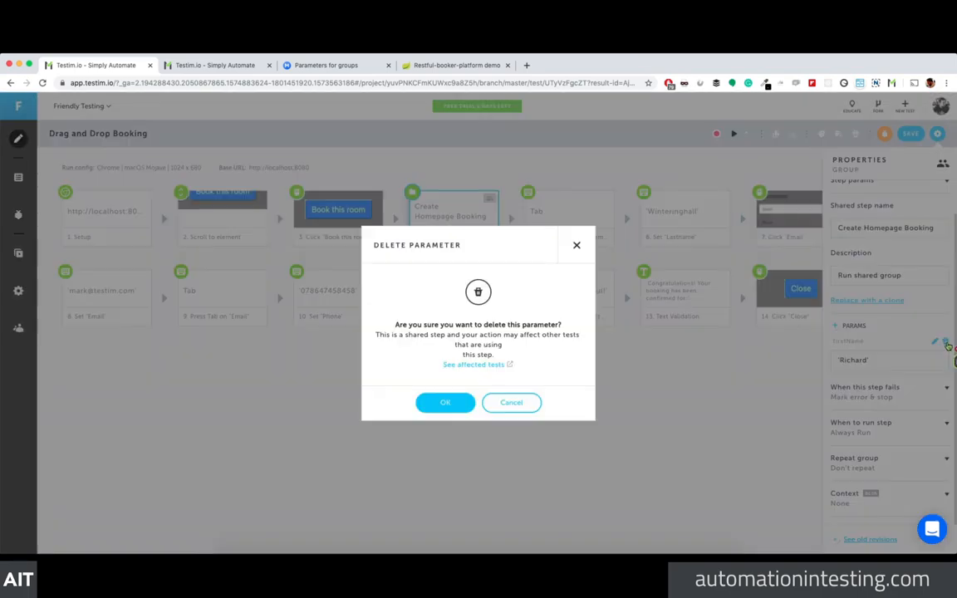
click(480, 365)
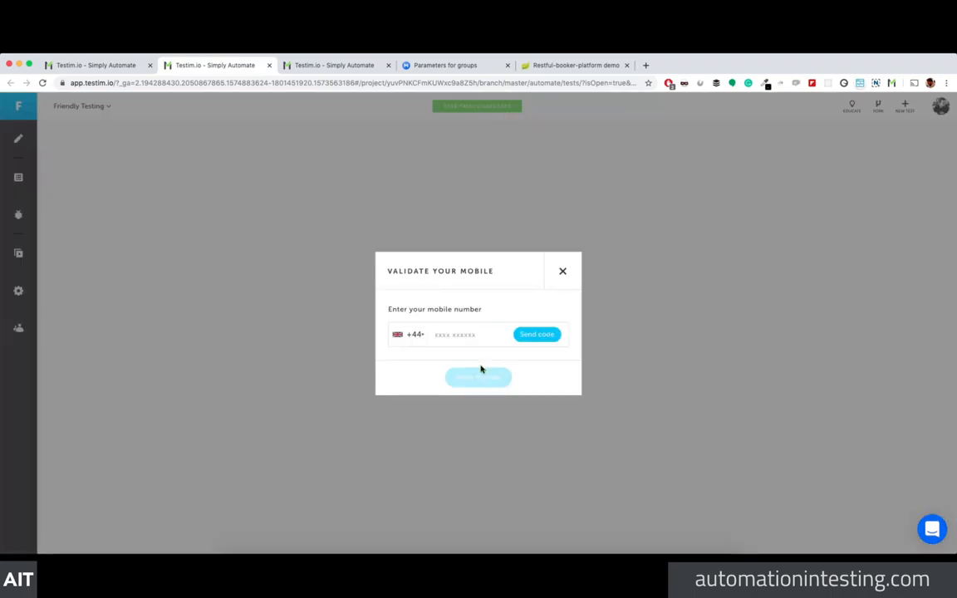
click(567, 270)
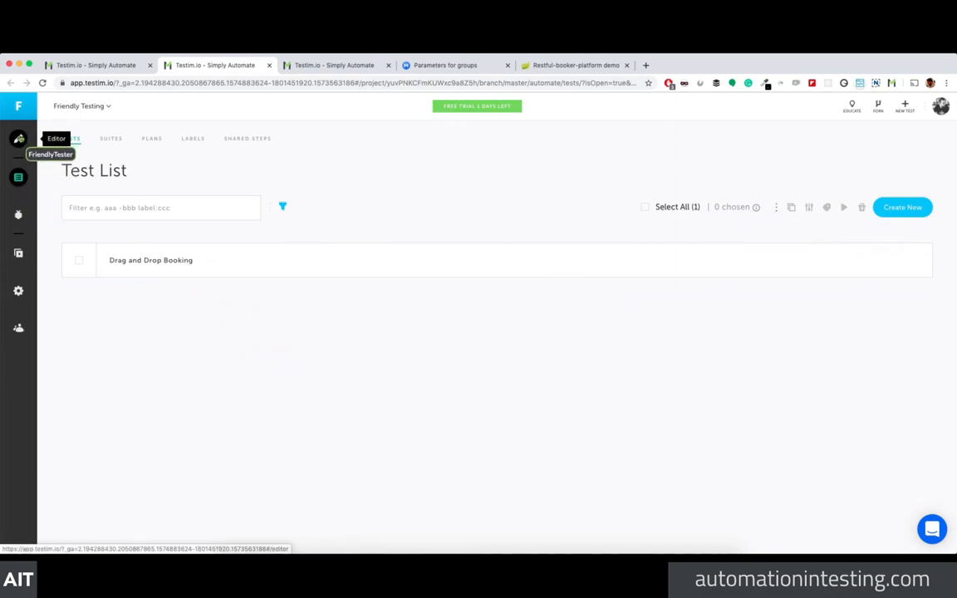
click(18, 139)
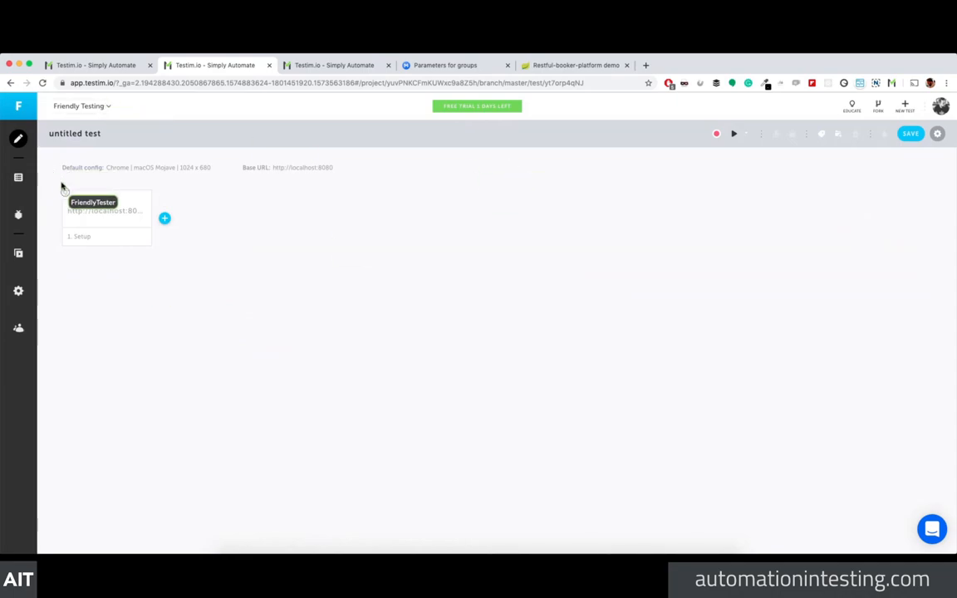
Step: Return to the test list and select the Drag and Drop Booking and RBP Login tests
click(18, 176)
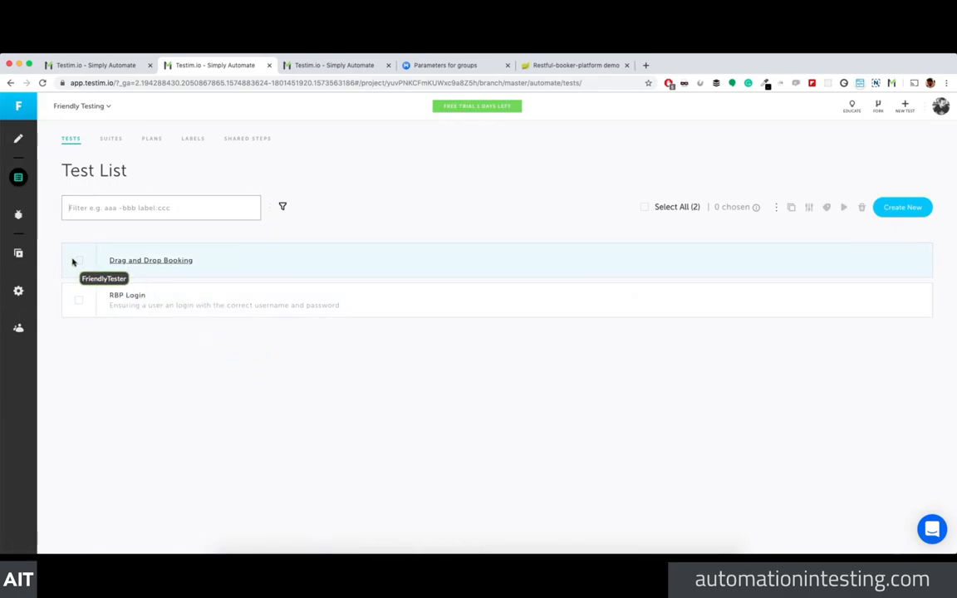
click(79, 260)
click(79, 300)
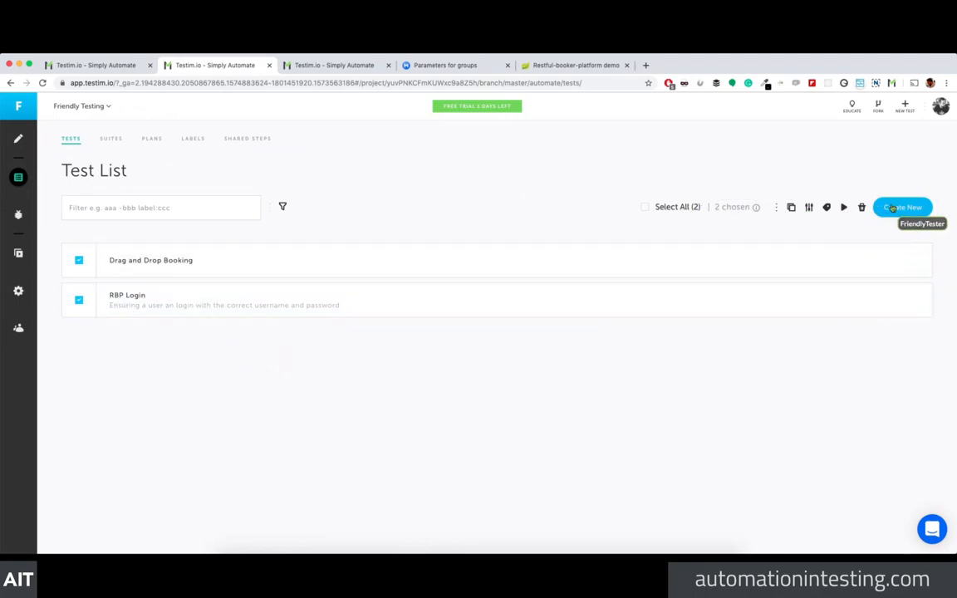
Step: Create a suite named 'RBP Tests' containing Drag and Drop Booking and RBP Login
click(120, 141)
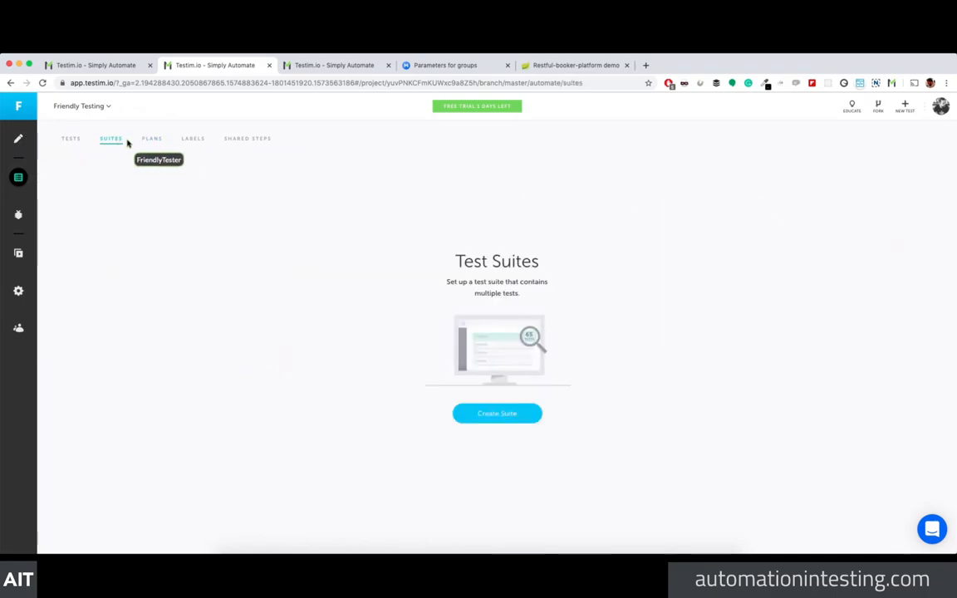
click(523, 416)
click(371, 243)
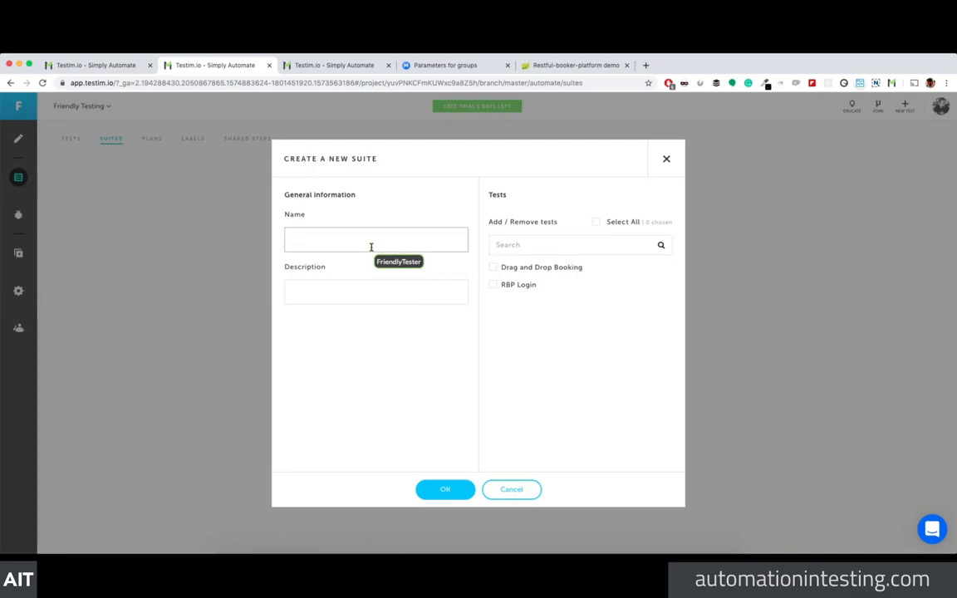
text(RBP Tests)
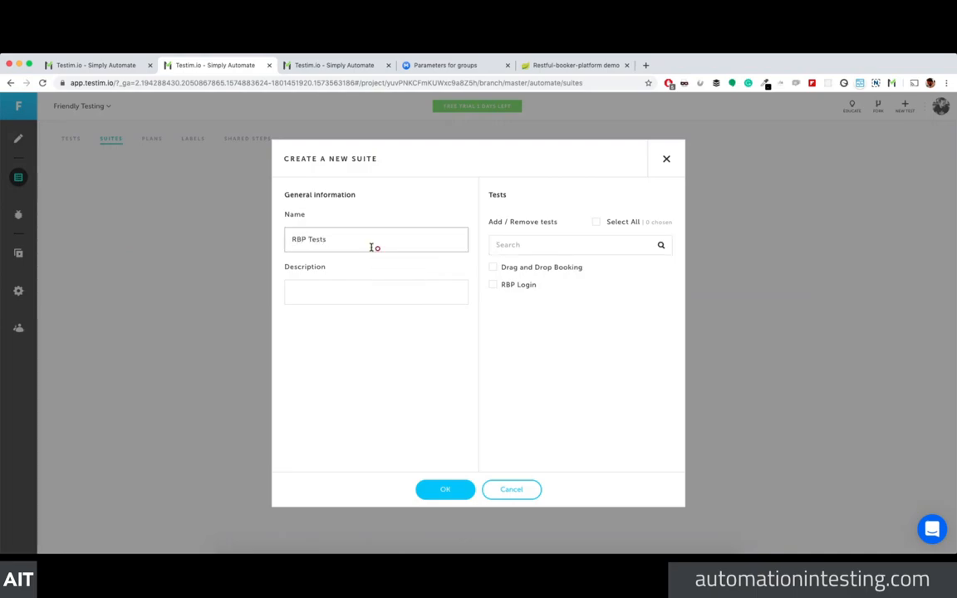
click(493, 266)
click(493, 285)
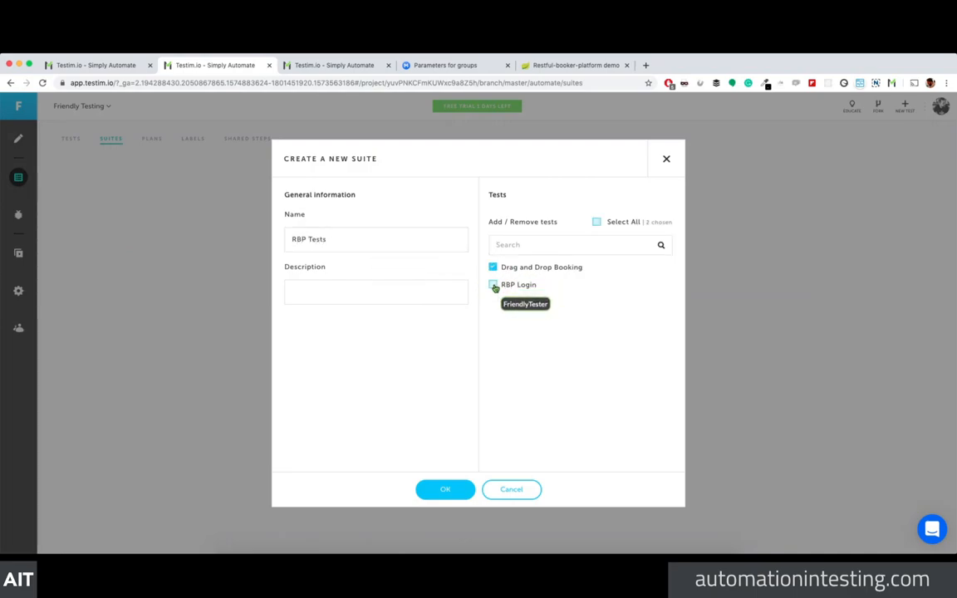
click(447, 488)
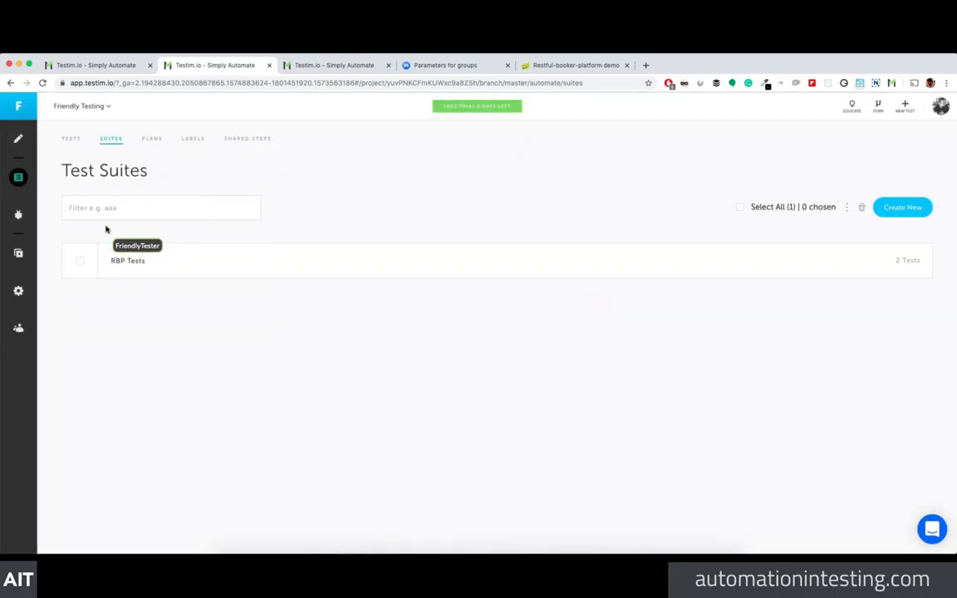
Step: Review the two tests inside RBP Tests, then return to the suites list
click(125, 261)
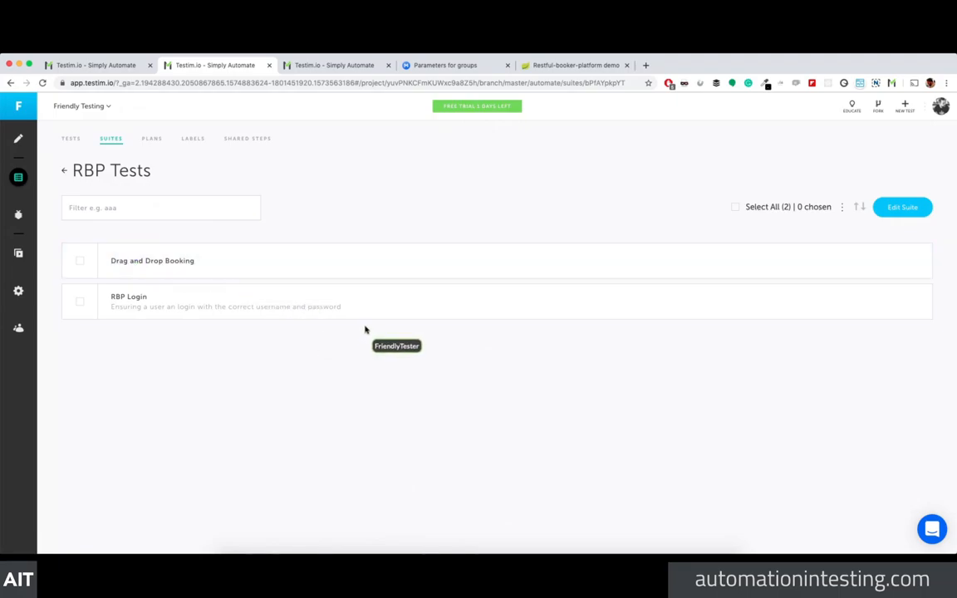
click(80, 260)
click(81, 301)
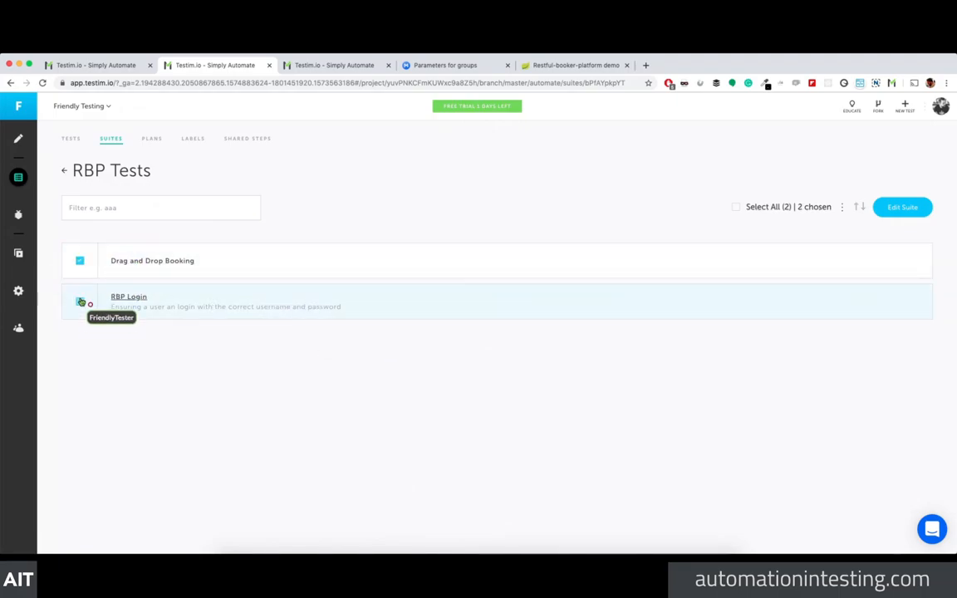
click(81, 302)
click(80, 261)
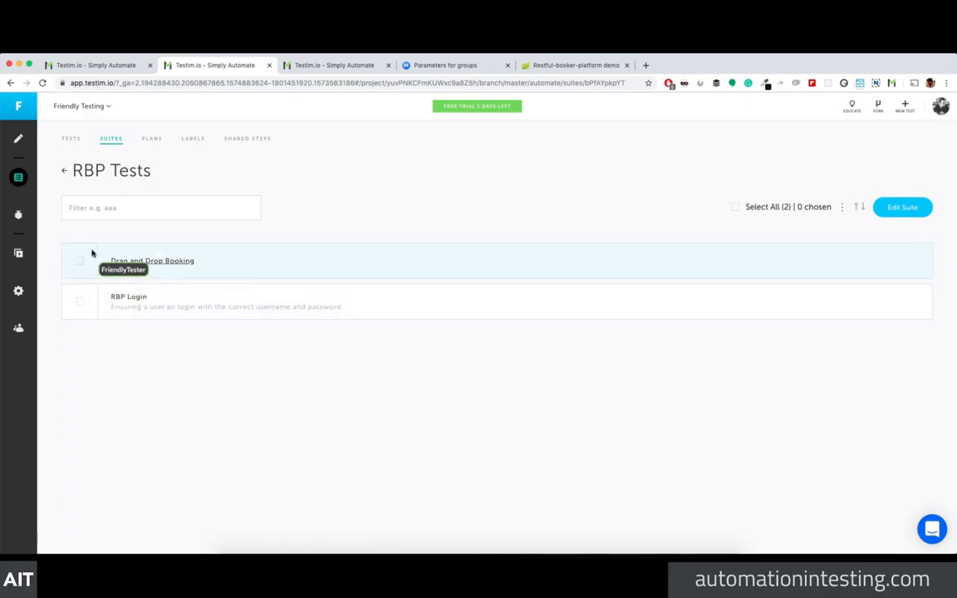
click(64, 170)
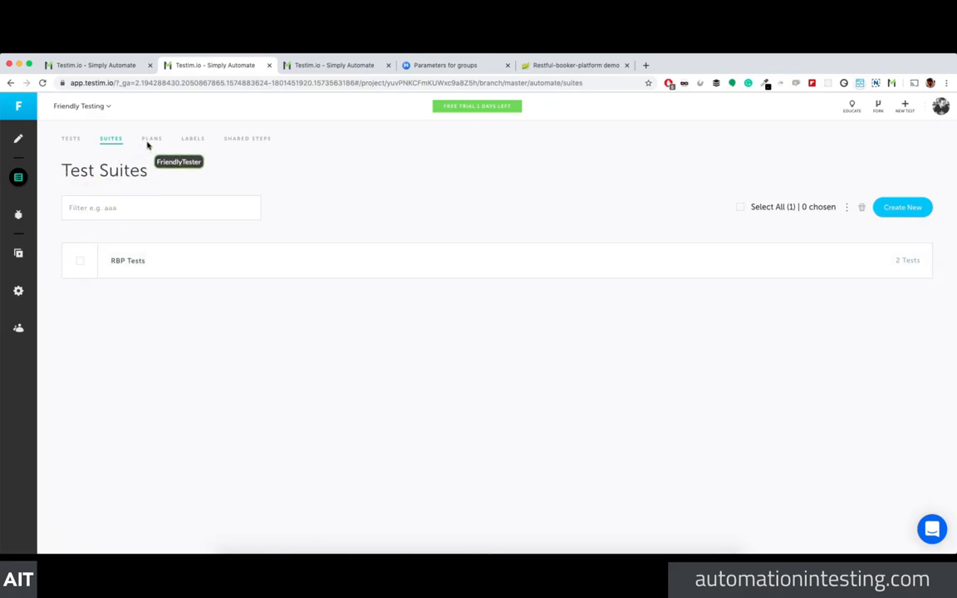
click(73, 139)
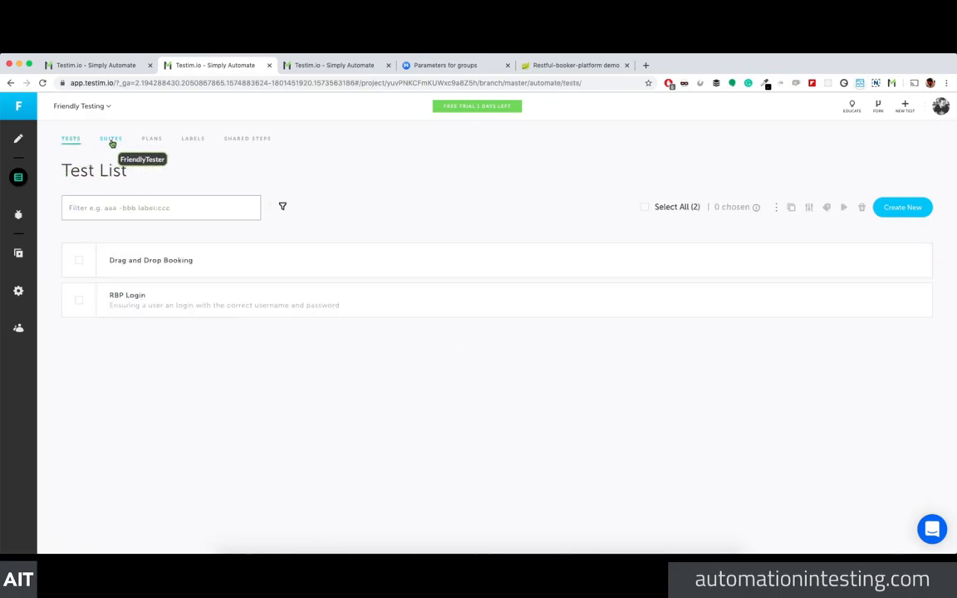
click(112, 139)
Step: Create a test plan 'RBP Local' on Testim-Grid that runs the RBP Tests suite
click(151, 140)
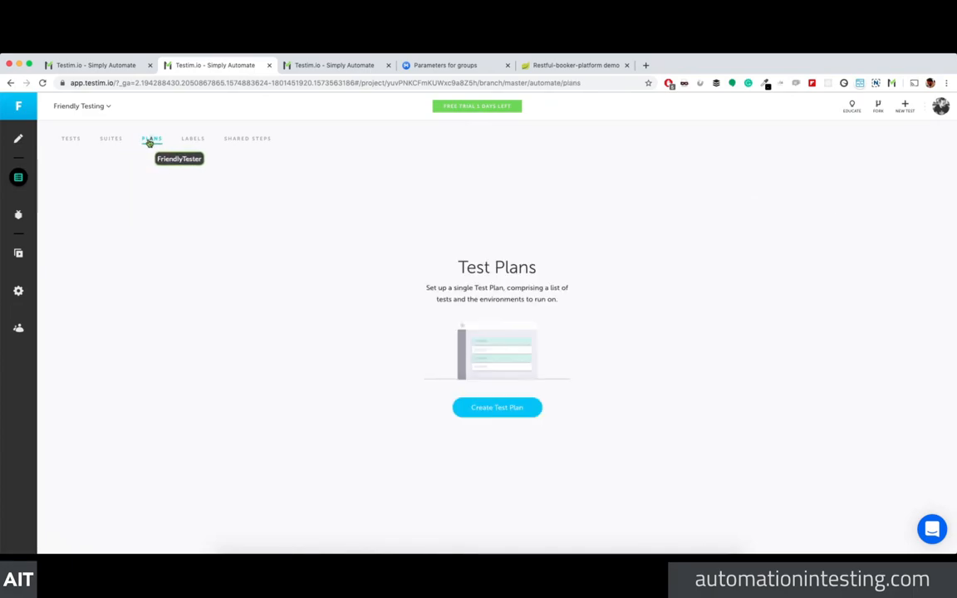
click(529, 412)
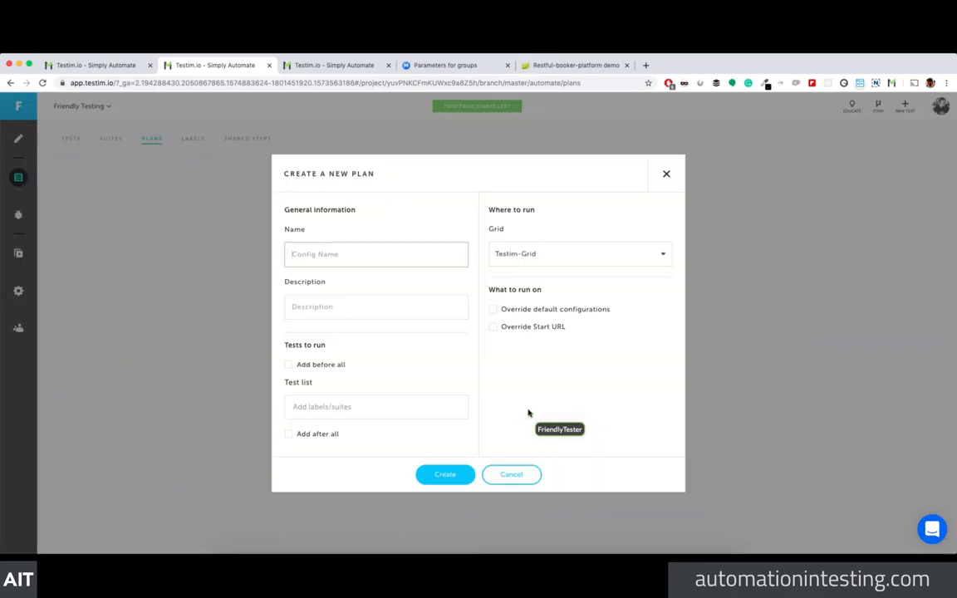
click(380, 257)
text(RBP LOcal)
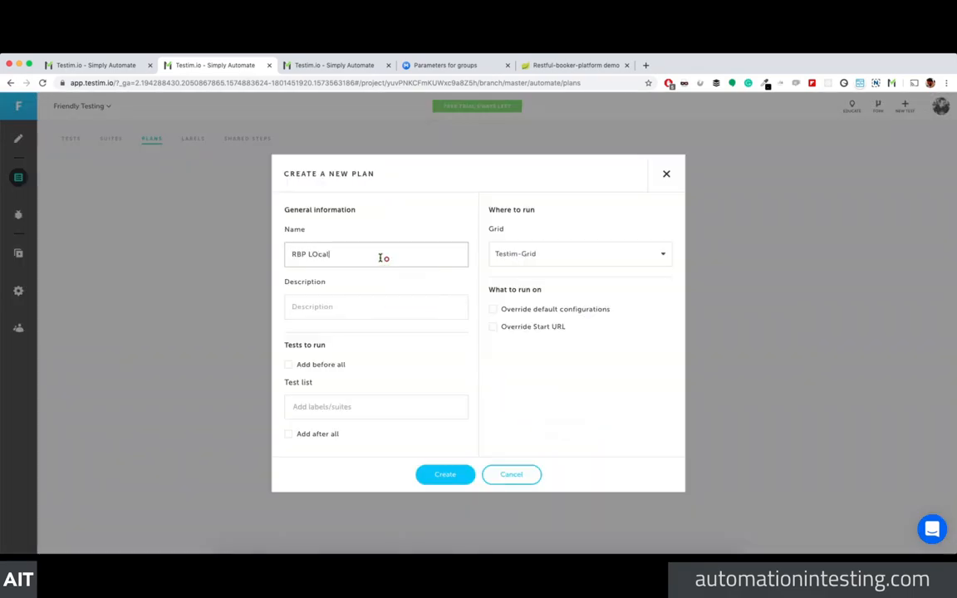
key(Tab)
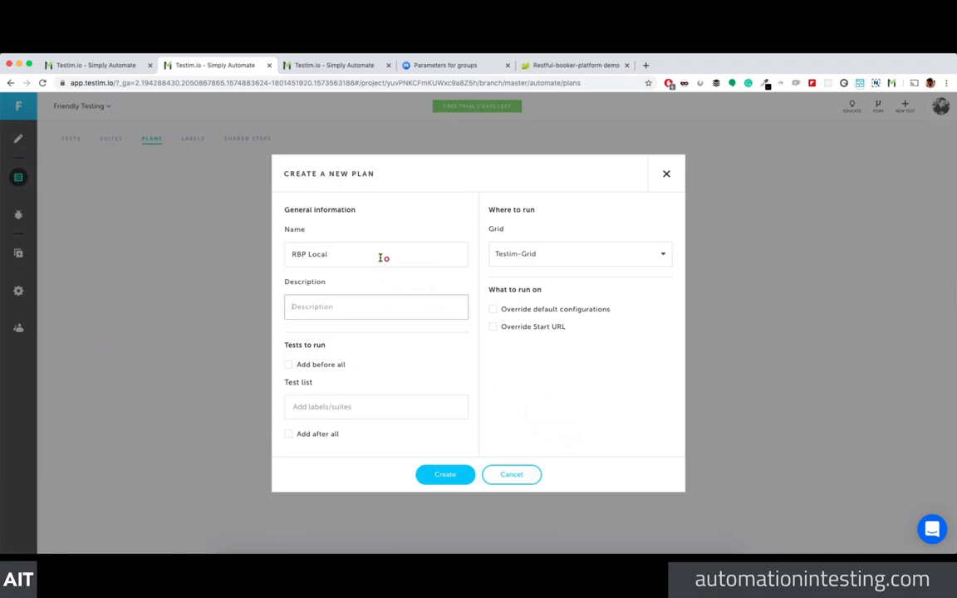
click(537, 263)
click(530, 277)
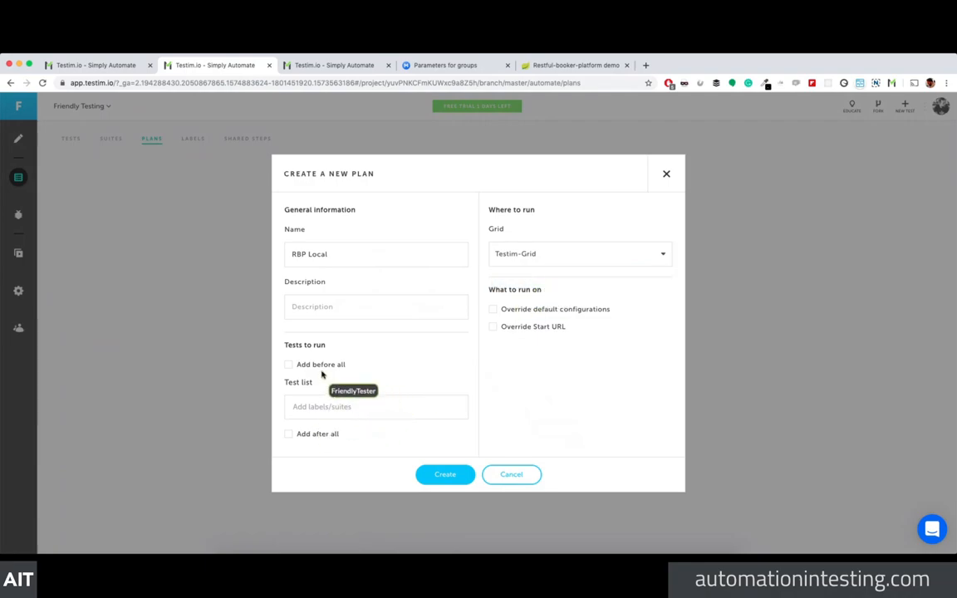
text(R)
click(344, 428)
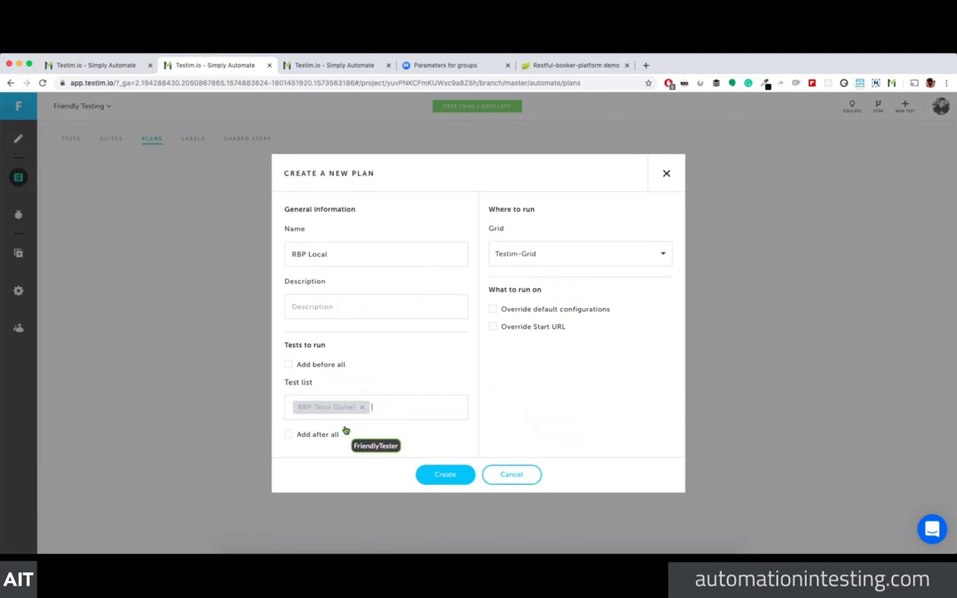
click(457, 473)
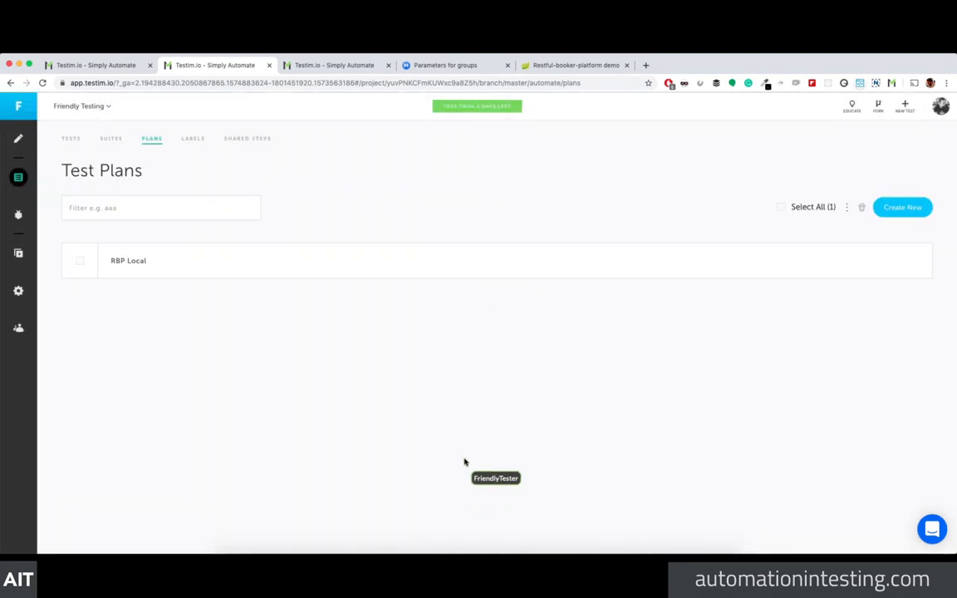
Step: Review and re-save the RBP Local plan's settings, then close them unchanged
click(140, 261)
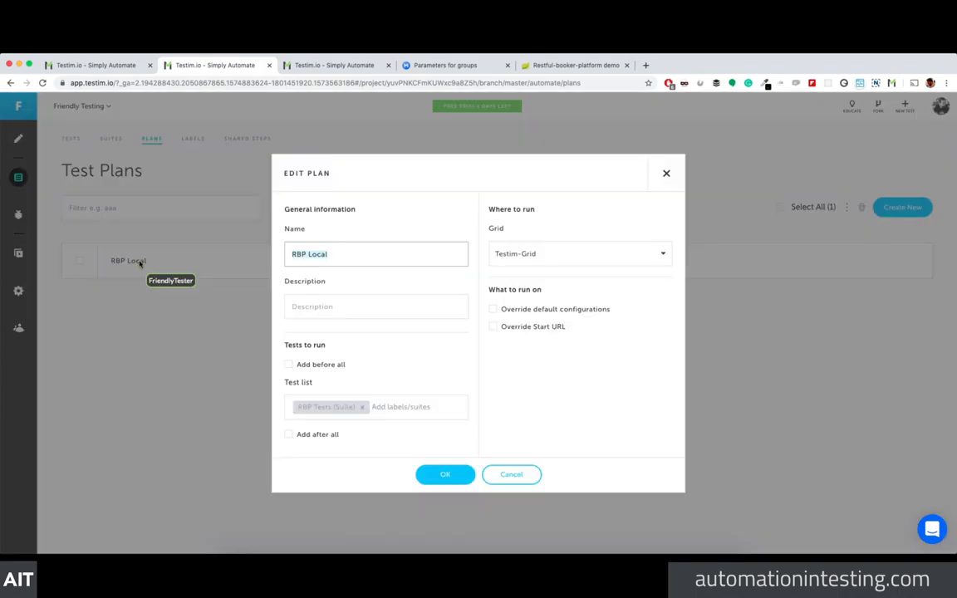
click(445, 474)
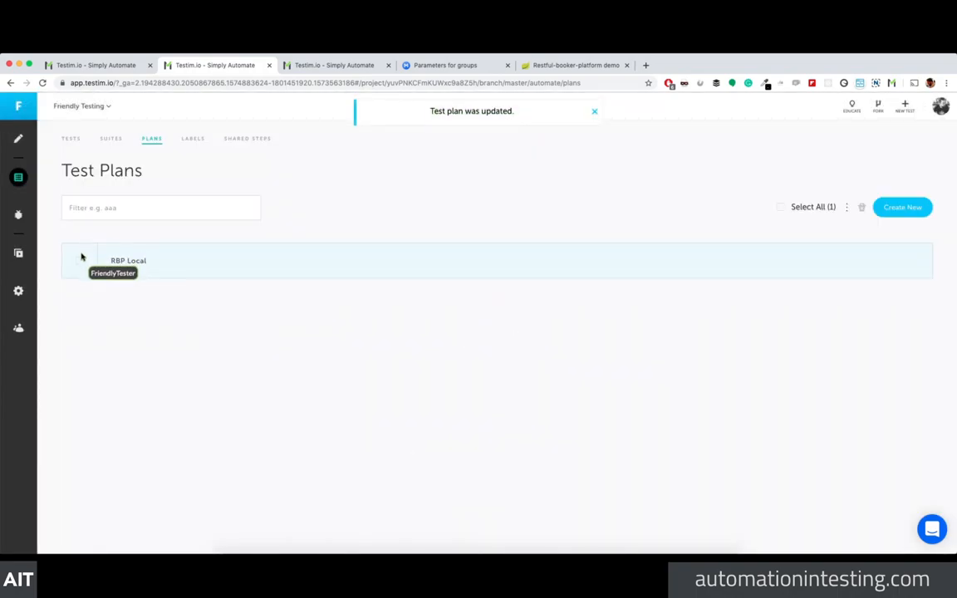
click(79, 261)
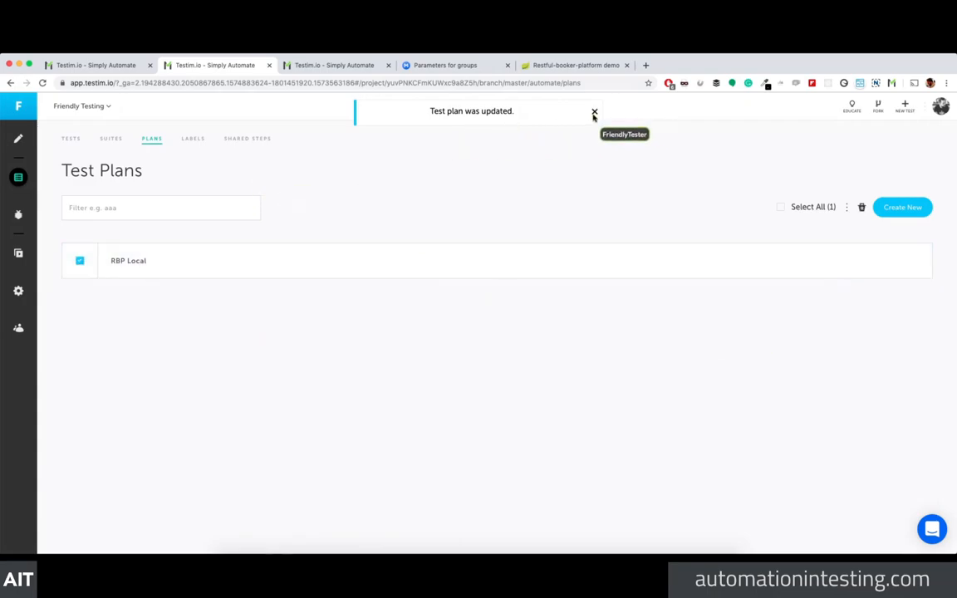
click(593, 112)
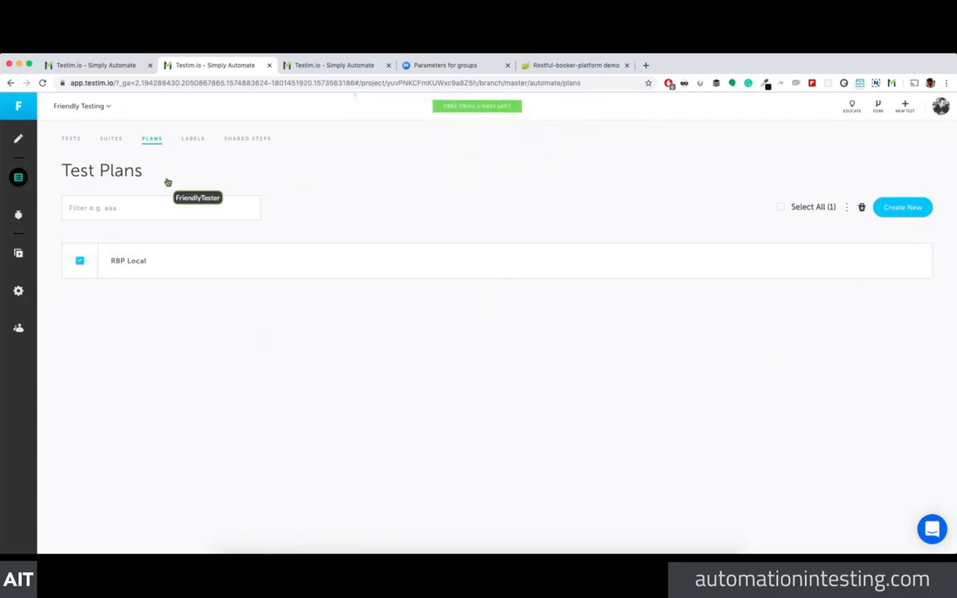
click(144, 261)
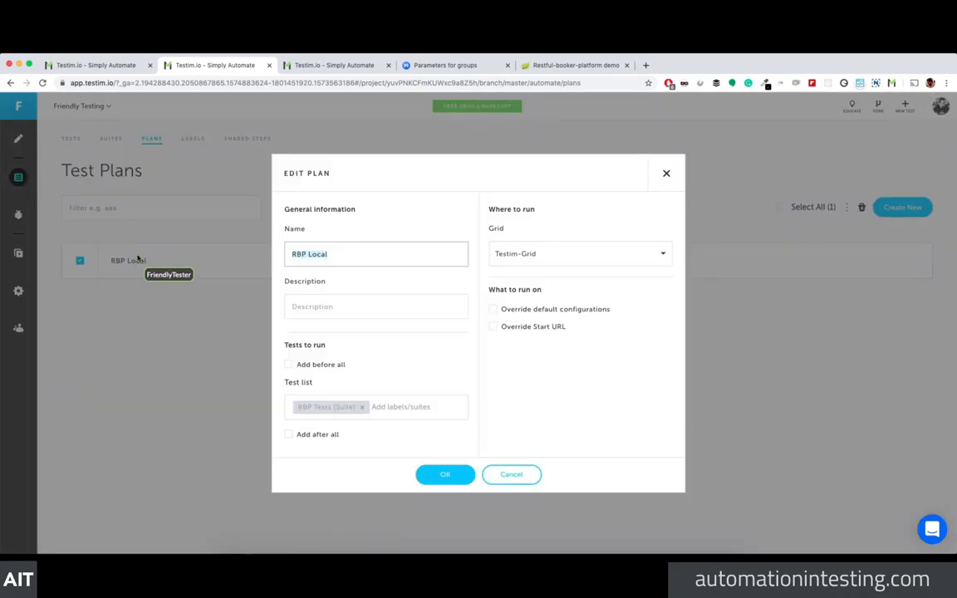
click(665, 174)
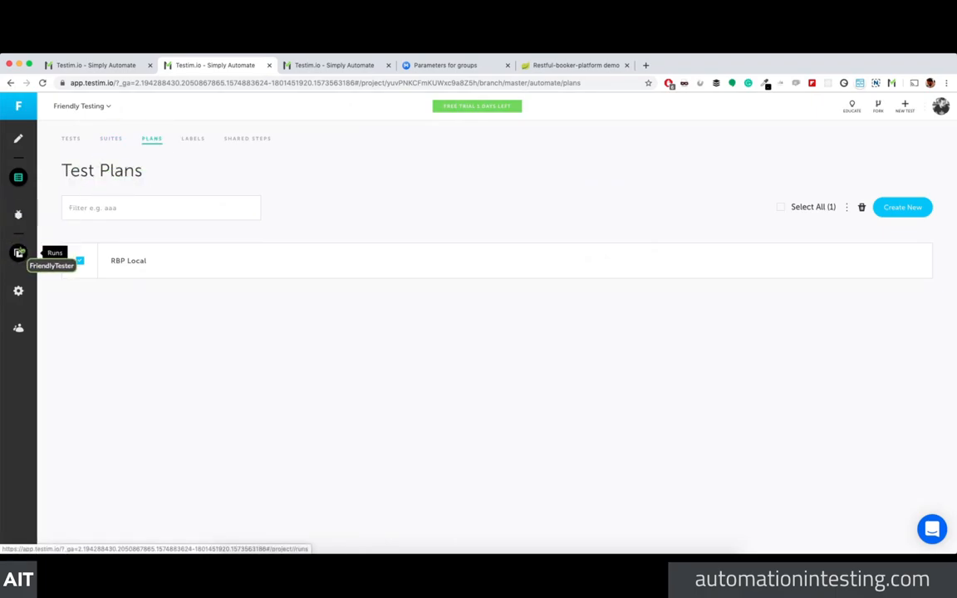
Step: In Runs, browse the Test Runs, Scheduled Runs and Configuration List tabs, ending on Suite Runs
click(18, 253)
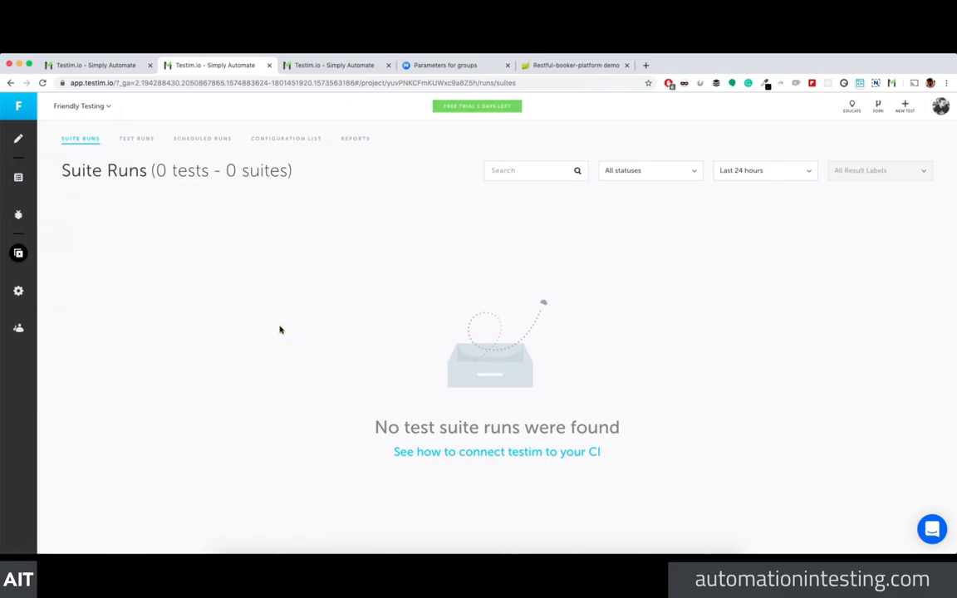
click(142, 139)
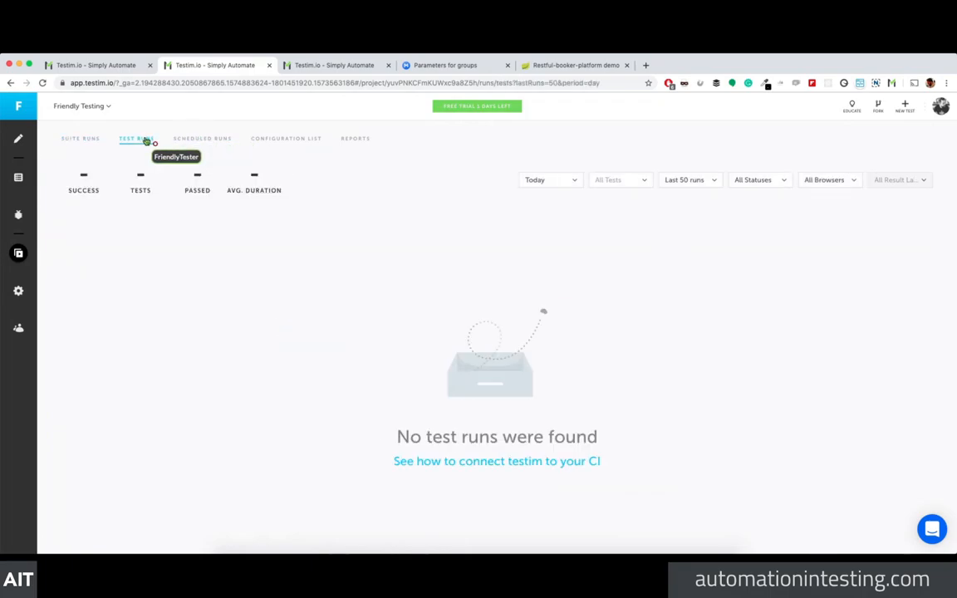
click(192, 139)
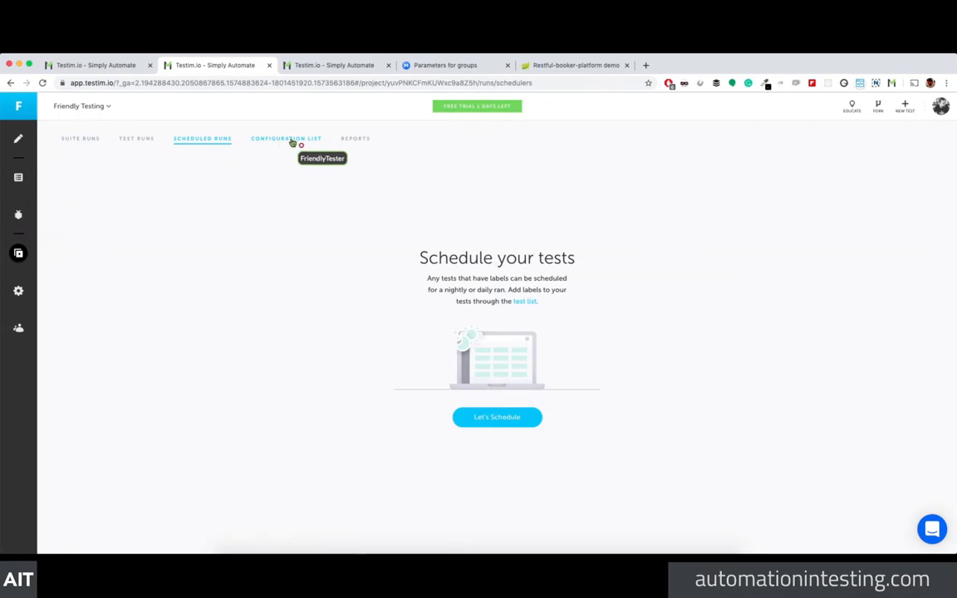
click(290, 140)
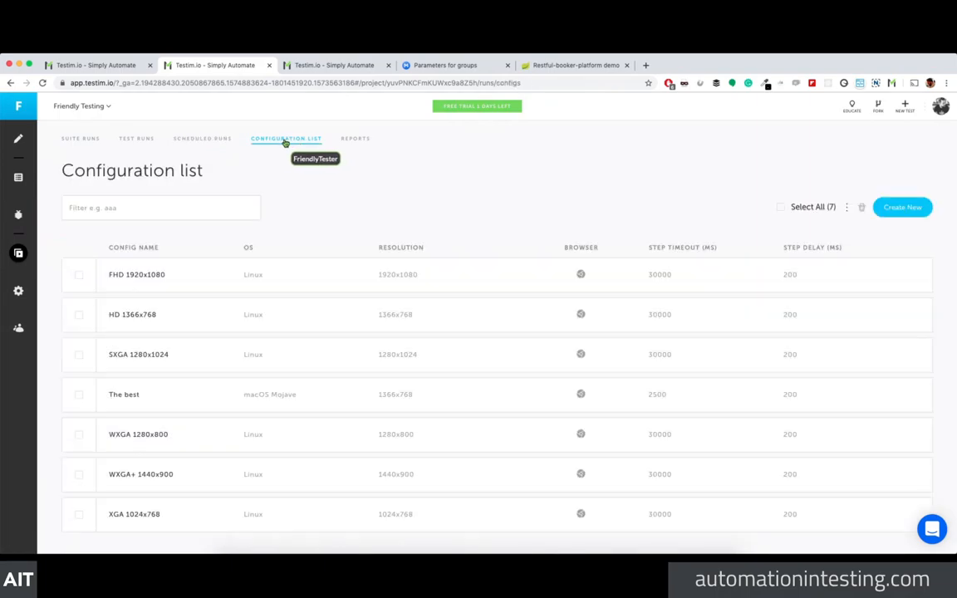
click(80, 139)
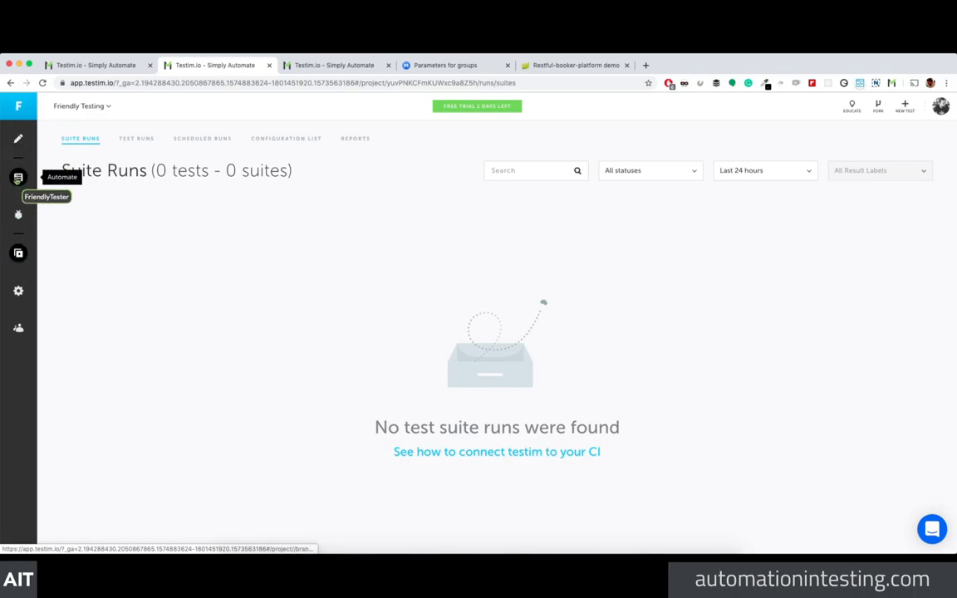
click(18, 177)
click(113, 140)
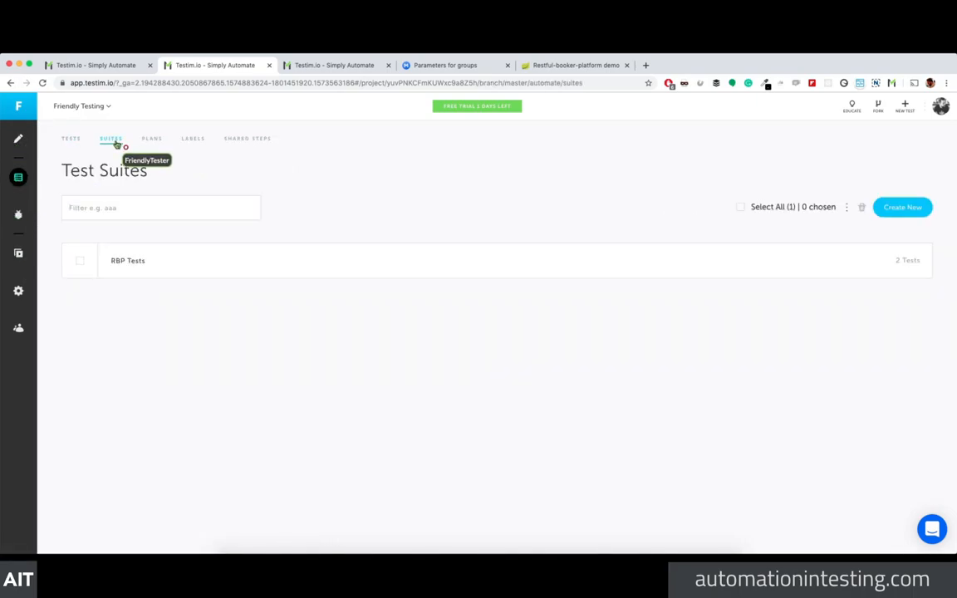
click(129, 266)
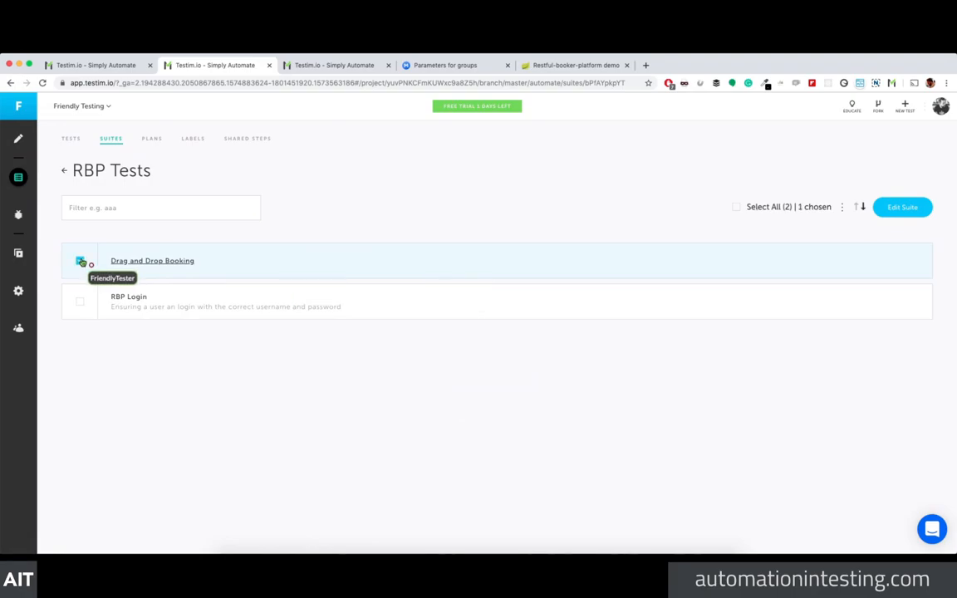
click(153, 263)
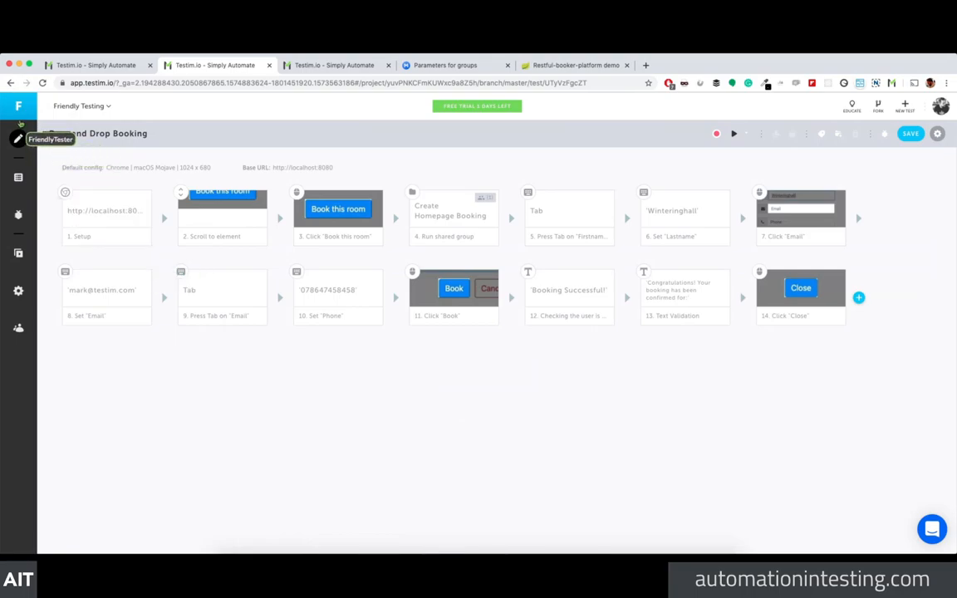
click(10, 83)
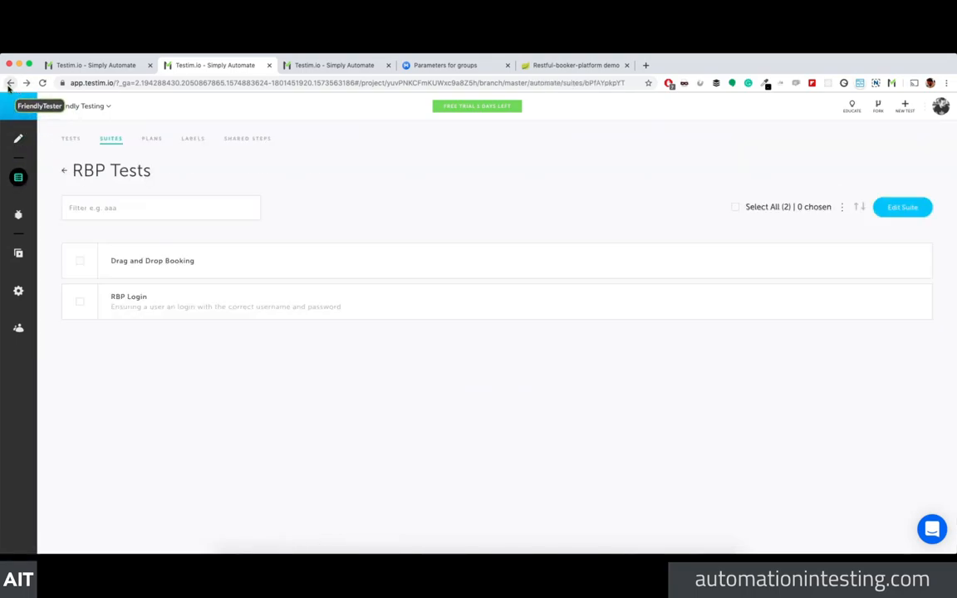
click(151, 140)
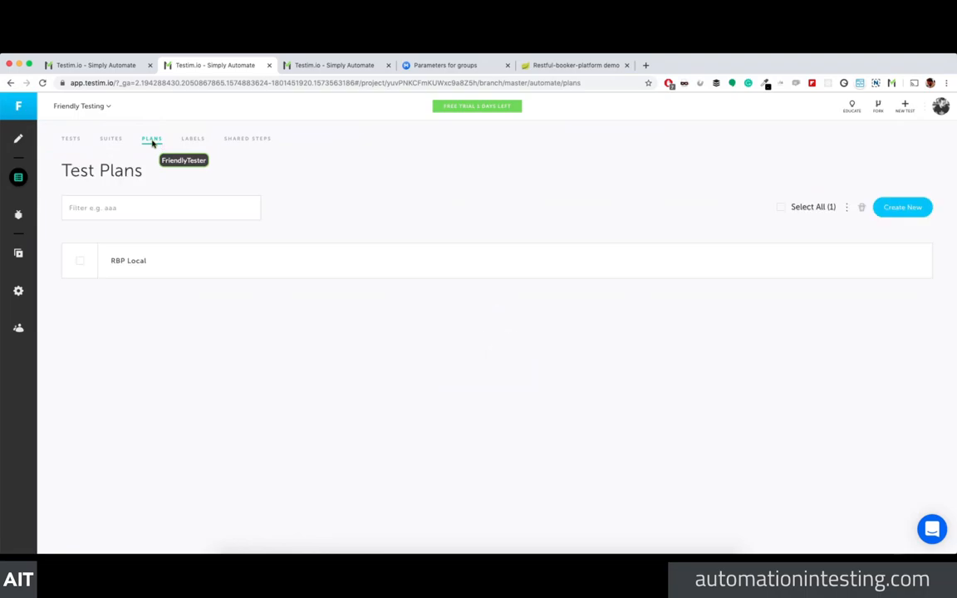
click(265, 141)
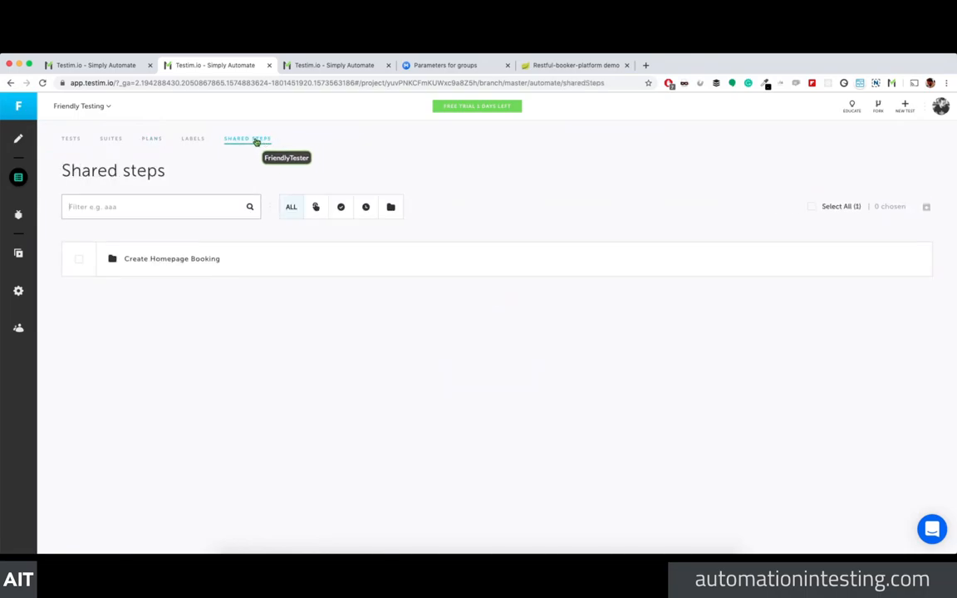
click(193, 139)
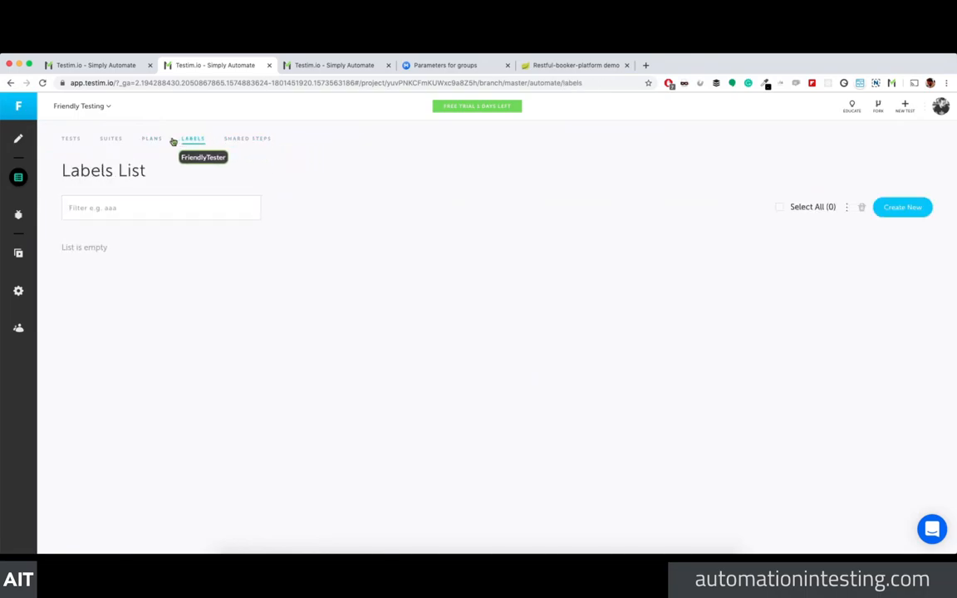
click(151, 141)
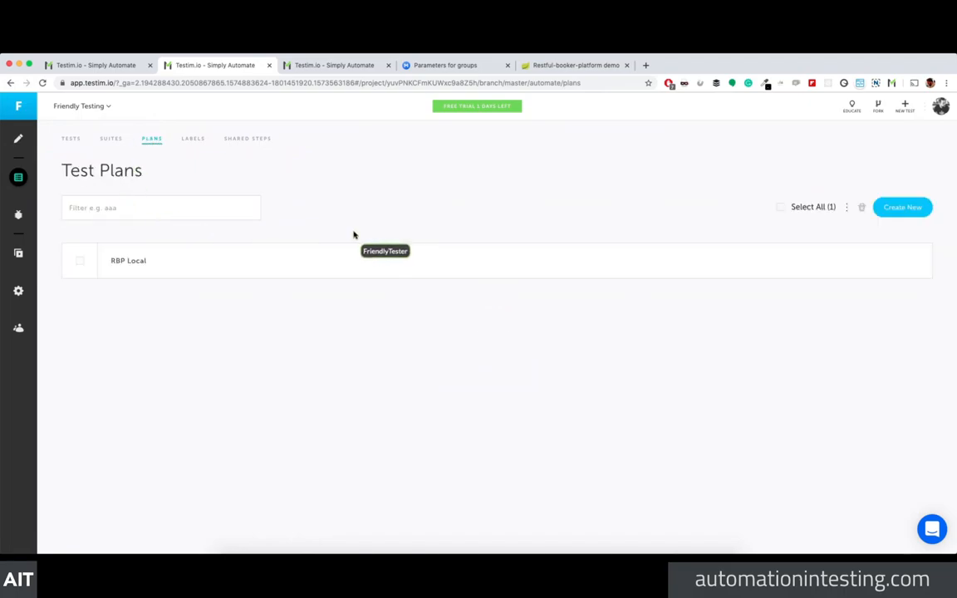
click(132, 261)
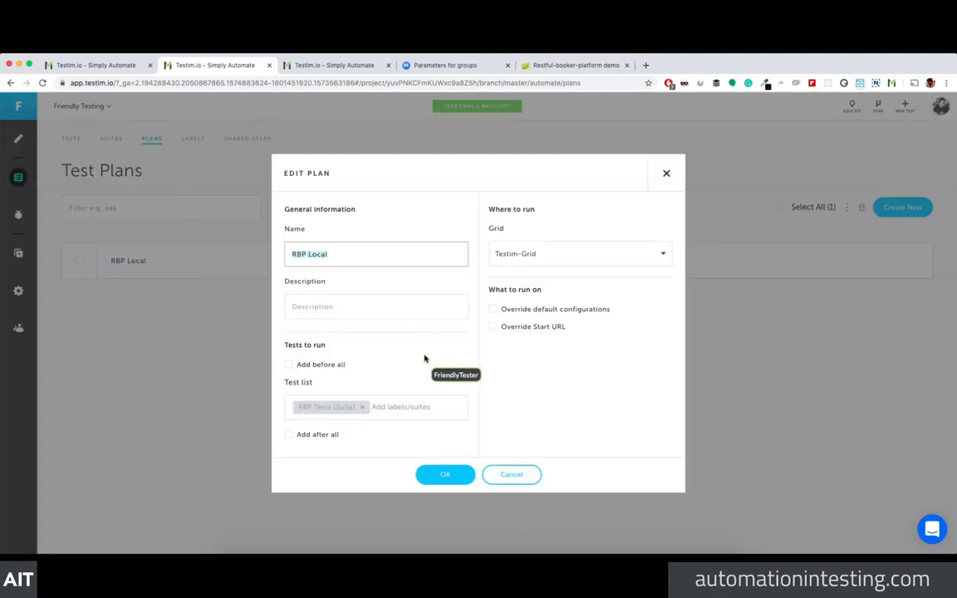
click(546, 329)
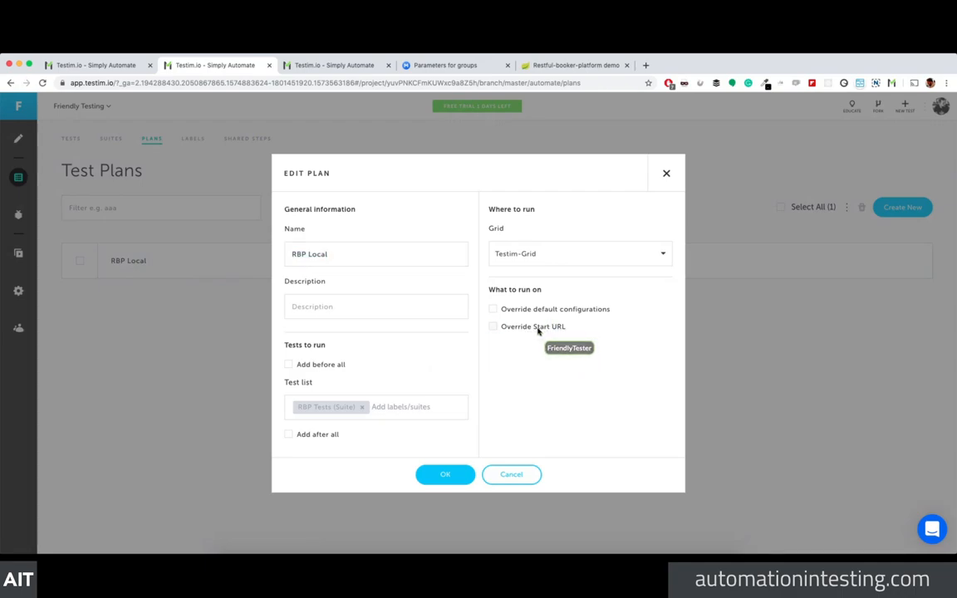
click(565, 255)
click(562, 277)
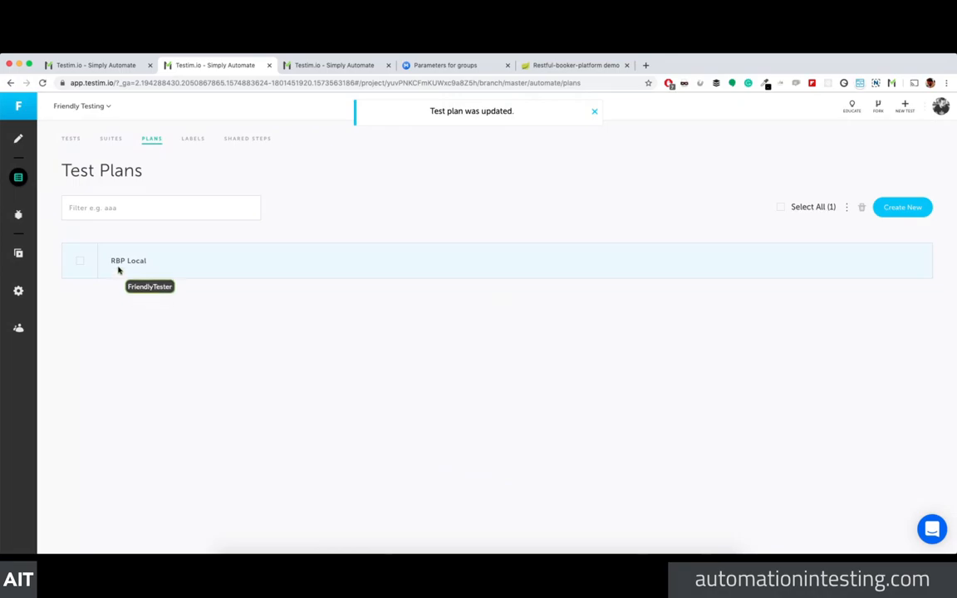
click(18, 214)
click(18, 250)
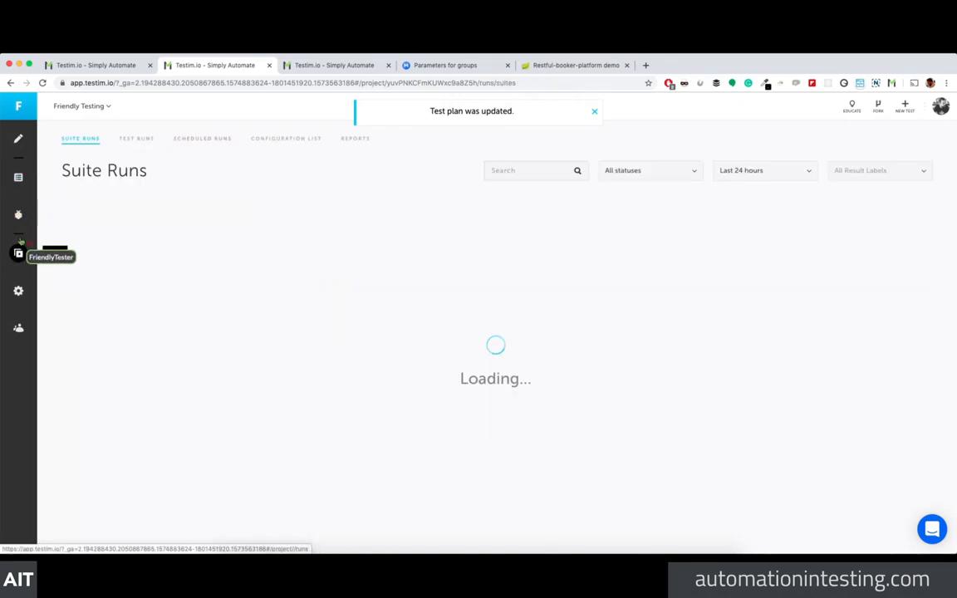
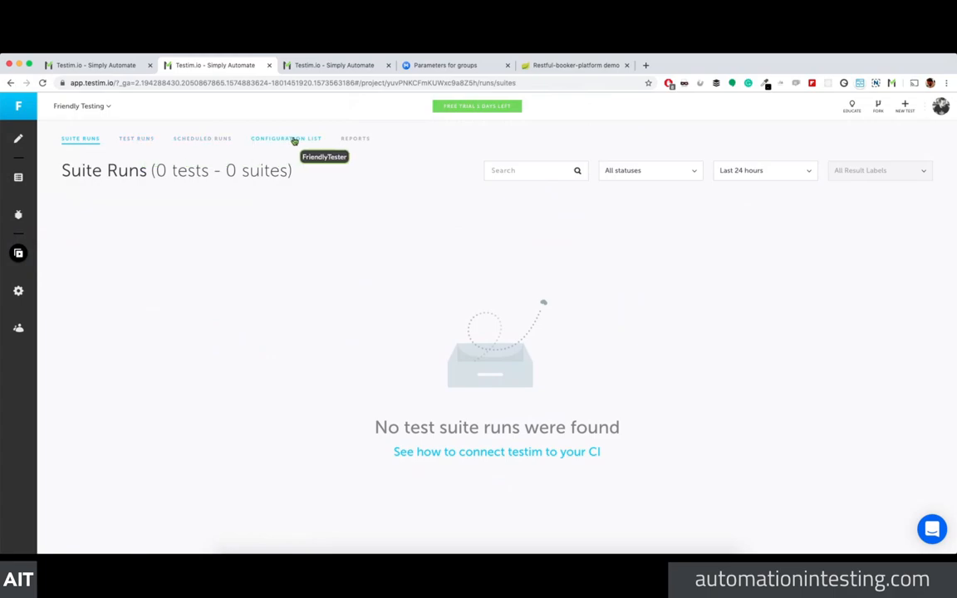
Step: Browse the Scheduled Runs, Configuration List and Reports tabs, ending on Scheduled Runs
click(208, 141)
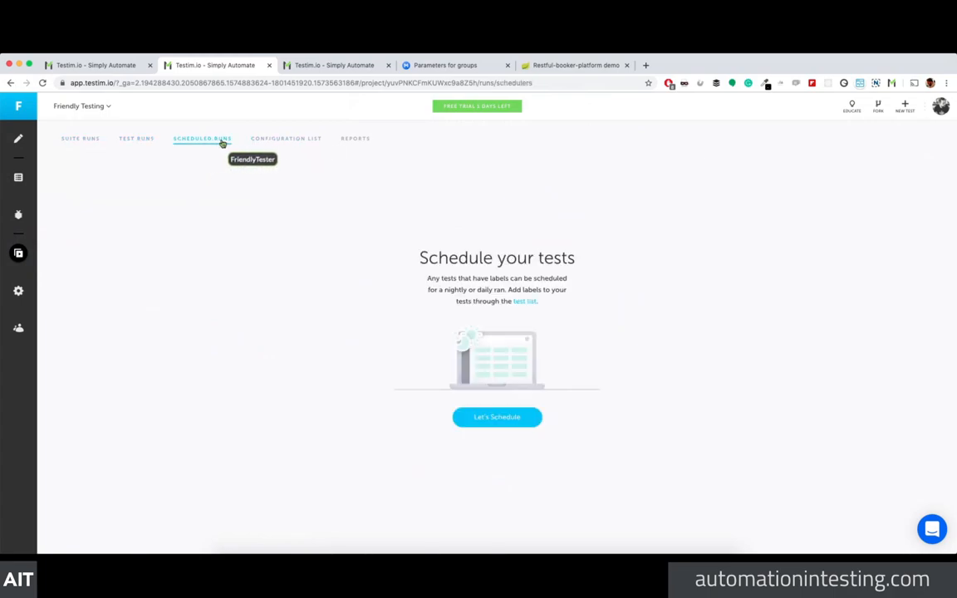
click(258, 143)
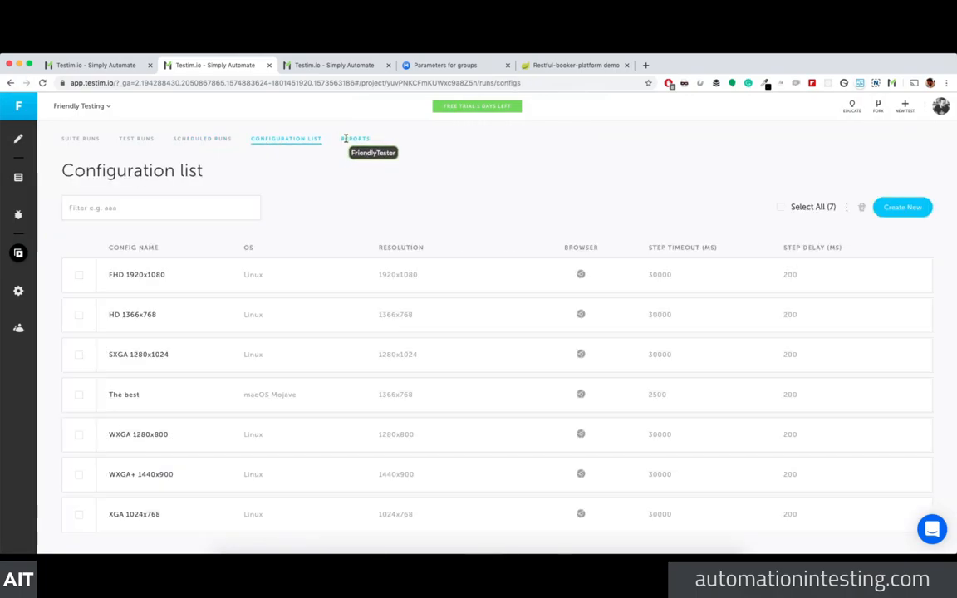
click(353, 141)
click(289, 141)
click(199, 139)
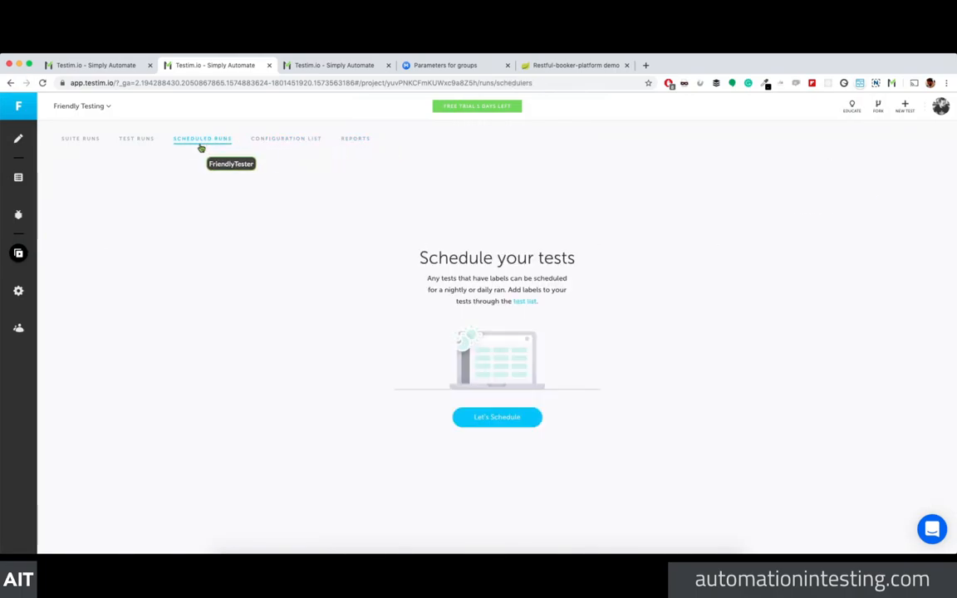
Step: Start a new schedule named Run Now on Testim-Grid running the RBP Tests suite
click(480, 417)
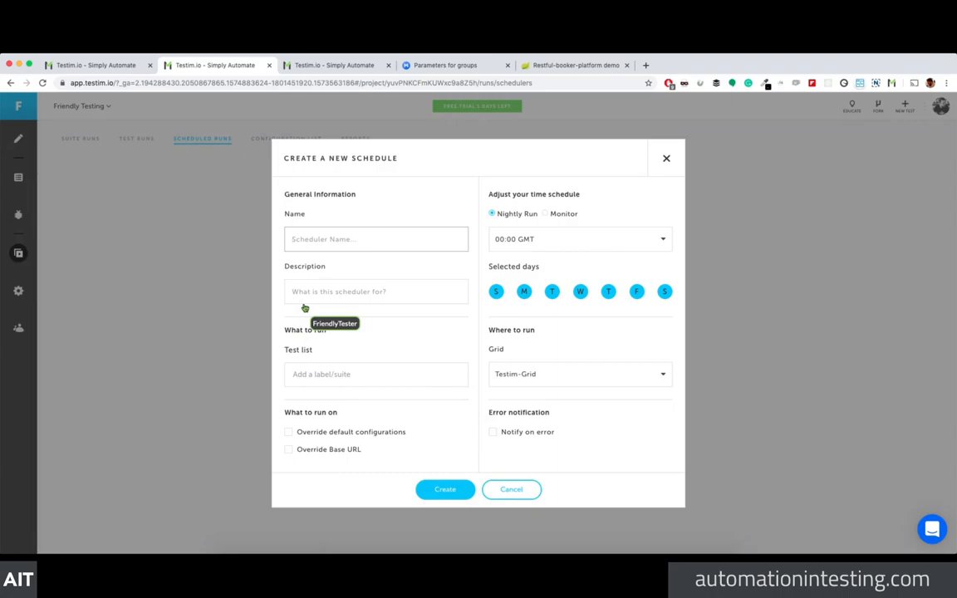
click(627, 378)
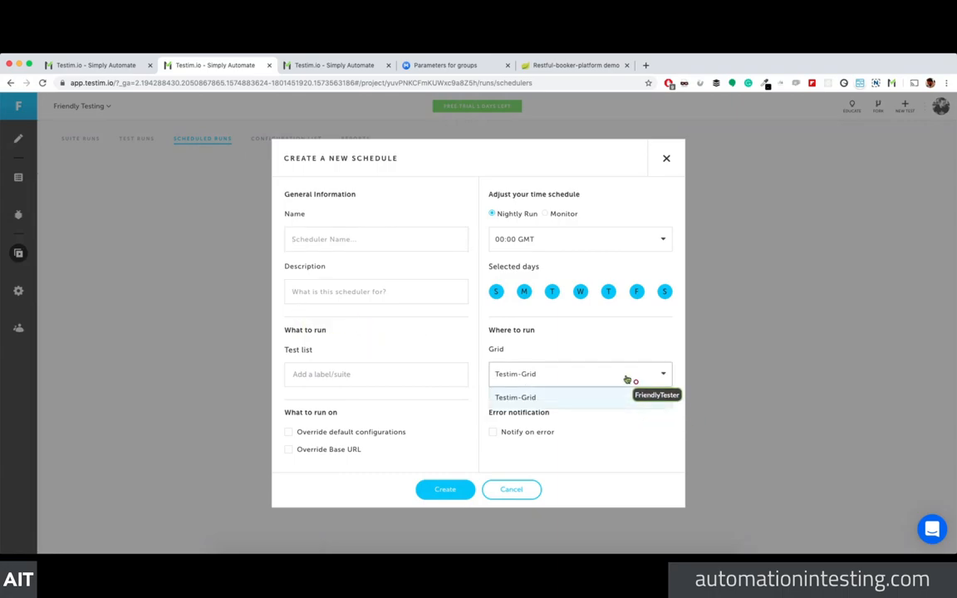
click(596, 396)
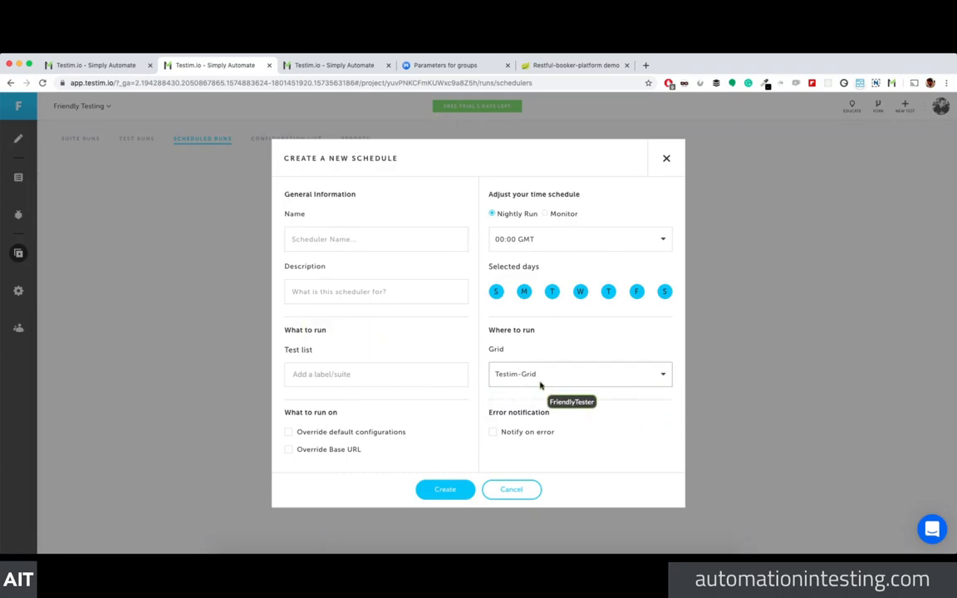
click(536, 242)
click(546, 250)
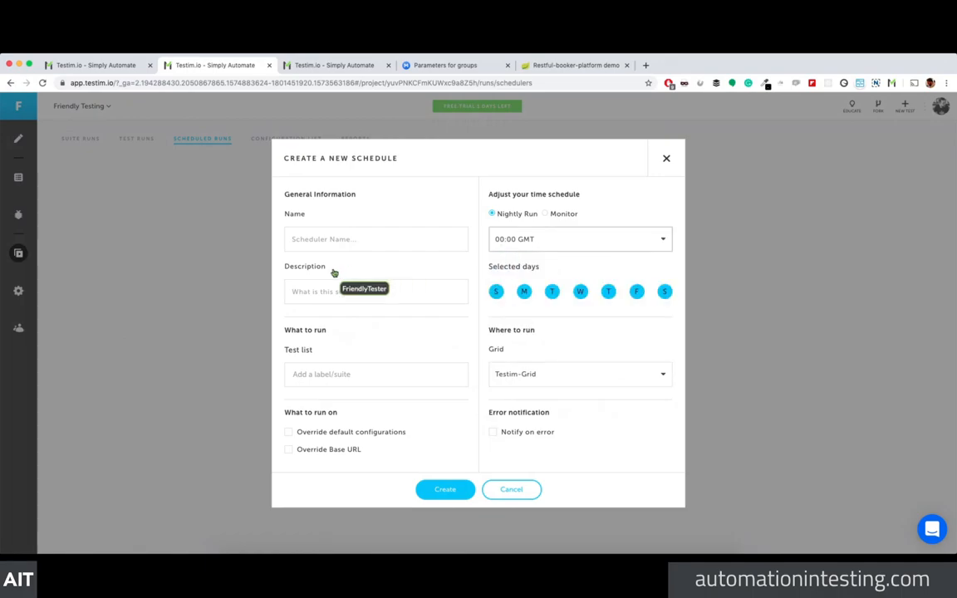
click(344, 244)
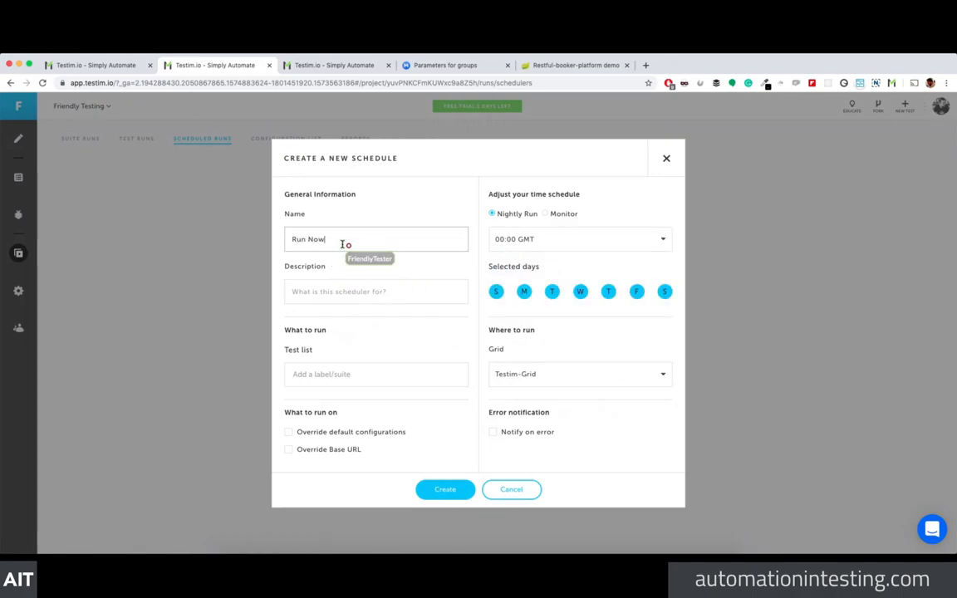
click(357, 378)
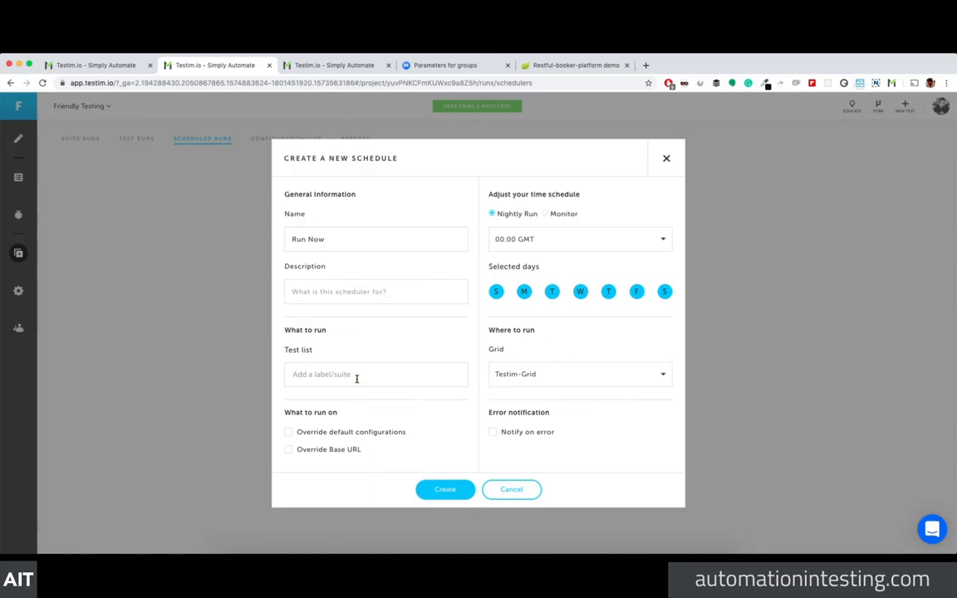
text(rb)
click(357, 394)
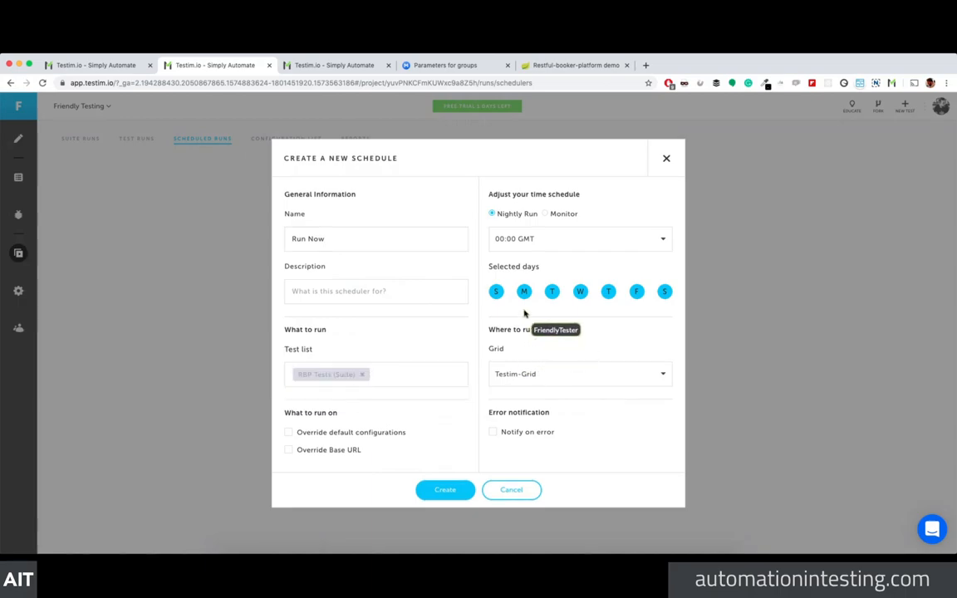
Step: Limit the schedule to run on Wednesdays only
click(496, 291)
click(524, 291)
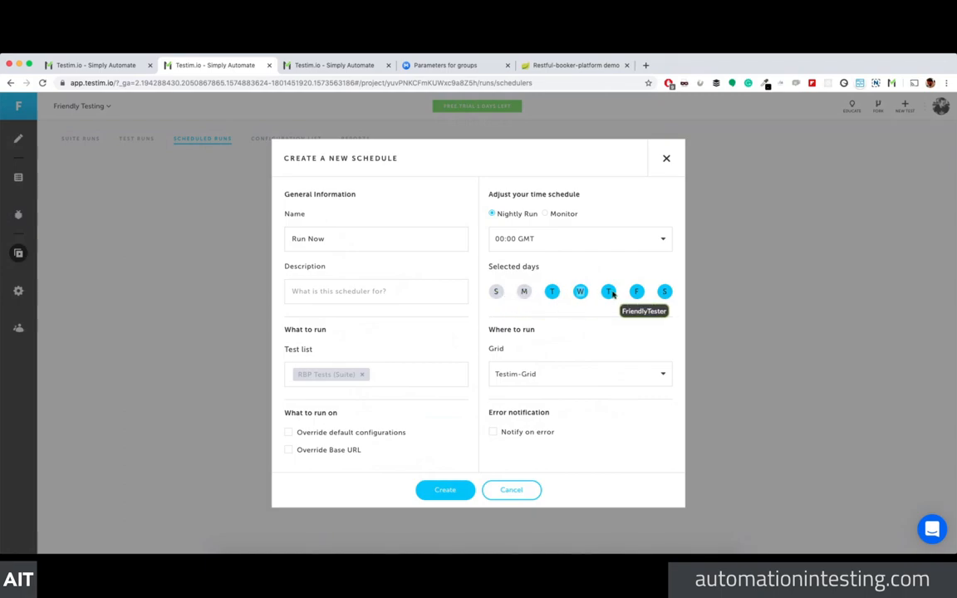
click(551, 291)
click(636, 292)
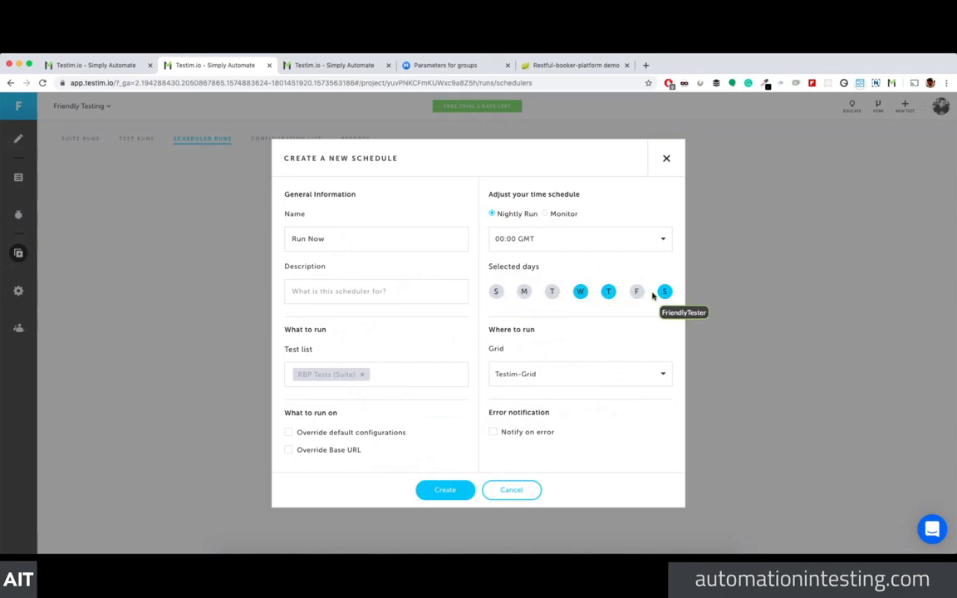
click(664, 291)
click(608, 292)
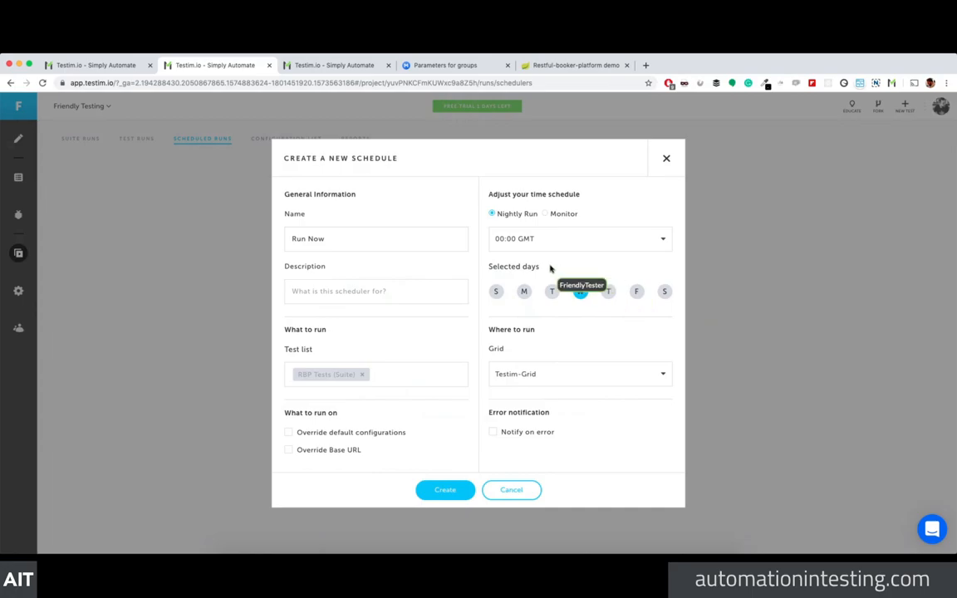
Step: Set the run time to 22:00 GMT and create the schedule
click(532, 243)
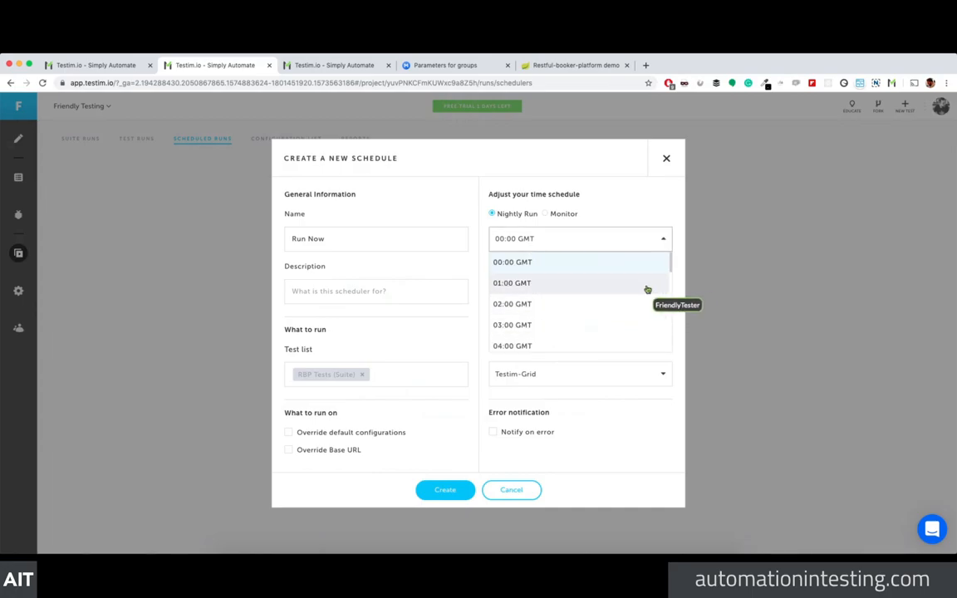
click(500, 247)
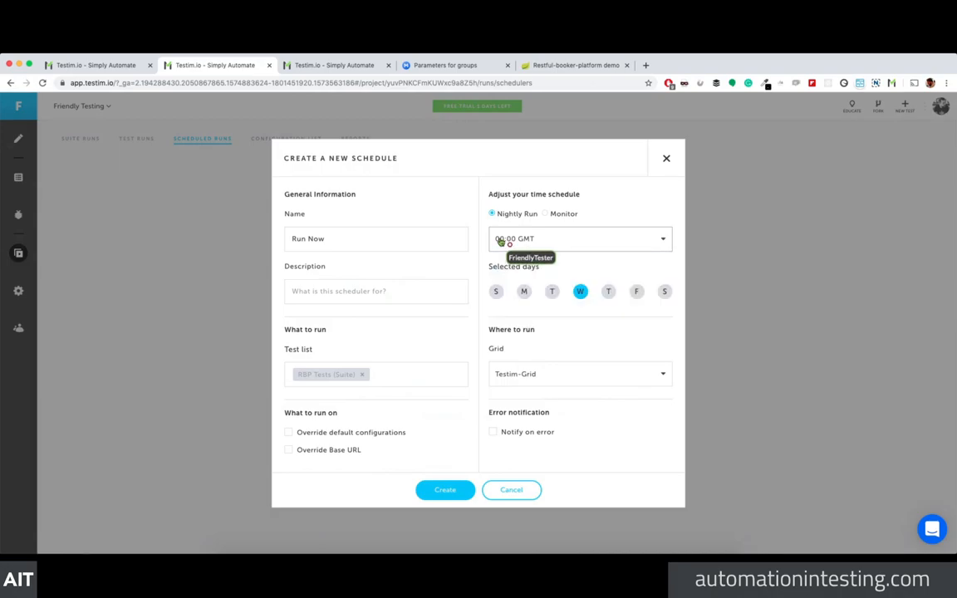
click(500, 241)
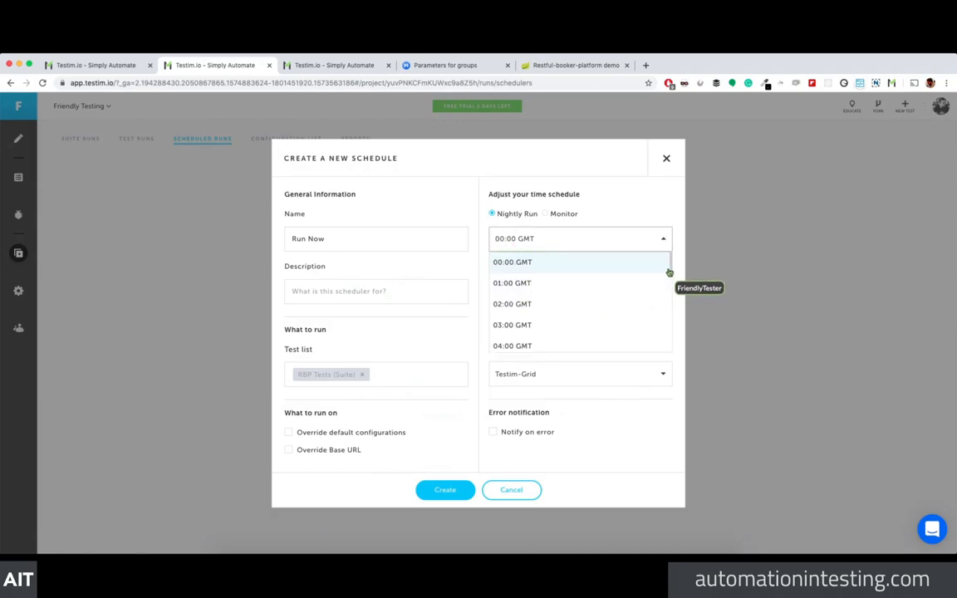
click(560, 322)
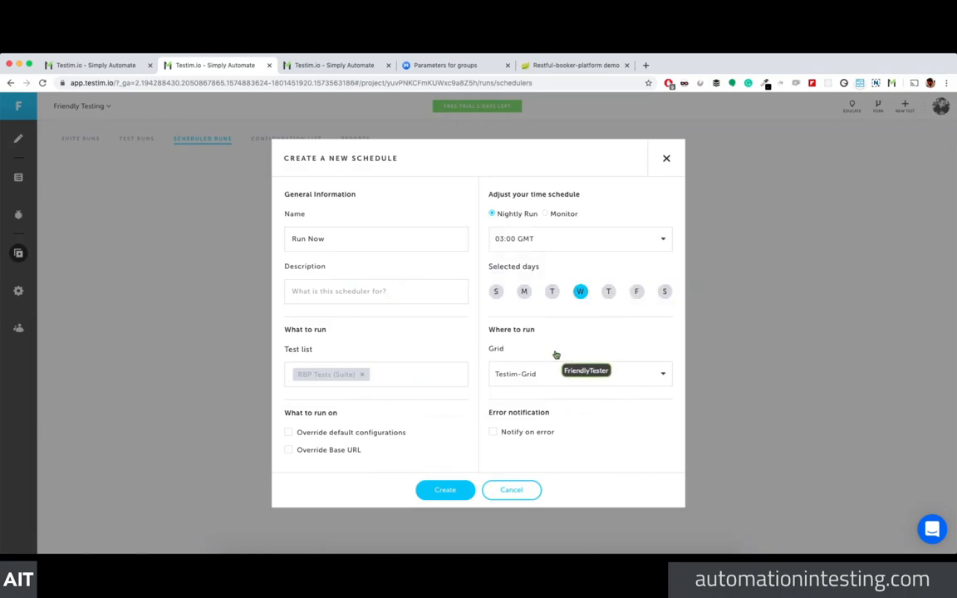
click(545, 241)
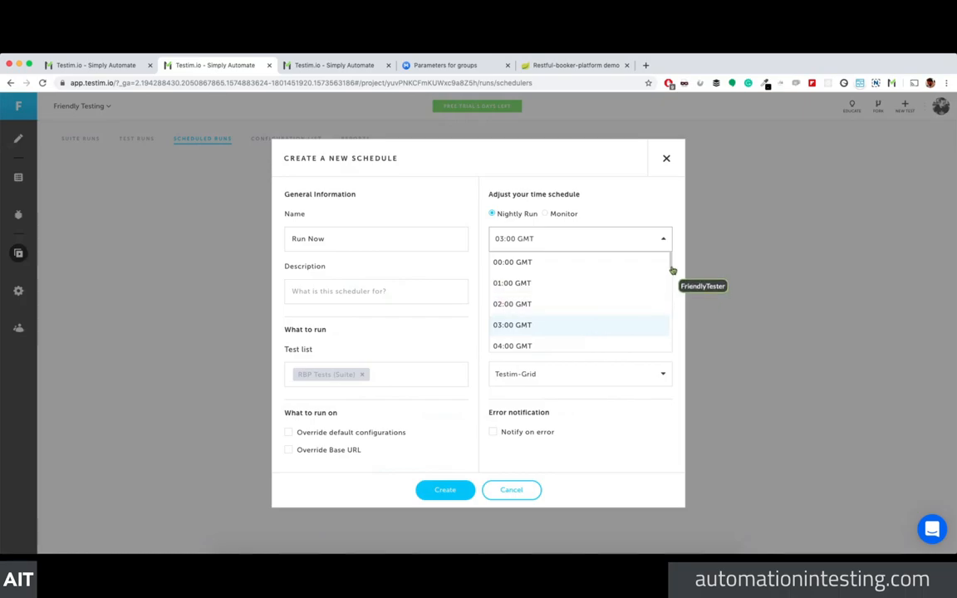
scroll(671, 266, down, 1)
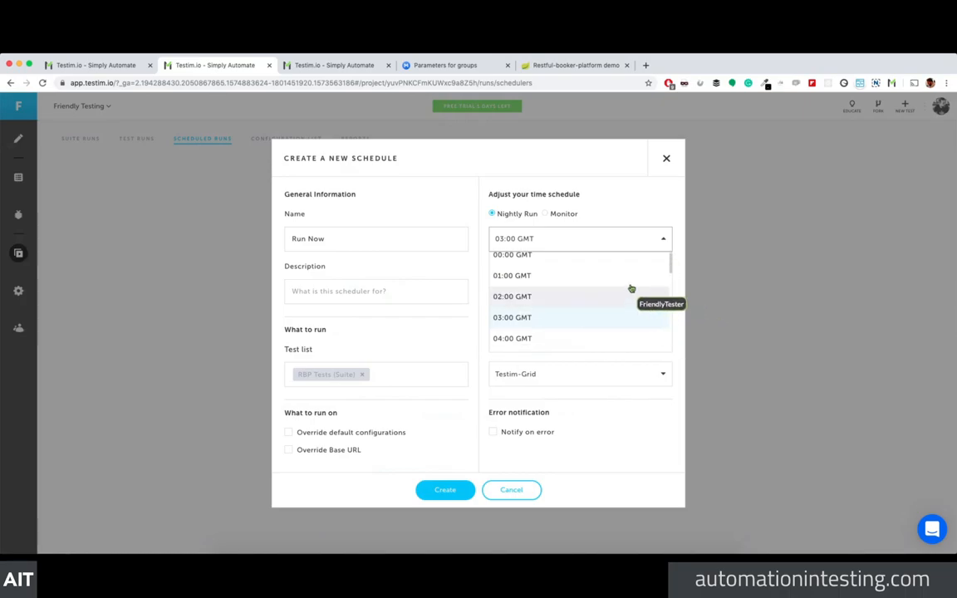
scroll(632, 287, down, 8)
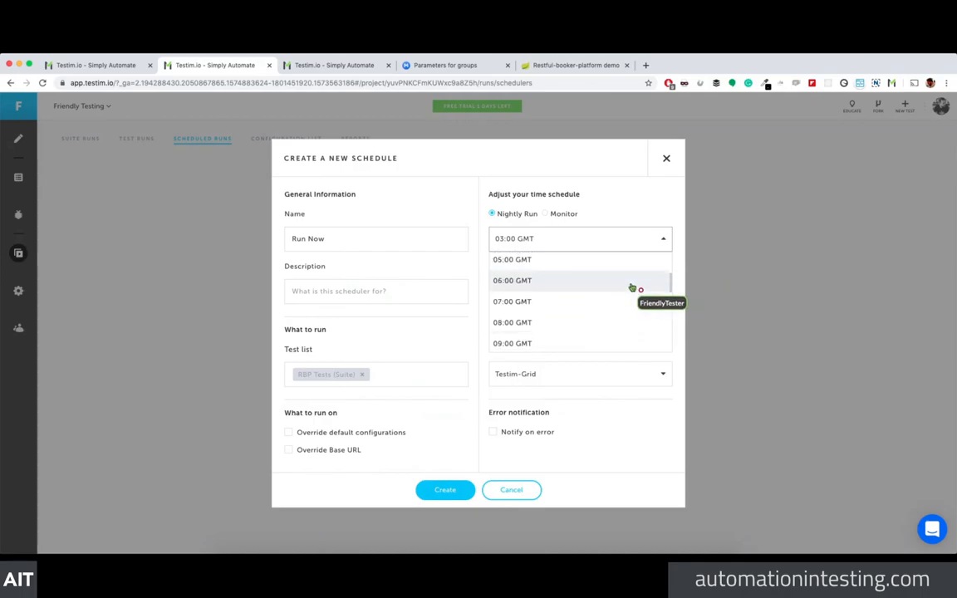
scroll(631, 286, down, 6)
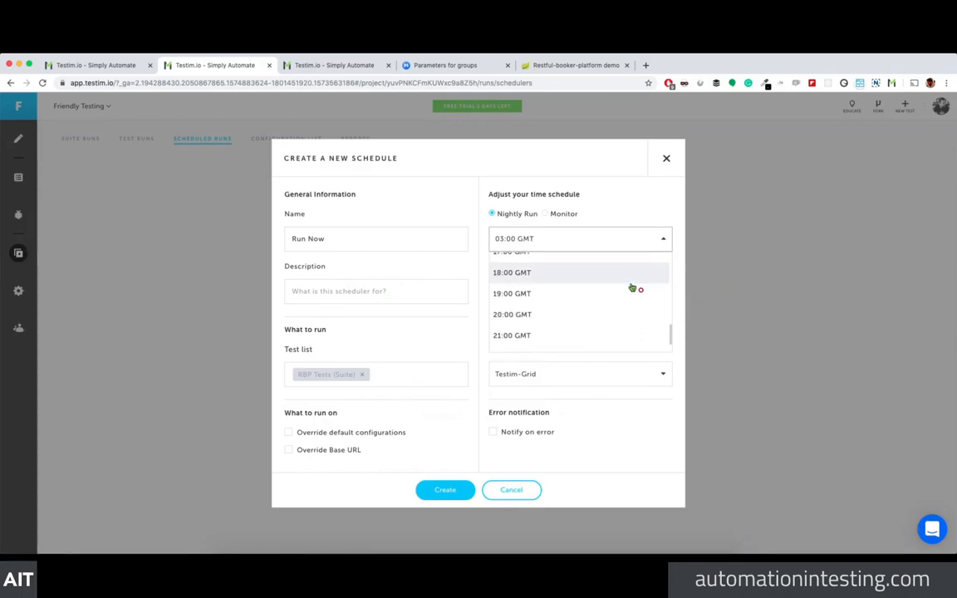
click(553, 336)
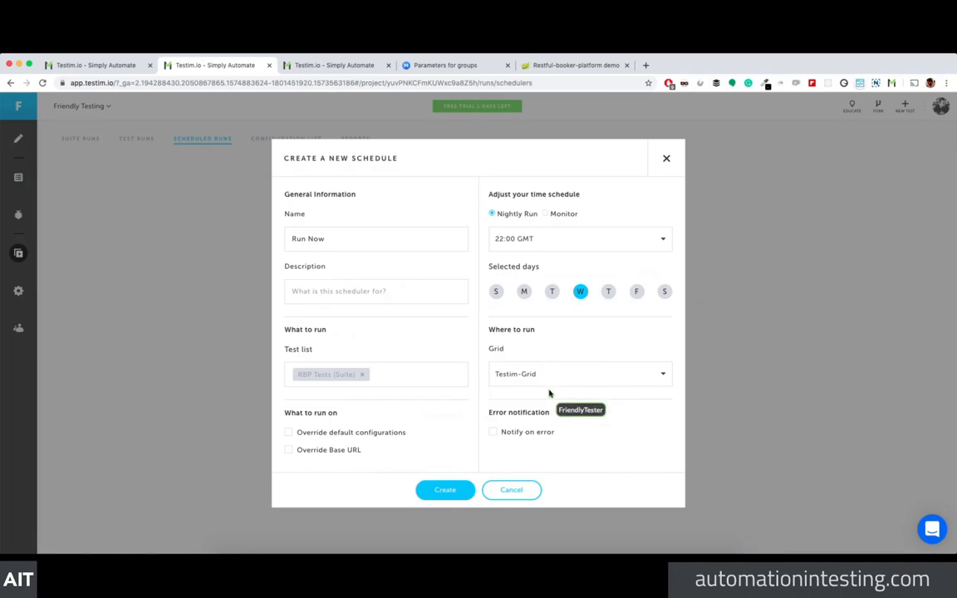
click(443, 489)
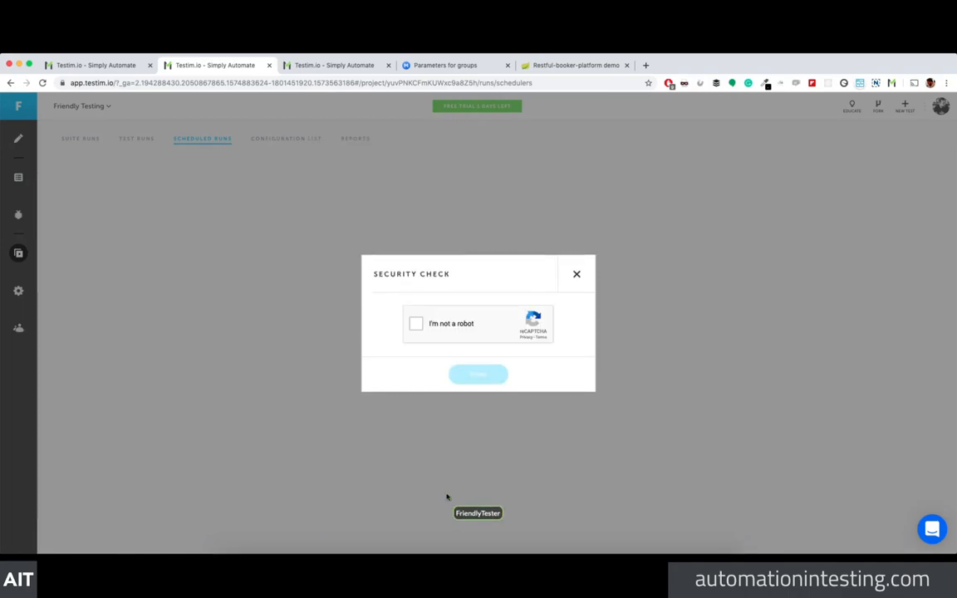
Step: Pass the reCAPTCHA check, then reopen the Run Now schedule and save it again
click(415, 323)
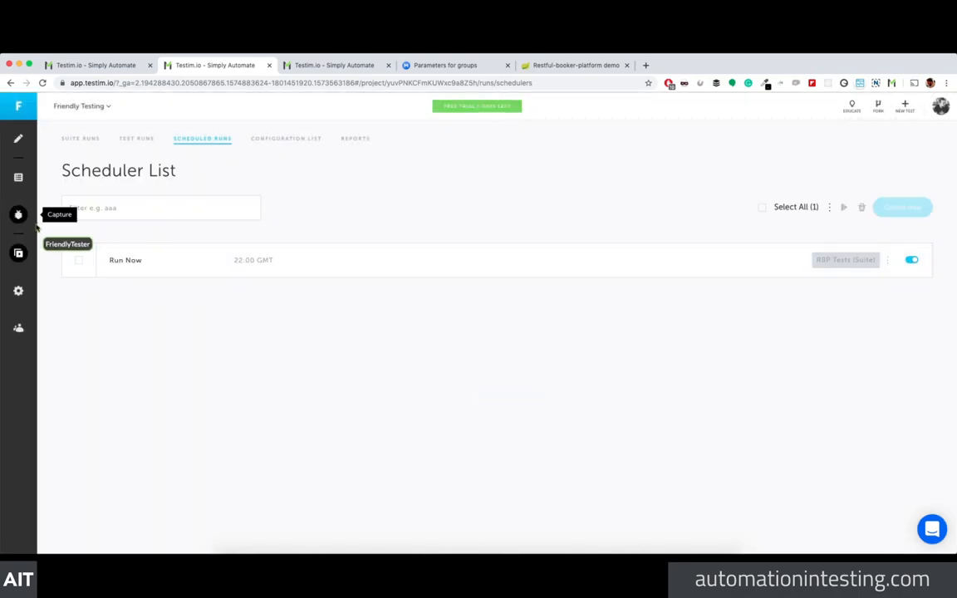
click(121, 262)
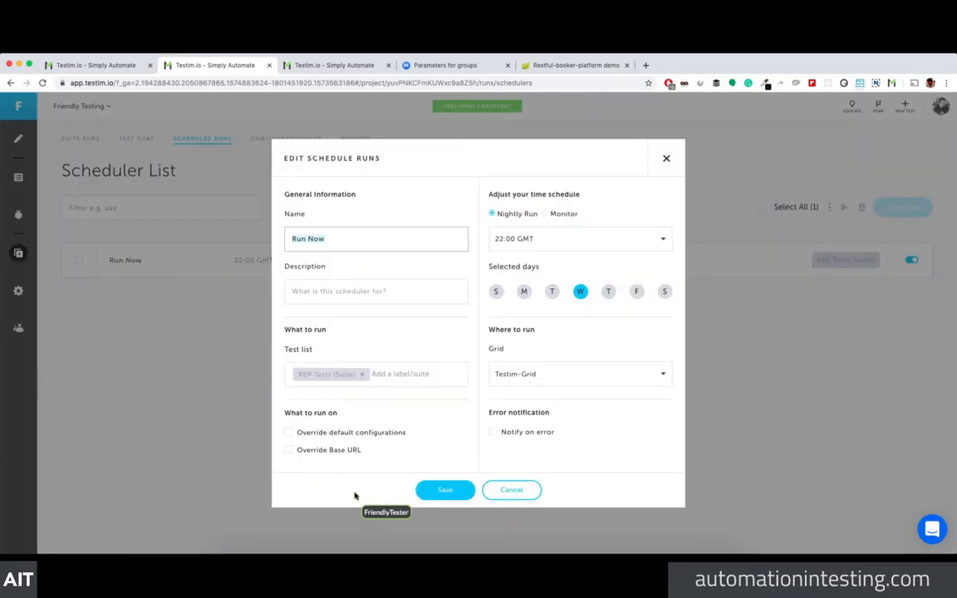
click(443, 488)
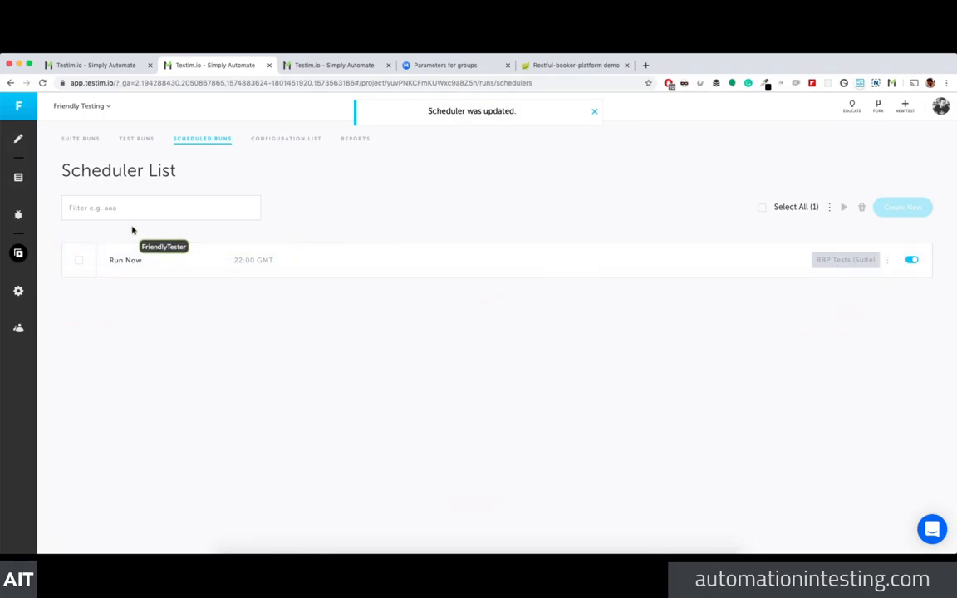
click(18, 215)
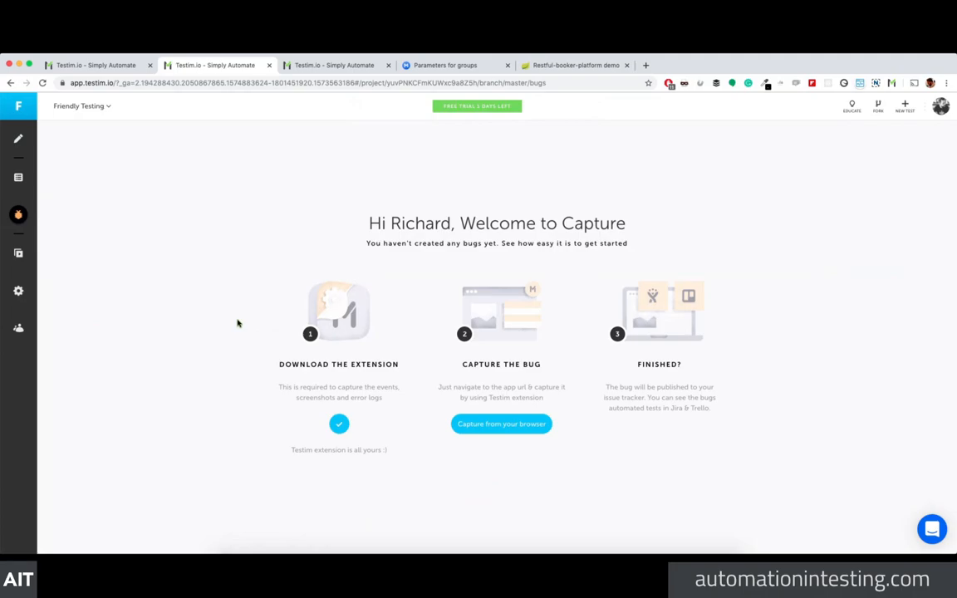
Step: Launch Capture from the browser and switch to the Room 101 admin page tab
click(480, 426)
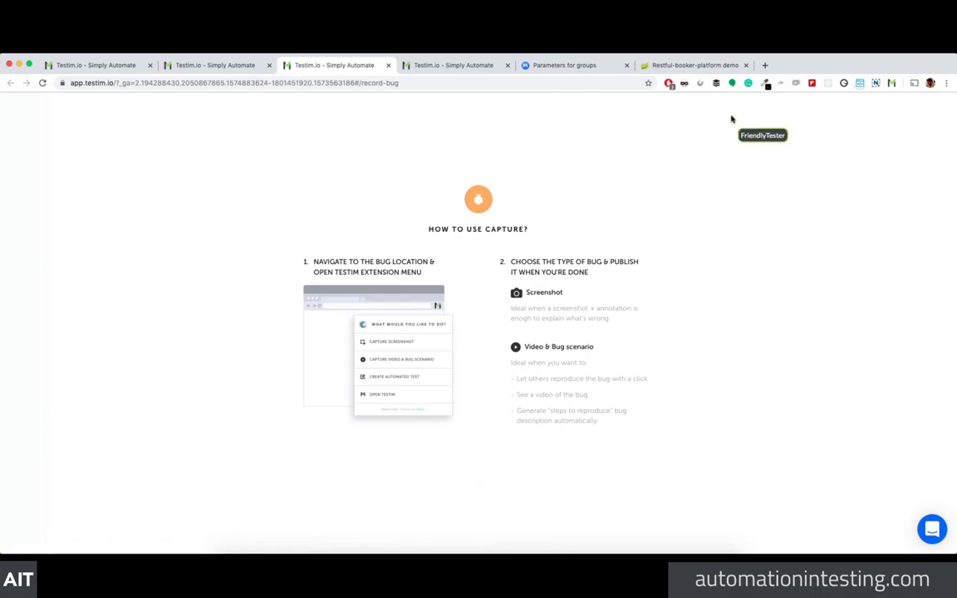
click(660, 65)
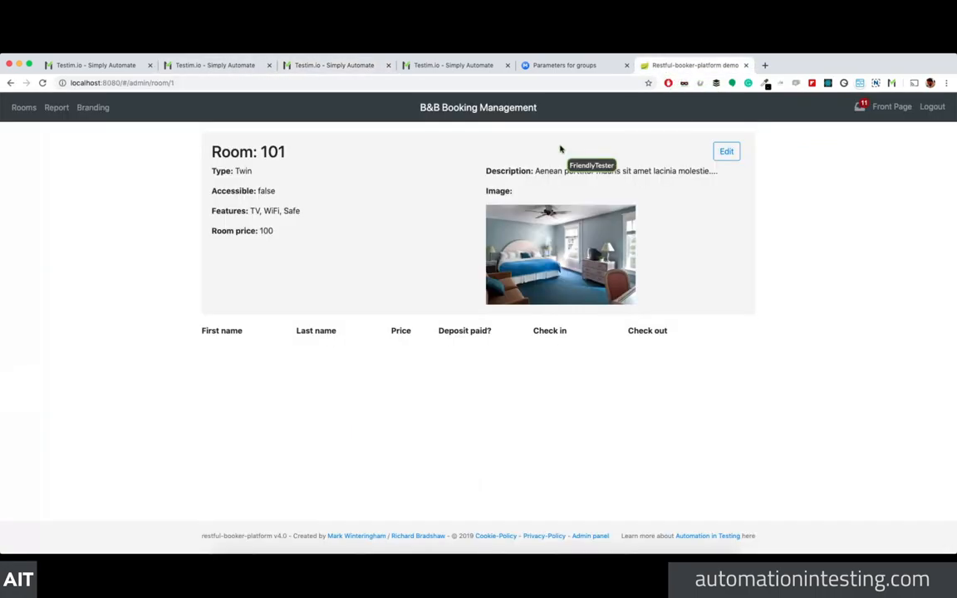
click(890, 83)
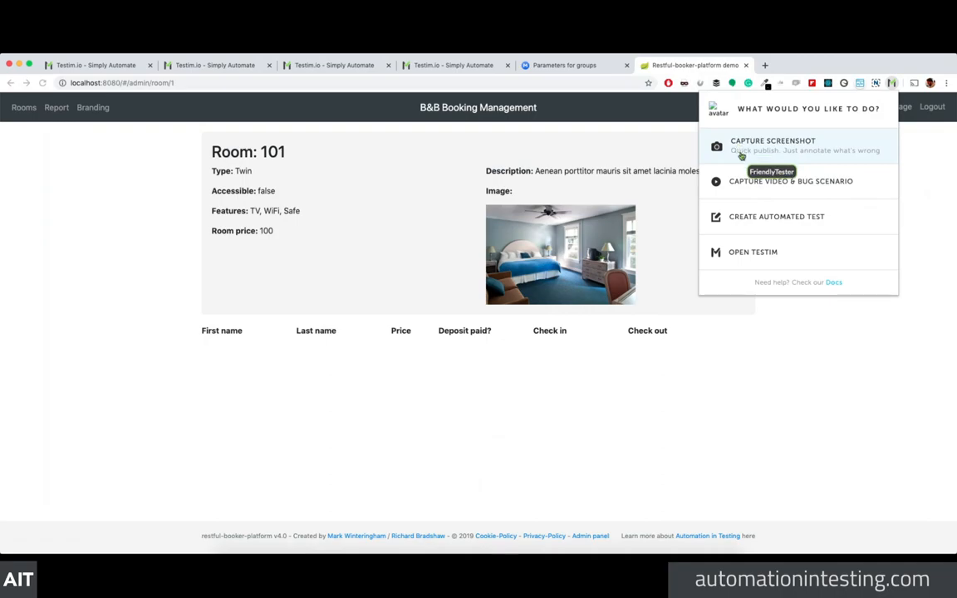
click(720, 181)
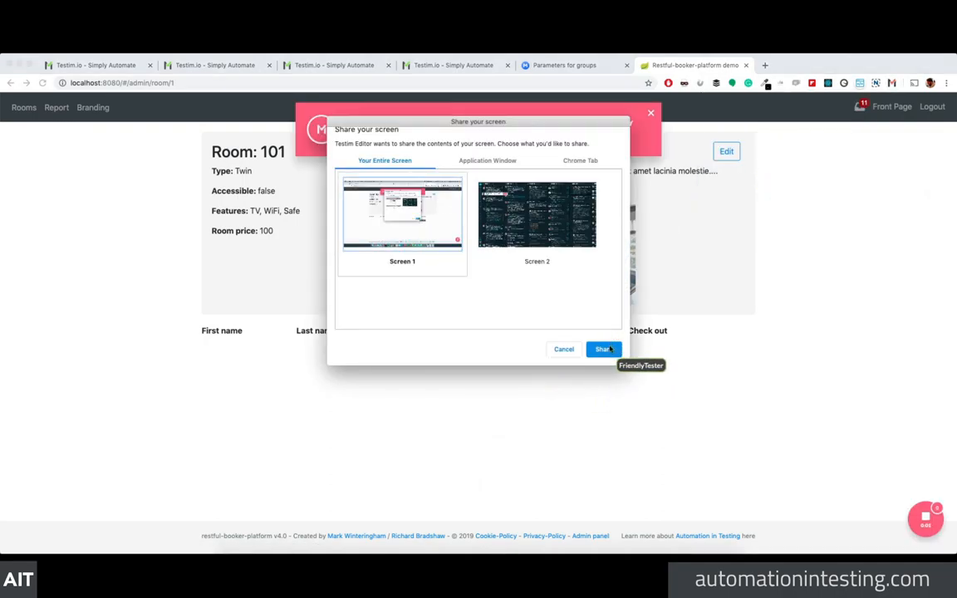
click(604, 353)
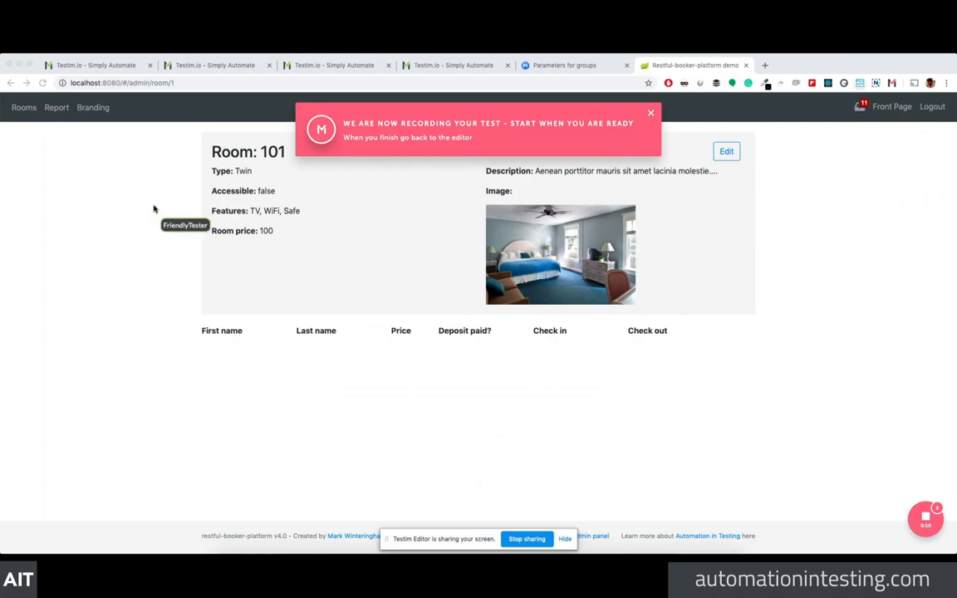
drag(360, 192, 303, 159)
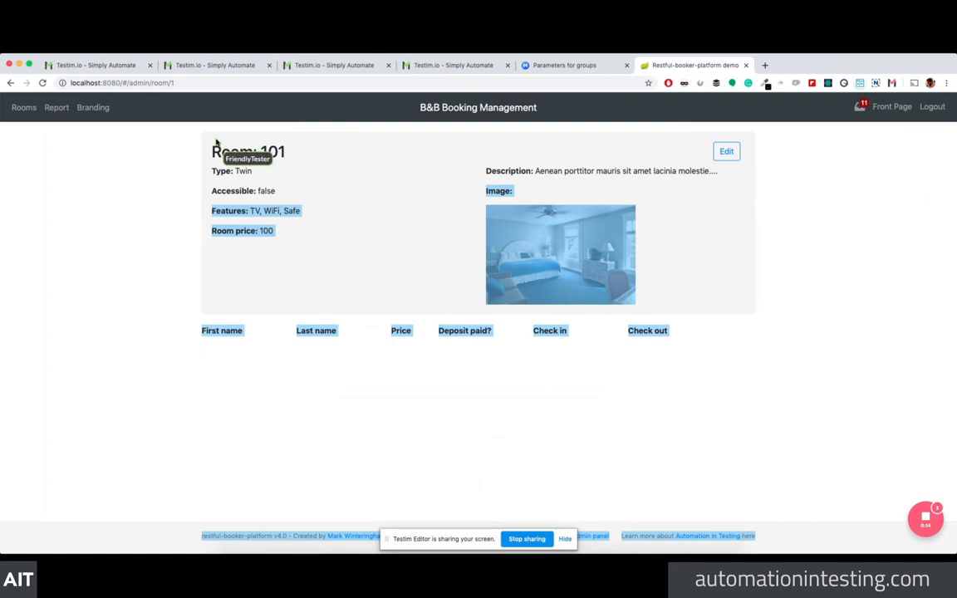
click(322, 205)
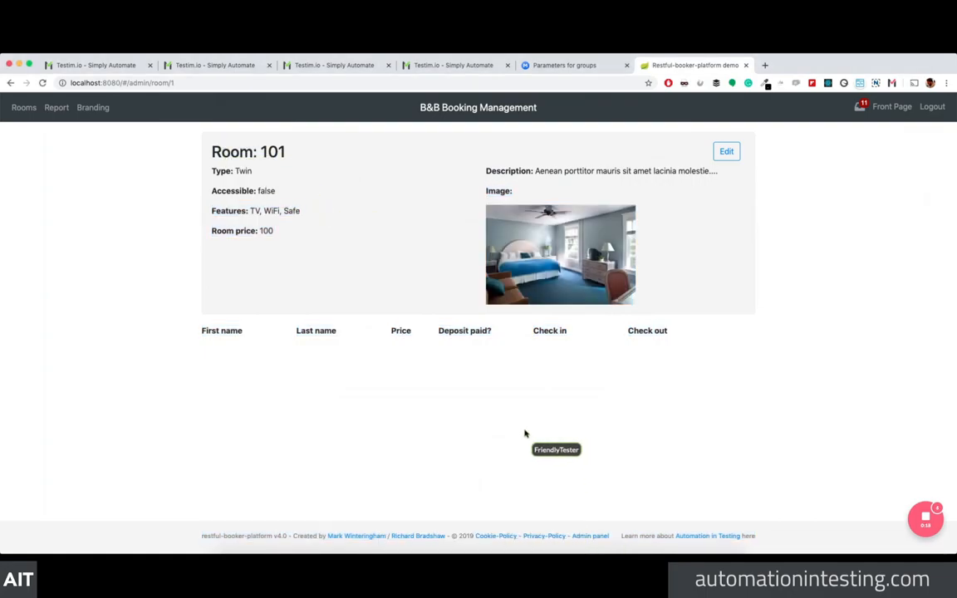
Step: Screenshot Room 101 and draw a pink box around the Deposit paid?, Check in and Check out headers
click(891, 83)
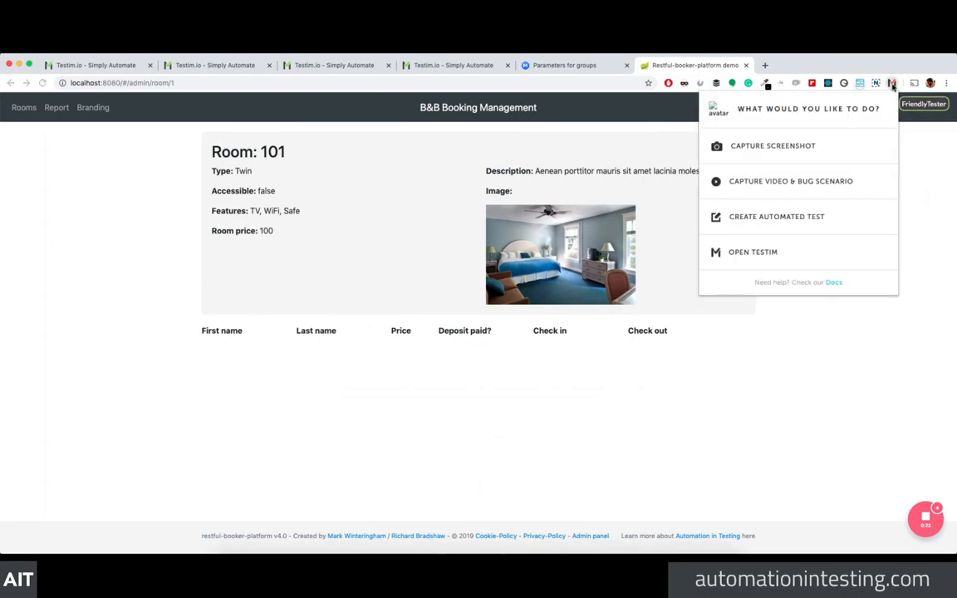
click(893, 86)
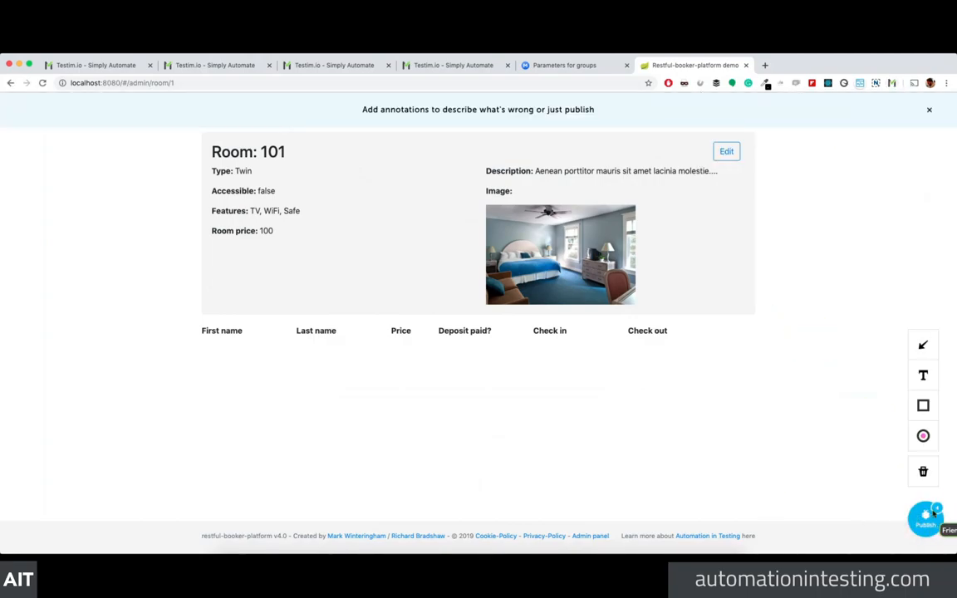
click(923, 436)
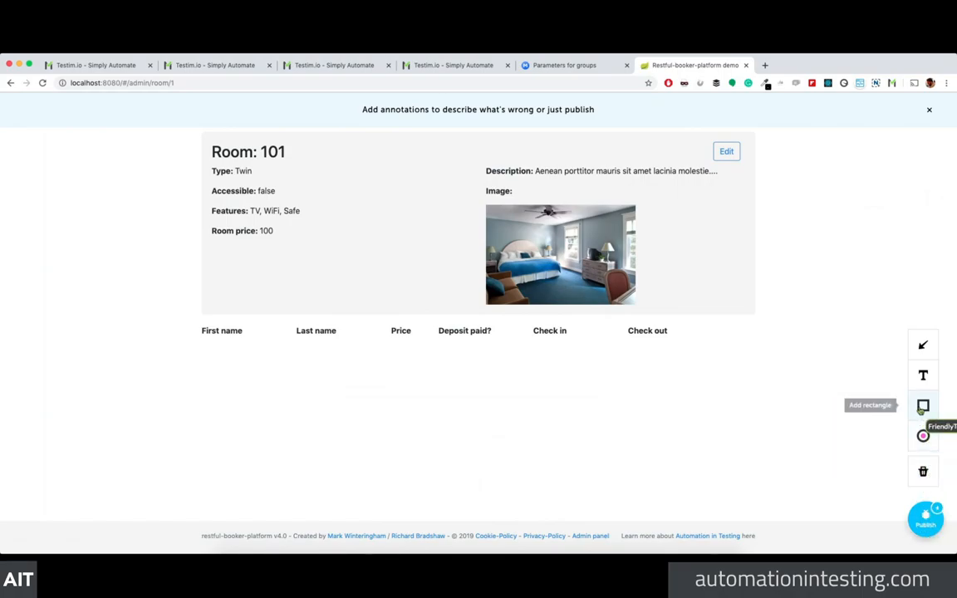
click(922, 407)
drag(430, 280, 705, 345)
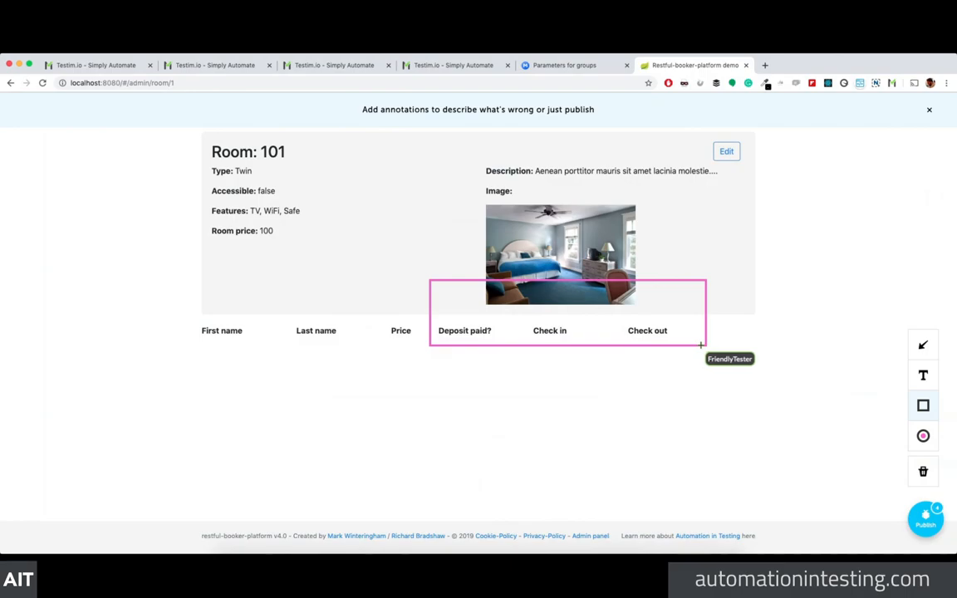
Step: Add the 'Wooogogoo' text note plus a second text annotation, then publish the capture
click(923, 376)
click(263, 262)
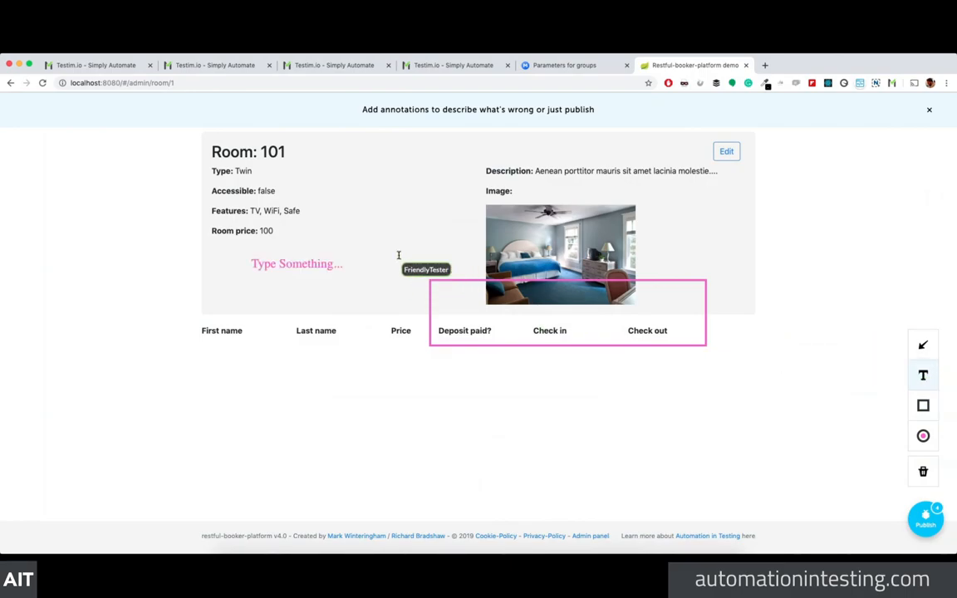
click(308, 264)
double_click(308, 263)
text(Wooogogoo)
click(473, 242)
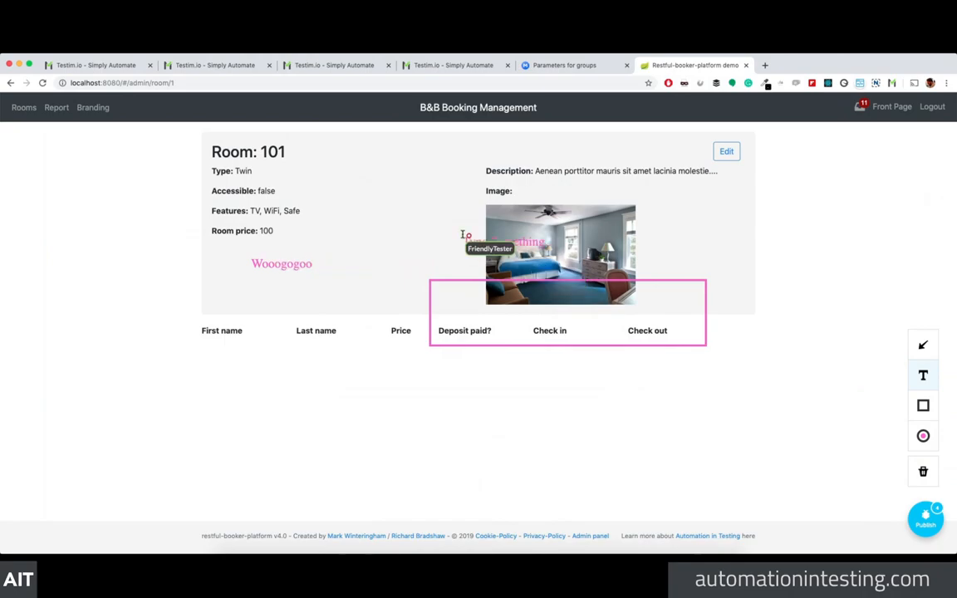
click(926, 522)
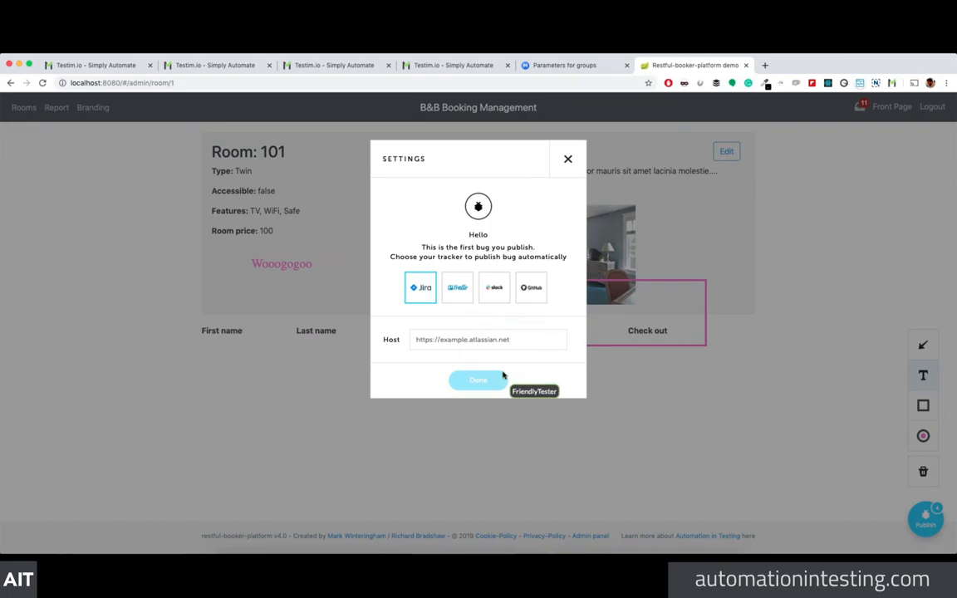
Step: Close the tracker settings, check the extension options, and publish the annotated capture again
click(567, 159)
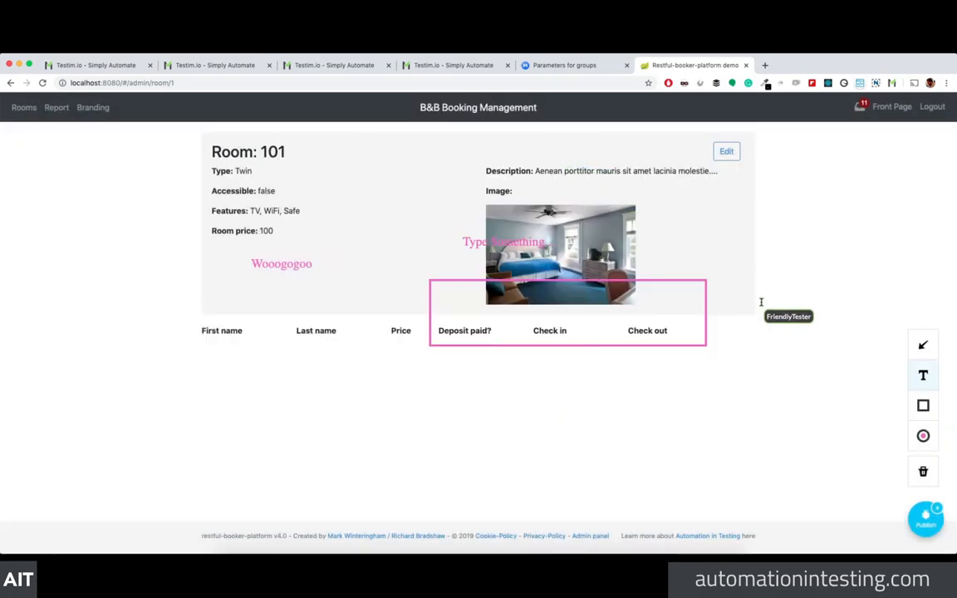
click(891, 85)
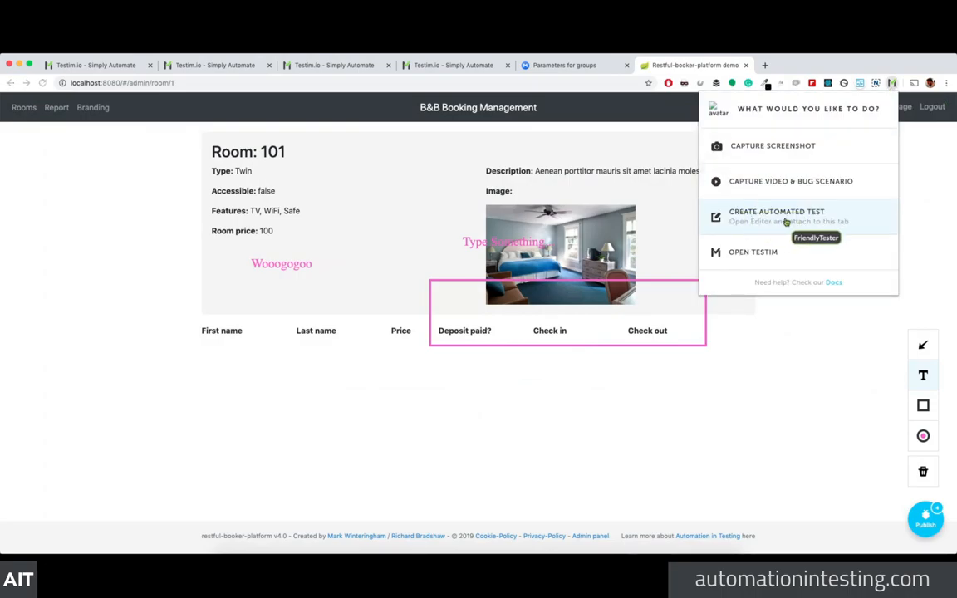
click(737, 387)
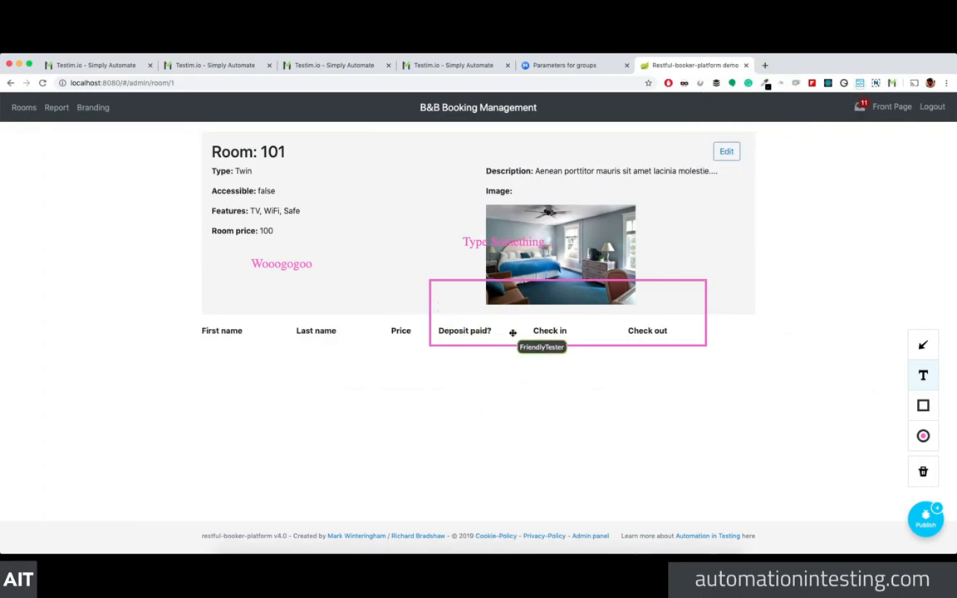
mouse_move(910, 446)
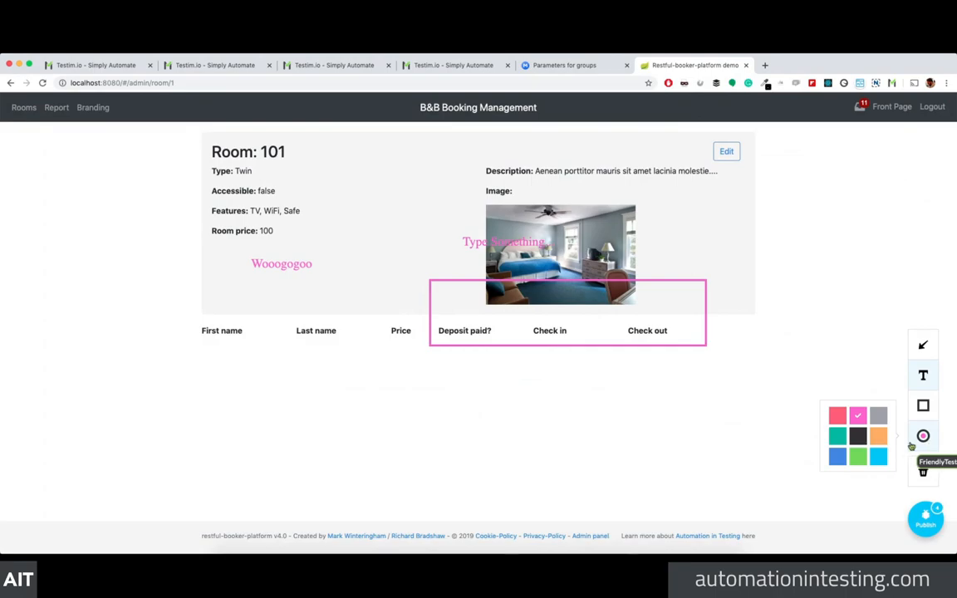
click(928, 521)
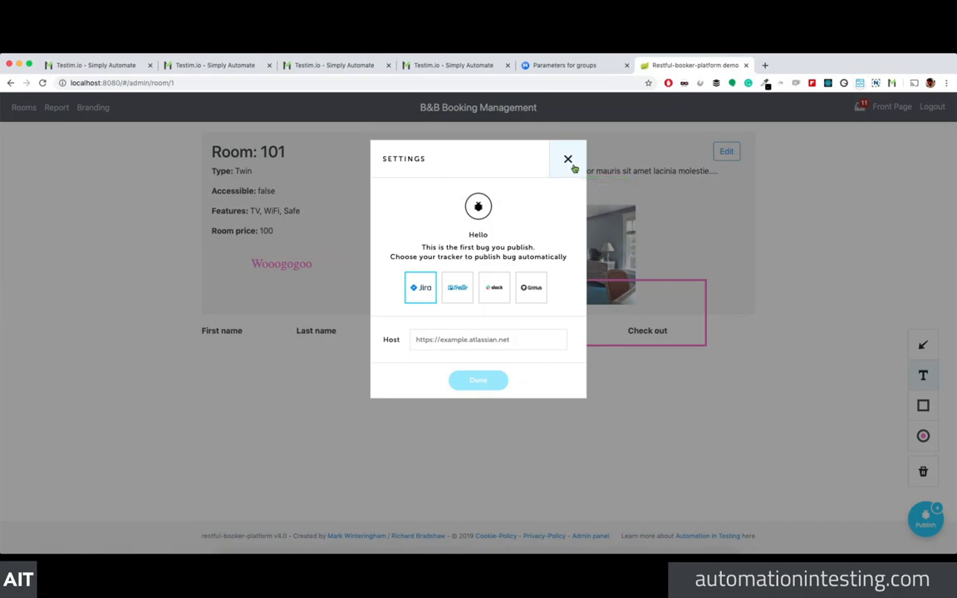
Step: Try the Jira, Trello, Slack and GitHub trackers, then close the settings without publishing
click(451, 342)
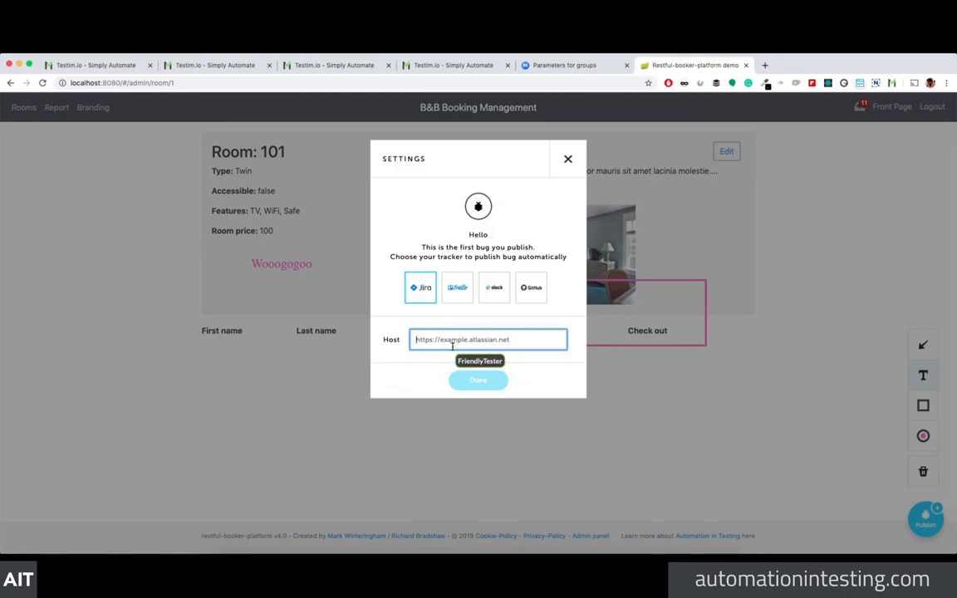
click(458, 294)
click(495, 296)
click(523, 297)
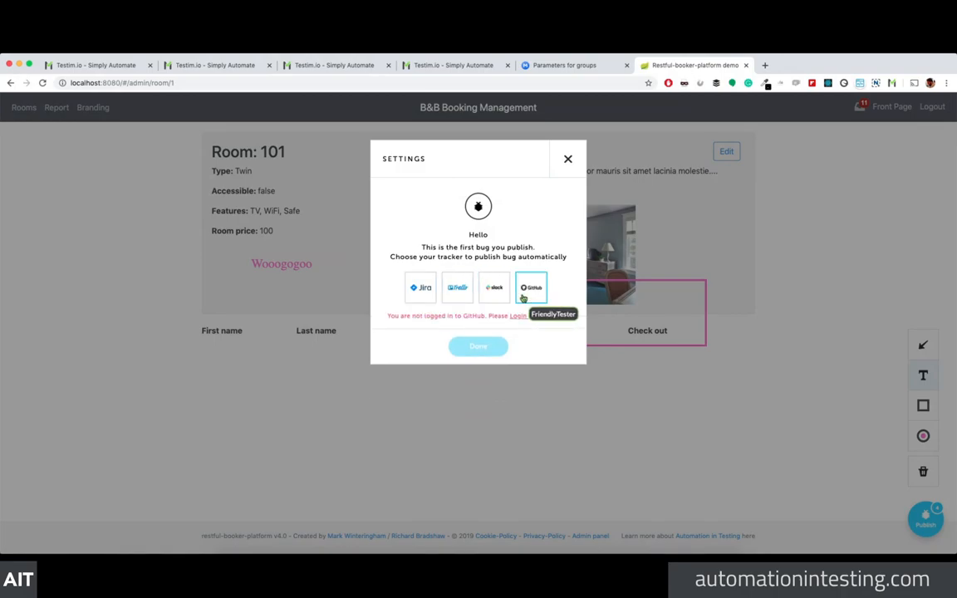
click(419, 295)
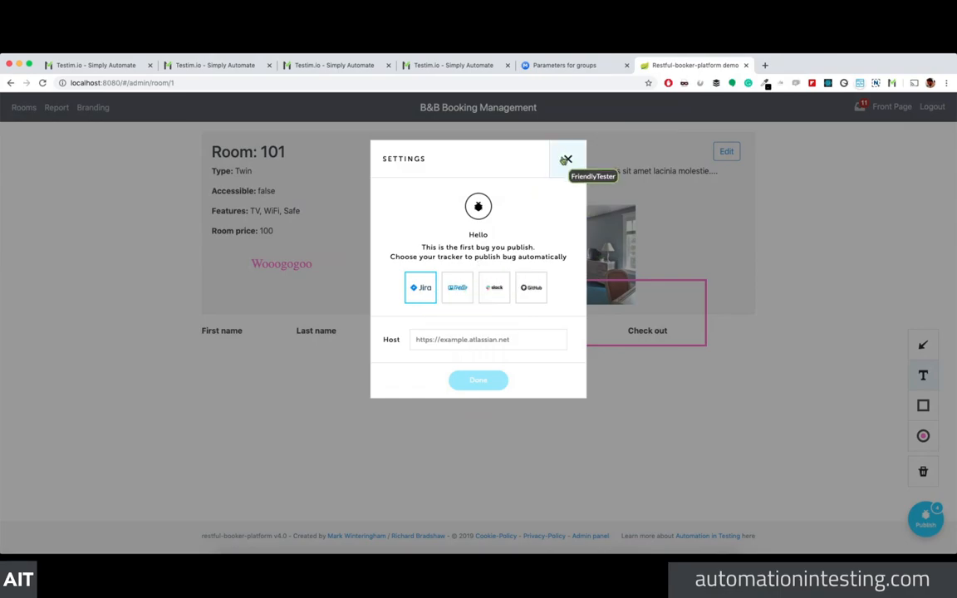
click(566, 159)
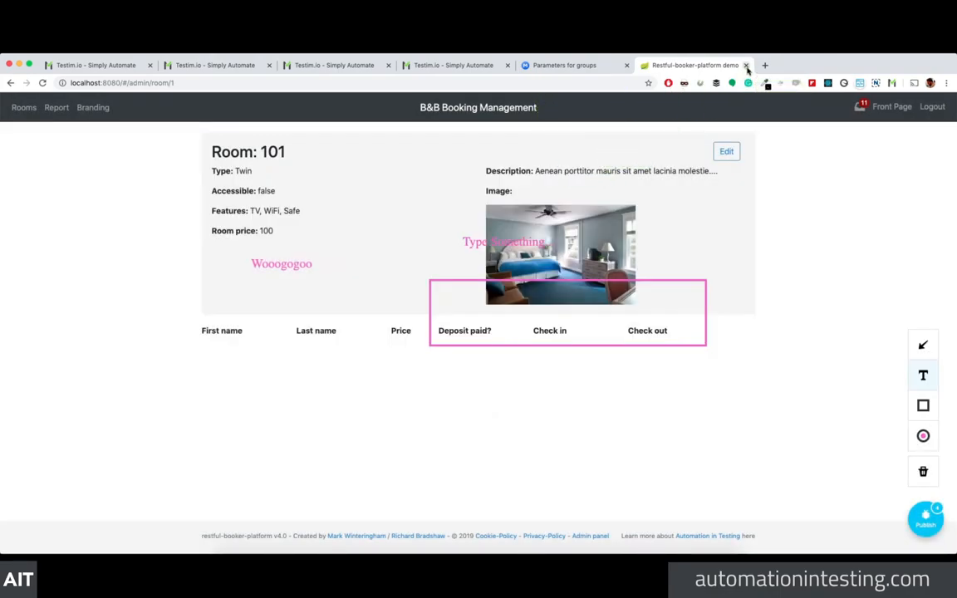
click(746, 65)
Step: Cancel the pending Delete Parameter dialog and skim the Parameters for groups docs
click(87, 65)
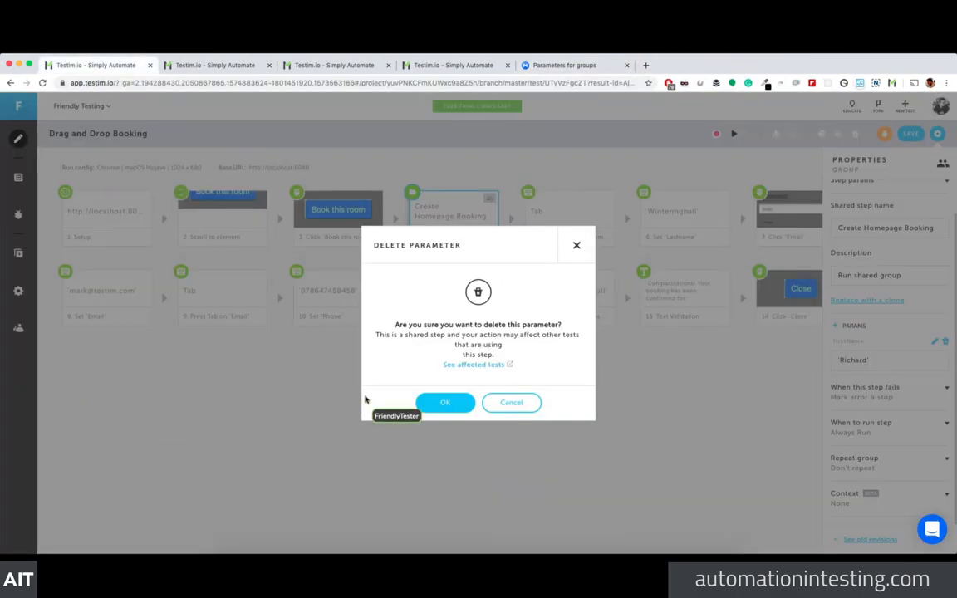
click(506, 402)
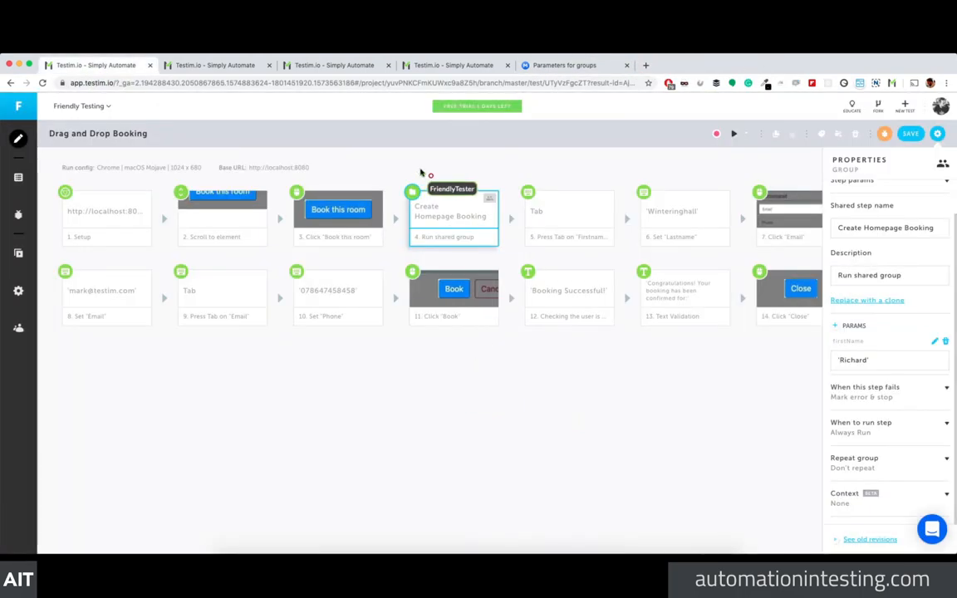
click(544, 64)
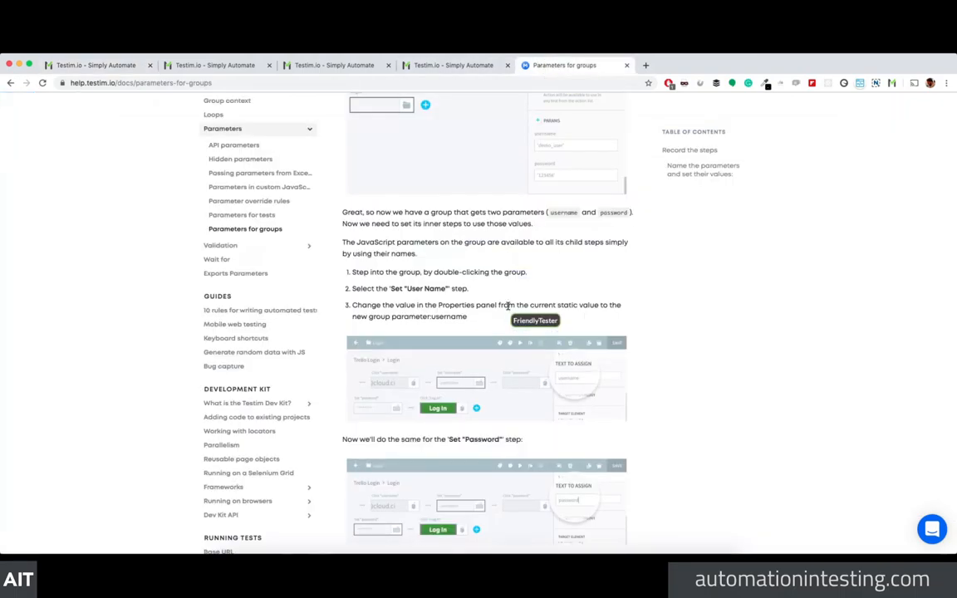
scroll(532, 382, down, 3)
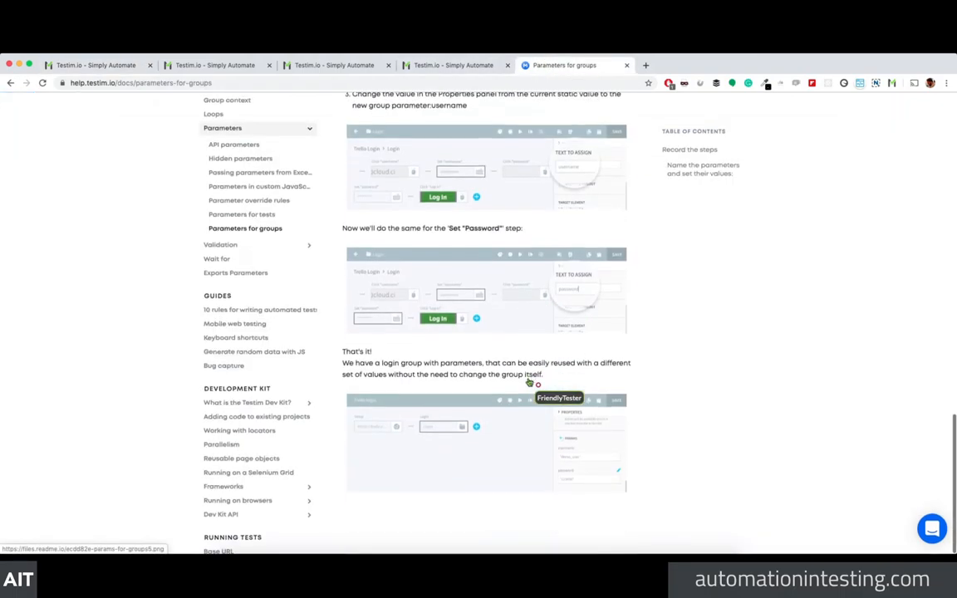
scroll(529, 381, up, 2)
scroll(528, 381, up, 10)
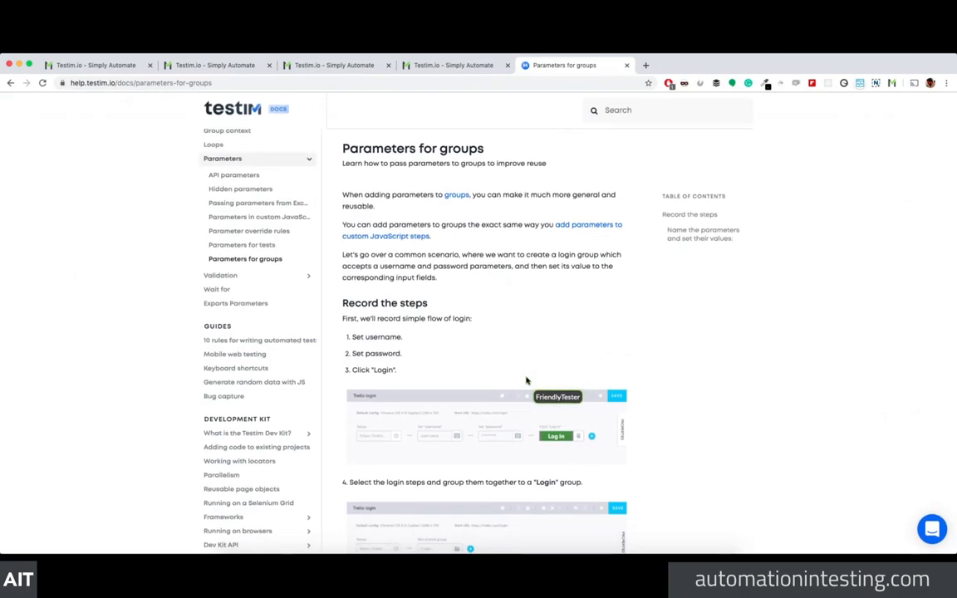
Step: Close the redundant Testim and docs tabs and load the booking demo at localhost:8080
click(190, 65)
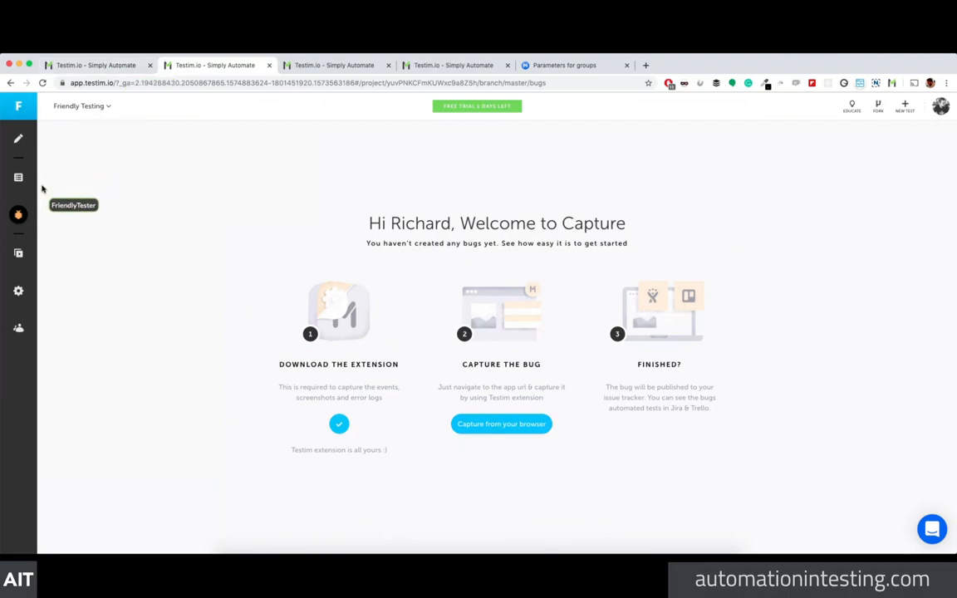
click(269, 65)
click(270, 65)
click(269, 65)
click(269, 65)
click(170, 65)
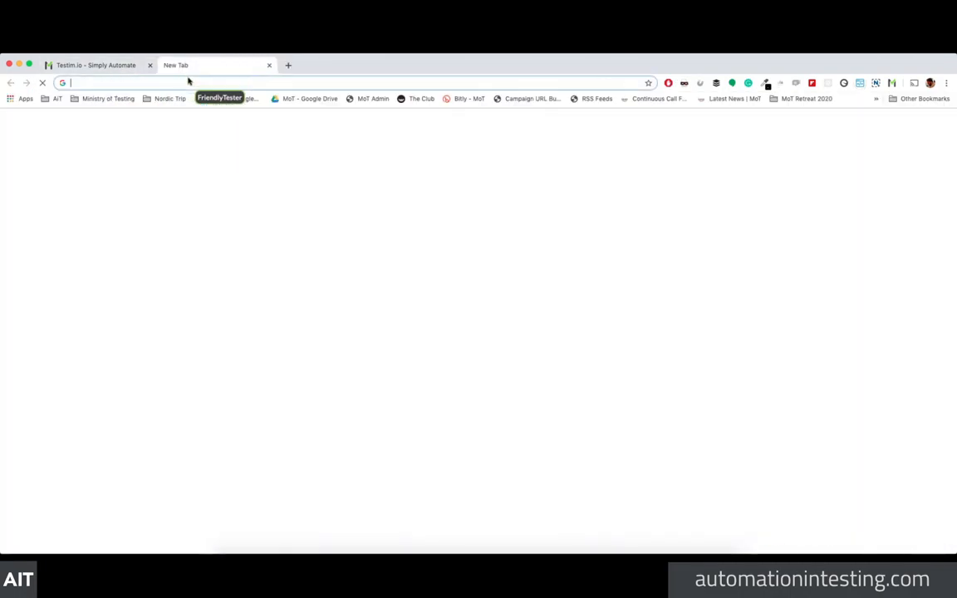
text(loca)
key(Return)
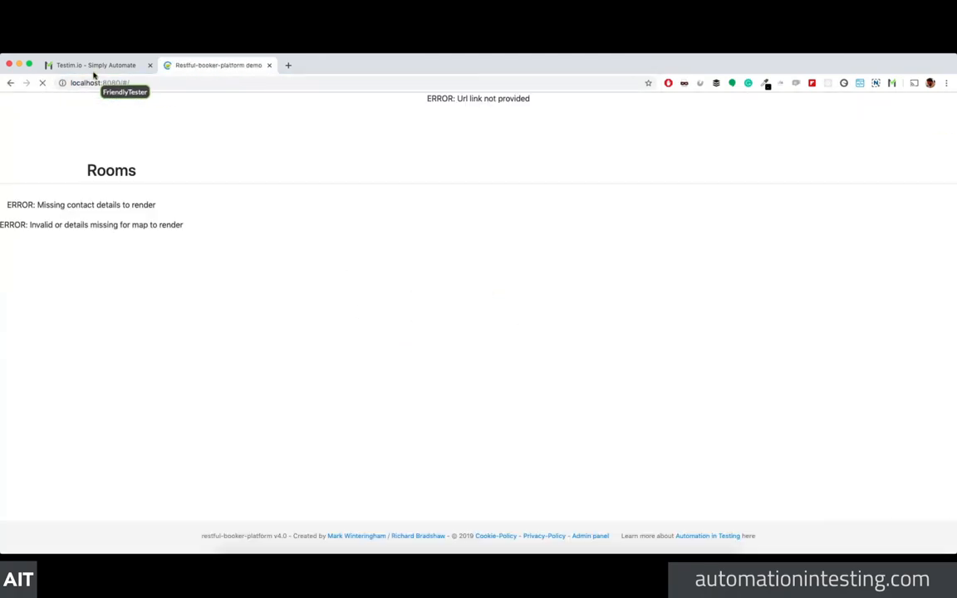
click(94, 67)
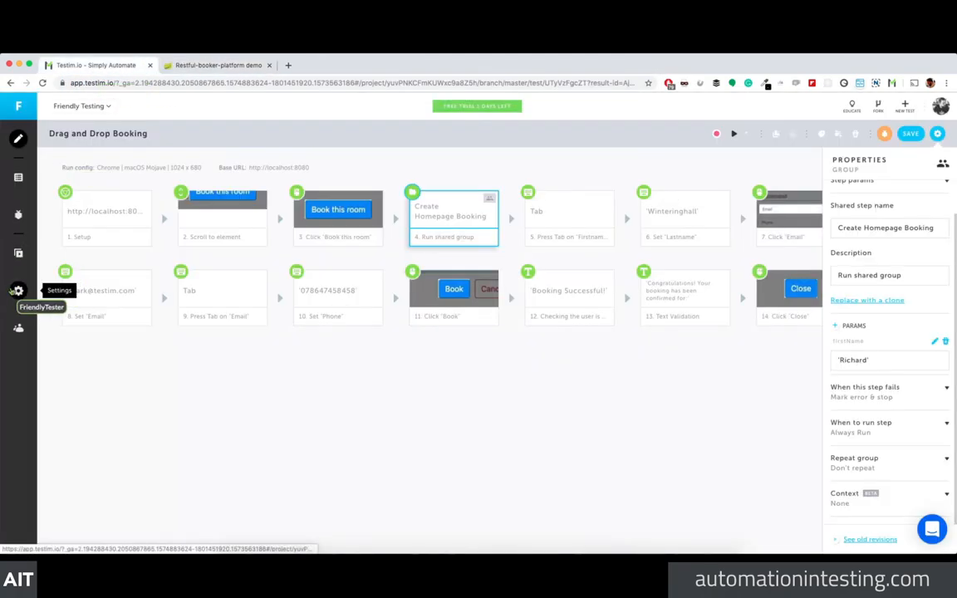
Step: Browse the Scheduled Runs, Reports and Configuration List tabs, ending on Test Runs
click(18, 256)
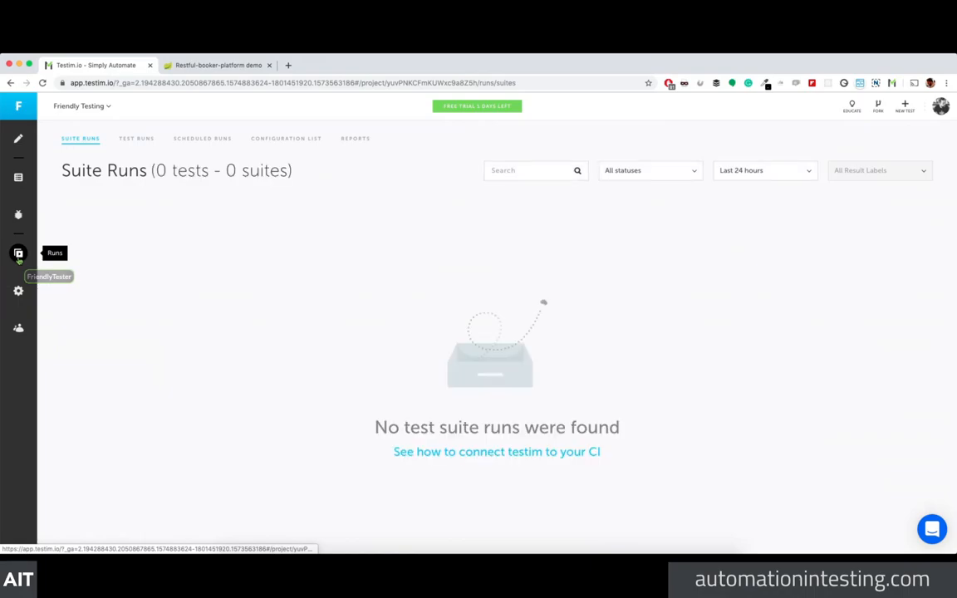
click(194, 139)
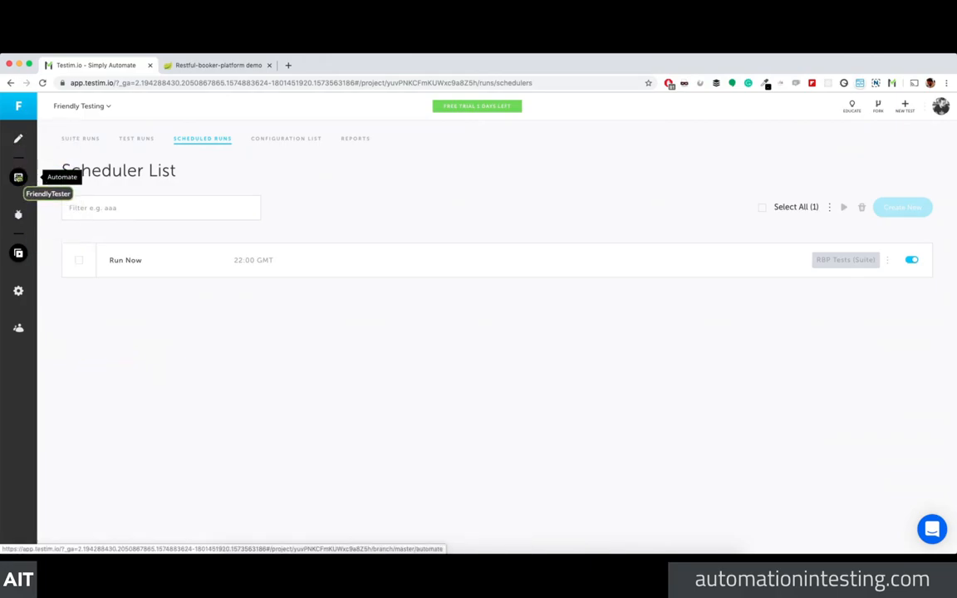
click(361, 140)
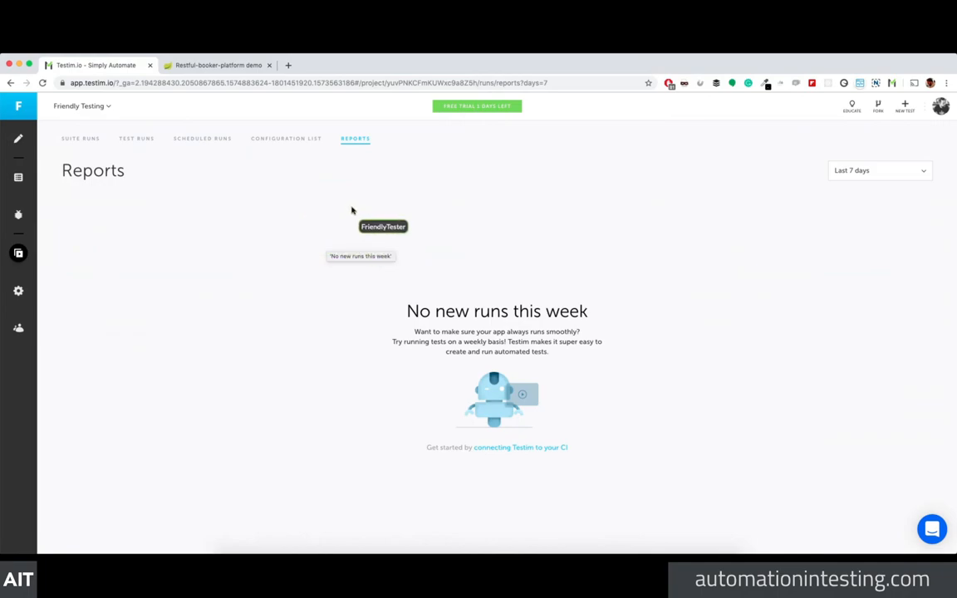
click(293, 139)
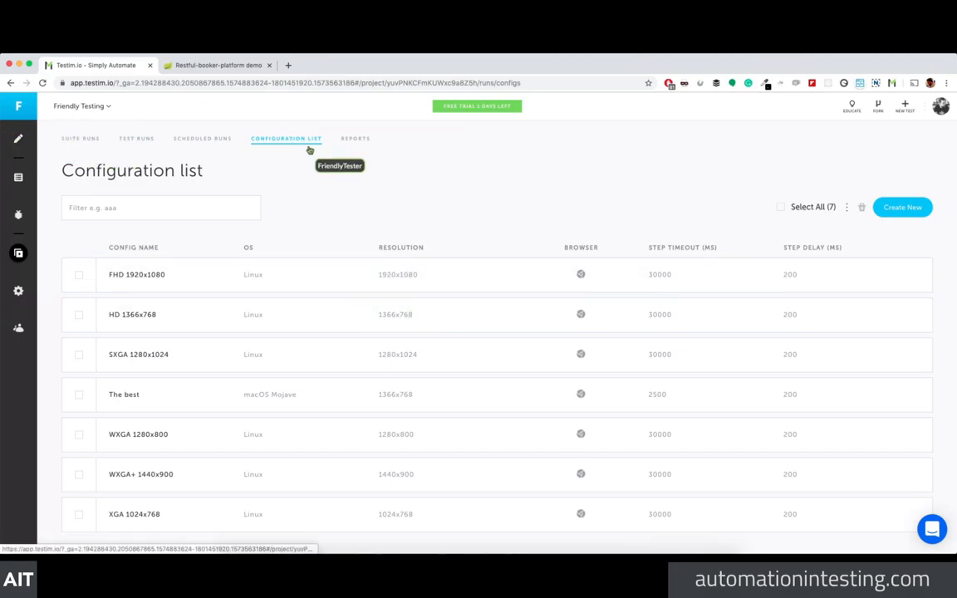
click(218, 139)
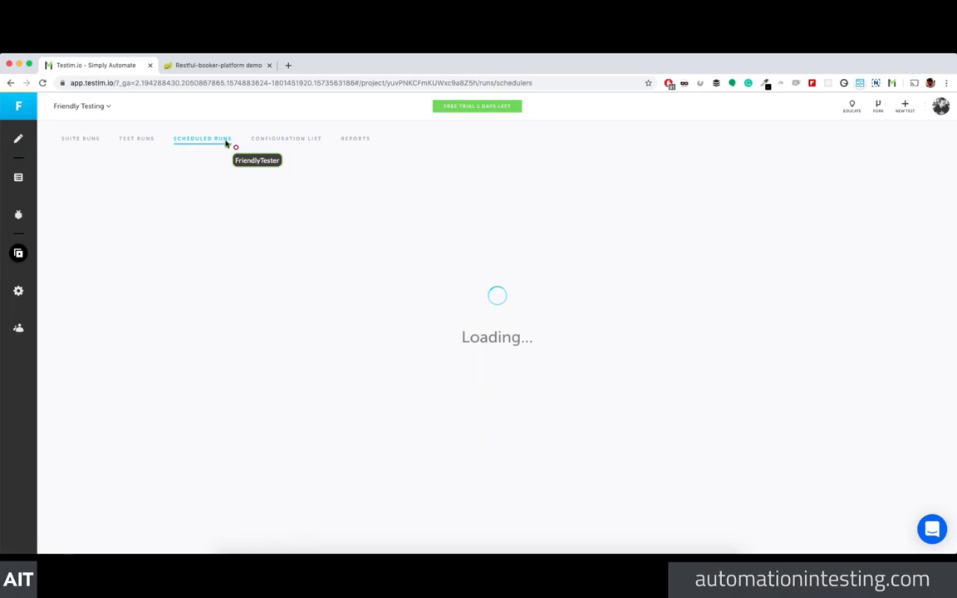
click(137, 140)
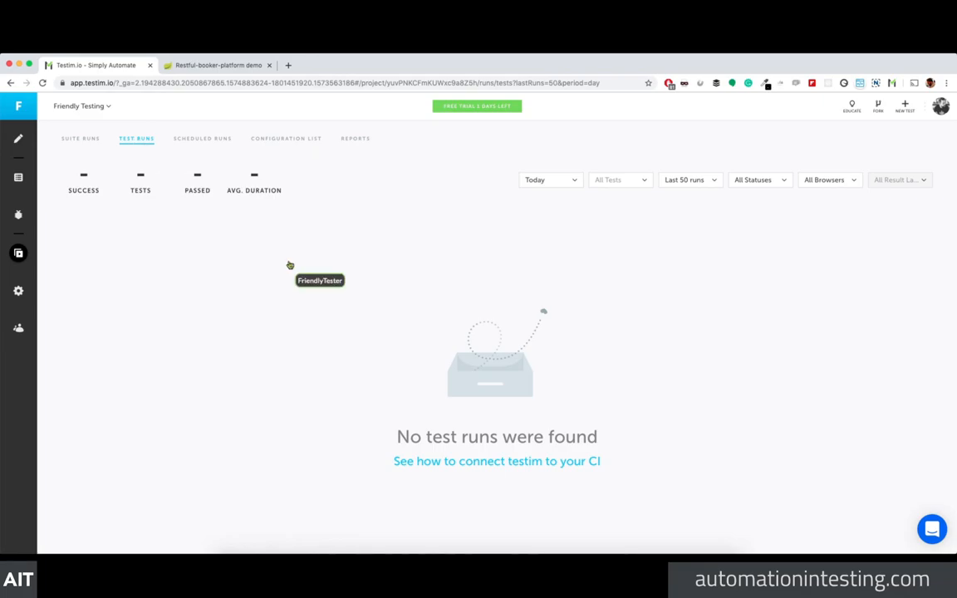
Step: Read the guide on connecting Testim to CI, close it, and check the project settings' grid list
click(515, 461)
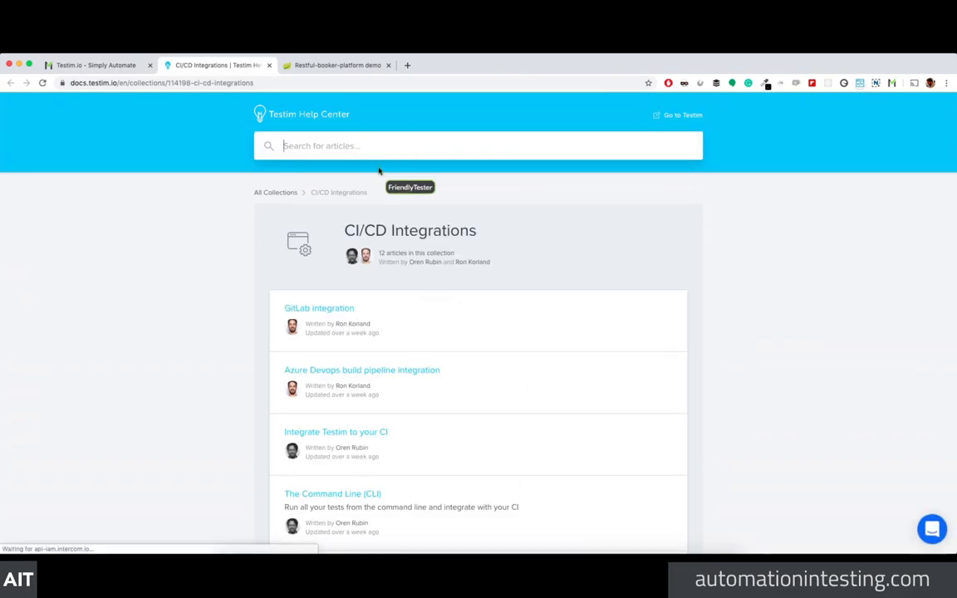
scroll(384, 194, down, 5)
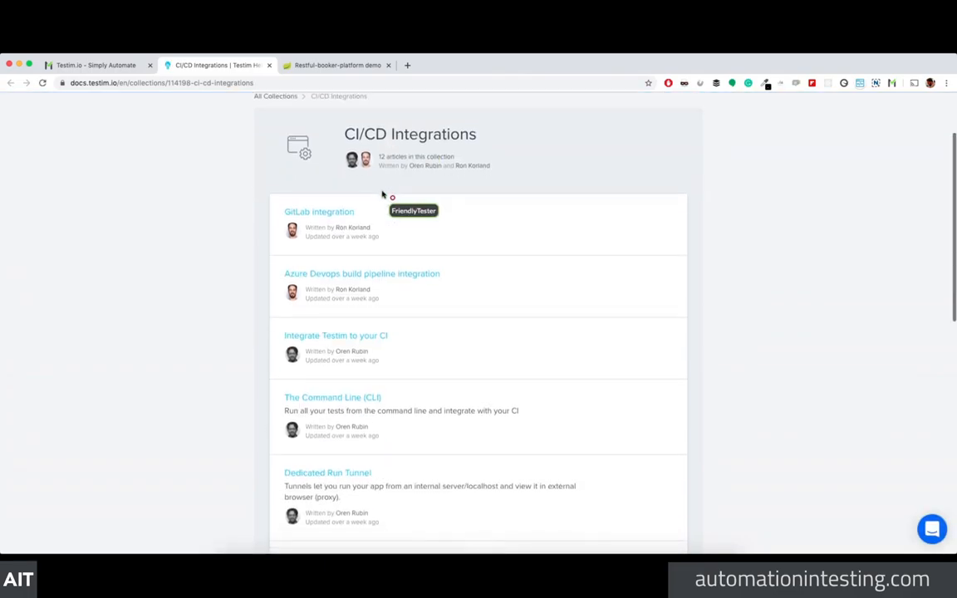
scroll(383, 196, down, 10)
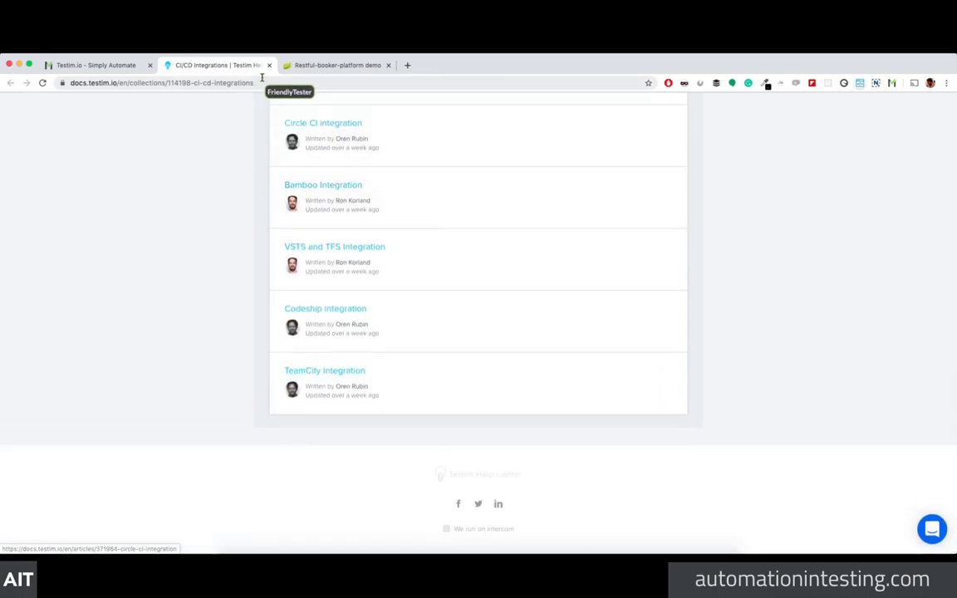
click(269, 65)
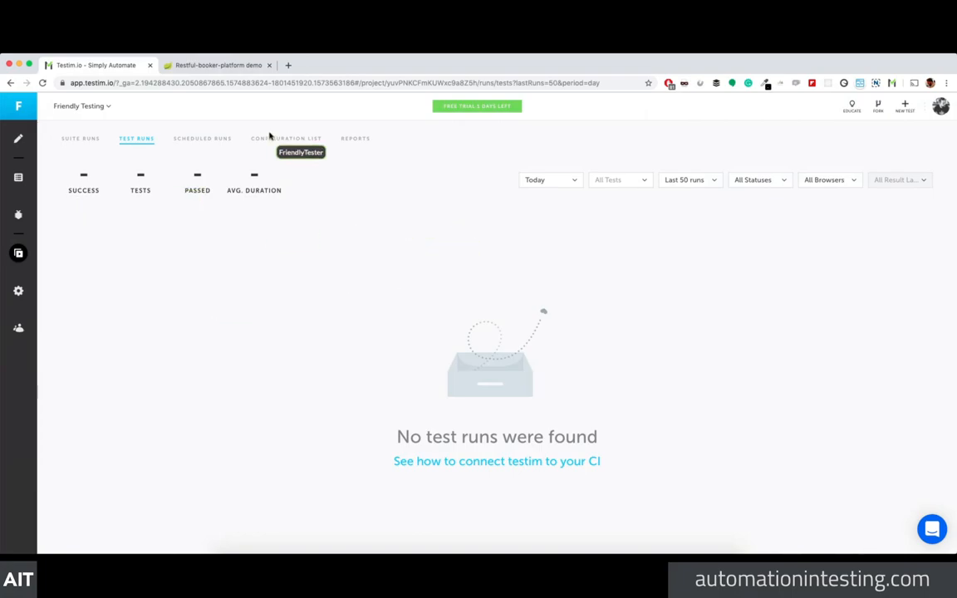
click(18, 290)
click(159, 311)
click(172, 309)
Step: From Manage grids, start adding a new grid of type Saucelabs
click(231, 308)
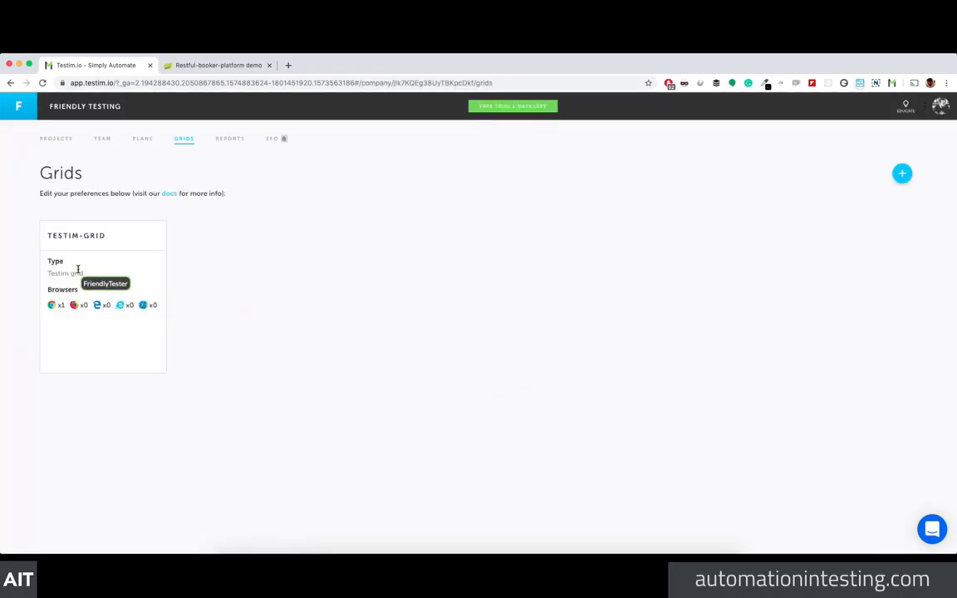
click(902, 173)
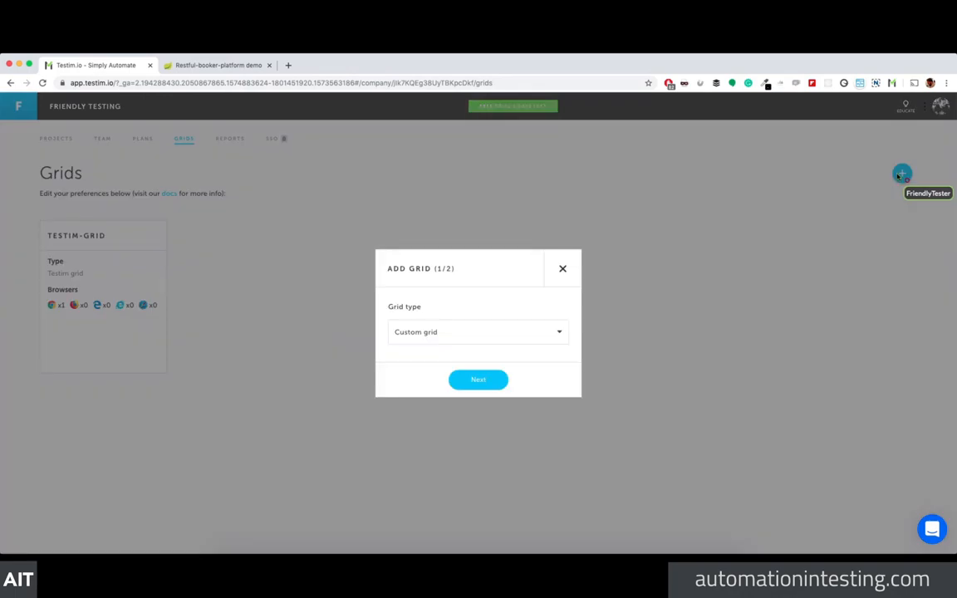
click(434, 333)
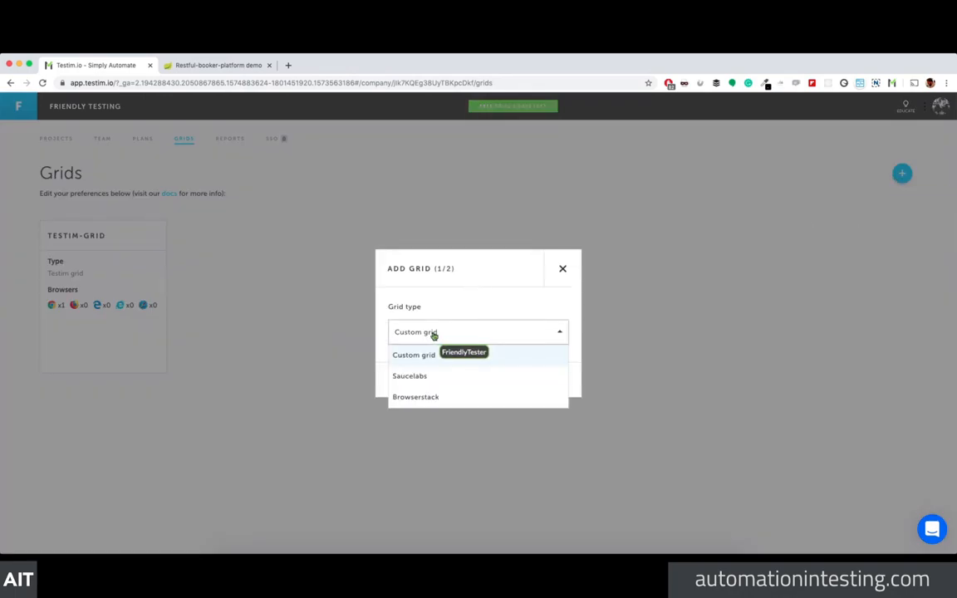
click(448, 376)
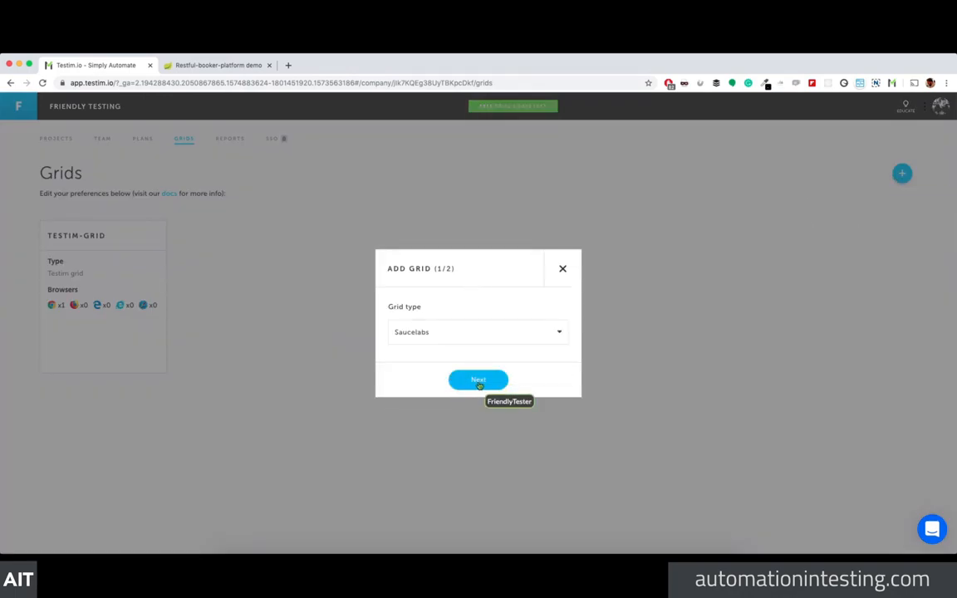
right_click(478, 383)
click(478, 384)
click(478, 383)
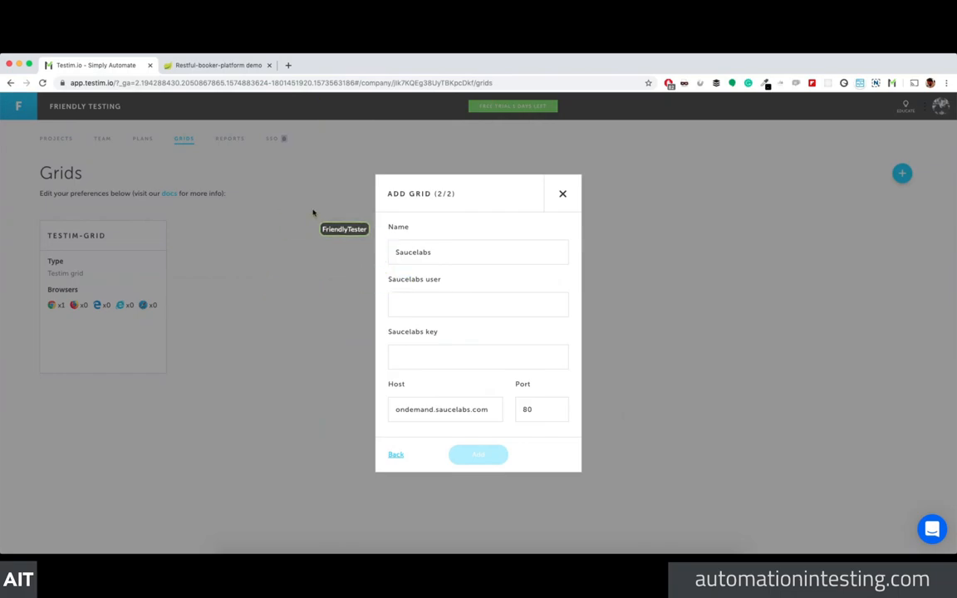
click(288, 65)
drag(299, 68, 955, 133)
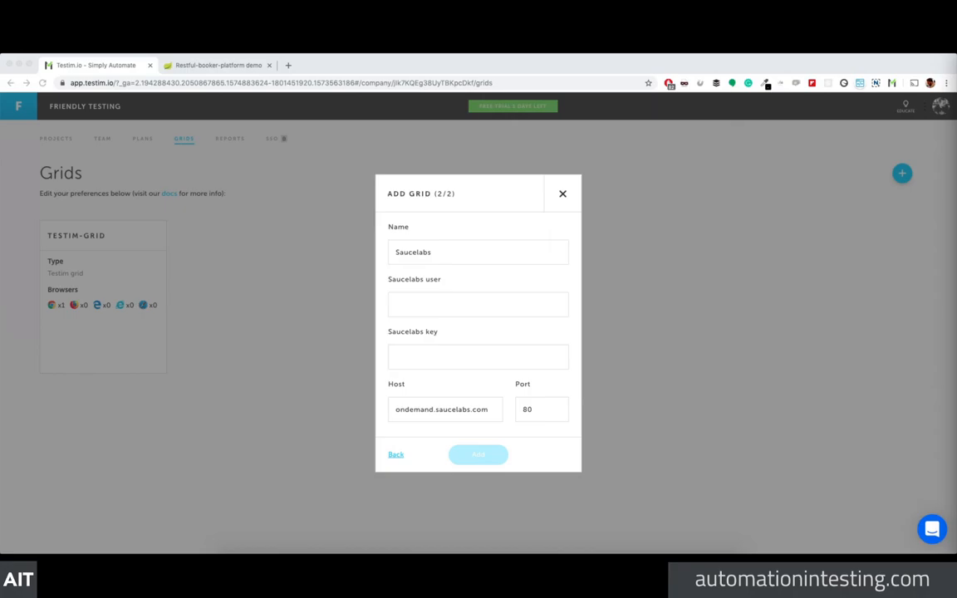
Step: Switch the new grid to Custom grid at localhost:4444, then close the dialog unsubmitted
click(461, 355)
click(396, 454)
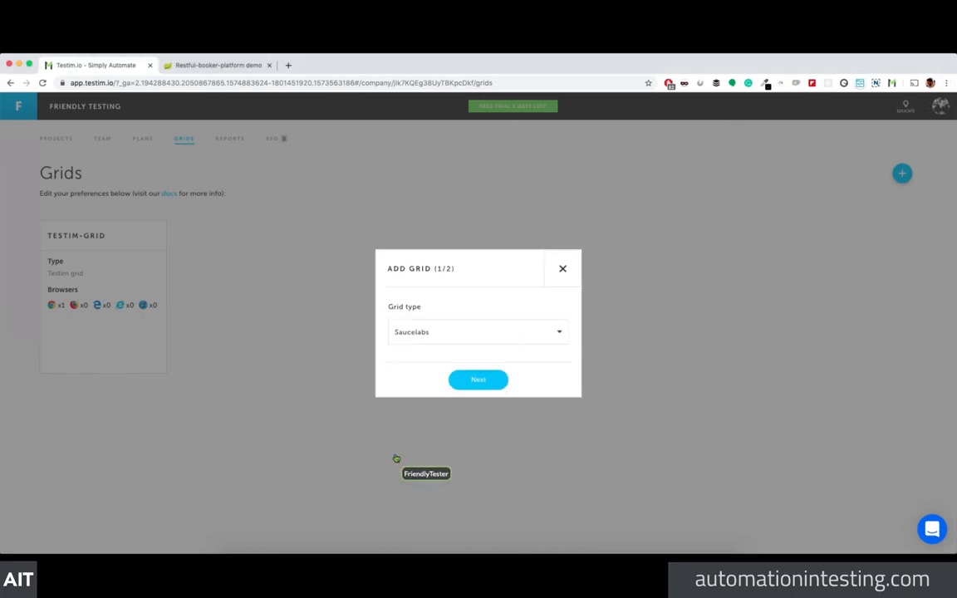
click(440, 332)
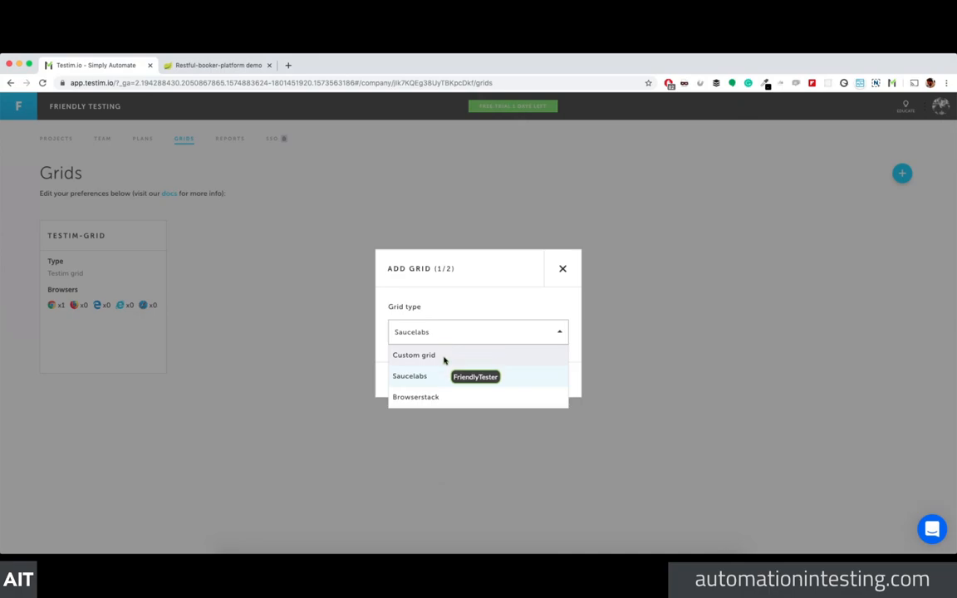
click(442, 356)
click(480, 381)
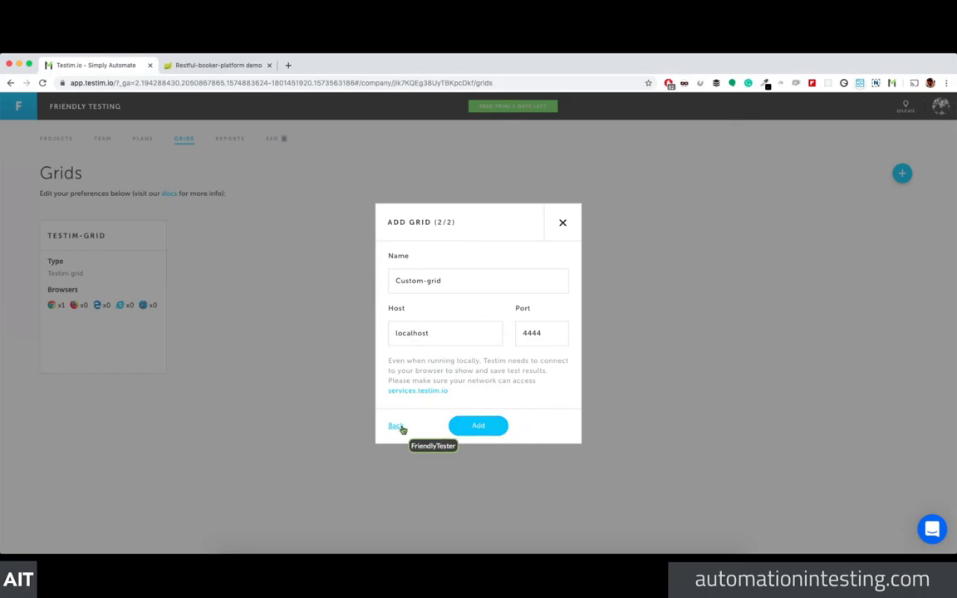
click(561, 221)
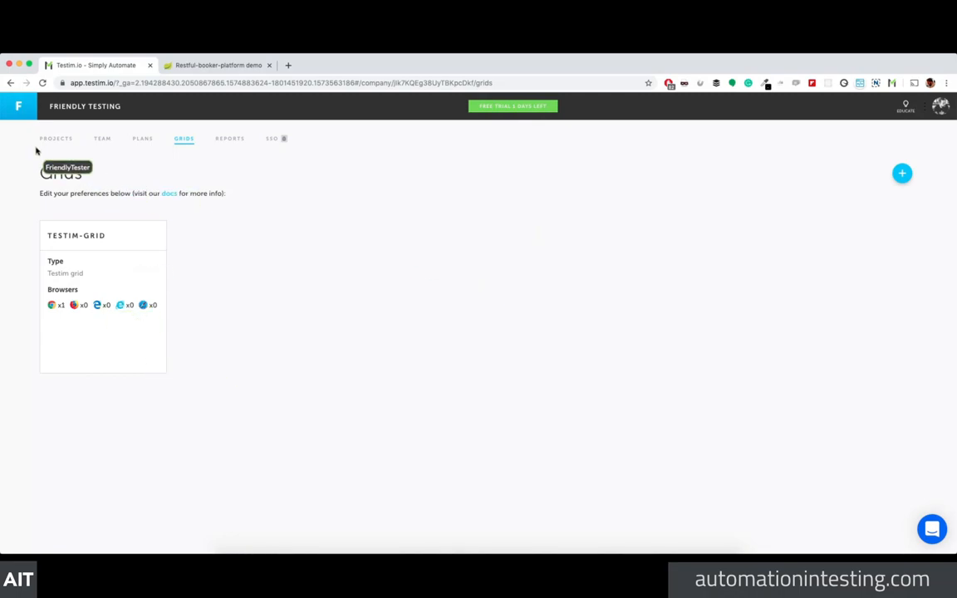
click(220, 143)
Step: Switch to the Testim usage Examples project and preview the API - Script to Testim test
click(140, 143)
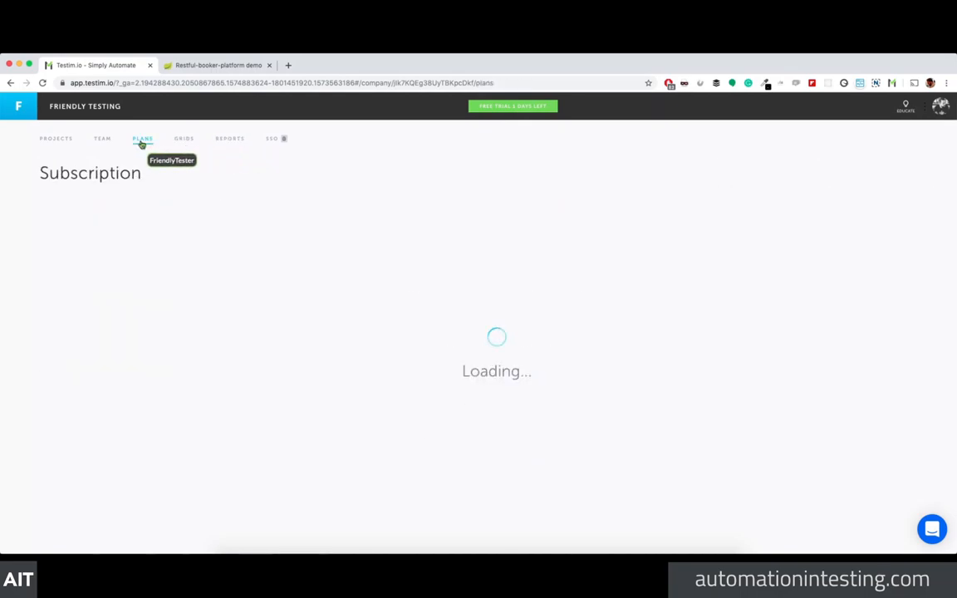
click(56, 142)
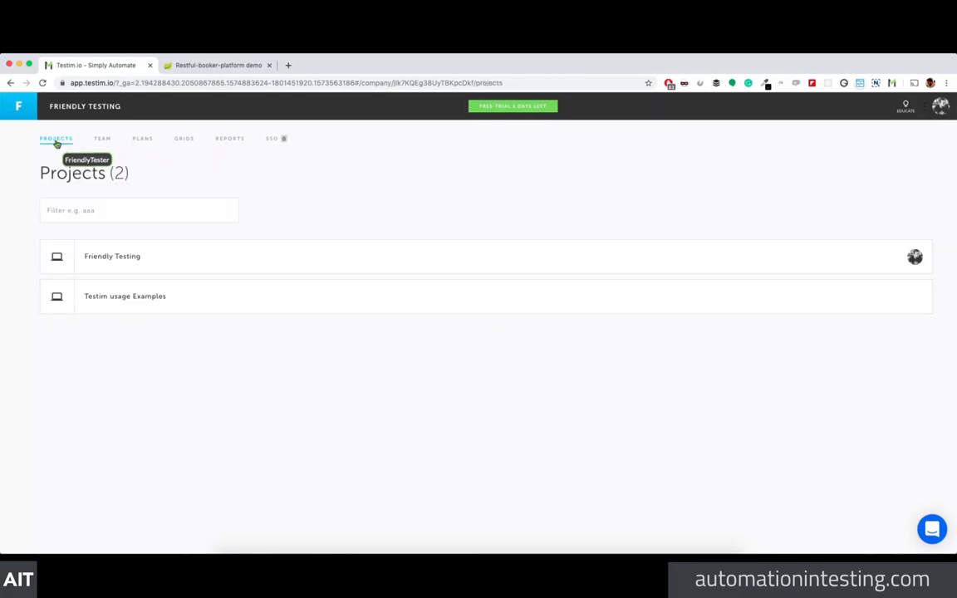
click(97, 299)
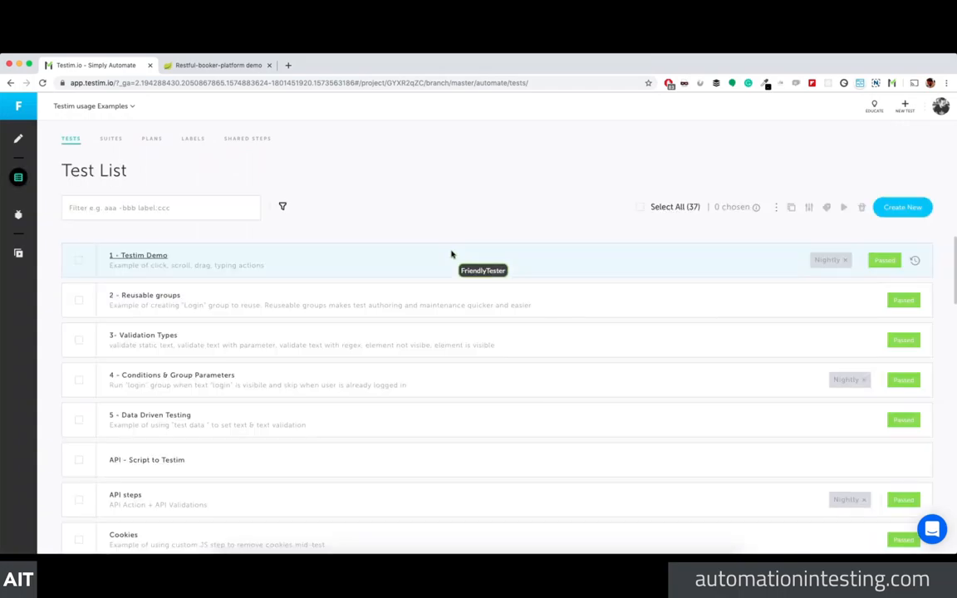
scroll(416, 260, down, 1)
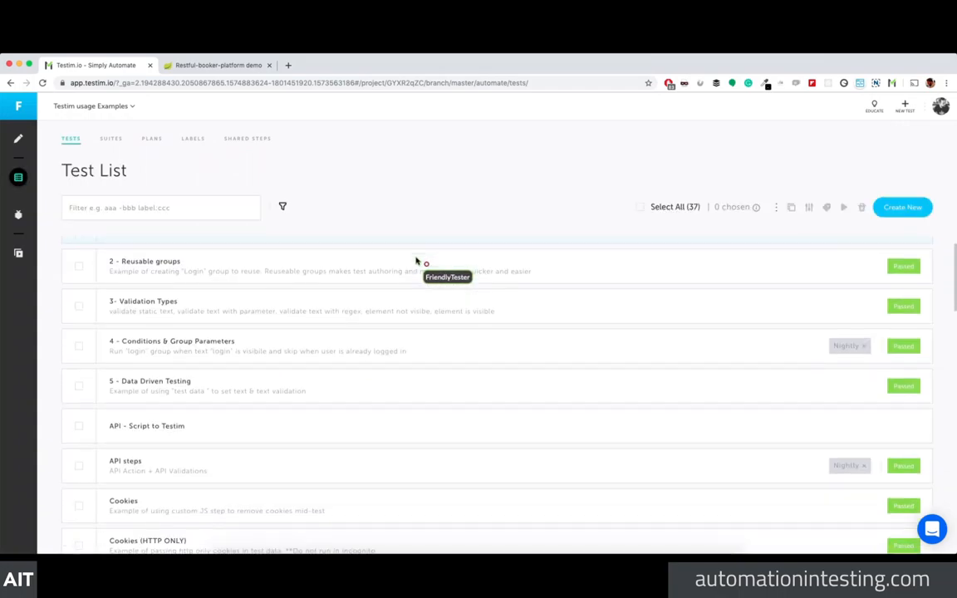
scroll(291, 349, down, 1)
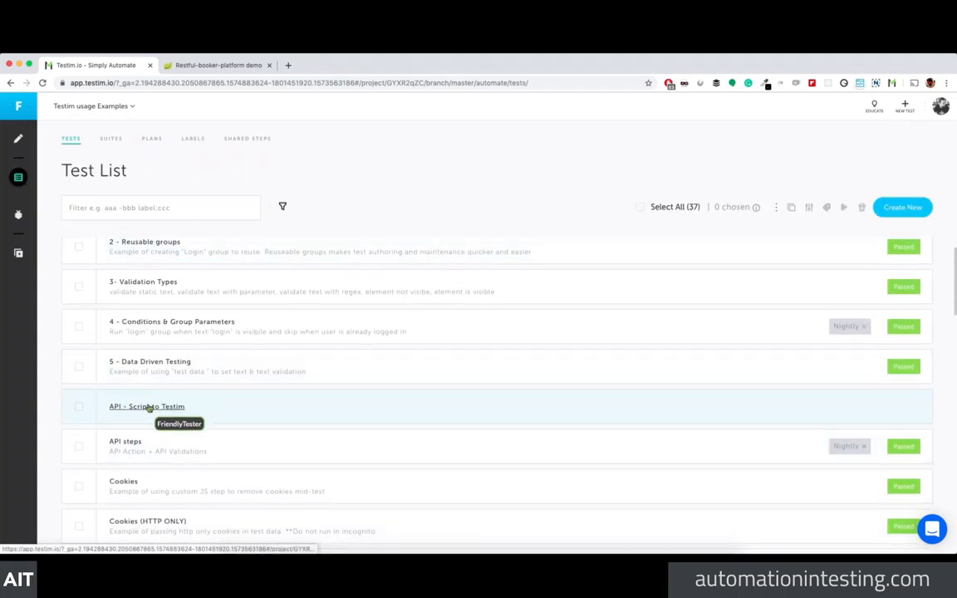
scroll(660, 413, down, 1)
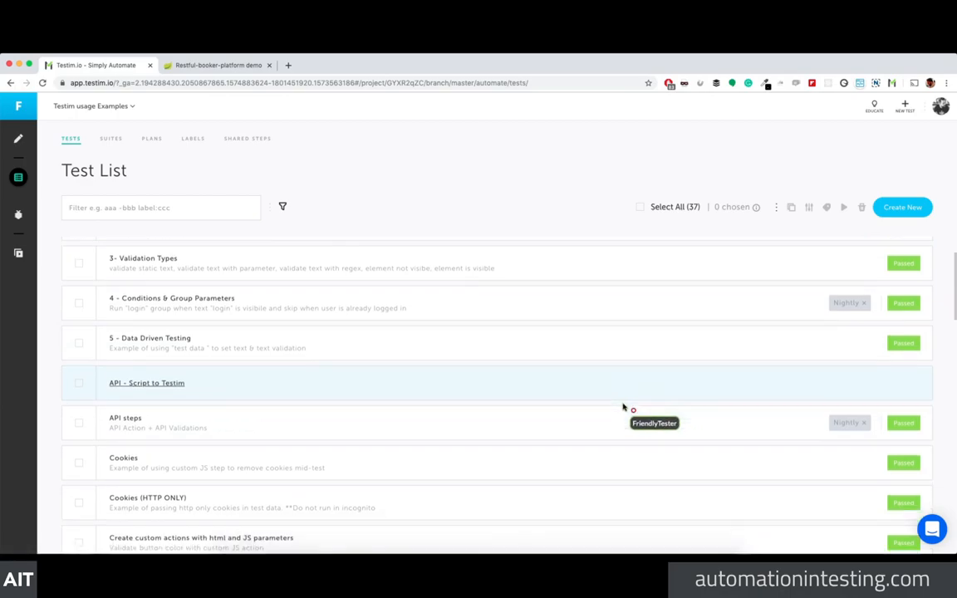
click(162, 389)
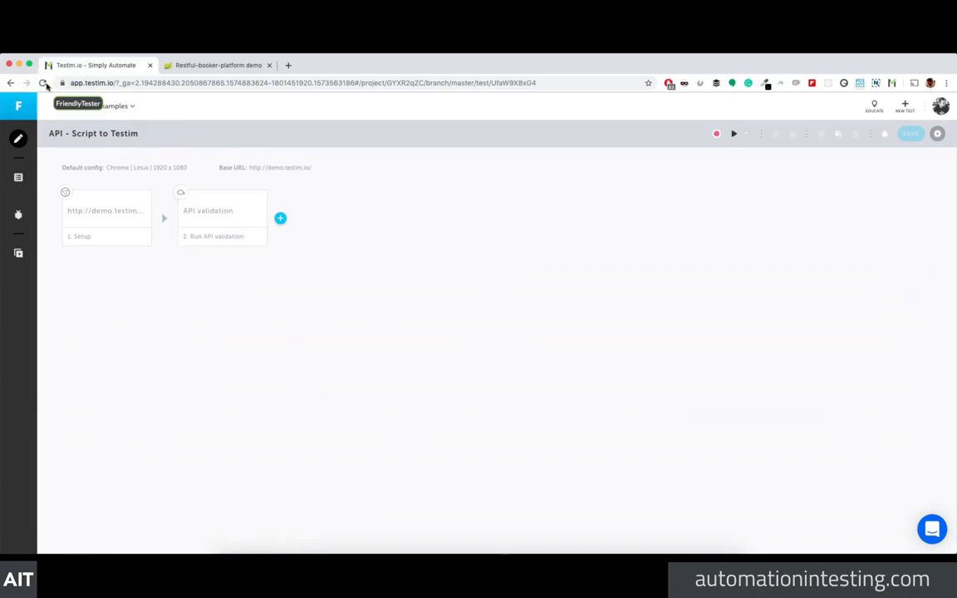
click(12, 82)
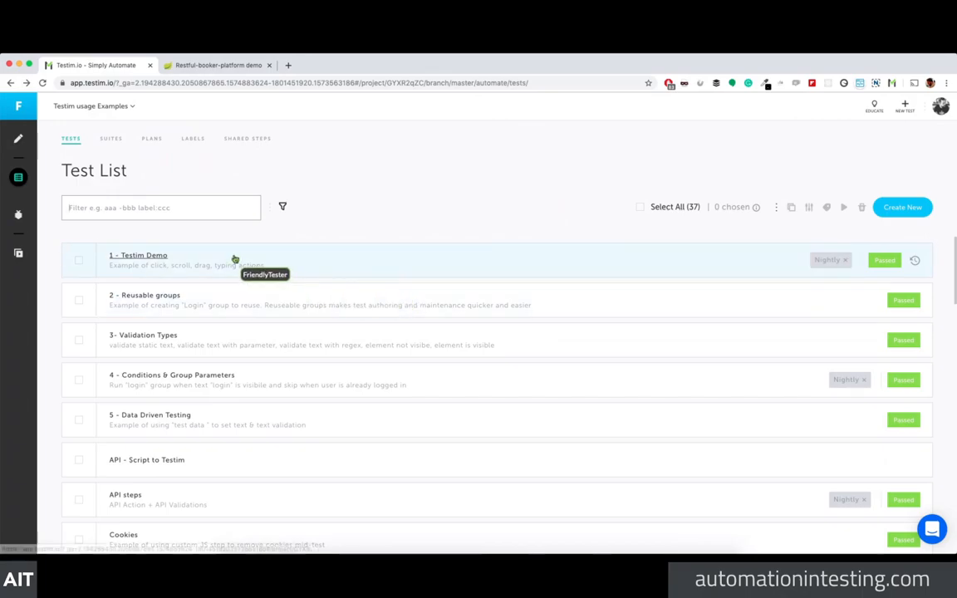
Step: Stay in Testim usage Examples, scroll its Test List, and open 5 - Data Driven Testing
click(99, 106)
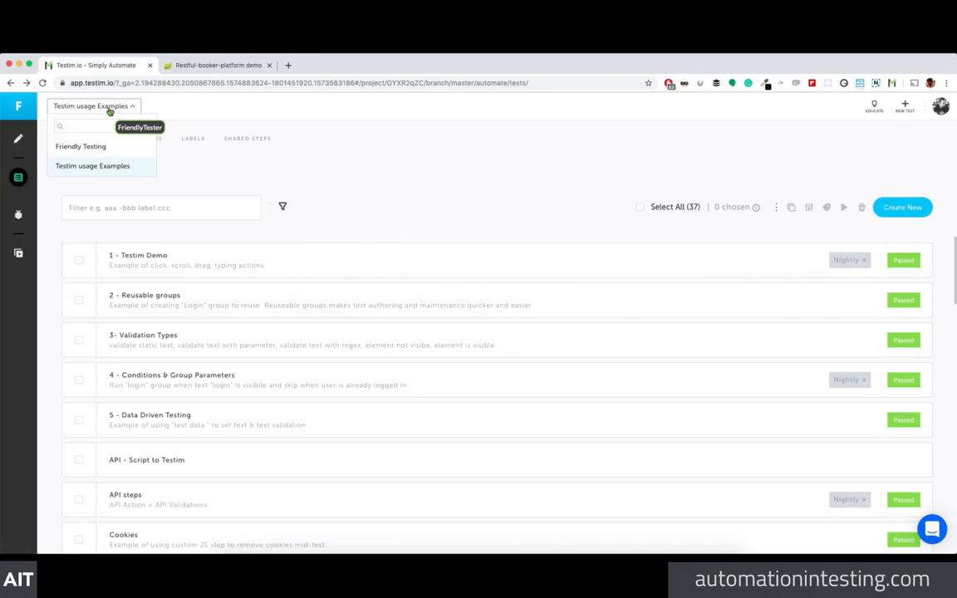
click(121, 168)
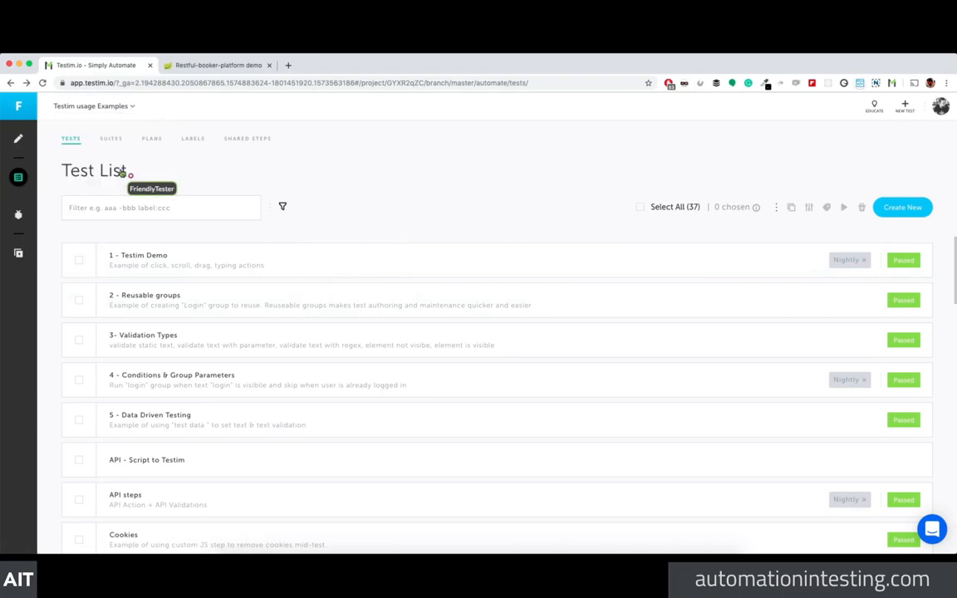
scroll(320, 419, down, 2)
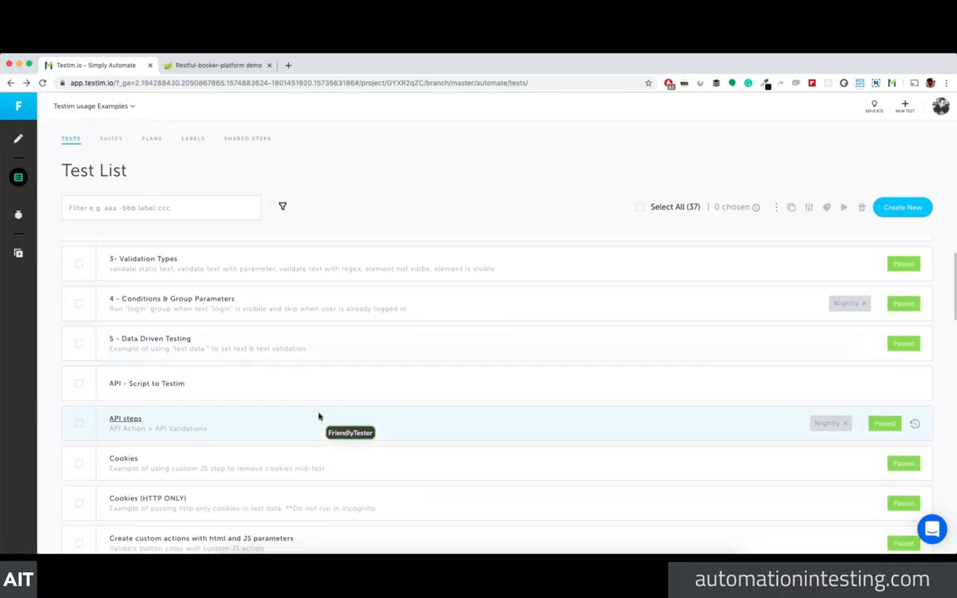
scroll(316, 419, down, 1)
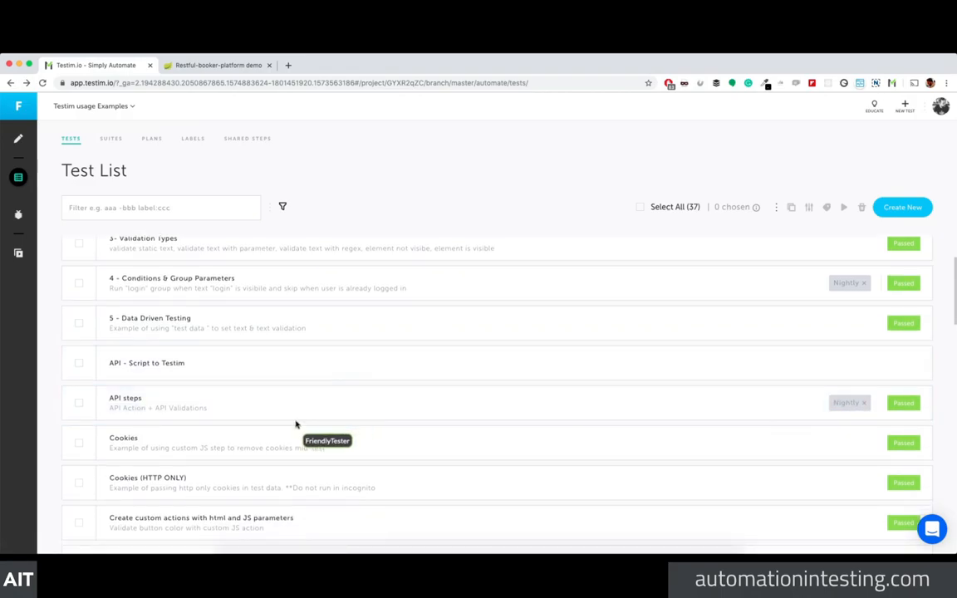
scroll(300, 431, down, 1)
scroll(300, 432, down, 1)
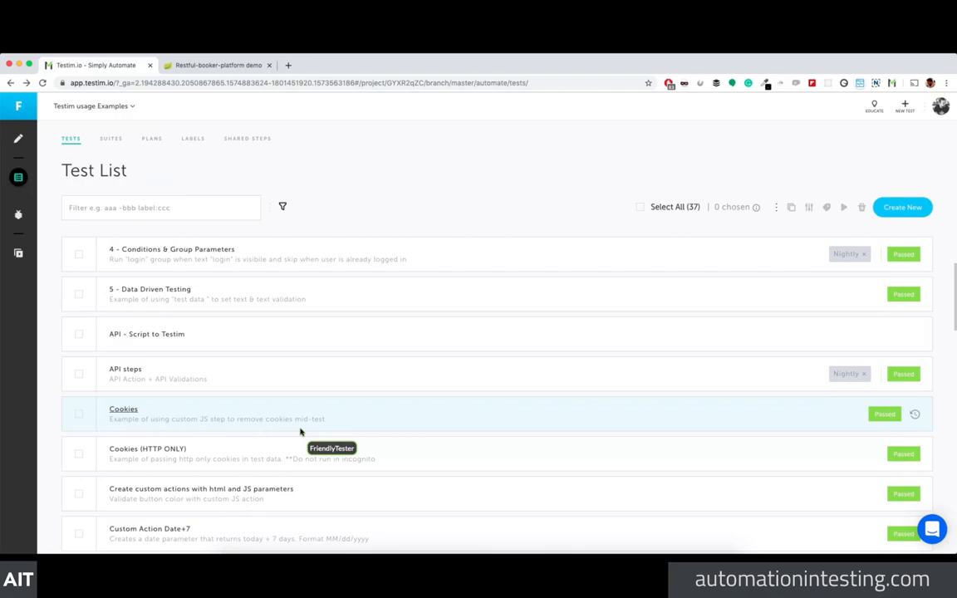
scroll(172, 314, up, 5)
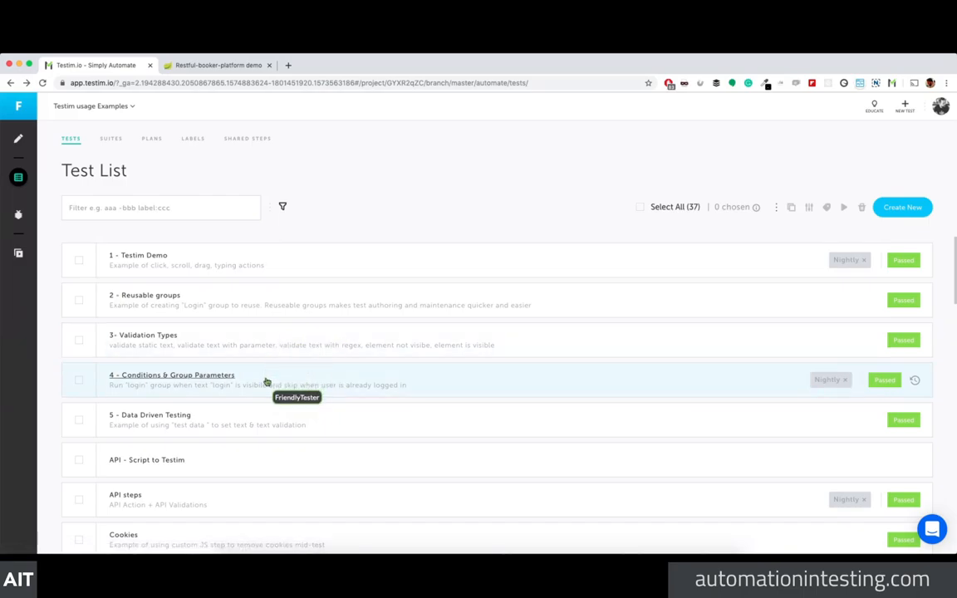
scroll(250, 384, down, 1)
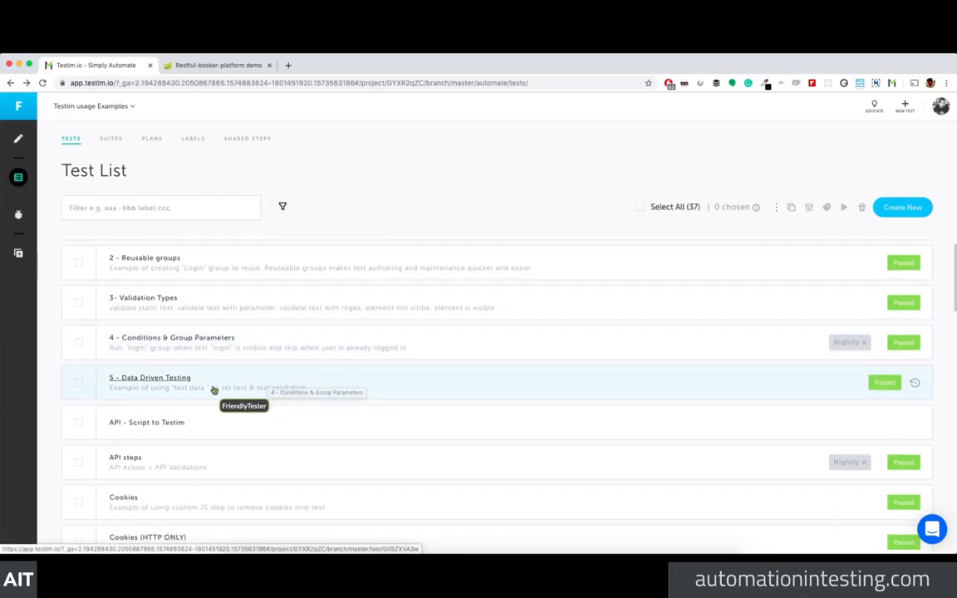
click(237, 384)
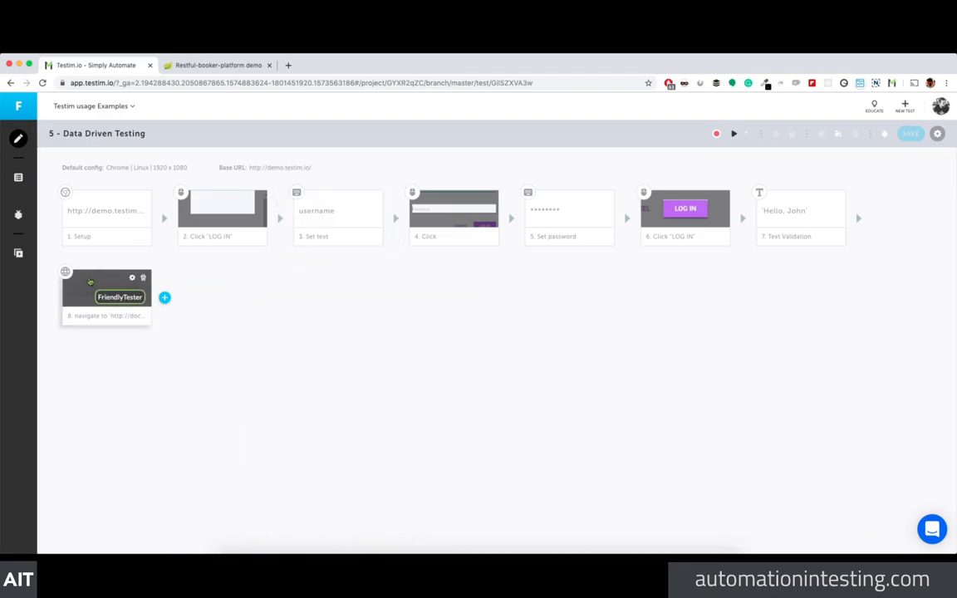
click(336, 224)
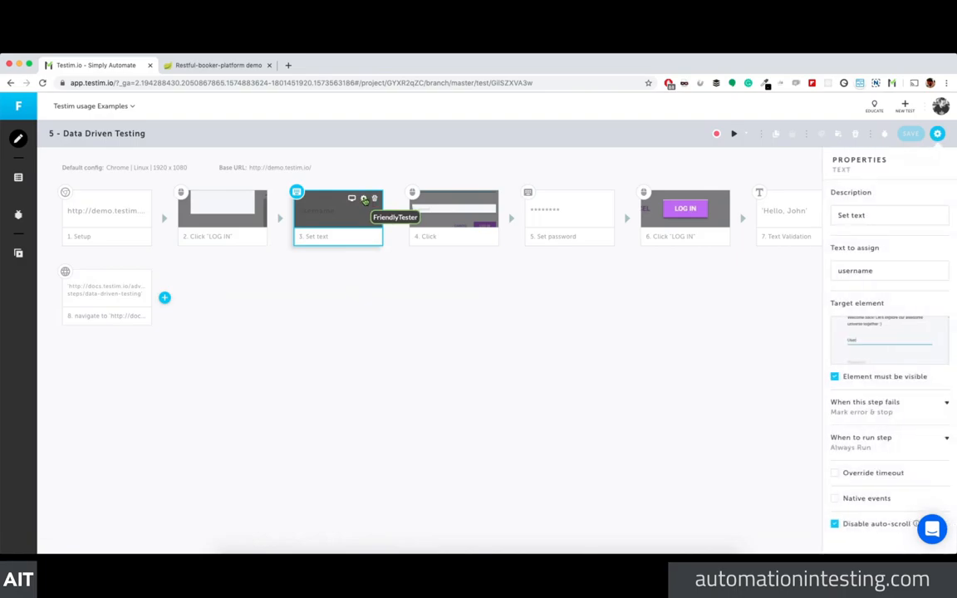
mouse_move(895, 335)
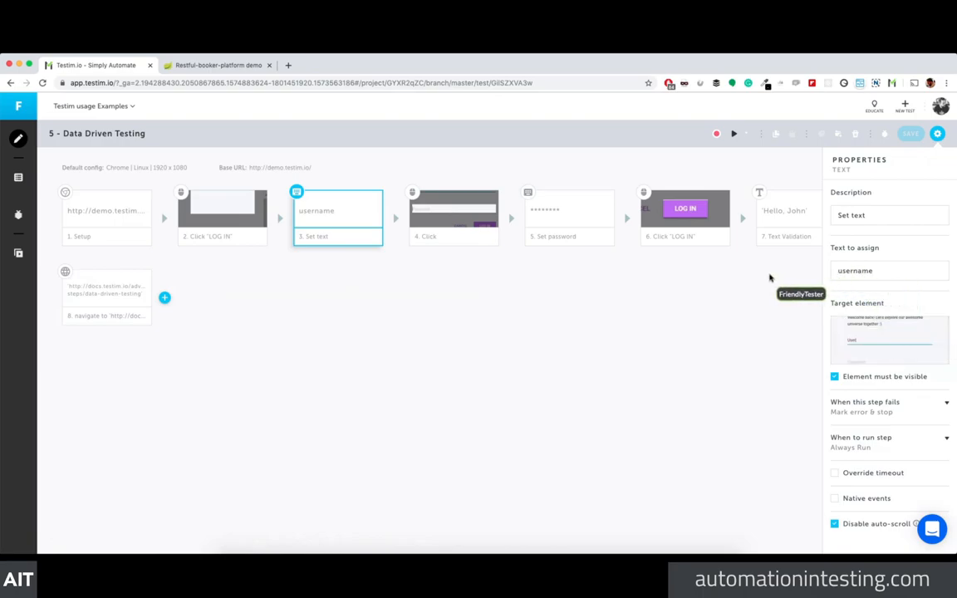
click(81, 221)
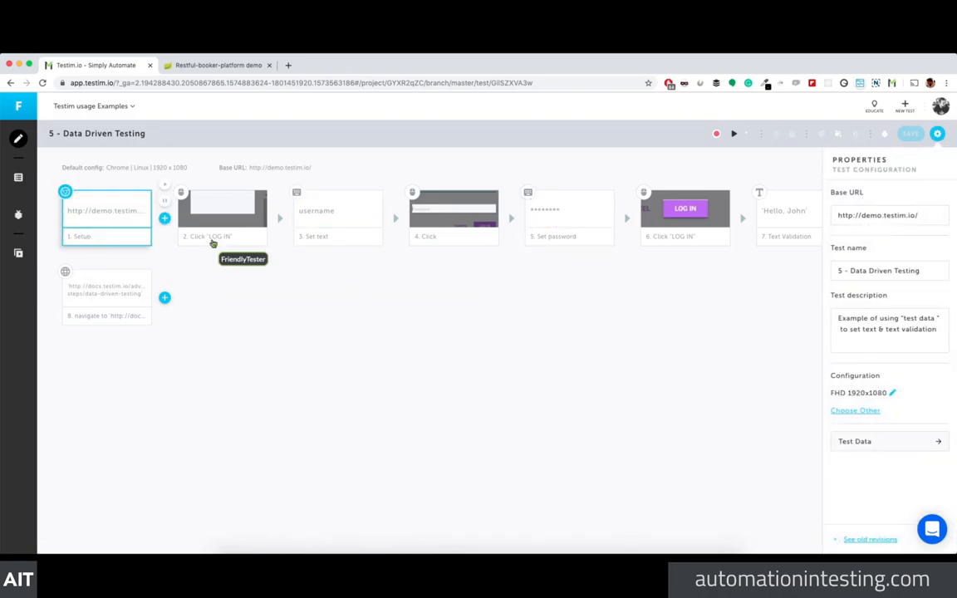
click(938, 441)
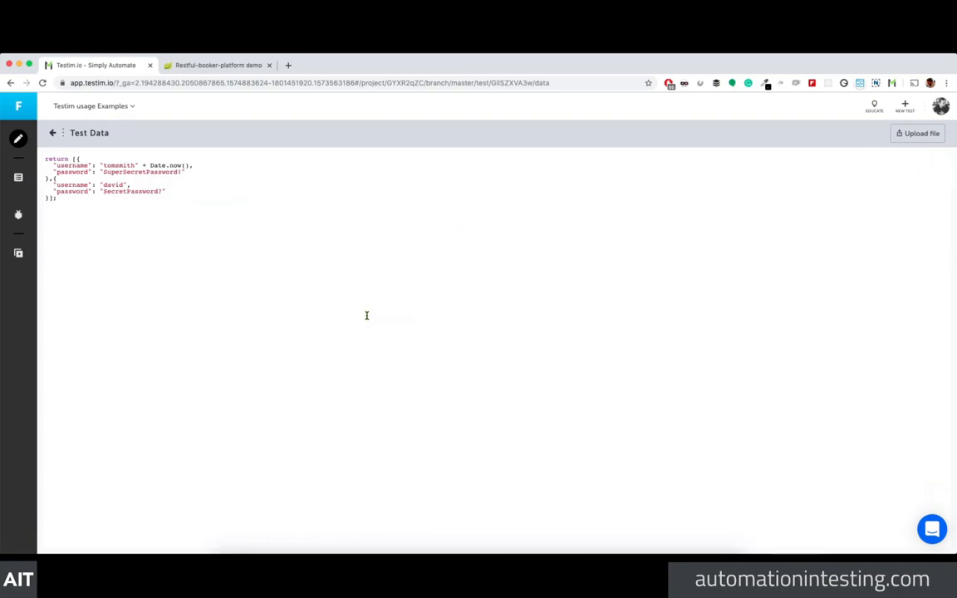
click(919, 139)
click(574, 256)
click(53, 141)
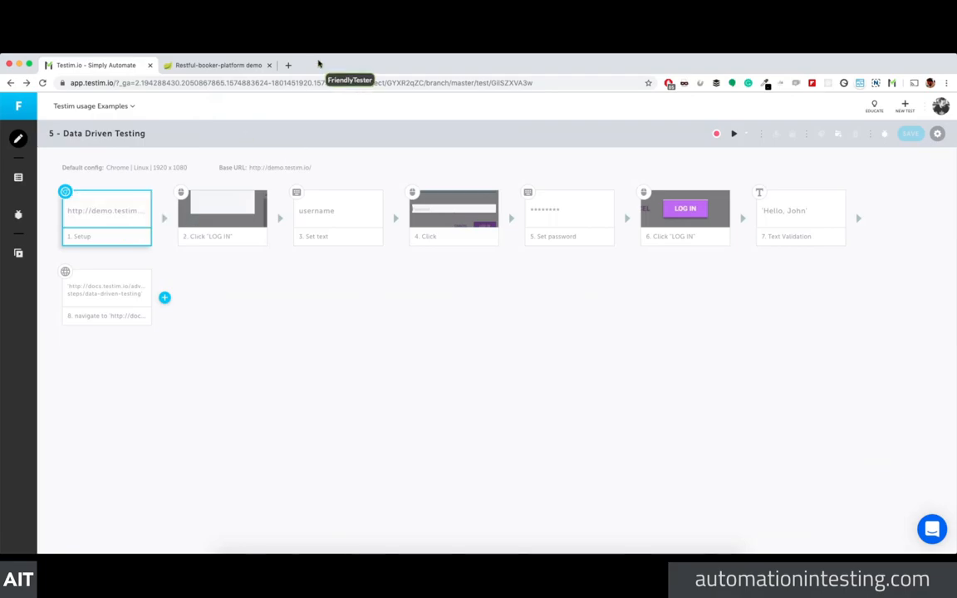
Step: Go to ministryoftesting.com's Dojo courses and read through the Introduction to JavaScript course page
click(288, 66)
text(ministryoftesting.com)
key(Return)
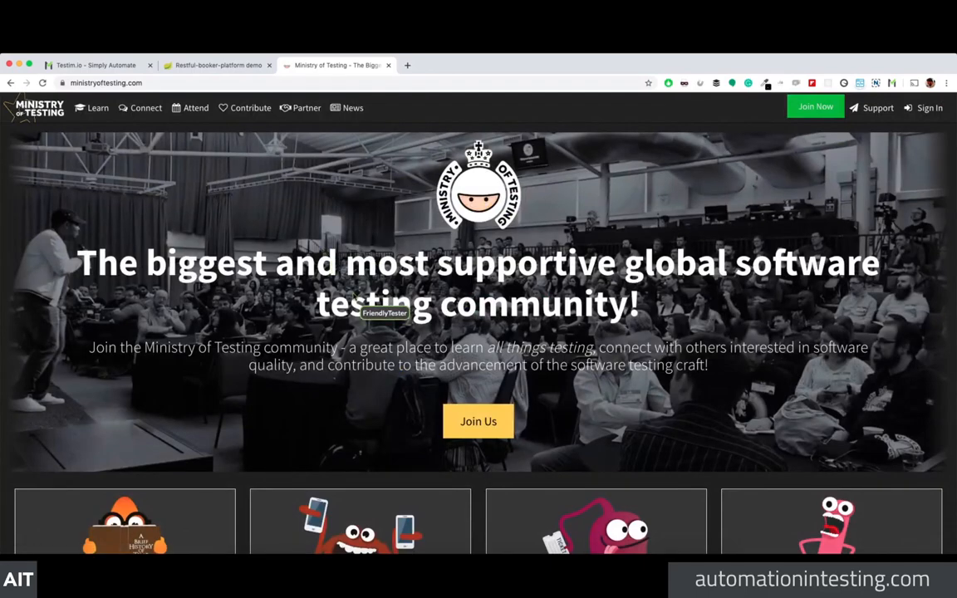
mouse_move(108, 114)
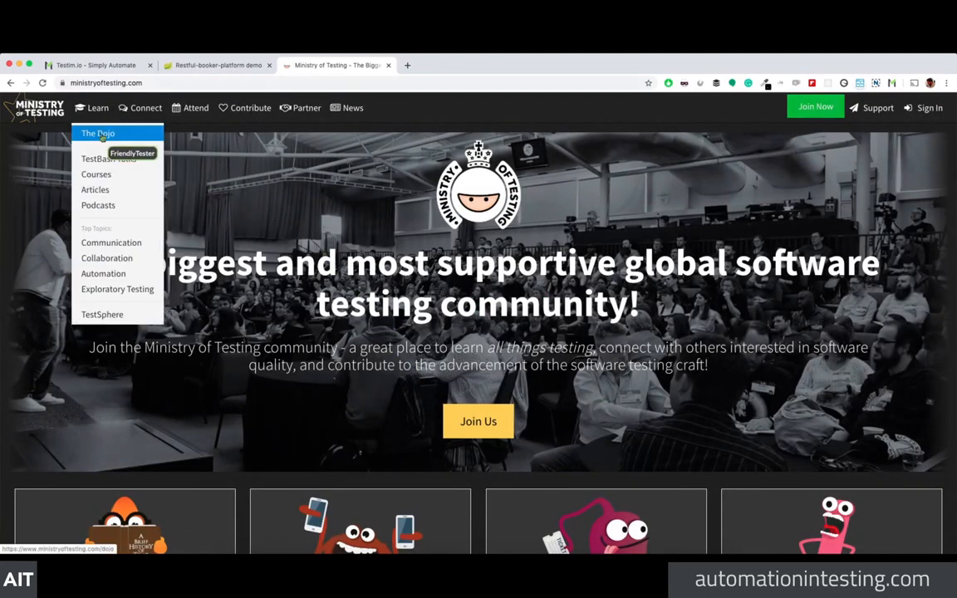
click(100, 173)
click(164, 462)
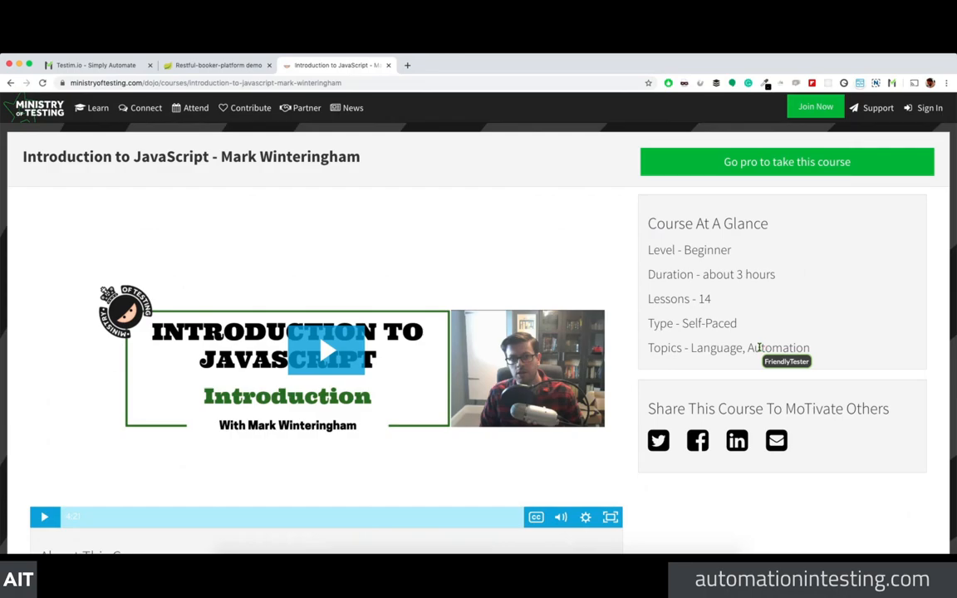
scroll(854, 233, down, 1)
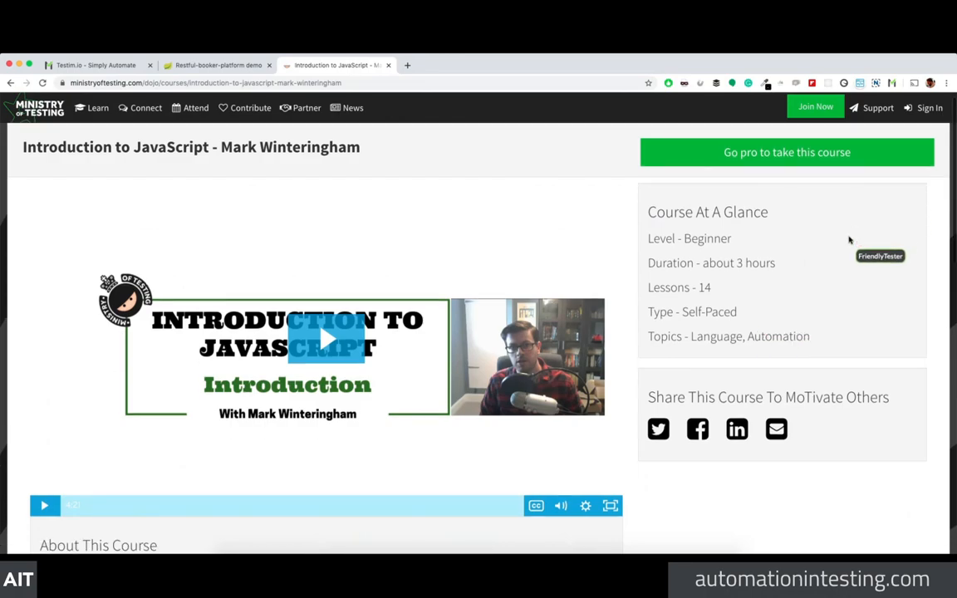
scroll(849, 240, down, 4)
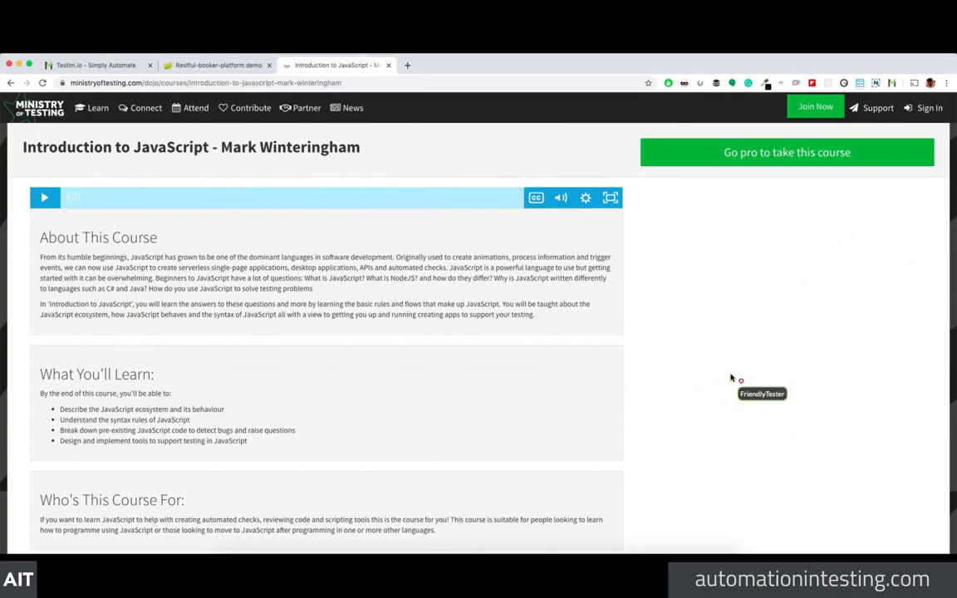
scroll(723, 366, down, 2)
scroll(720, 359, down, 1)
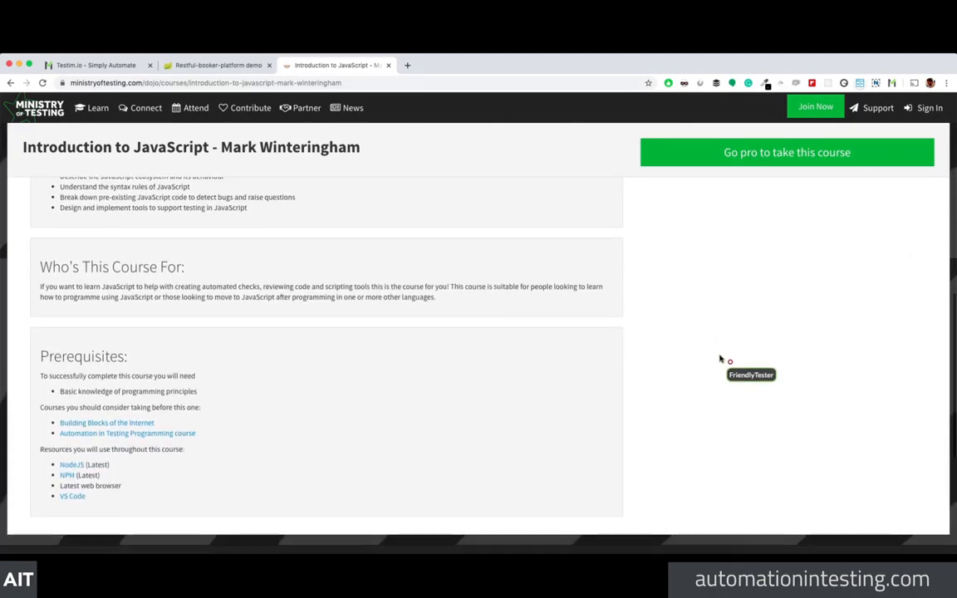
scroll(720, 359, up, 4)
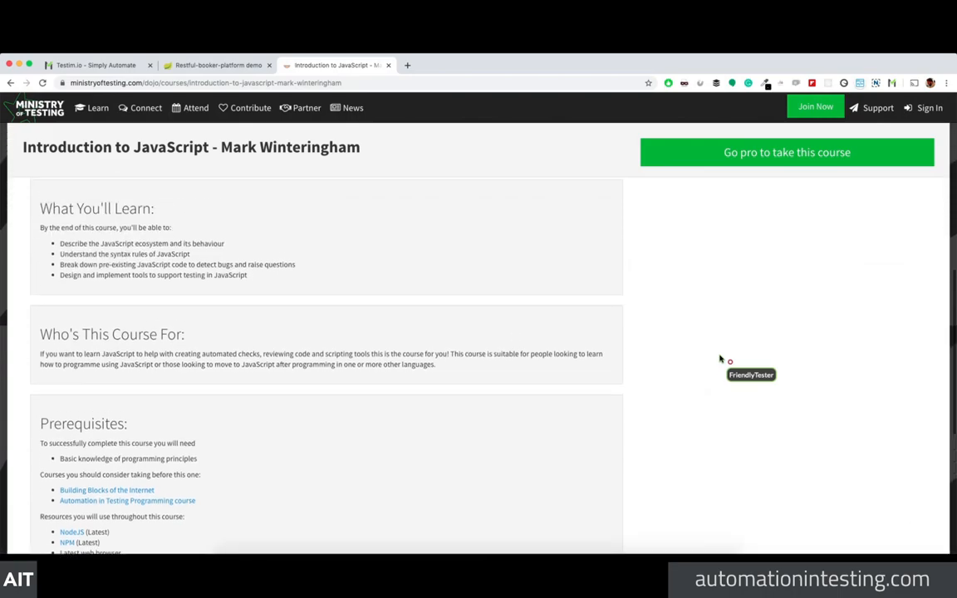
scroll(720, 359, up, 3)
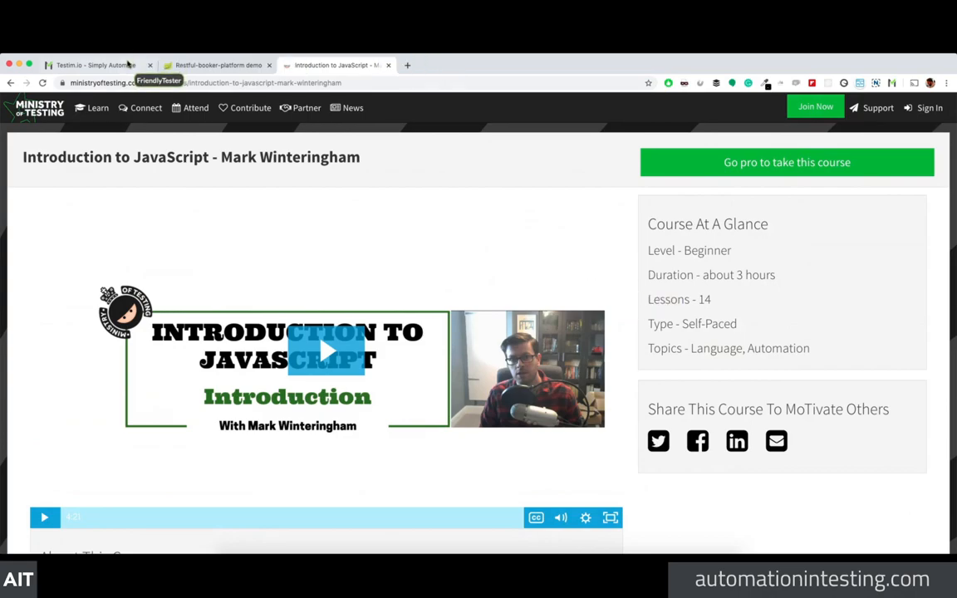
Step: Load automationintesting.com in the current tab and scroll down its homepage
click(385, 82)
text(automation)
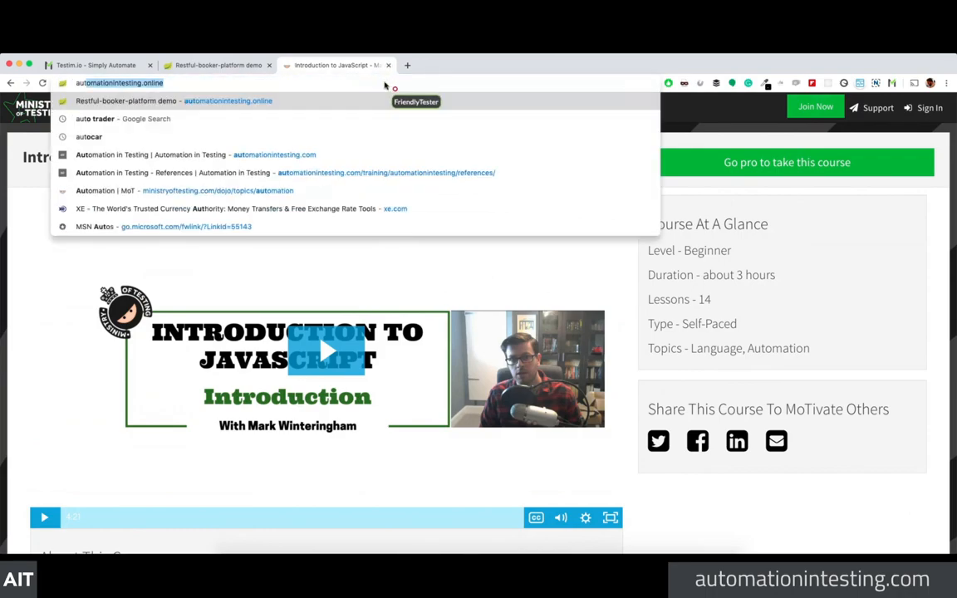
text(intesting.com)
key(Return)
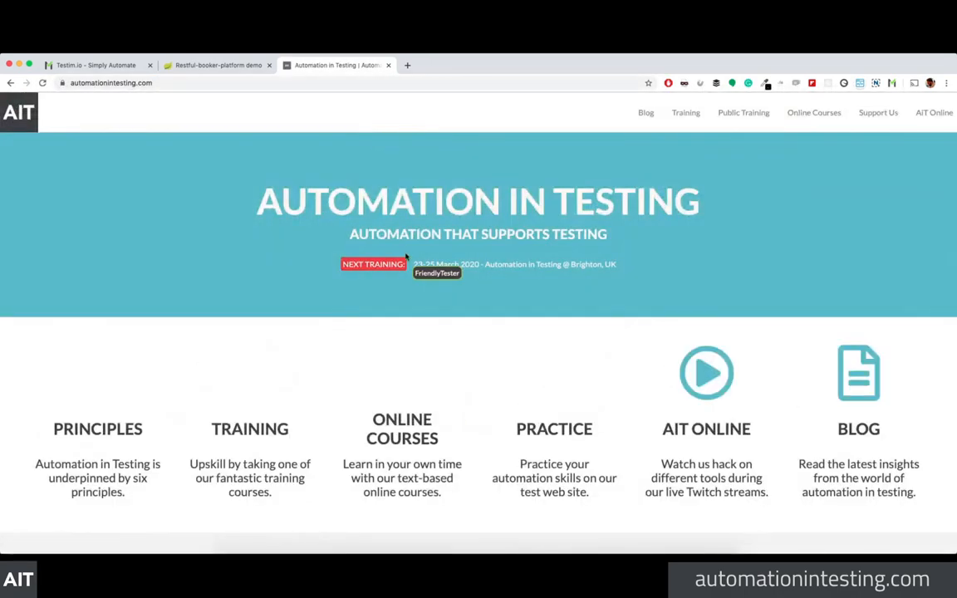
scroll(432, 272, down, 1)
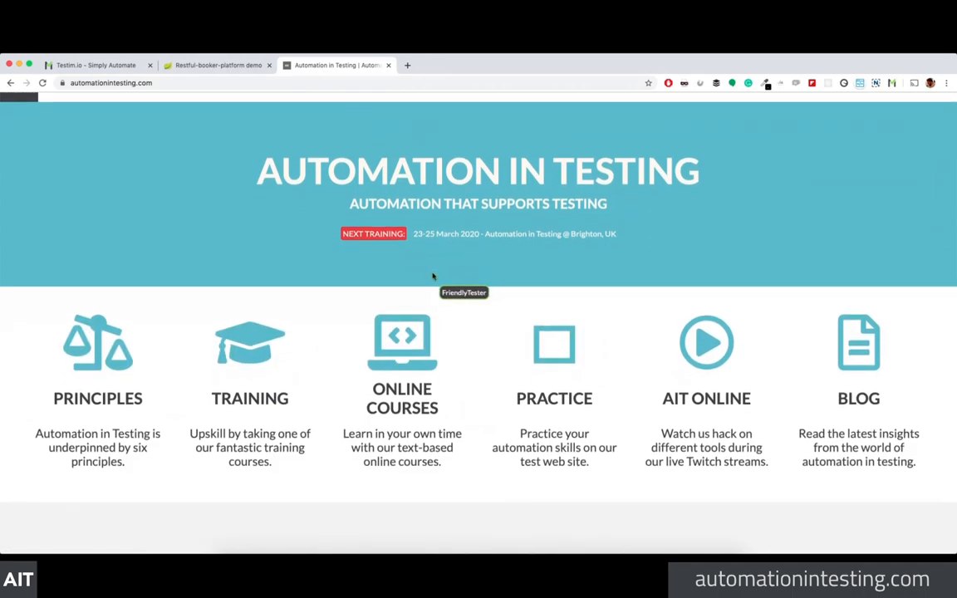
scroll(440, 276, down, 1)
scroll(441, 276, down, 1)
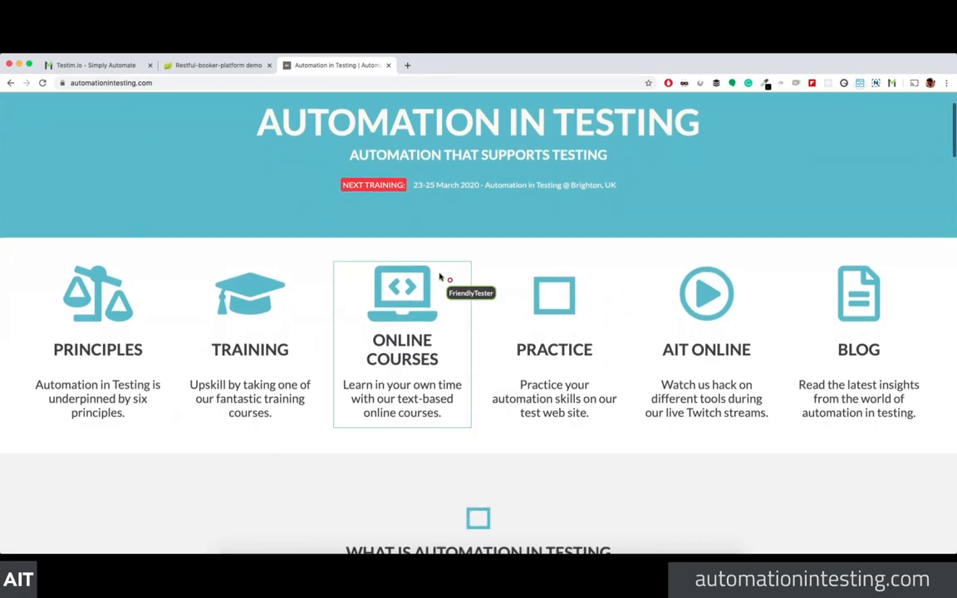
scroll(442, 277, down, 5)
scroll(505, 309, down, 1)
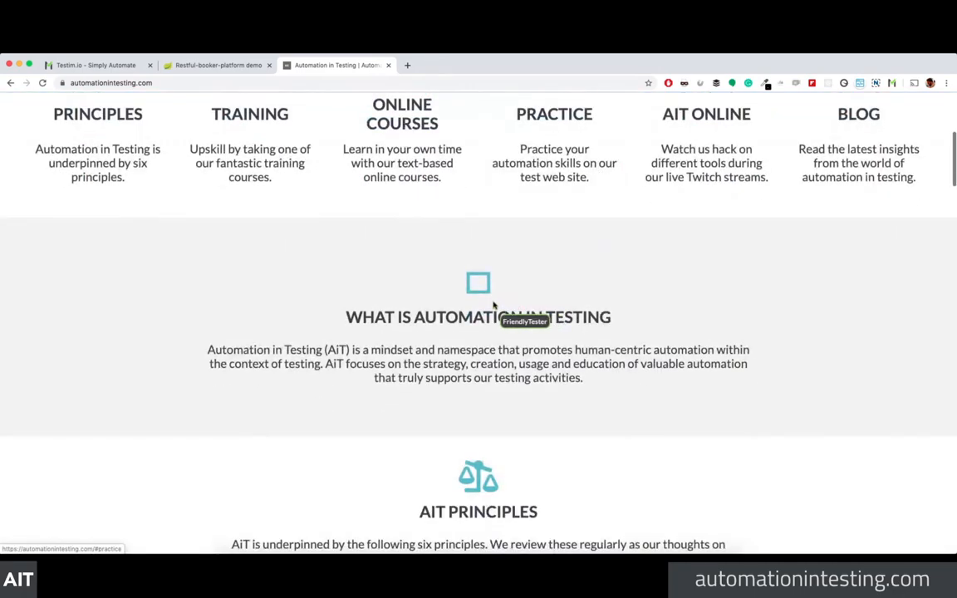
scroll(235, 257, up, 2)
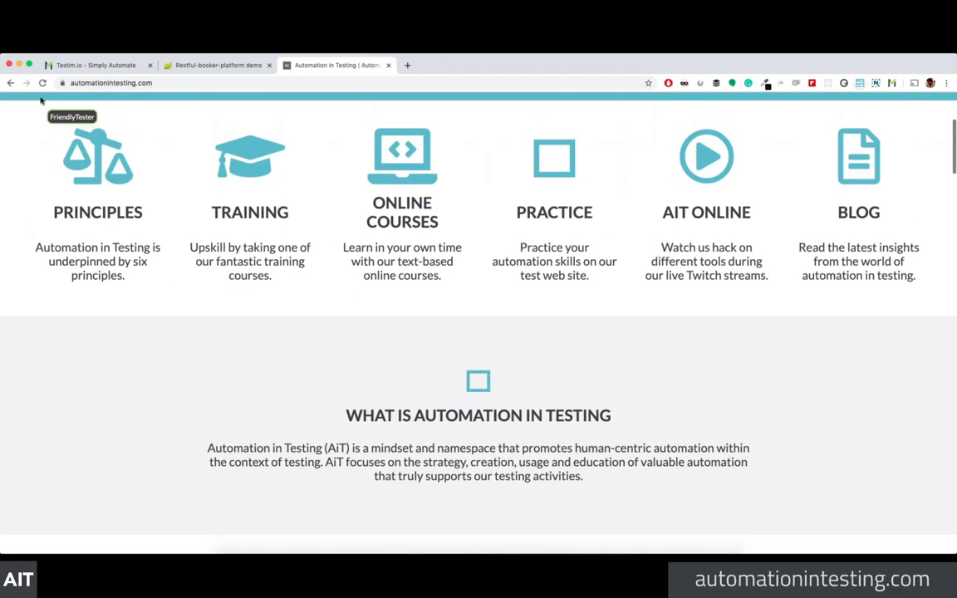
Step: Reload the homepage and browse down to the AiT supporters and the two creators
click(42, 83)
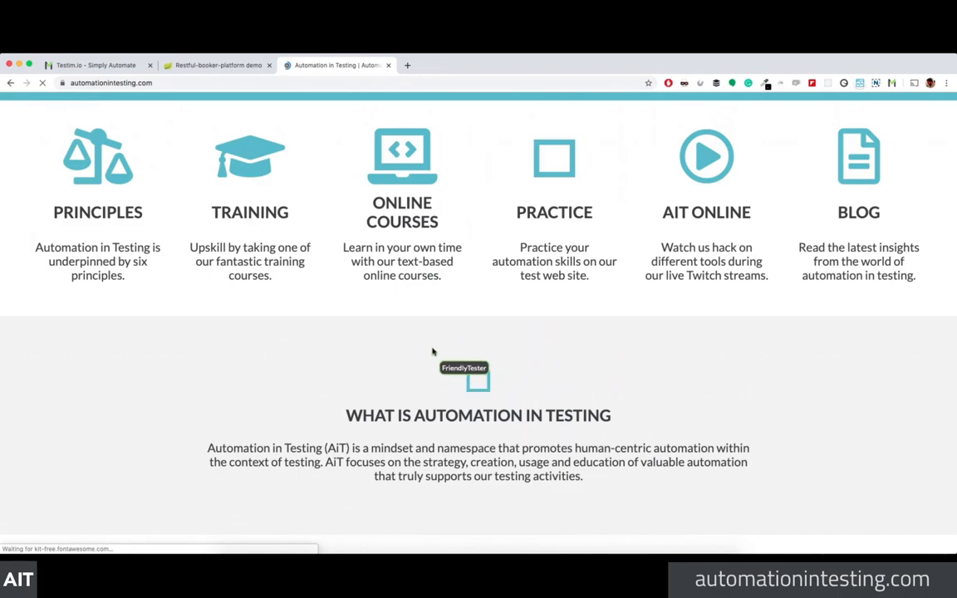
scroll(623, 415, down, 1)
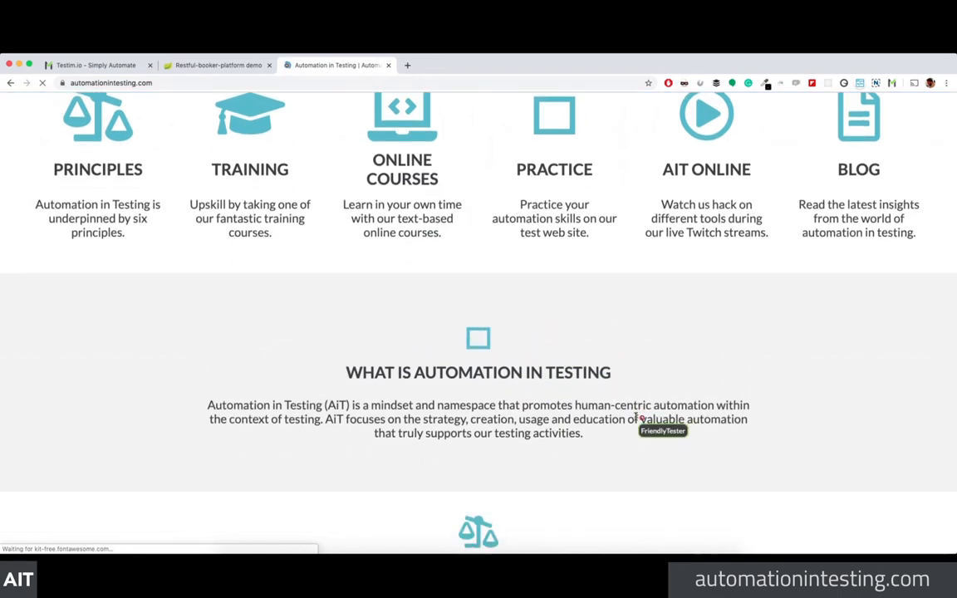
scroll(637, 419, down, 5)
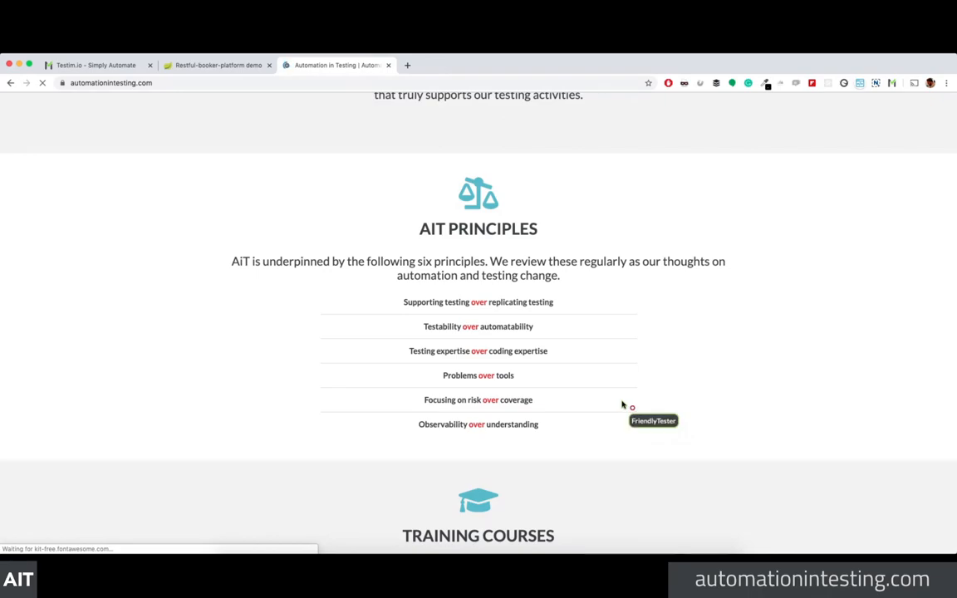
scroll(655, 370, down, 5)
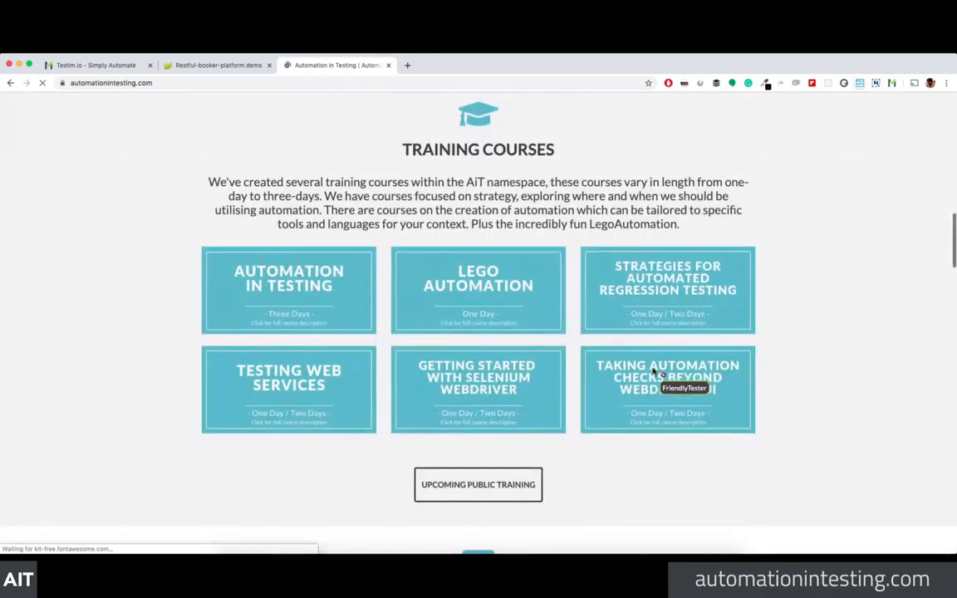
scroll(654, 371, down, 3)
scroll(654, 371, up, 2)
scroll(654, 373, down, 5)
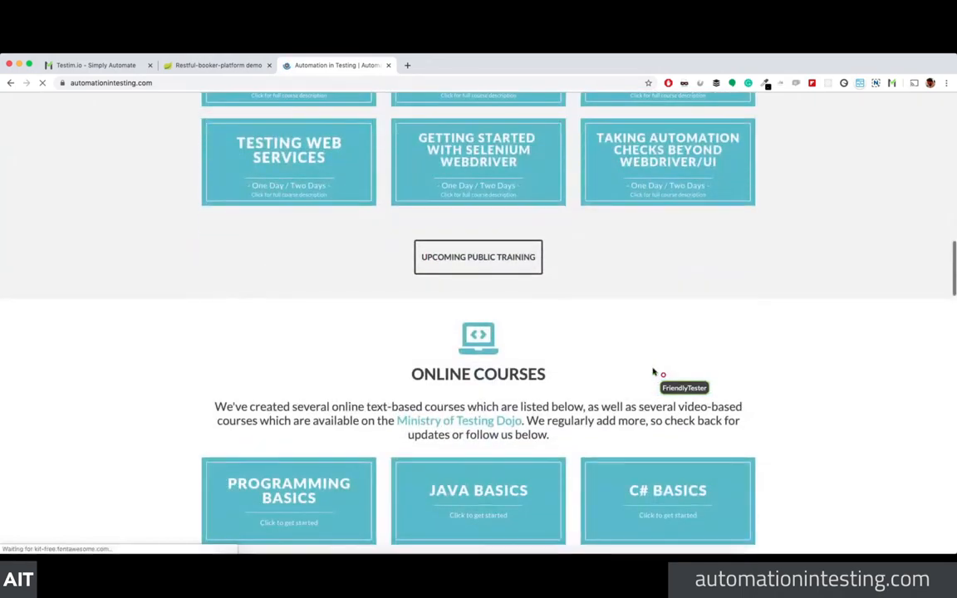
scroll(654, 373, up, 4)
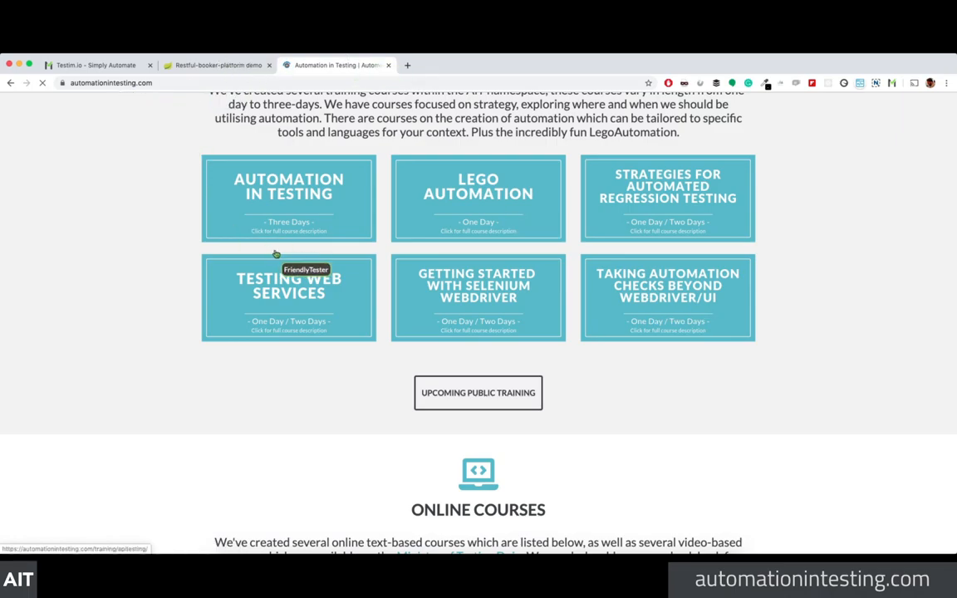
scroll(249, 249, down, 5)
scroll(424, 303, up, 4)
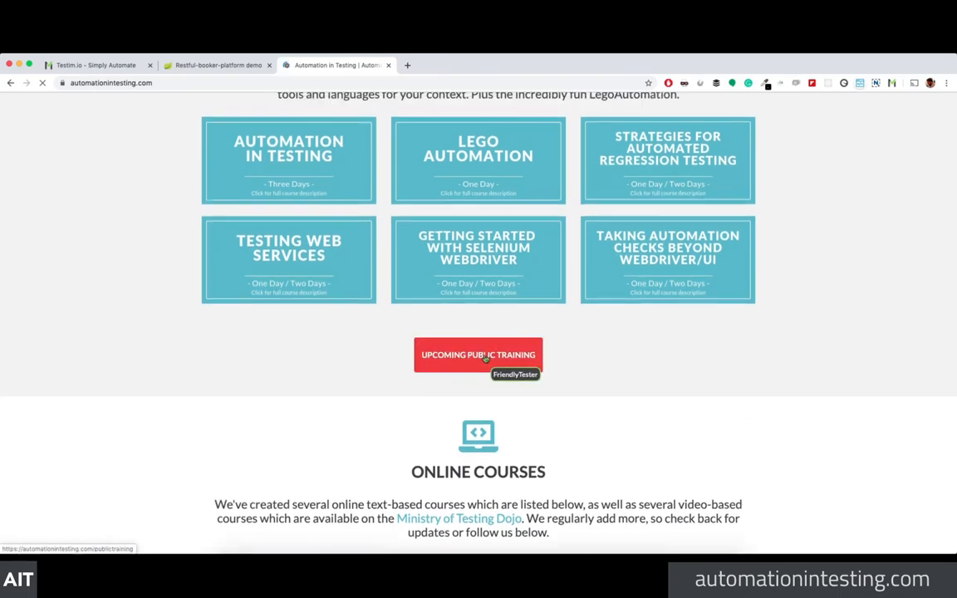
scroll(83, 326, down, 1)
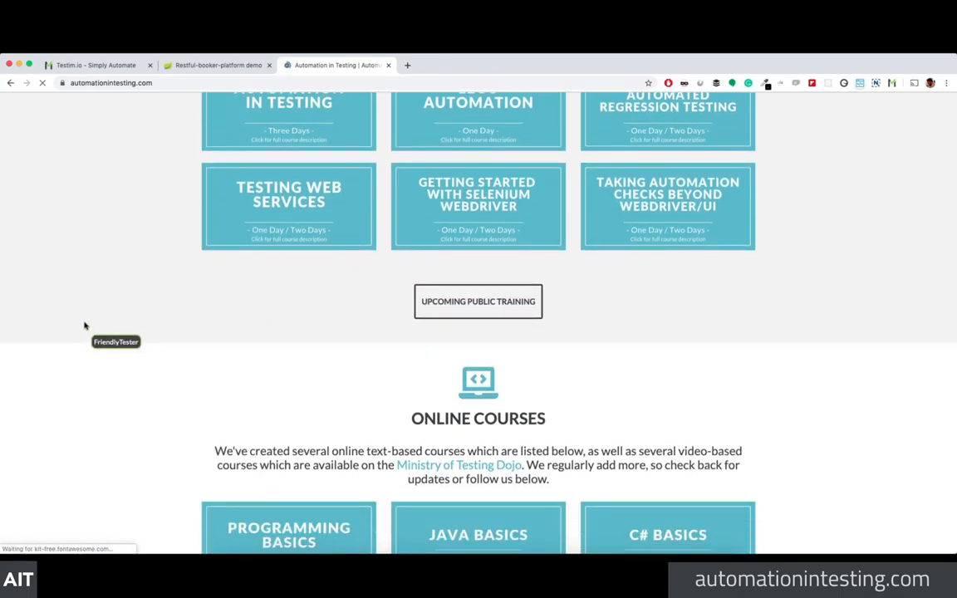
scroll(84, 326, down, 10)
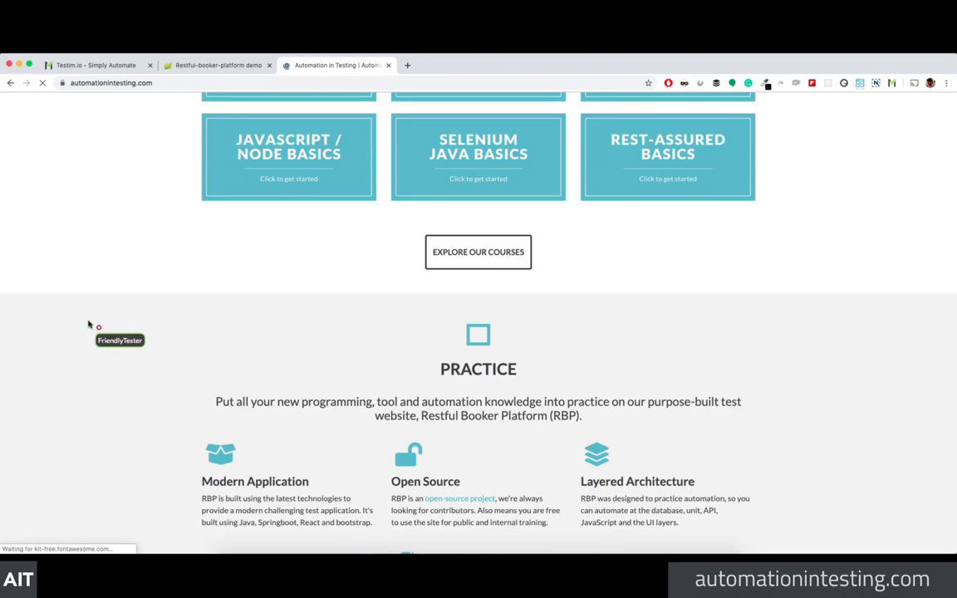
scroll(143, 331, down, 12)
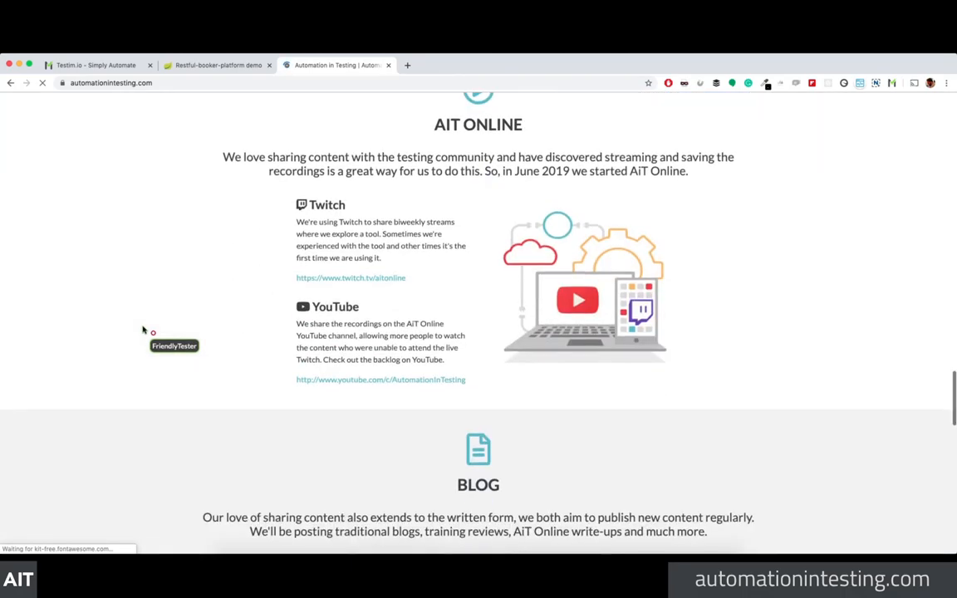
scroll(143, 330, down, 15)
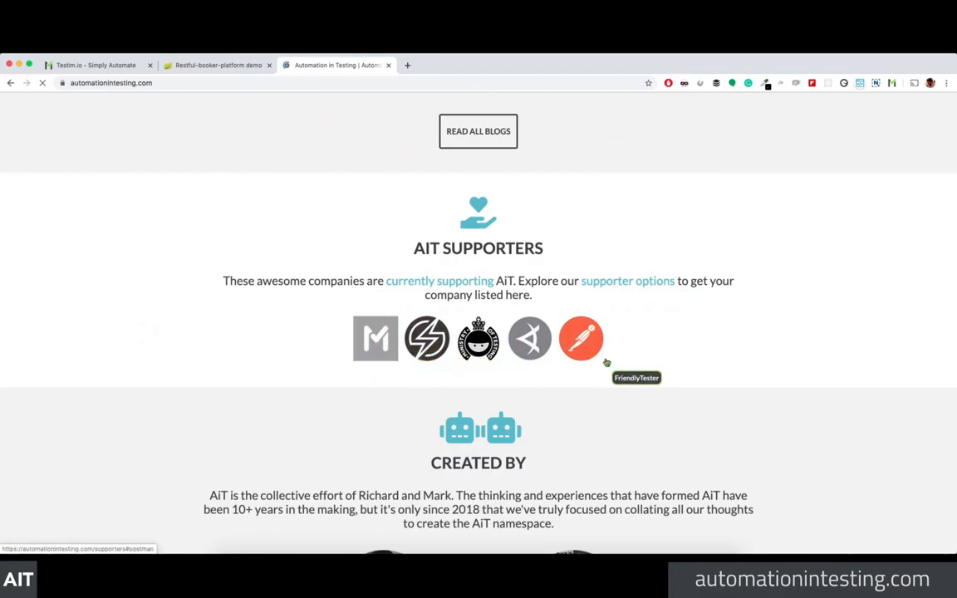
scroll(618, 361, down, 1)
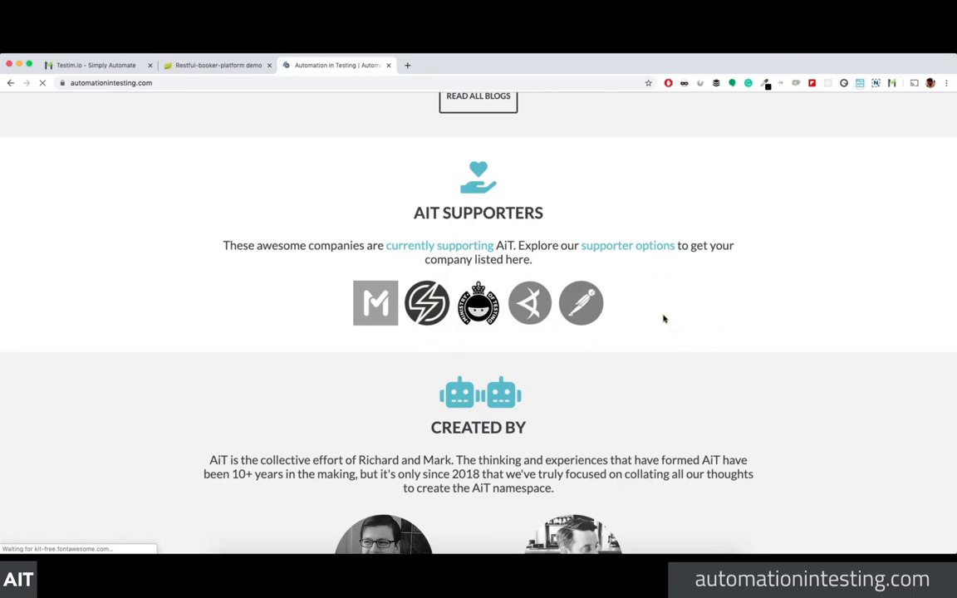
scroll(664, 318, down, 2)
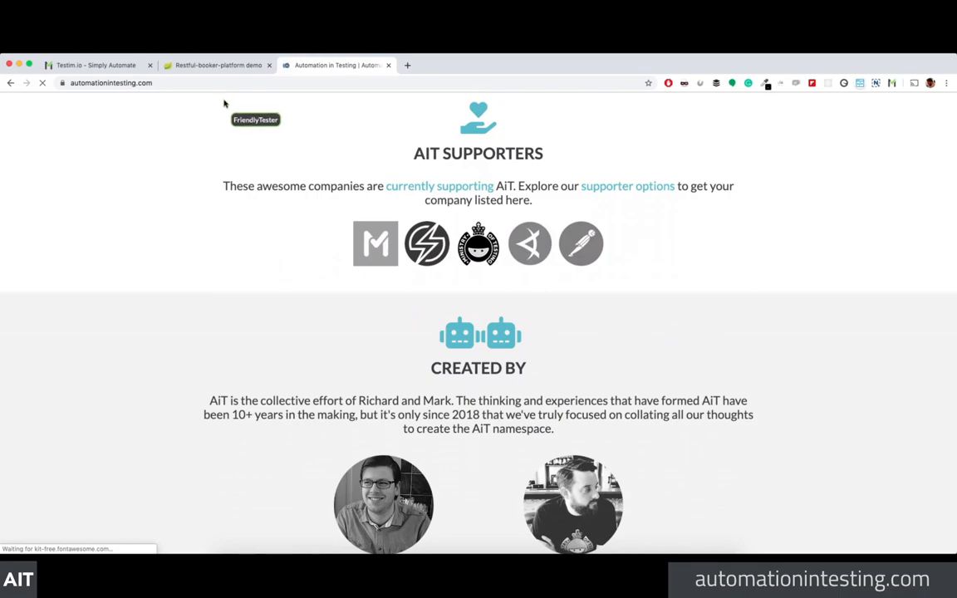
Step: Back in Testim, switch to the Friendly Testing project and show its runs
click(94, 66)
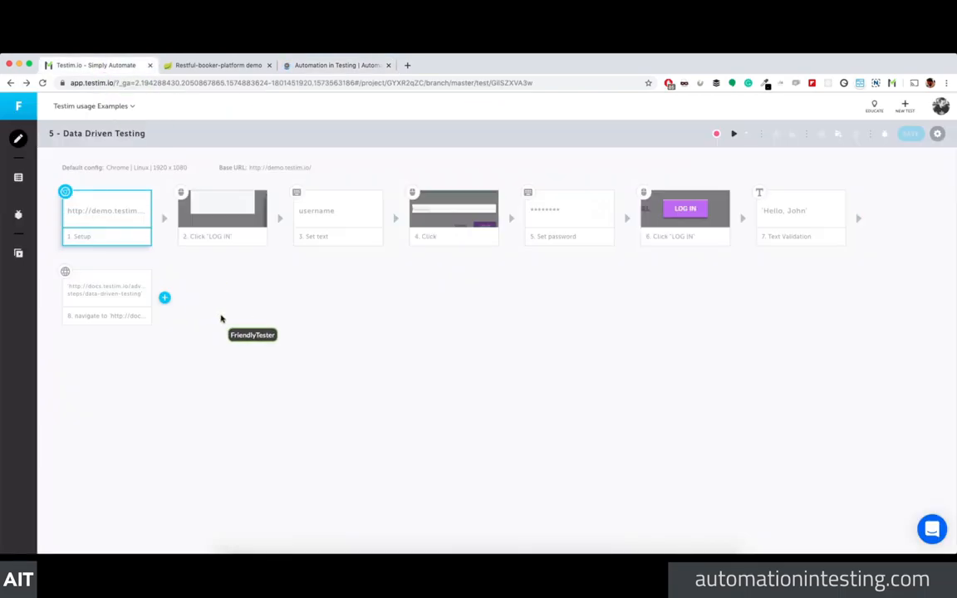
click(86, 109)
click(74, 148)
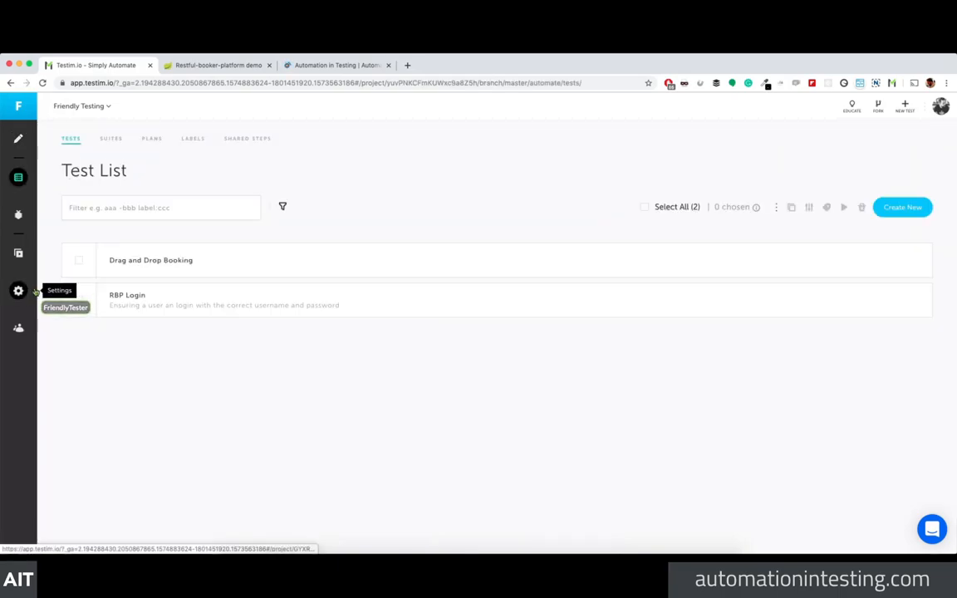
click(18, 253)
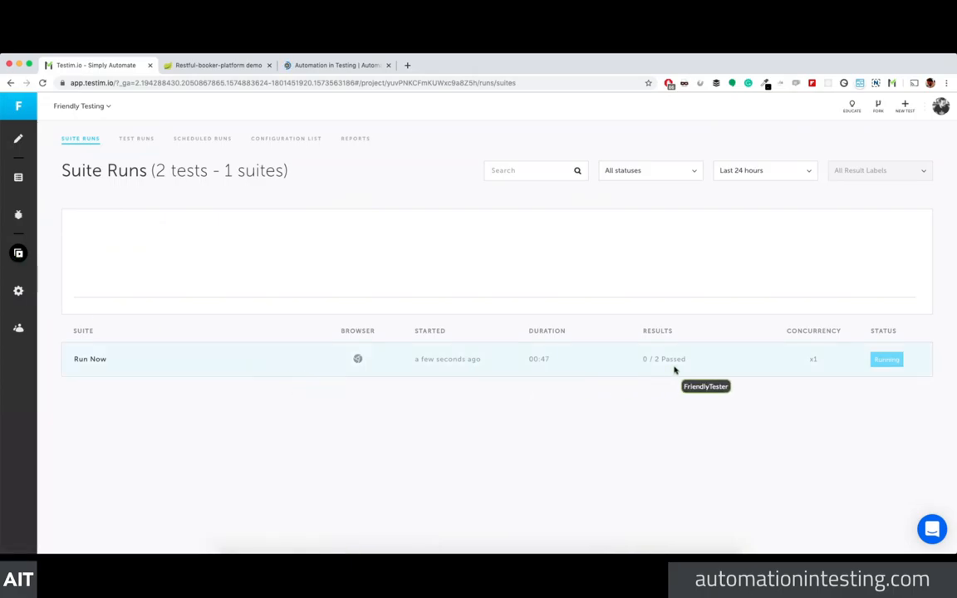
Step: Inspect the Run Now suite run (0/2 passed, still running), then return to Suite Runs
click(887, 365)
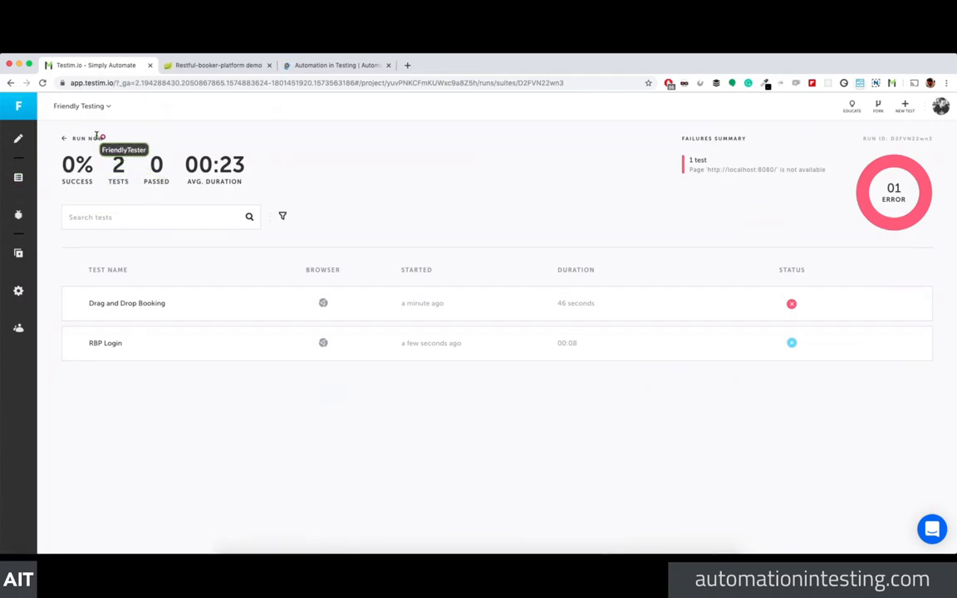
click(68, 137)
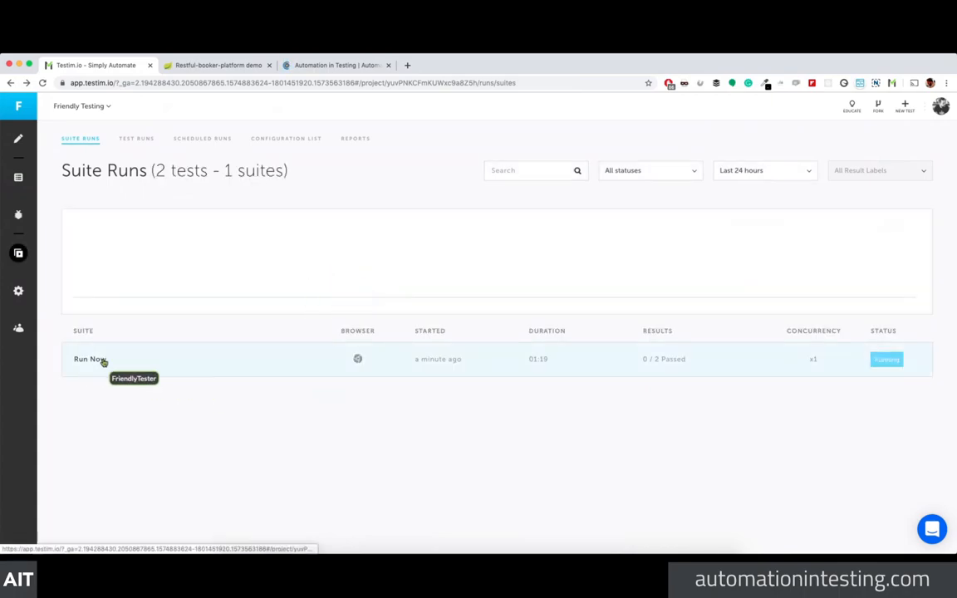
click(151, 361)
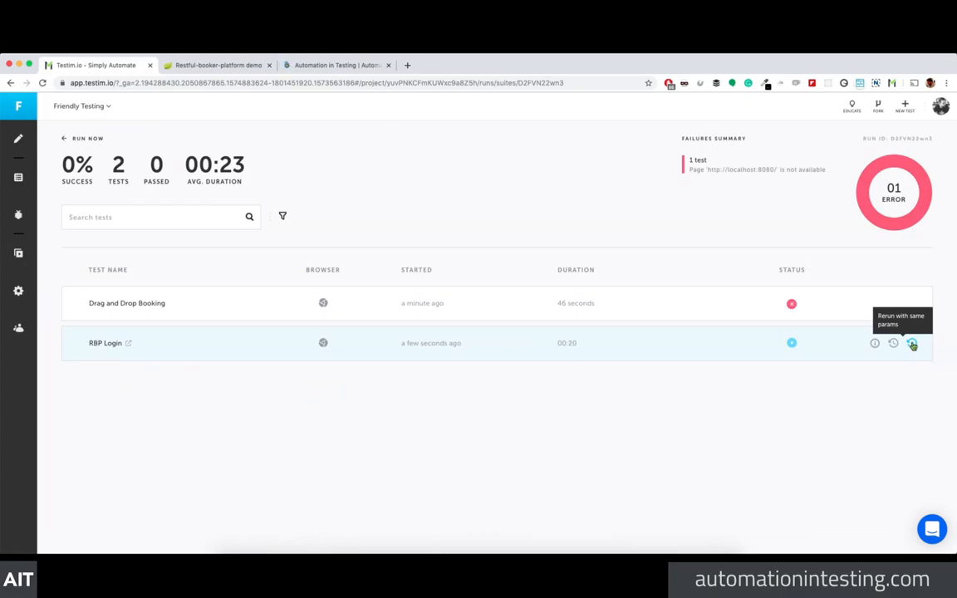
mouse_move(876, 344)
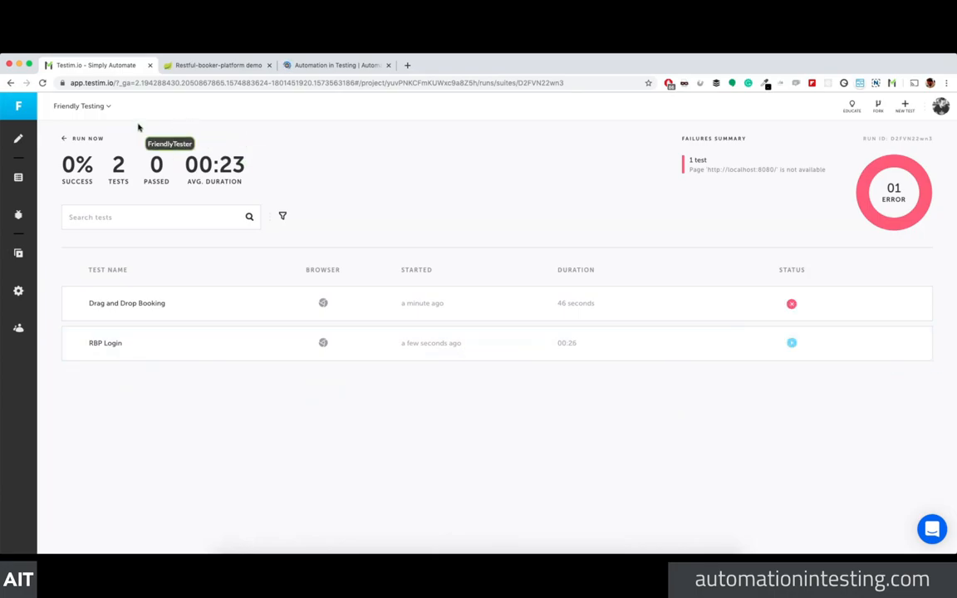
click(66, 138)
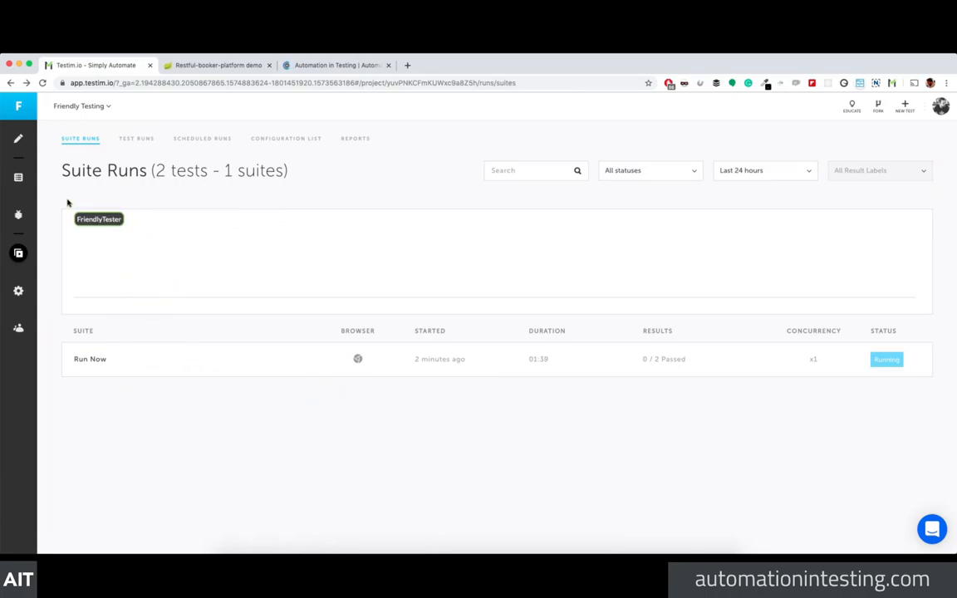
Step: Check the failed Drag and Drop Booking run's Setup error ('Page is not available'), then return to the Test List
click(138, 139)
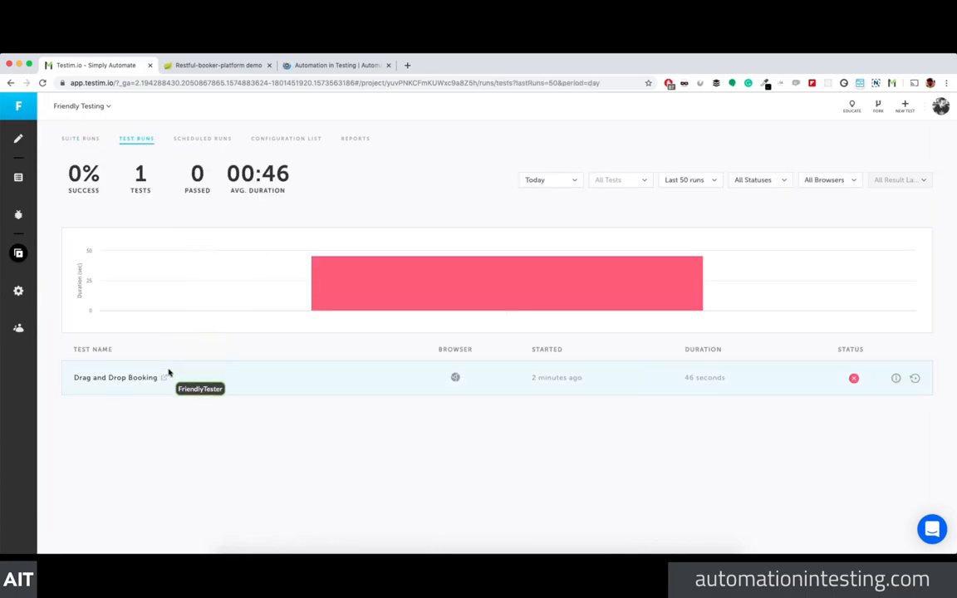
click(143, 381)
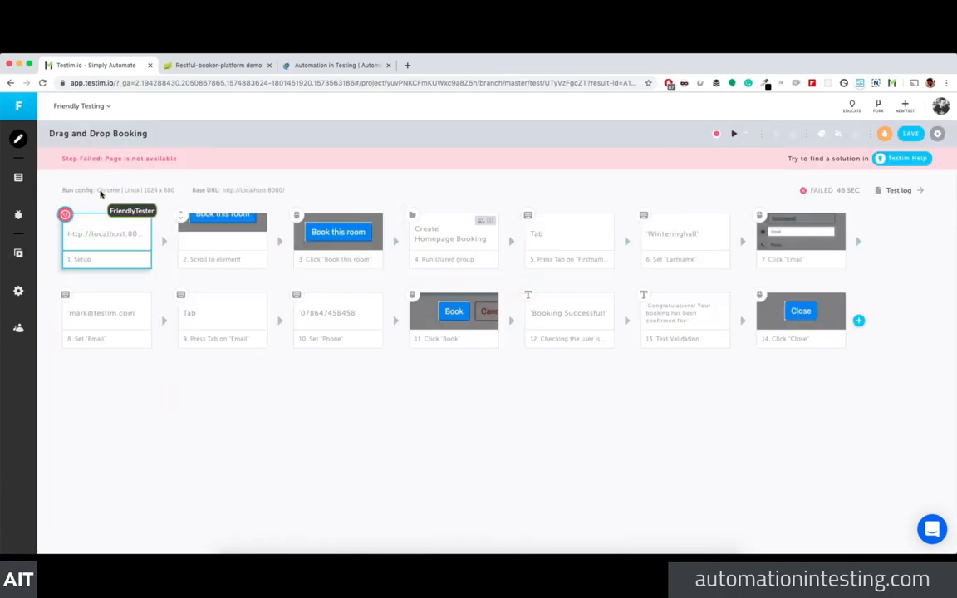
click(103, 229)
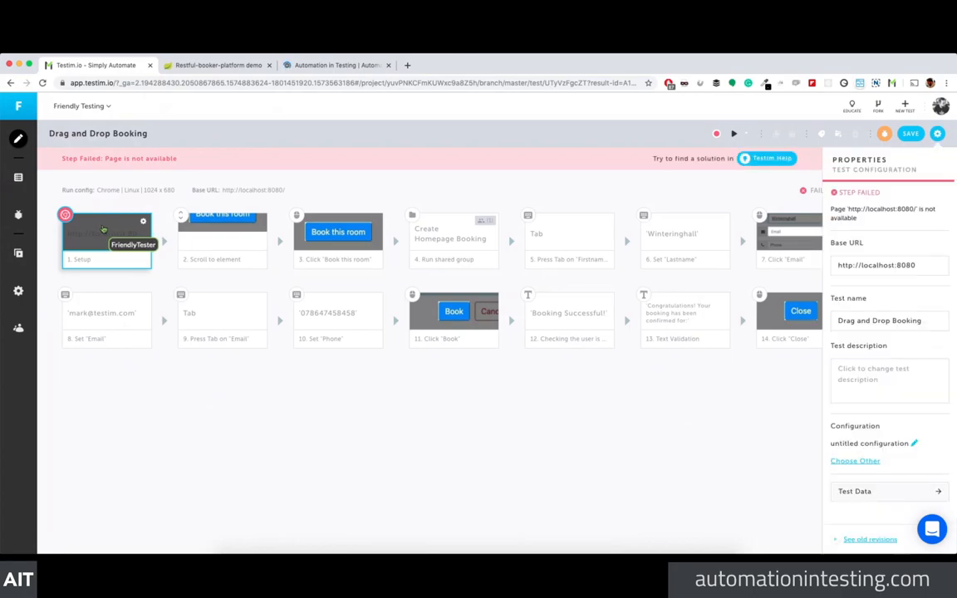
click(20, 185)
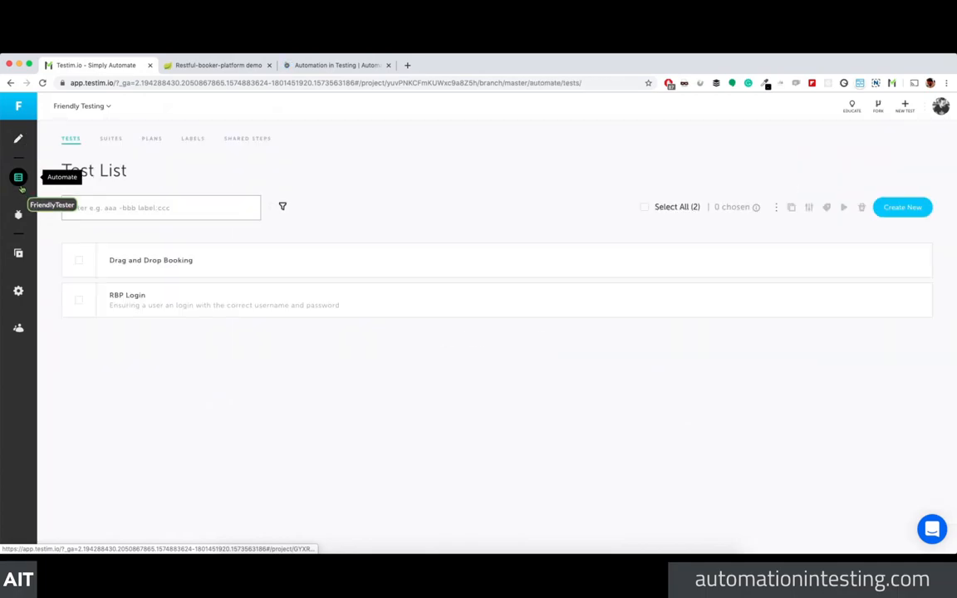
Step: Reload the Testim page and dismiss the mobile number validation prompt
click(116, 138)
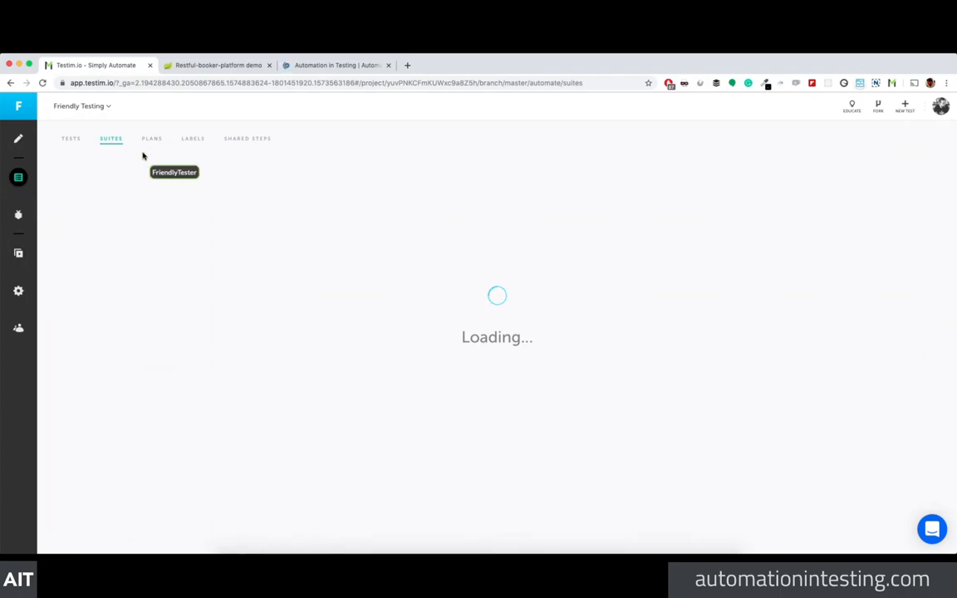
click(150, 84)
key(Return)
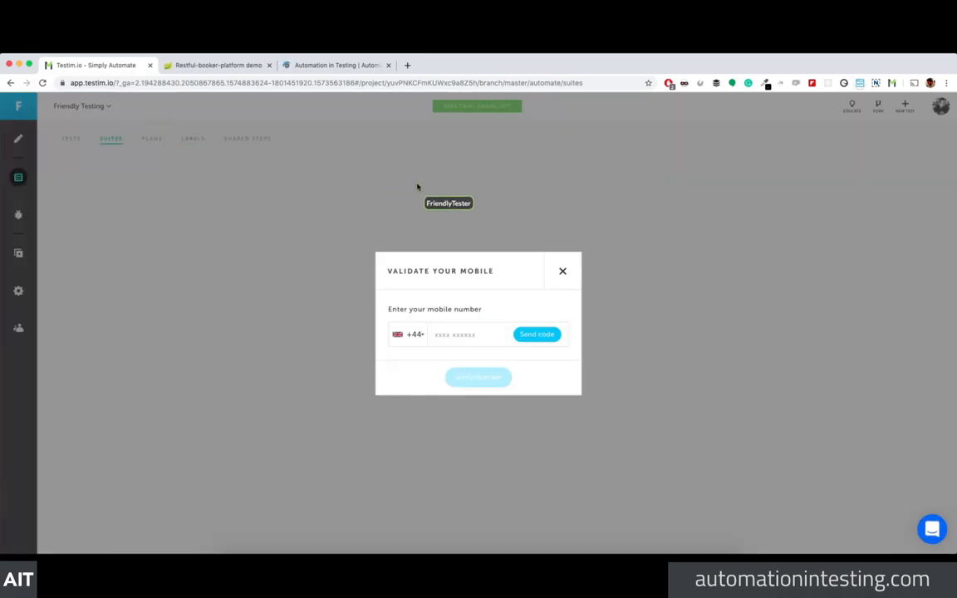
click(562, 271)
click(151, 140)
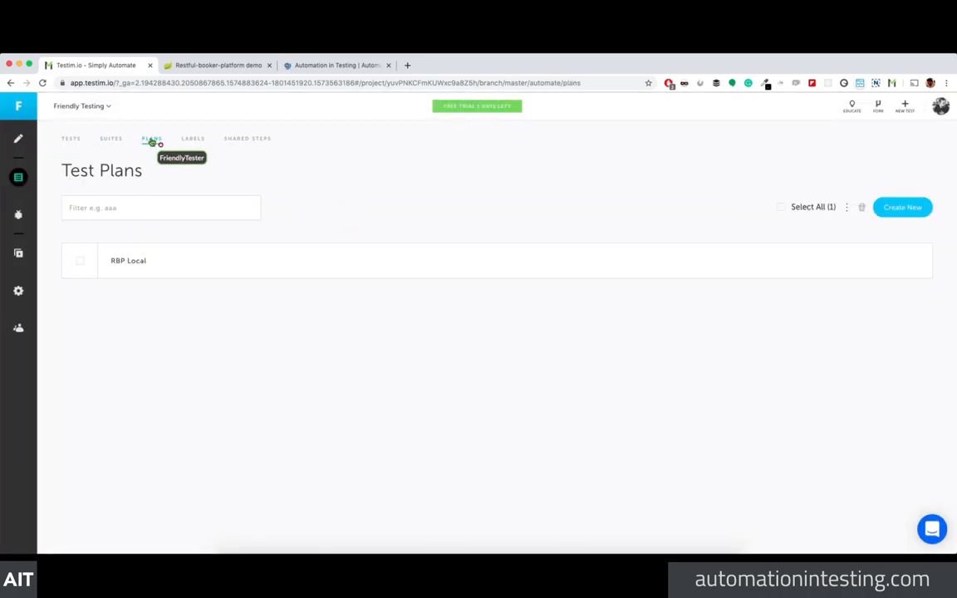
click(130, 262)
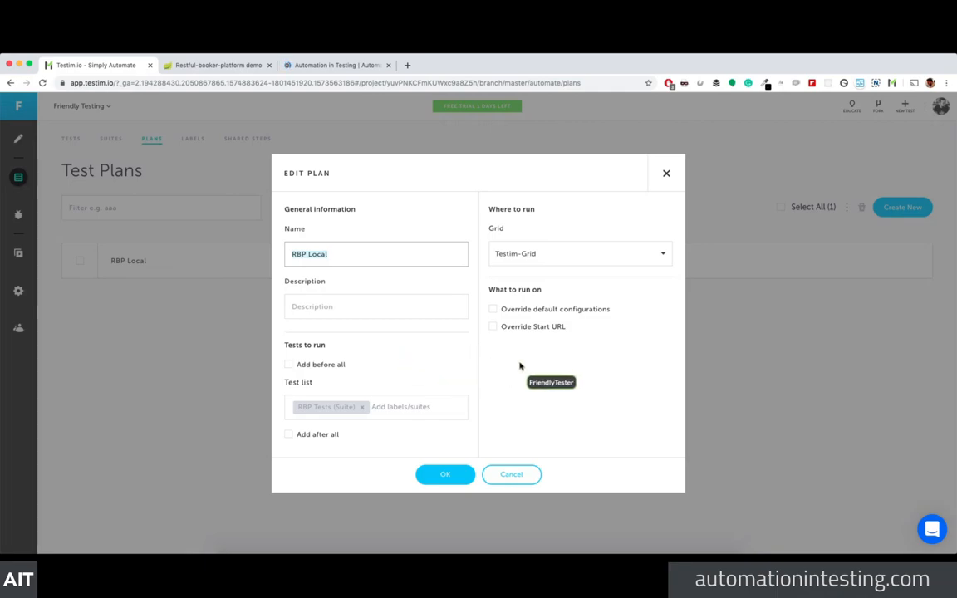
click(543, 329)
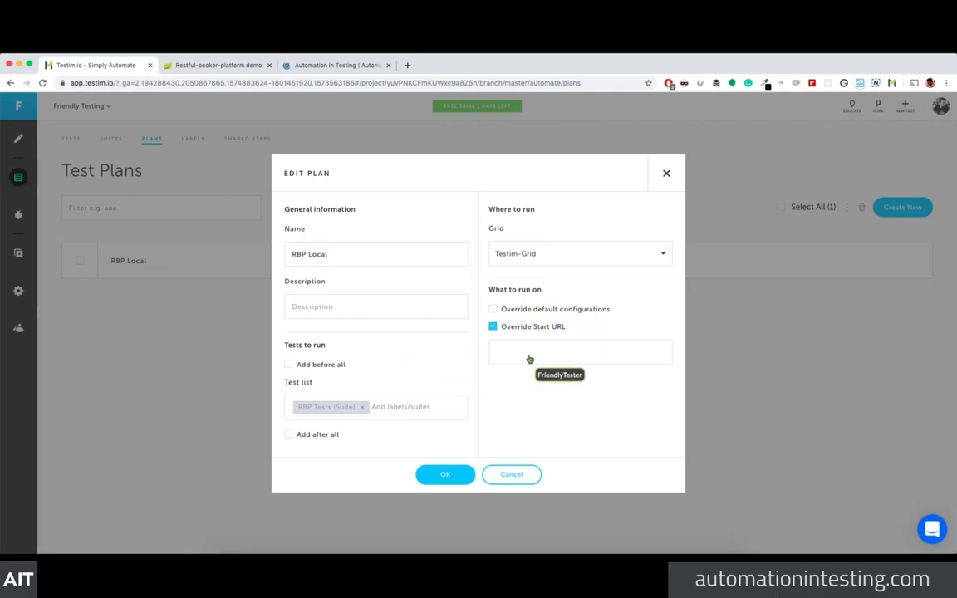
text(https://automationintesting.online)
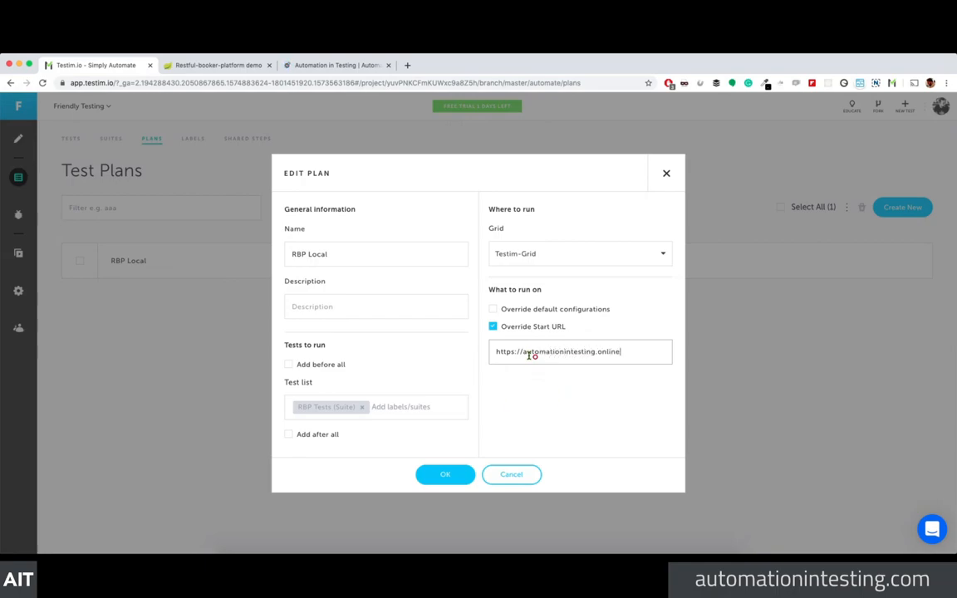
click(451, 473)
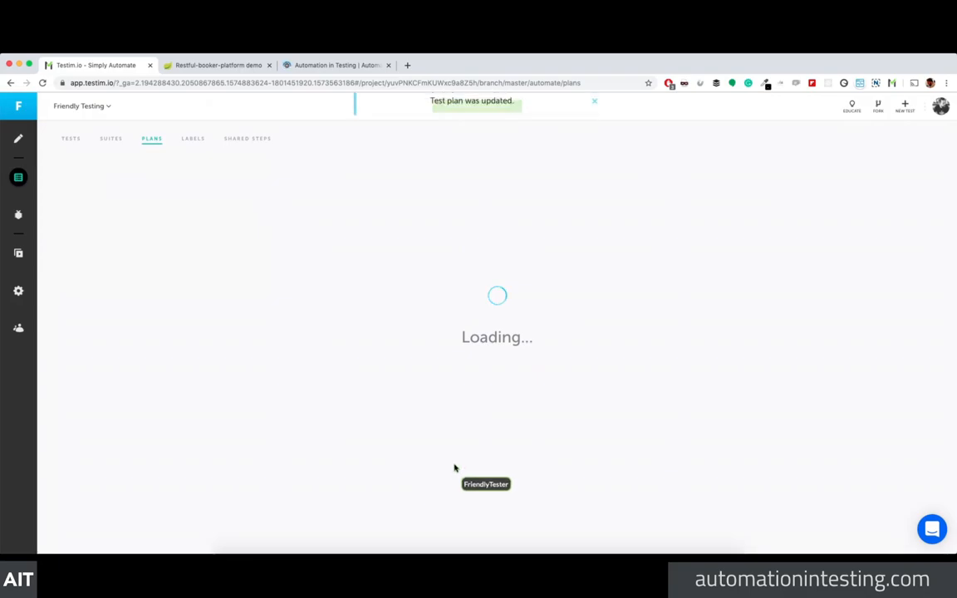
Step: Rerun Drag and Drop Booking with the same parameters from the Run Now suite run
click(19, 253)
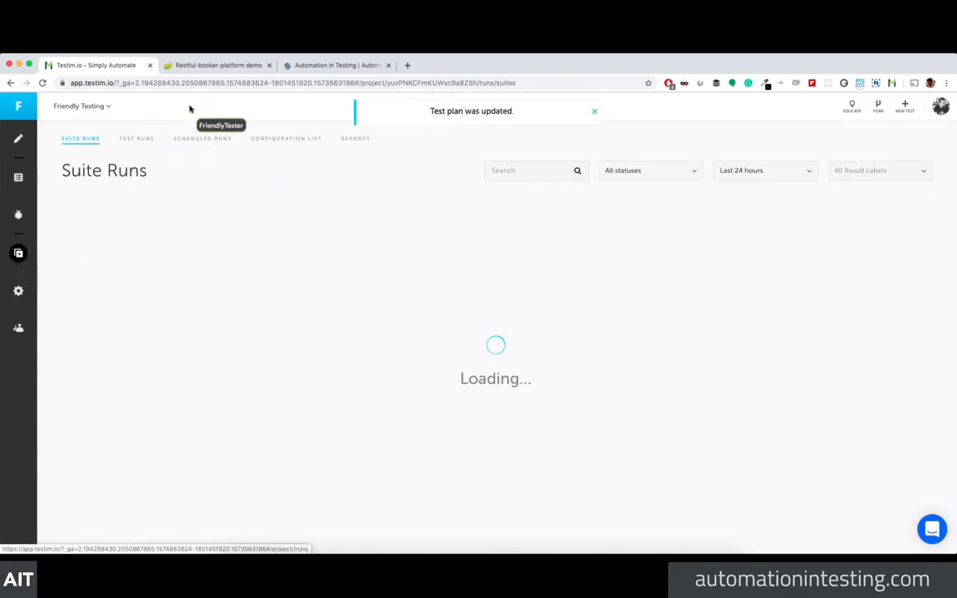
click(256, 365)
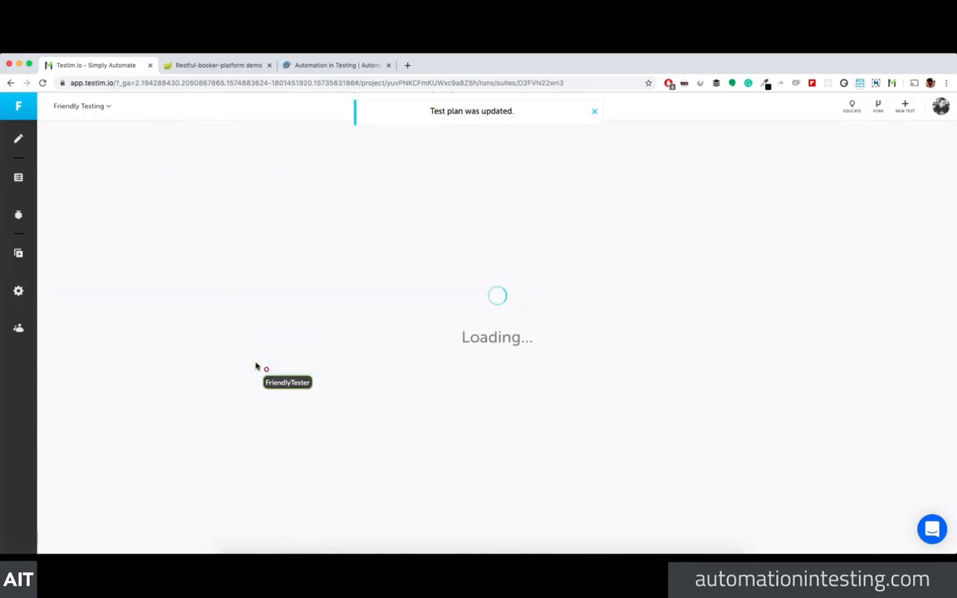
mouse_move(861, 309)
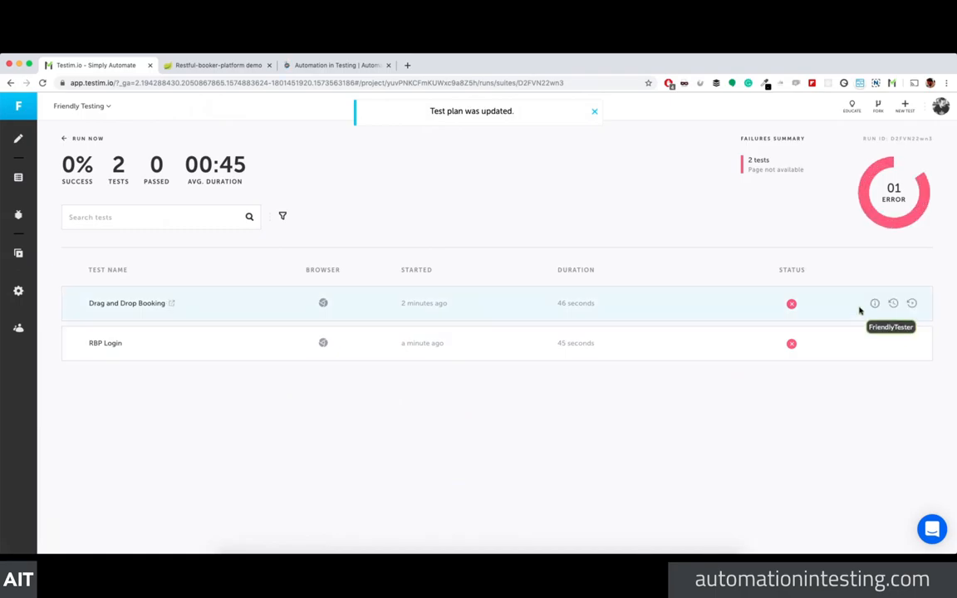
click(912, 304)
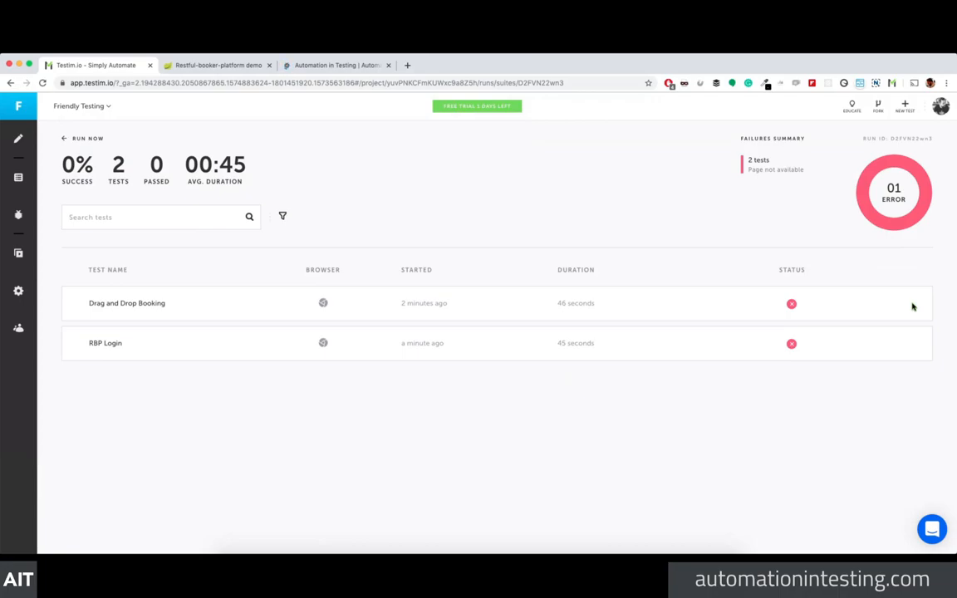
mouse_move(912, 306)
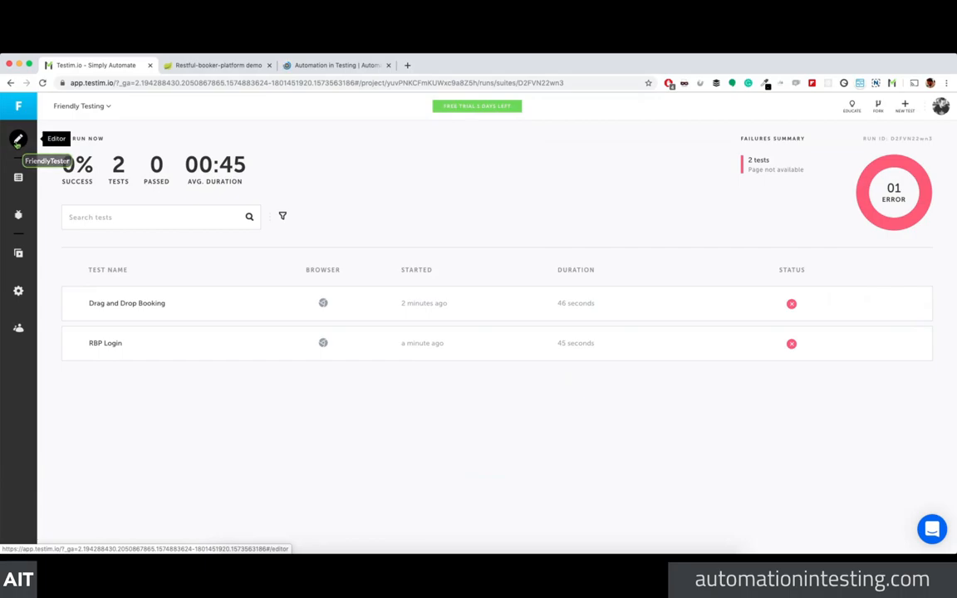
Step: Open the Drag and Drop Booking test from the Test List in the editor
click(17, 141)
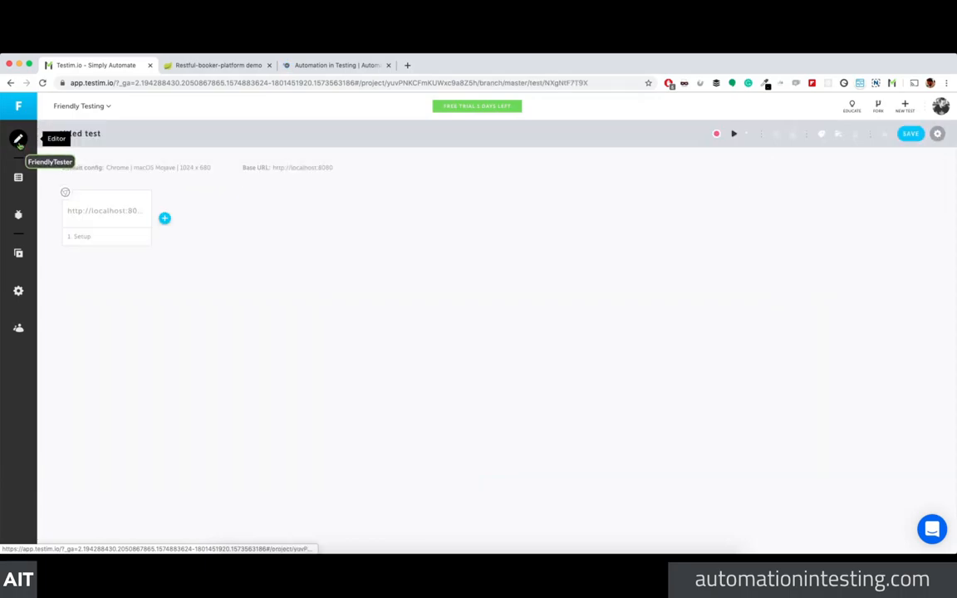
mouse_move(82, 210)
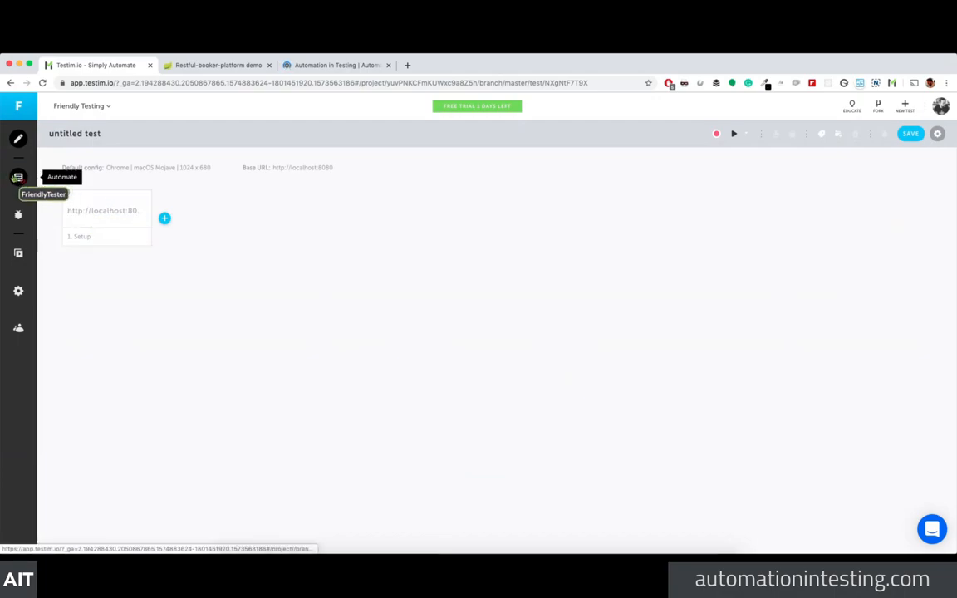
click(17, 176)
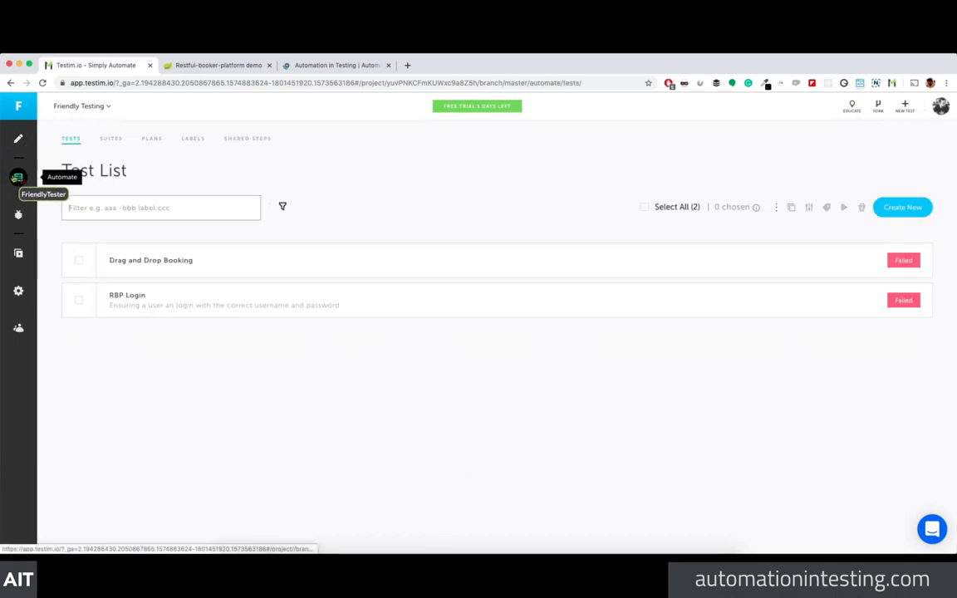
click(178, 261)
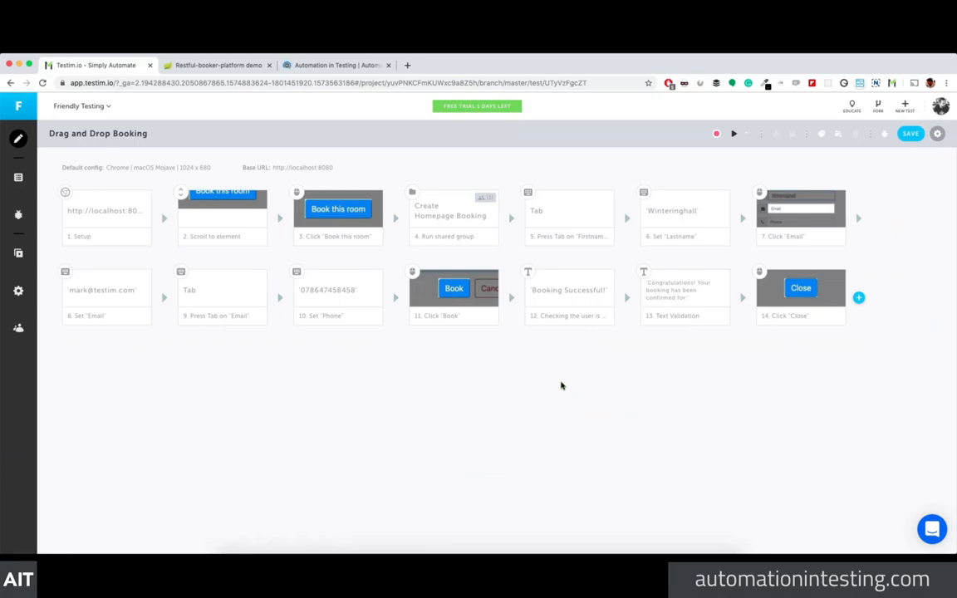
Step: Move the 'Checking the user is…' step after the Text Validation and inspect Create Homepage Booking
drag(560, 292, 724, 290)
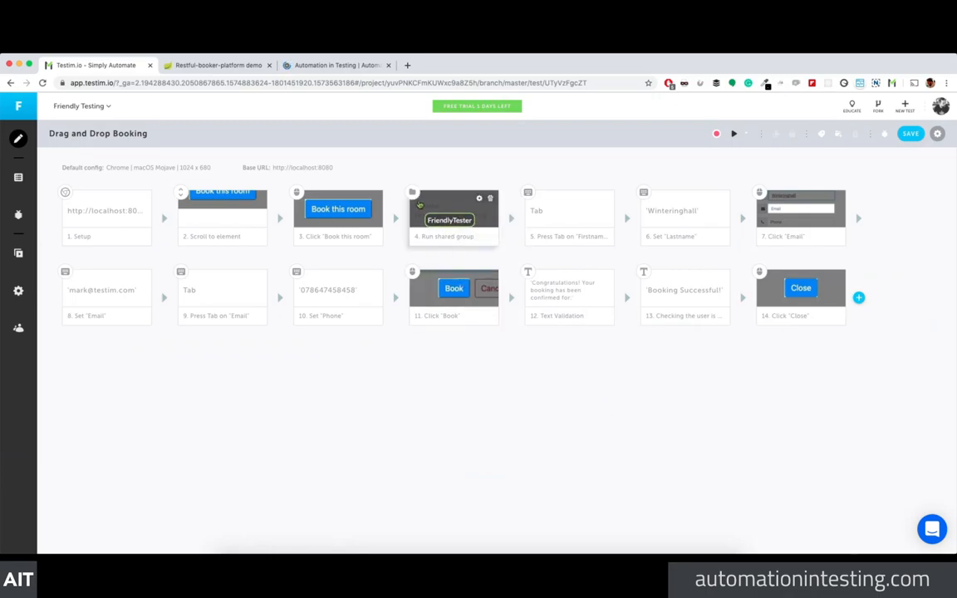
mouse_move(412, 193)
mouse_down()
mouse_move(886, 323)
mouse_move(893, 351)
mouse_up()
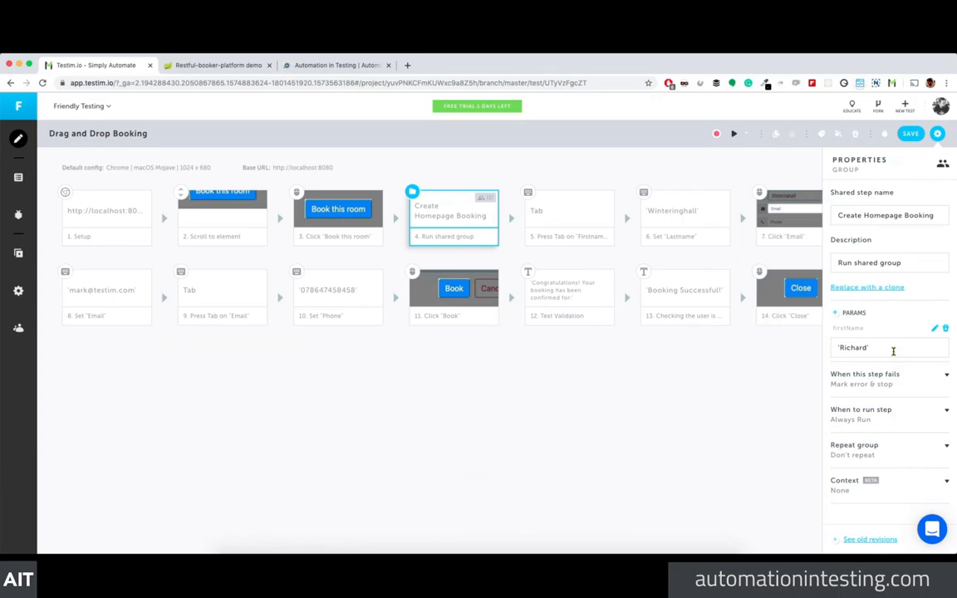
drag(893, 351, 876, 343)
drag(876, 343, 245, 216)
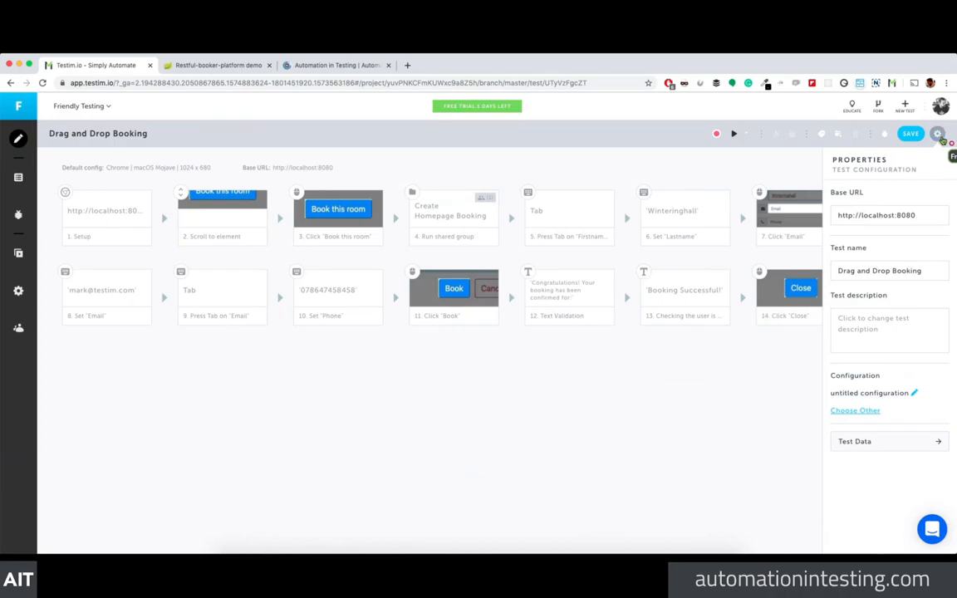
Step: Review the test configuration and Scroll to element details, then list actions insertable before step 2
click(940, 136)
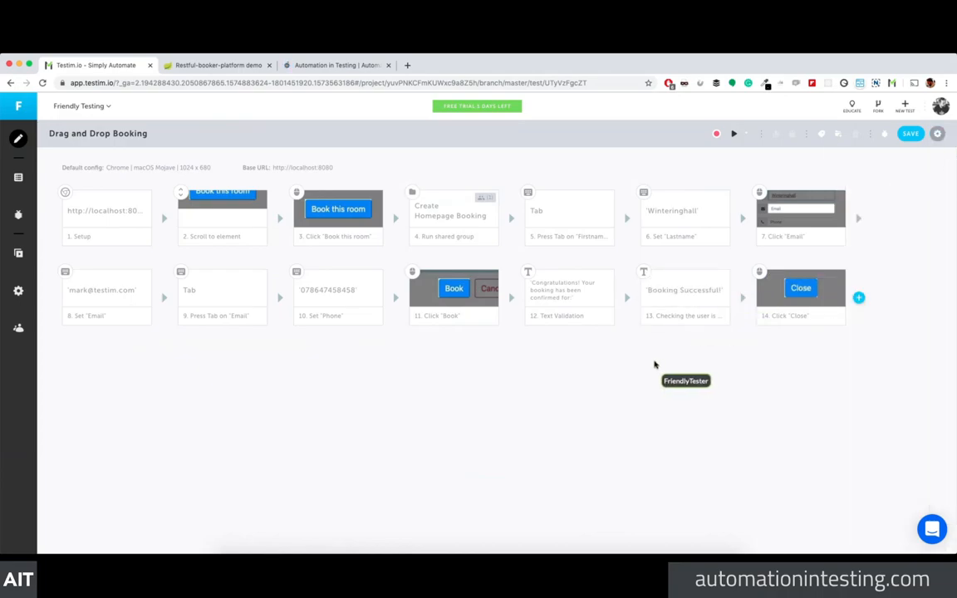
mouse_move(245, 208)
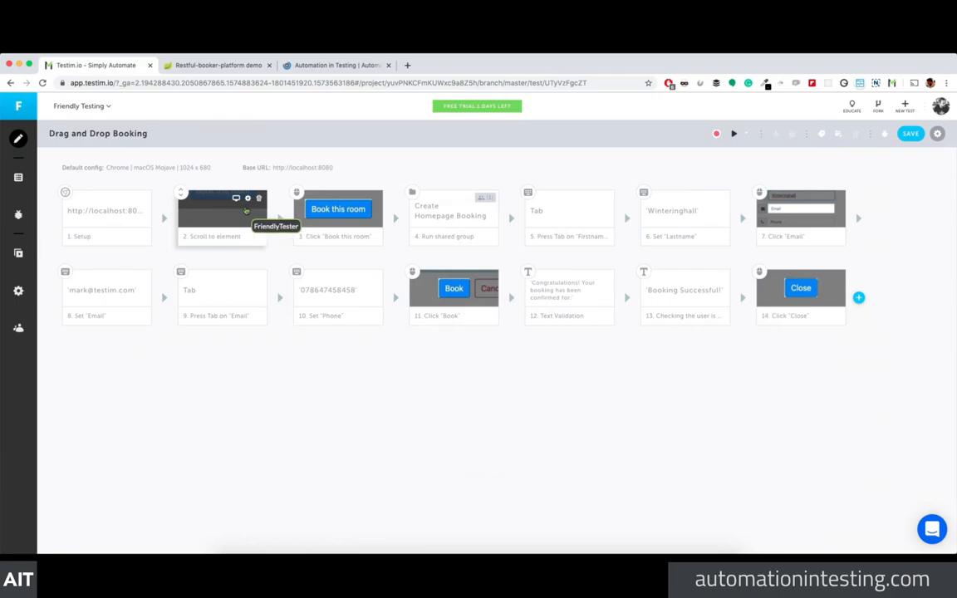
click(235, 200)
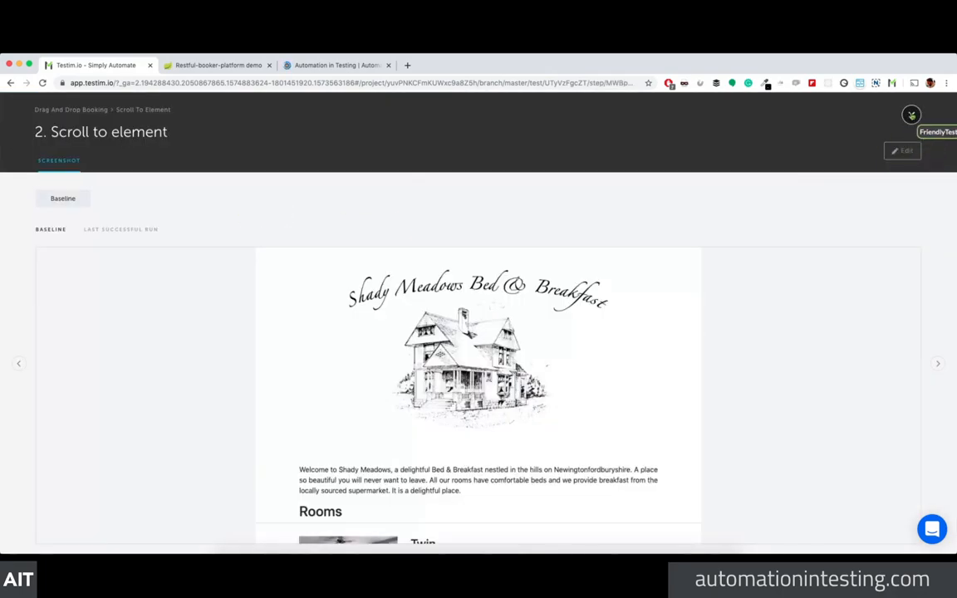
click(911, 115)
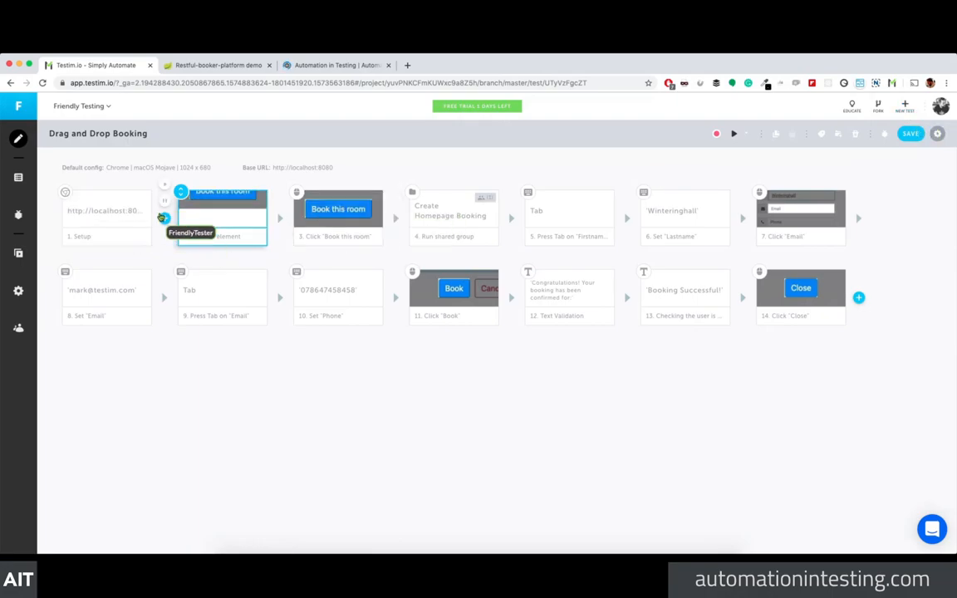
click(164, 219)
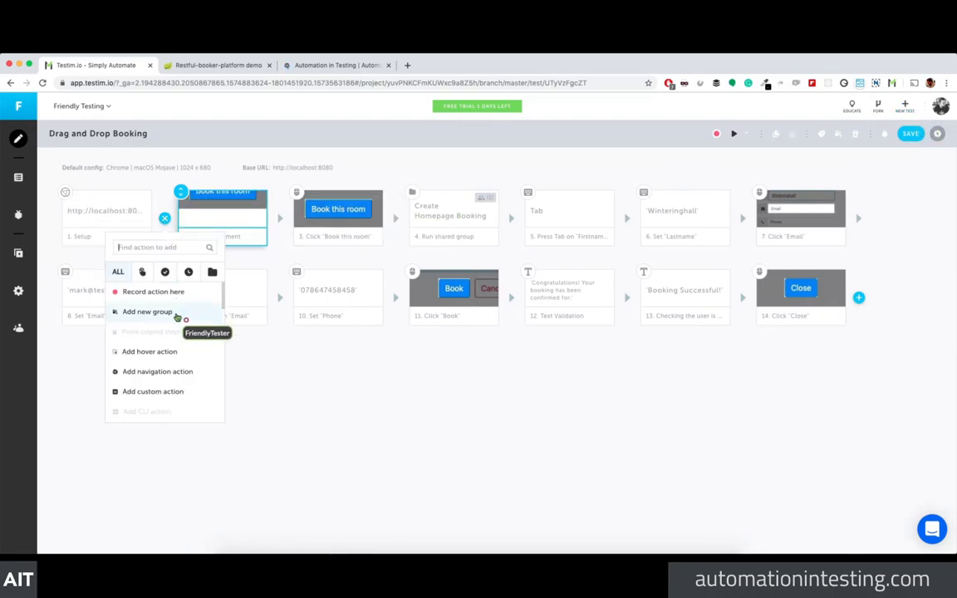
scroll(183, 379, down, 5)
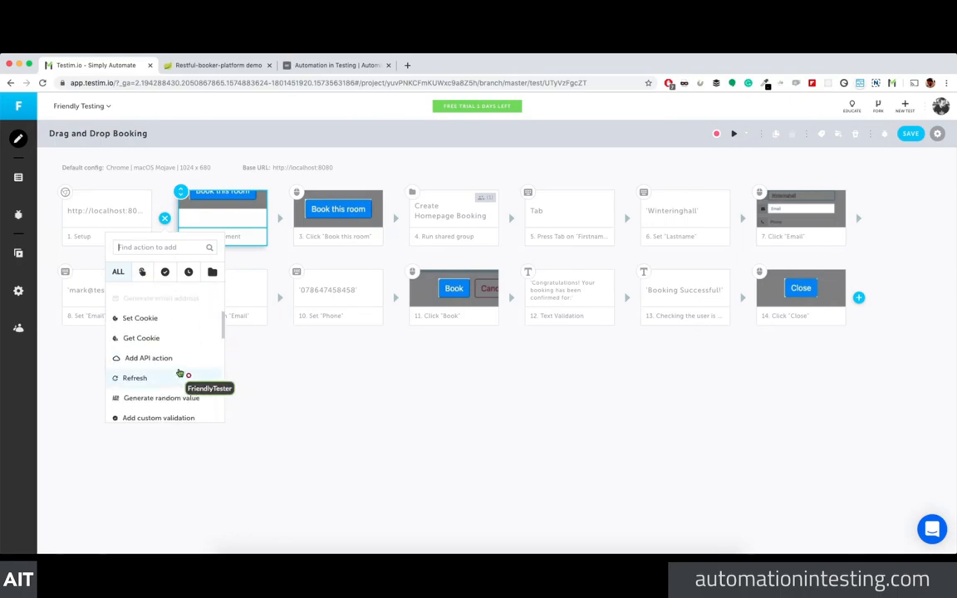
Step: Add an API action step named 'Call Data API' as a shared step
click(177, 375)
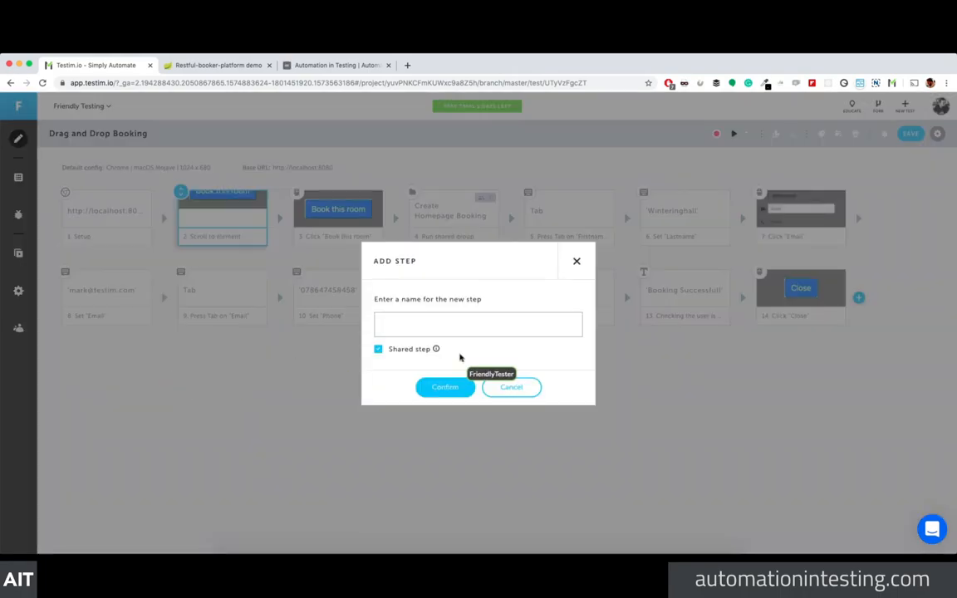
text(C)
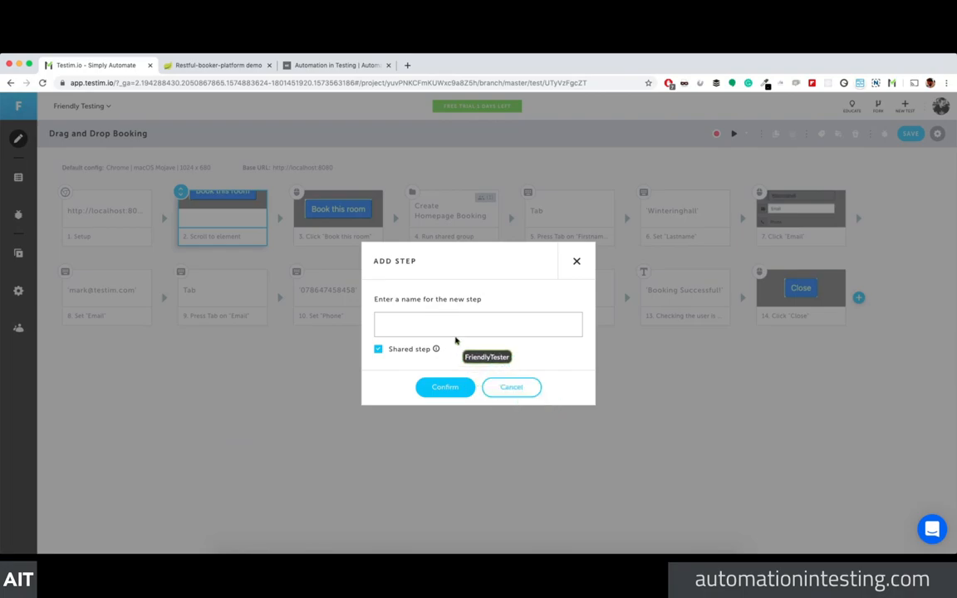
text(all Data API)
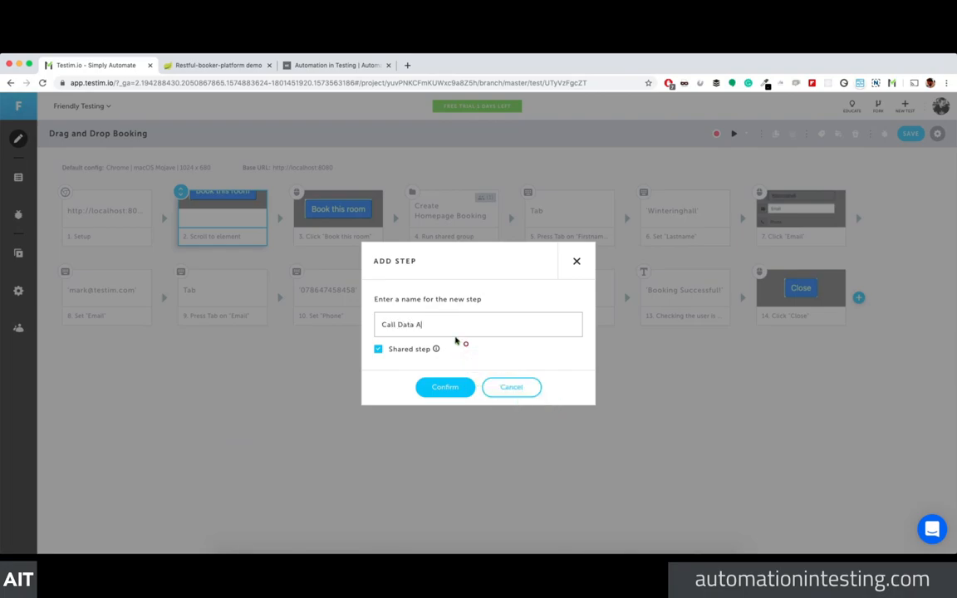
key(Return)
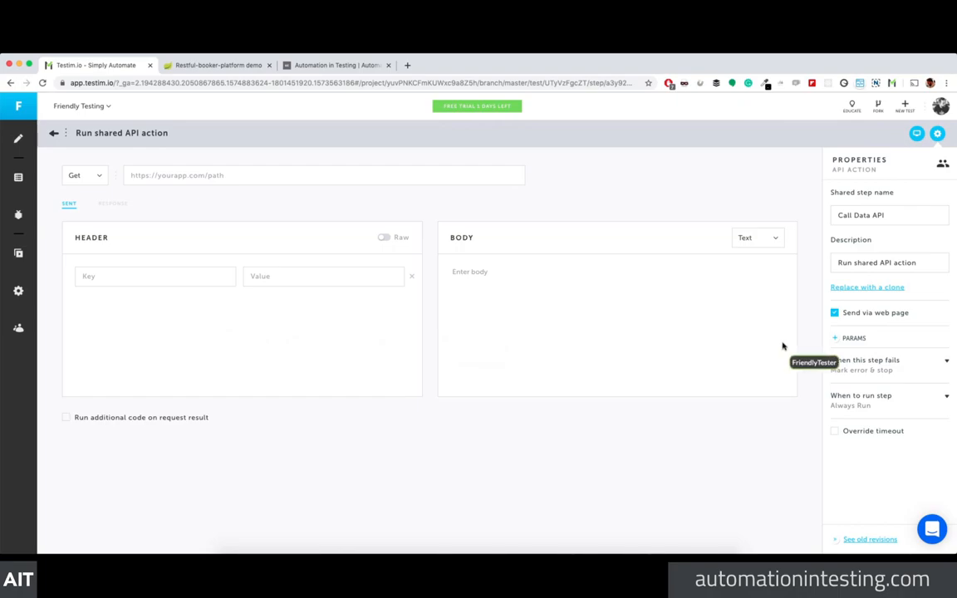
click(834, 338)
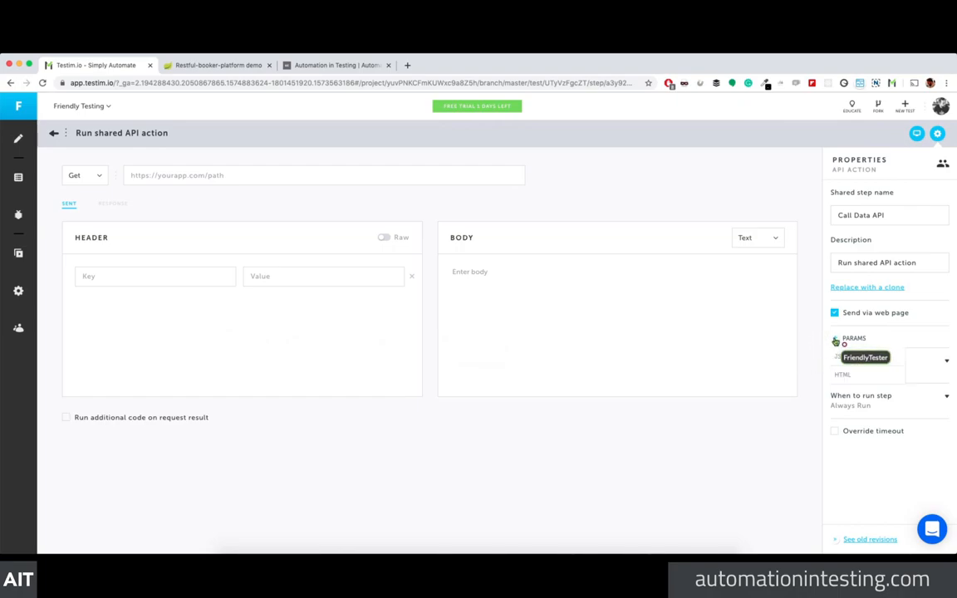
click(860, 374)
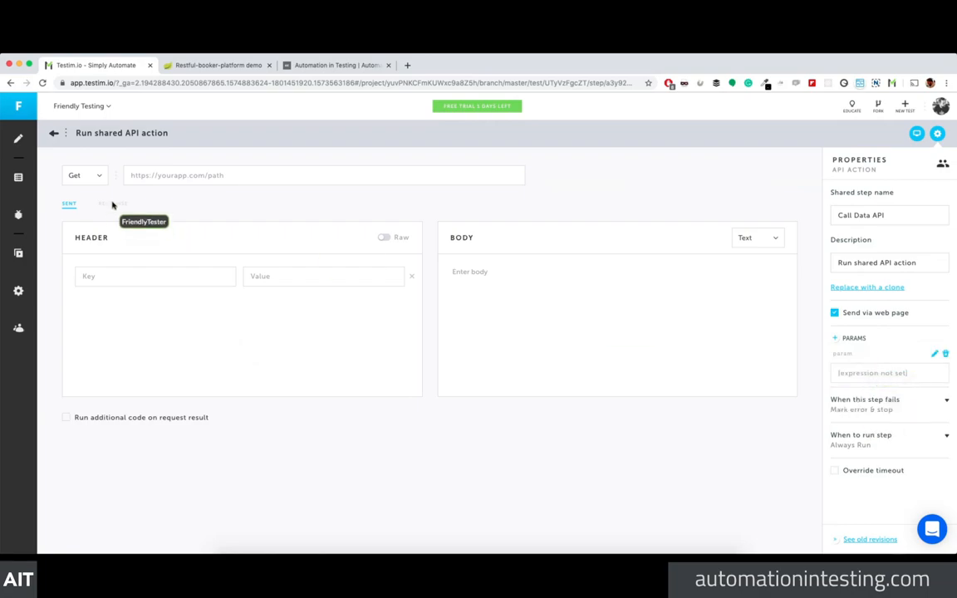
click(190, 175)
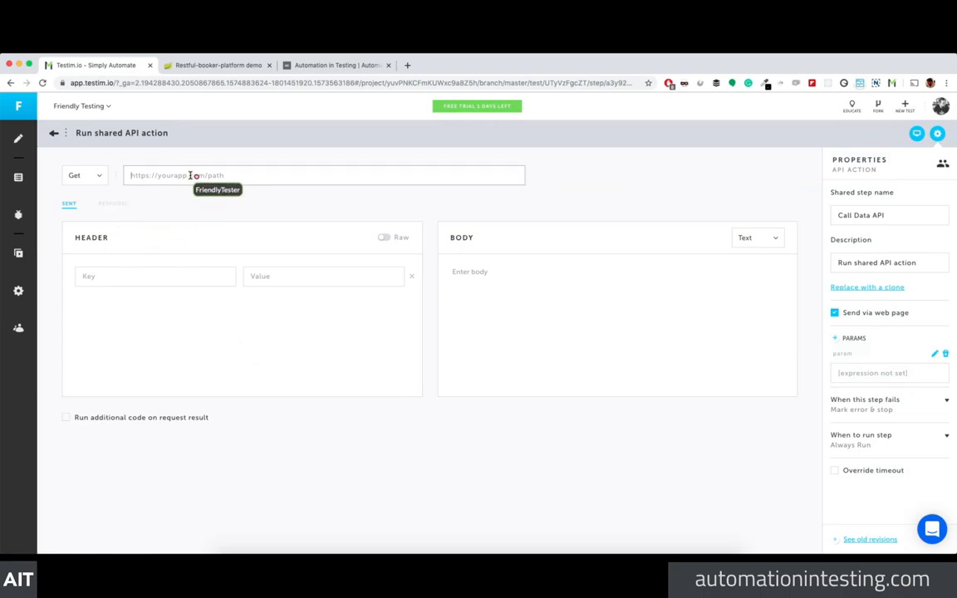
text(https://autom)
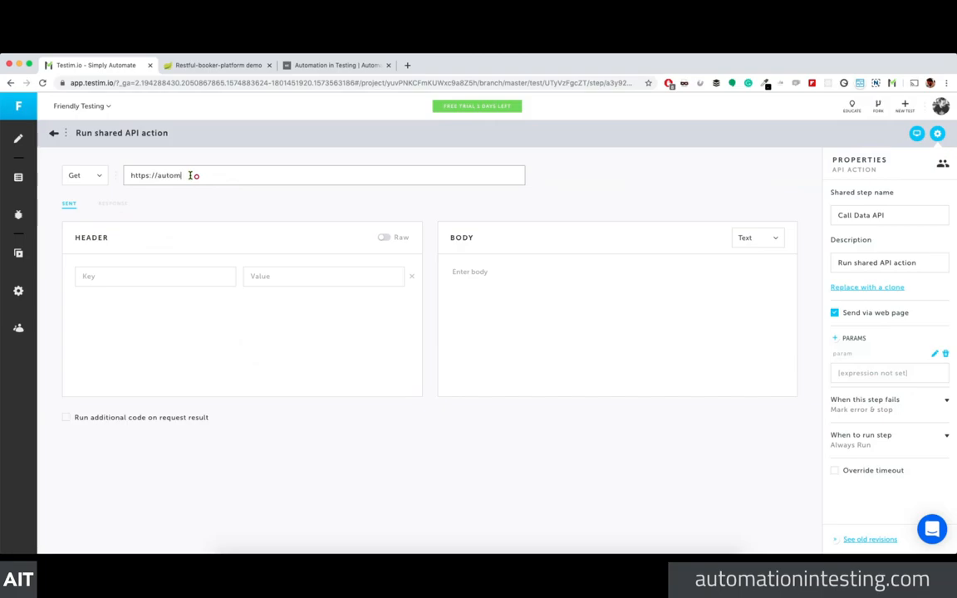
text(ationintesting.online/room/)
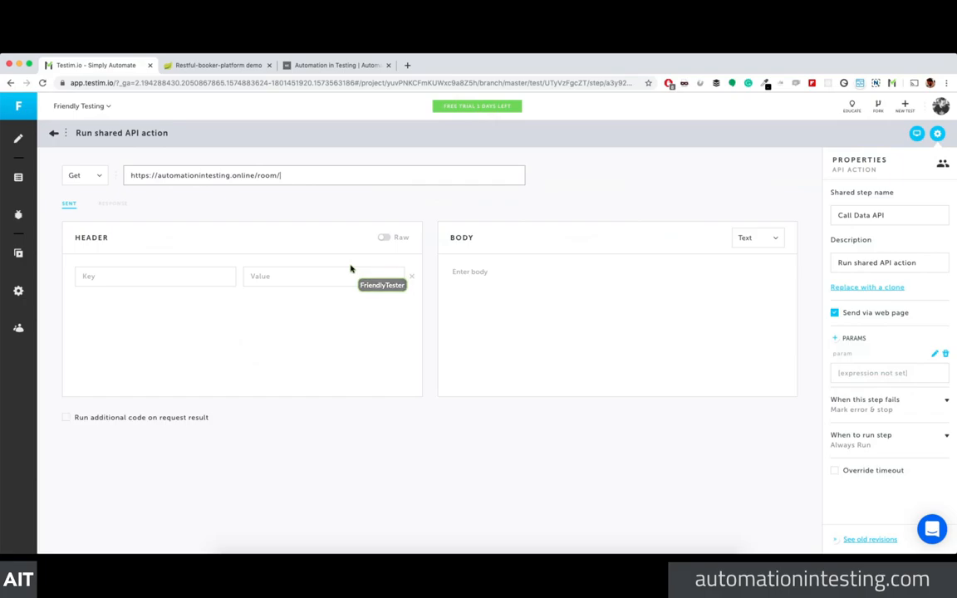
click(937, 133)
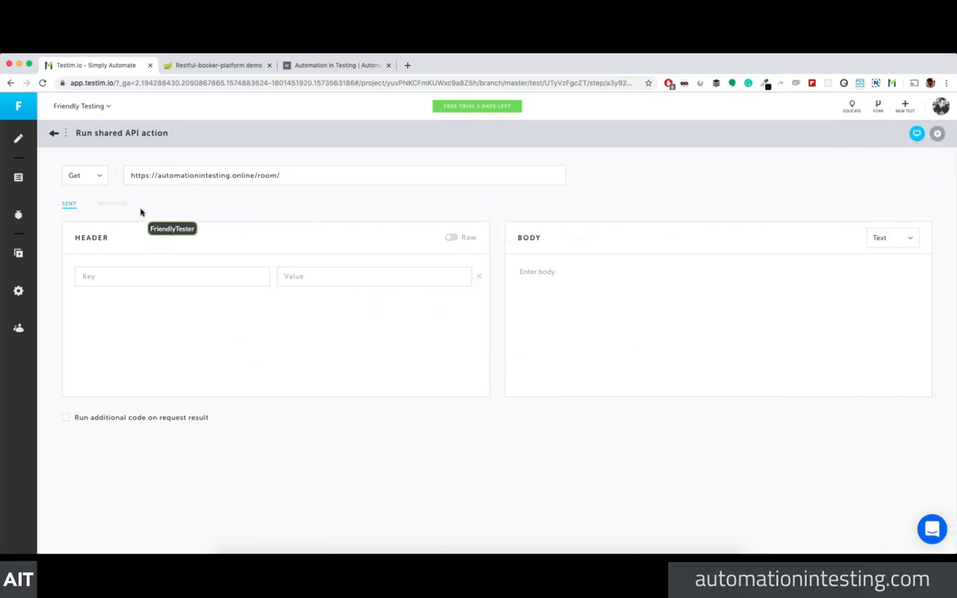
click(89, 181)
click(91, 186)
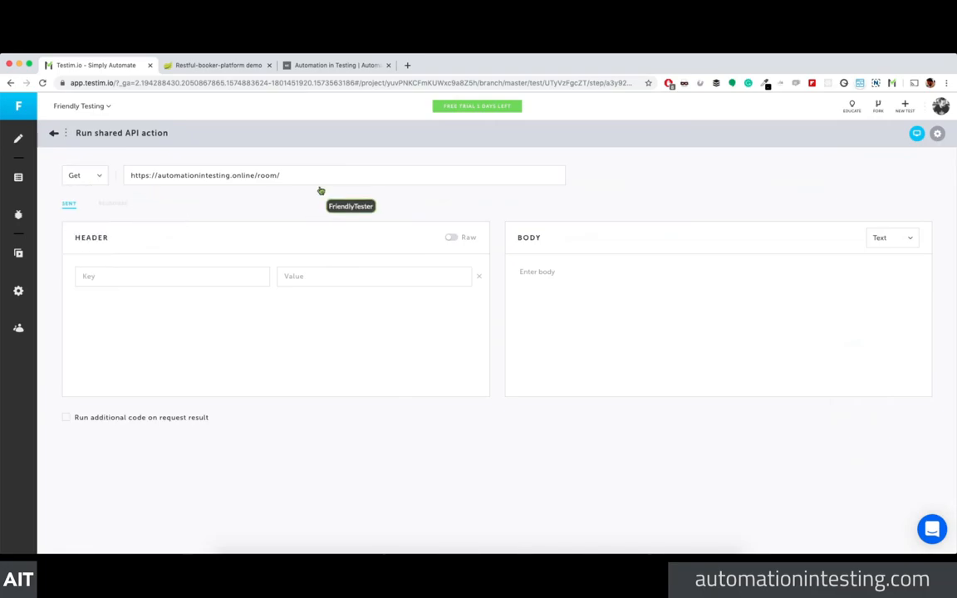
click(535, 180)
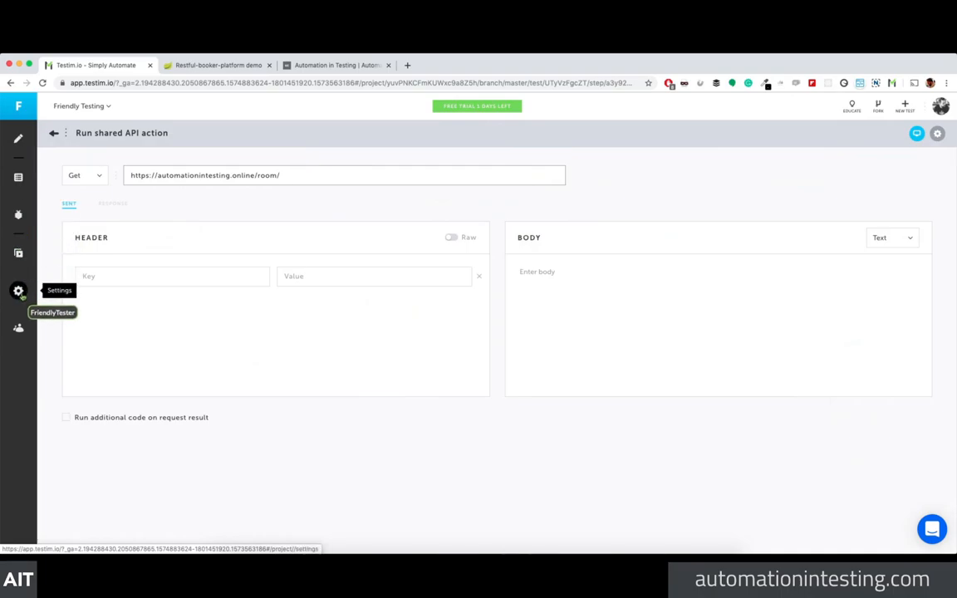
Step: Back in the test's step list, view the Call Data API step 2 and the Book this room step
click(19, 140)
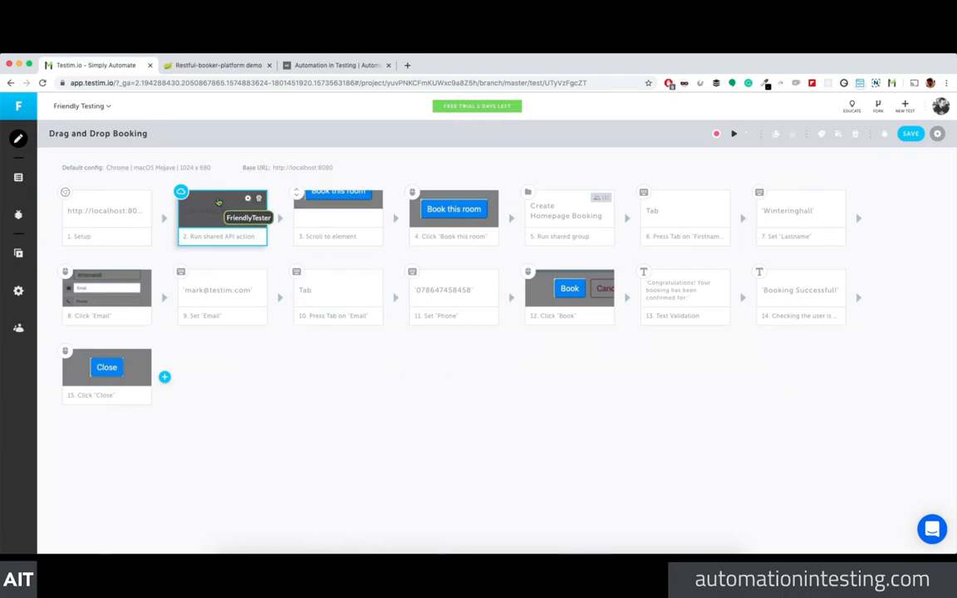
click(247, 201)
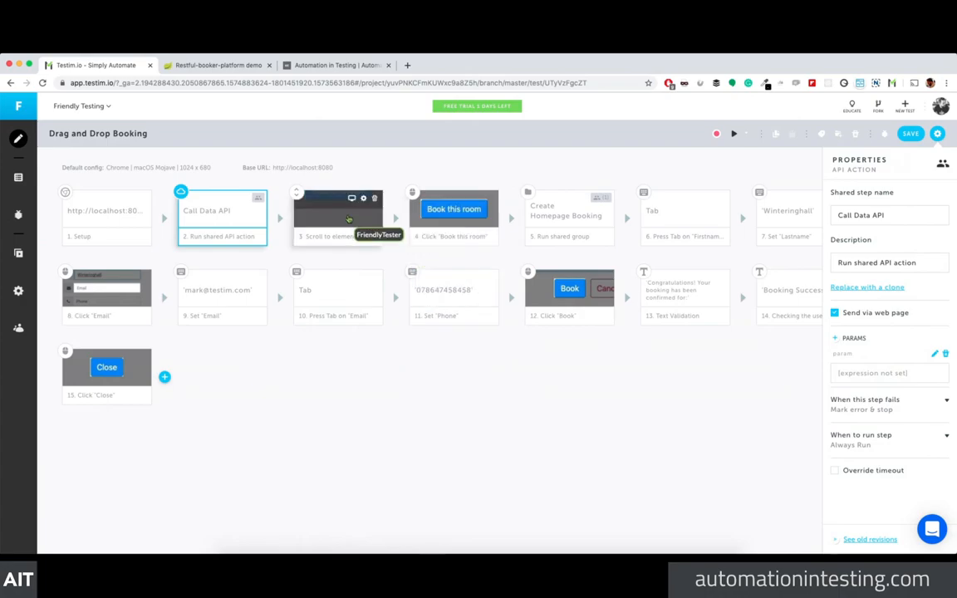
click(453, 221)
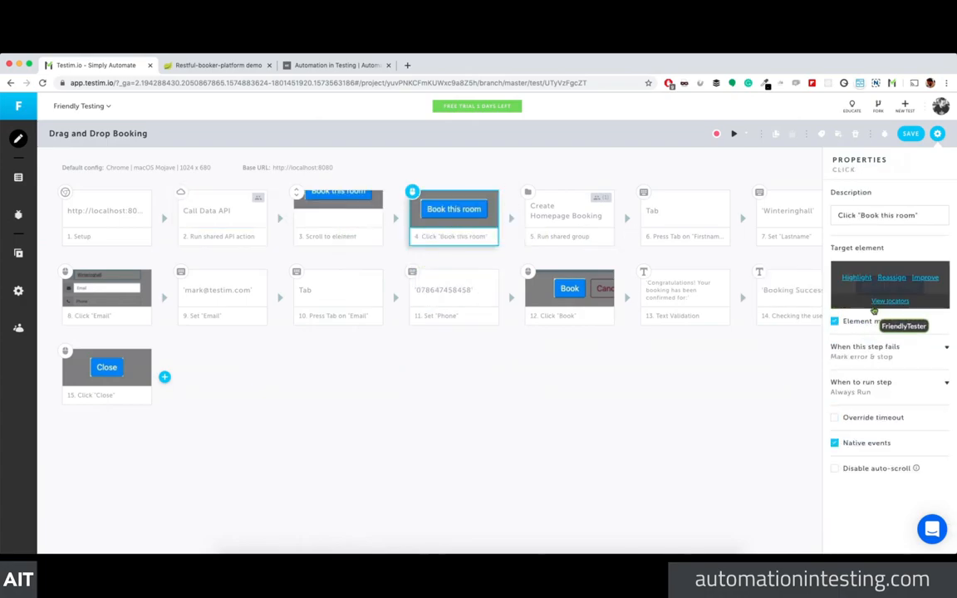
Step: Expand and collapse the Book this room step's target element locators, then close the properties panel
click(877, 291)
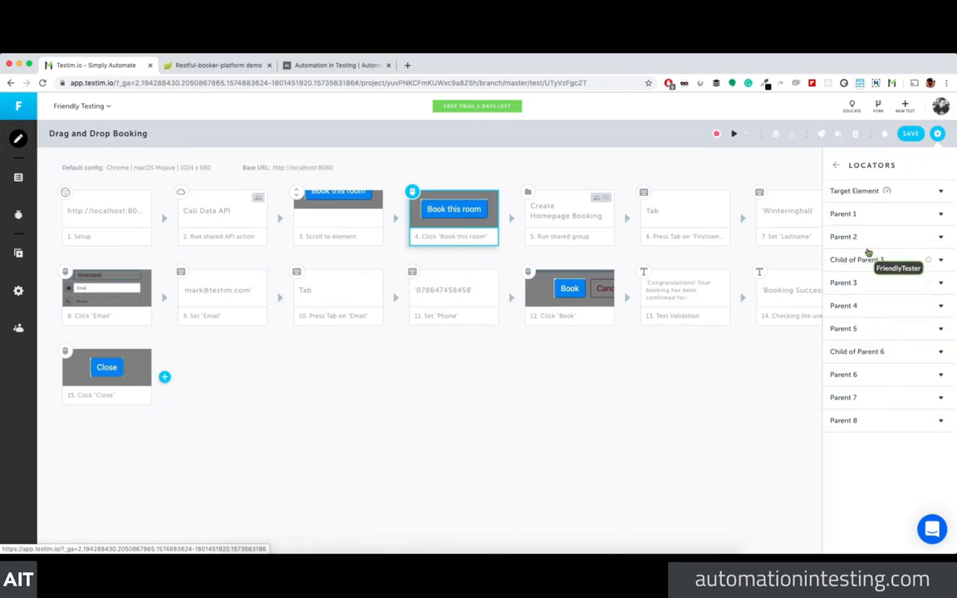
click(877, 197)
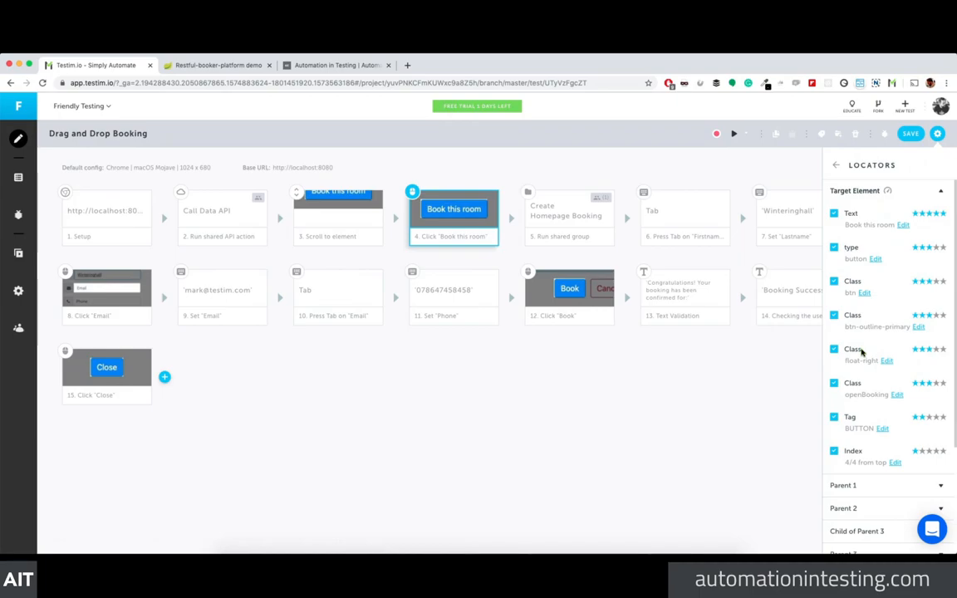
click(941, 192)
click(835, 165)
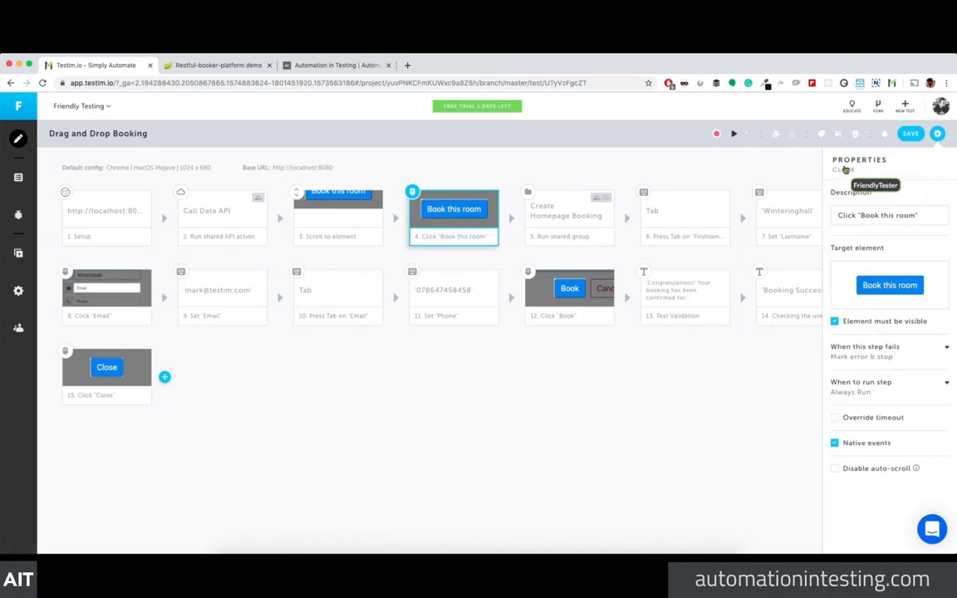
click(680, 415)
click(937, 133)
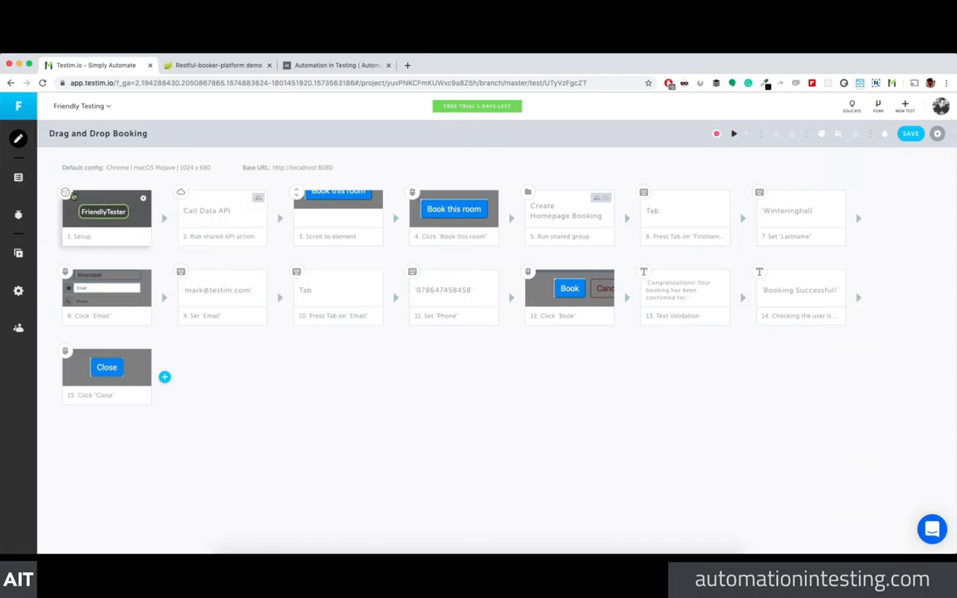
Step: Check the test's Setup configuration, then view Suite Runs showing local-suite 0/1 and Run Now 0/2 failed
click(71, 196)
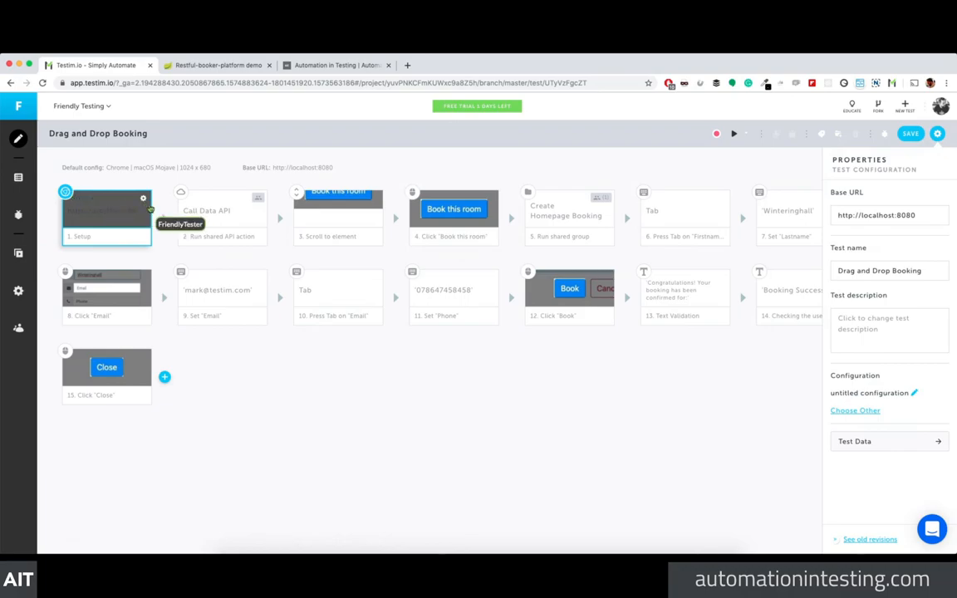
click(312, 360)
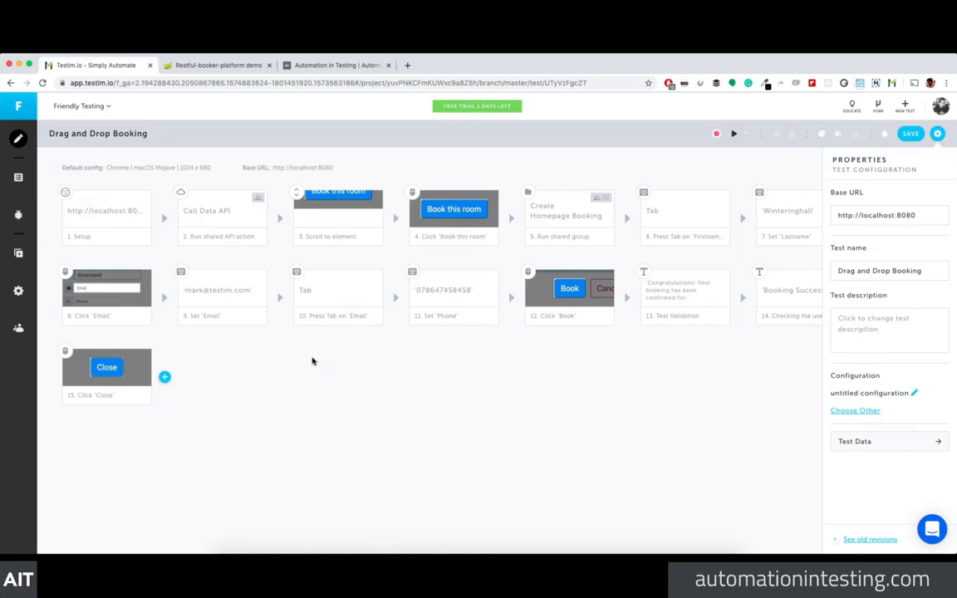
click(18, 252)
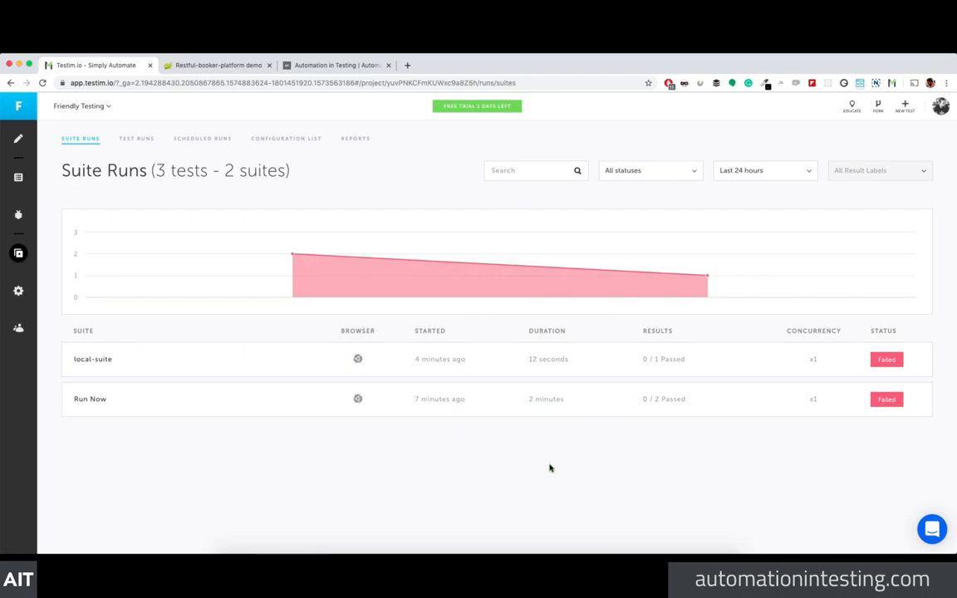
Step: Return to the Drag and Drop Booking editor showing all 15 steps ending with the Close click
mouse_move(661, 282)
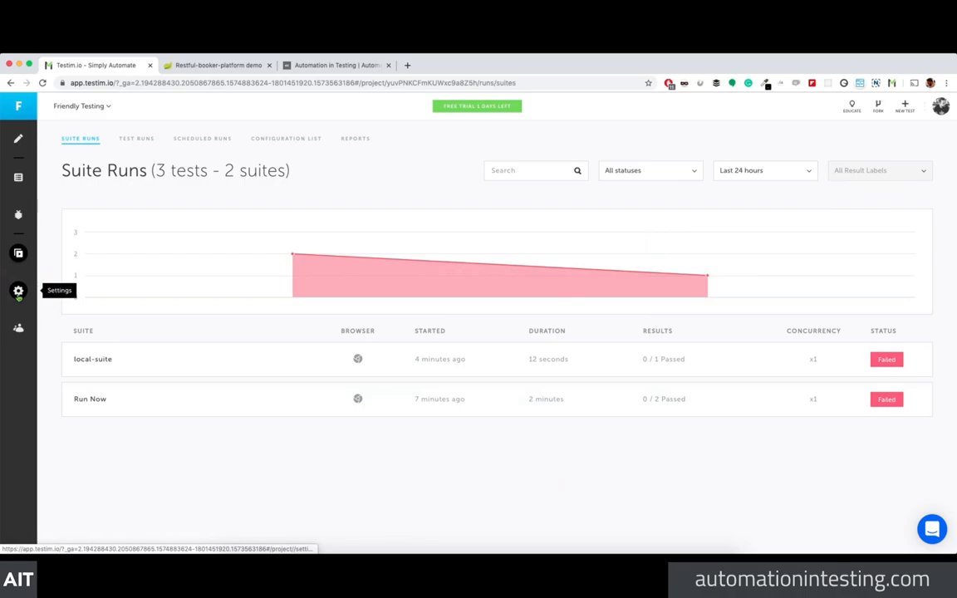
click(18, 139)
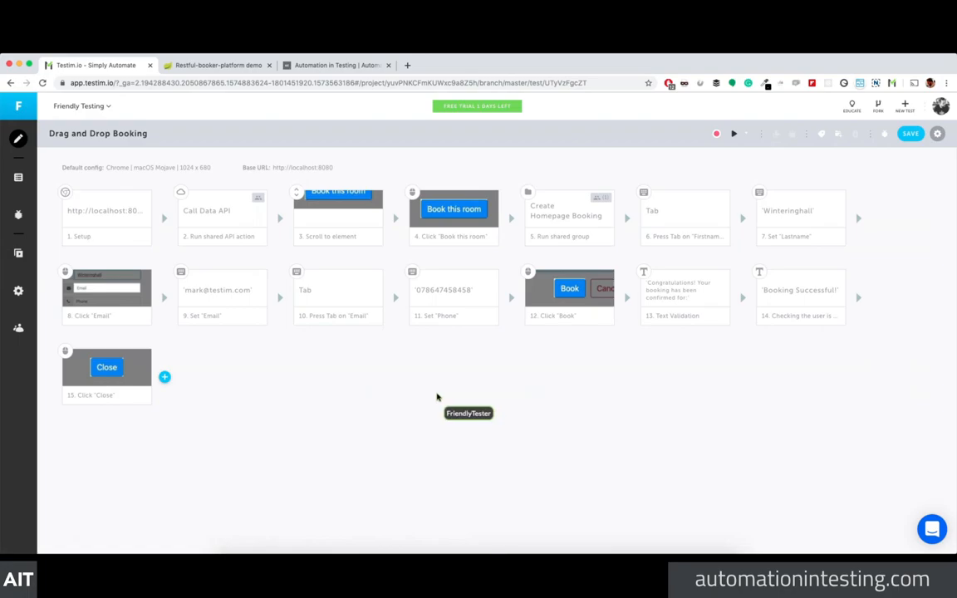
Step: Switch macOS spaces with Ctrl+Left to the desktop with the OBS streaming window
key(ctrl+Left)
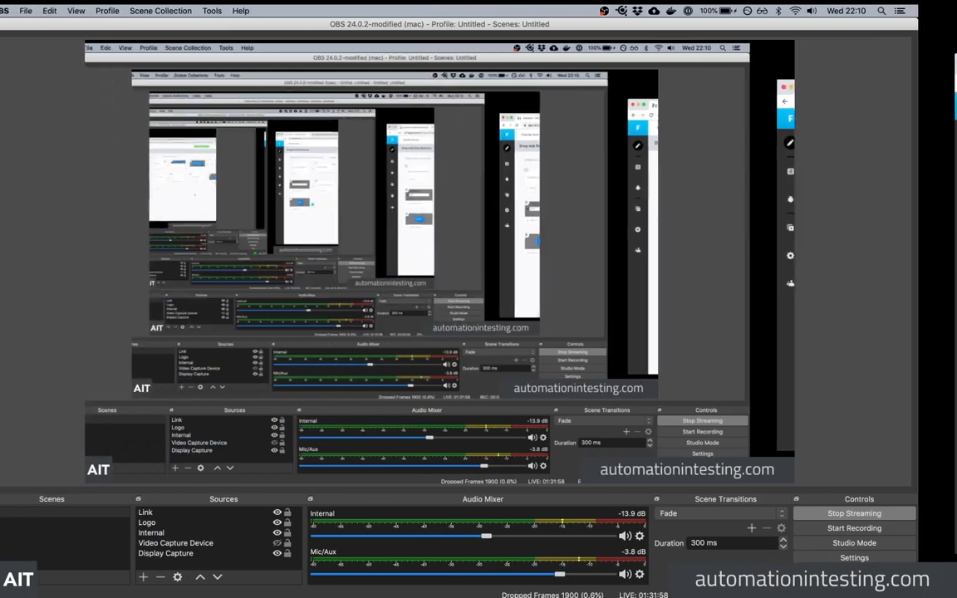